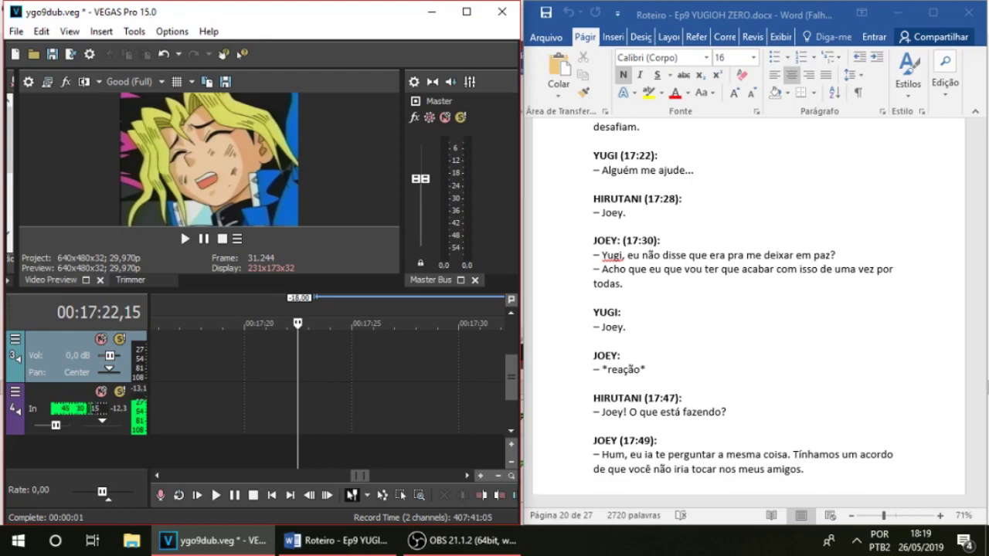
Play the original episode audio from about 17:19 to review the scene leading into Joey's 17:30 lines
{"action": "left_click_drag", "start_coordinate": [510, 377], "coordinate": [511, 359]}
{"action": "scroll", "coordinate": [327, 386], "scroll_direction": "left", "scroll_amount": 1}
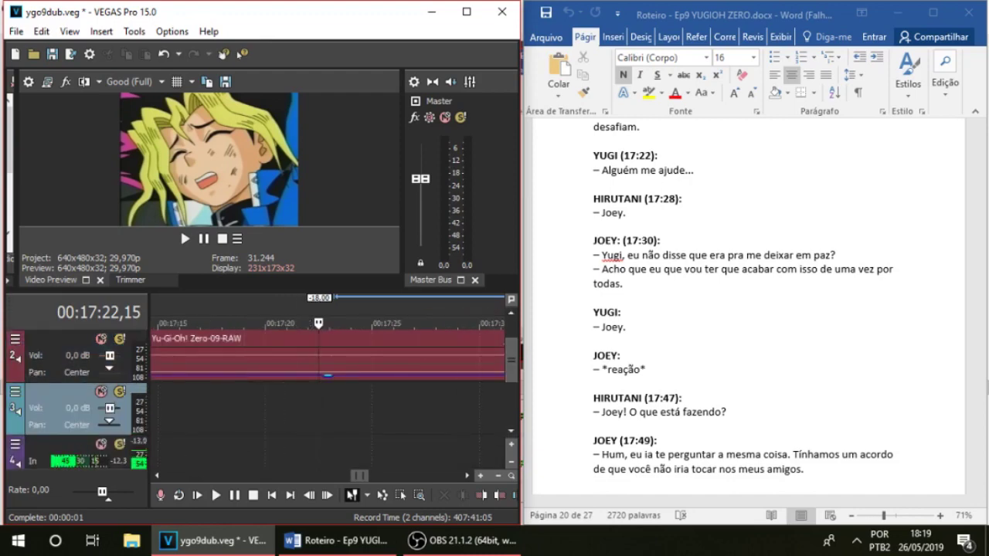
{"action": "scroll", "coordinate": [327, 386], "scroll_direction": "down", "scroll_amount": 2}
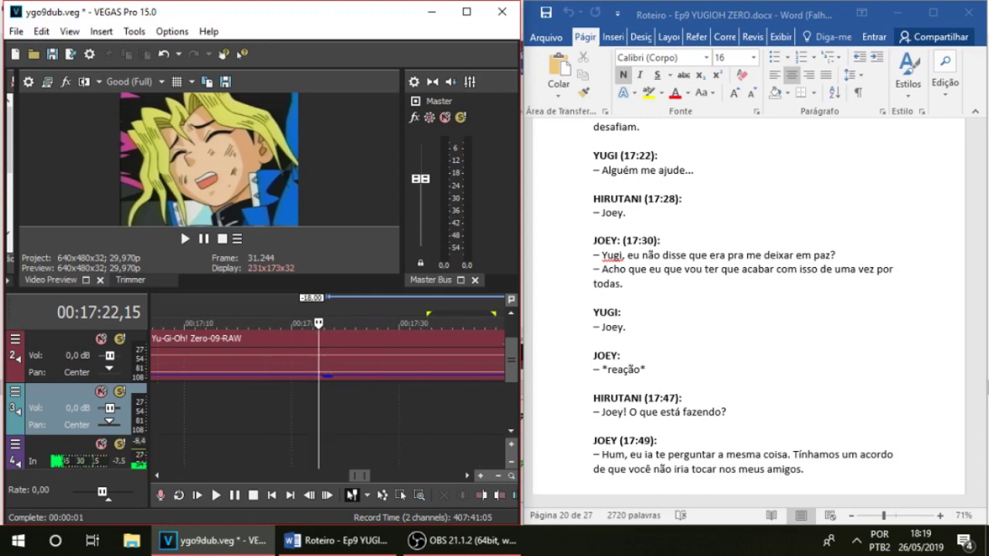
{"action": "scroll", "coordinate": [327, 386], "scroll_direction": "down", "scroll_amount": 3}
{"action": "scroll", "coordinate": [327, 386], "scroll_direction": "up", "scroll_amount": 5}
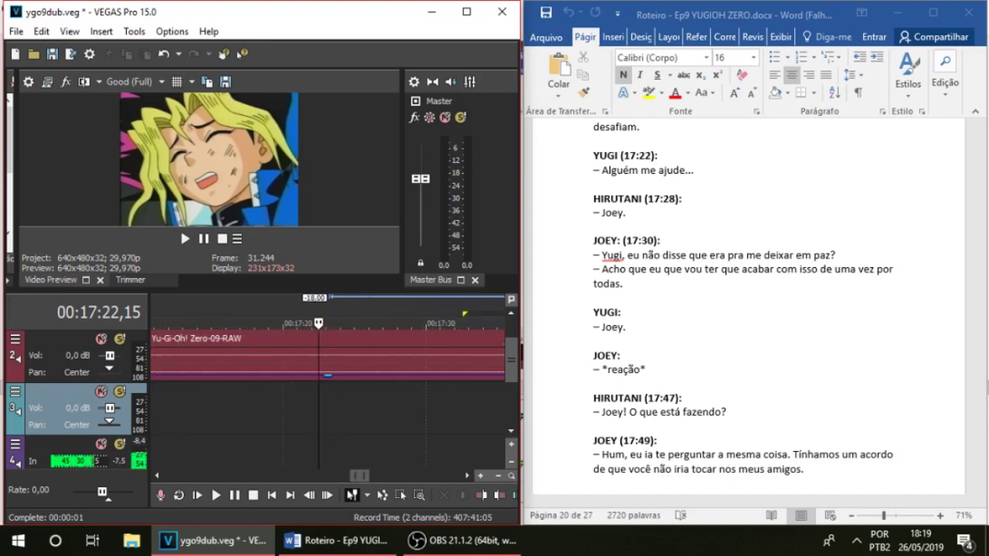
{"action": "left_click", "coordinate": [300, 409]}
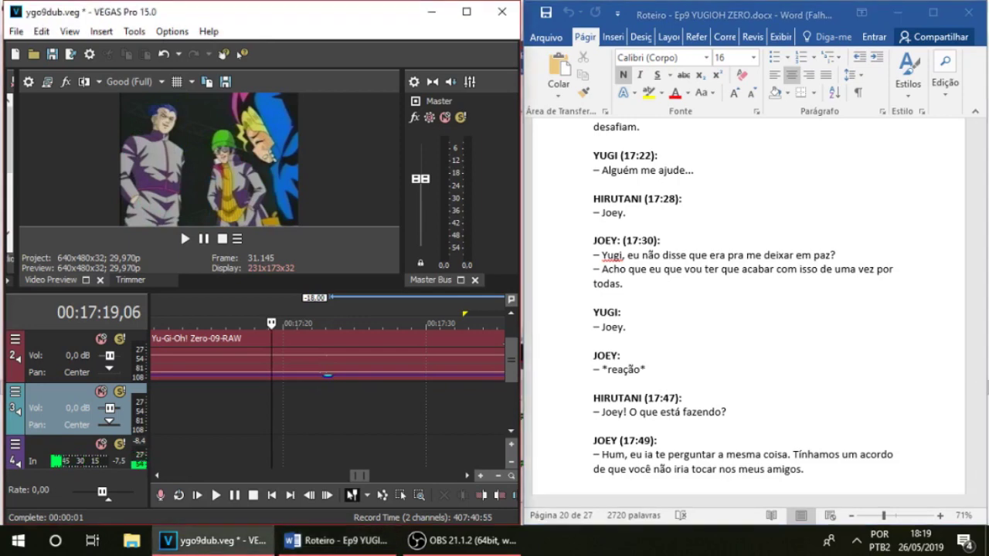
{"action": "key", "text": "space"}
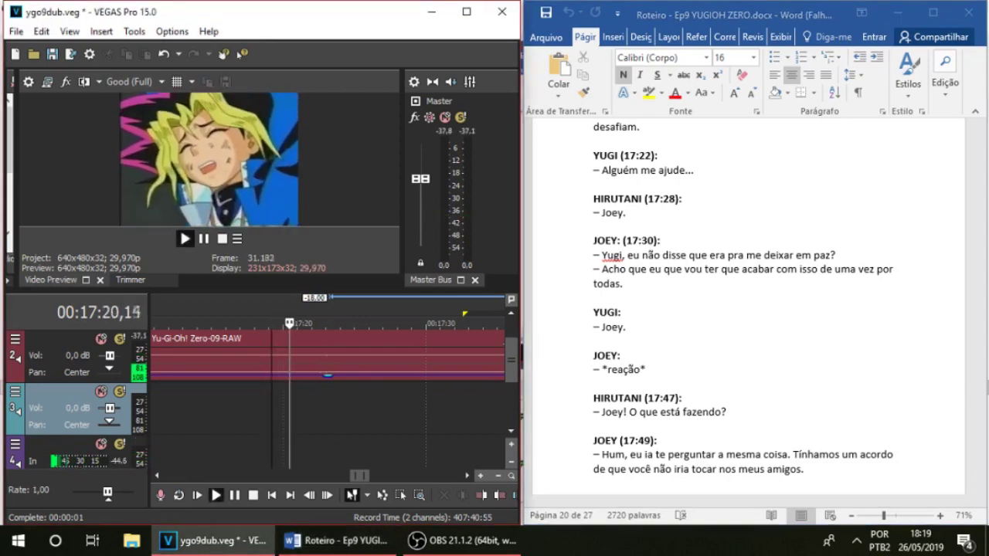
{"action": "key", "text": "space"}
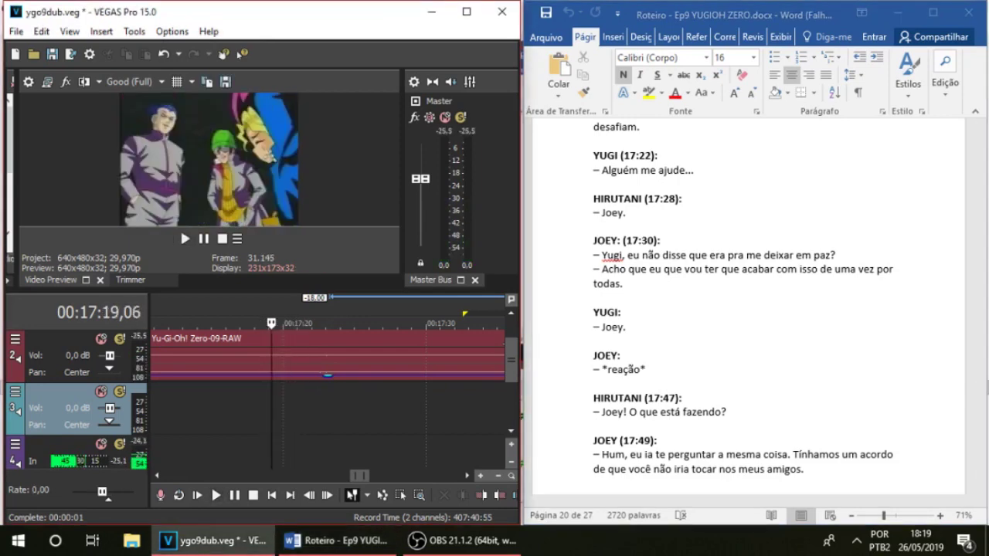
{"action": "key", "text": "space"}
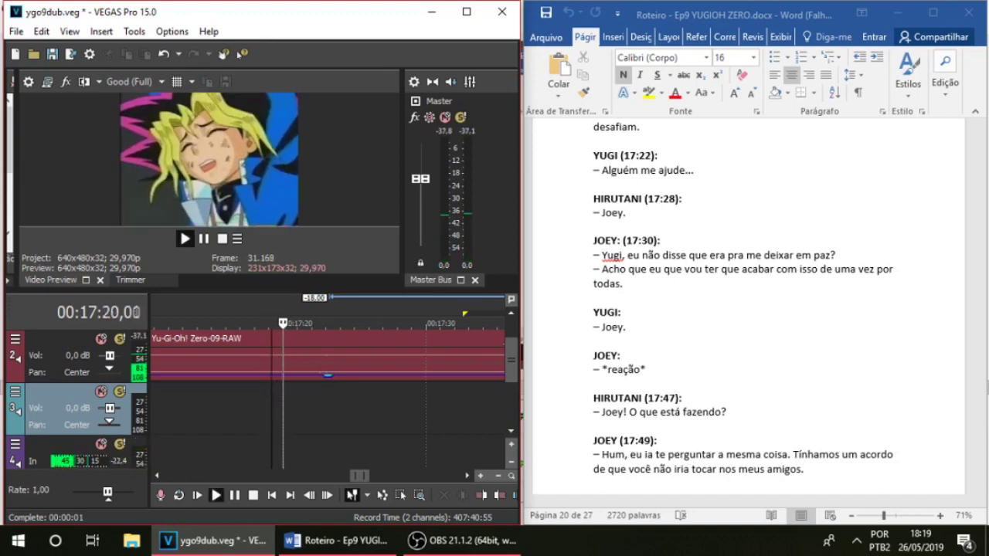
{"action": "left_click", "coordinate": [328, 363]}
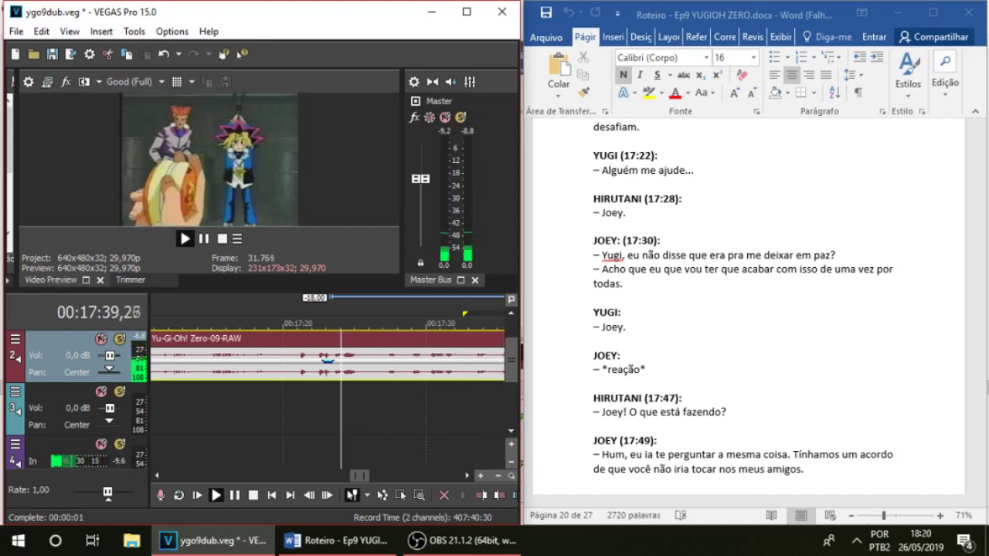
{"action": "key", "text": "space"}
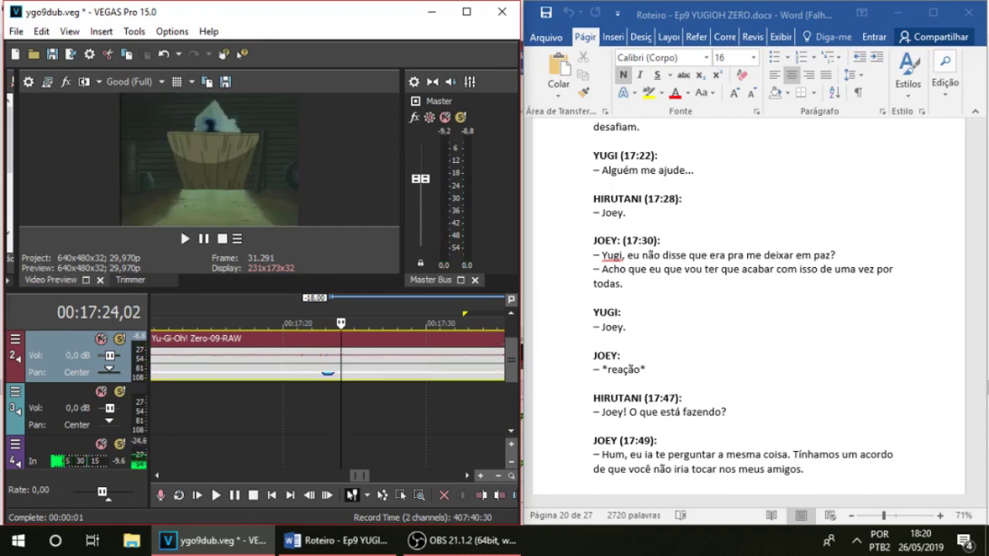
Replay the original audio from about 17:23 several times to rehearse the timing of Joey's 17:30 lines
{"action": "key", "text": "space"}
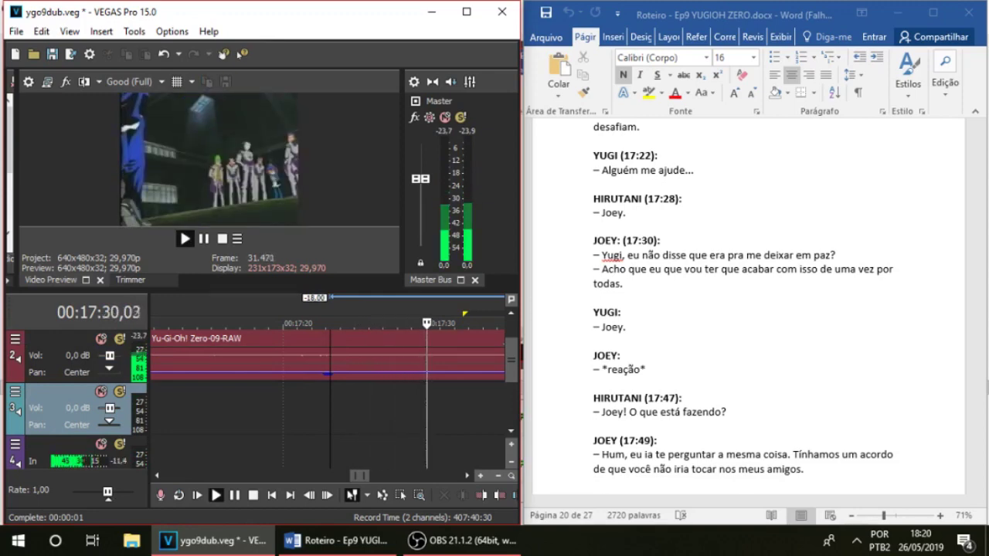
{"action": "key", "text": "space"}
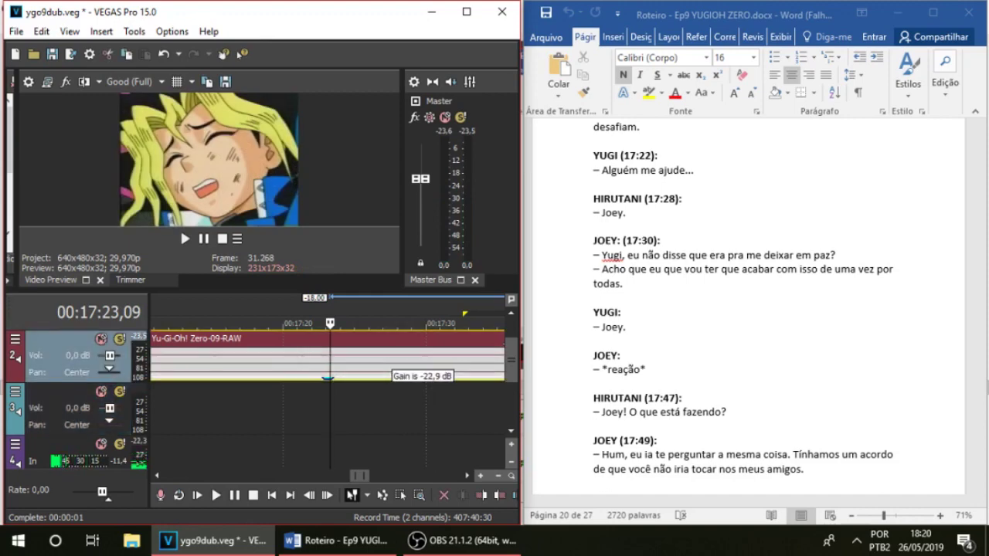
{"action": "key", "text": "space"}
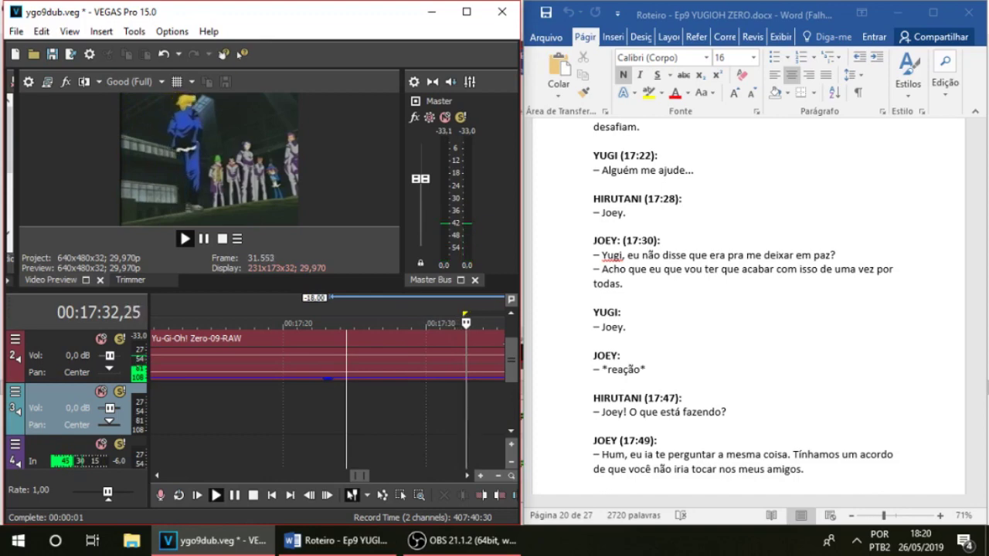
{"action": "key", "text": "space"}
{"action": "key", "text": "space"}
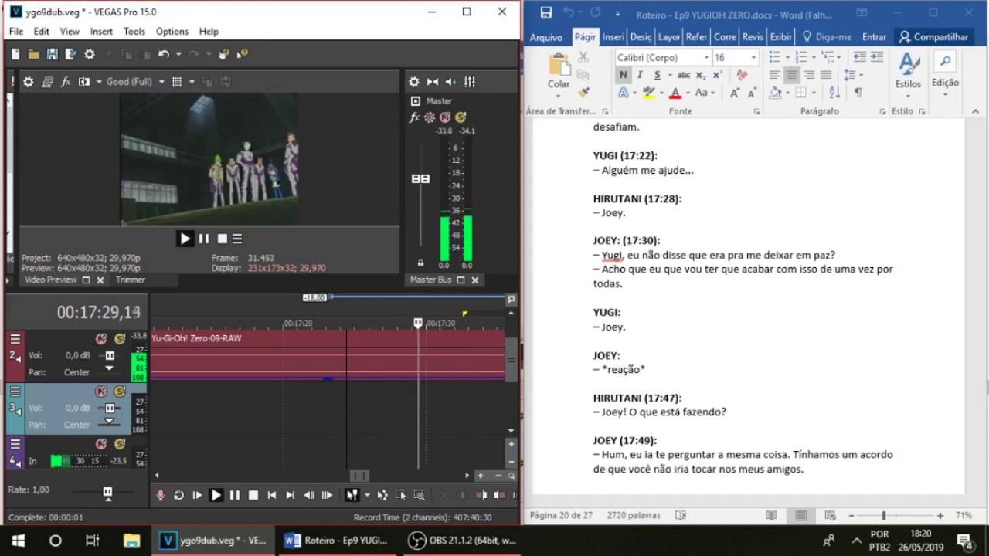
{"action": "key", "text": "space"}
{"action": "key", "text": "space"}
Try recording Joey's 17:30 lines on track 4 from 17:24,26, discarding each take before starting over
{"action": "key", "text": "ctrl+r"}
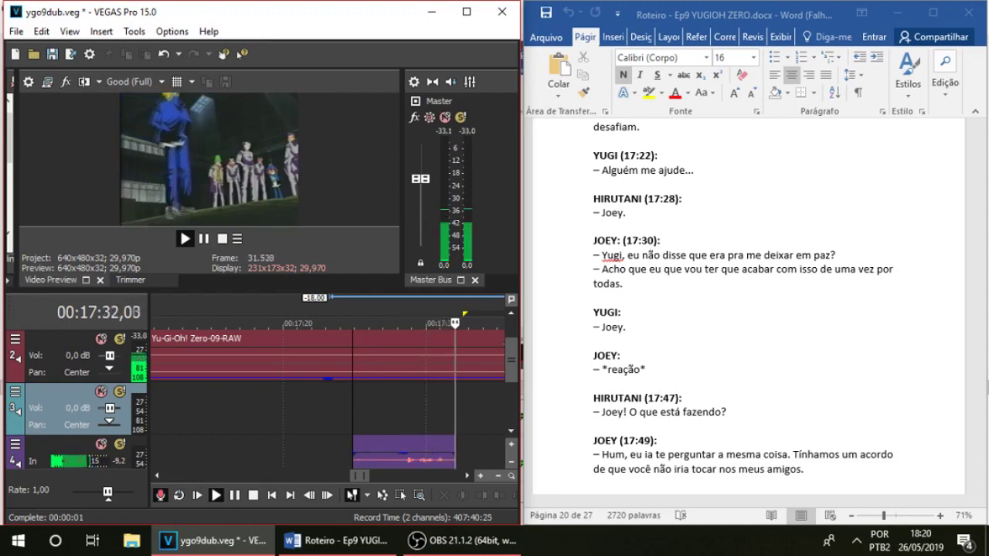
{"action": "key", "text": "space"}
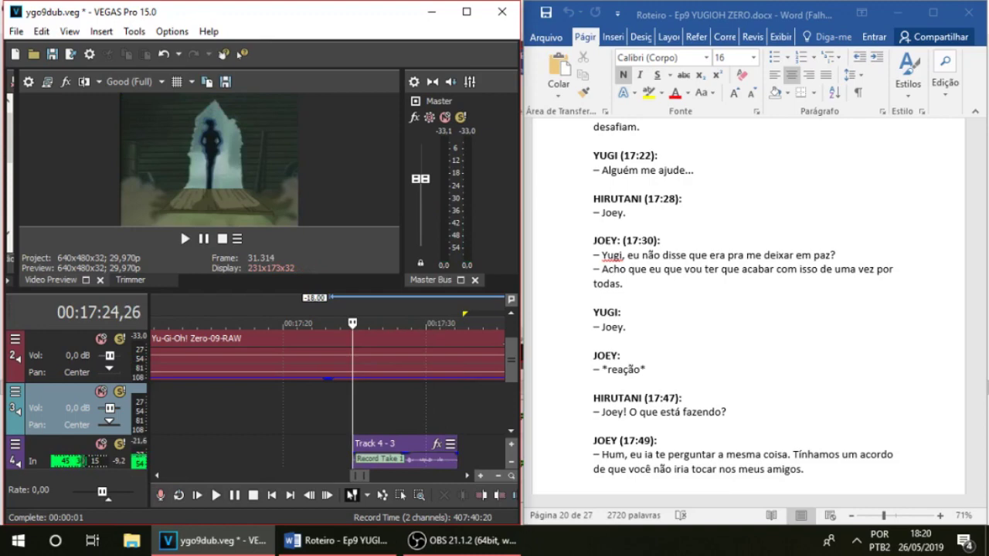
{"action": "key", "text": "ctrl+z"}
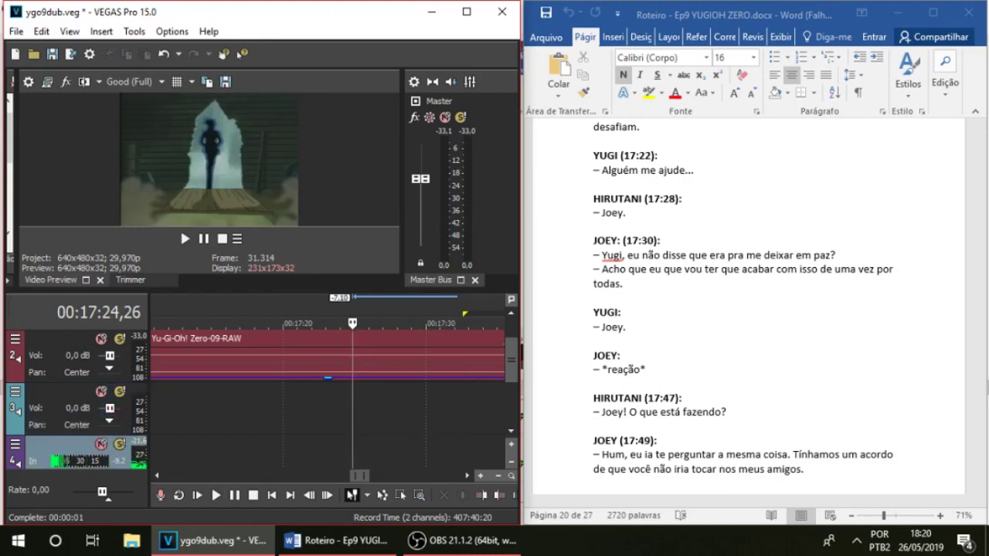
{"action": "key", "text": "ctrl+r"}
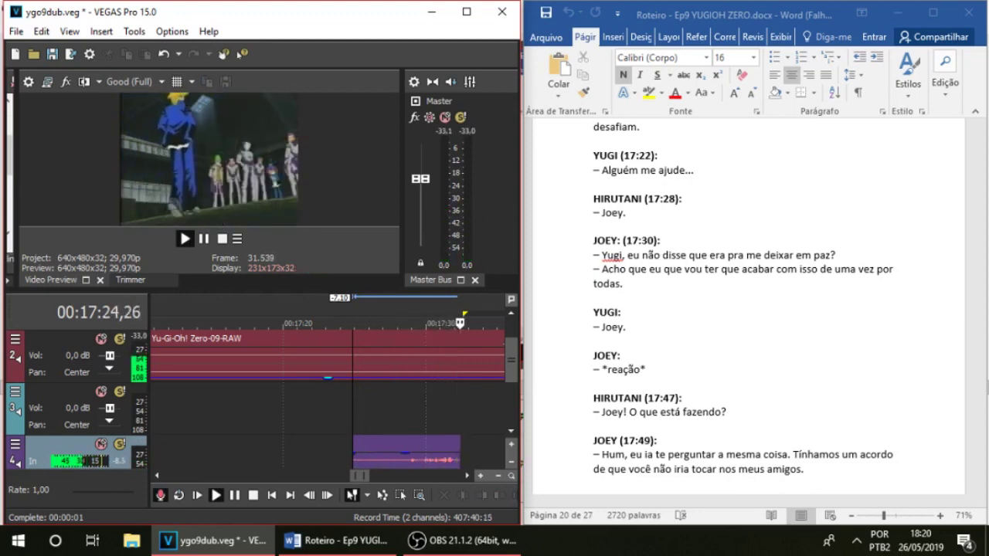
{"action": "key", "text": "space"}
{"action": "key", "text": "Delete"}
{"action": "key", "text": "ctrl+r"}
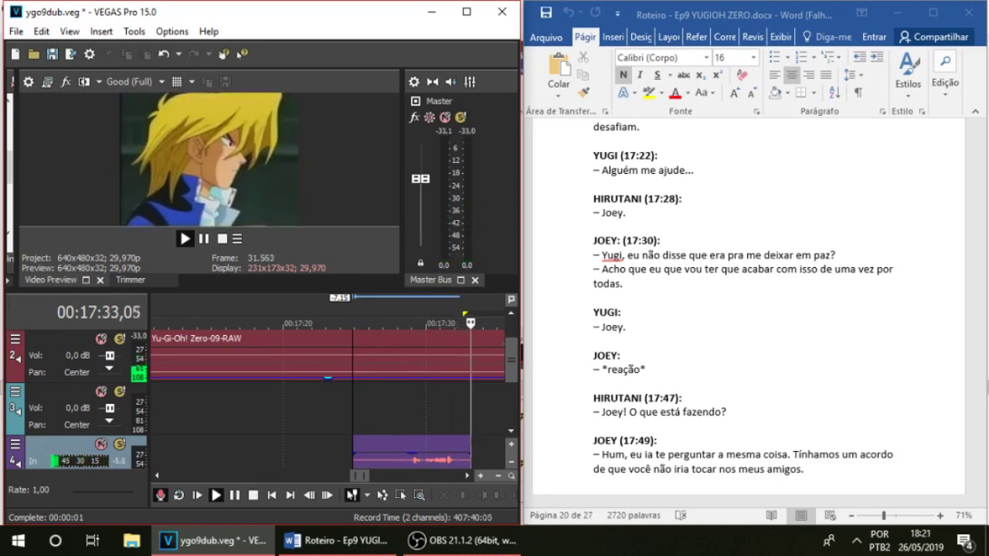
{"action": "key", "text": "space"}
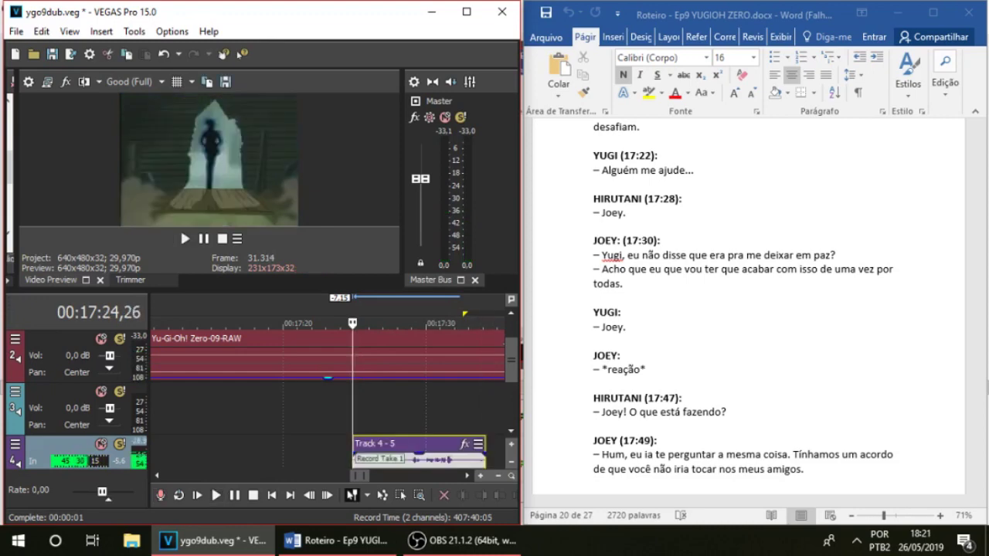
{"action": "key", "text": "Delete"}
{"action": "key", "text": "ctrl+r"}
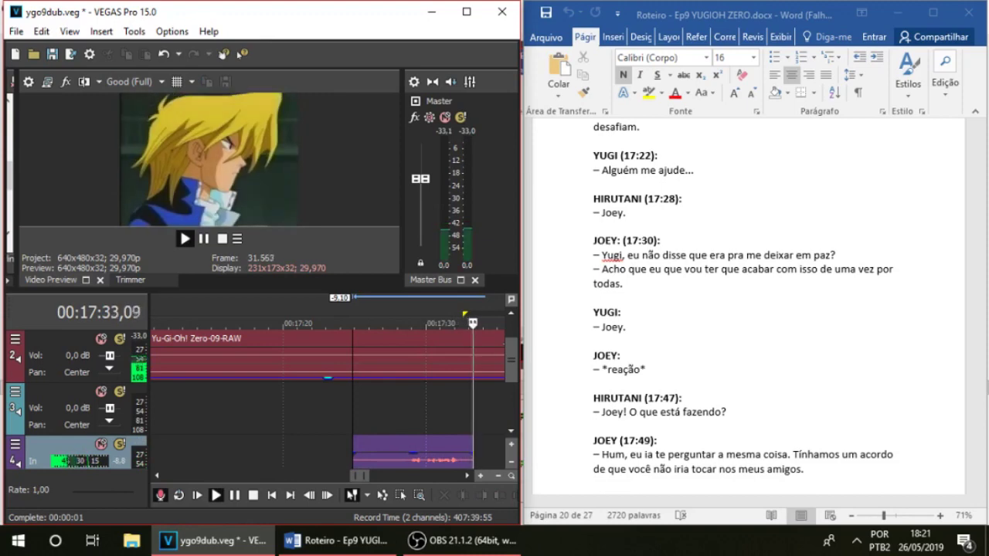
{"action": "key", "text": "space"}
{"action": "key", "text": "Delete"}
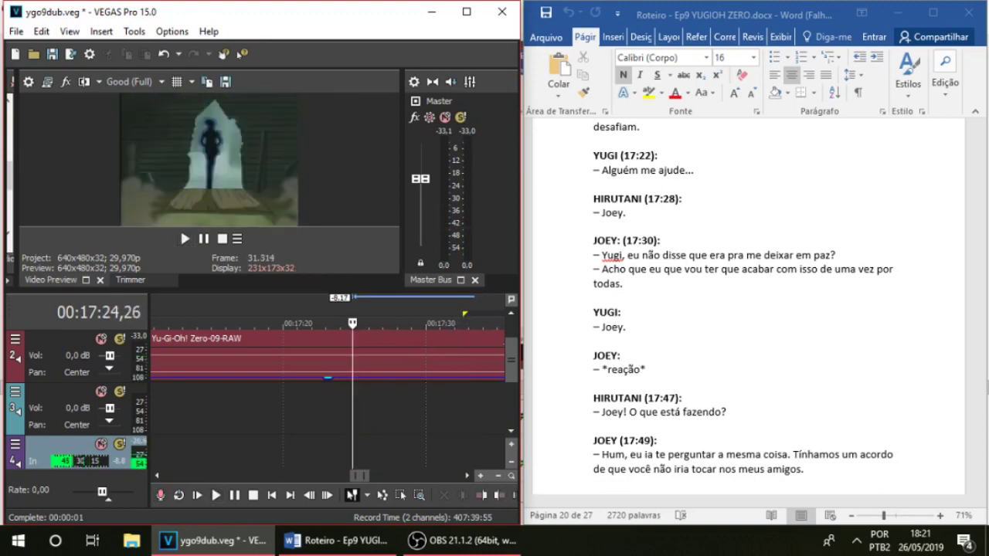
Play back the next take of Joey's lines on track 4, discard it, and try further takes from 17:24,26
{"action": "key", "text": "space"}
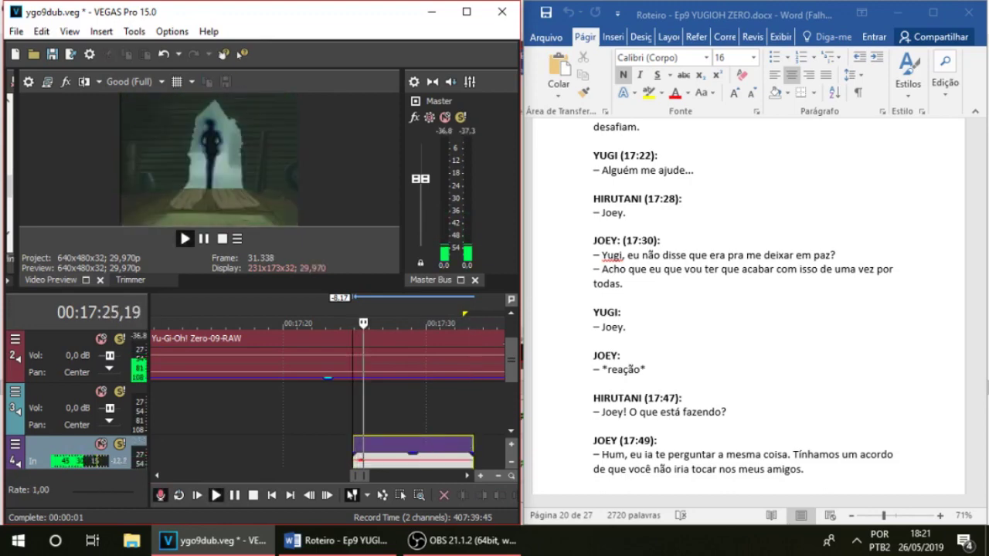
{"action": "key", "text": "space"}
{"action": "key", "text": "Delete"}
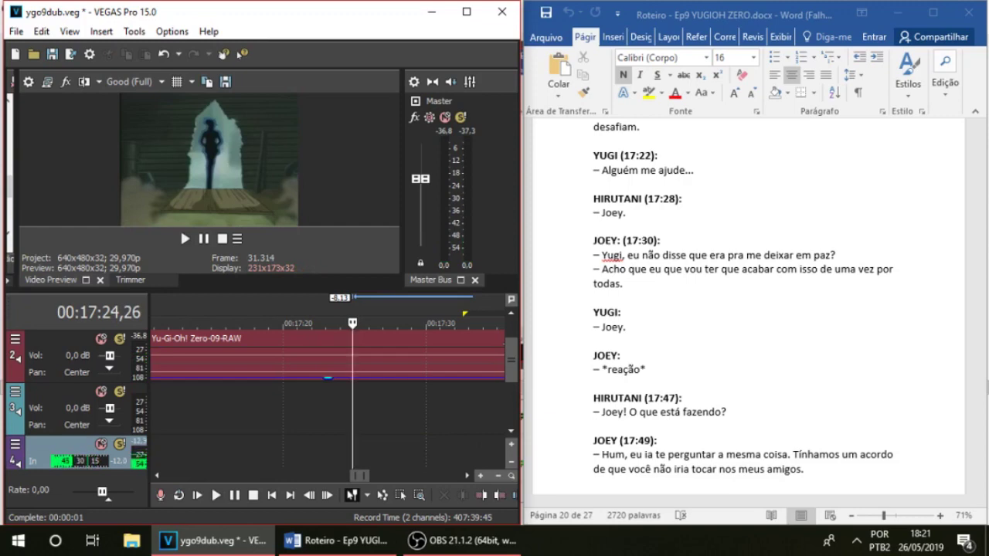
{"action": "key", "text": "ctrl+r"}
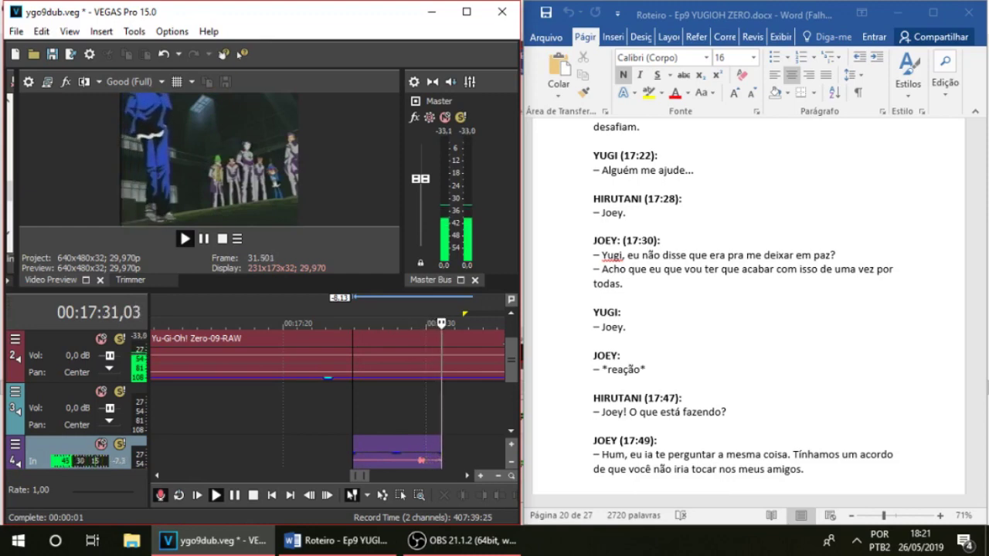
{"action": "key", "text": "space"}
{"action": "key", "text": "Delete"}
{"action": "key", "text": "ctrl+r"}
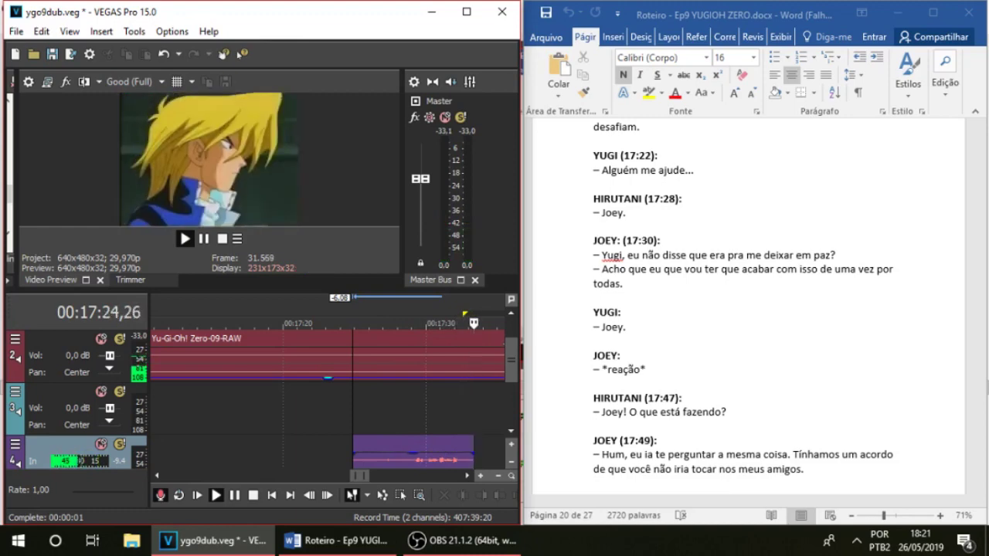
{"action": "key", "text": "space"}
{"action": "key", "text": "Delete"}
Record another take of Joey's 17:30 lines on track 4, starting from 17:24,26
{"action": "key", "text": "ctrl+r"}
{"action": "key", "text": "ctrl+r"}
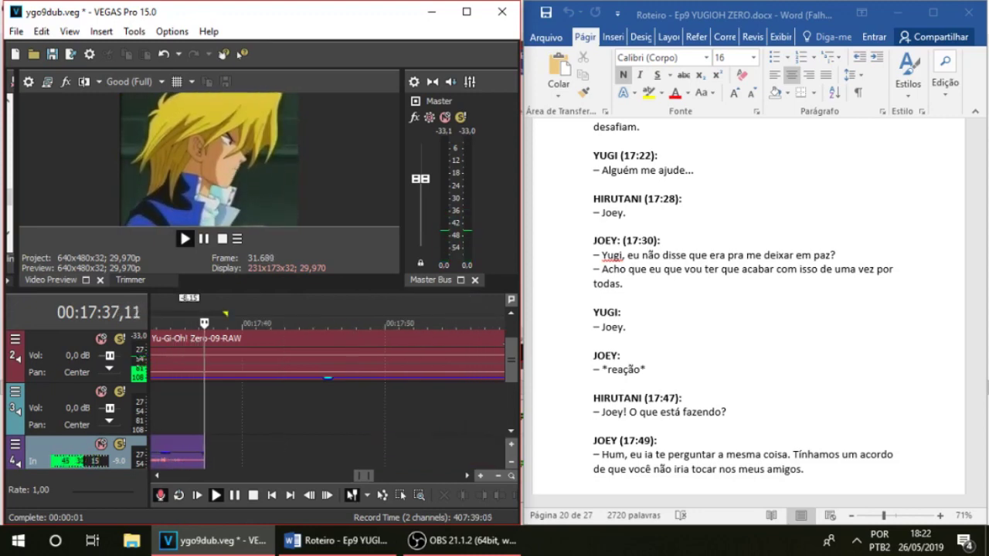
{"action": "key", "text": "space"}
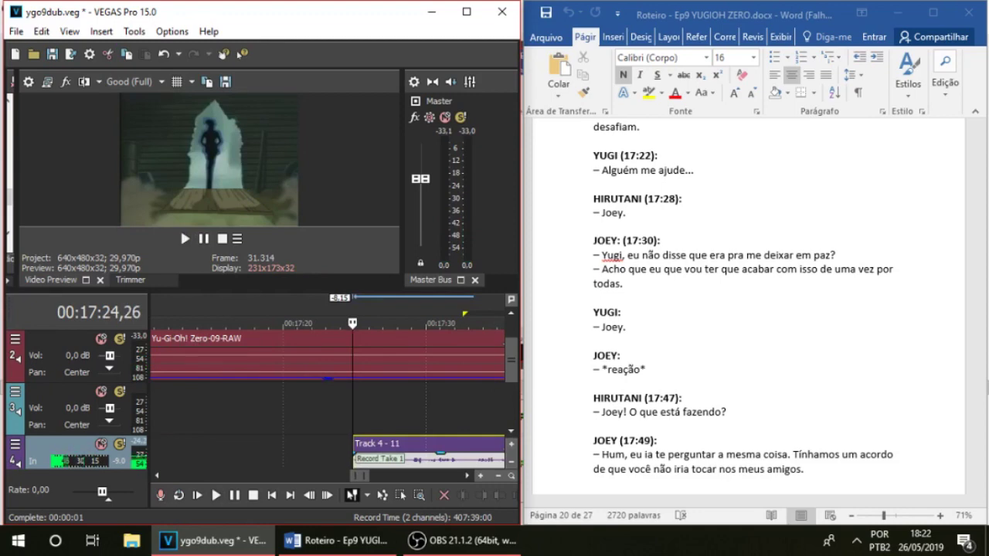
Play back the new take together with the original audio and trim its start to 17:28,25
{"action": "left_click", "coordinate": [184, 239]}
{"action": "scroll", "coordinate": [328, 394], "scroll_direction": "up", "scroll_amount": 1}
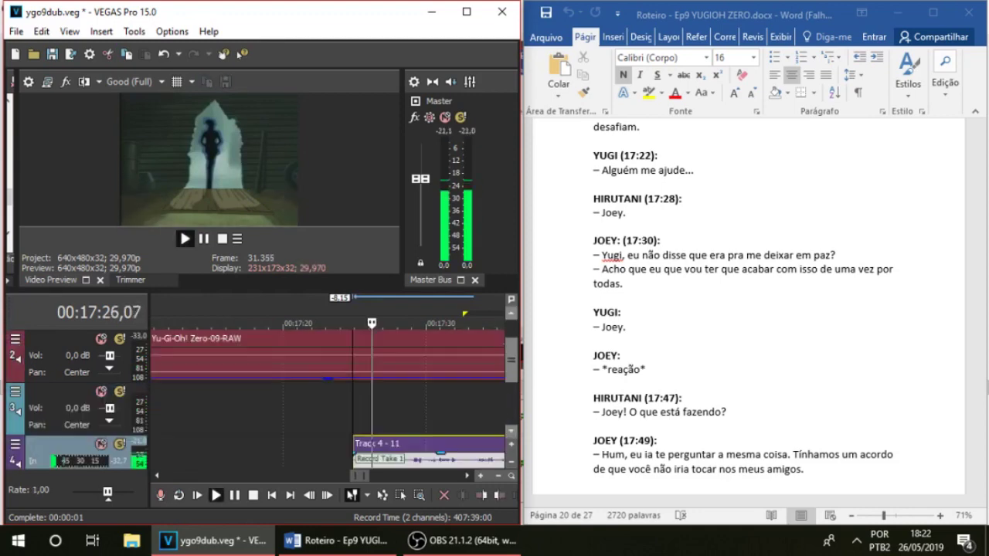
{"action": "scroll", "coordinate": [327, 394], "scroll_direction": "down", "scroll_amount": 1}
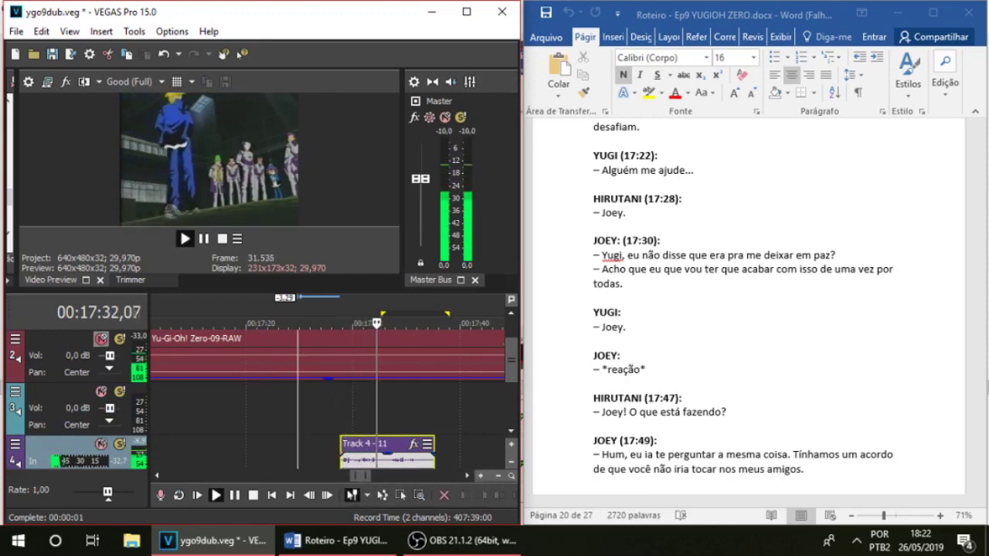
Mute track 2 and listen to the recorded take on its own from 17:28,25
{"action": "left_click", "coordinate": [101, 338]}
{"action": "left_click", "coordinate": [340, 409]}
{"action": "scroll", "coordinate": [340, 409], "scroll_direction": "up", "scroll_amount": 2}
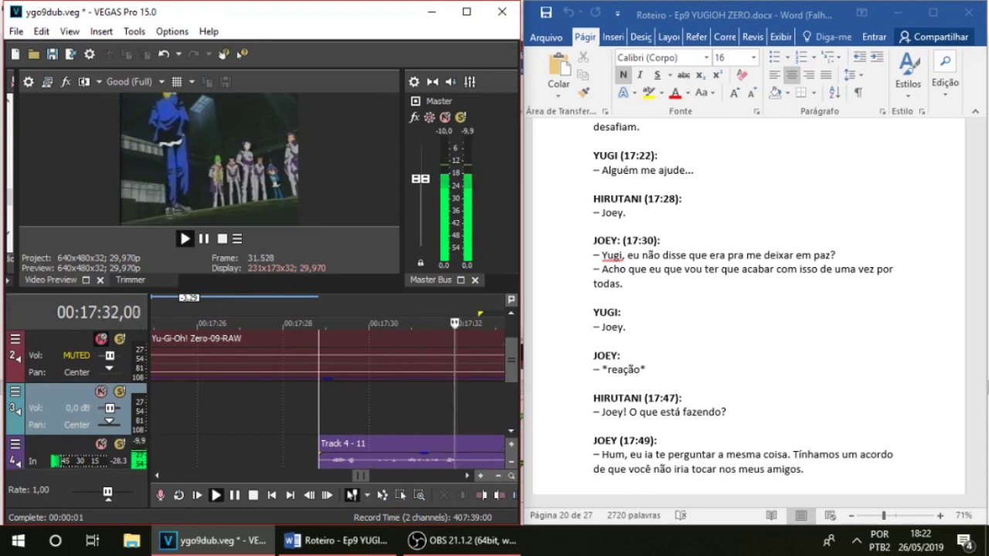
{"action": "scroll", "coordinate": [332, 406], "scroll_direction": "down", "scroll_amount": 1}
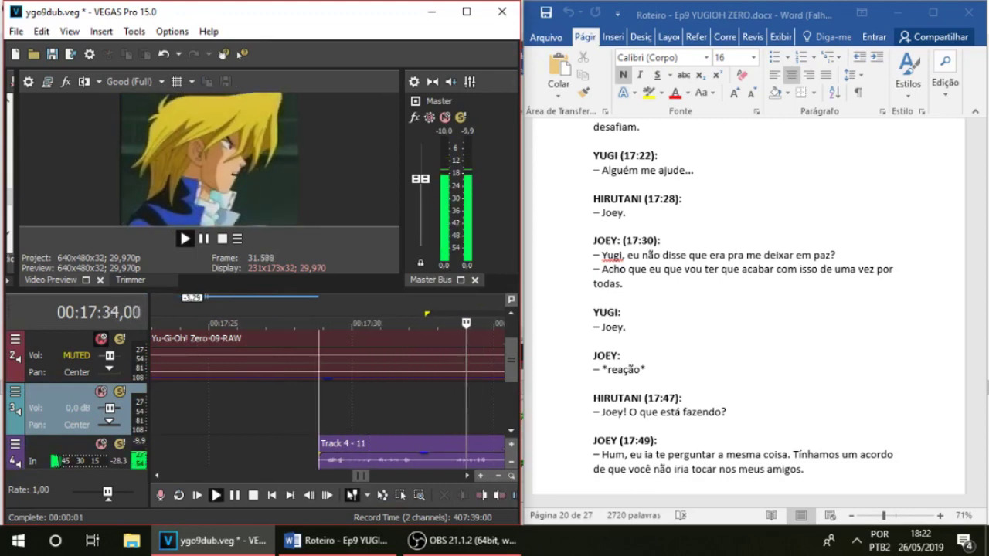
{"action": "key", "text": "Down"}
{"action": "key", "text": "Down"}
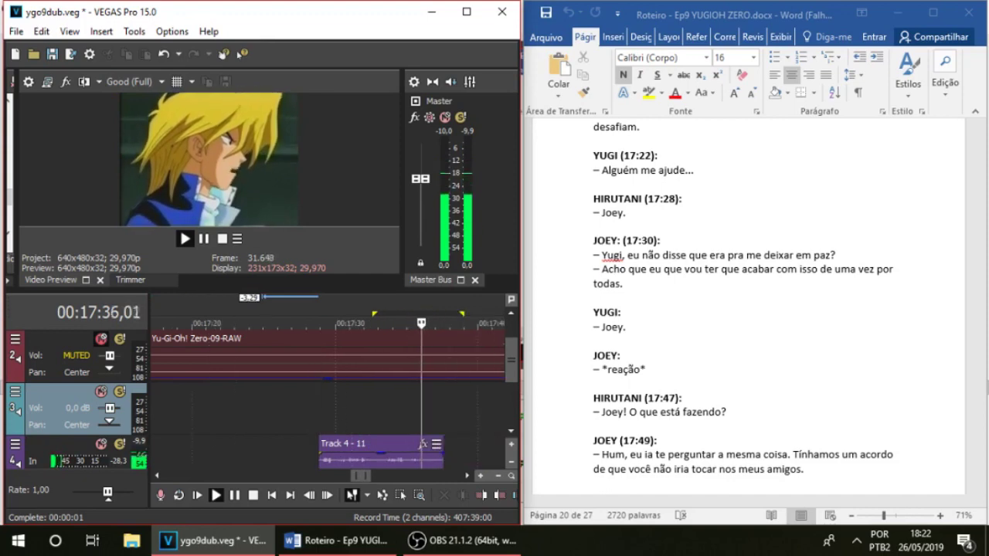
{"action": "key", "text": "space"}
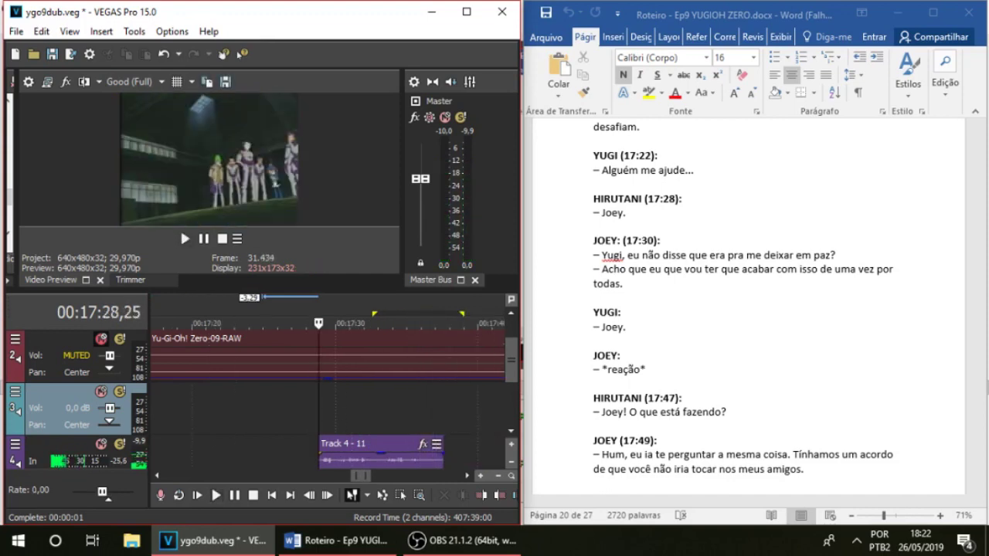
Delete the current take of Joey's 17:30 lines from track 4 and try another take from 17:28,25
{"action": "left_click", "coordinate": [379, 460]}
{"action": "key", "text": "Delete"}
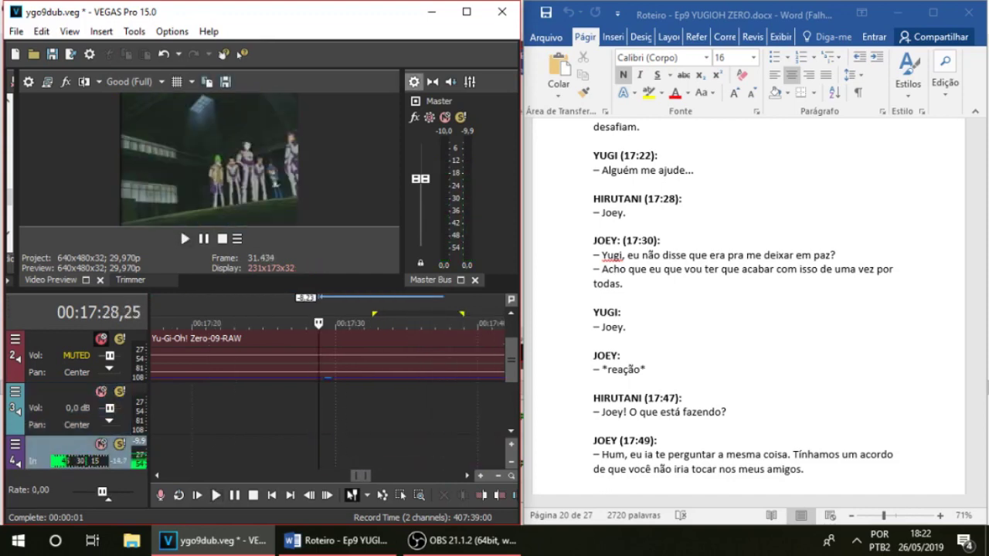
{"action": "key", "text": "ctrl+r"}
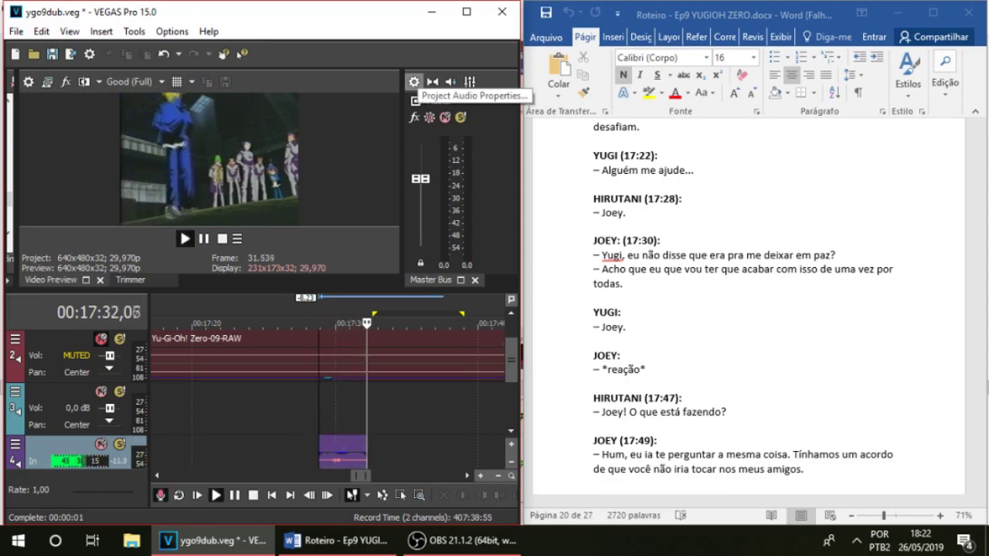
{"action": "key", "text": "space"}
{"action": "key", "text": "Delete"}
Try further takes of Joey's 17:30 lines on track 4 from 17:25,03, discarding each one
{"action": "left_click", "coordinate": [265, 411]}
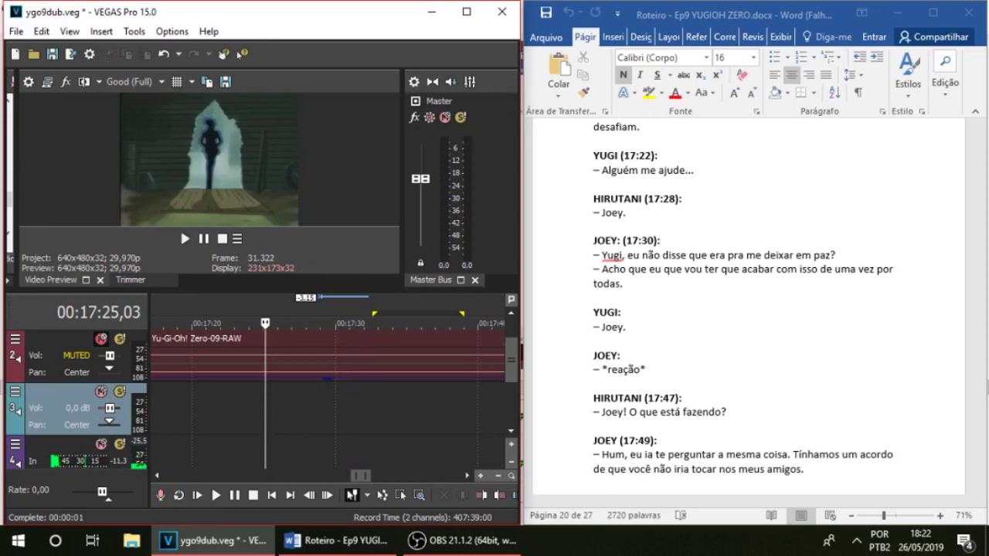
{"action": "key", "text": "ctrl+r"}
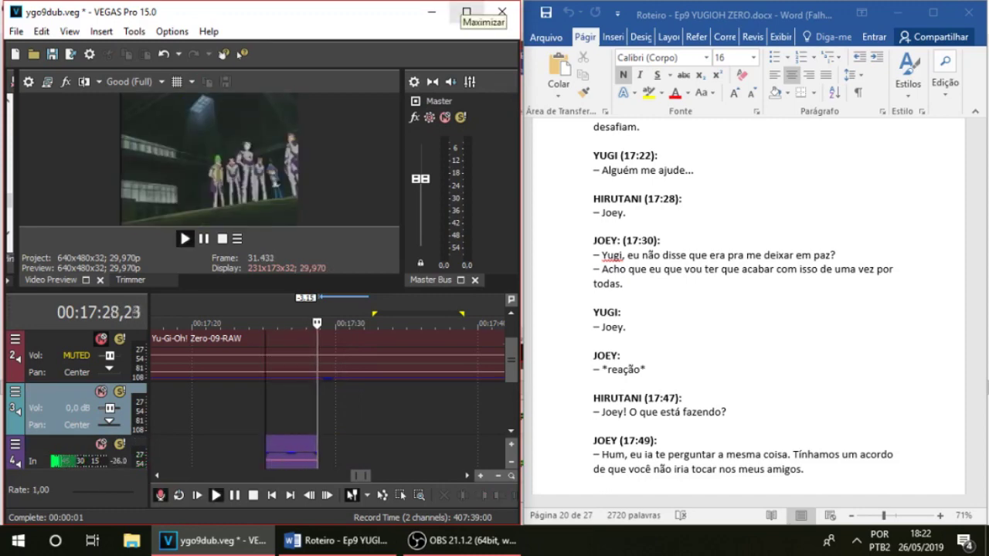
{"action": "key", "text": "space"}
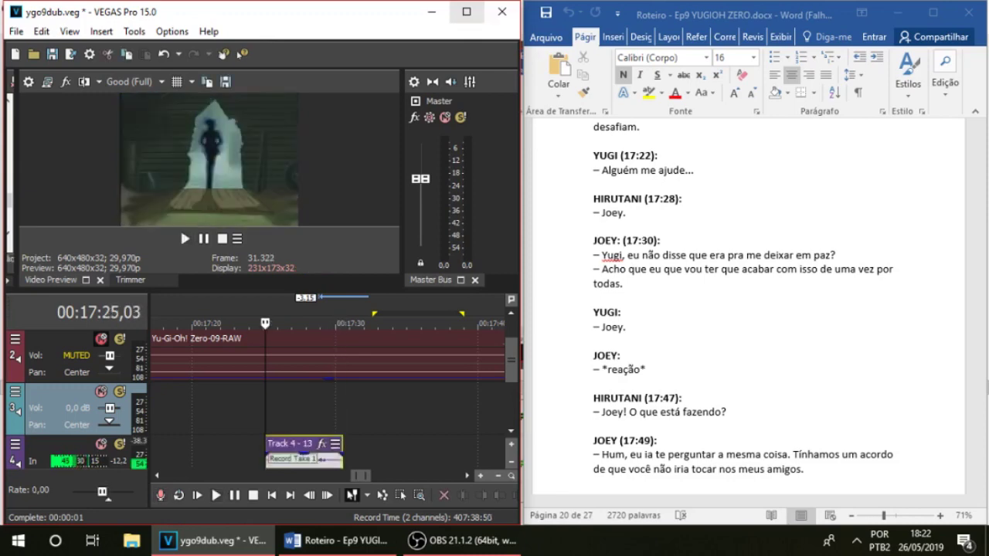
{"action": "key", "text": "Delete"}
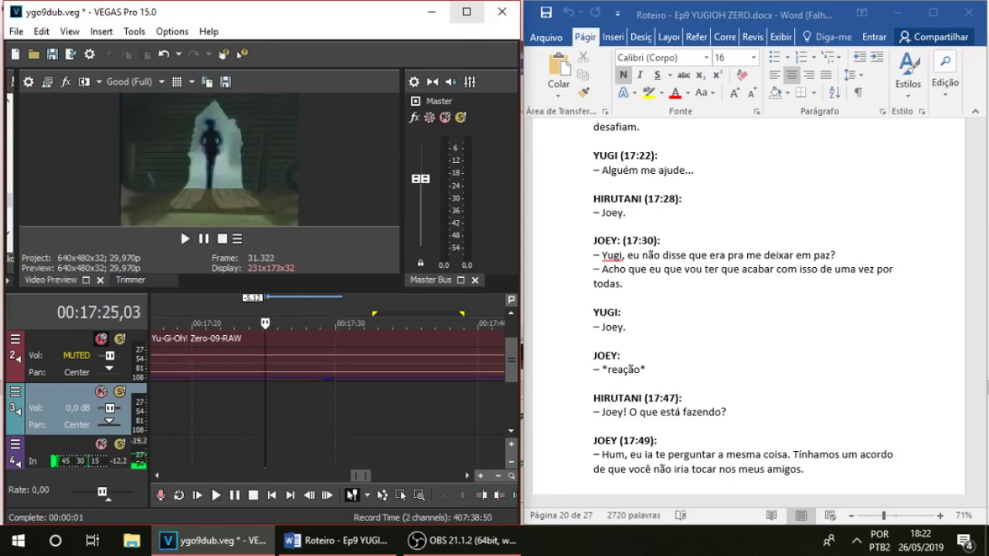
{"action": "key", "text": "ctrl+r"}
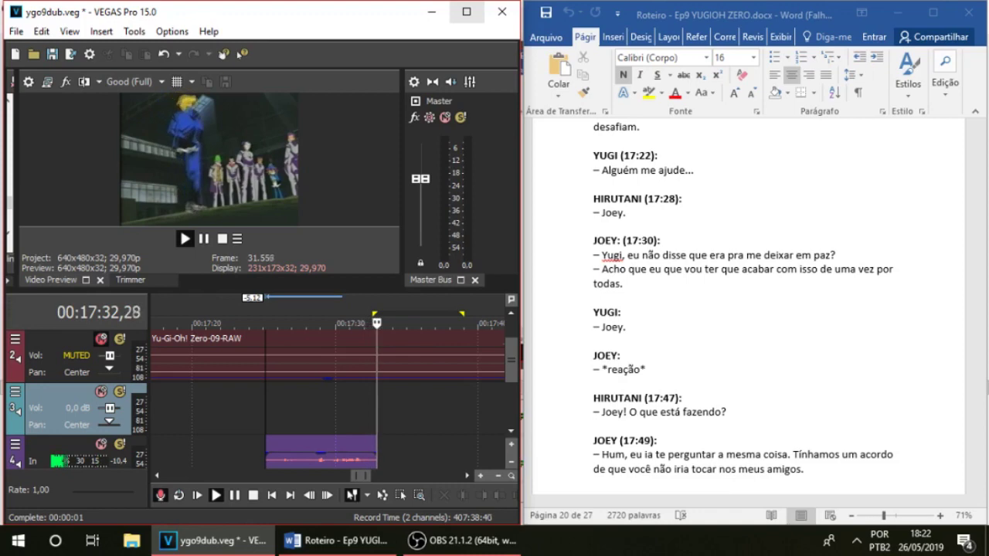
{"action": "key", "text": "space"}
{"action": "key", "text": "Delete"}
Record a full take of Joey's 17:30 lines on track 4 from 17:25,03, play it back and trim its start to about 17:28
{"action": "key", "text": "ctrl+r"}
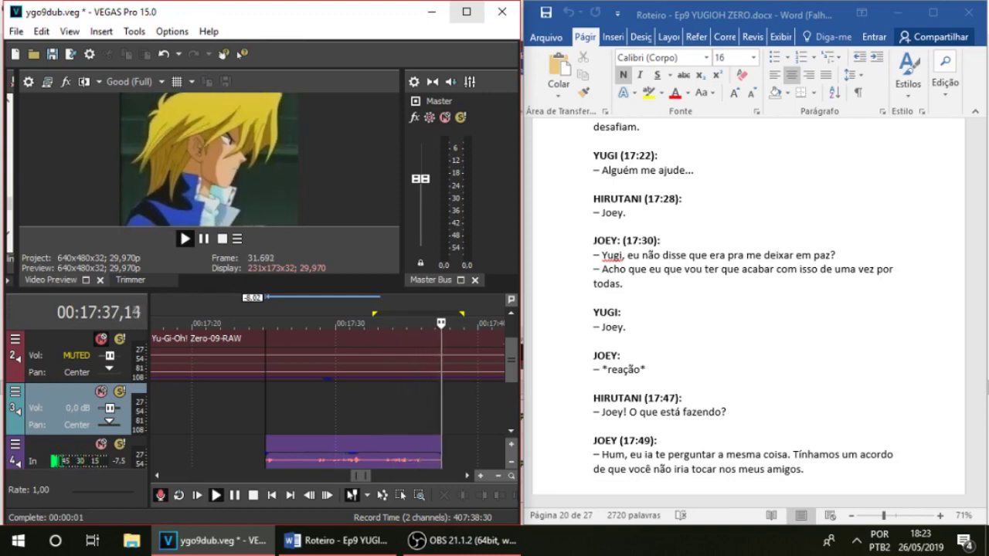
{"action": "key", "text": "space"}
{"action": "key", "text": "space"}
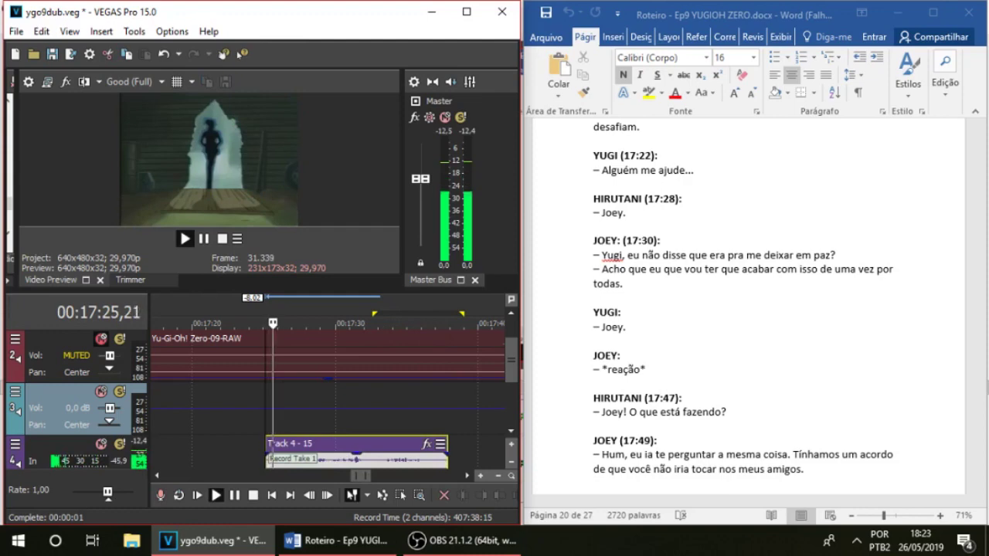
{"action": "left_click_drag", "start_coordinate": [266, 459], "coordinate": [301, 459]}
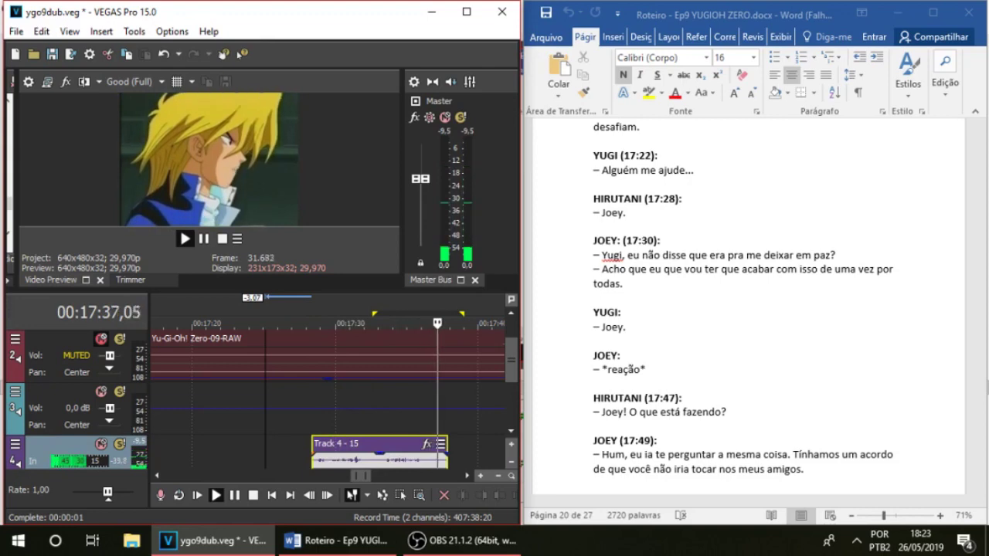
{"action": "key", "text": "space"}
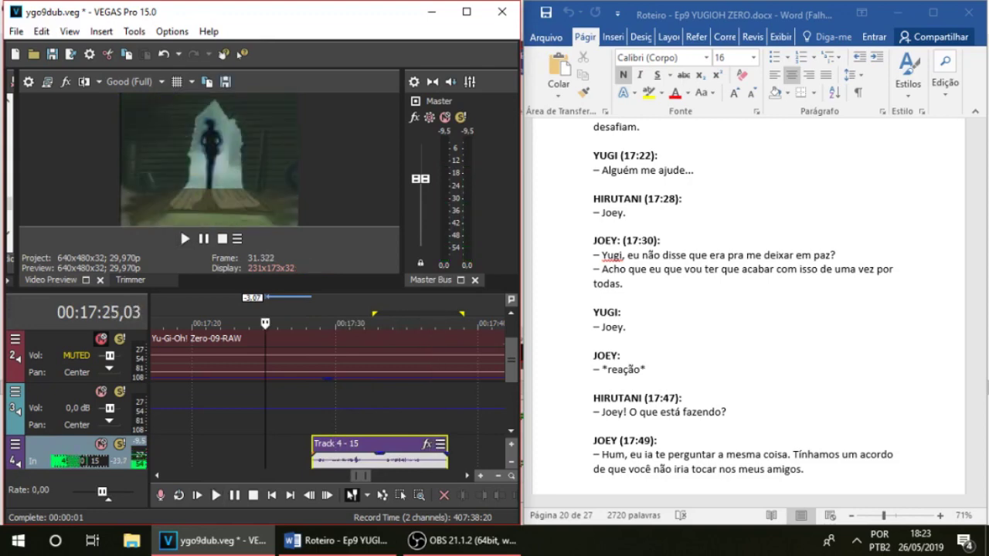
Play the scene that follows Joey's recorded lines from 17:37,26 to locate his reaction in the script and video
{"action": "left_click", "coordinate": [471, 409]}
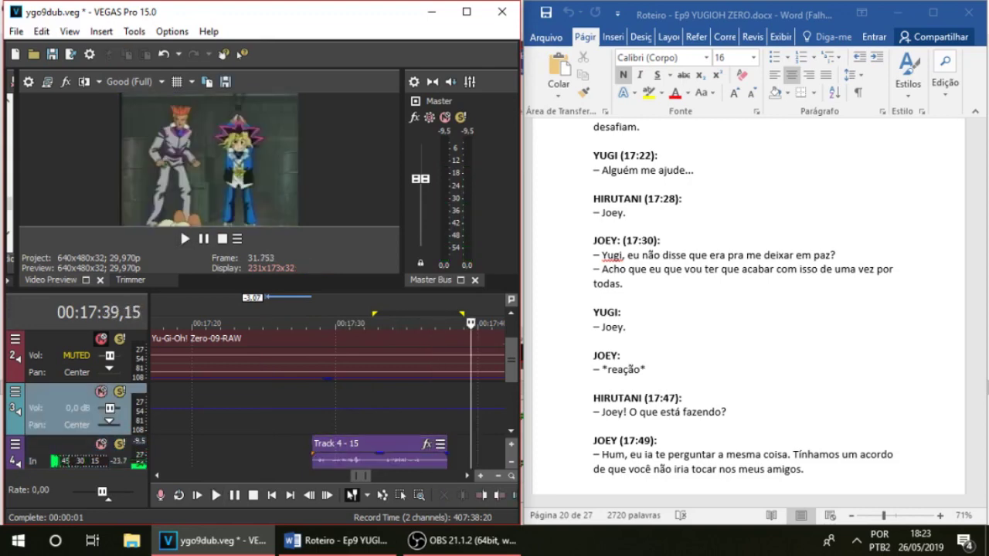
{"action": "scroll", "coordinate": [742, 309], "scroll_direction": "down", "scroll_amount": 1}
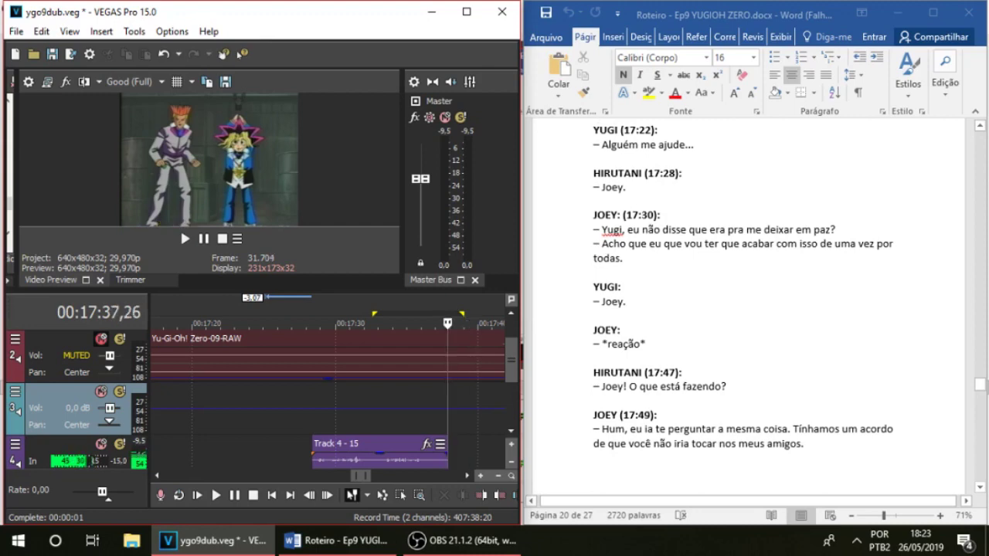
{"action": "scroll", "coordinate": [329, 394], "scroll_direction": "down", "scroll_amount": 1}
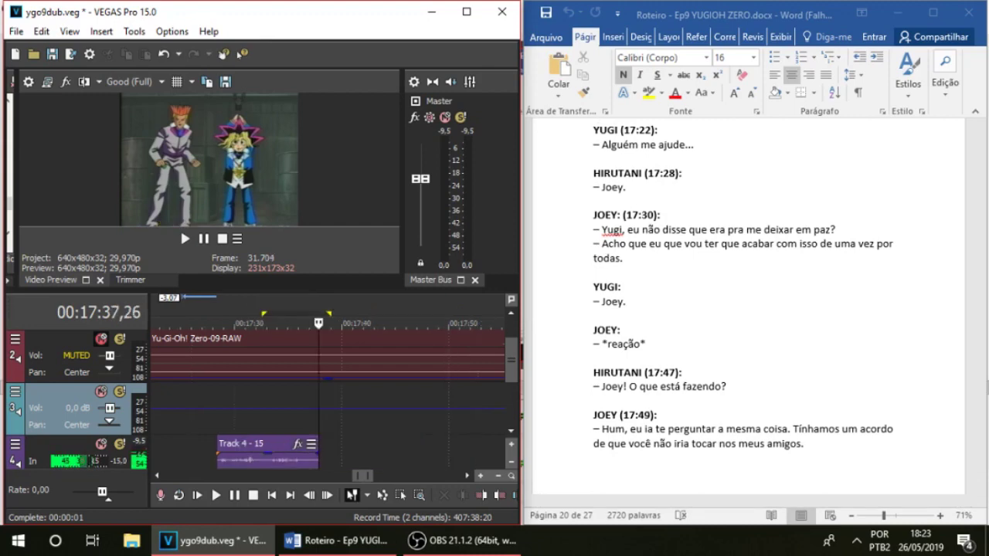
{"action": "scroll", "coordinate": [367, 409], "scroll_direction": "up", "scroll_amount": 1}
{"action": "key", "text": "space"}
{"action": "scroll", "coordinate": [366, 409], "scroll_direction": "down", "scroll_amount": 4}
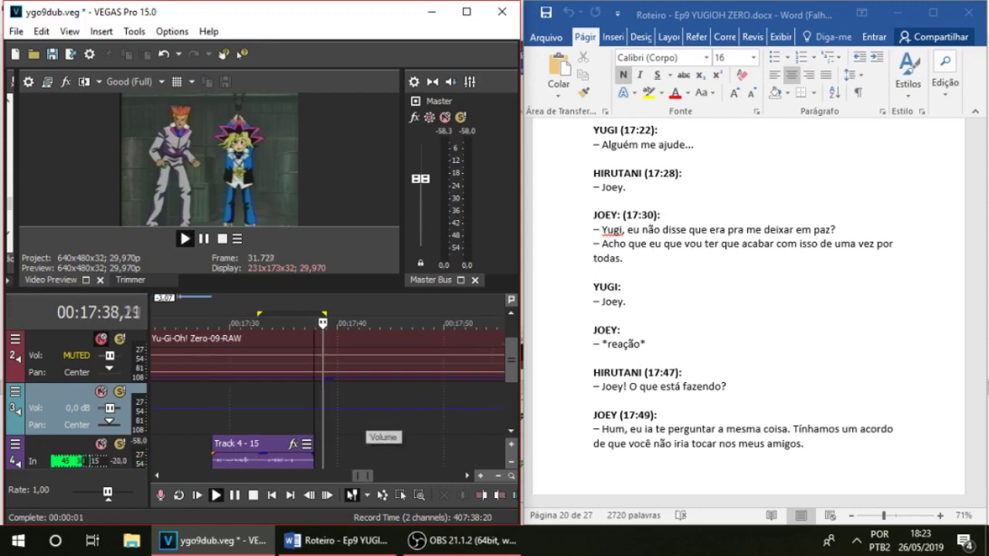
{"action": "scroll", "coordinate": [328, 394], "scroll_direction": "up", "scroll_amount": 1}
{"action": "scroll", "coordinate": [328, 394], "scroll_direction": "down", "scroll_amount": 5}
{"action": "scroll", "coordinate": [329, 394], "scroll_direction": "up", "scroll_amount": 6}
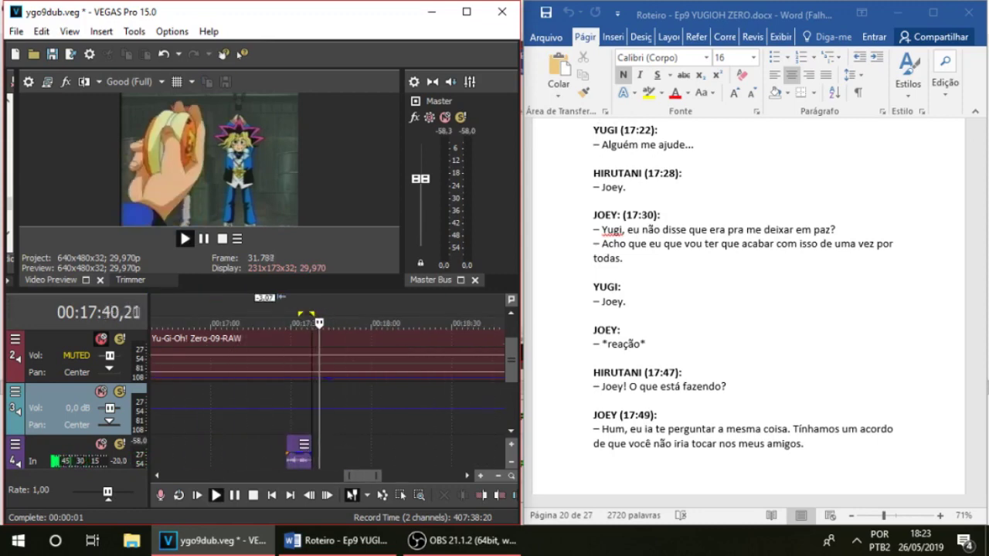
{"action": "key", "text": "space"}
Raise the gain of the original audio event on track 2, unmute the track and listen from 17:37,26
{"action": "key", "text": "space"}
{"action": "left_click_drag", "start_coordinate": [328, 379], "coordinate": [327, 360]}
{"action": "key", "text": "z"}
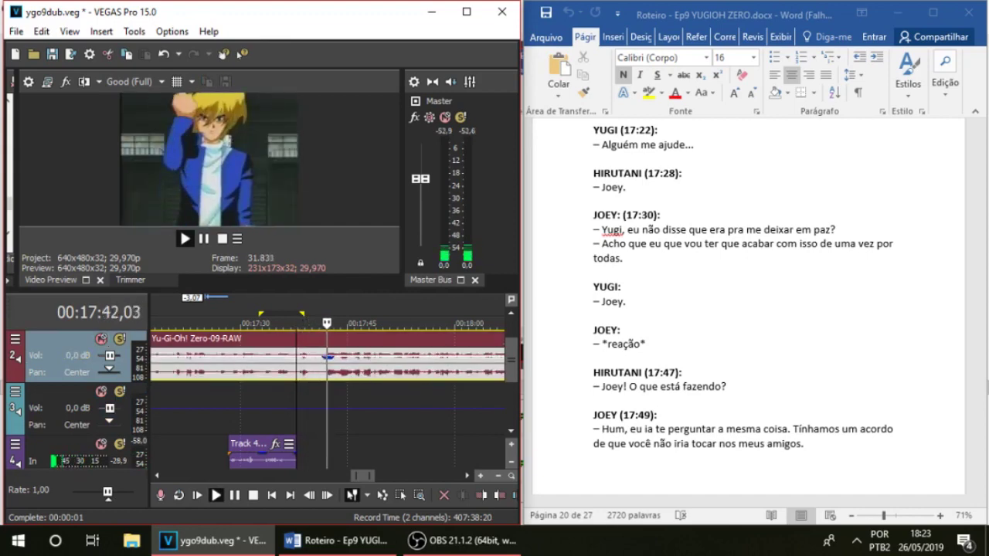
{"action": "key", "text": "space"}
Mute track 2 again and preview the reaction scene from 17:40,06
{"action": "left_click", "coordinate": [320, 366]}
{"action": "key", "text": "z"}
{"action": "key", "text": "z"}
{"action": "left_click", "coordinate": [312, 409]}
{"action": "key", "text": "space"}
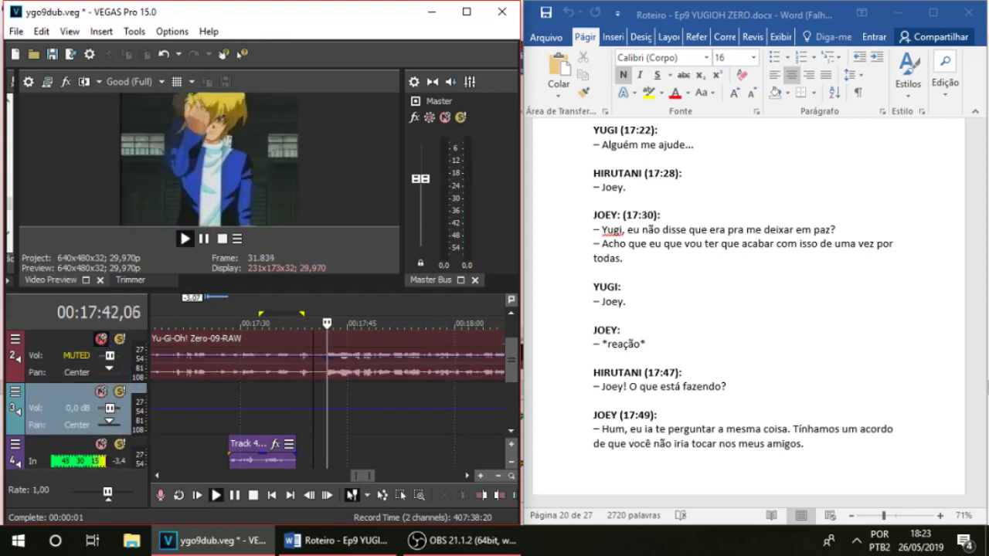
{"action": "key", "text": "space"}
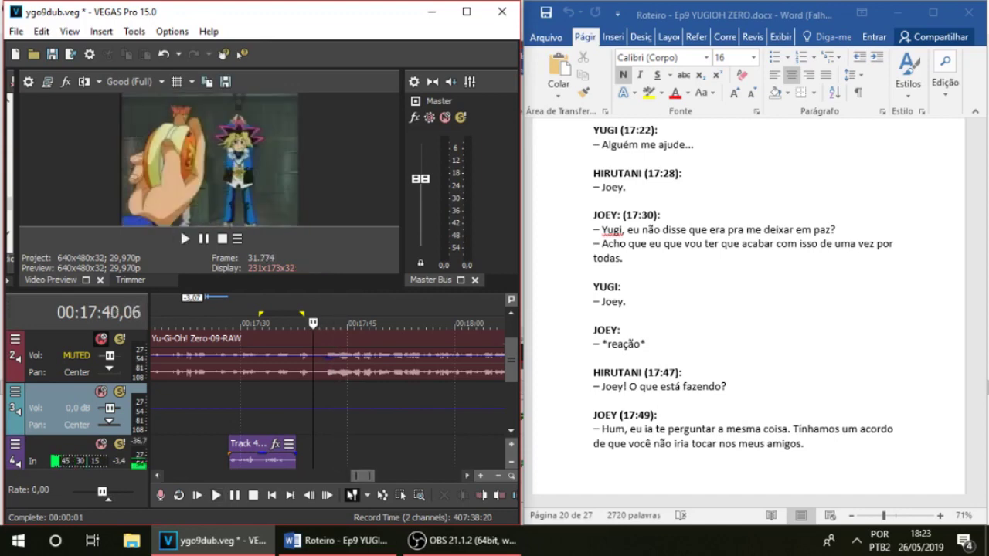
Try two takes of Joey's reaction on track 4 from 17:40,06 and discard them
{"action": "key", "text": "ctrl+r"}
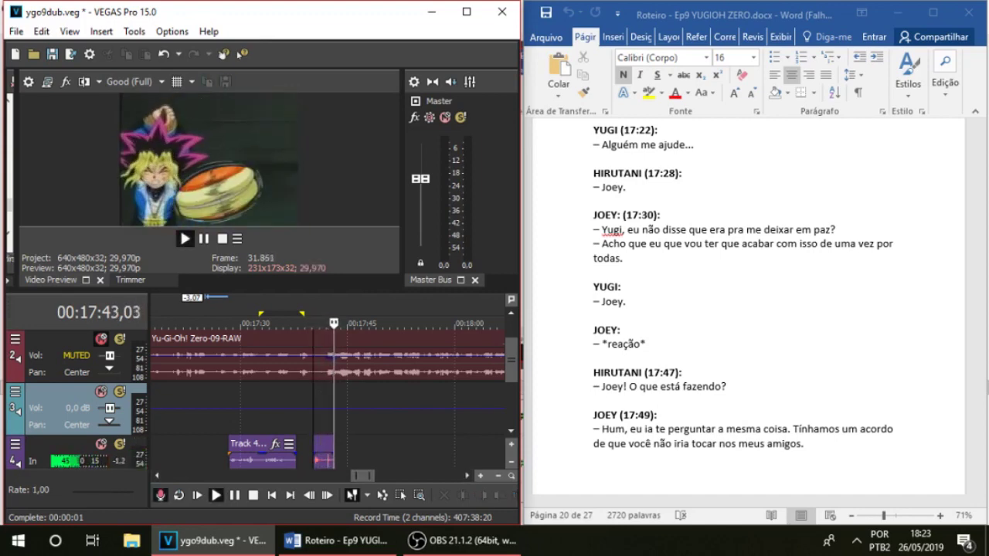
{"action": "key", "text": "space"}
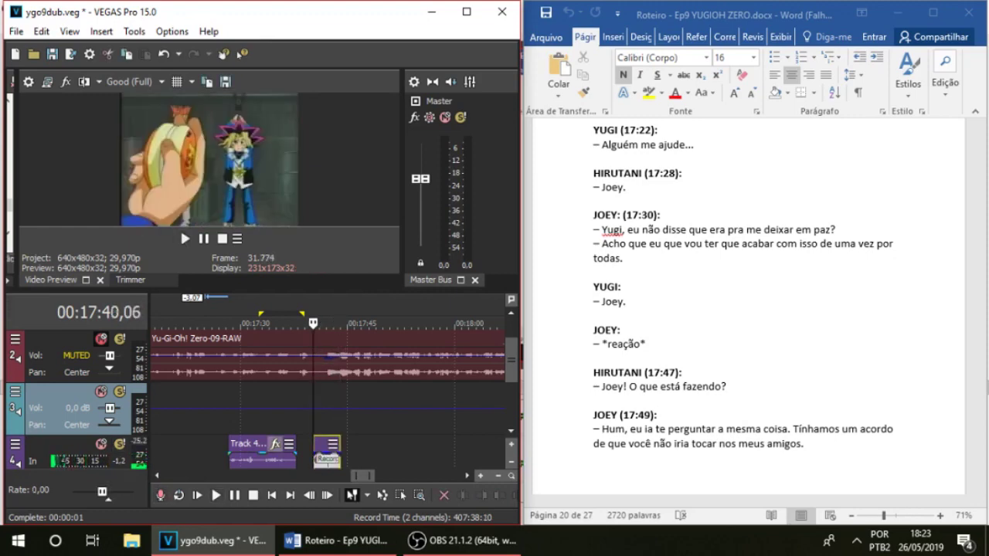
{"action": "key", "text": "ctrl+r"}
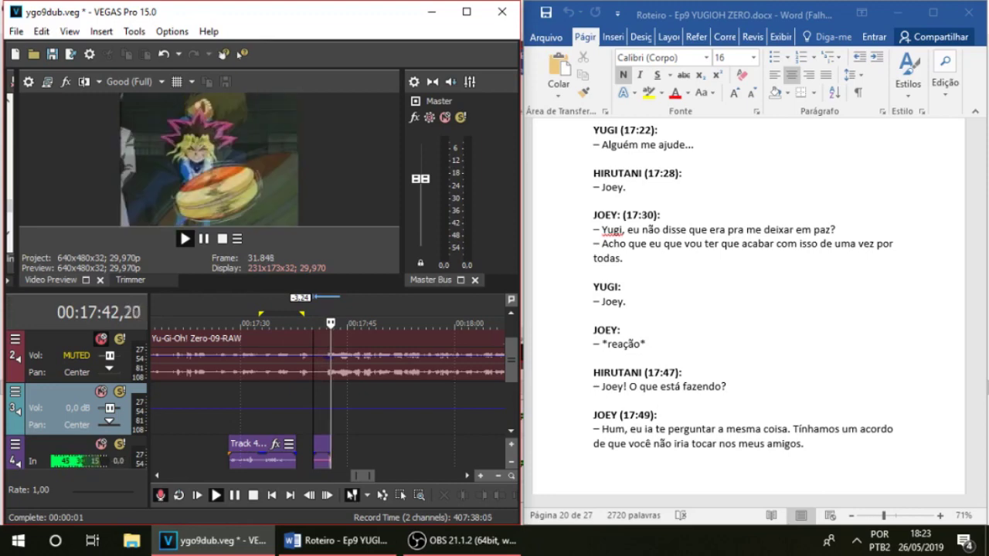
{"action": "key", "text": "space"}
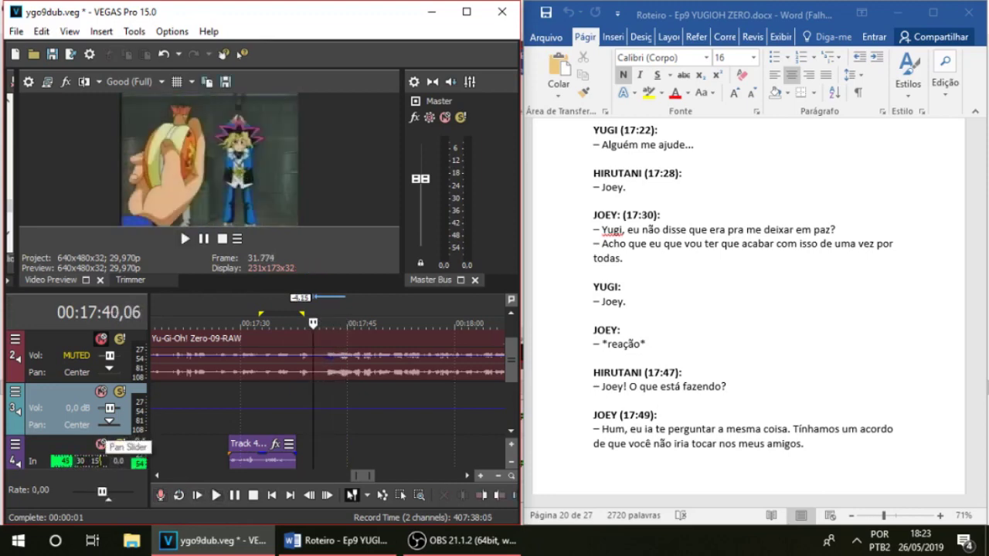
Record another take of Joey's reaction on track 4 from 17:40,06, play it back and trim its start to about 17:41
{"action": "key", "text": "ctrl+r"}
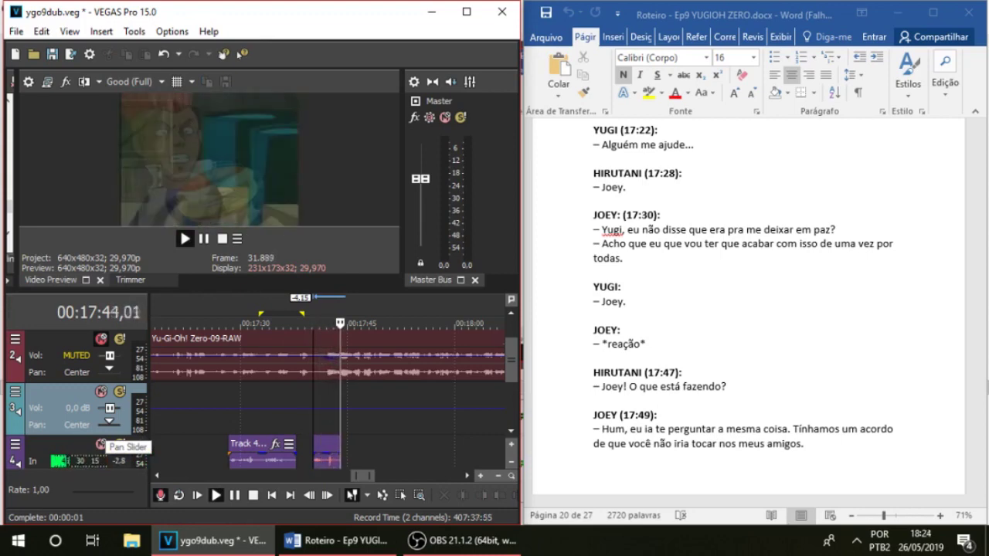
{"action": "key", "text": "space"}
{"action": "left_click", "coordinate": [325, 409]}
{"action": "key", "text": "space"}
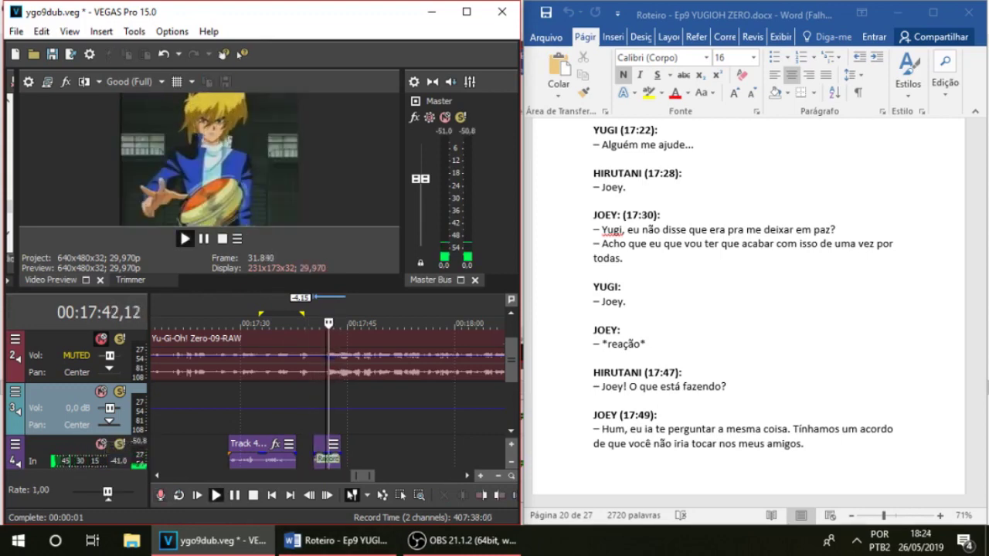
{"action": "key", "text": "space"}
{"action": "left_click_drag", "start_coordinate": [511, 360], "coordinate": [510, 377]}
{"action": "left_click_drag", "start_coordinate": [313, 413], "coordinate": [323, 413]}
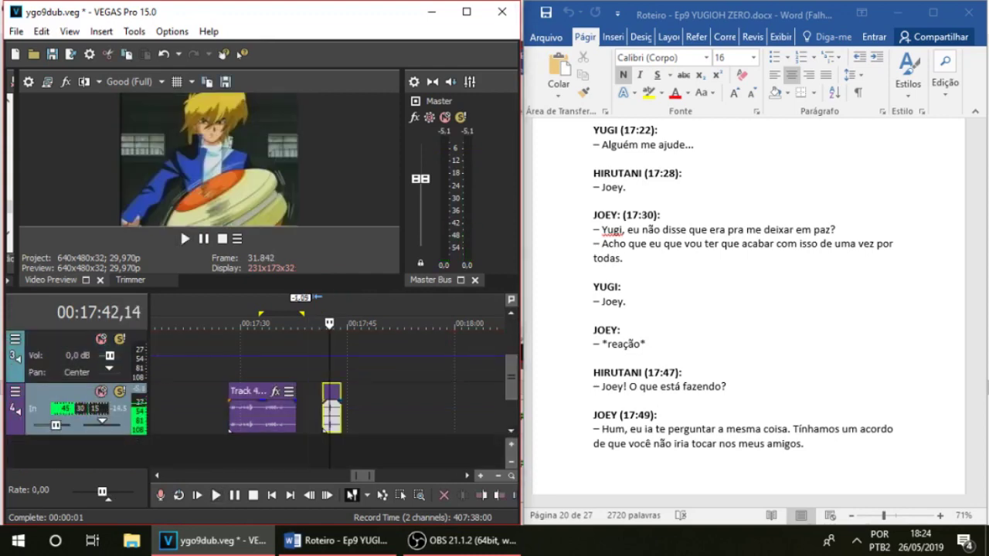
Unmute track 2 and play the original audio from 17:42,14 through Joey's 17:49 line, placing the playback cursor at 17:54,10
{"action": "scroll", "coordinate": [325, 408], "scroll_direction": "down", "scroll_amount": 2}
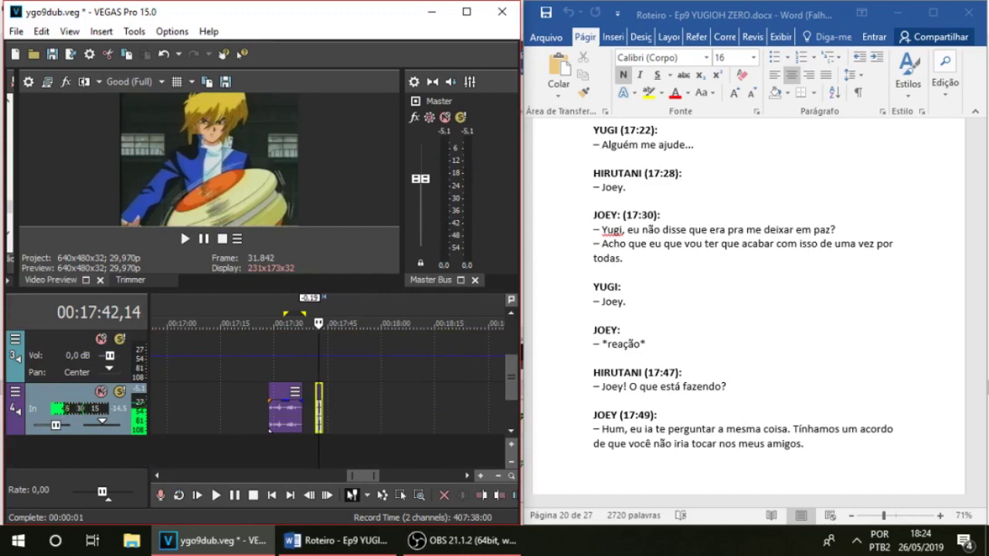
{"action": "key", "text": "alt+Tab"}
{"action": "left_click", "coordinate": [621, 330]}
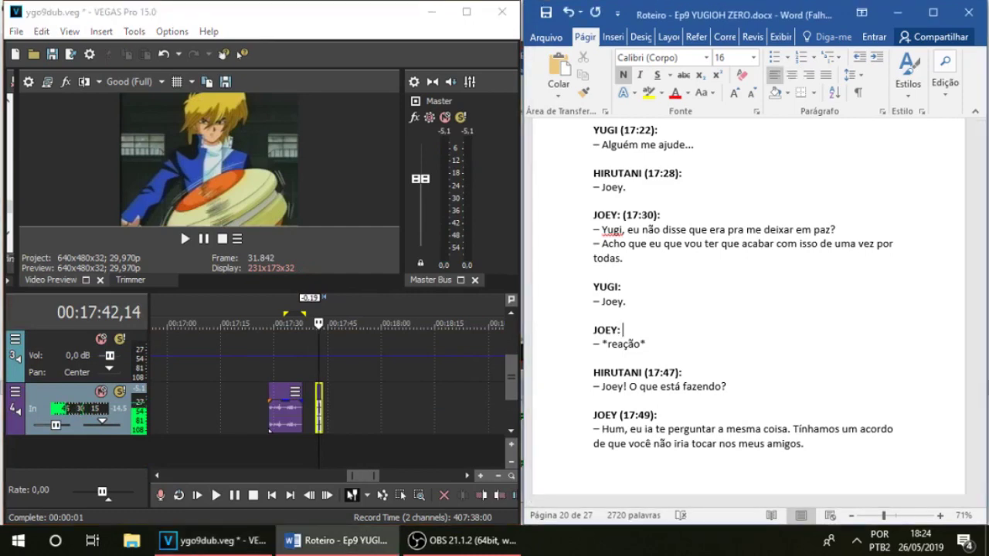
{"action": "left_click_drag", "start_coordinate": [511, 377], "coordinate": [510, 341]}
{"action": "left_click", "coordinate": [101, 388]}
{"action": "key", "text": "space"}
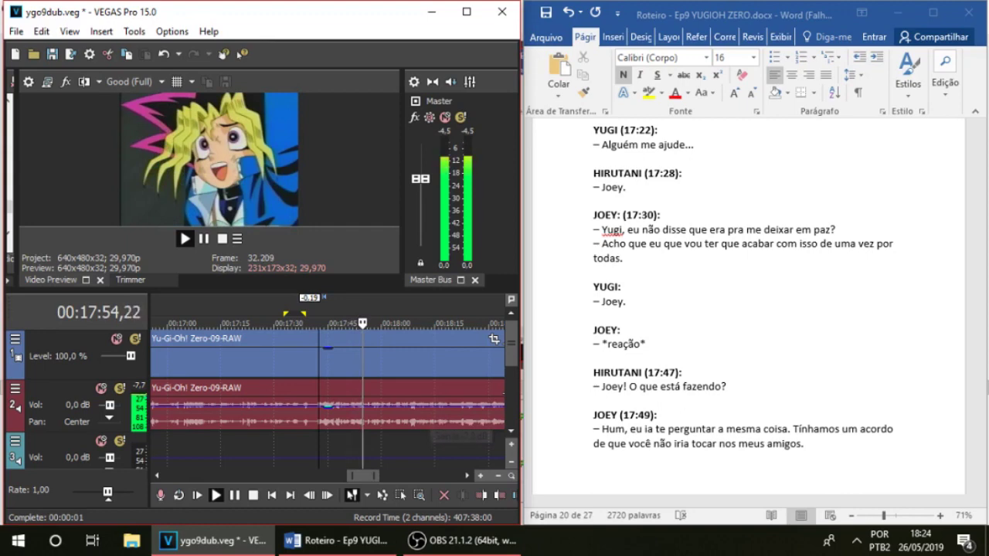
{"action": "left_click", "coordinate": [361, 417]}
{"action": "key", "text": "space"}
Switch to the Word script and replace "Tínhamos" with "A gente tinha" in Joey's 17:49 line
{"action": "key", "text": "alt+Tab"}
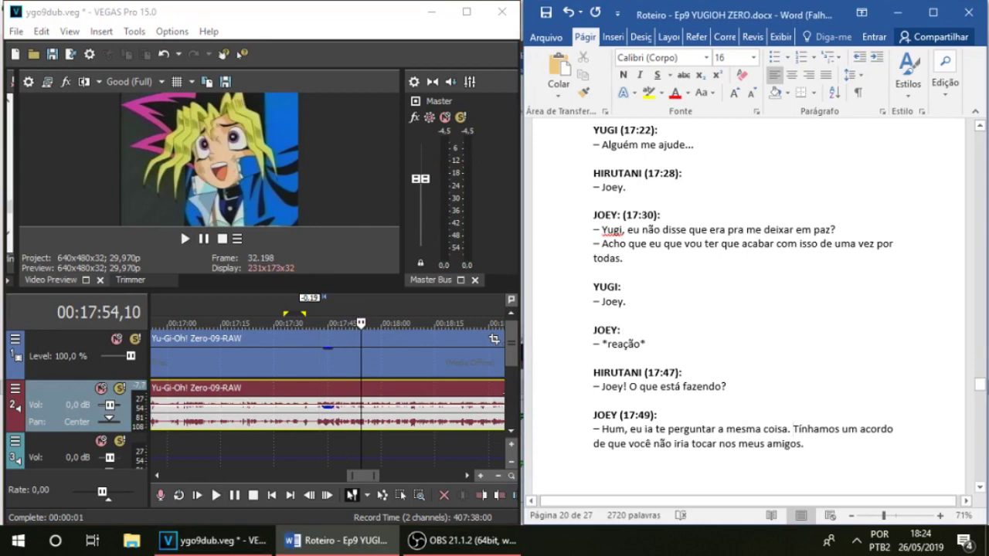
{"action": "type", "text": "A gente"}
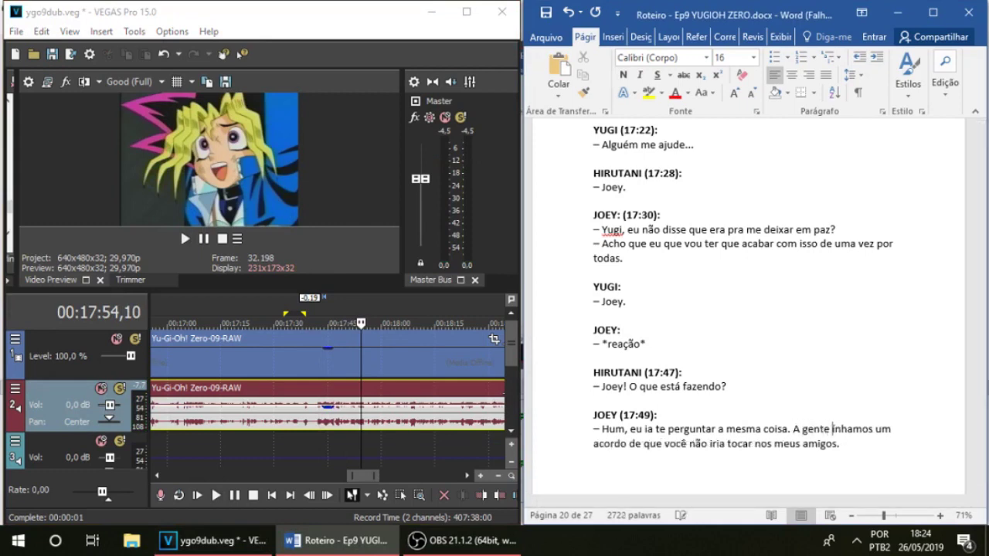
{"action": "key", "text": "Delete"}
{"action": "key", "text": "Delete"}
{"action": "key", "text": "Delete"}
{"action": "key", "text": "Delete"}
{"action": "key", "text": "Delete"}
{"action": "type", "text": "tinha"}
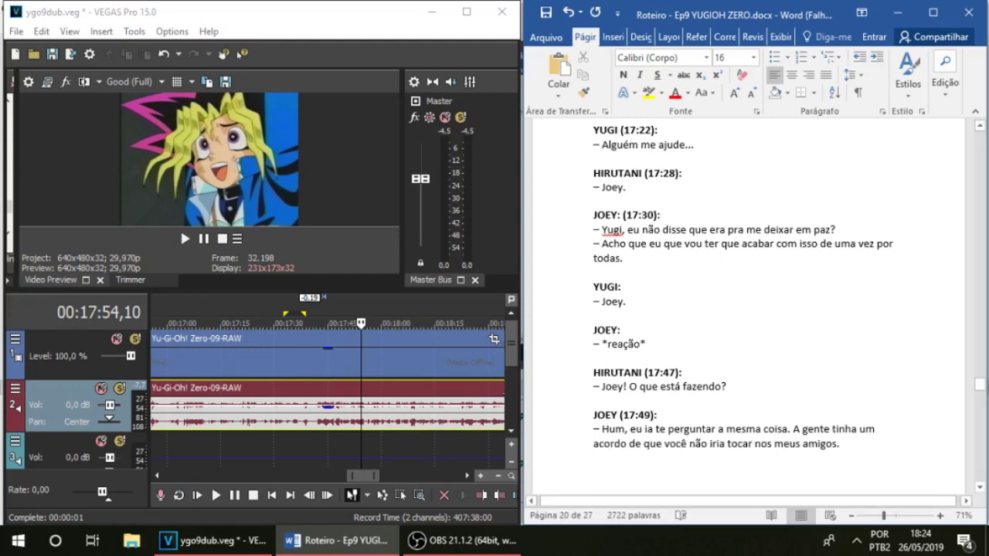
Try rewording "iria" in Joey's 17:49 line and restore the original word
{"action": "key", "text": "BackSpace"}
{"action": "double_click", "coordinate": [717, 444]}
{"action": "key", "text": "BackSpace"}
{"action": "type", "text": "i"}
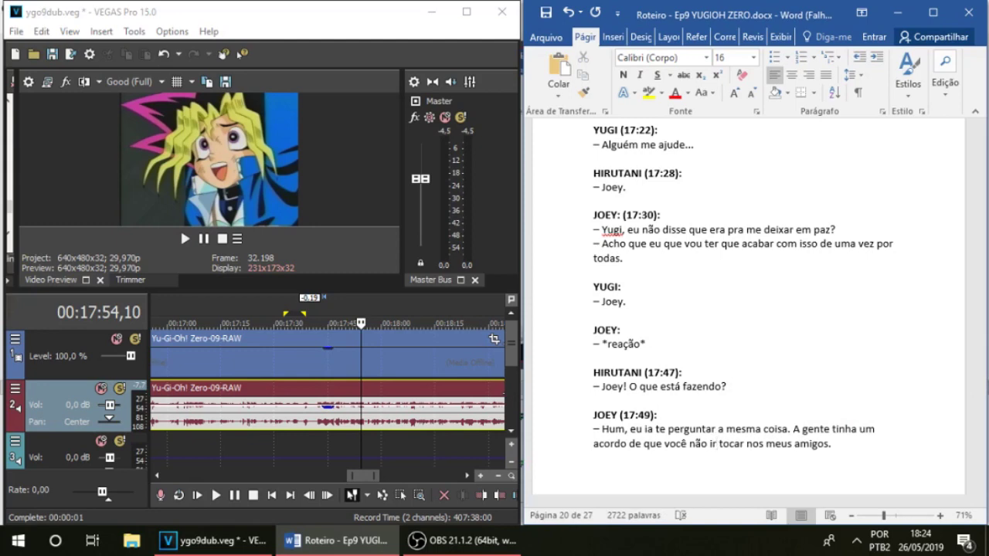
{"action": "type", "text": "ria"}
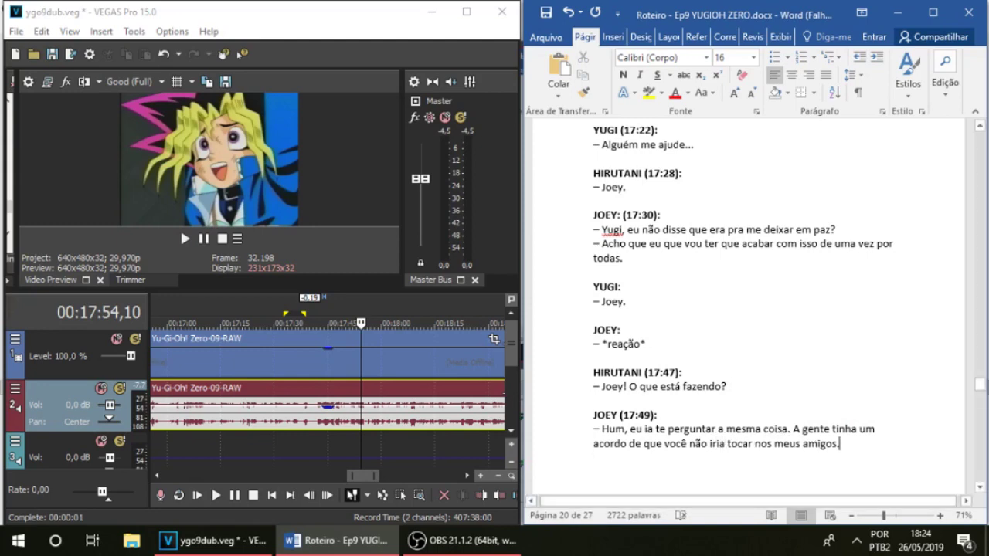
Switch to VEGAS Pro and play the original audio around 17:42 to 17:48 to find the cue for Joey's 17:49 line
{"action": "left_click", "coordinate": [185, 238]}
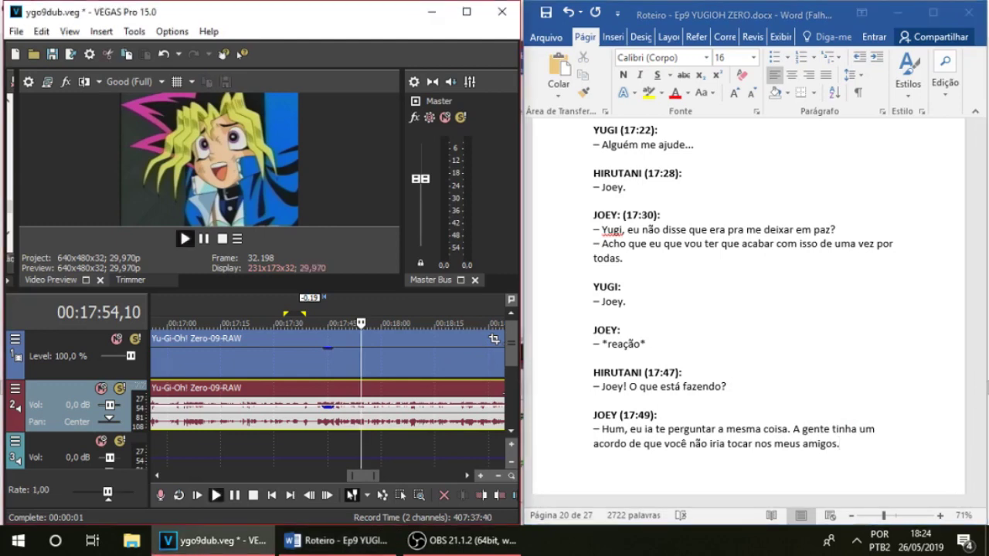
{"action": "left_click_drag", "start_coordinate": [379, 406], "coordinate": [376, 416]}
{"action": "left_click", "coordinate": [315, 452]}
{"action": "key", "text": "space"}
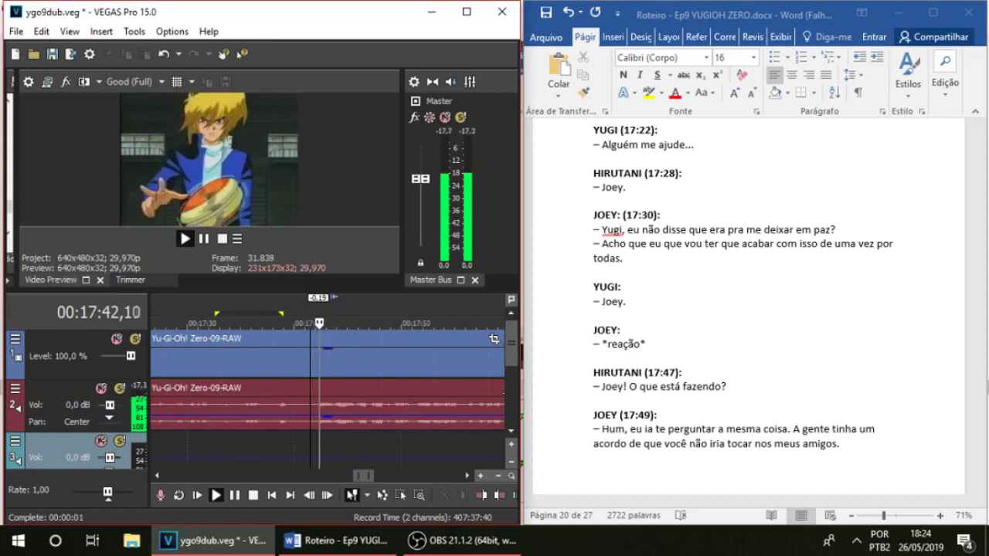
{"action": "left_click_drag", "start_coordinate": [399, 416], "coordinate": [403, 427]}
{"action": "key", "text": "space"}
{"action": "left_click", "coordinate": [402, 449]}
{"action": "key", "text": "space"}
{"action": "key", "text": "space"}
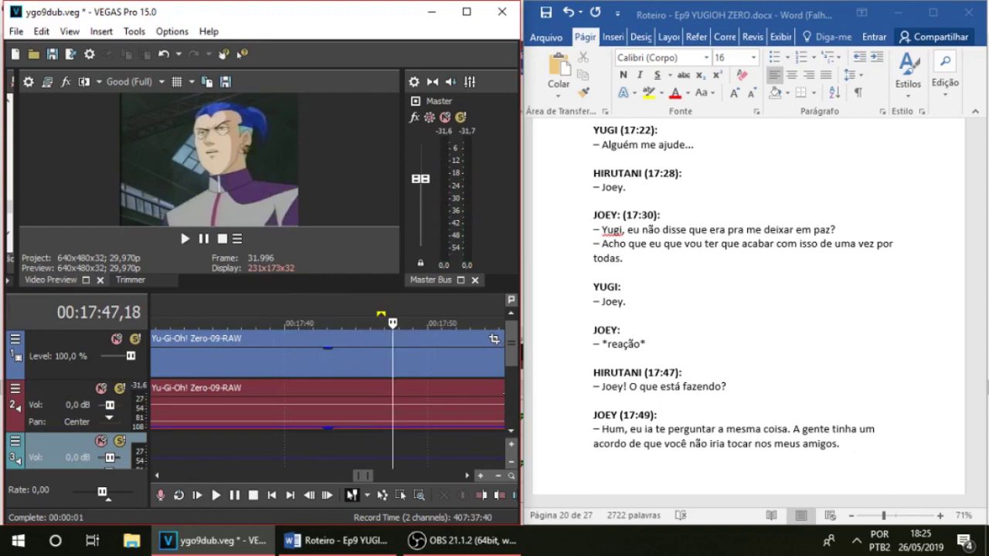
Record a trial take of Joey's 17:49 line from 17:47,18, stop early and delete it from track 4
{"action": "key", "text": "space"}
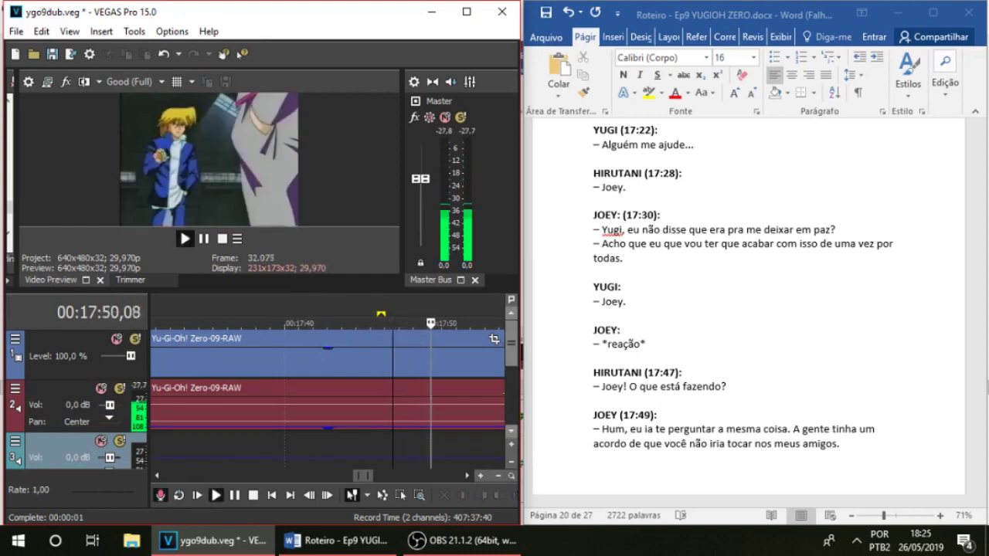
{"action": "key", "text": "space"}
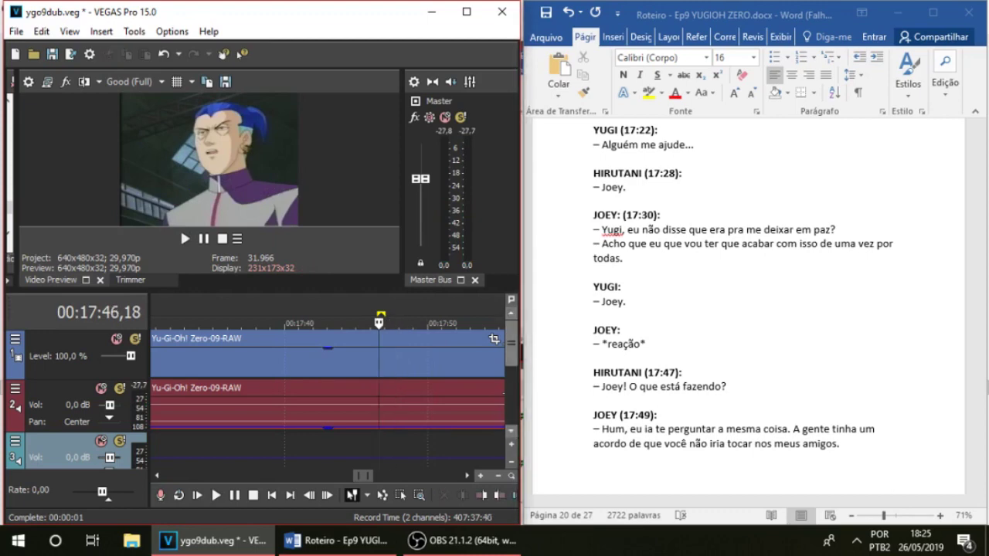
{"action": "scroll", "coordinate": [255, 386], "scroll_direction": "down", "scroll_amount": 1}
{"action": "left_click", "coordinate": [405, 458]}
{"action": "key", "text": "Delete"}
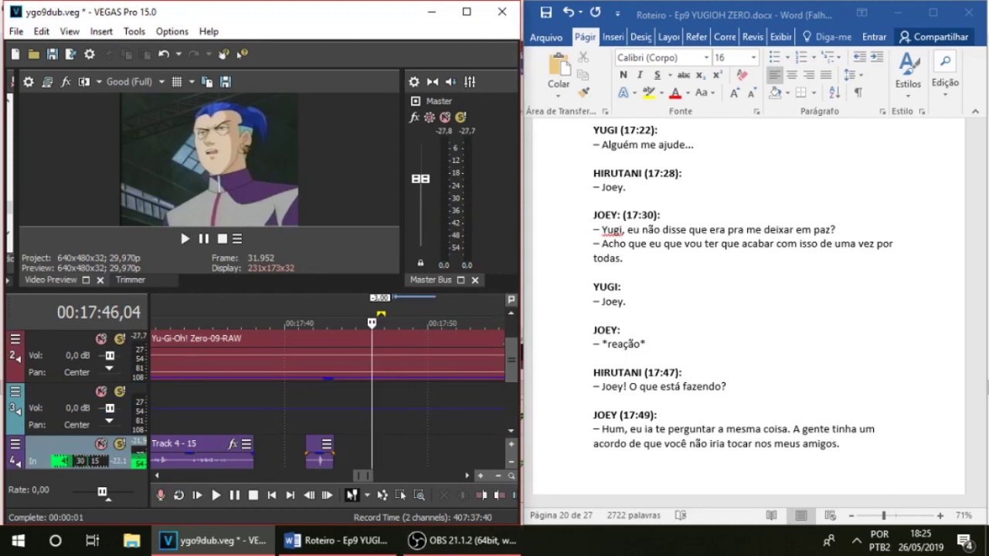
Record repeated takes of Joey's 17:49 line on track 4 from 17:46,04, deleting each one
{"action": "key", "text": "ctrl+r"}
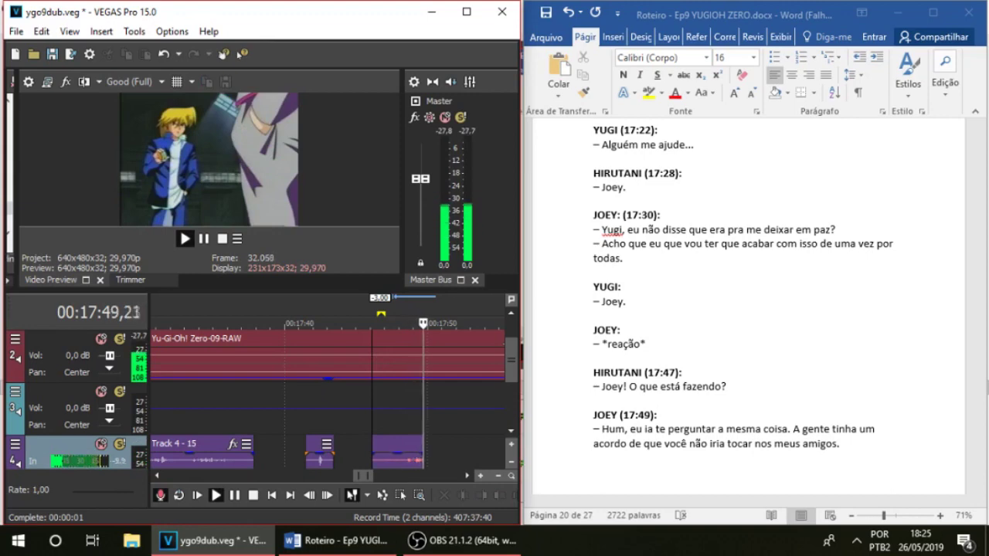
{"action": "key", "text": "space"}
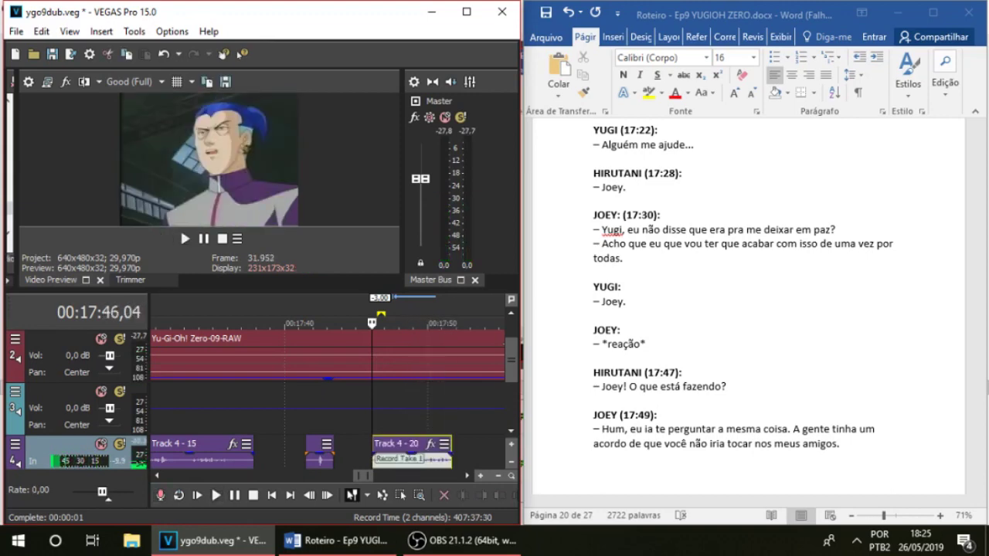
{"action": "key", "text": "Delete"}
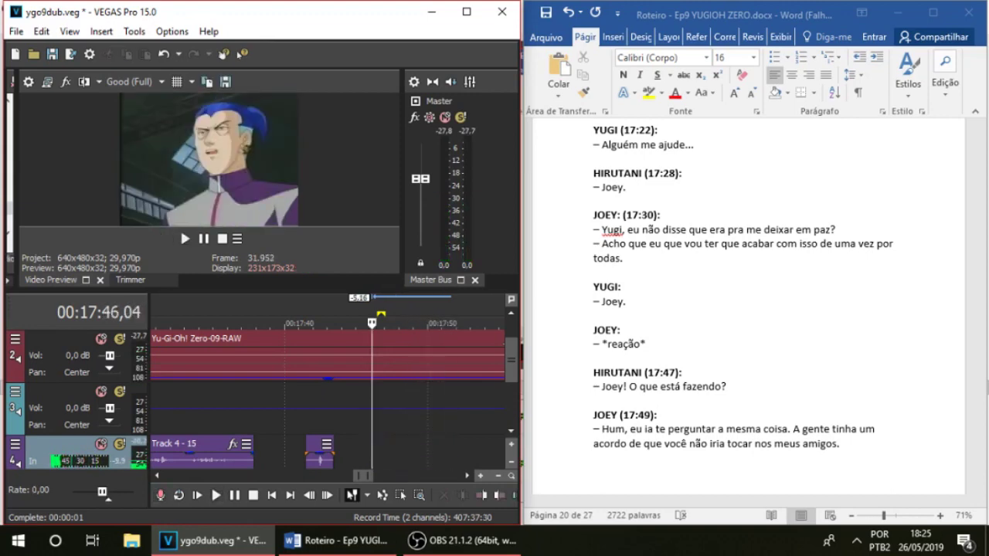
{"action": "key", "text": "ctrl+r"}
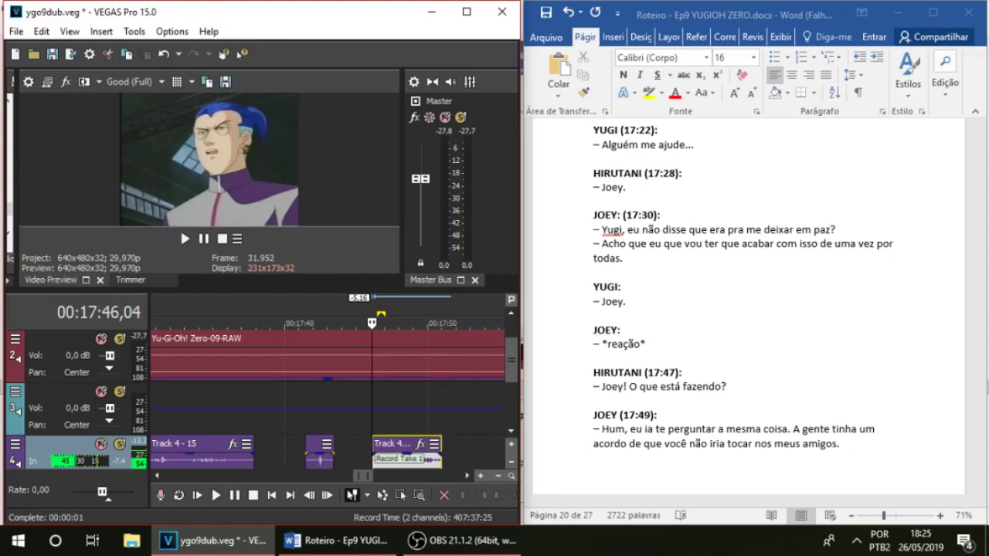
{"action": "key", "text": "Delete"}
{"action": "key", "text": "ctrl+r"}
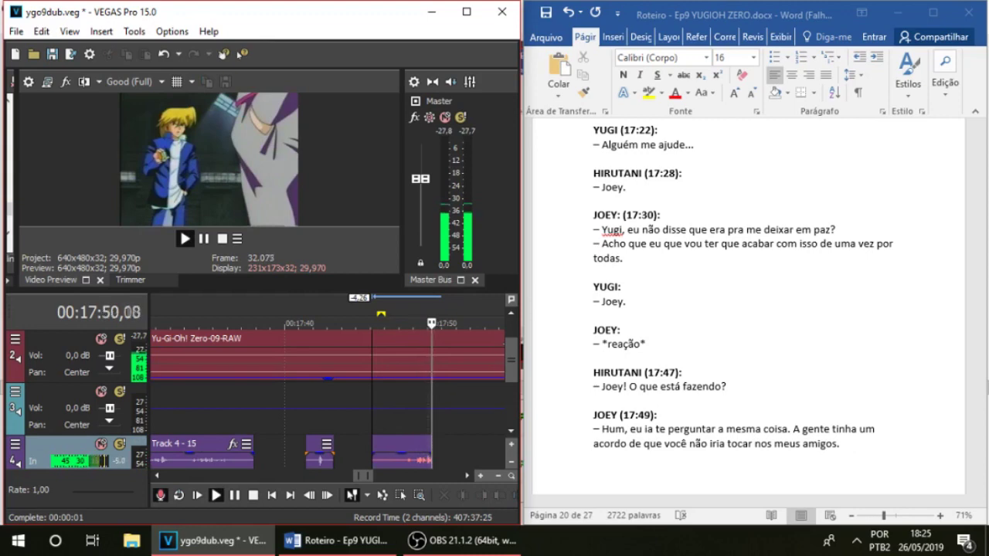
{"action": "key", "text": "space"}
{"action": "key", "text": "Delete"}
Record one more full take of Joey's line with the "acordo" wording from 17:46,04 and delete it
{"action": "key", "text": "ctrl+r"}
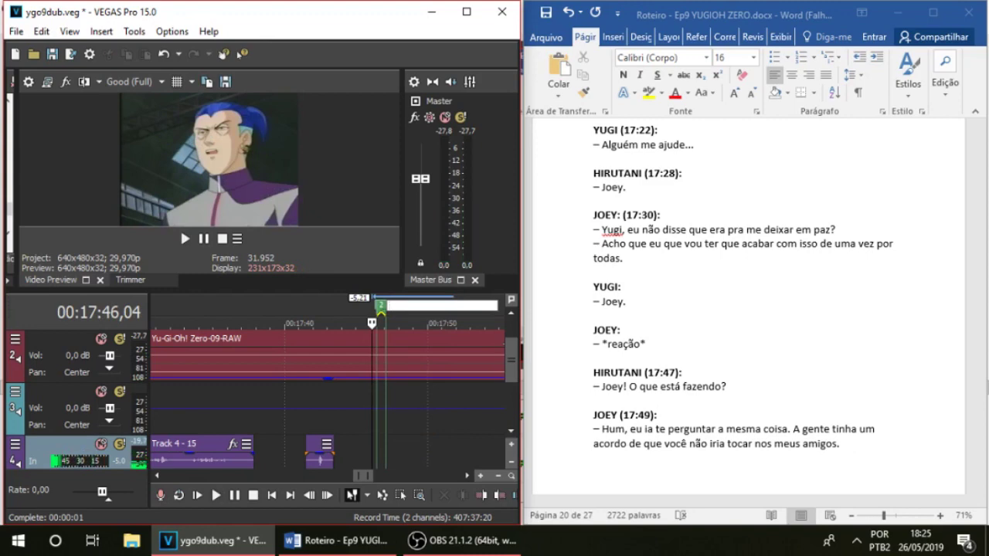
{"action": "key", "text": "Return"}
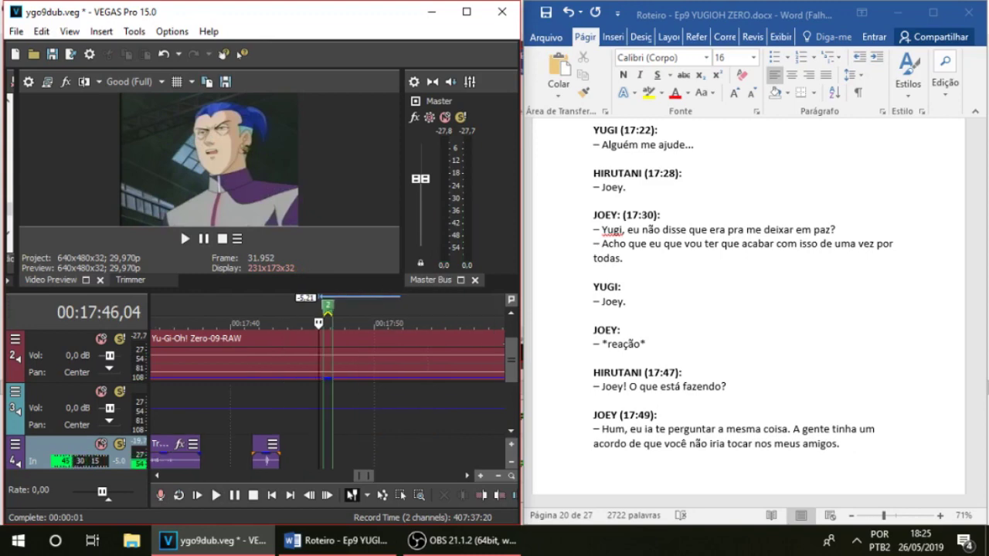
{"action": "key", "text": "ctrl+r"}
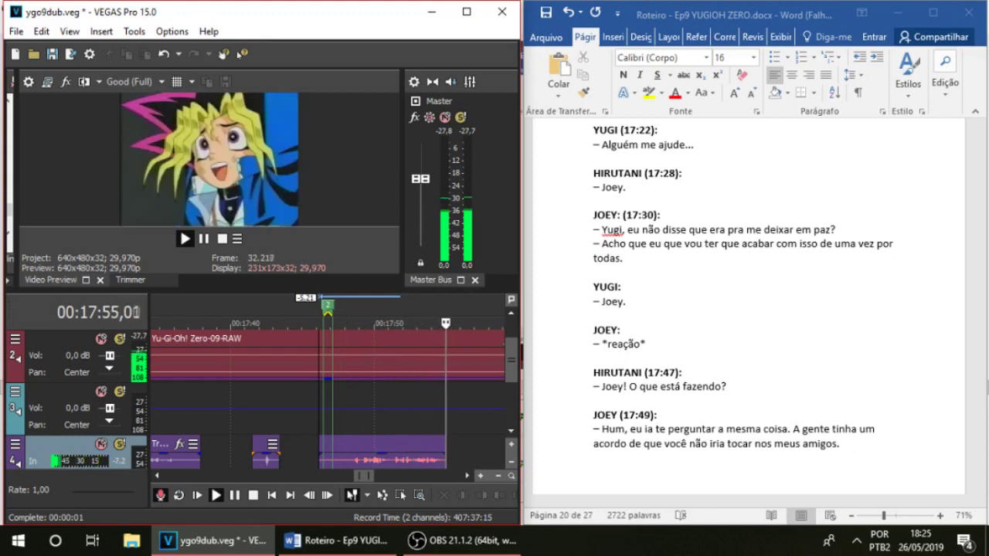
{"action": "key", "text": "space"}
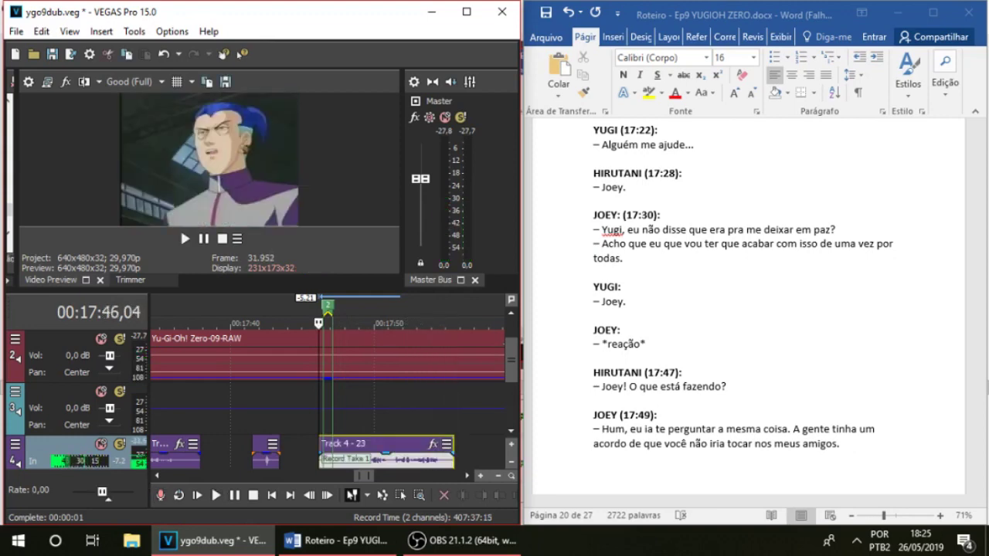
{"action": "key", "text": "Delete"}
Switch to the Word script and replace "acordo" in Joey's 17:49 line with "trato, Hirutani,"
{"action": "left_click", "coordinate": [655, 428]}
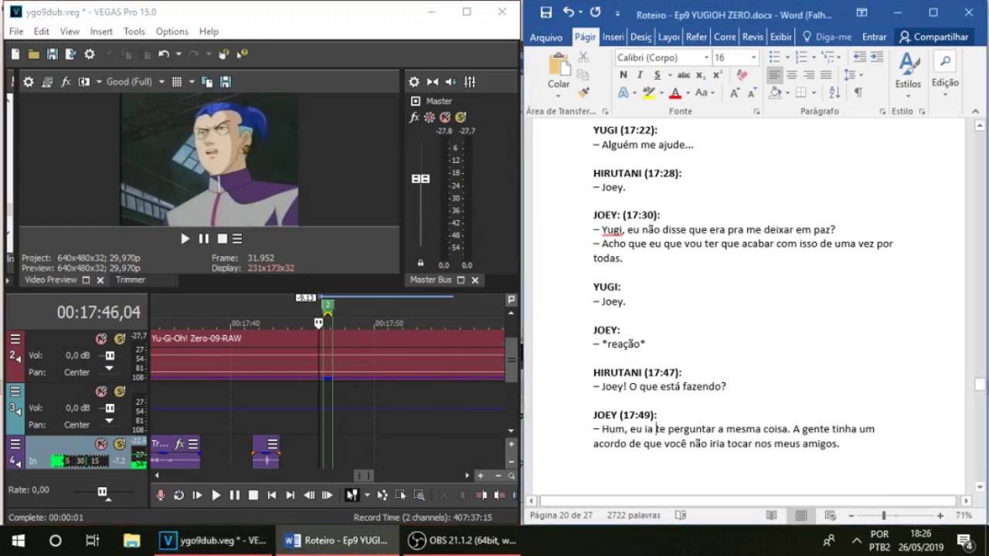
{"action": "double_click", "coordinate": [626, 443]}
{"action": "type", "text": "tra"}
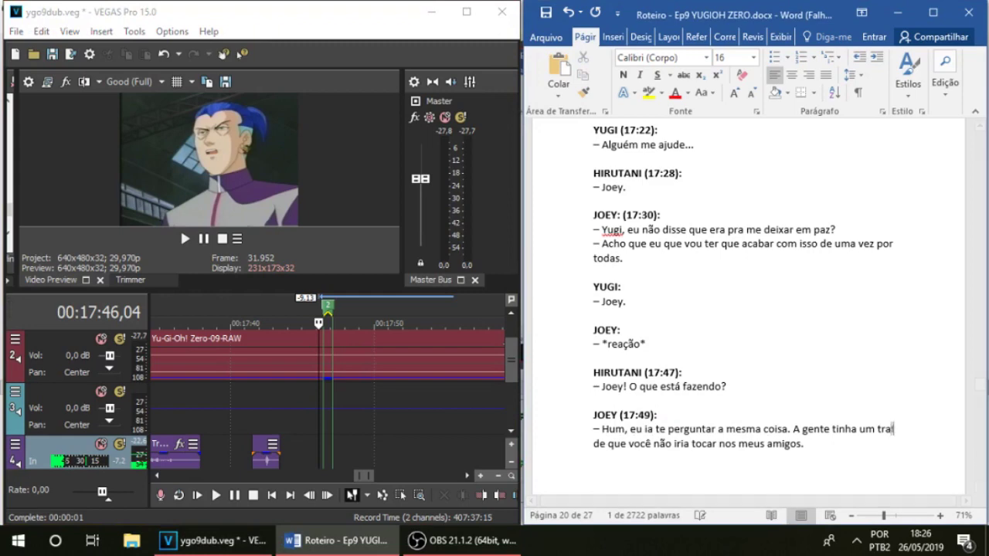
{"action": "type", "text": "to, H"}
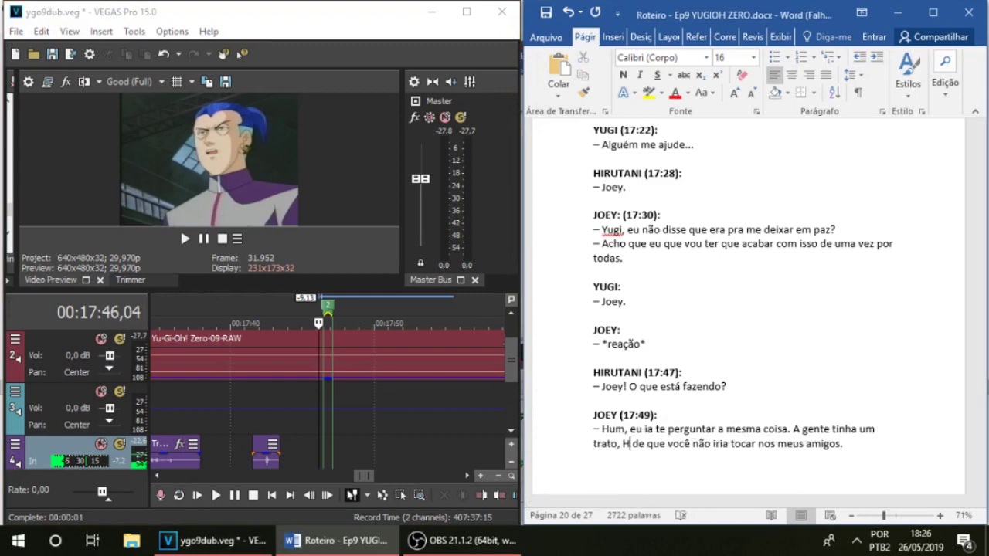
{"action": "type", "text": "i"}
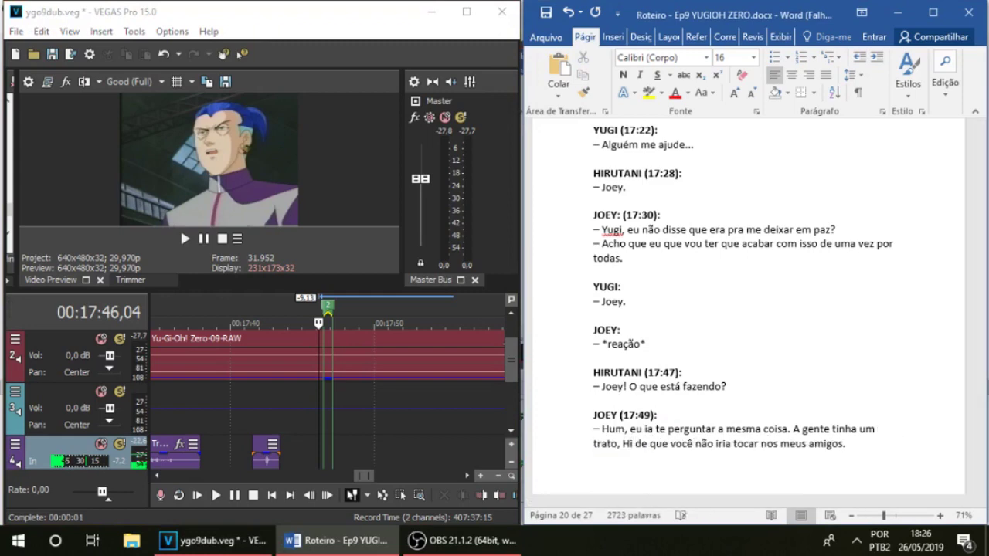
{"action": "type", "text": "rutani,"}
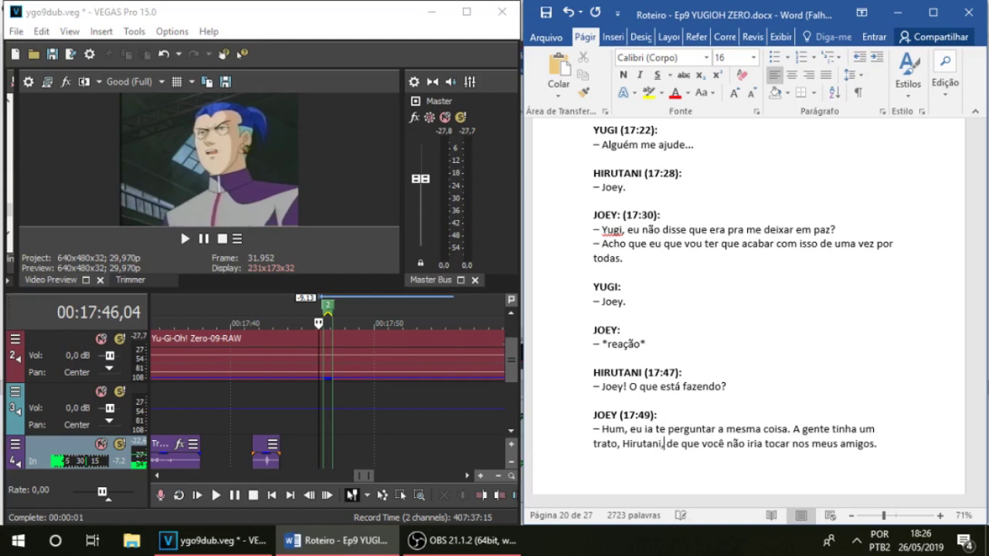
Reword the end of Joey's 17:49 line after "Hirutani" to ": você disse que não ia tocar nos meus amigos."
{"action": "left_click_drag", "start_coordinate": [668, 444], "coordinate": [726, 445]}
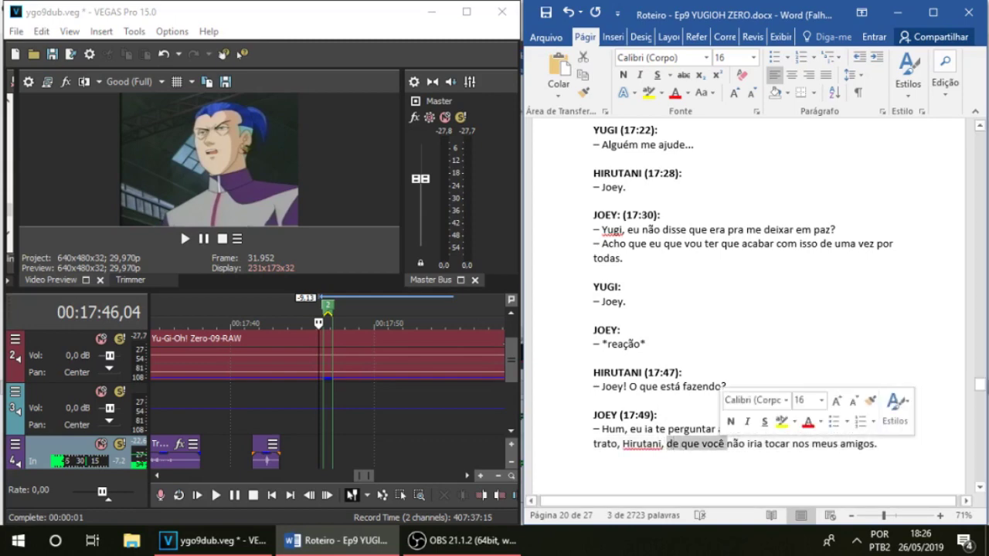
{"action": "key", "text": "BackSpace"}
{"action": "key", "text": "BackSpace"}
{"action": "key", "text": "BackSpace"}
{"action": "type", "text": ": você fa"}
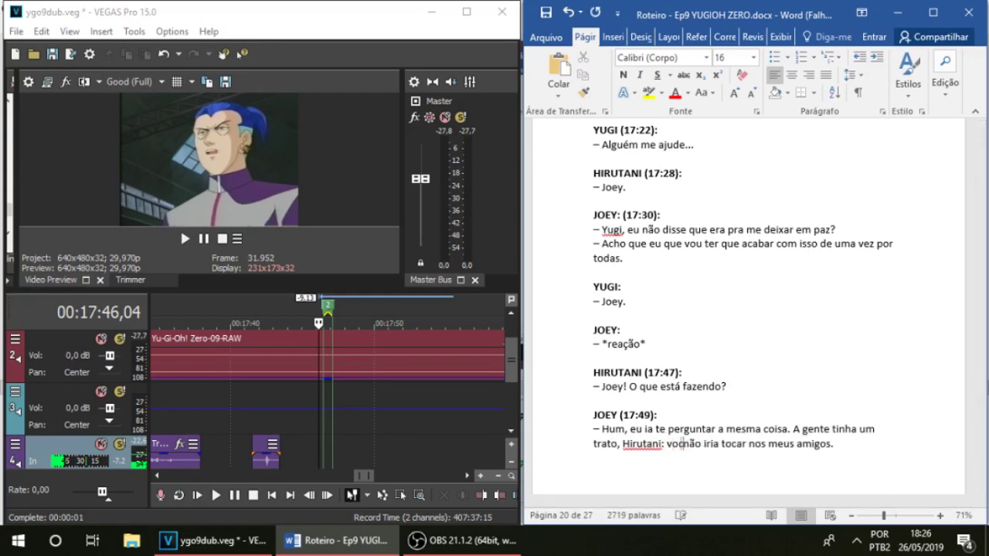
{"action": "type", "text": "lou que"}
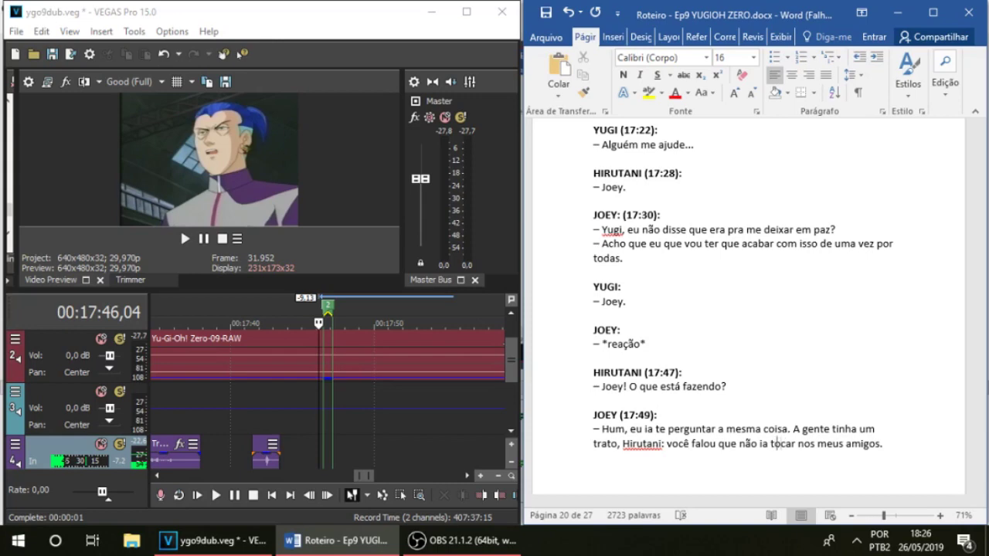
{"action": "key", "text": "BackSpace"}
{"action": "key", "text": "BackSpace"}
{"action": "key", "text": "BackSpace"}
{"action": "key", "text": "BackSpace"}
{"action": "key", "text": "BackSpace"}
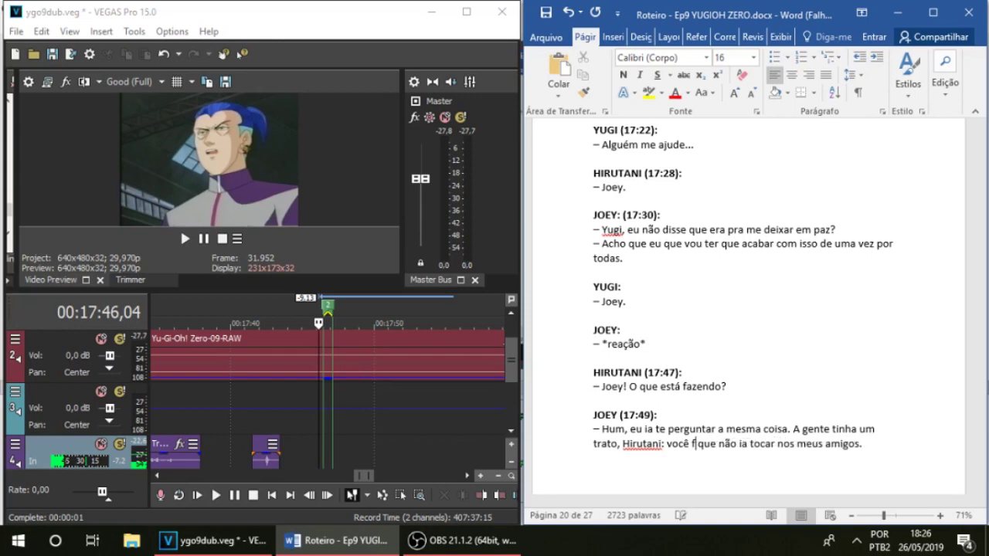
{"action": "type", "text": "disse"}
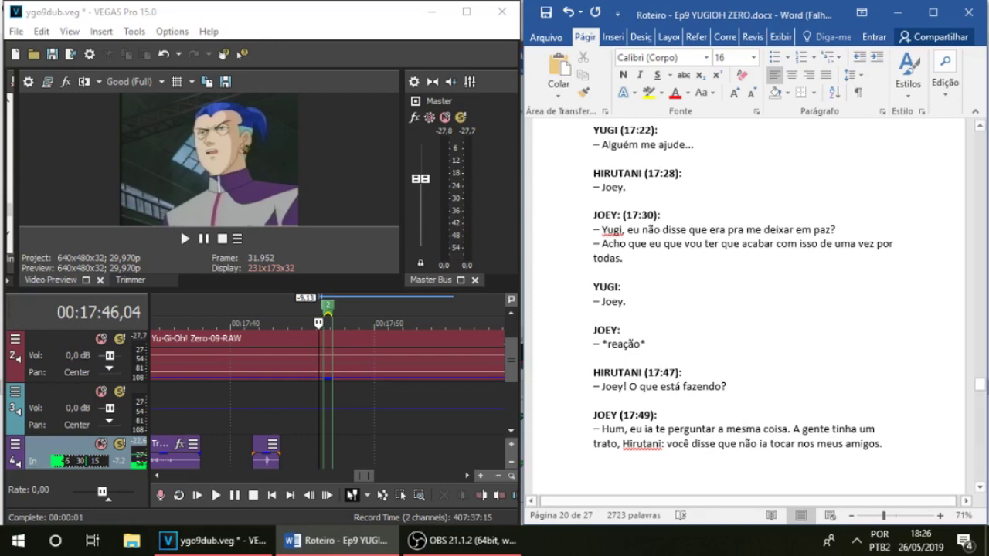
Return to VEGAS Pro, record a take of Joey's reworded line on track 4 from 17:46,04 and delete it
{"action": "left_click", "coordinate": [180, 228]}
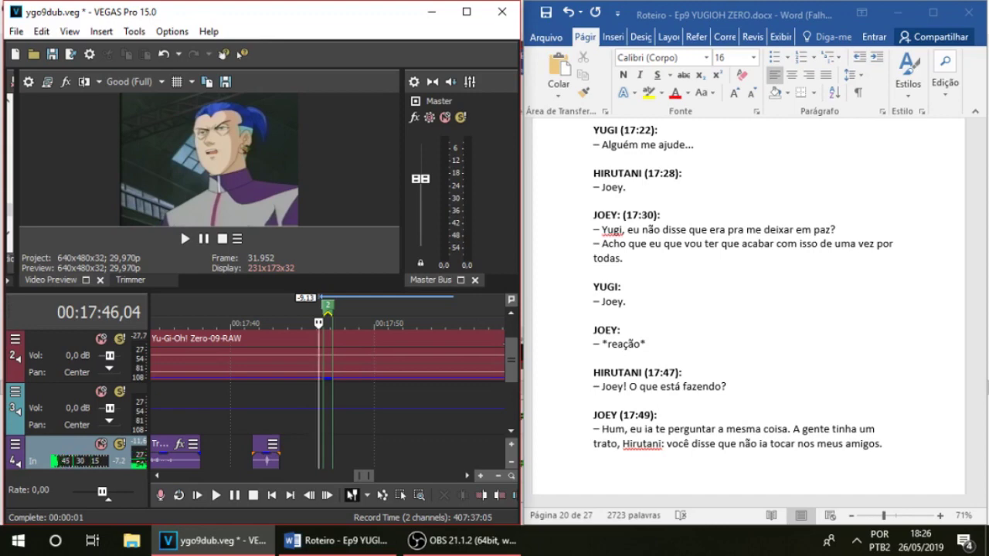
{"action": "key", "text": "ctrl+r"}
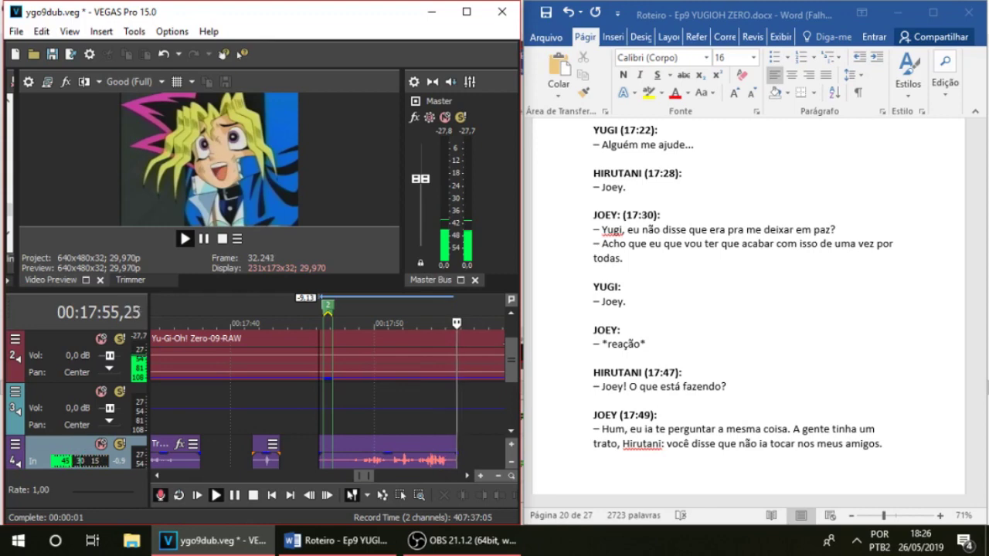
{"action": "key", "text": "space"}
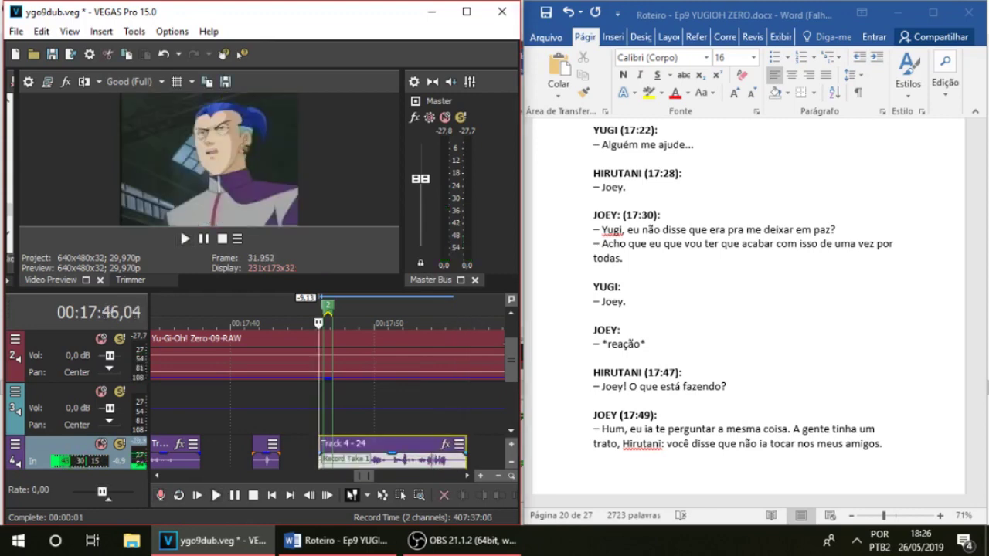
{"action": "key", "text": "Delete"}
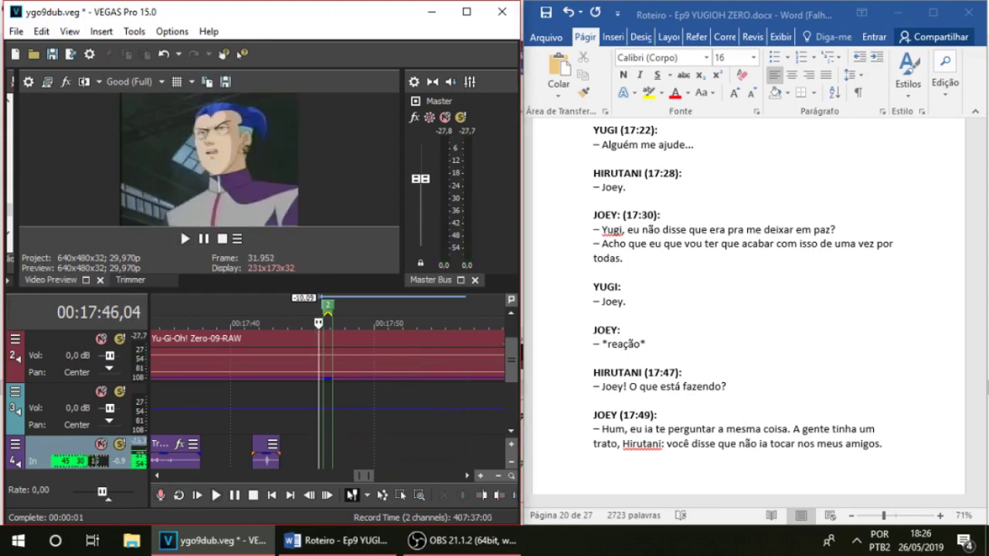
Record Joey's reworded 17:49 line again on track 4 from 17:46,04 and play it back from 17:48,15
{"action": "key", "text": "ctrl+r"}
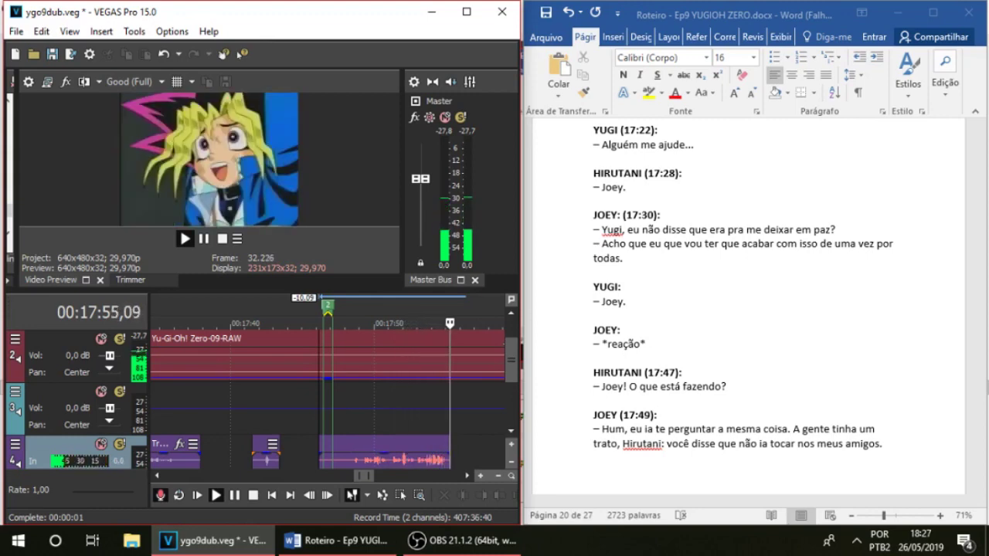
{"action": "key", "text": "space"}
{"action": "key", "text": "space"}
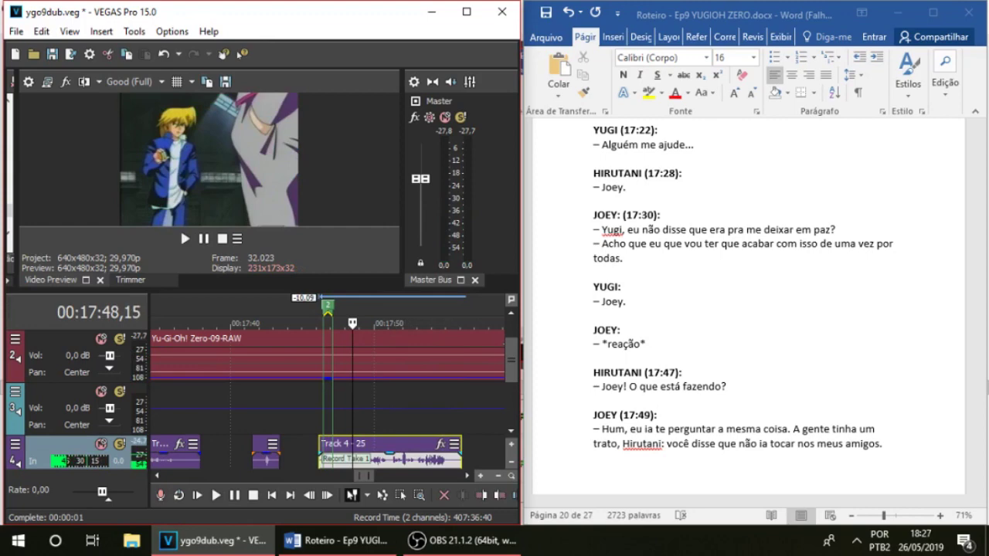
{"action": "key", "text": "Up"}
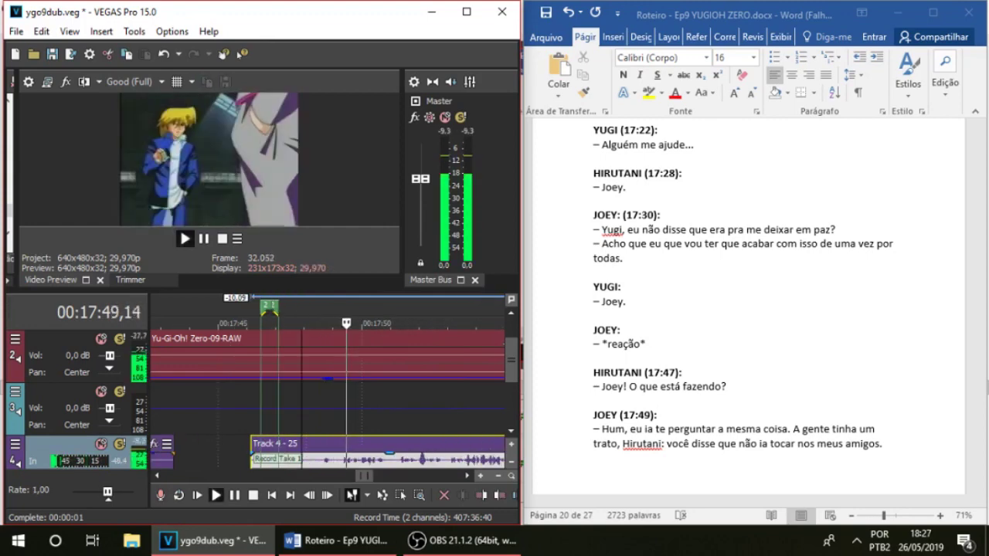
{"action": "left_click_drag", "start_coordinate": [511, 360], "coordinate": [511, 378]}
{"action": "key", "text": "space"}
Trim the new take's start to about 17:48, cut out a short piece around 17:49 and play the result
{"action": "left_click_drag", "start_coordinate": [252, 414], "coordinate": [318, 413]}
{"action": "left_click", "coordinate": [333, 413]}
{"action": "left_click", "coordinate": [336, 413]}
{"action": "key", "text": "s"}
{"action": "key", "text": "space"}
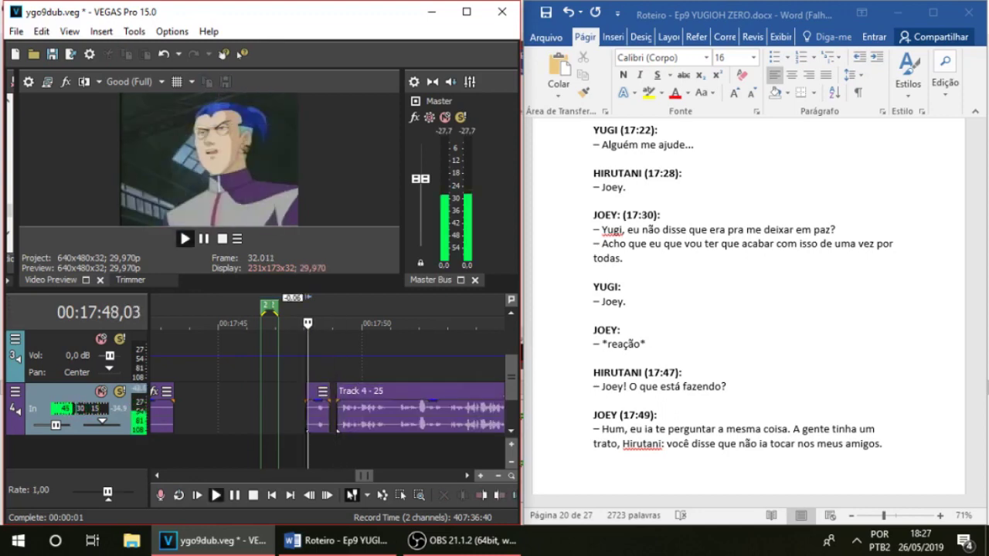
Move the take's second part earlier to butt against the first part near 17:49 and play back the line
{"action": "left_click_drag", "start_coordinate": [337, 413], "coordinate": [330, 414]}
{"action": "key", "text": "space"}
{"action": "key", "text": "space"}
{"action": "scroll", "coordinate": [330, 413], "scroll_direction": "up", "scroll_amount": 3}
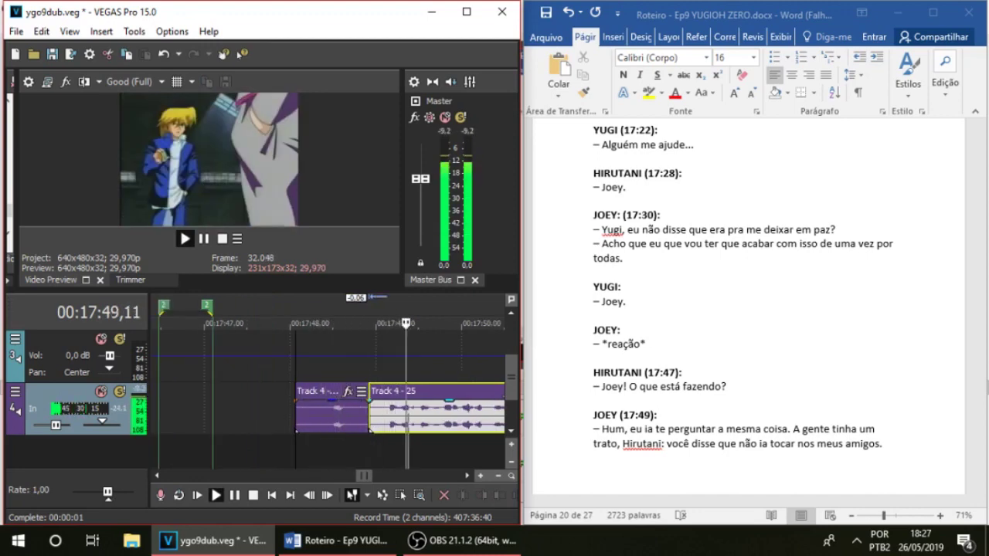
{"action": "scroll", "coordinate": [329, 414], "scroll_direction": "down", "scroll_amount": 1}
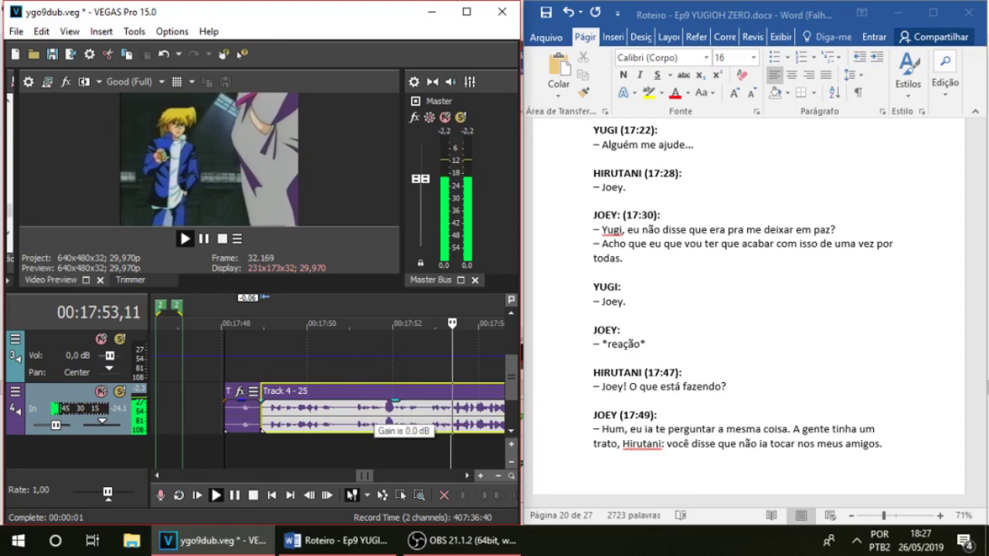
Stop playback and delete both parts of Joey's current 17:49 take from track 4
{"action": "scroll", "coordinate": [332, 386], "scroll_direction": "down", "scroll_amount": 2}
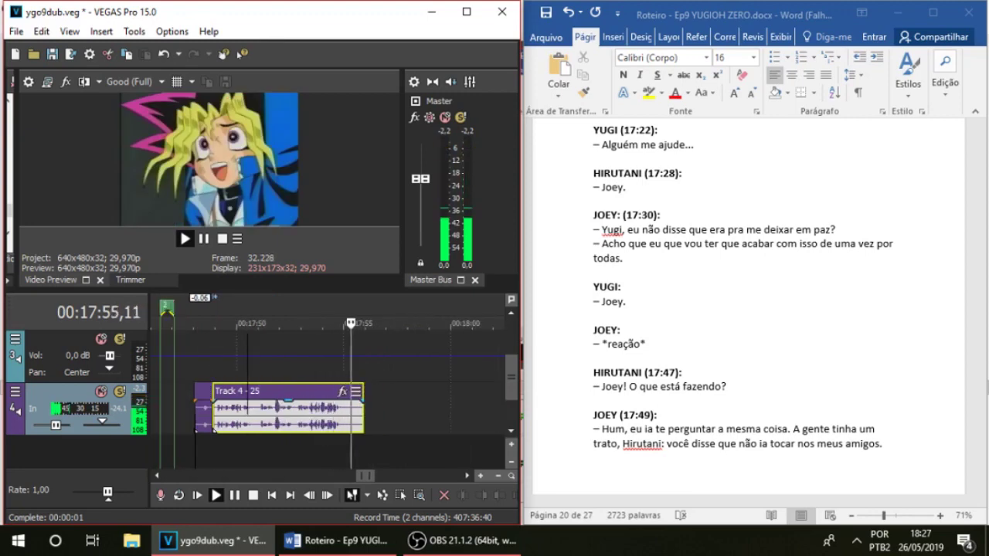
{"action": "key", "text": "space"}
{"action": "key", "text": "Delete"}
{"action": "left_click", "coordinate": [198, 417]}
{"action": "key", "text": "Delete"}
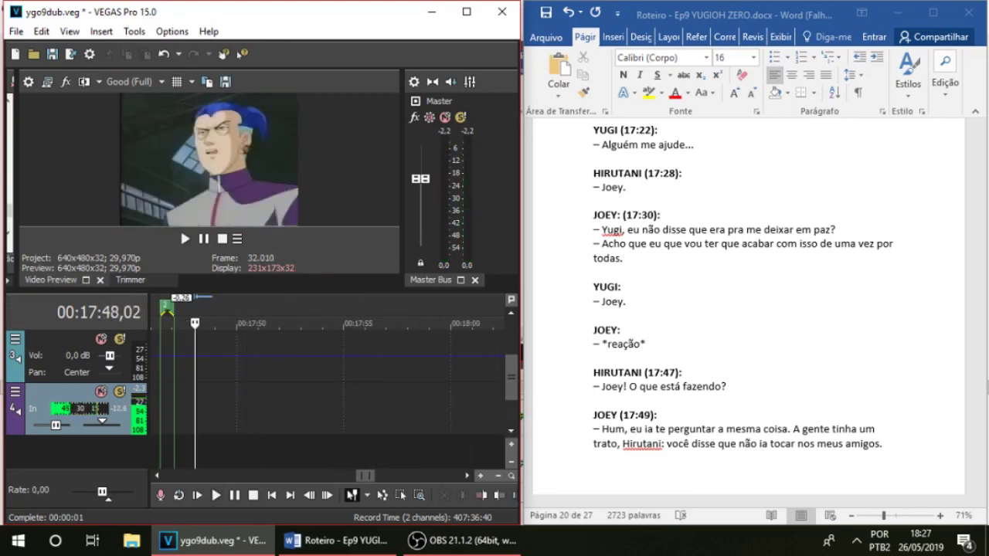
Record another take of Joey's 17:49 line on track 4 from 17:46,14 and play it from about 17:48
{"action": "key", "text": "ctrl+r"}
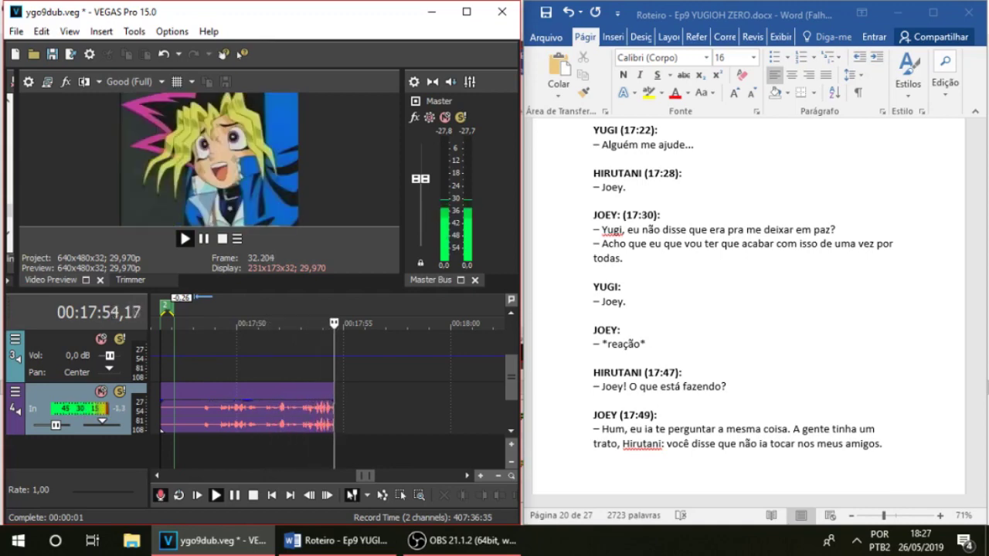
{"action": "key", "text": "space"}
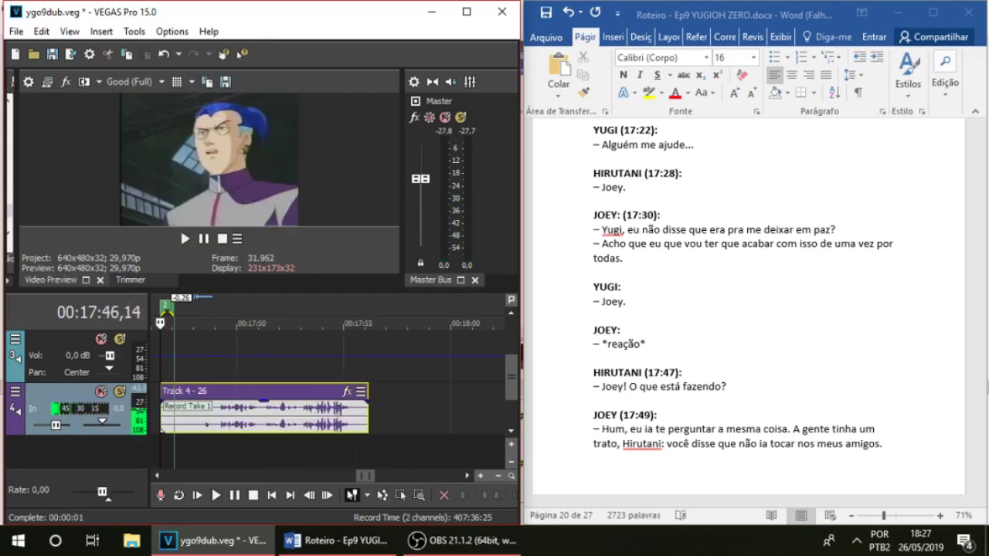
{"action": "left_click", "coordinate": [214, 348]}
{"action": "left_click", "coordinate": [203, 347]}
{"action": "key", "text": "space"}
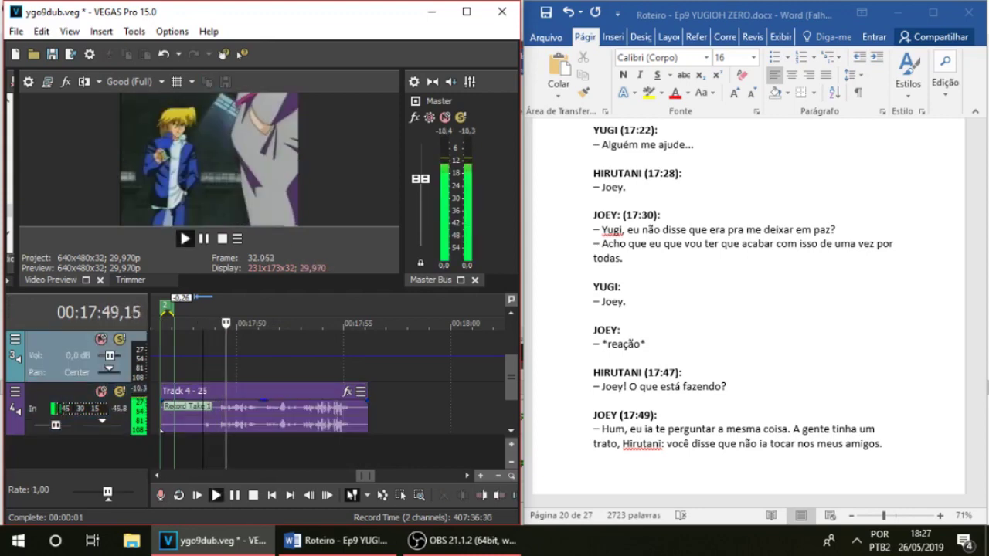
Mute the Yu-Gi-Oh! Zero-09-RAW audio on track 2 and replay Joey's take, including the part from about 17:50
{"action": "scroll", "coordinate": [324, 386], "scroll_direction": "up", "scroll_amount": 2}
{"action": "left_click", "coordinate": [101, 339]}
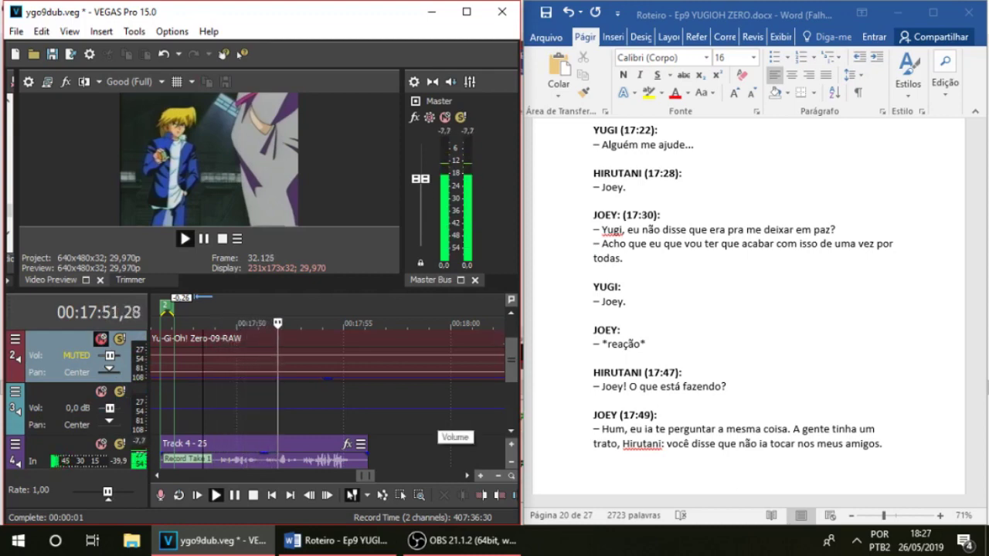
{"action": "key", "text": "space"}
{"action": "key", "text": "space"}
{"action": "left_click", "coordinate": [239, 410]}
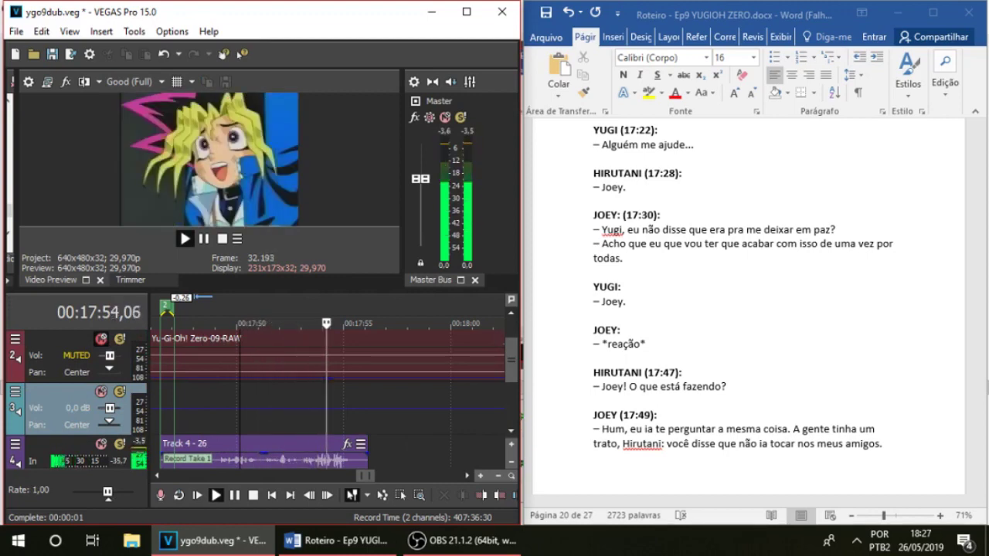
{"action": "key", "text": "space"}
Delete the take on track 4, try another recording from 17:46,14 and undo it
{"action": "left_click", "coordinate": [161, 454]}
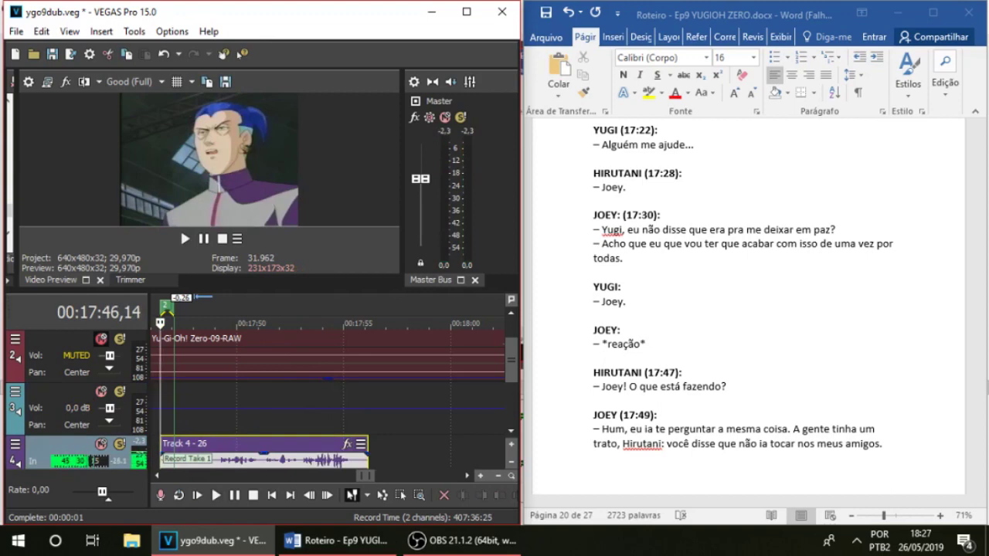
{"action": "key", "text": "Delete"}
{"action": "key", "text": "ctrl+r"}
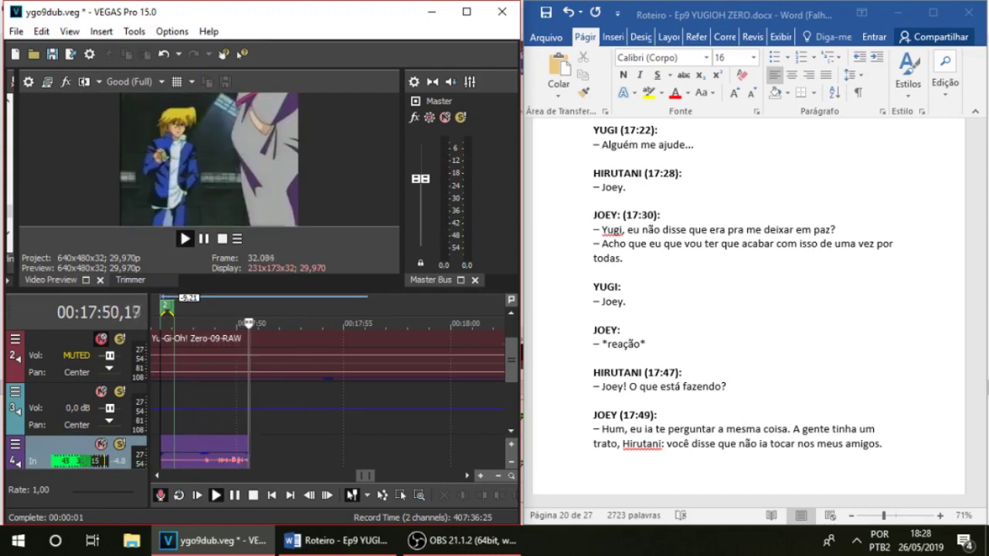
{"action": "key", "text": "space"}
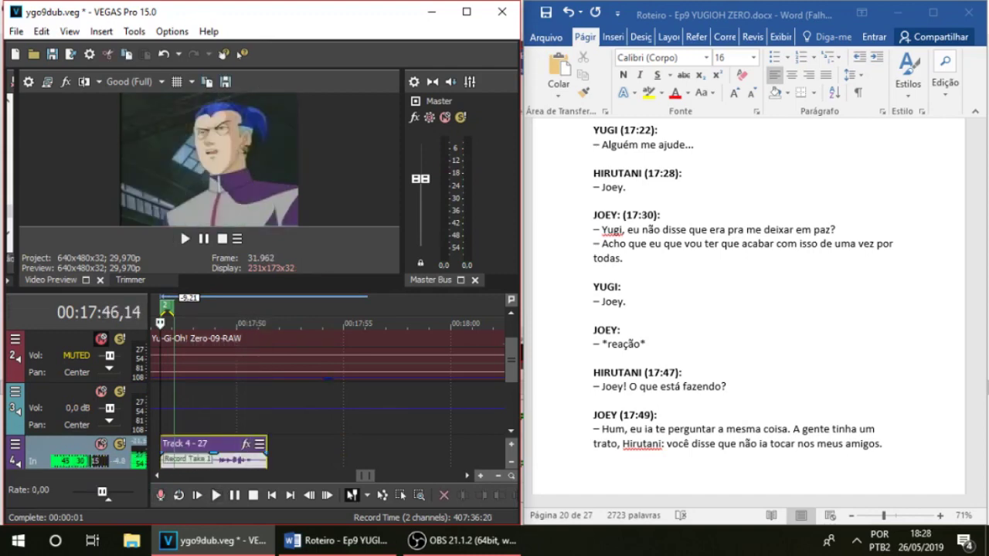
{"action": "key", "text": "ctrl+z"}
{"action": "left_click", "coordinate": [160, 322]}
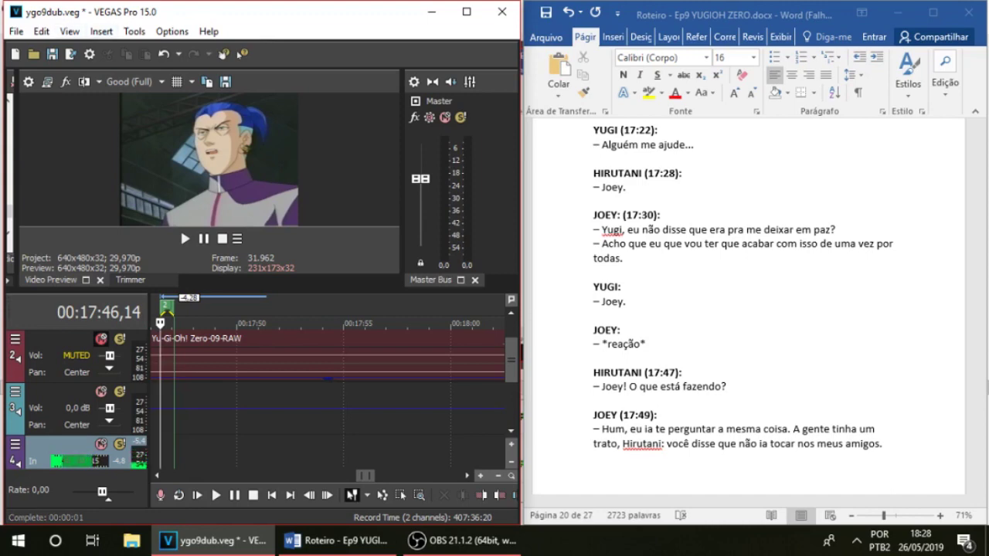
Try three more recordings of Joey's 17:49 line on track 4 from 17:46,14, discarding each one
{"action": "key", "text": "ctrl+r"}
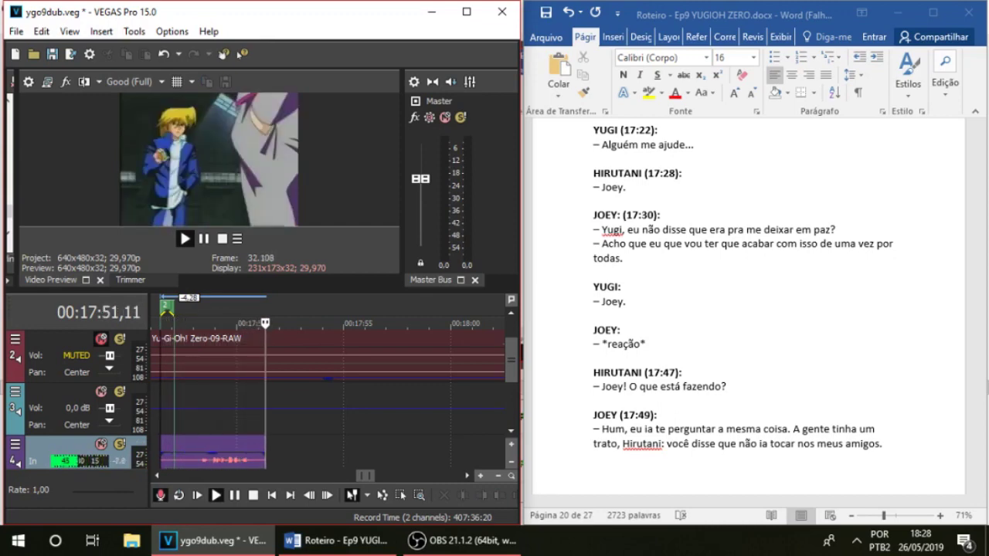
{"action": "key", "text": "space"}
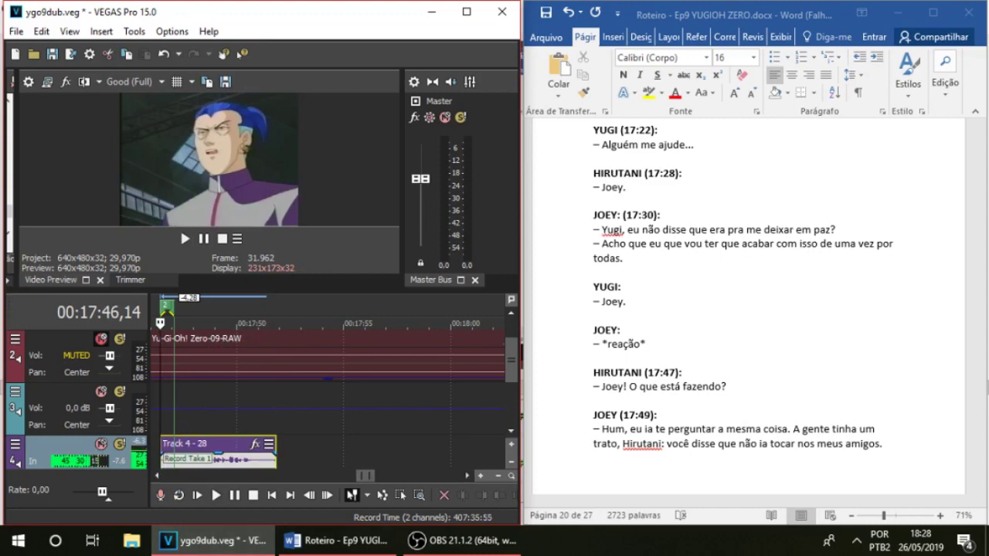
{"action": "key", "text": "Delete"}
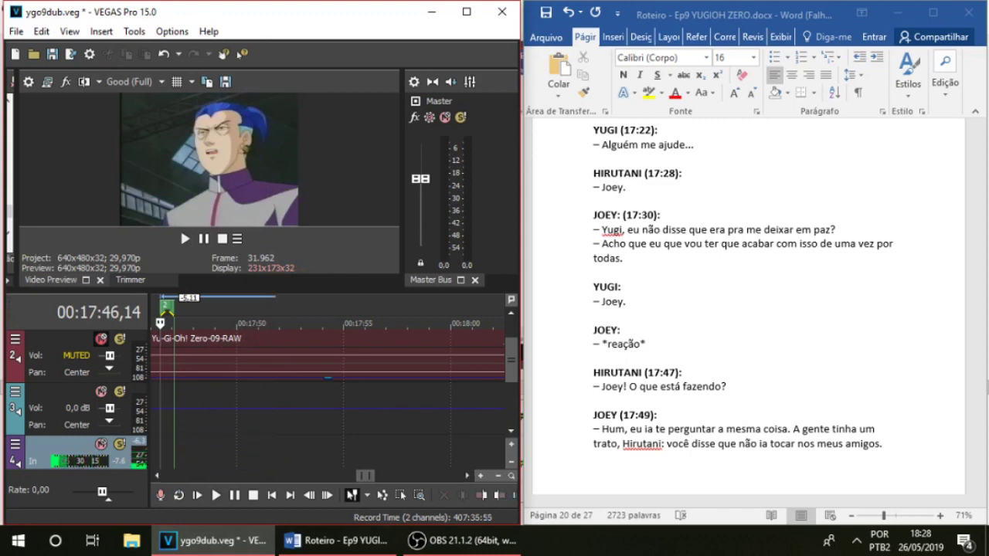
{"action": "key", "text": "ctrl+r"}
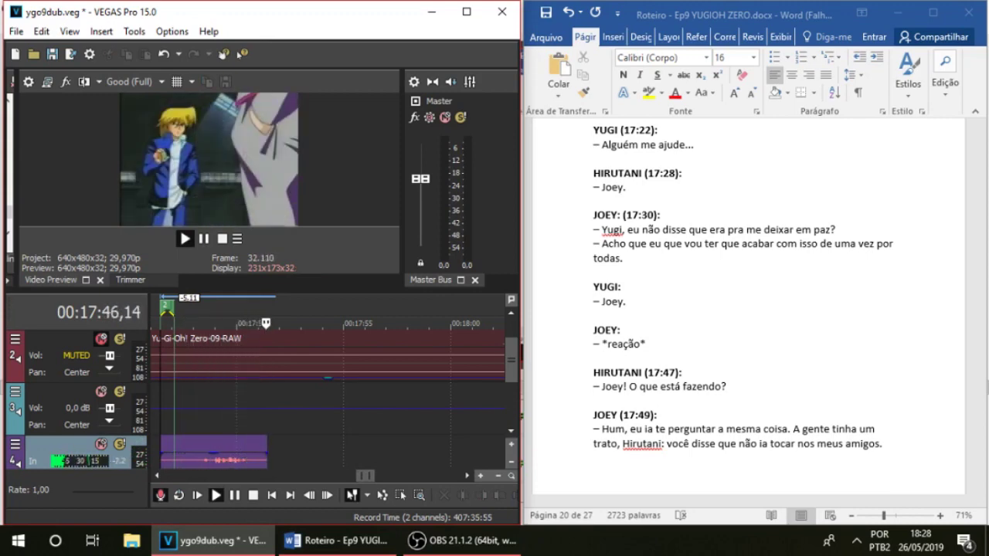
{"action": "key", "text": "space"}
{"action": "key", "text": "ctrl+z"}
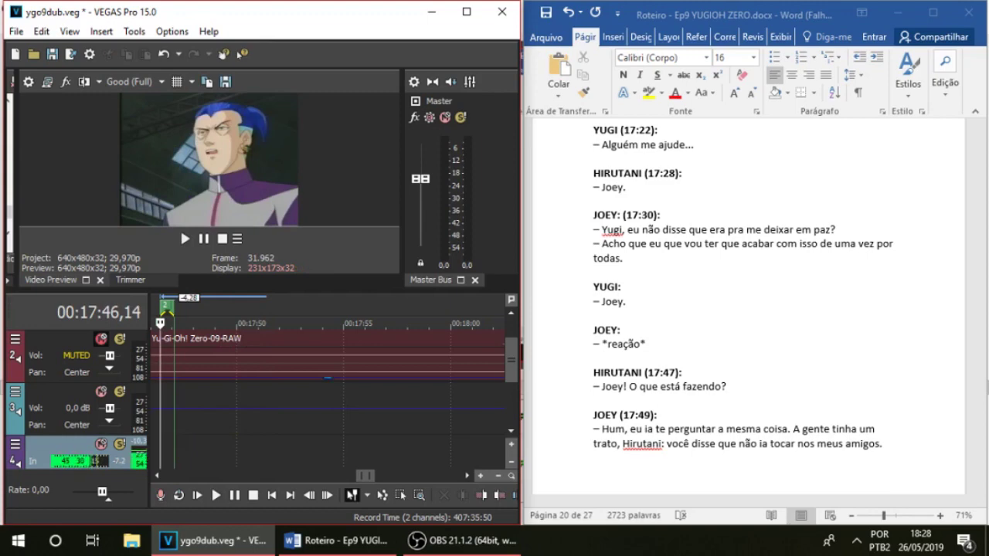
{"action": "key", "text": "ctrl+r"}
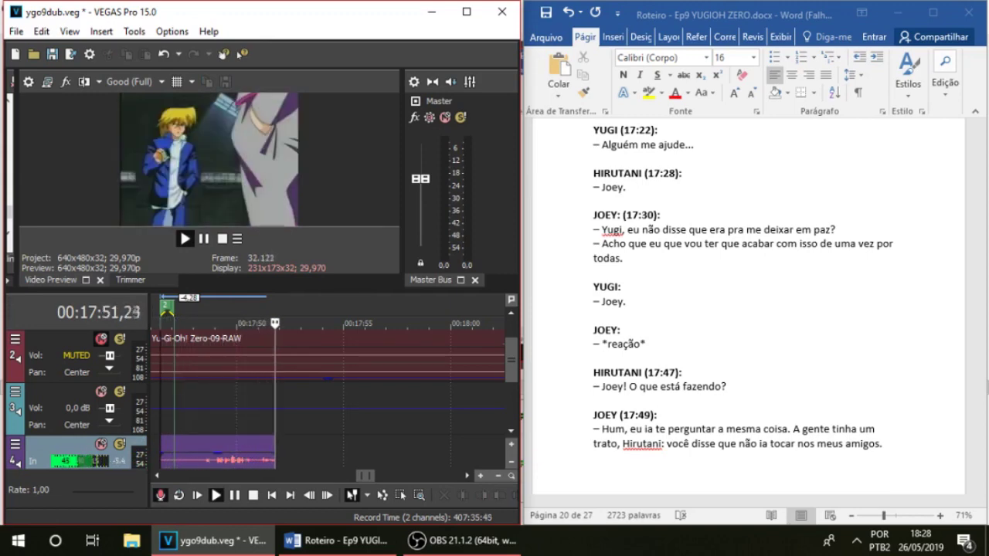
{"action": "key", "text": "space"}
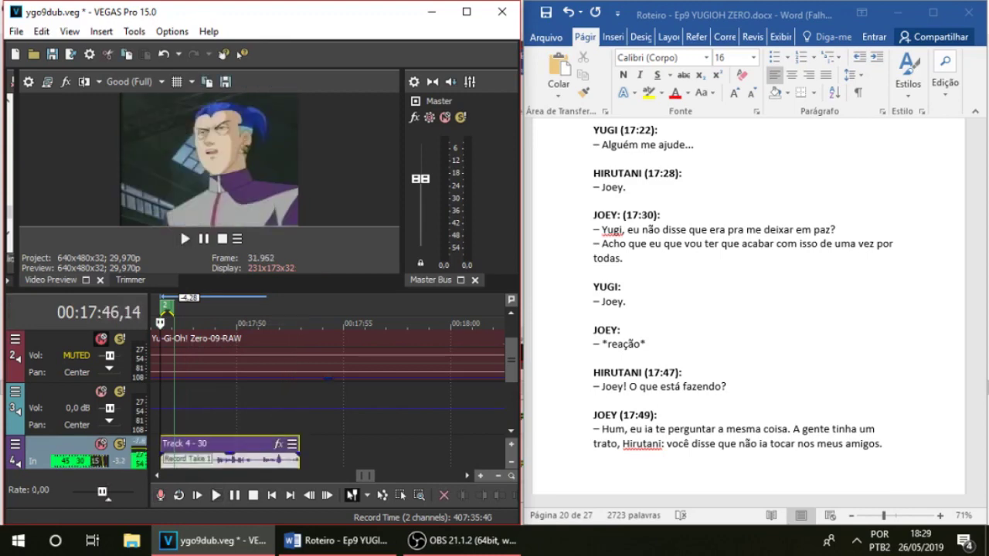
{"action": "key", "text": "Delete"}
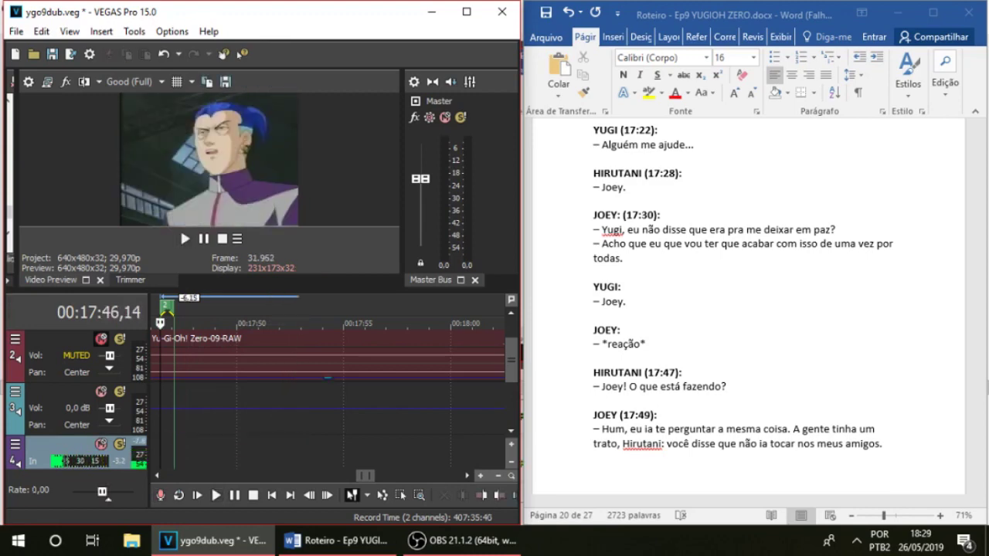
Attempt Joey's 17:49 line four more times on track 4 from 17:46,14, removing every take
{"action": "key", "text": "ctrl+r"}
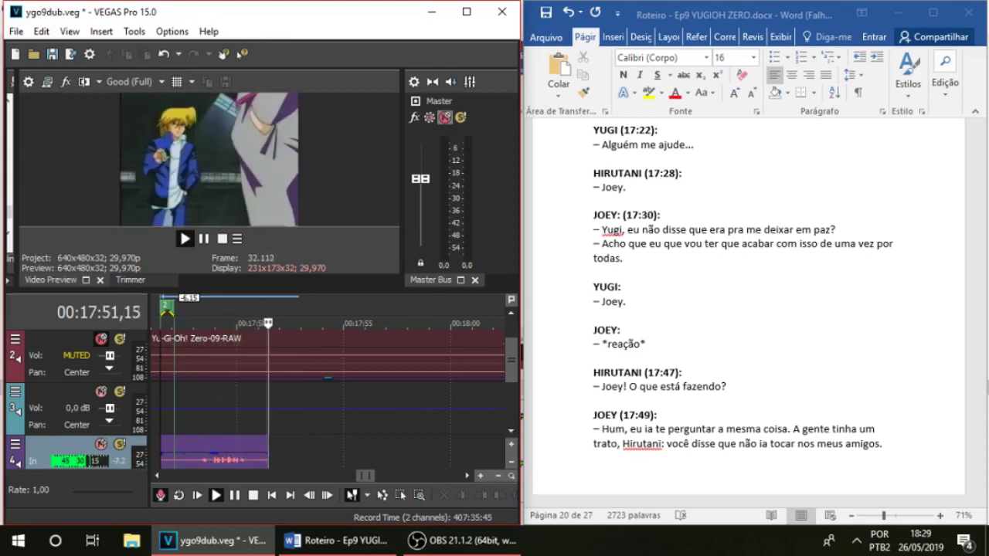
{"action": "key", "text": "space"}
{"action": "key", "text": "ctrl+r"}
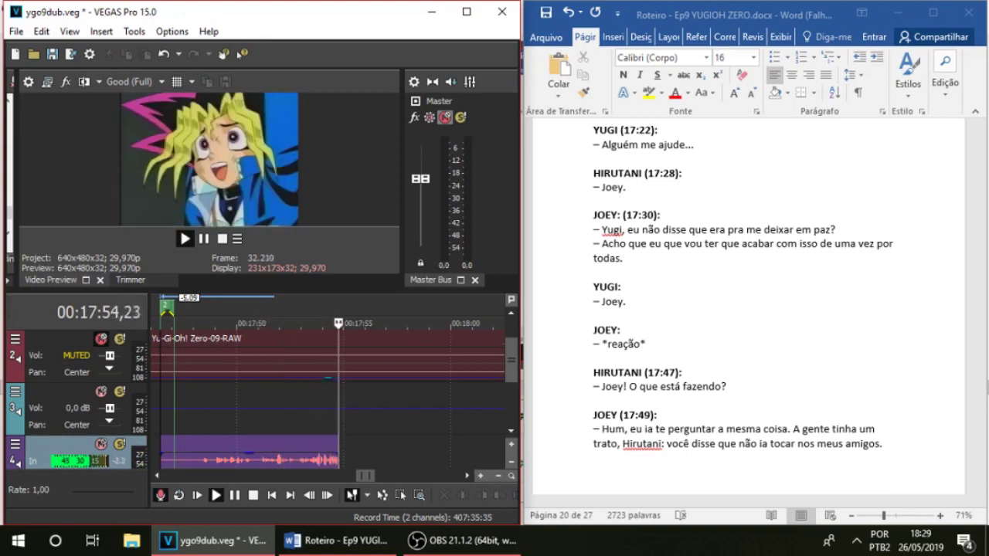
{"action": "key", "text": "space"}
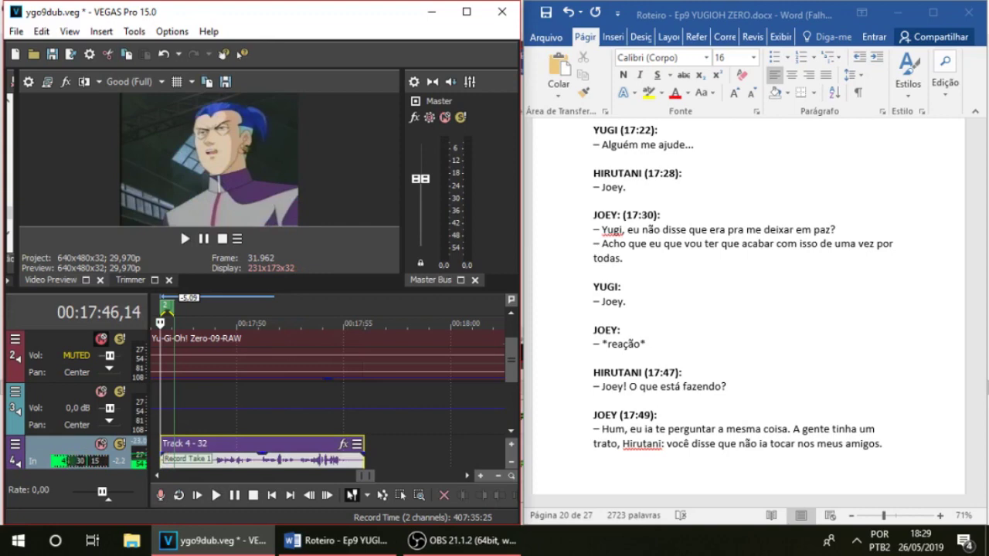
{"action": "key", "text": "Delete"}
{"action": "key", "text": "ctrl+r"}
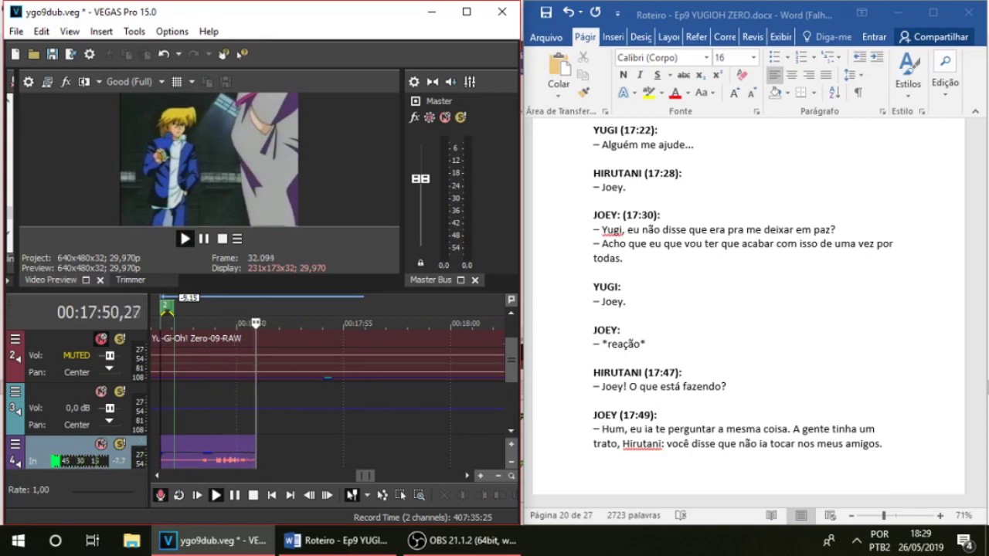
{"action": "key", "text": "space"}
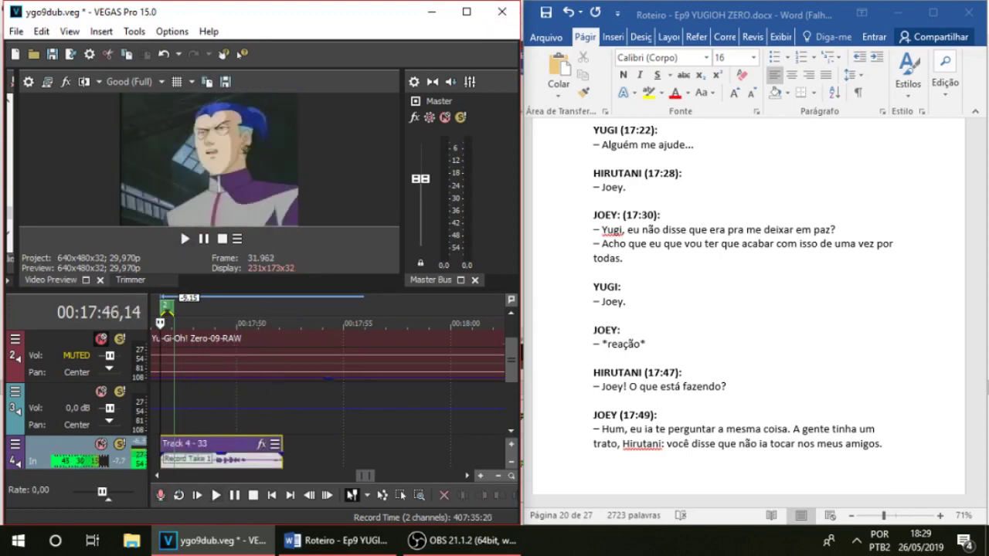
{"action": "key", "text": "ctrl+z"}
{"action": "key", "text": "ctrl+r"}
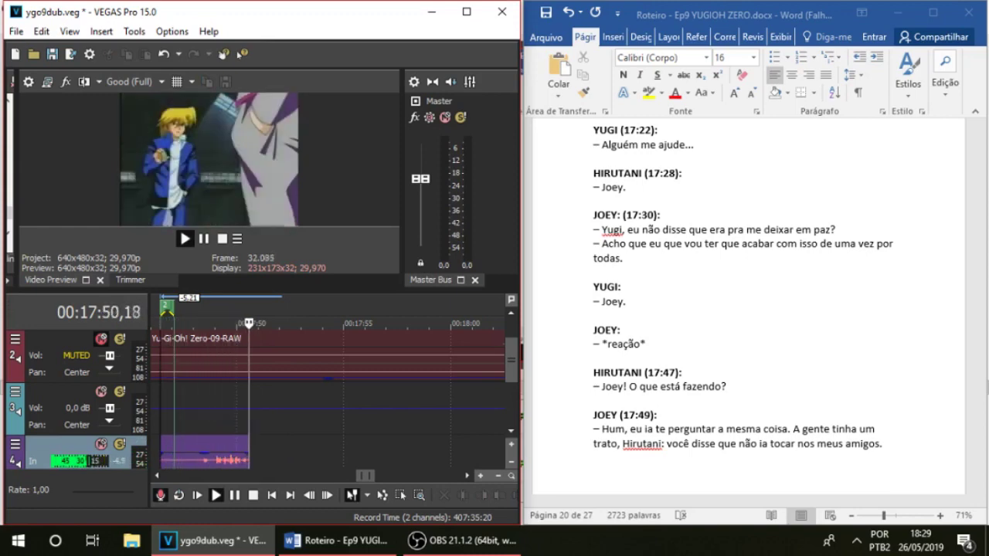
{"action": "key", "text": "space"}
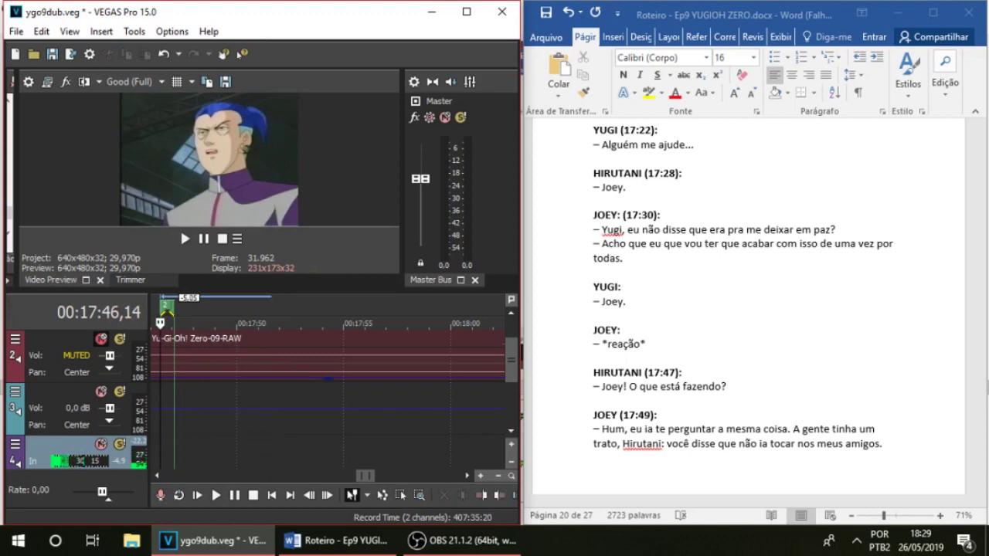
Record Joey's full 17:49 line on track 4 from 17:46,14 and play it back from 17:48,03
{"action": "key", "text": "ctrl+r"}
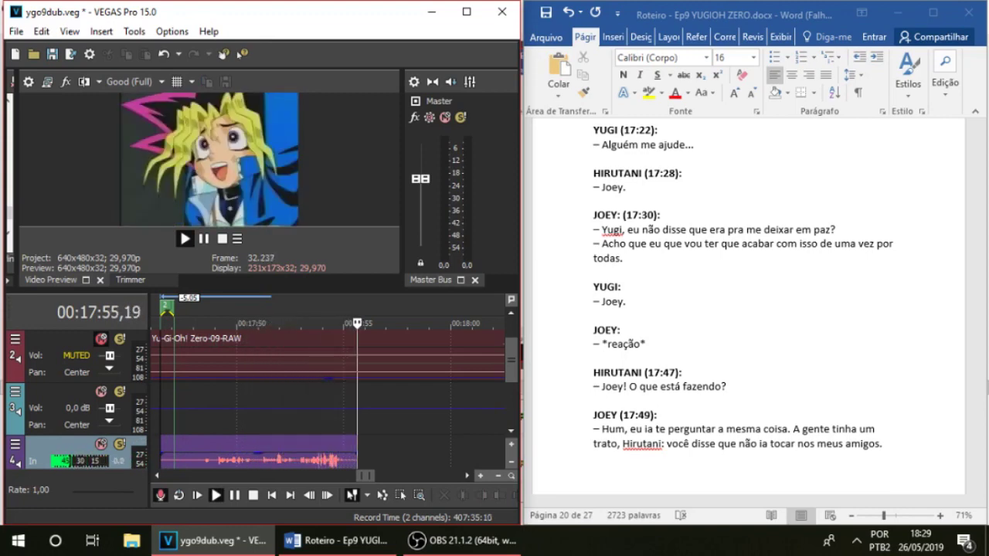
{"action": "key", "text": "space"}
{"action": "key", "text": "space"}
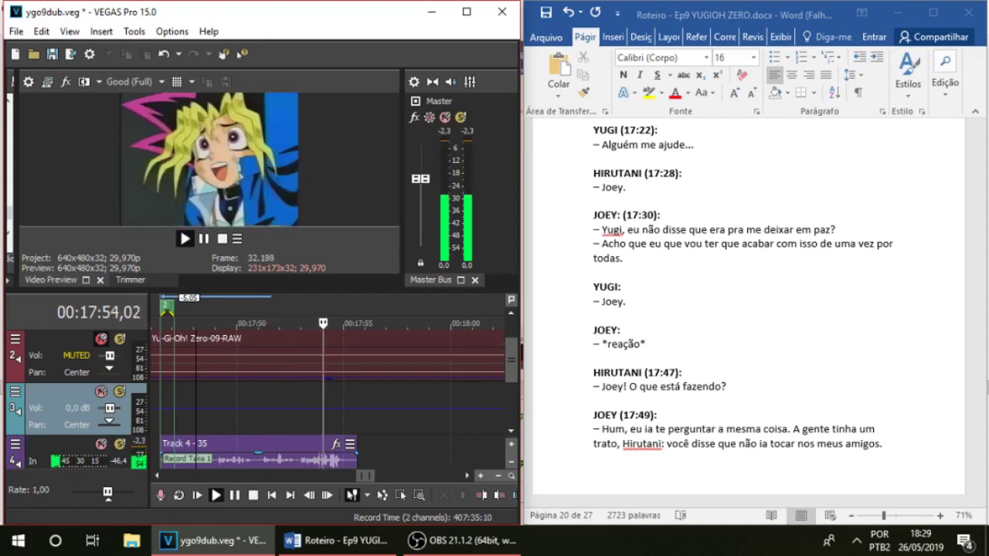
{"action": "key", "text": "space"}
Listen to the new take on track 4 again from 17:48,03 and place the cursor at 17:53,03
{"action": "left_click_drag", "start_coordinate": [511, 360], "coordinate": [511, 378]}
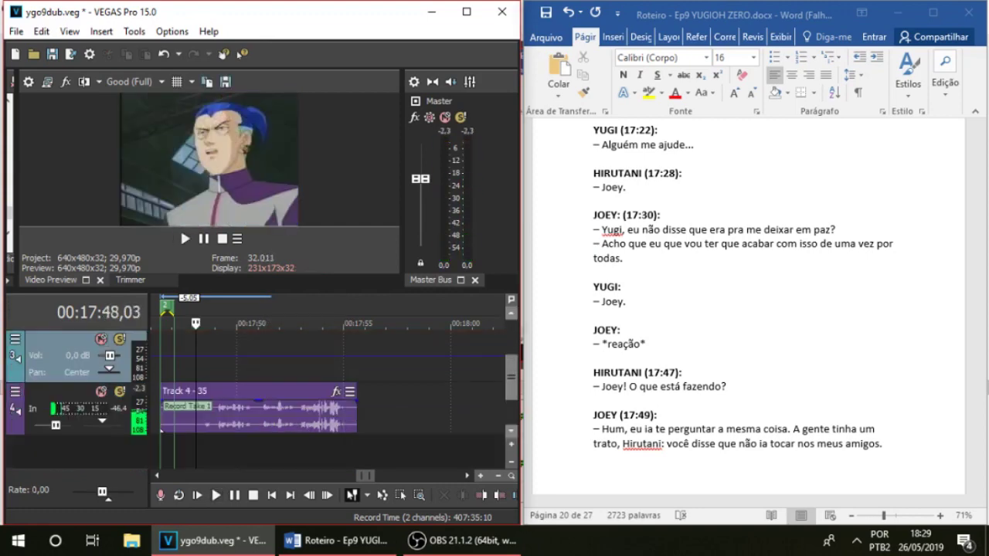
{"action": "key", "text": "space"}
{"action": "left_click", "coordinate": [195, 417]}
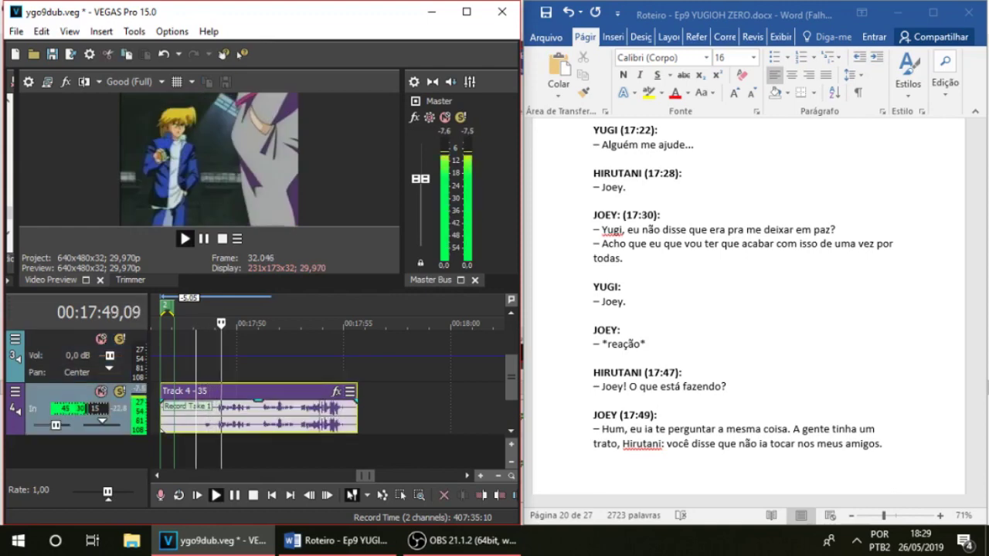
{"action": "scroll", "coordinate": [328, 386], "scroll_direction": "up", "scroll_amount": 3}
{"action": "scroll", "coordinate": [327, 386], "scroll_direction": "down", "scroll_amount": 3}
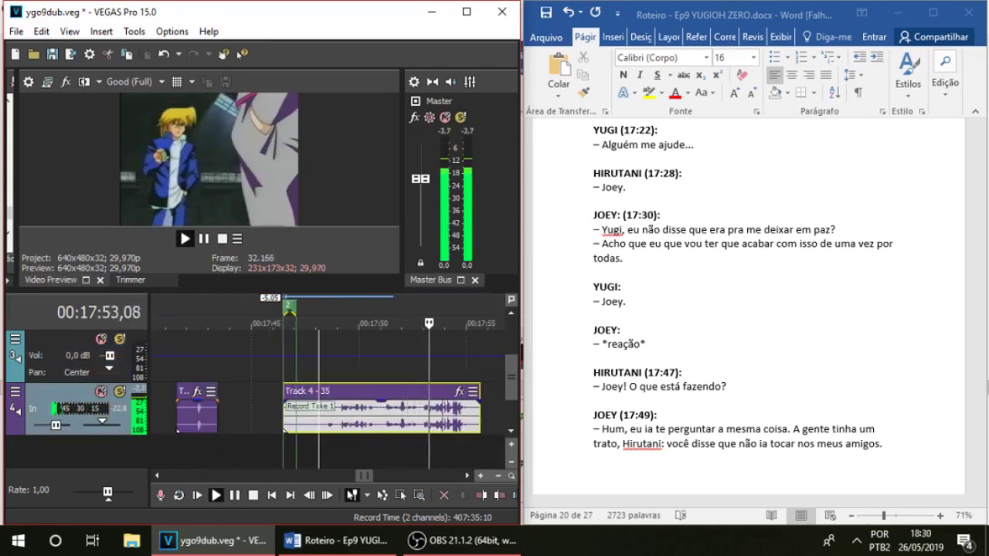
{"action": "left_click", "coordinate": [426, 417]}
{"action": "key", "text": "space"}
{"action": "scroll", "coordinate": [426, 418], "scroll_direction": "up", "scroll_amount": 2}
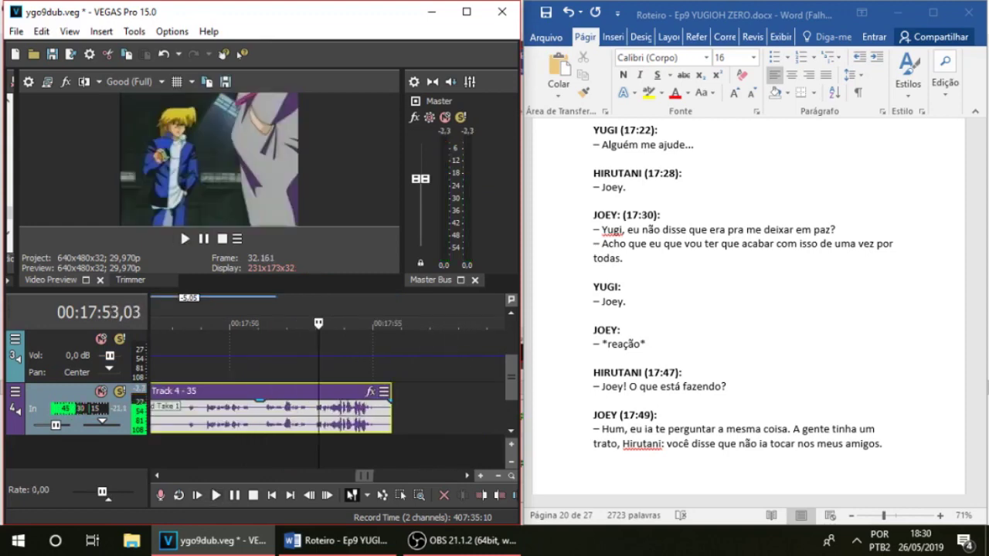
Replay the later part of Joey's take from 17:53,03 and from 17:52,23
{"action": "key", "text": "space"}
{"action": "key", "text": "space"}
{"action": "key", "text": "space"}
{"action": "key", "text": "space"}
{"action": "left_click", "coordinate": [304, 417]}
{"action": "key", "text": "space"}
{"action": "key", "text": "space"}
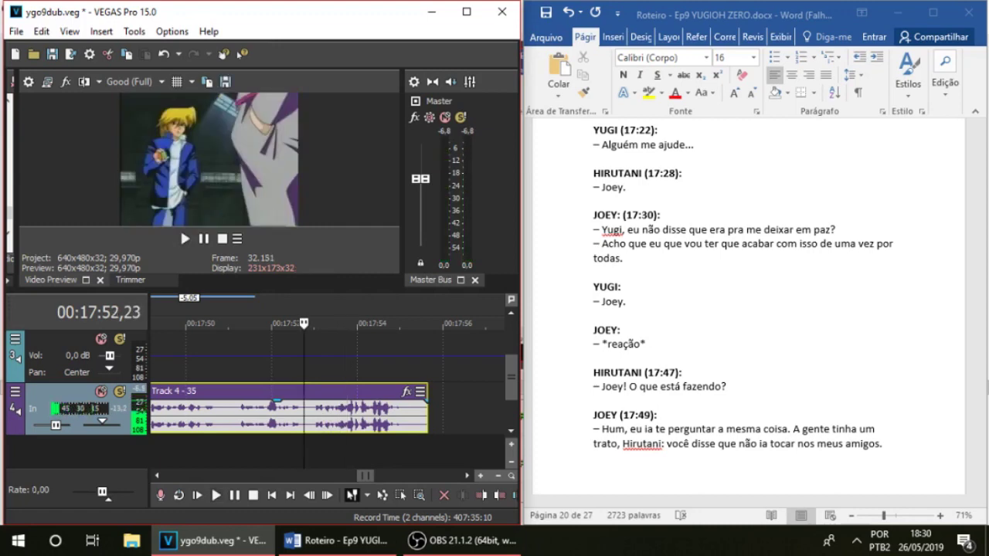
Play the end of Joey's take from 17:52,23, then replay the line from about 17:48
{"action": "scroll", "coordinate": [332, 394], "scroll_direction": "down", "scroll_amount": 3}
{"action": "scroll", "coordinate": [332, 394], "scroll_direction": "up", "scroll_amount": 3}
{"action": "scroll", "coordinate": [332, 394], "scroll_direction": "down", "scroll_amount": 3}
{"action": "key", "text": "space"}
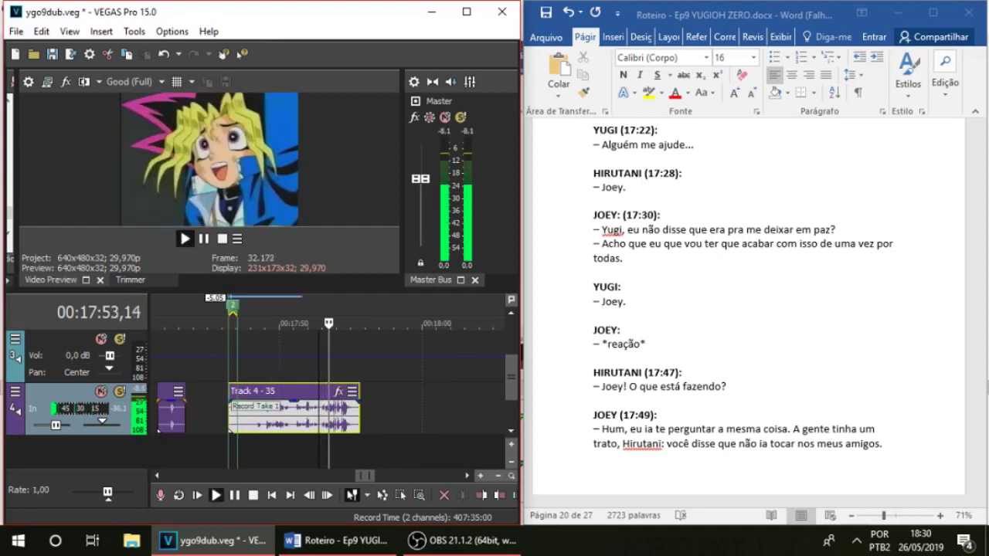
{"action": "left_click_drag", "start_coordinate": [276, 355], "coordinate": [253, 355]}
{"action": "left_click", "coordinate": [253, 356]}
{"action": "scroll", "coordinate": [253, 356], "scroll_direction": "up", "scroll_amount": 2}
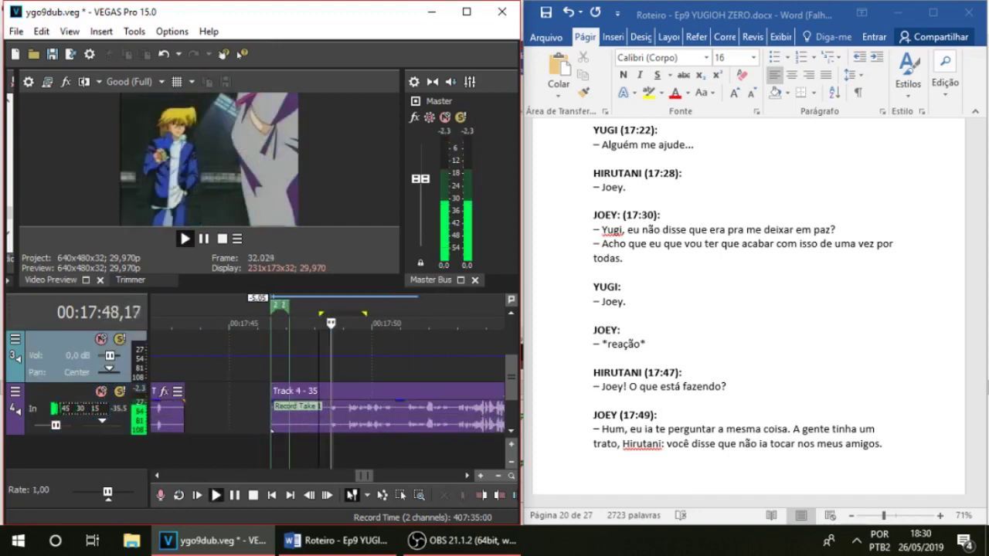
Stop the take's playback, place the cursor at 17:57,00 and bring Joey's 18:00 line into view in the script
{"action": "scroll", "coordinate": [318, 386], "scroll_direction": "down", "scroll_amount": 1}
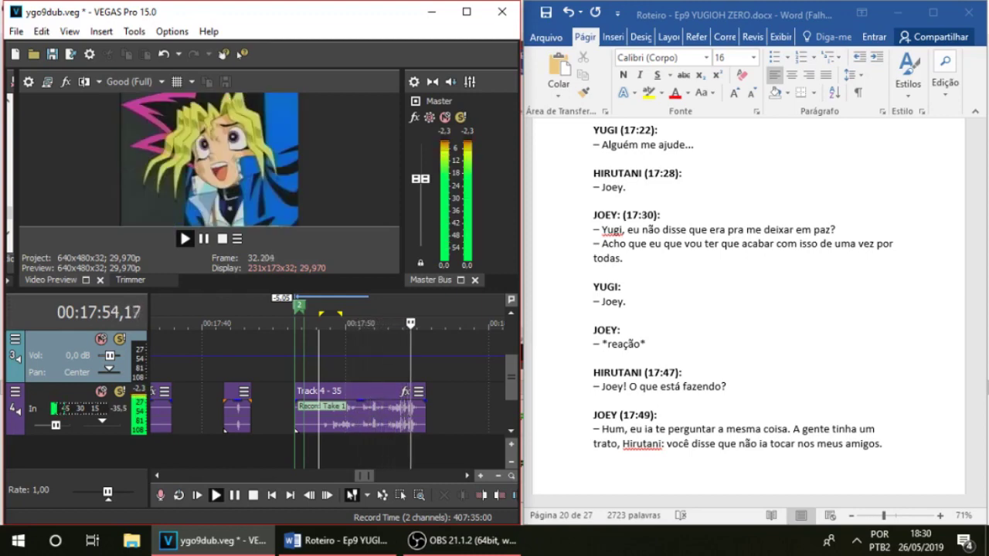
{"action": "key", "text": "space"}
{"action": "left_click", "coordinate": [448, 450]}
{"action": "left_click", "coordinate": [439, 450]}
{"action": "left_click_drag", "start_coordinate": [425, 450], "coordinate": [361, 450]}
{"action": "left_click", "coordinate": [393, 413]}
{"action": "left_click", "coordinate": [445, 356]}
{"action": "left_click_drag", "start_coordinate": [511, 377], "coordinate": [510, 360]}
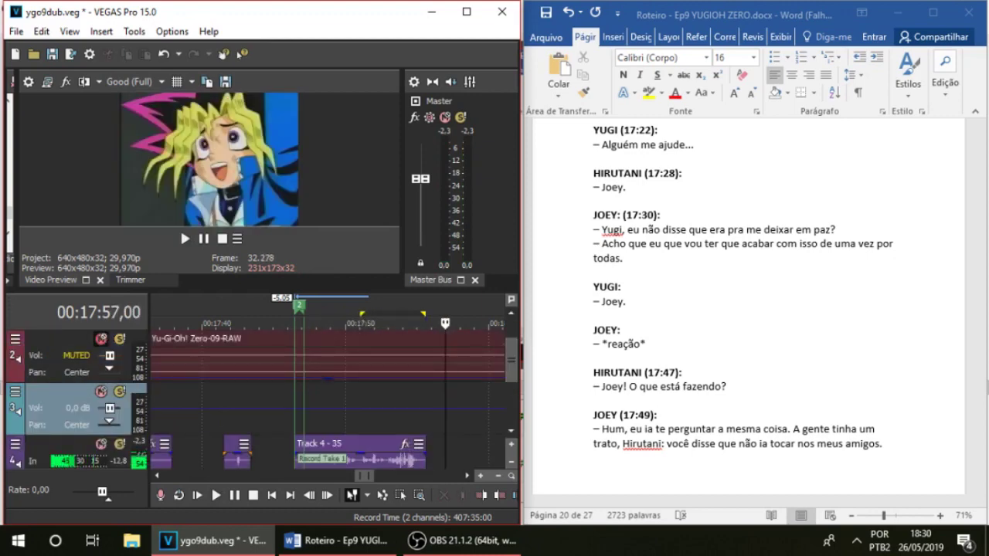
{"action": "scroll", "coordinate": [748, 309], "scroll_direction": "down", "scroll_amount": 5}
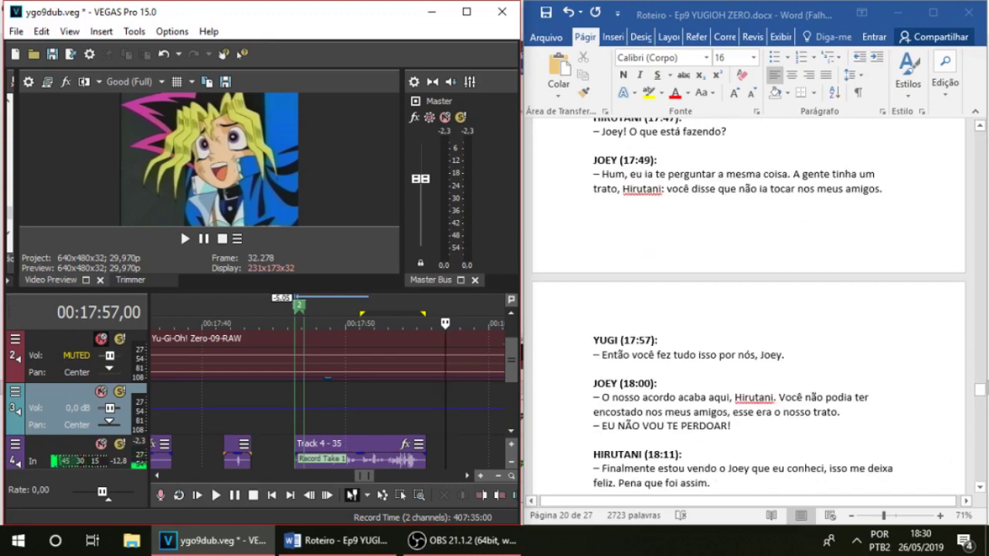
Unmute track 2 and raise the volume of the original Yu-Gi-Oh! Zero-09-RAW audio while playing from 17:57,00
{"action": "key", "text": "space"}
{"action": "left_click", "coordinate": [101, 339]}
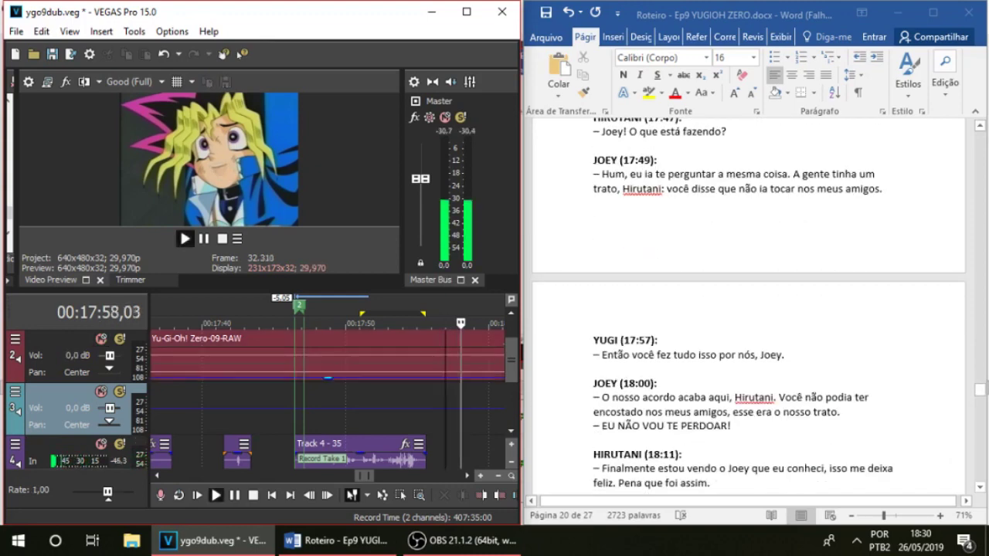
{"action": "left_click_drag", "start_coordinate": [446, 378], "coordinate": [445, 362]}
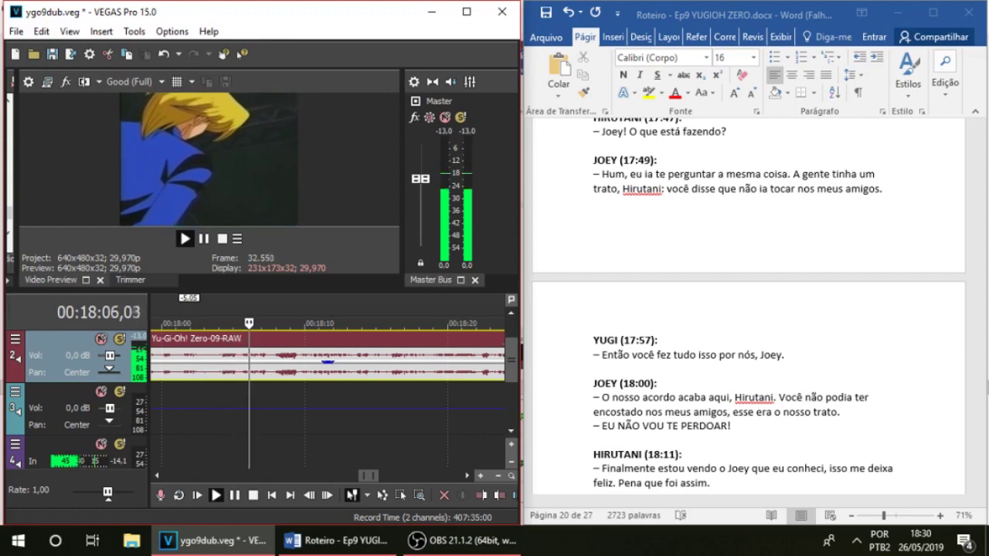
{"action": "scroll", "coordinate": [748, 309], "scroll_direction": "down", "scroll_amount": 1}
{"action": "key", "text": "Down"}
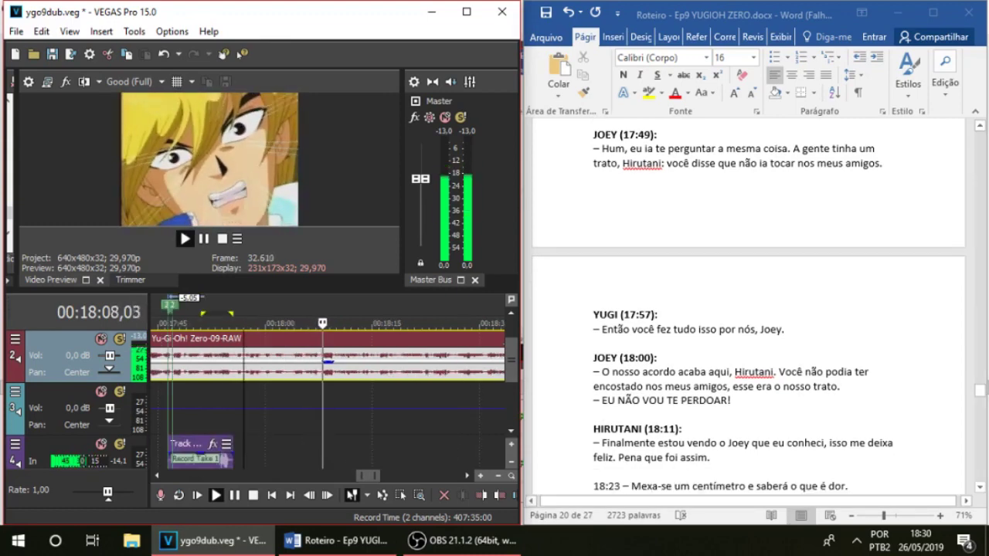
{"action": "key", "text": "space"}
Replay the original scene from 17:57,00 and compare it with Joey's 18:00 line in the script
{"action": "key", "text": "space"}
{"action": "scroll", "coordinate": [382, 410], "scroll_direction": "up", "scroll_amount": 1}
{"action": "scroll", "coordinate": [386, 426], "scroll_direction": "up", "scroll_amount": 2}
{"action": "left_click", "coordinate": [602, 372]}
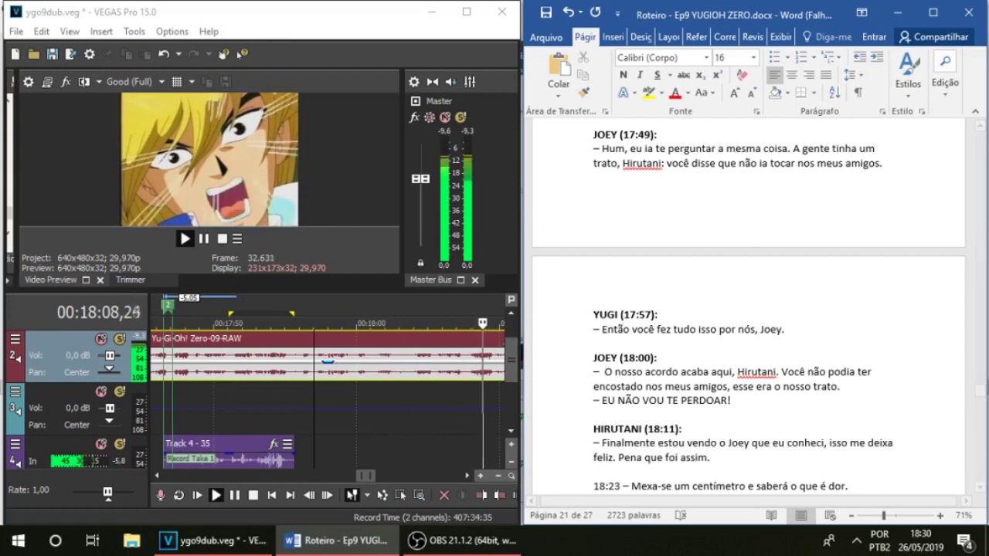
{"action": "key", "text": "alt+Tab"}
{"action": "key", "text": "space"}
{"action": "key", "text": "alt+Tab"}
Shorten the phrase "esse era o nosso trato" in Joey's 18:00 line to "esse era trato"
{"action": "double_click", "coordinate": [822, 386]}
{"action": "left_click", "coordinate": [822, 387]}
{"action": "left_click_drag", "start_coordinate": [837, 386], "coordinate": [756, 386]}
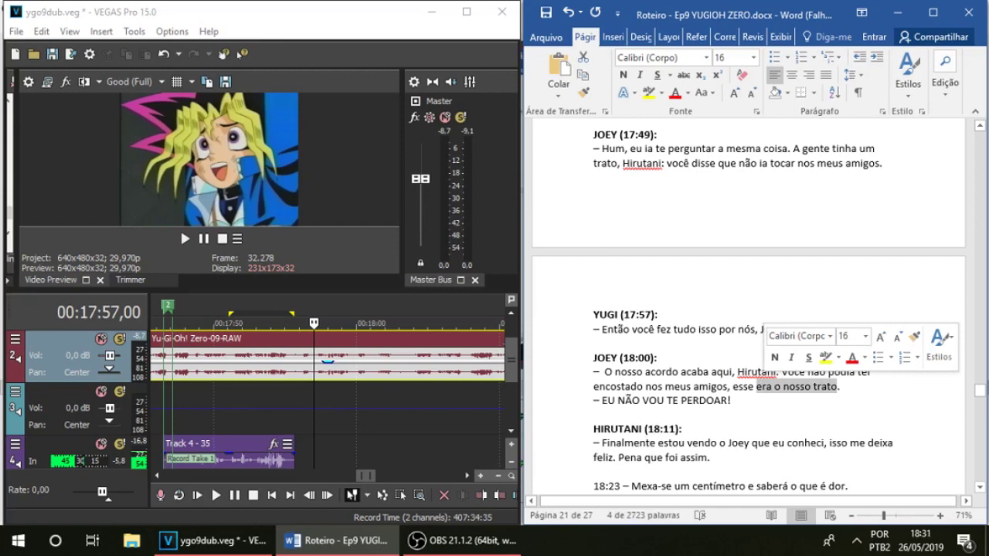
{"action": "left_click", "coordinate": [756, 386]}
{"action": "key", "text": "BackSpace"}
{"action": "key", "text": "BackSpace"}
{"action": "key", "text": "BackSpace"}
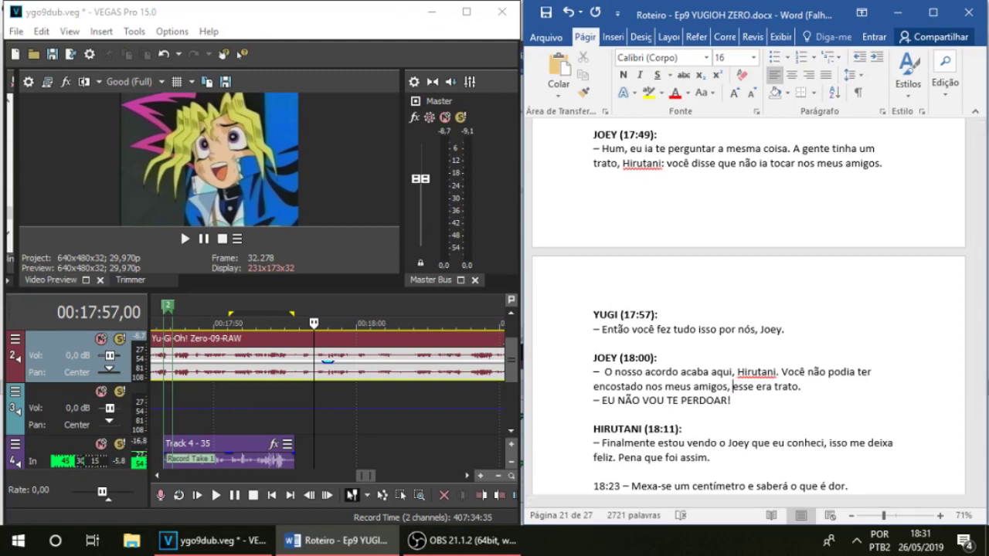
Replay the original scene from 17:57,00 and remove ", Hirutani" after "O nosso acordo acaba aqui" in the script
{"action": "key", "text": "alt+Tab"}
{"action": "key", "text": "space"}
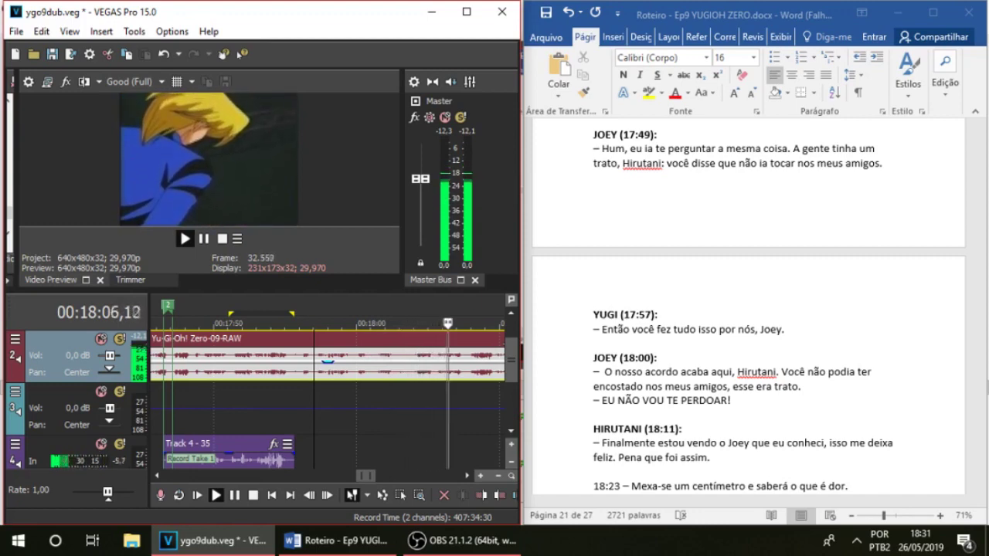
{"action": "left_click", "coordinate": [733, 386]}
{"action": "double_click", "coordinate": [758, 372]}
{"action": "double_click", "coordinate": [758, 372]}
{"action": "key", "text": "BackSpace"}
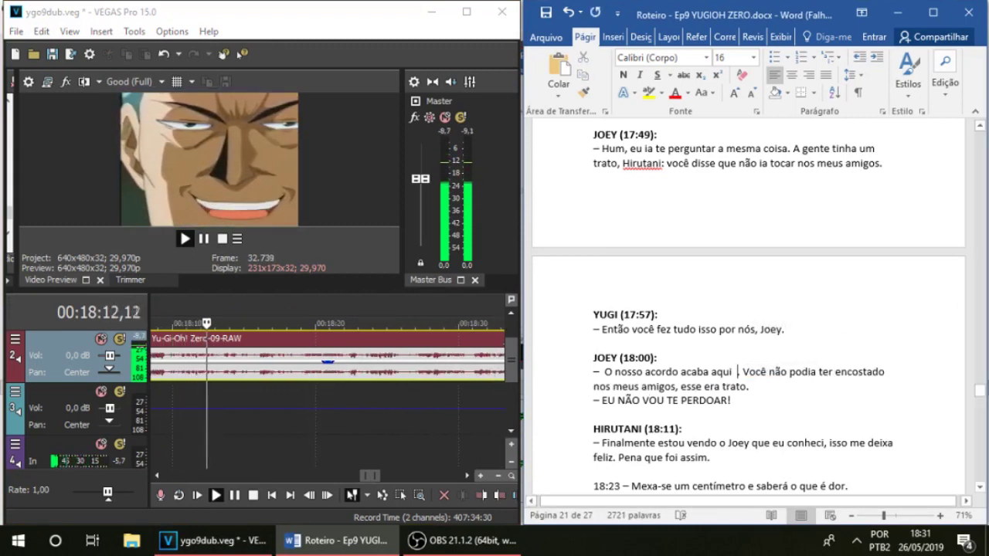
{"action": "key", "text": "BackSpace"}
{"action": "key", "text": "alt+Tab"}
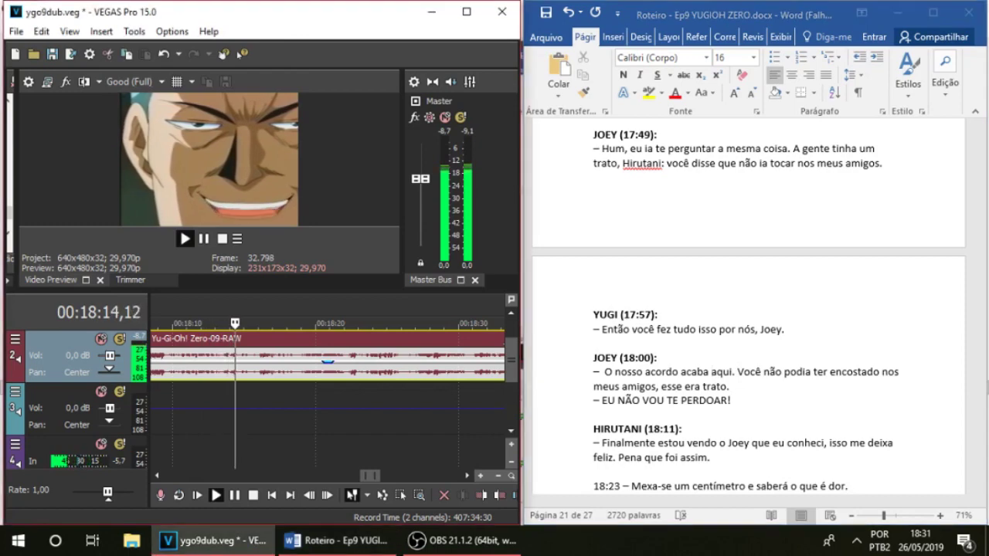
{"action": "key", "text": "space"}
{"action": "key", "text": "alt+Tab"}
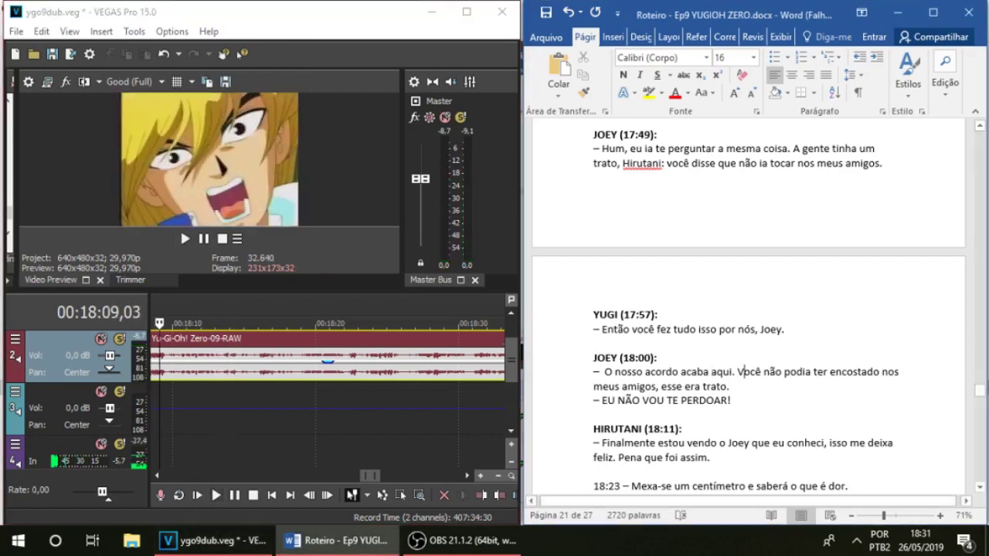
Change the second sentence of Joey's 18:00 line to begin "Você quebrou a sua palavra," before "não podia"
{"action": "type", "text": "ocê"}
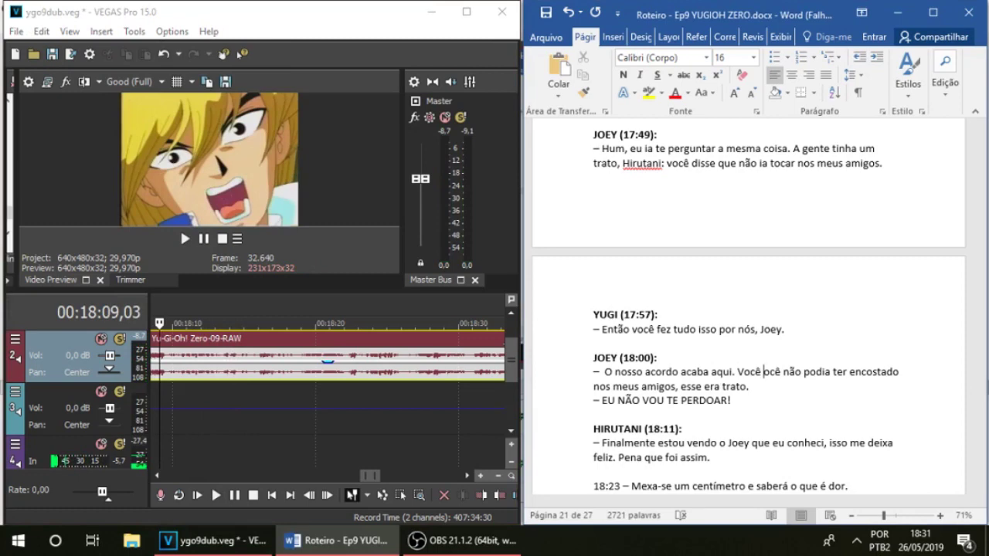
{"action": "type", "text": " quebr"}
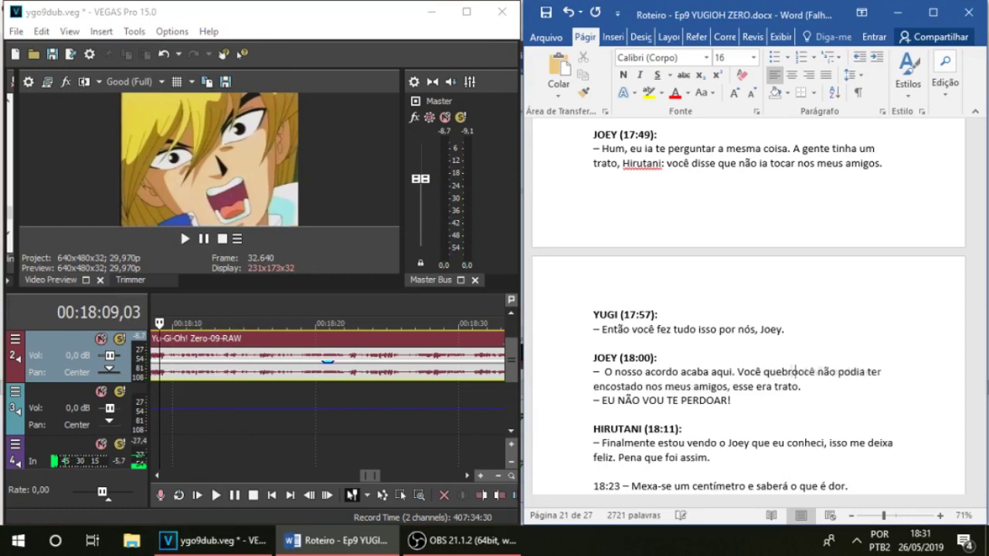
{"action": "type", "text": "ou a sua palavra,"}
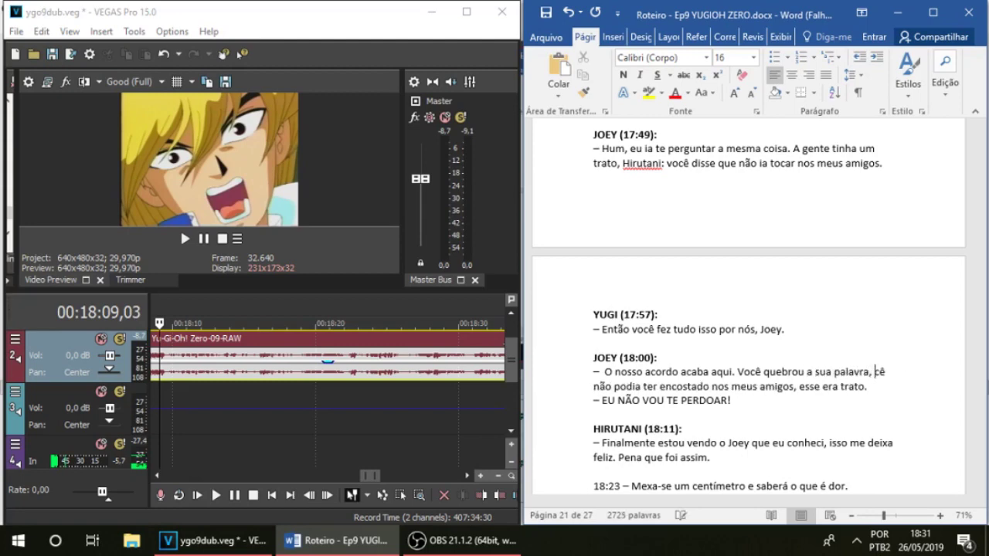
{"action": "key", "text": "Delete"}
{"action": "key", "text": "Delete"}
{"action": "key", "text": "Delete"}
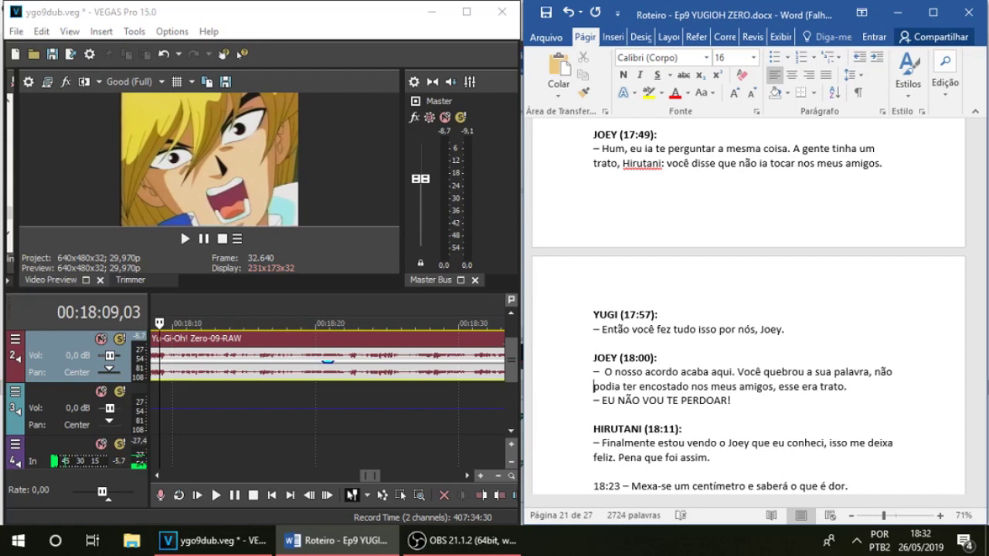
Replace "podia ter encostado" with "era pra encostar" in Joey's 18:00 line
{"action": "type", "text": "era pra"}
{"action": "key", "text": "Delete"}
{"action": "key", "text": "Delete"}
{"action": "key", "text": "Delete"}
{"action": "key", "text": "Delete"}
{"action": "key", "text": "Delete"}
{"action": "key", "text": "Delete"}
{"action": "key", "text": "Delete"}
{"action": "key", "text": "Delete"}
{"action": "key", "text": "Delete"}
{"action": "key", "text": "Delete"}
{"action": "key", "text": "Delete"}
{"action": "key", "text": "Delete"}
{"action": "key", "text": "Delete"}
{"action": "key", "text": "Delete"}
{"action": "key", "text": "Delete"}
{"action": "key", "text": "Delete"}
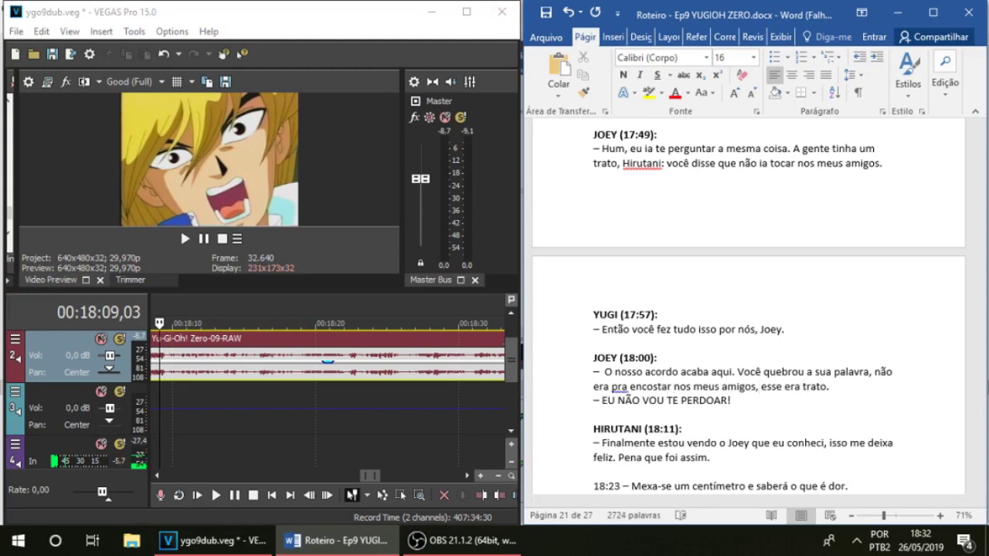
Play the original audio around Joey's 18:00 line several times, ending with a replay from 17:57,25, to check the revised wording
{"action": "key", "text": "alt+Tab"}
{"action": "scroll", "coordinate": [328, 361], "scroll_direction": "down", "scroll_amount": 2}
{"action": "key", "text": "space"}
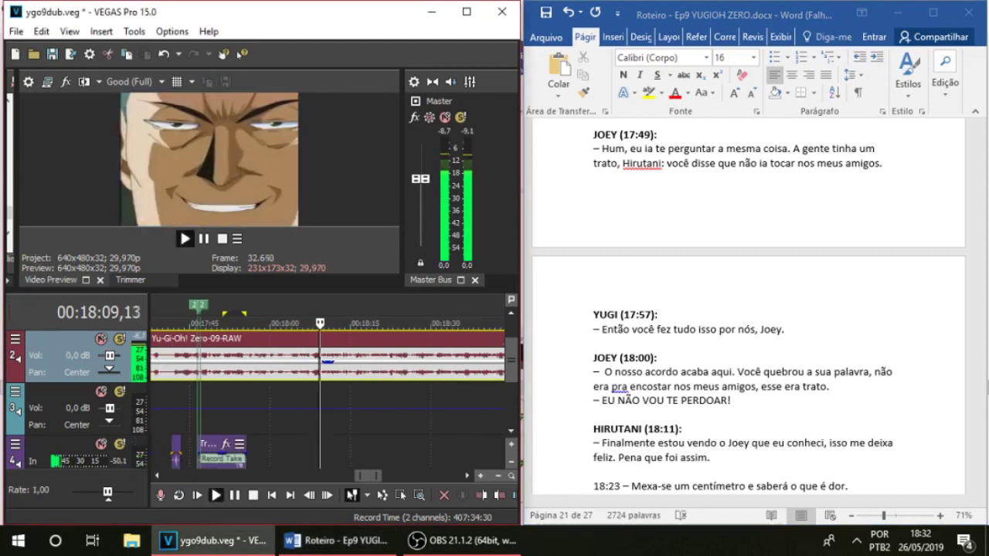
{"action": "left_click", "coordinate": [288, 410]}
{"action": "key", "text": "space"}
{"action": "key", "text": "space"}
{"action": "left_click_drag", "start_coordinate": [274, 410], "coordinate": [242, 410]}
{"action": "key", "text": "space"}
{"action": "left_click", "coordinate": [258, 409]}
{"action": "key", "text": "space"}
{"action": "scroll", "coordinate": [258, 409], "scroll_direction": "up", "scroll_amount": 1}
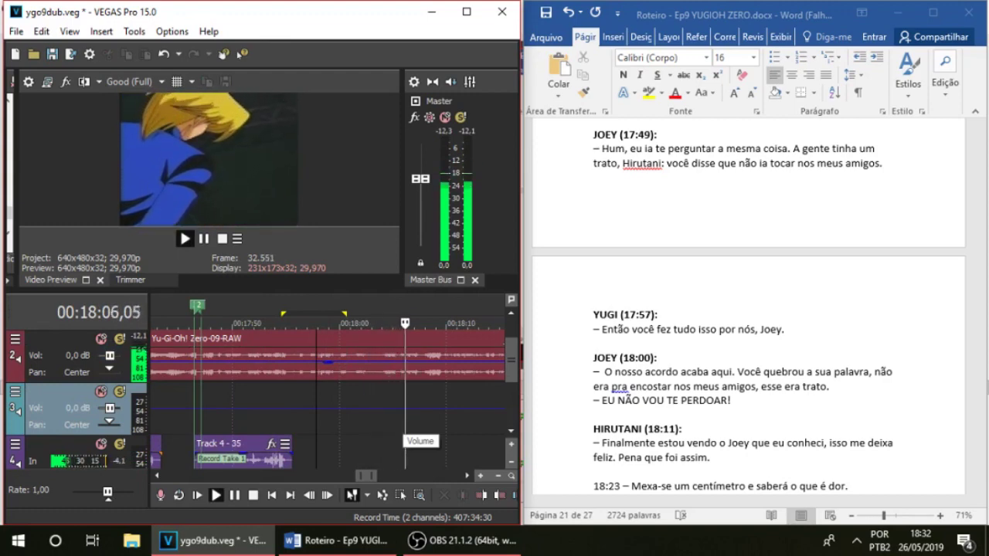
{"action": "key", "text": "space"}
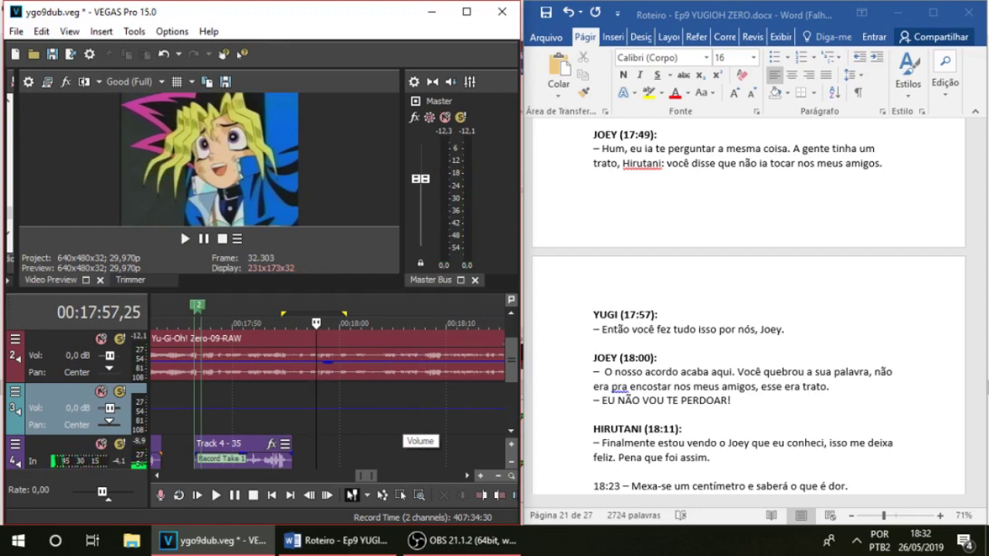
Insert "Hirutani," after "Você quebrou a sua palavra," in the script and replay the original scene from 17:57,25
{"action": "left_click", "coordinate": [615, 372]}
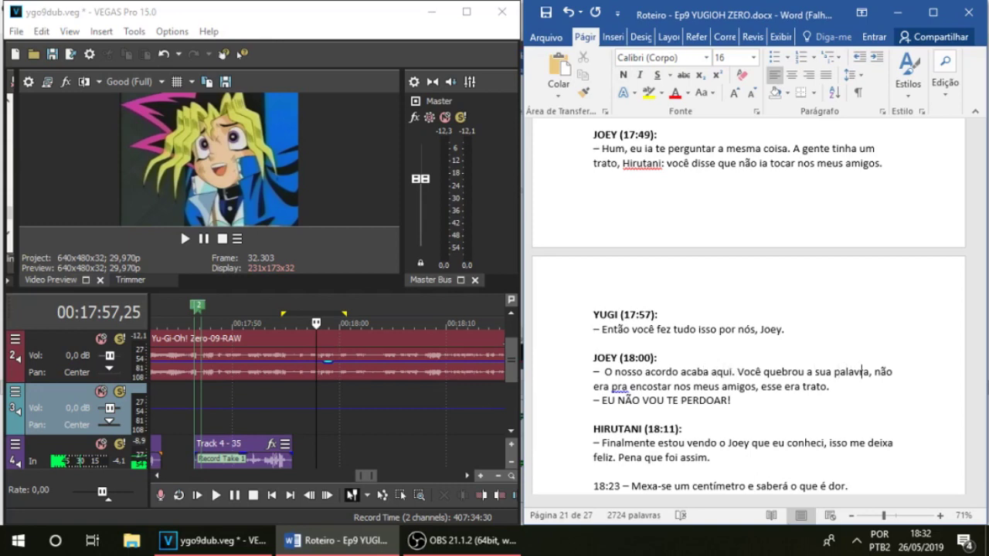
{"action": "type", "text": "irutani,"}
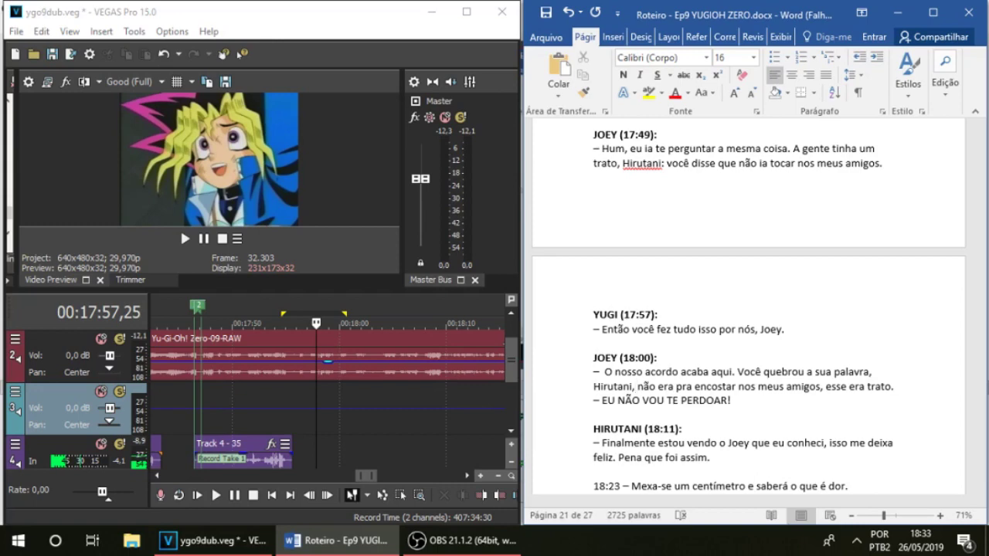
{"action": "left_click", "coordinate": [185, 239]}
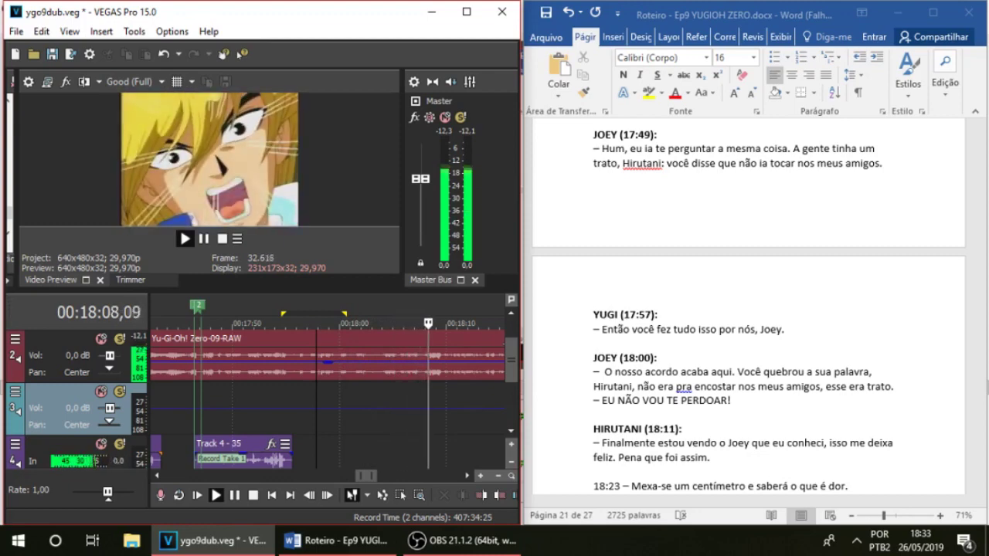
{"action": "key", "text": "space"}
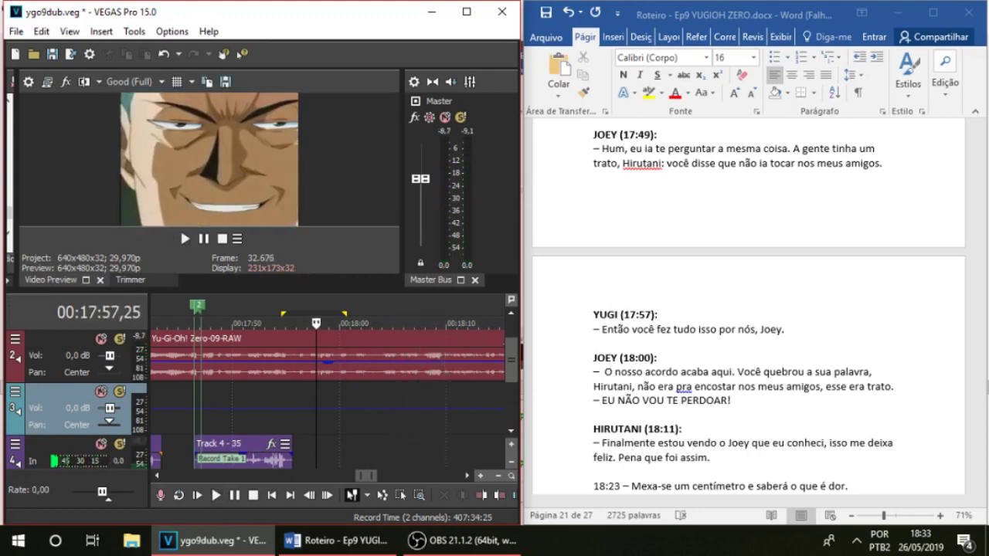
Lower the original audio's volume on track 2 and record a take of Joey's 18:00 line from 17:56,06
{"action": "left_click", "coordinate": [298, 409]}
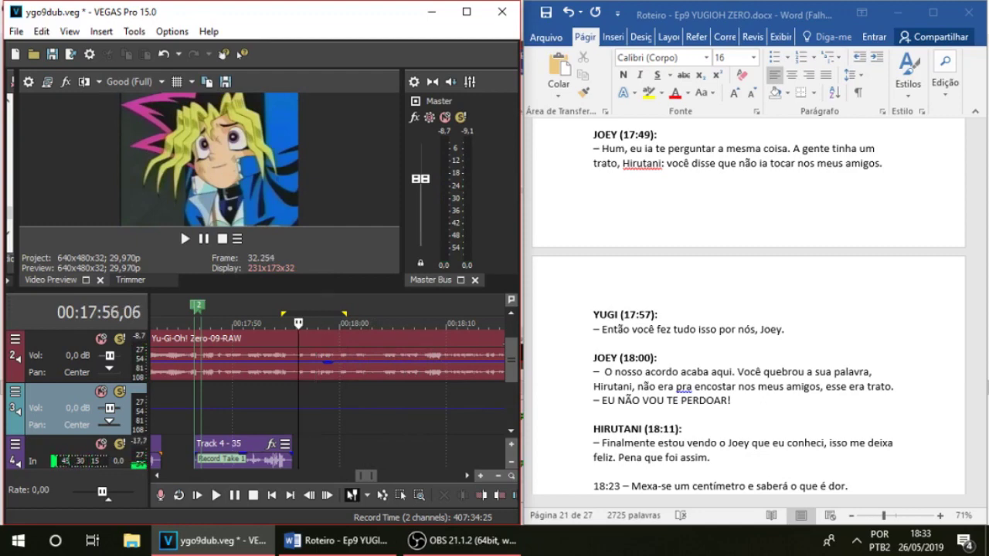
{"action": "left_click_drag", "start_coordinate": [327, 362], "coordinate": [328, 375]}
{"action": "key", "text": "space"}
{"action": "key", "text": "space"}
{"action": "key", "text": "ctrl+r"}
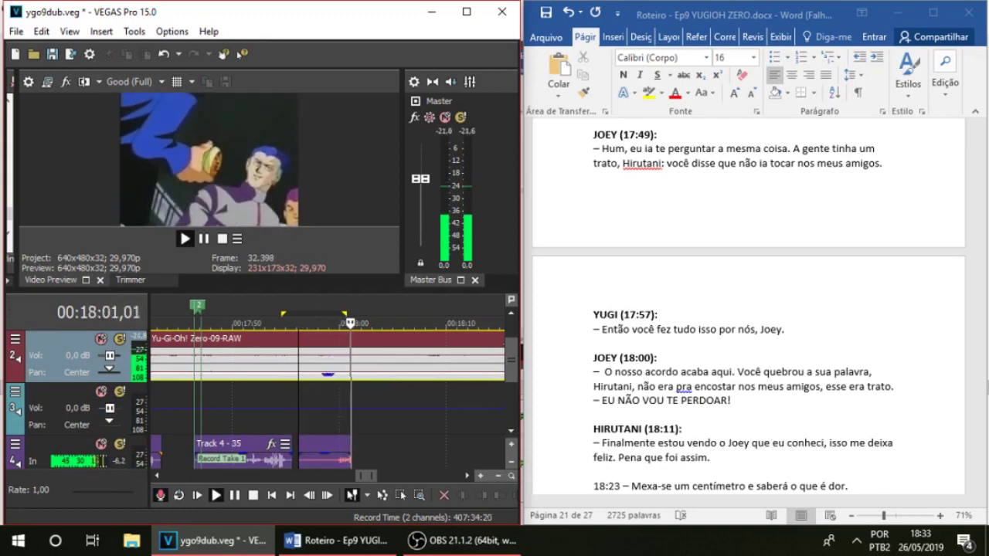
{"action": "key", "text": "space"}
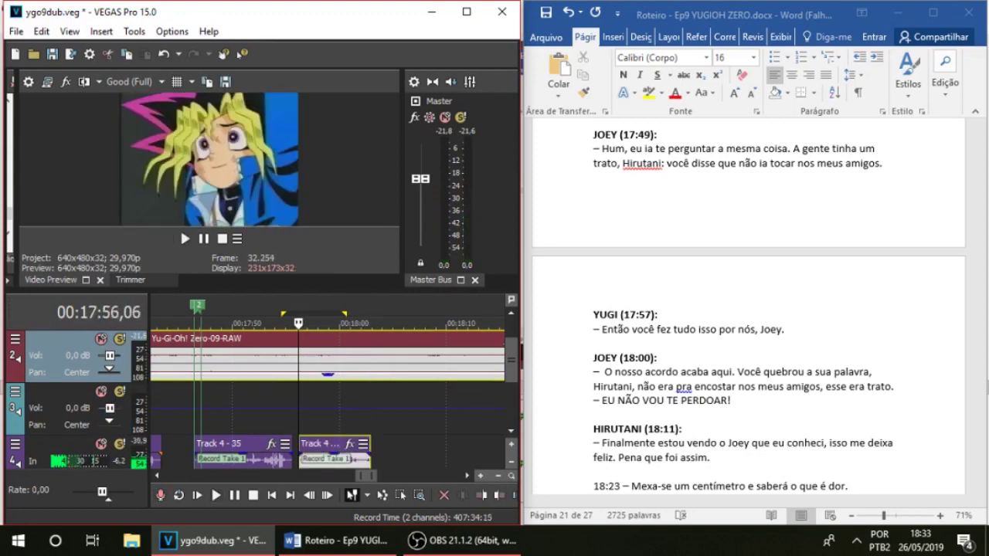
Delete only the new take from track 4, keeping the original audio, and place the cursor at 17:55,19
{"action": "key", "text": "Delete"}
{"action": "key", "text": "ctrl+z"}
{"action": "left_click", "coordinate": [296, 456]}
{"action": "key", "text": "Delete"}
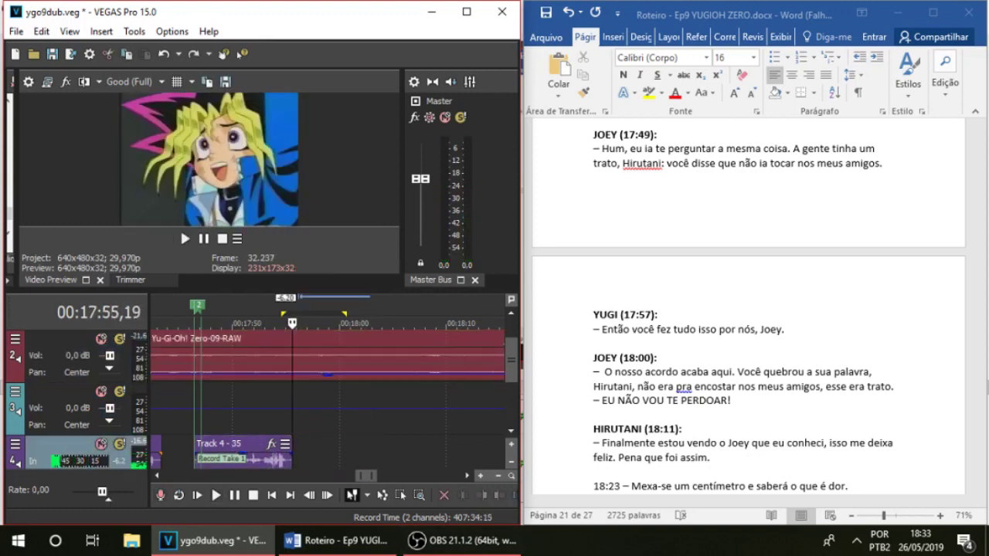
Try another take of Joey's 18:00 line from 17:55,19 and discard it together with the original audio on track 2
{"action": "left_click", "coordinate": [323, 374]}
{"action": "key", "text": "ctrl+r"}
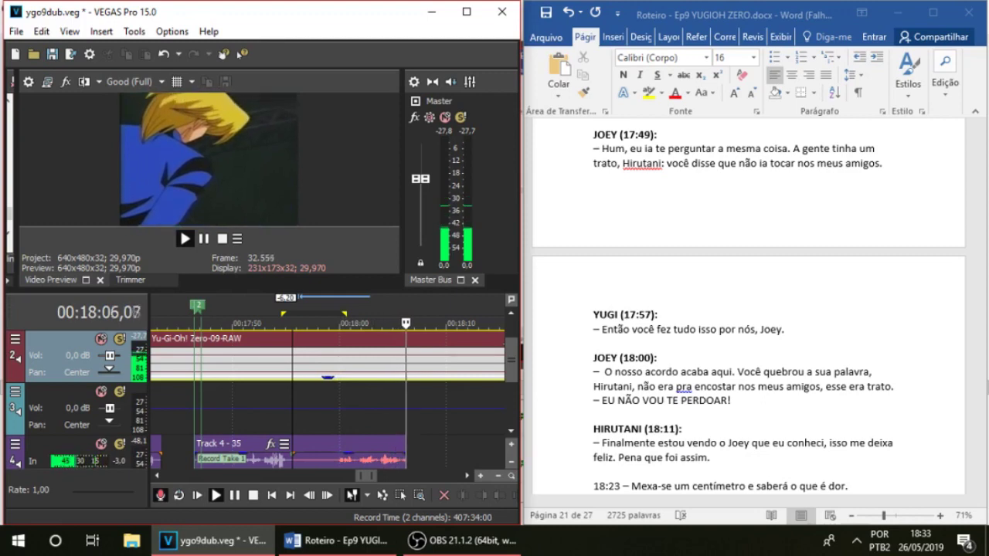
{"action": "key", "text": "space"}
{"action": "key", "text": "ctrl+z"}
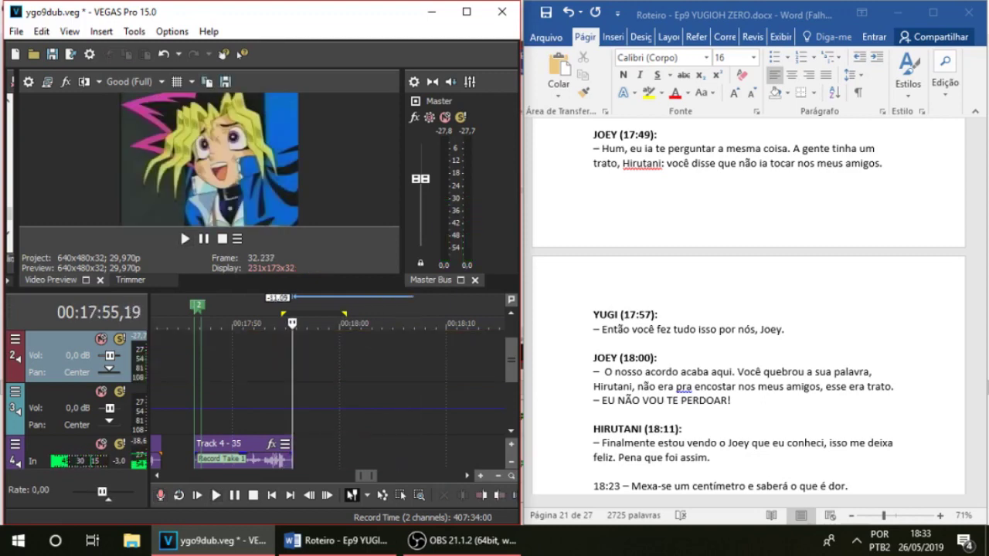
Try a take of Joey's 18:00 line from 17:55,19 without the original audio and delete it
{"action": "key", "text": "ctrl+r"}
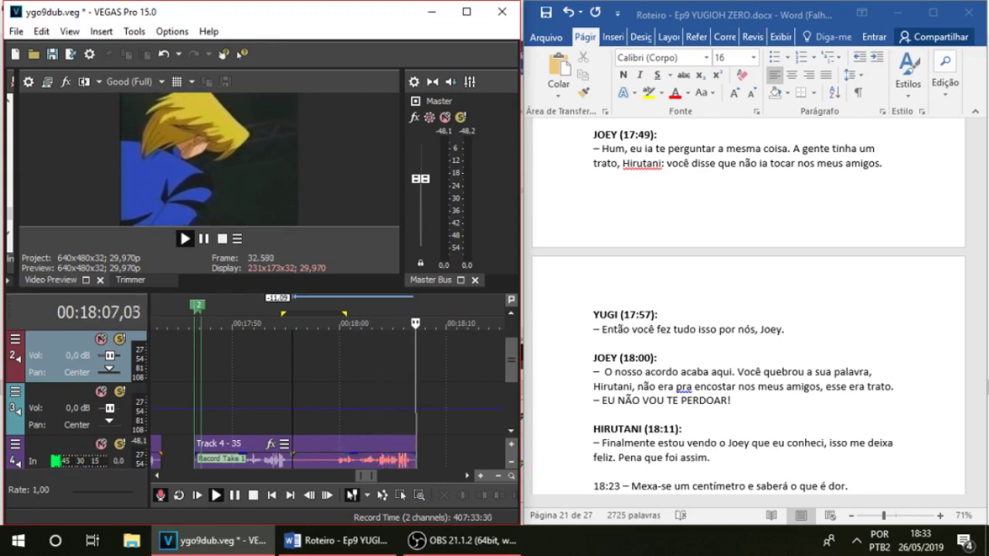
{"action": "key", "text": "space"}
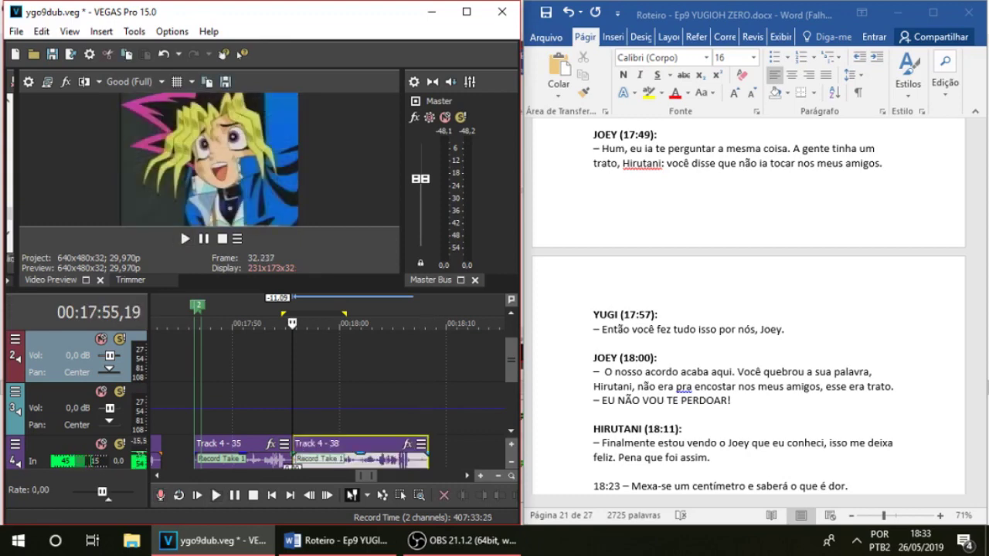
{"action": "key", "text": "Delete"}
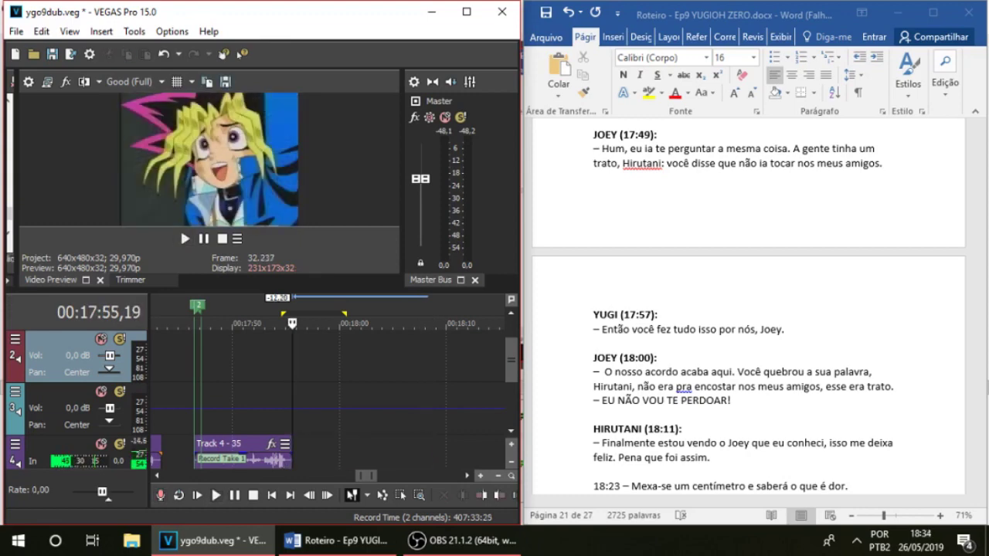
Try one more take of Joey's 18:00 line from 17:55,19 on track 4 and delete it
{"action": "key", "text": "ctrl+r"}
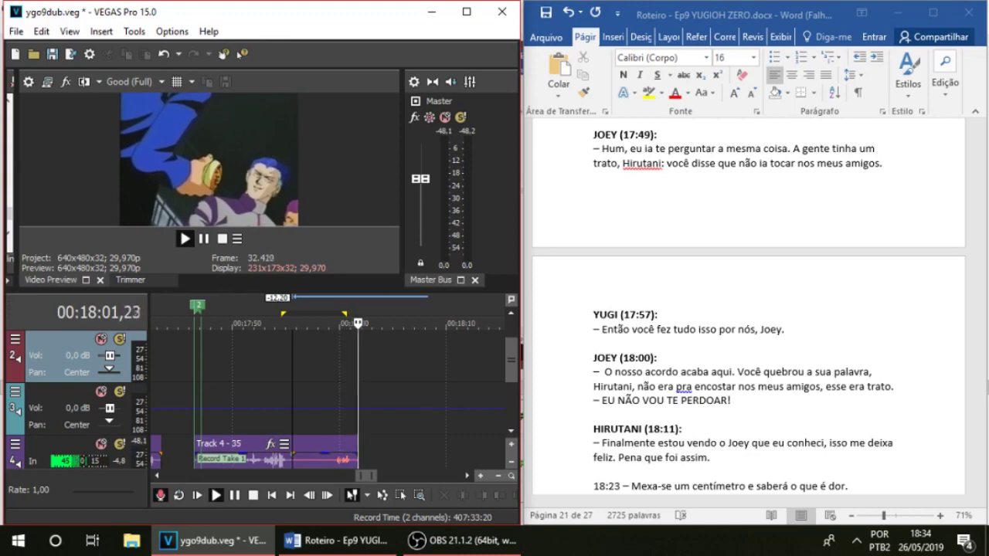
{"action": "key", "text": "space"}
{"action": "key", "text": "Delete"}
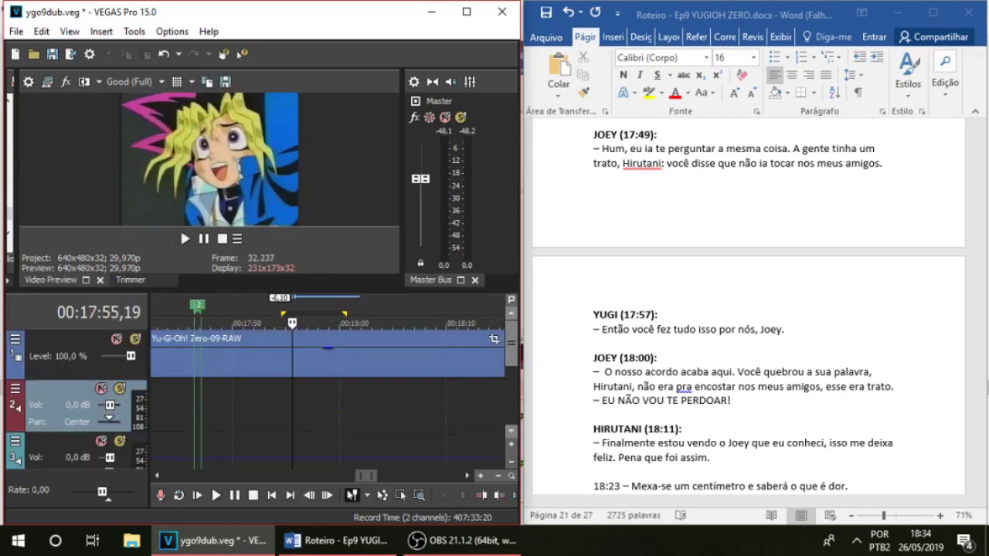
Undo the last deletion and extend the original audio clip on track 2 from about 15:00 past the end of the episode
{"action": "scroll", "coordinate": [318, 394], "scroll_direction": "down", "scroll_amount": 3}
{"action": "scroll", "coordinate": [318, 394], "scroll_direction": "up", "scroll_amount": 2}
{"action": "scroll", "coordinate": [319, 394], "scroll_direction": "down", "scroll_amount": 4}
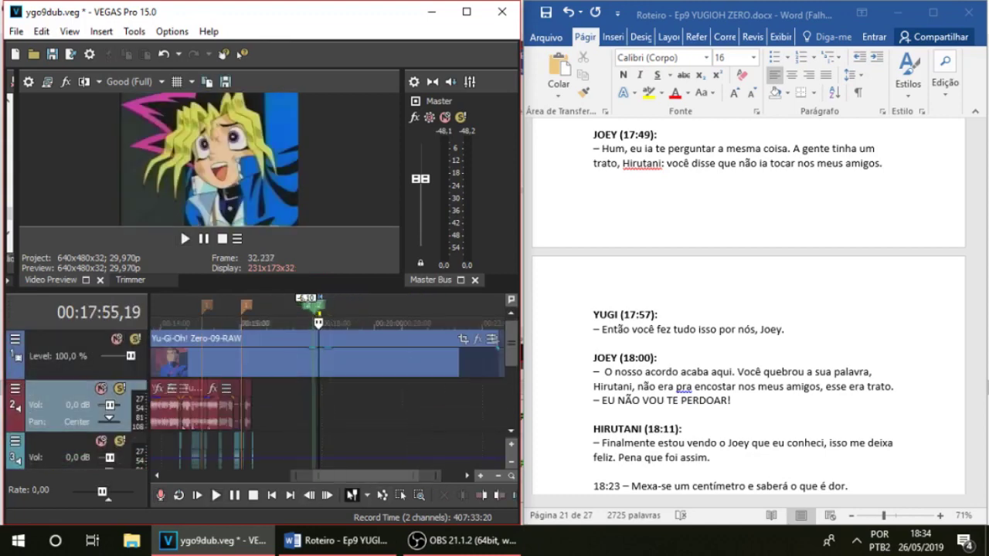
{"action": "key", "text": "ctrl+z"}
{"action": "scroll", "coordinate": [318, 394], "scroll_direction": "down", "scroll_amount": 1}
{"action": "scroll", "coordinate": [318, 394], "scroll_direction": "up", "scroll_amount": 1}
{"action": "scroll", "coordinate": [319, 394], "scroll_direction": "down", "scroll_amount": 1}
{"action": "scroll", "coordinate": [318, 394], "scroll_direction": "up", "scroll_amount": 1}
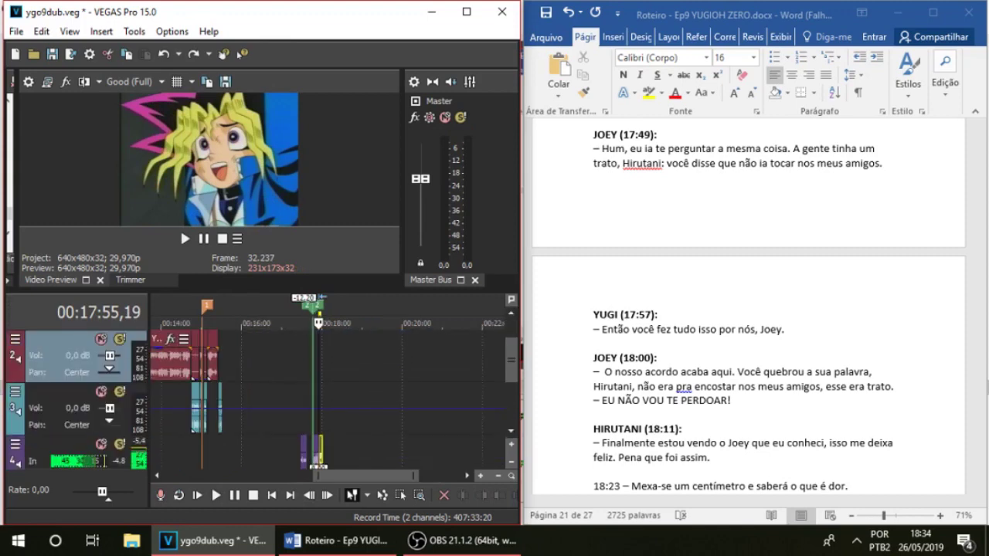
{"action": "left_click_drag", "start_coordinate": [218, 365], "coordinate": [290, 365]}
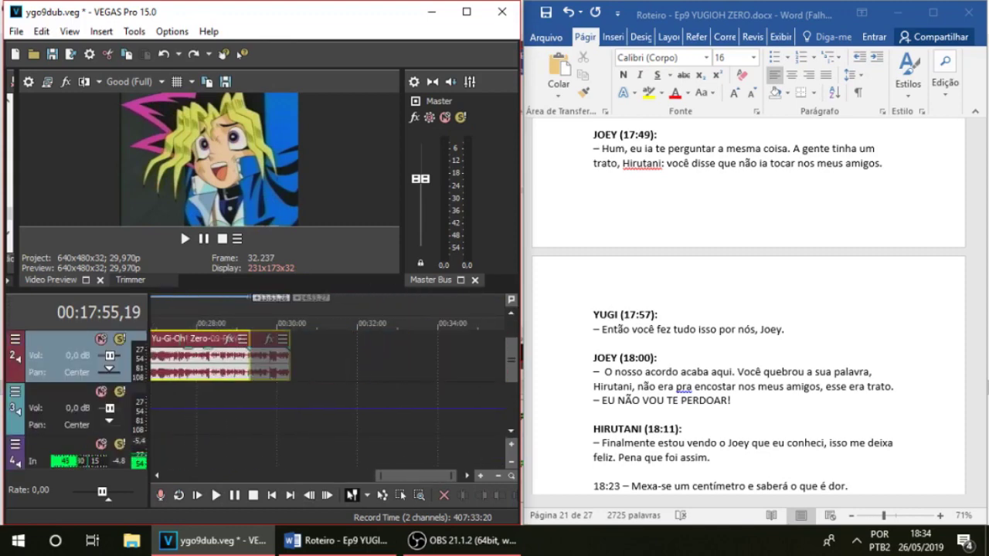
Split the extended original audio on track 2 near 24:40 and delete the excess part after the split
{"action": "scroll", "coordinate": [290, 365], "scroll_direction": "down", "scroll_amount": 2}
{"action": "left_click", "coordinate": [454, 365]}
{"action": "key", "text": "s"}
{"action": "left_click", "coordinate": [492, 365]}
{"action": "key", "text": "space"}
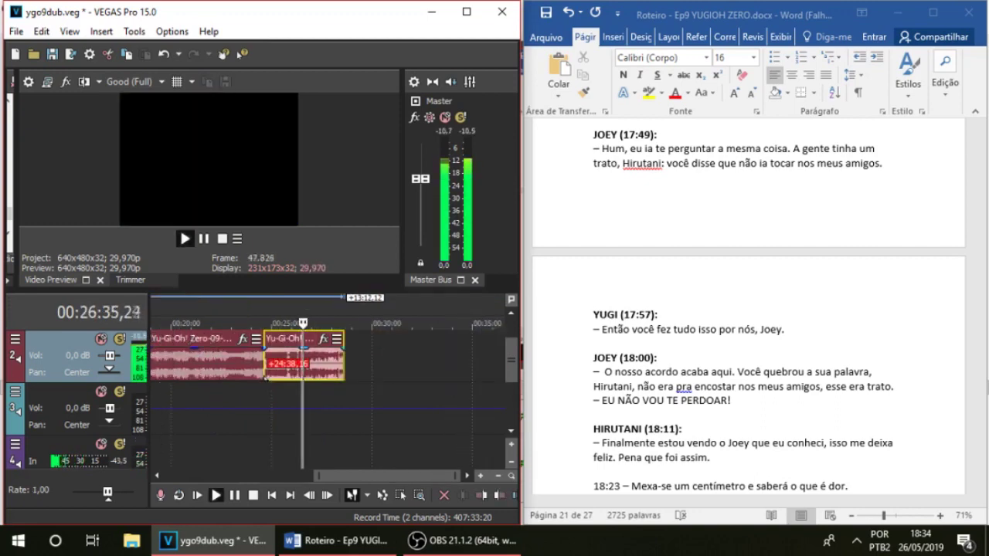
{"action": "scroll", "coordinate": [328, 365], "scroll_direction": "down", "scroll_amount": 2}
{"action": "key", "text": "Delete"}
{"action": "scroll", "coordinate": [328, 365], "scroll_direction": "up", "scroll_amount": 3}
{"action": "scroll", "coordinate": [328, 365], "scroll_direction": "down", "scroll_amount": 2}
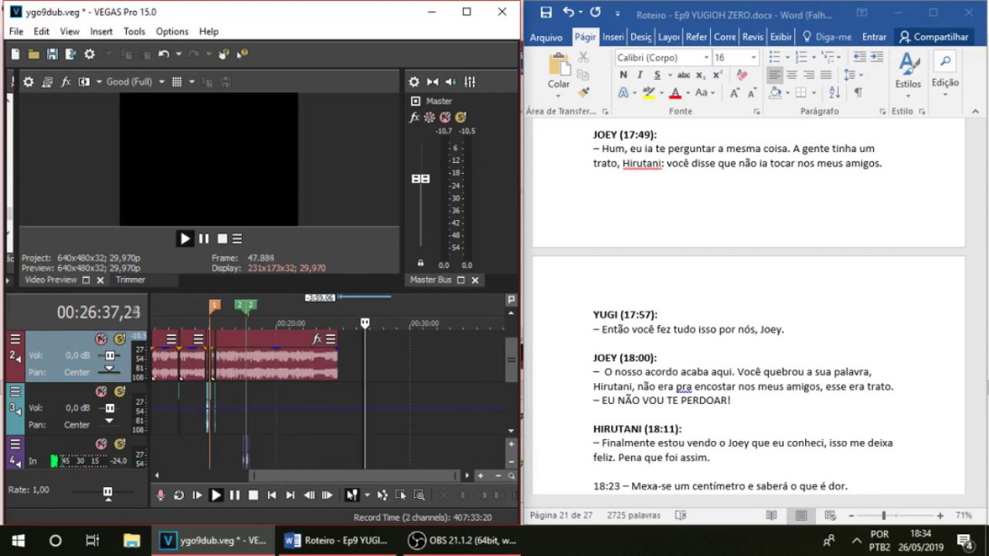
Lower the original audio's gain on track 2 and delete the leftover take just before 18:00 on track 4
{"action": "left_click", "coordinate": [248, 410]}
{"action": "scroll", "coordinate": [248, 410], "scroll_direction": "up", "scroll_amount": 5}
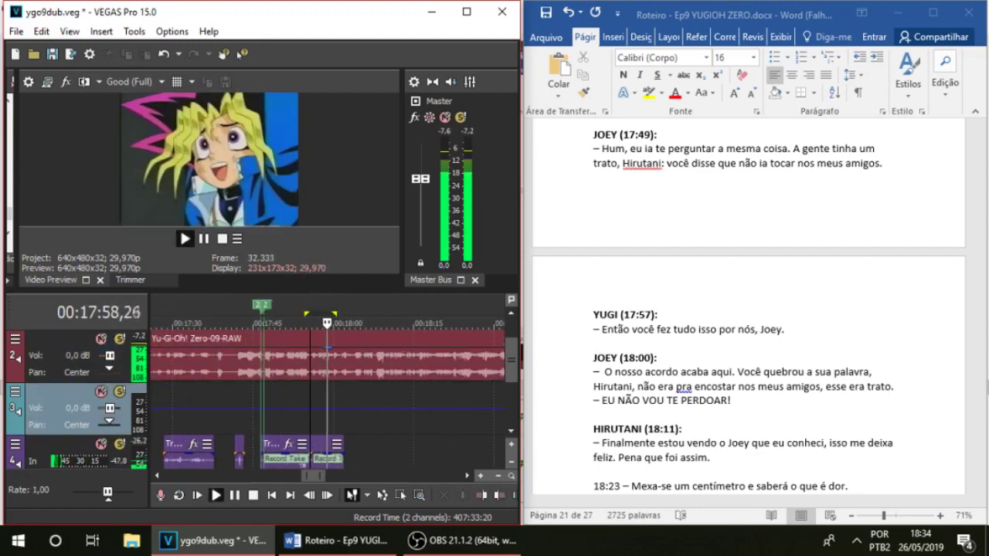
{"action": "left_click_drag", "start_coordinate": [328, 348], "coordinate": [328, 367]}
{"action": "left_click", "coordinate": [326, 448]}
{"action": "key", "text": "Delete"}
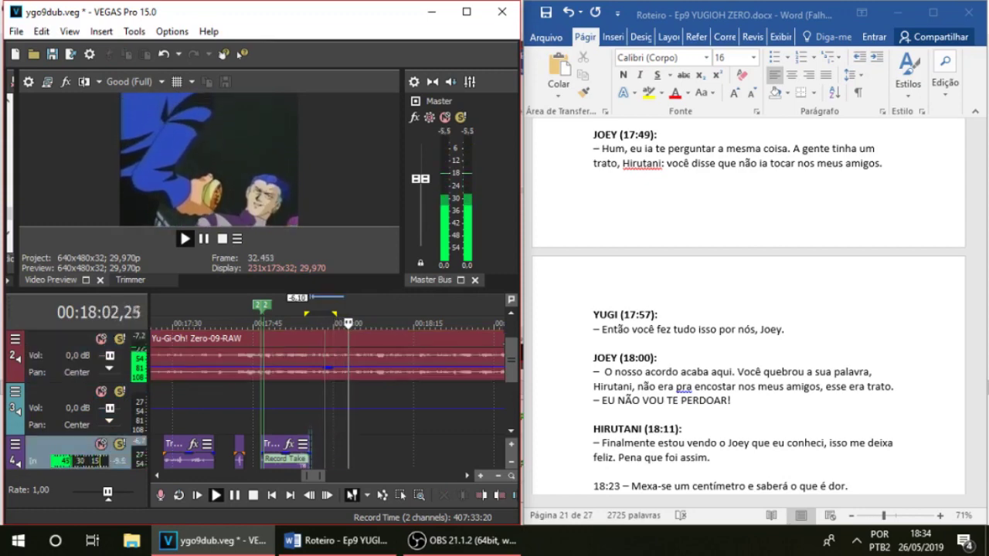
Reduce the original audio's gain on track 2 to -14.4 dB and play it from about 17:56
{"action": "left_click", "coordinate": [311, 411]}
{"action": "key", "text": "space"}
{"action": "left_click", "coordinate": [359, 368]}
{"action": "left_click_drag", "start_coordinate": [358, 367], "coordinate": [359, 375]}
{"action": "key", "text": "space"}
{"action": "key", "text": "BackSpace"}
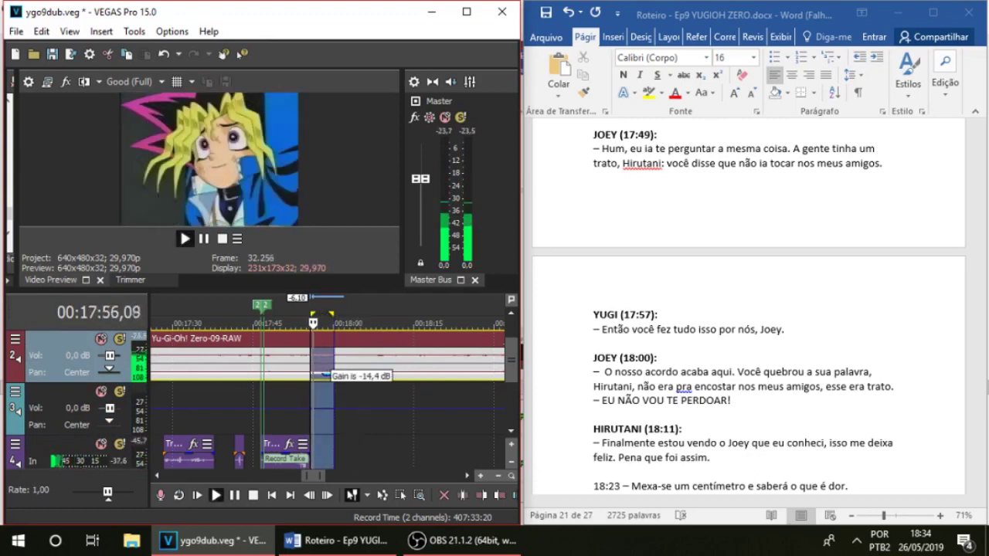
Try a take of Joey's 18:00 line on track 4 from about 17:58 and undo it
{"action": "left_click", "coordinate": [312, 410]}
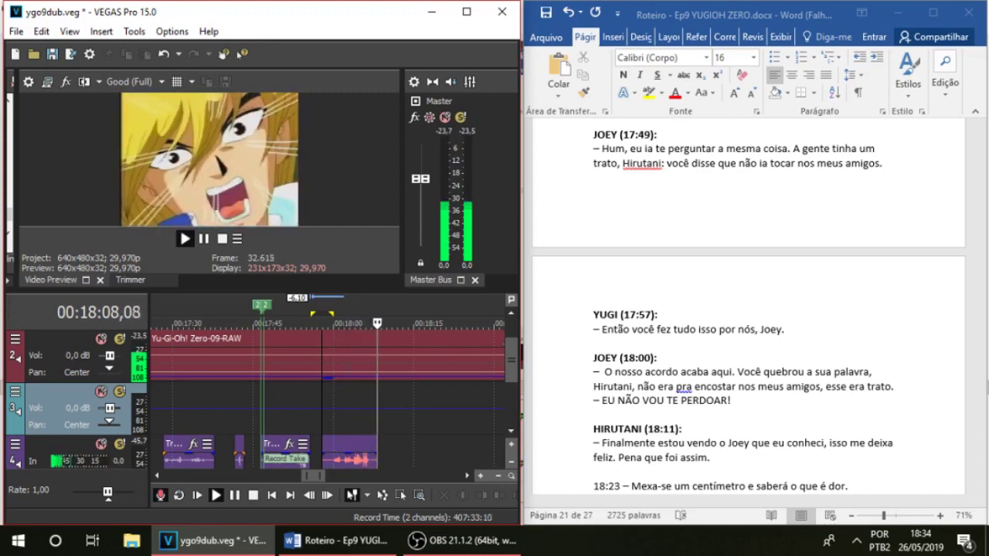
{"action": "key", "text": "space"}
{"action": "key", "text": "ctrl+z"}
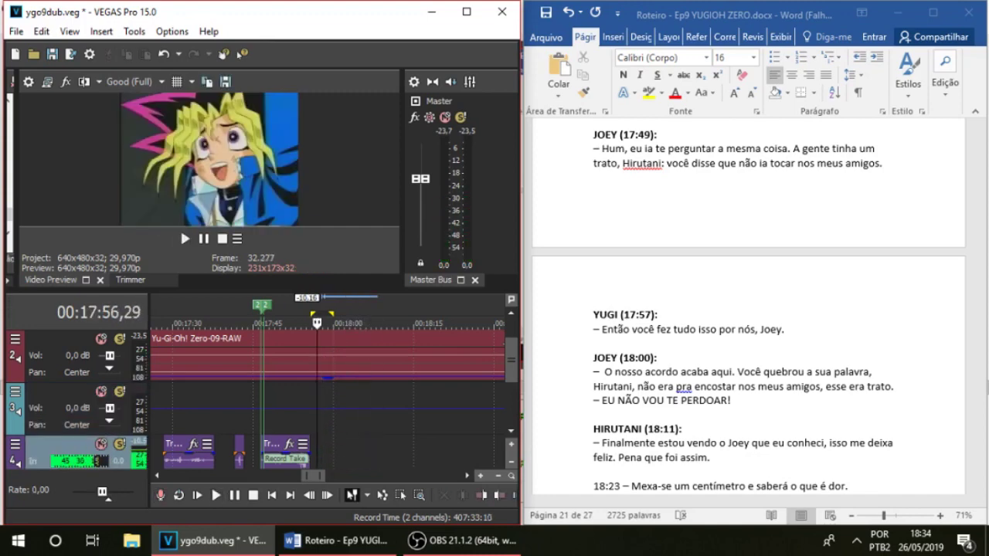
Try a take of Joey's 18:00 line on track 4 from 17:56,29 and delete it
{"action": "key", "text": "ctrl+r"}
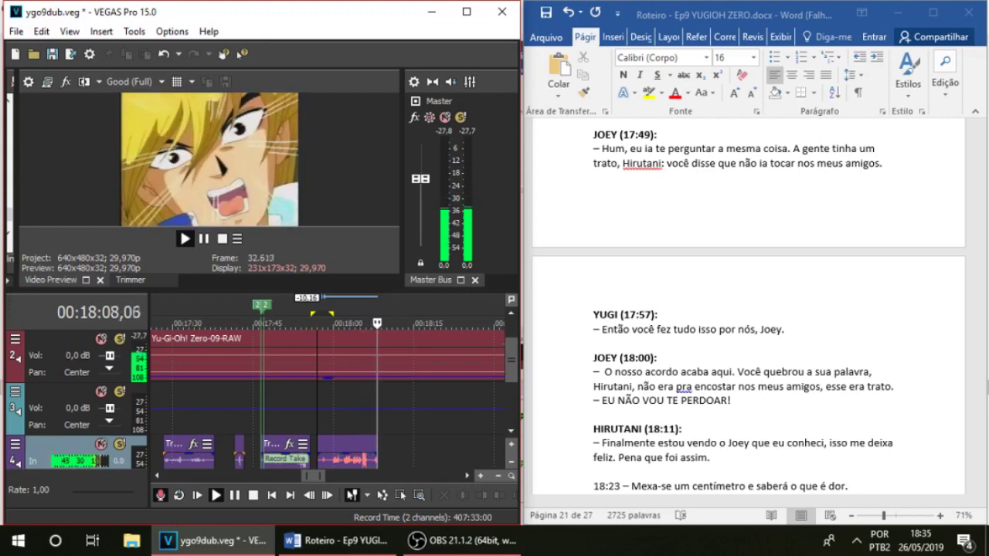
{"action": "key", "text": "space"}
{"action": "key", "text": "Delete"}
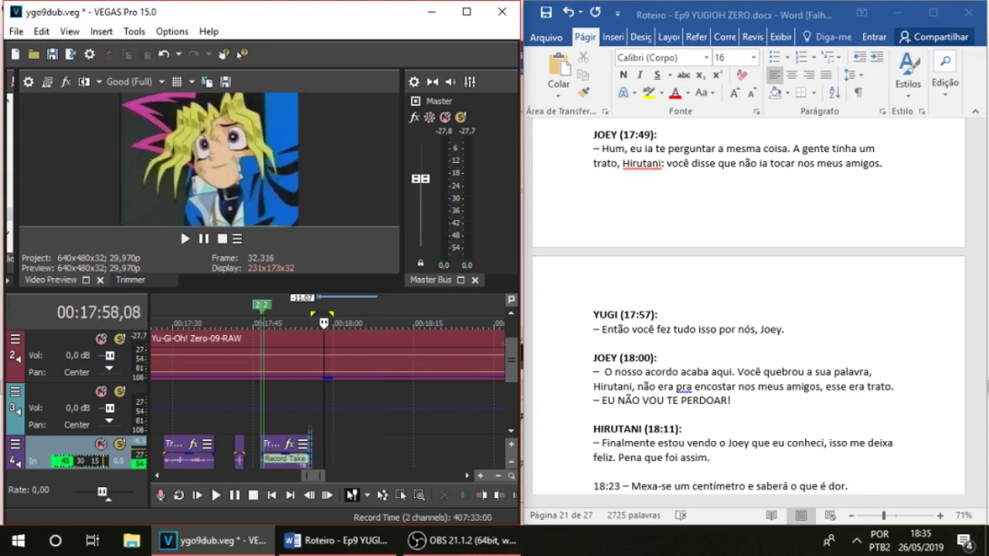
Move the cursor to 17:57,08, try a take of Joey's 18:00 line from there, and discard it
{"action": "left_click", "coordinate": [310, 408]}
{"action": "left_click", "coordinate": [317, 408]}
{"action": "key", "text": "ctrl+r"}
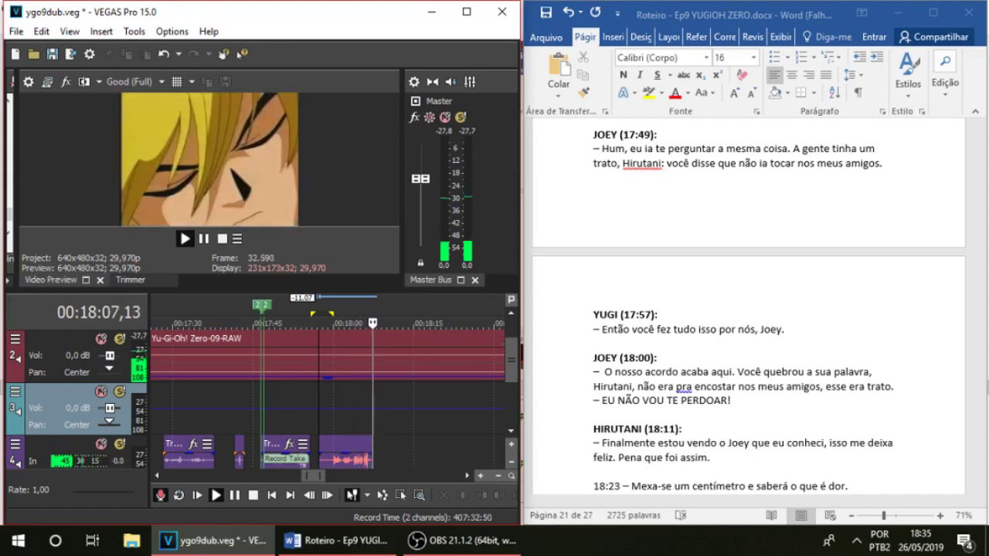
{"action": "key", "text": "space"}
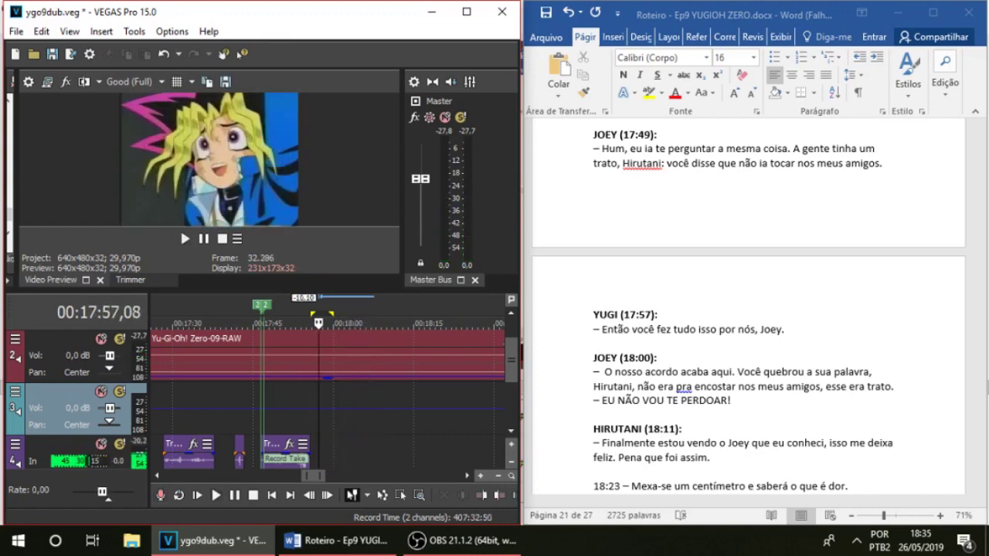
Try two more takes of Joey's 18:00 line from 17:57,08 and delete both
{"action": "key", "text": "ctrl+r"}
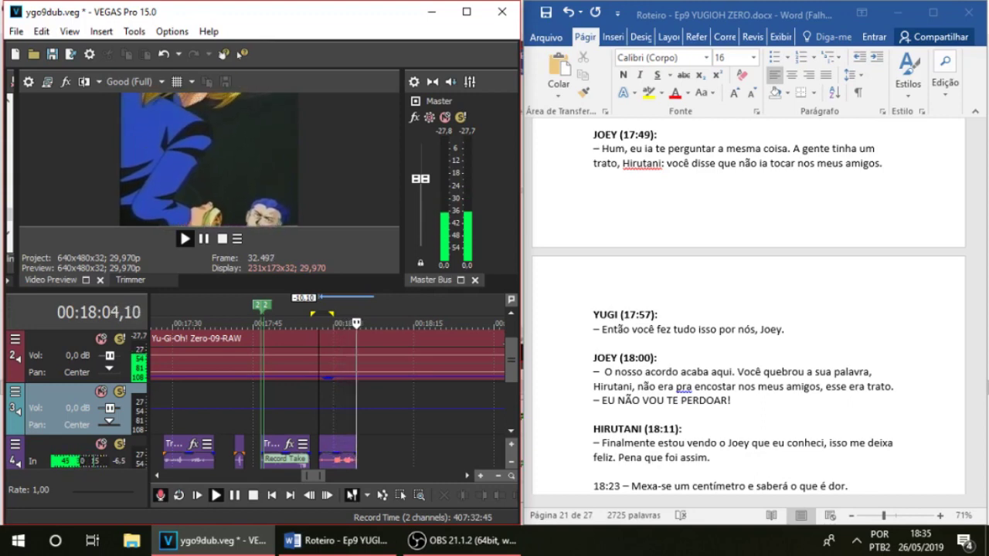
{"action": "key", "text": "space"}
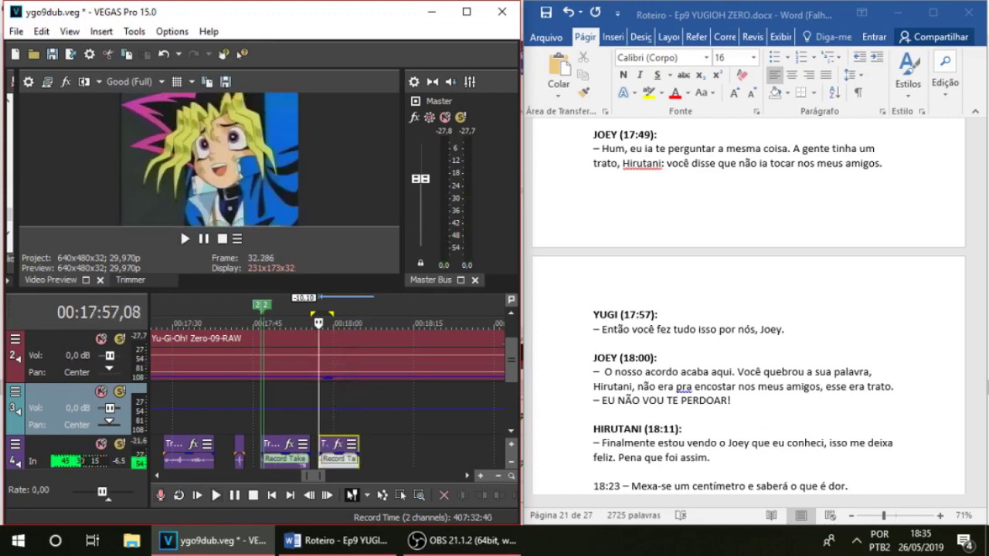
{"action": "key", "text": "Delete"}
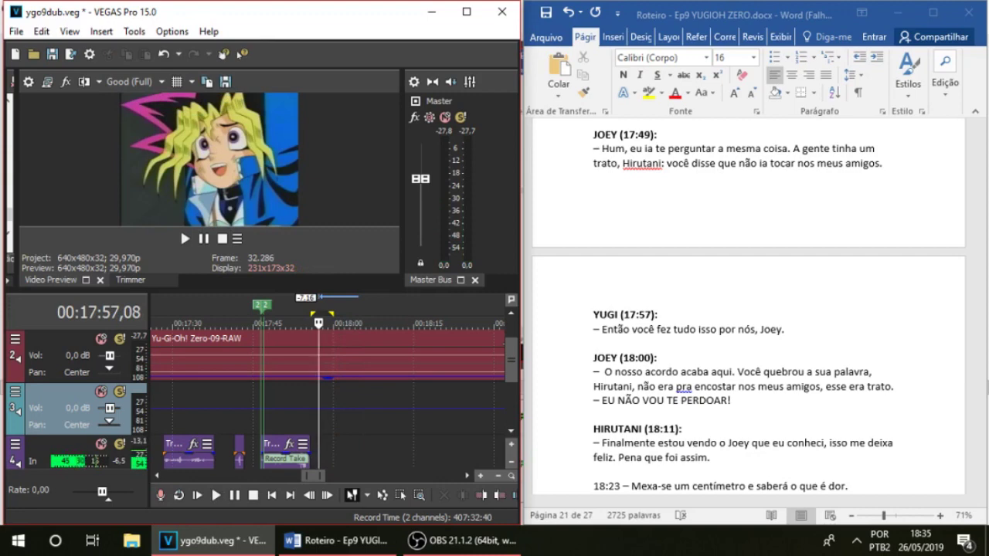
{"action": "key", "text": "space"}
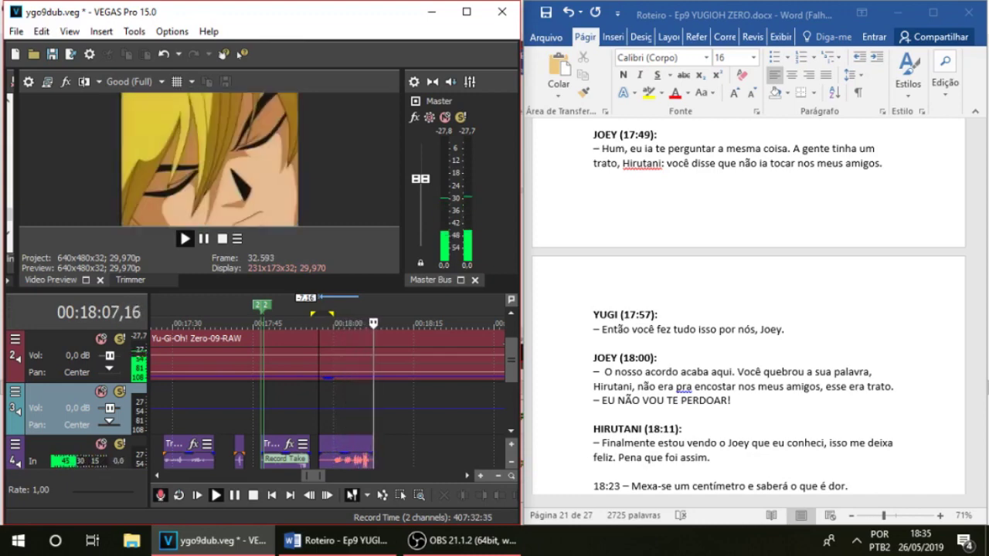
{"action": "key", "text": "space"}
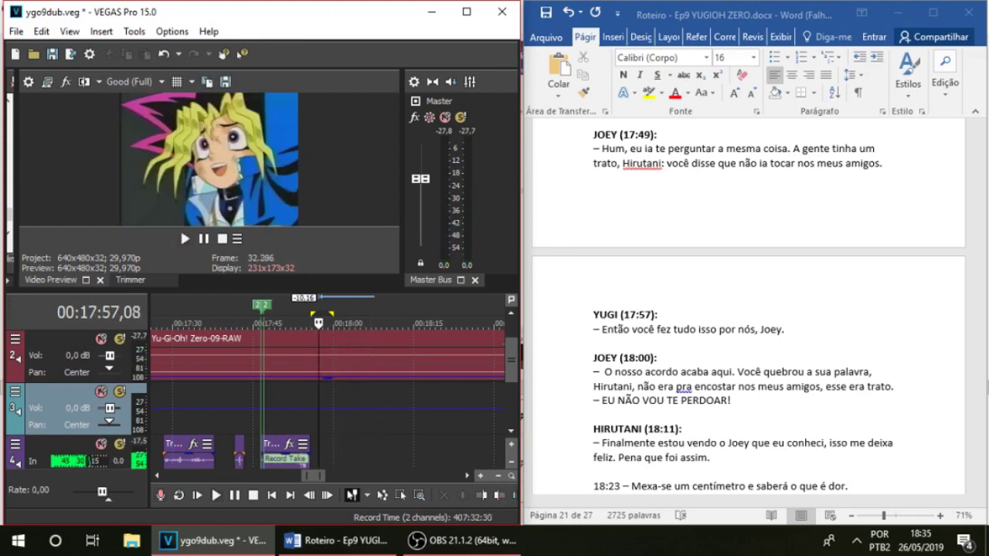
Record a full take of Joey's 18:00 line from 17:57,08 through "EU NÃO VOU TE PERDOAR!" and select it on track 4
{"action": "key", "text": "ctrl+r"}
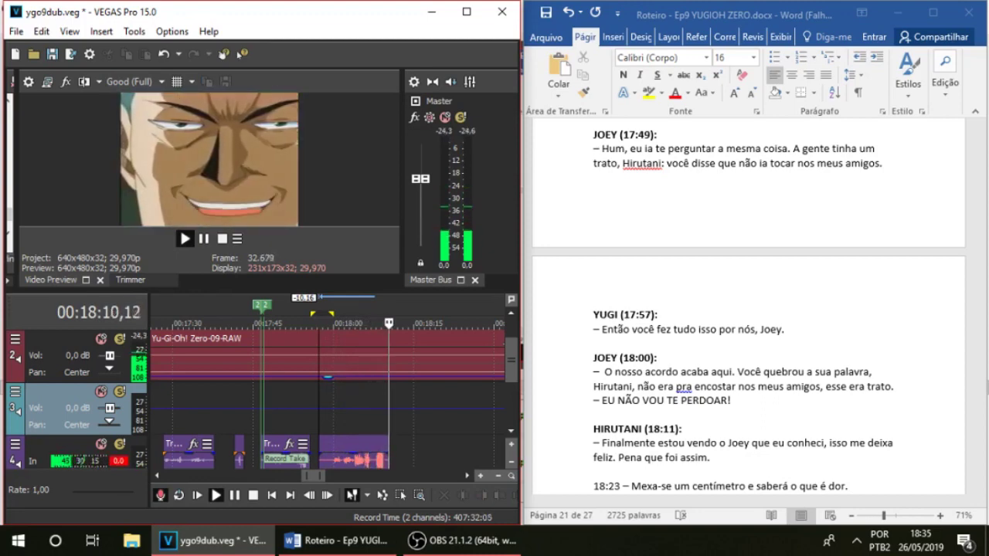
{"action": "key", "text": "space"}
{"action": "left_click", "coordinate": [343, 377]}
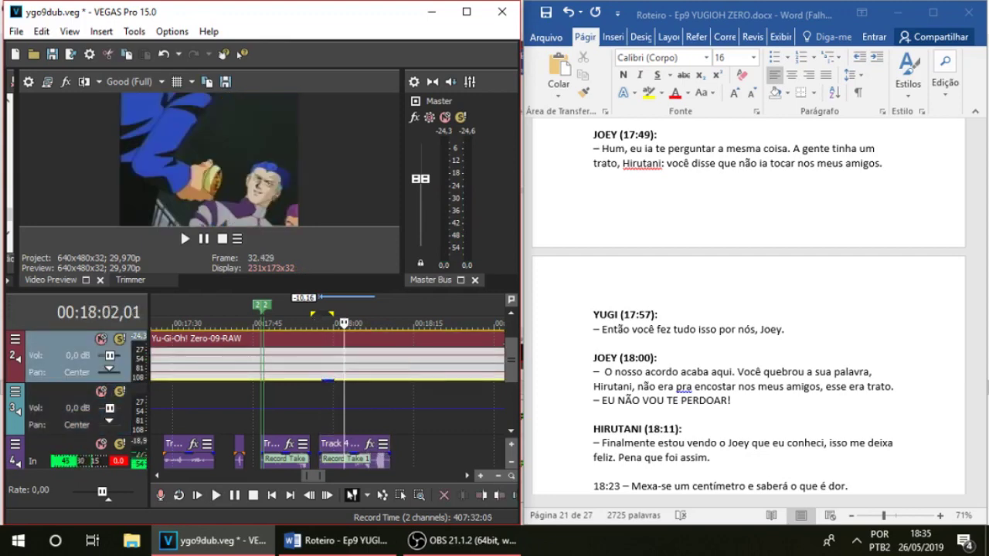
{"action": "key", "text": "space"}
{"action": "scroll", "coordinate": [347, 394], "scroll_direction": "down", "scroll_amount": 2}
{"action": "key", "text": "space"}
{"action": "left_click", "coordinate": [352, 410]}
{"action": "scroll", "coordinate": [352, 409], "scroll_direction": "up", "scroll_amount": 2}
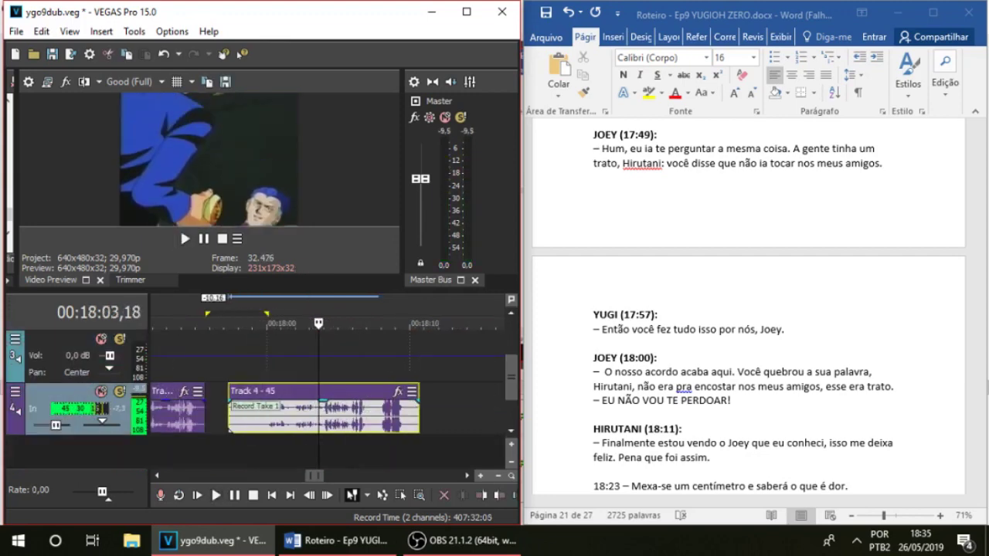
Play back the full take on track 4 and check its timing against Joey's mouth movements, especially the final shout
{"action": "scroll", "coordinate": [352, 409], "scroll_direction": "up", "scroll_amount": 3}
{"action": "left_click", "coordinate": [430, 365]}
{"action": "scroll", "coordinate": [430, 365], "scroll_direction": "down", "scroll_amount": 1}
{"action": "scroll", "coordinate": [431, 364], "scroll_direction": "up", "scroll_amount": 2}
{"action": "scroll", "coordinate": [430, 364], "scroll_direction": "down", "scroll_amount": 1}
{"action": "scroll", "coordinate": [430, 365], "scroll_direction": "down", "scroll_amount": 4}
{"action": "scroll", "coordinate": [430, 364], "scroll_direction": "up", "scroll_amount": 3}
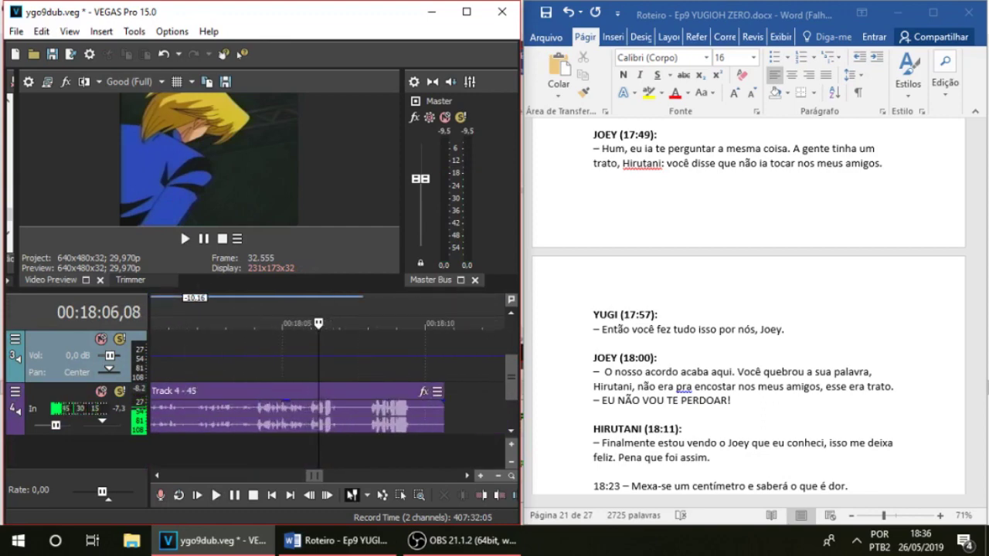
{"action": "scroll", "coordinate": [430, 364], "scroll_direction": "down", "scroll_amount": 2}
{"action": "key", "text": "space"}
{"action": "key", "text": "Up"}
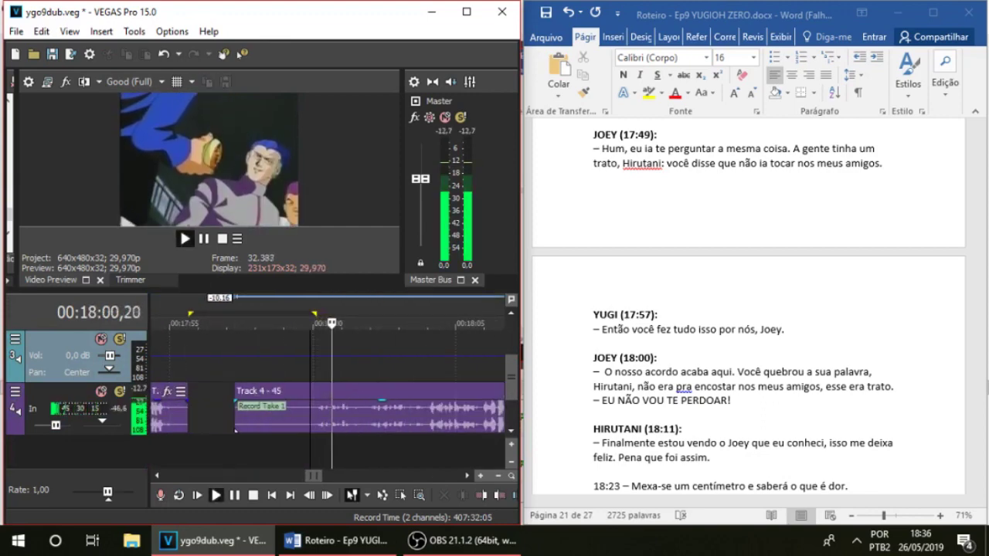
{"action": "key", "text": "Down"}
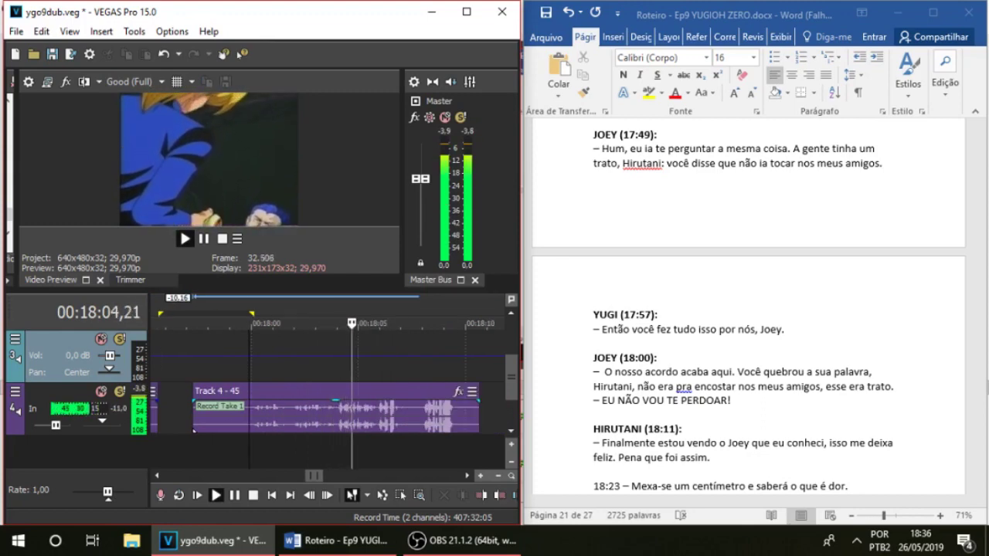
{"action": "left_click", "coordinate": [394, 418]}
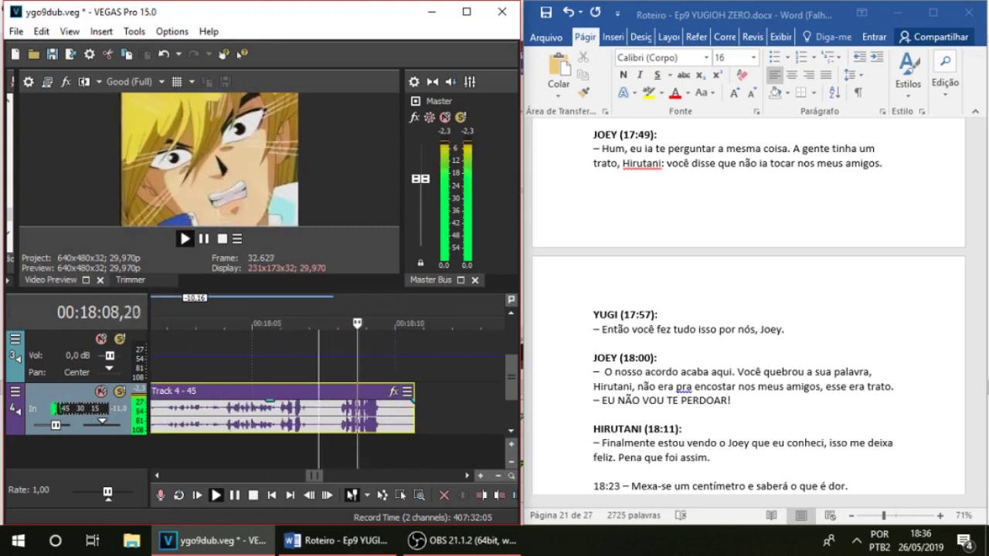
{"action": "key", "text": "space"}
{"action": "left_click", "coordinate": [348, 417]}
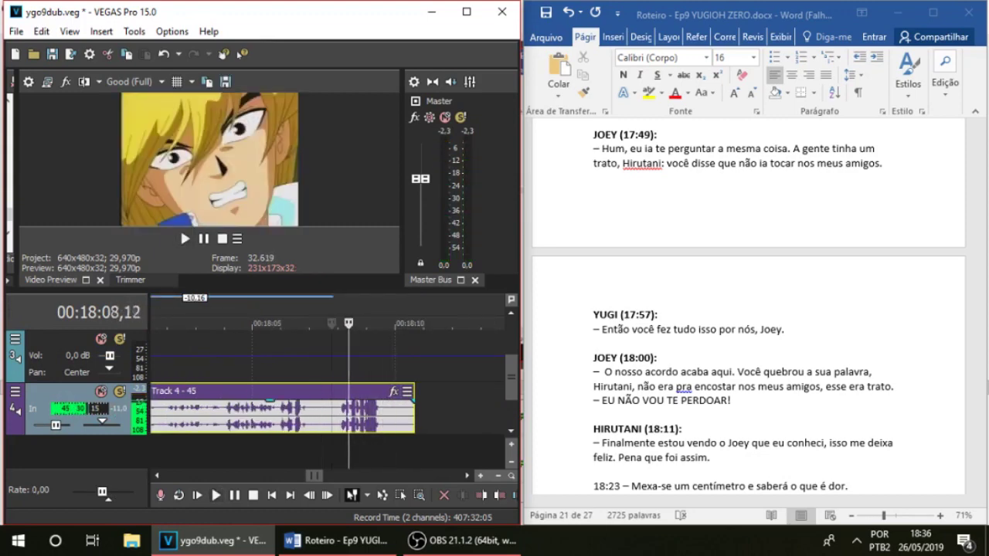
{"action": "left_click", "coordinate": [332, 417]}
{"action": "scroll", "coordinate": [332, 417], "scroll_direction": "down", "scroll_amount": 1}
{"action": "key", "text": "Up"}
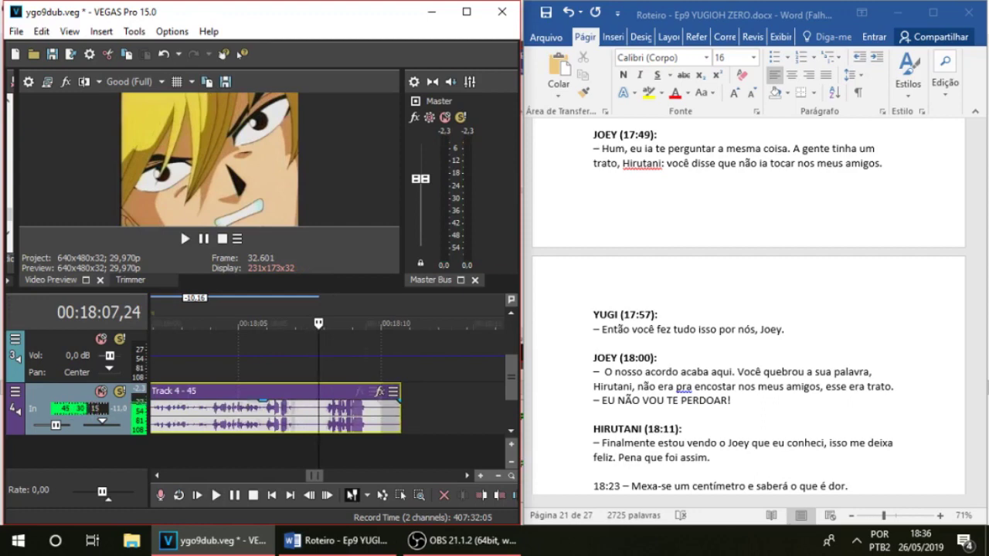
{"action": "key", "text": "Down"}
Delete the reviewed take, try a fresh one of the same line from 17:57,08, and discard that as well
{"action": "left_click", "coordinate": [206, 421]}
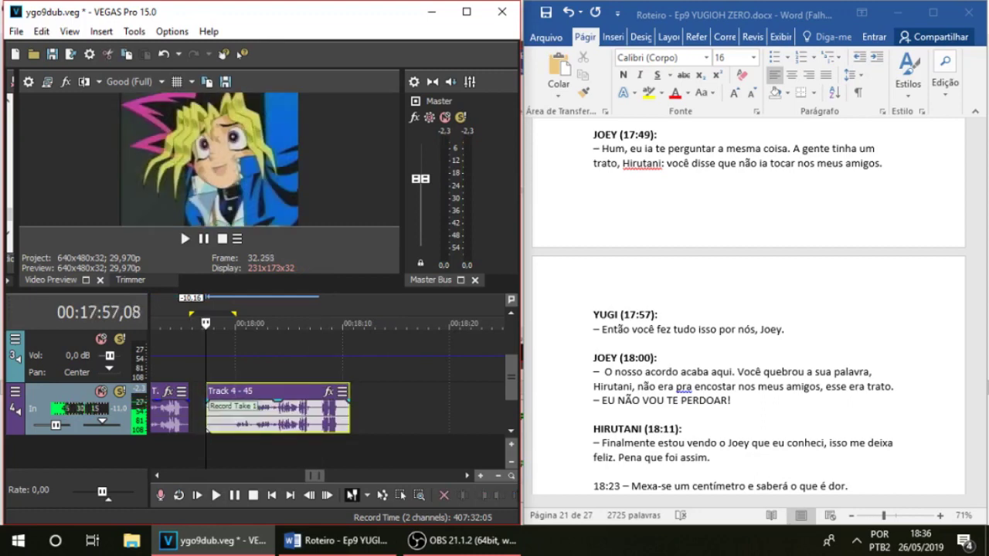
{"action": "key", "text": "Delete"}
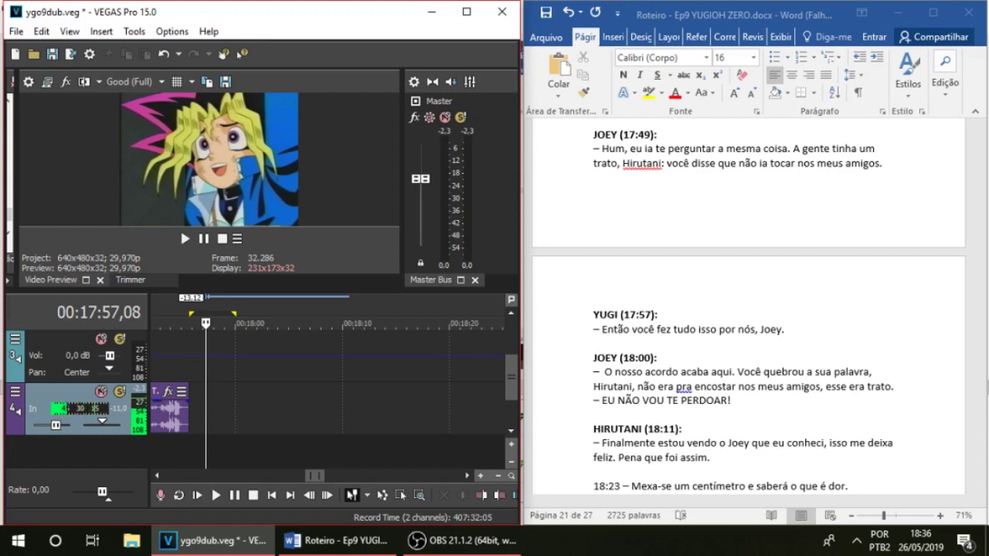
{"action": "left_click", "coordinate": [184, 238]}
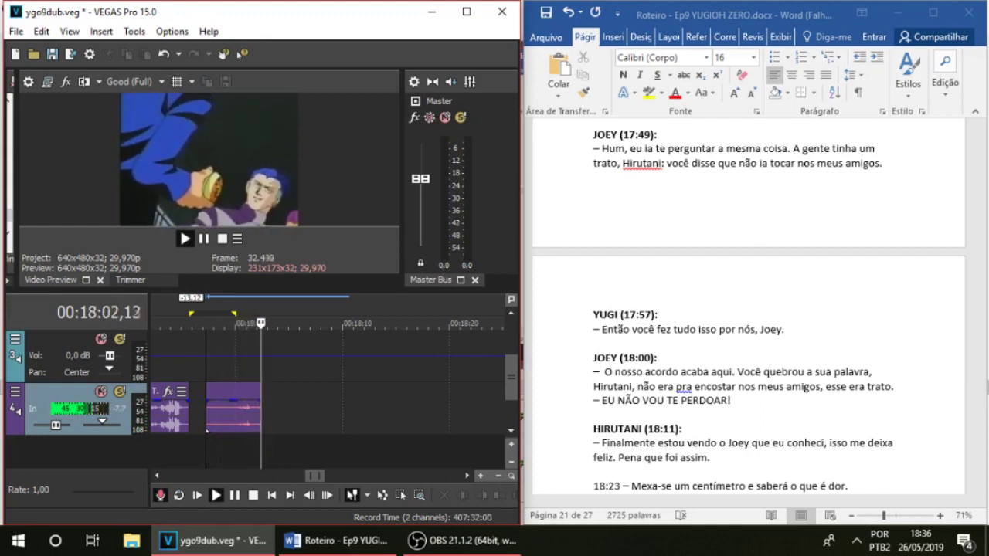
{"action": "key", "text": "space"}
{"action": "key", "text": "Delete"}
Lower the gain of the original episode audio on track 2 and listen to Joey's line from 17:57,08
{"action": "left_click_drag", "start_coordinate": [511, 377], "coordinate": [511, 360]}
{"action": "left_click_drag", "start_coordinate": [325, 380], "coordinate": [325, 380]}
{"action": "key", "text": "space"}
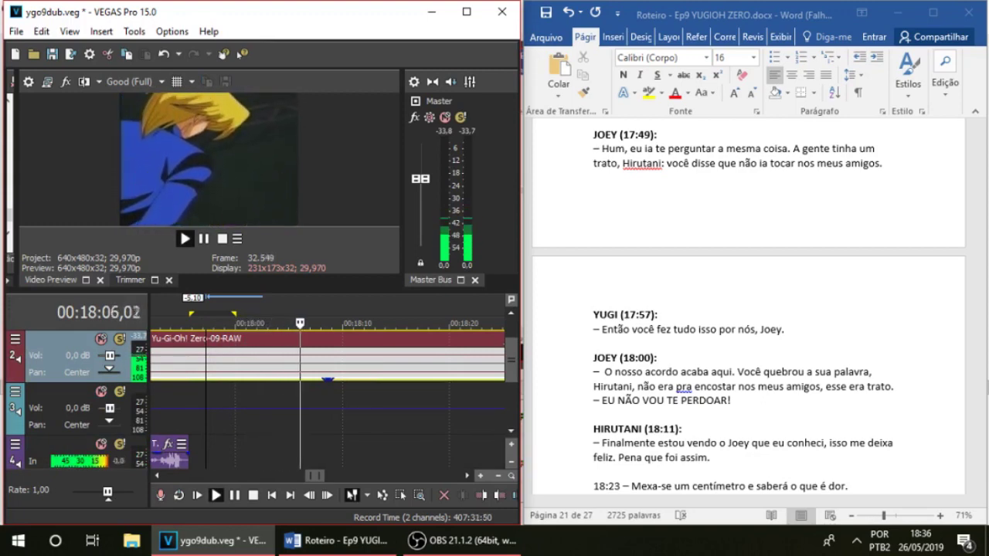
{"action": "key", "text": "space"}
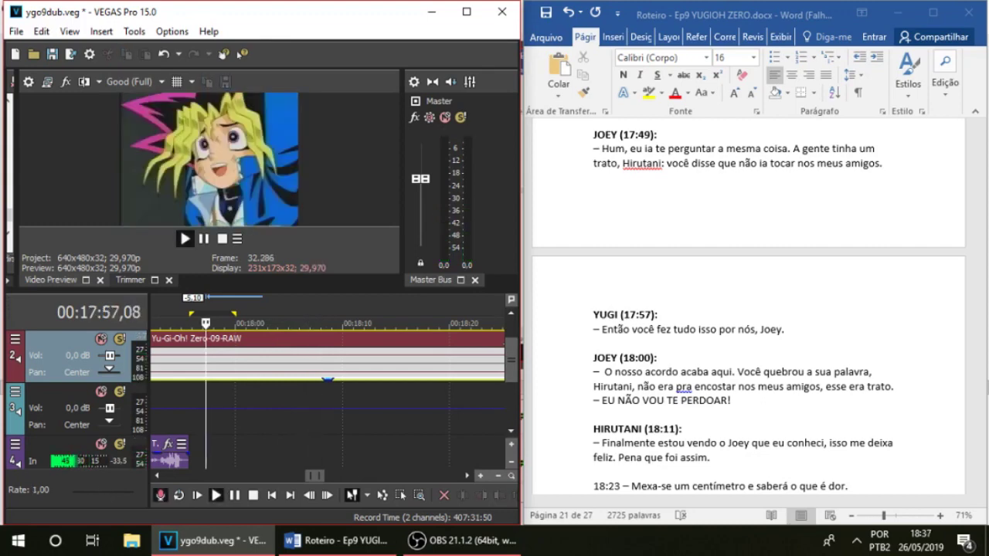
Record a full take of Joey's 18:00 line on track 4 from 17:57,08 over the lowered original audio
{"action": "key", "text": "space"}
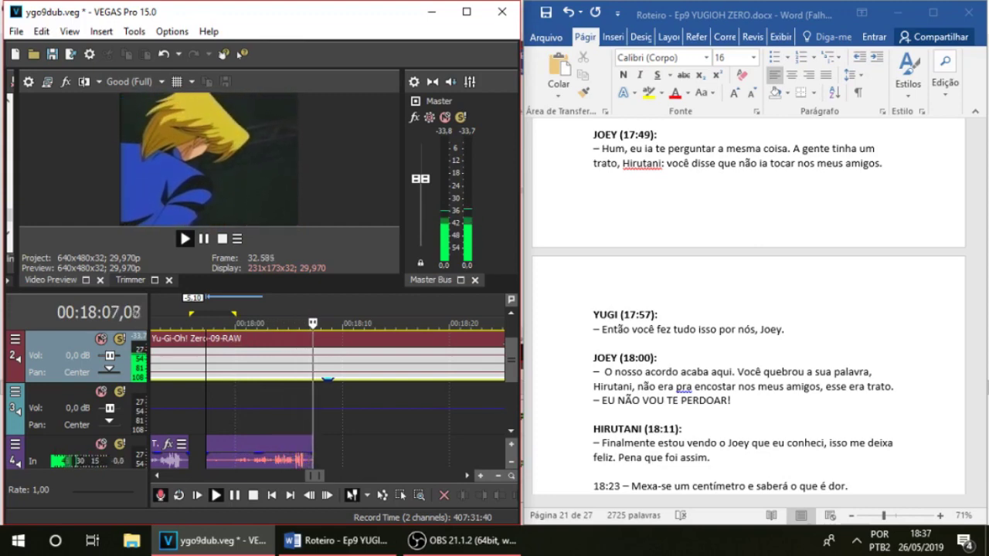
{"action": "key", "text": "space"}
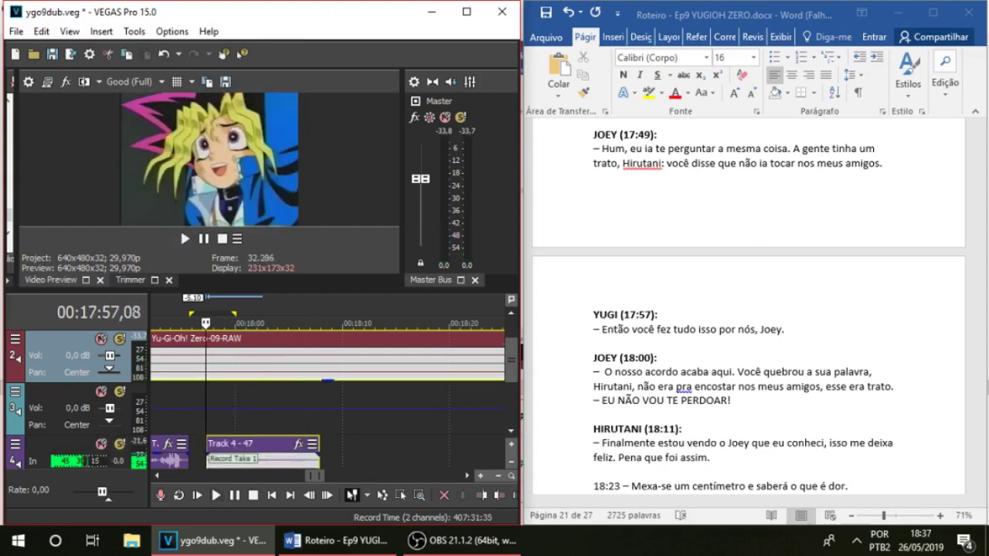
{"action": "key", "text": "space"}
{"action": "key", "text": "space"}
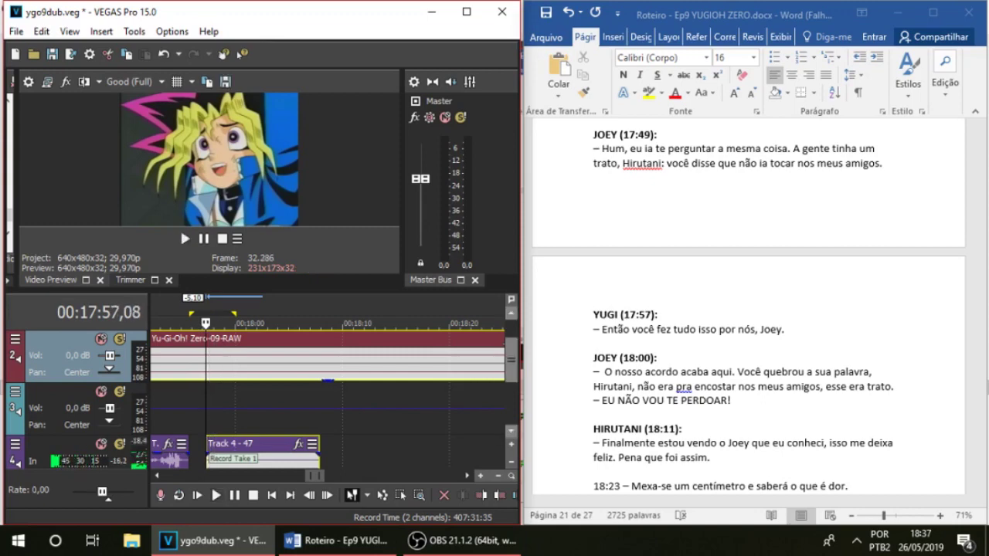
Play back the recorded take on track 4 from around 18:00 and check its timing against the scene
{"action": "scroll", "coordinate": [328, 399], "scroll_direction": "down", "scroll_amount": 1}
{"action": "left_click", "coordinate": [229, 417]}
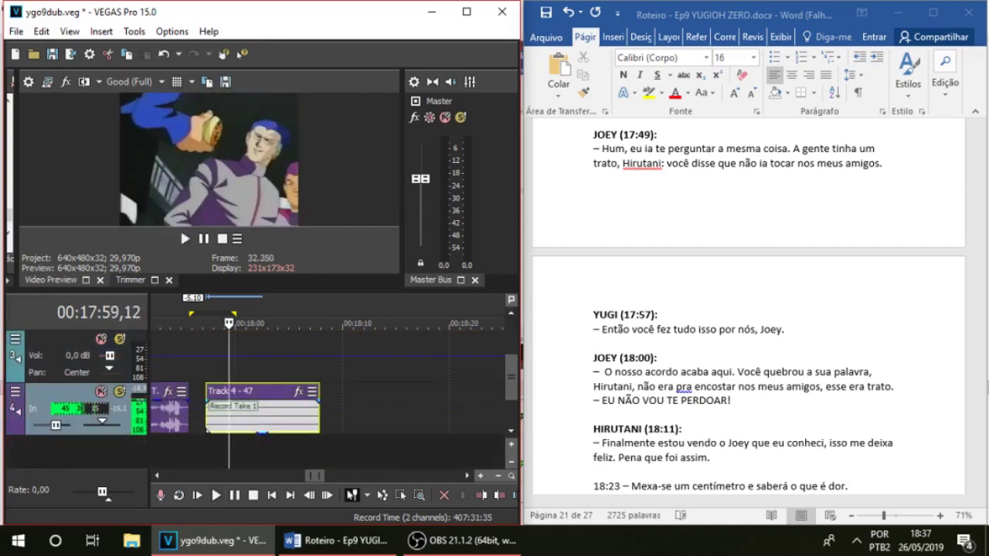
{"action": "key", "text": "space"}
{"action": "mouse_move", "coordinate": [309, 324]}
{"action": "left_mouse_down"}
{"action": "mouse_move", "coordinate": [249, 324]}
{"action": "mouse_move", "coordinate": [299, 324]}
{"action": "left_mouse_up"}
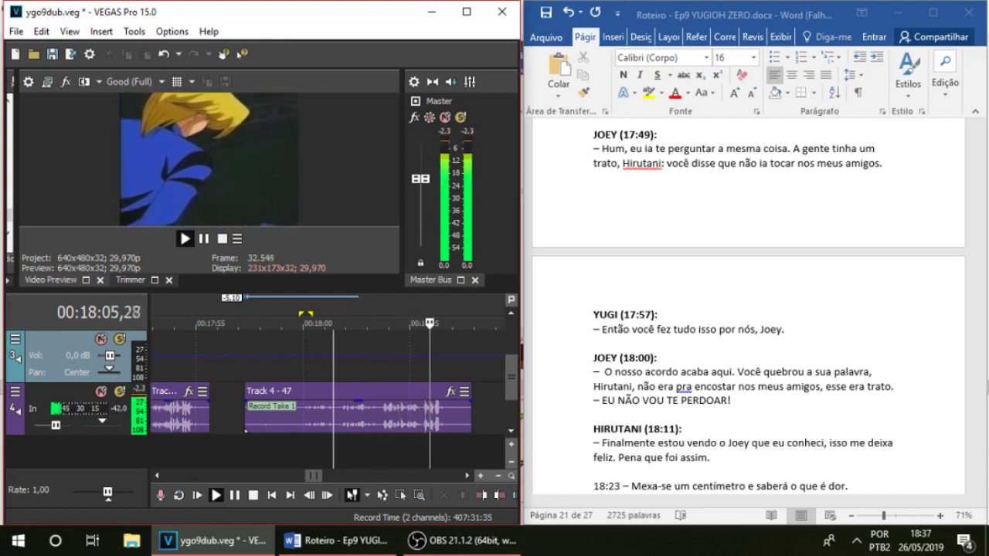
{"action": "key", "text": "space"}
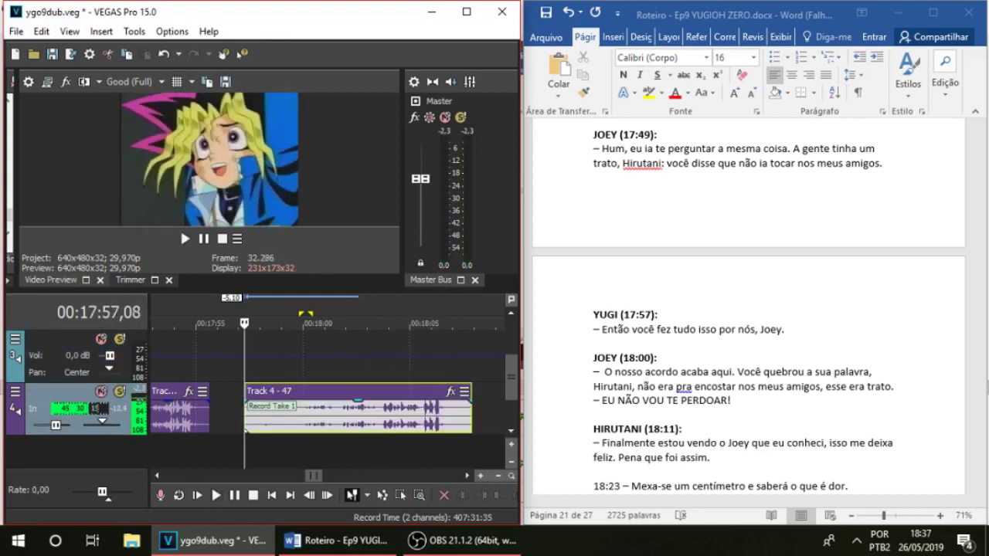
Delete the reviewed take, try three more takes of Joey's 18:00 line from 17:57,08 and discard each one
{"action": "key", "text": "Delete"}
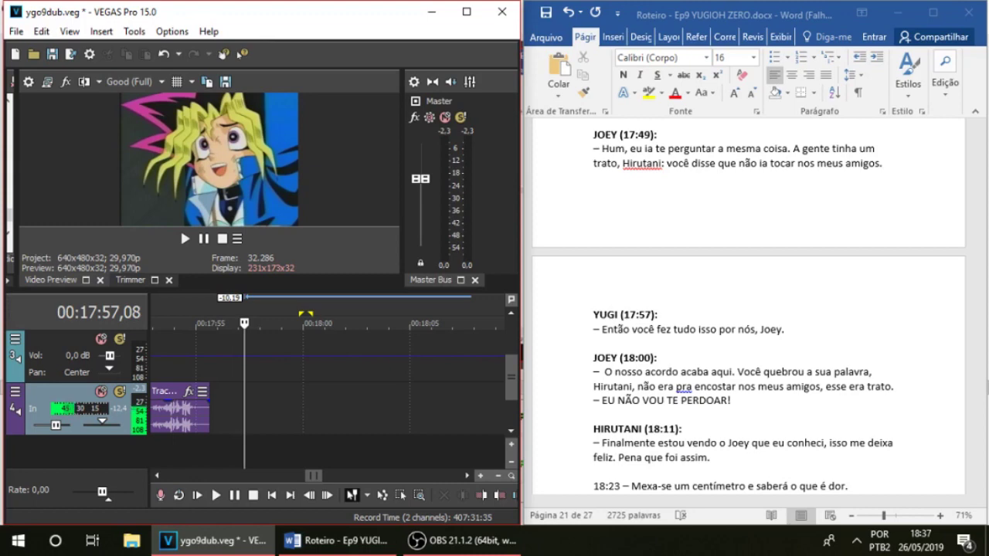
{"action": "key", "text": "ctrl+r"}
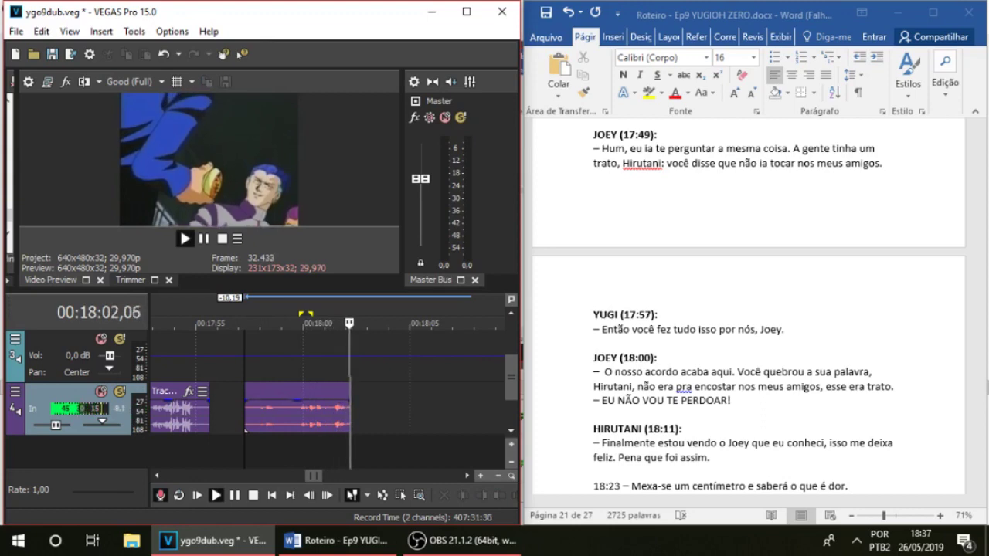
{"action": "key", "text": "space"}
{"action": "key", "text": "Delete"}
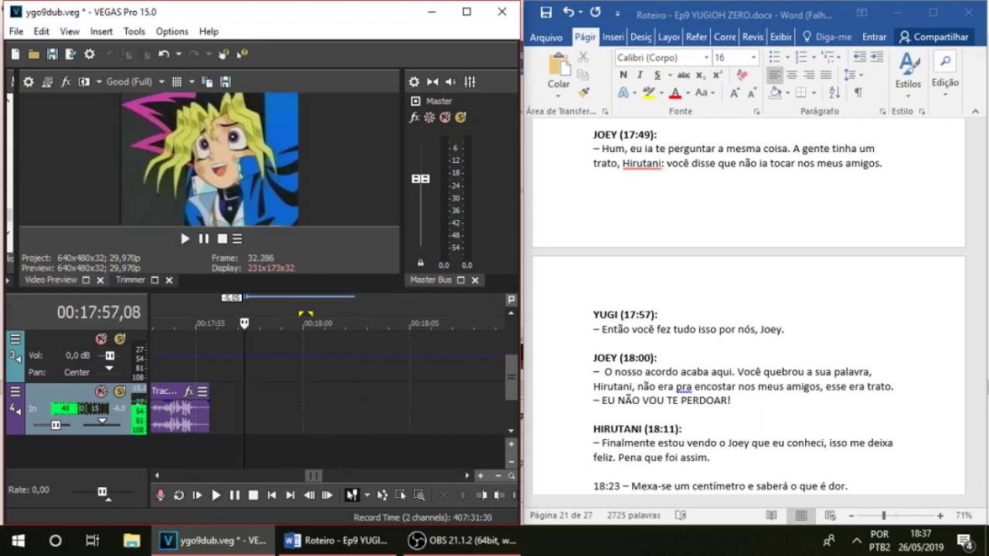
{"action": "key", "text": "ctrl+r"}
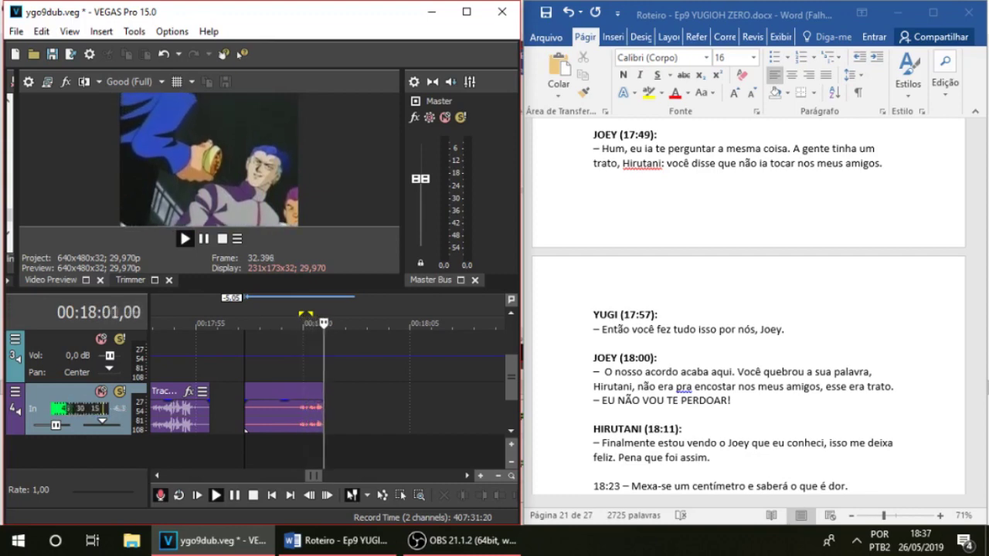
{"action": "key", "text": "space"}
{"action": "key", "text": "Delete"}
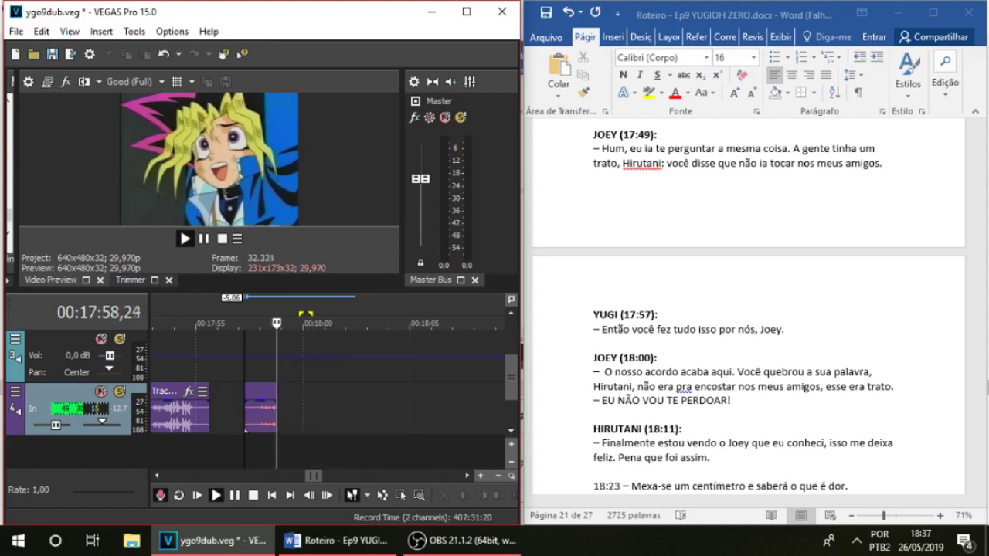
{"action": "key", "text": "space"}
{"action": "key", "text": "Delete"}
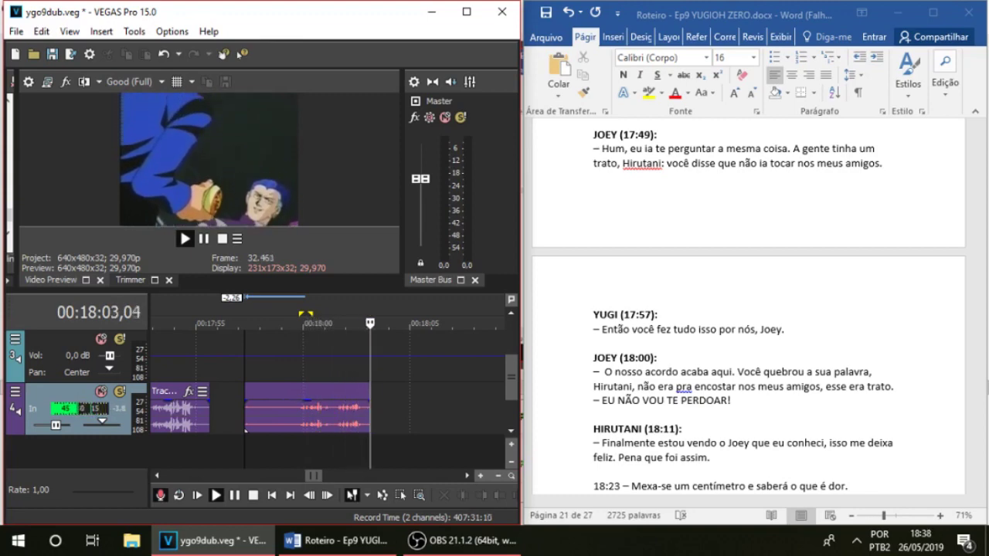
Discard the running take and make further brief attempts at Joey's 18:00 line from 17:57,08
{"action": "key", "text": "space"}
{"action": "key", "text": "Delete"}
{"action": "key", "text": "ctrl+r"}
{"action": "key", "text": "space"}
{"action": "key", "text": "space"}
{"action": "key", "text": "Delete"}
{"action": "key", "text": "ctrl+r"}
{"action": "key", "text": "space"}
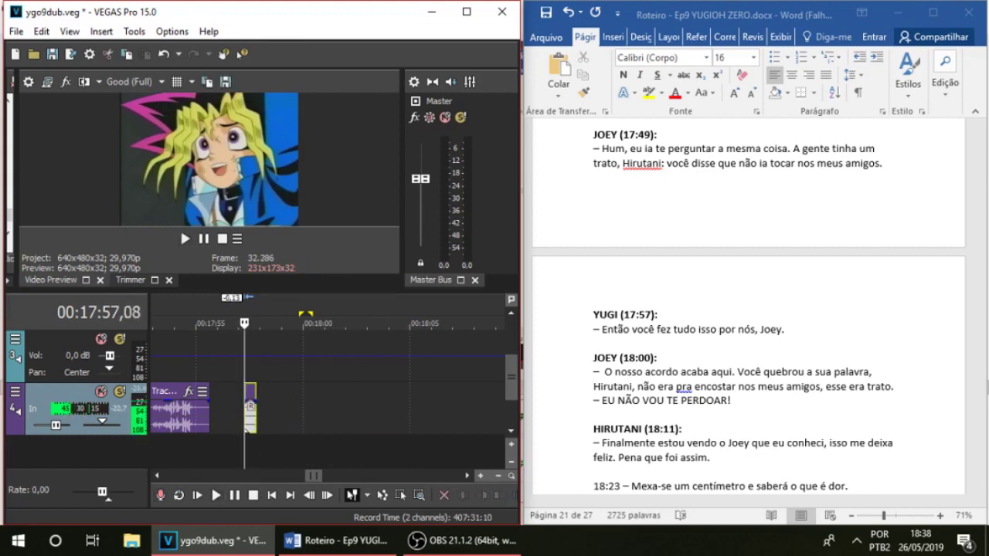
Set the original audio's gain on track 2 to -20.4 dB, remove the leftover short take, and listen from 17:57,05
{"action": "left_click_drag", "start_coordinate": [510, 377], "coordinate": [511, 360]}
{"action": "left_click", "coordinate": [309, 378]}
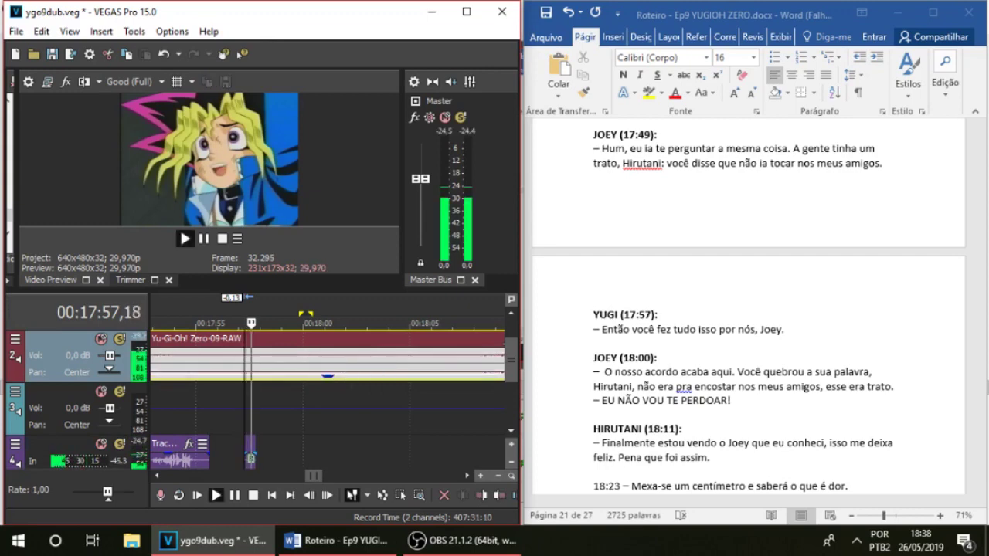
{"action": "key", "text": "space"}
{"action": "key", "text": "space"}
{"action": "left_click", "coordinate": [303, 376]}
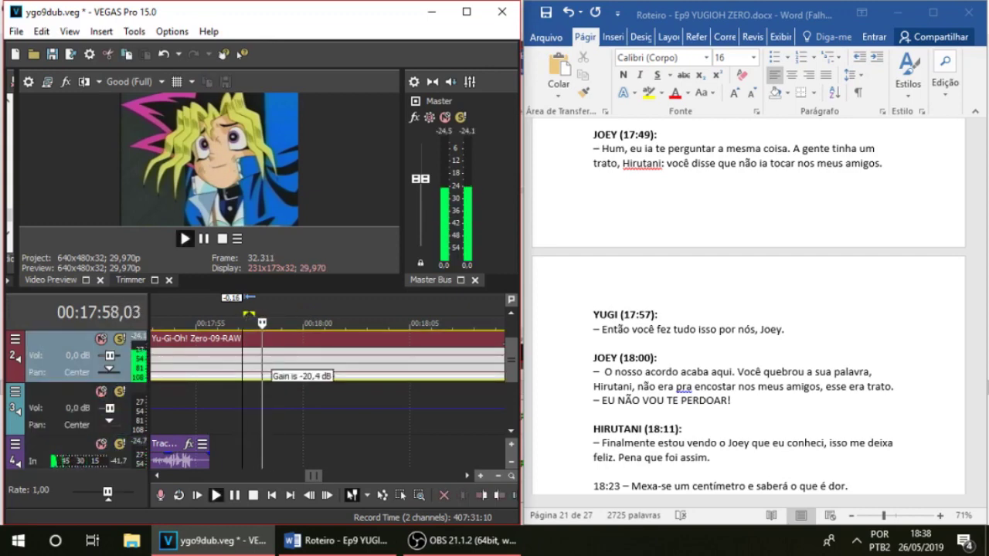
{"action": "key", "text": "space"}
{"action": "key", "text": "space"}
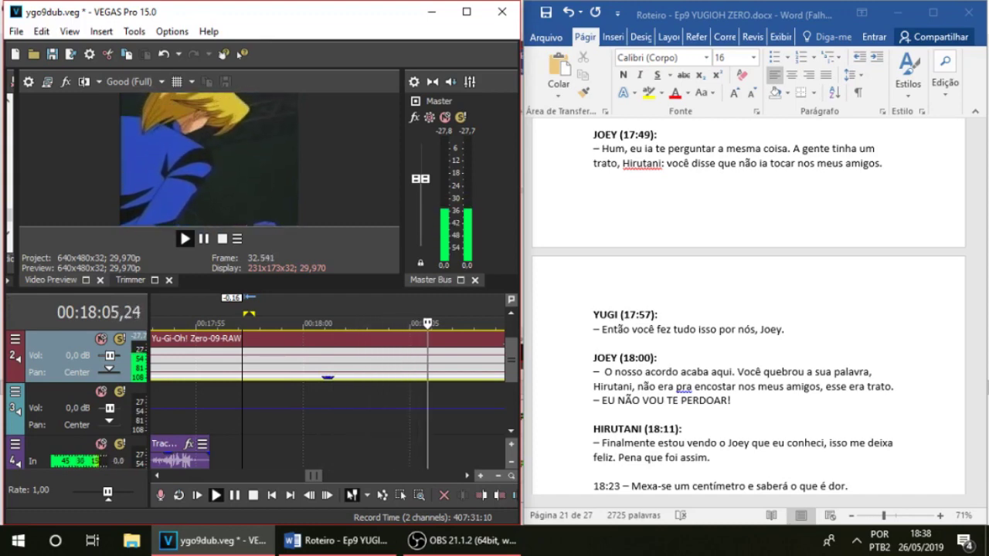
{"action": "key", "text": "space"}
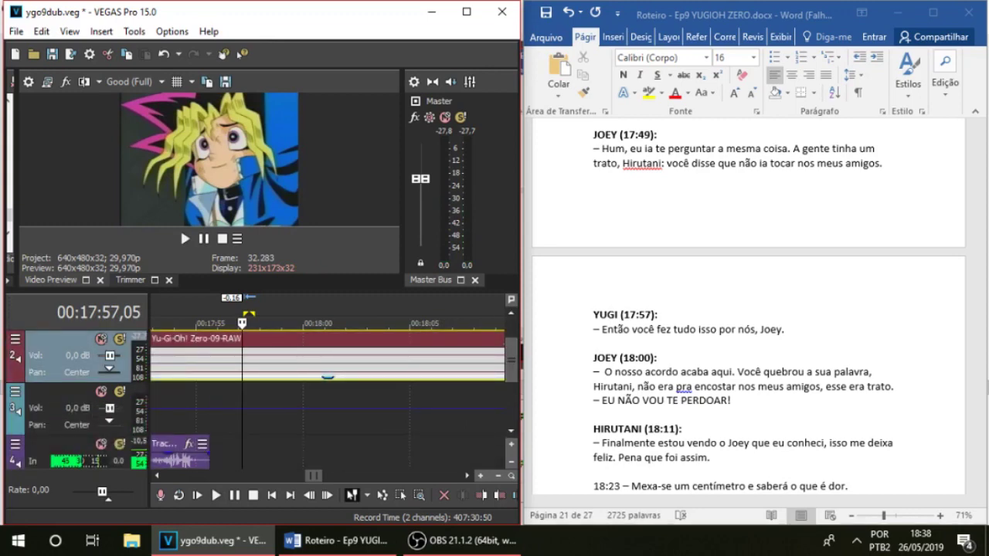
Record a full take of Joey's 18:00 line from 17:57,05 and mute track 2 to hear the take alone
{"action": "key", "text": "ctrl+r"}
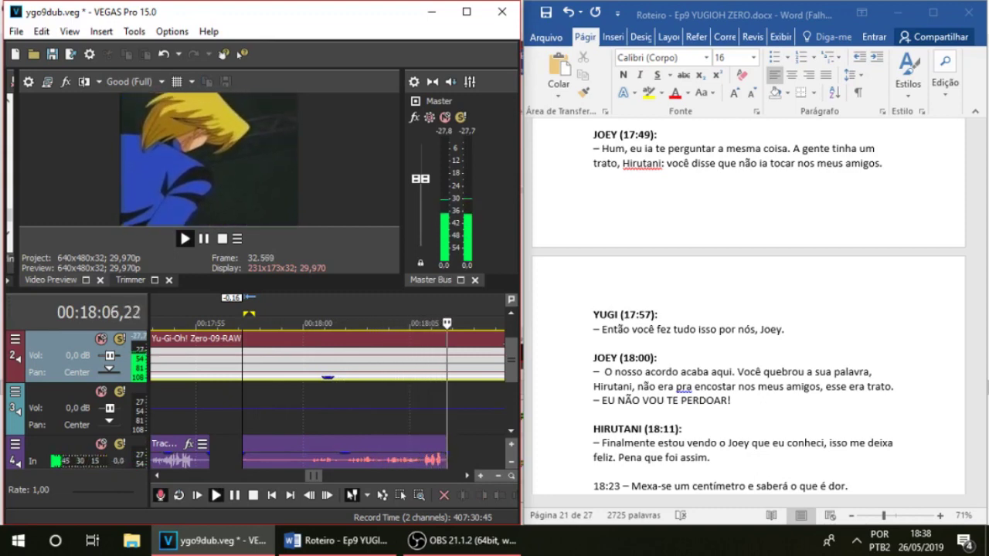
{"action": "key", "text": "space"}
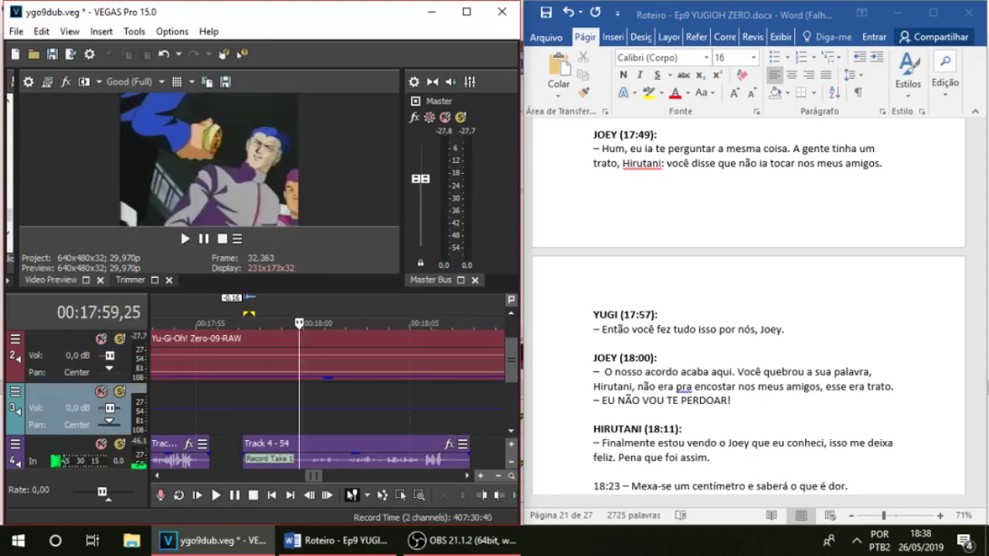
{"action": "left_click", "coordinate": [102, 339]}
{"action": "key", "text": "space"}
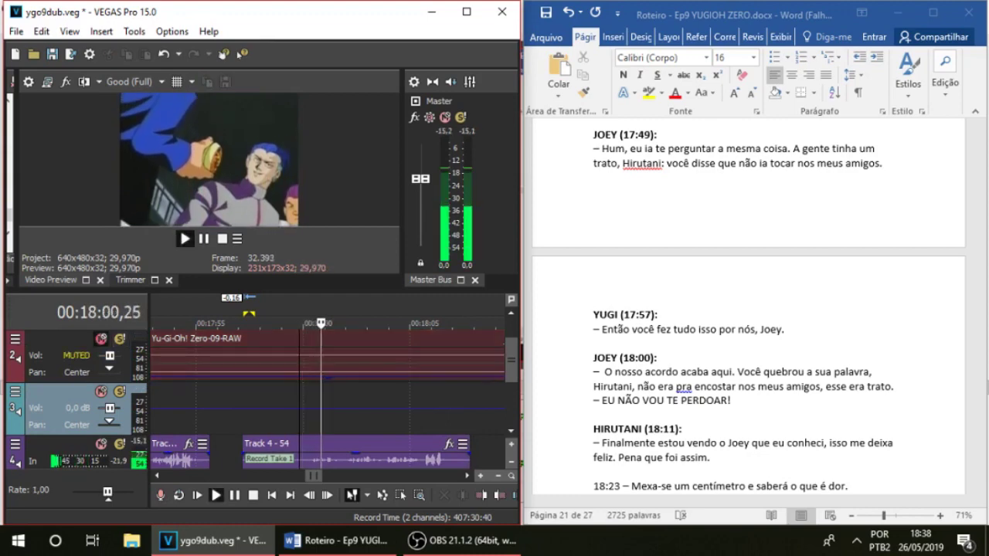
Replay the middle of the take from around 18:04 to judge the delivery before the final shout
{"action": "left_click", "coordinate": [458, 458]}
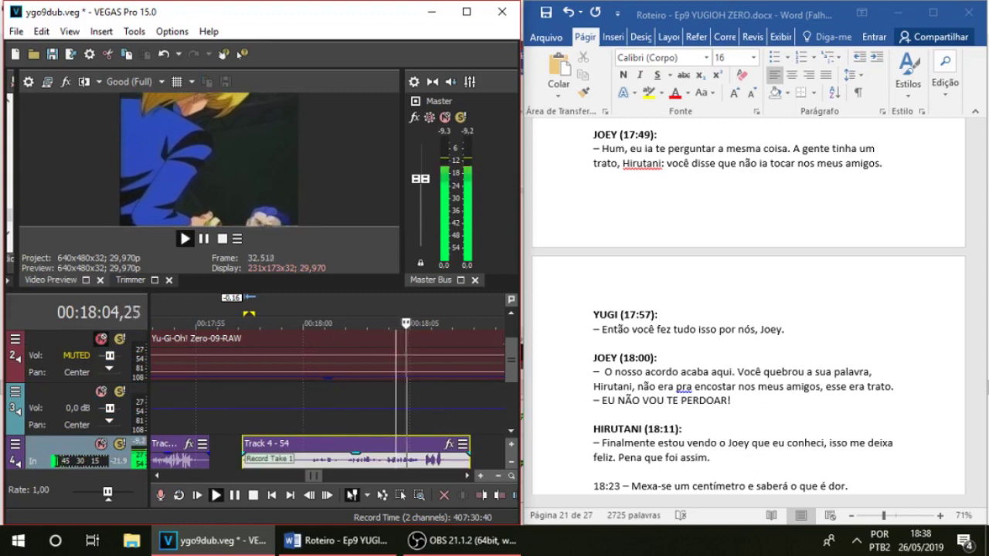
{"action": "key", "text": "space"}
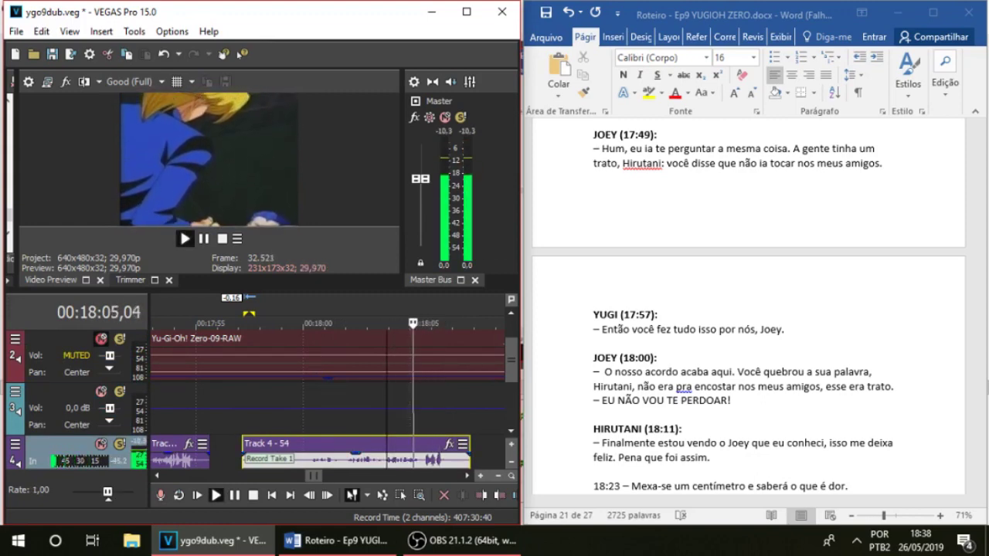
{"action": "left_click_drag", "start_coordinate": [404, 409], "coordinate": [380, 410]}
{"action": "left_click", "coordinate": [390, 409]}
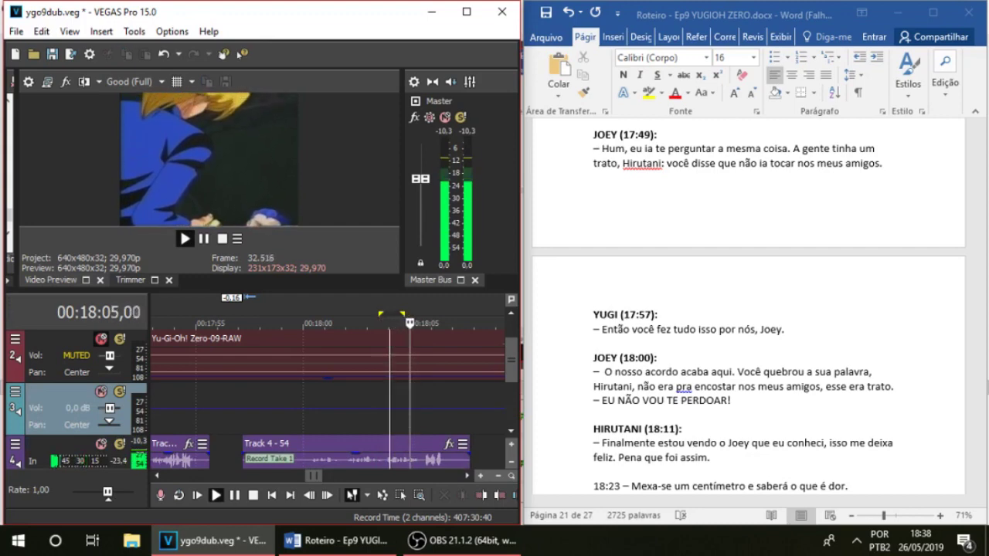
{"action": "key", "text": "space"}
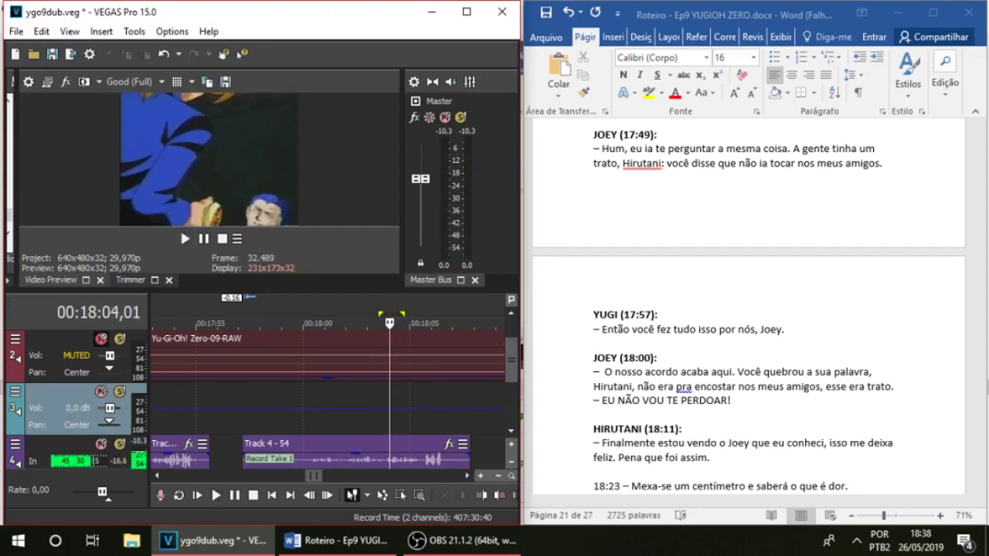
Delete the reviewed take, record another from 17:57,05, listen to its opening and discard it too
{"action": "double_click", "coordinate": [309, 457]}
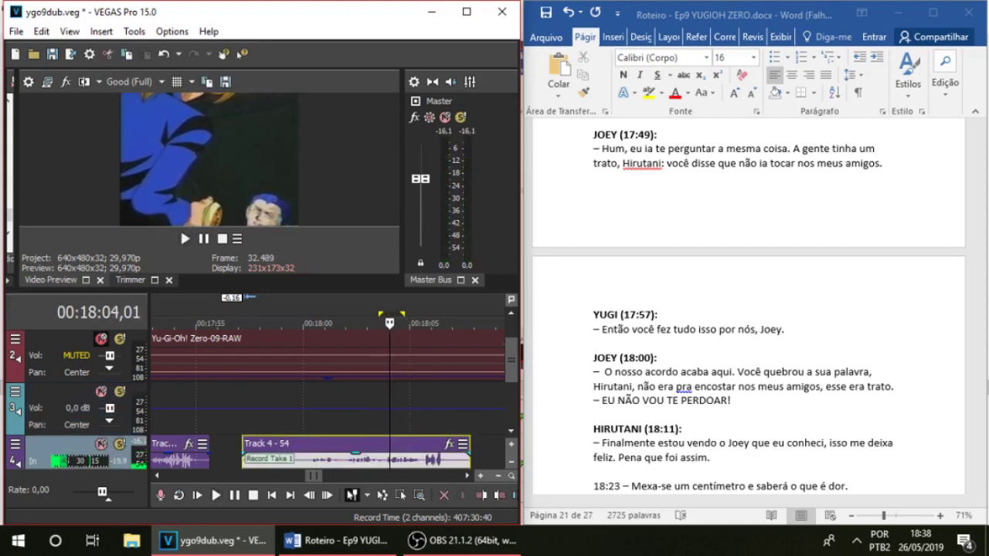
{"action": "key", "text": "Delete"}
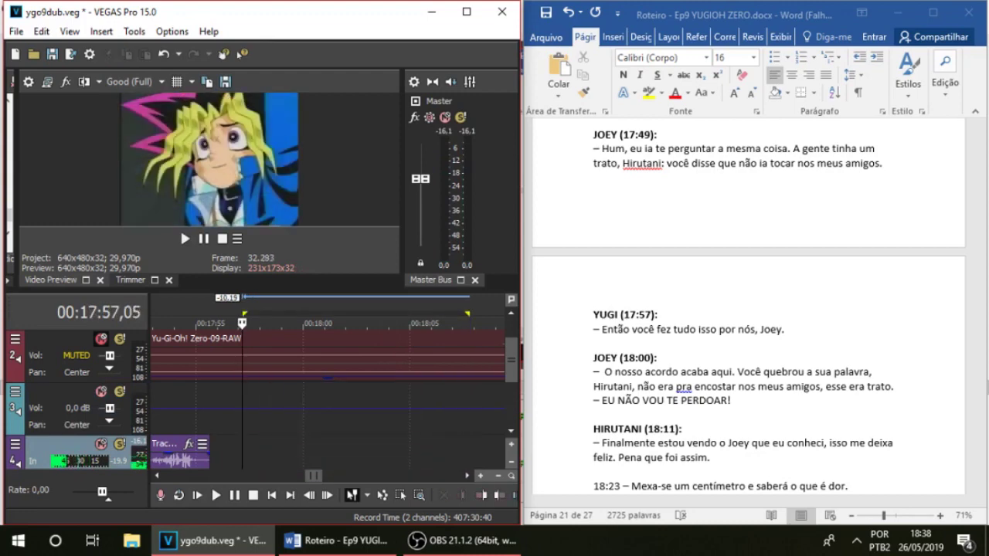
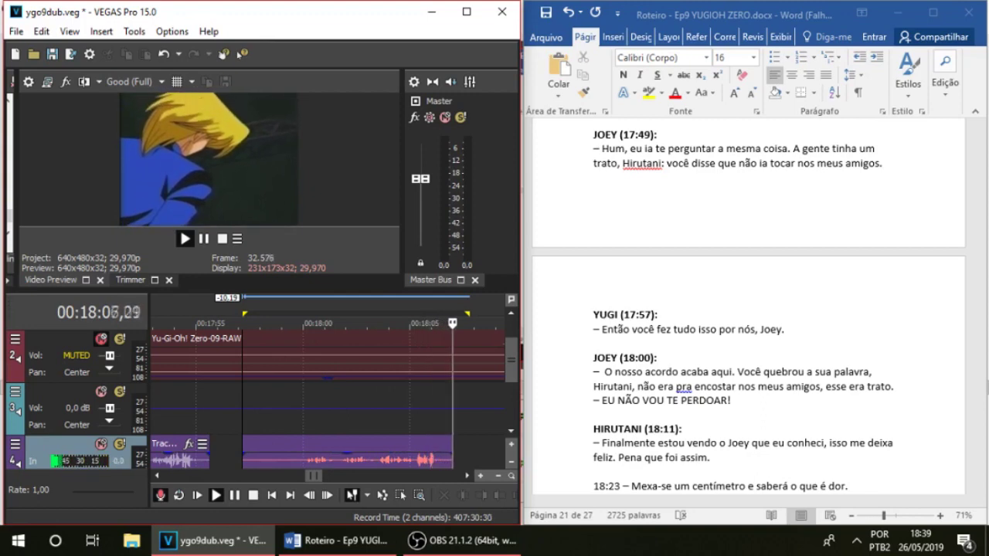
{"action": "key", "text": "space"}
{"action": "left_click", "coordinate": [290, 411]}
{"action": "key", "text": "space"}
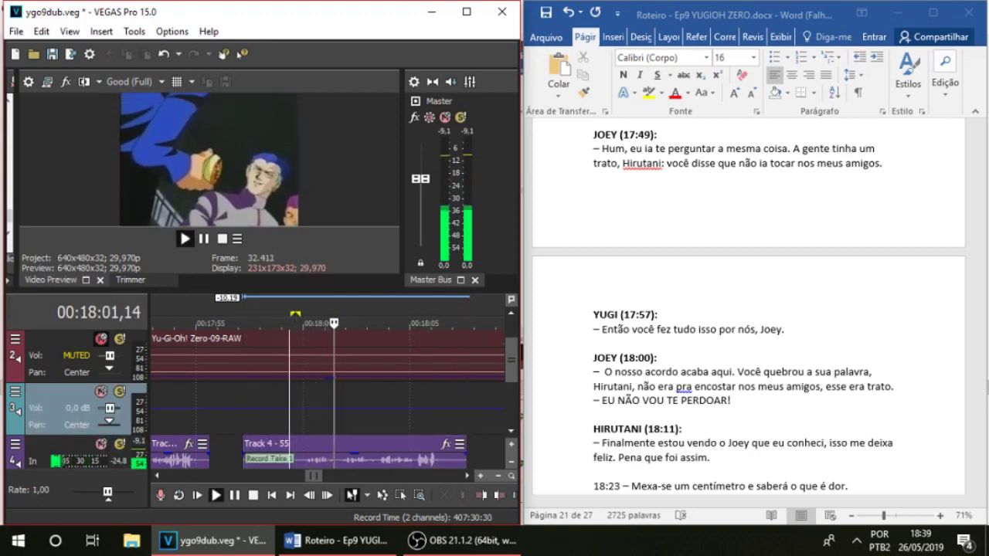
{"action": "key", "text": "space"}
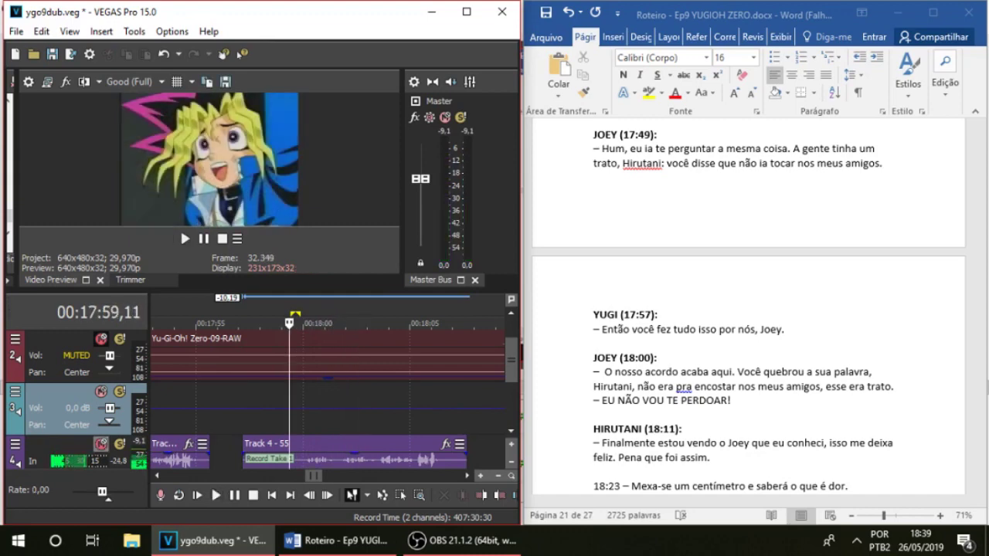
{"action": "left_click", "coordinate": [249, 453]}
{"action": "key", "text": "Delete"}
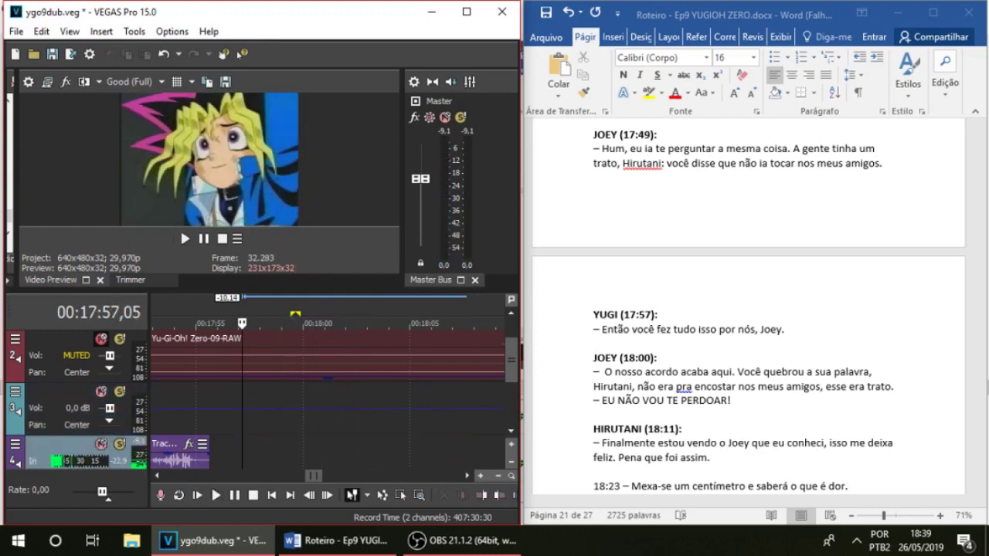
Record a new full take of Joey's 18:00 line on track 4 from 17:57,05 with the original audio muted
{"action": "key", "text": "ctrl+r"}
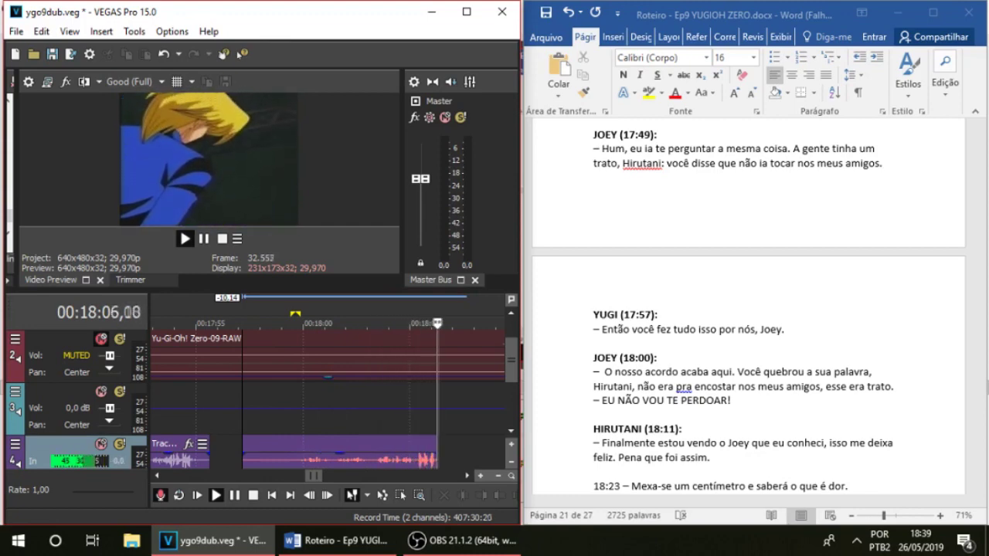
{"action": "key", "text": "space"}
Shift the new take on track 4 12 frames later, trim its silent start, and play it back from about 18:00
{"action": "left_click_drag", "start_coordinate": [276, 413], "coordinate": [298, 414]}
{"action": "left_click", "coordinate": [294, 413]}
{"action": "key", "text": "space"}
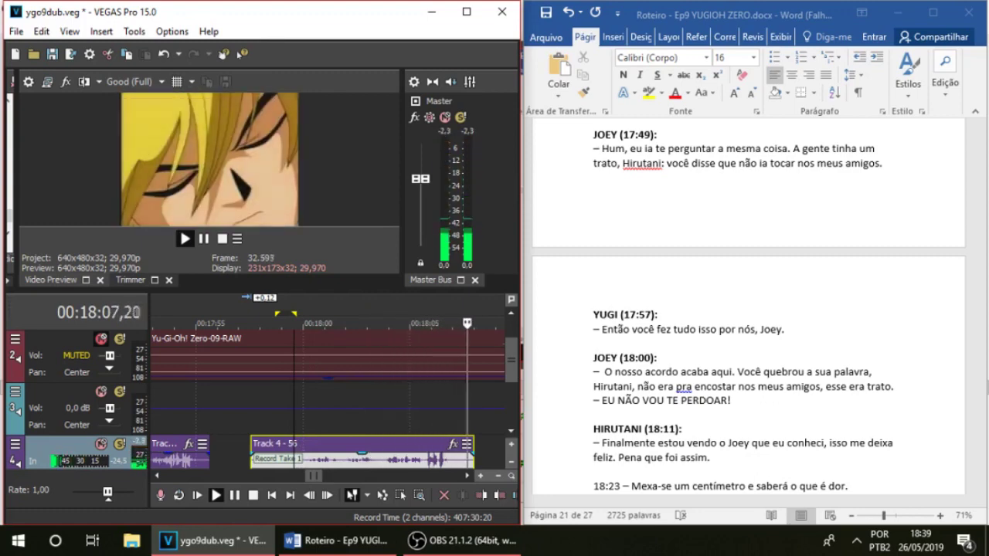
{"action": "left_click", "coordinate": [186, 238]}
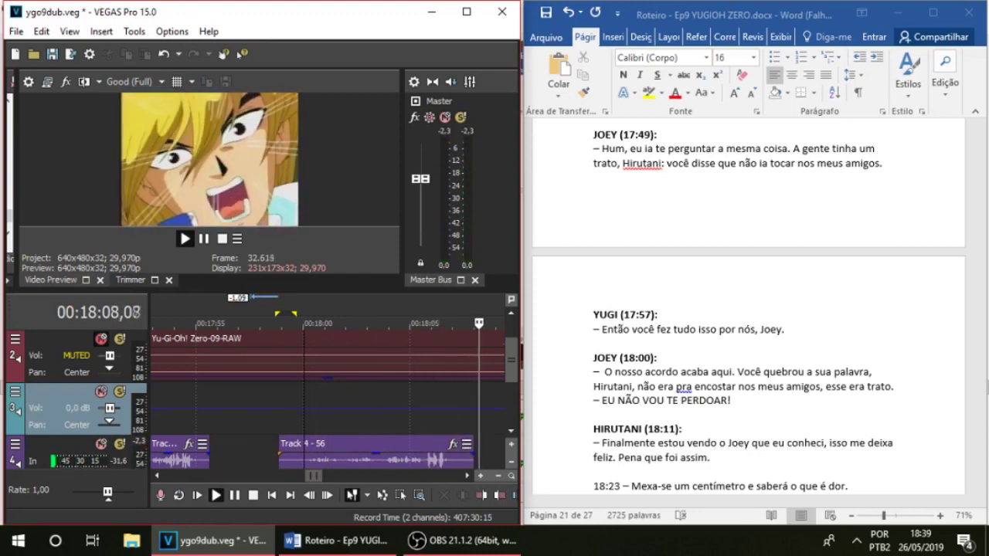
Stop playback and trim the end of the 18:00 take on track 4 to 18:07,18
{"action": "key", "text": "space"}
{"action": "scroll", "coordinate": [332, 399], "scroll_direction": "down", "scroll_amount": 1}
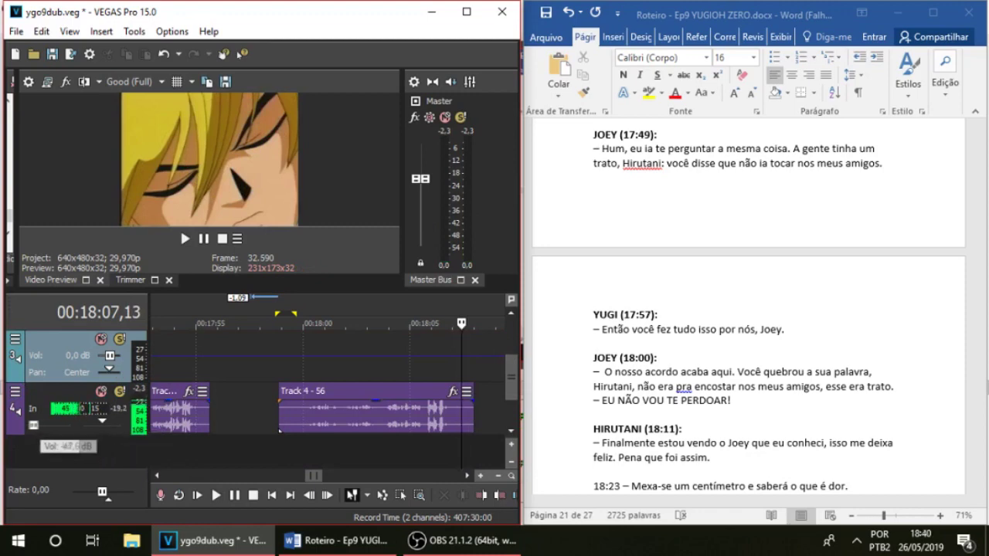
{"action": "left_click", "coordinate": [281, 428]}
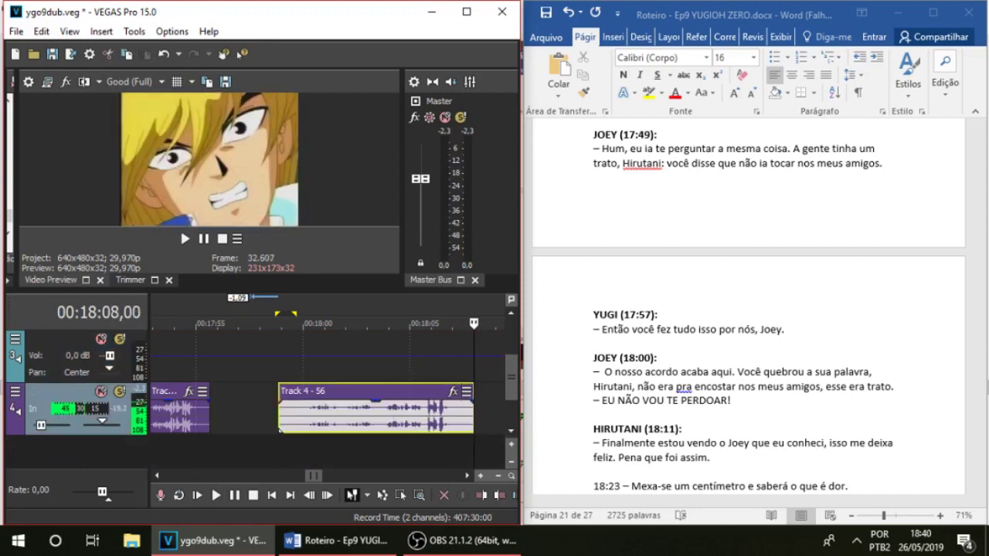
{"action": "left_click", "coordinate": [468, 418]}
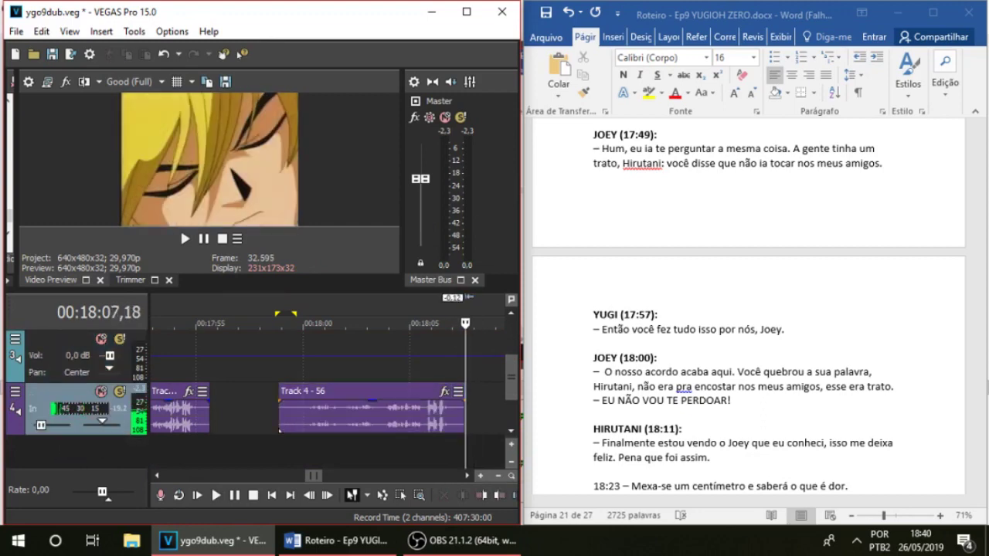
Record the shout "EU NÃO VOU TE PERDOAR!" on track 4 from 18:07,18, restarting once from the same point
{"action": "key", "text": "ctrl+r"}
{"action": "key", "text": "space"}
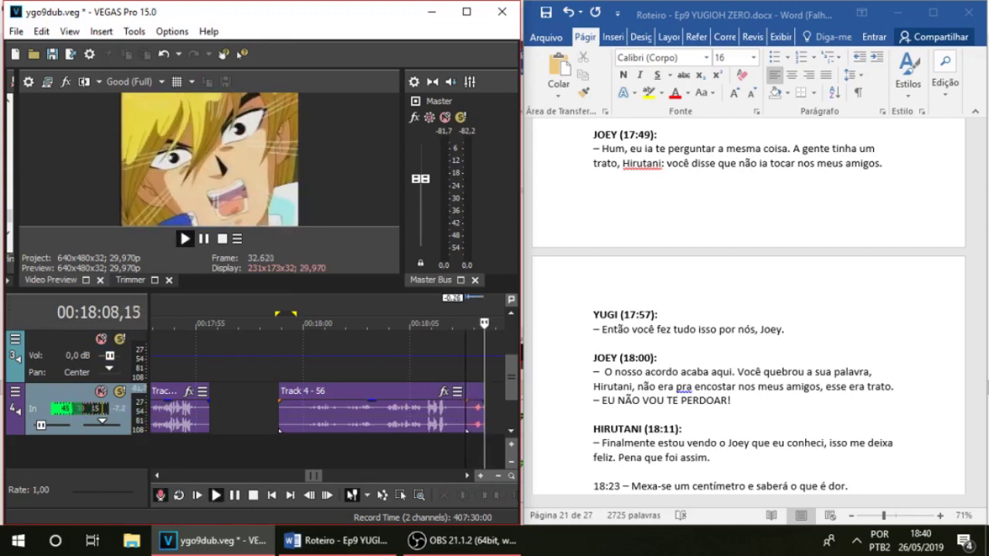
{"action": "key", "text": "space"}
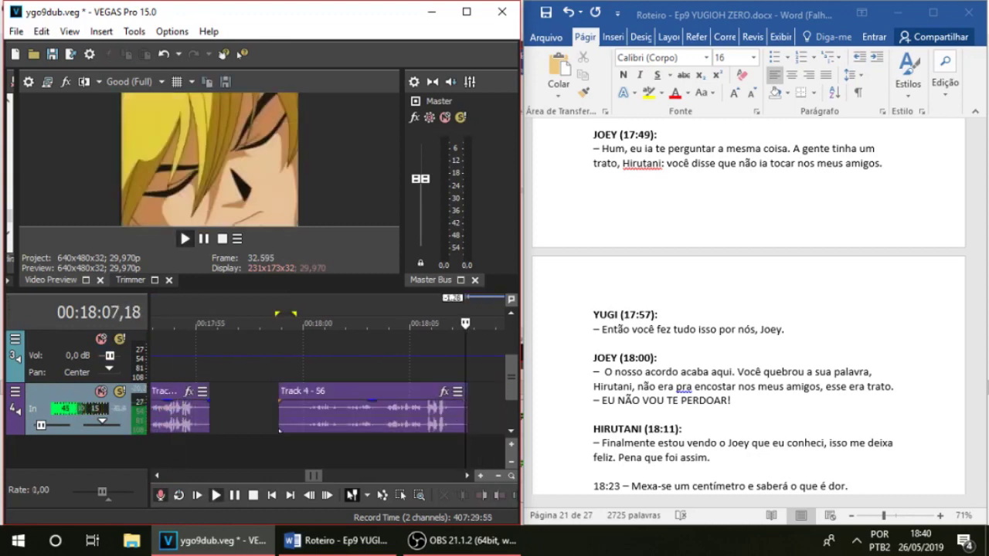
{"action": "key", "text": "ctrl+r"}
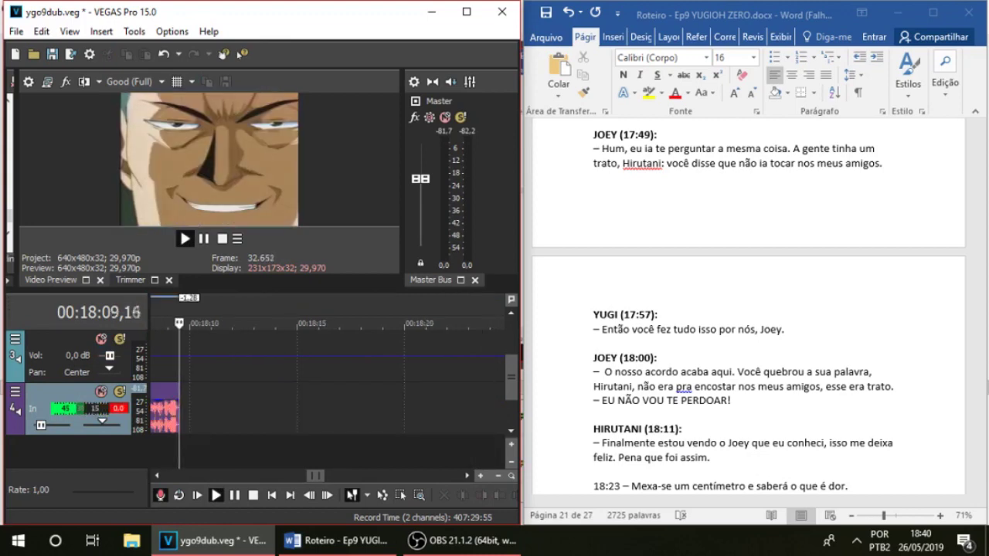
{"action": "key", "text": "space"}
Play back the separate shout take from 18:07,18 and again from 18:06,15, and delete it
{"action": "left_click_drag", "start_coordinate": [247, 323], "coordinate": [152, 322]}
{"action": "left_click", "coordinate": [215, 356]}
{"action": "scroll", "coordinate": [216, 357], "scroll_direction": "down", "scroll_amount": 4}
{"action": "left_click", "coordinate": [356, 357]}
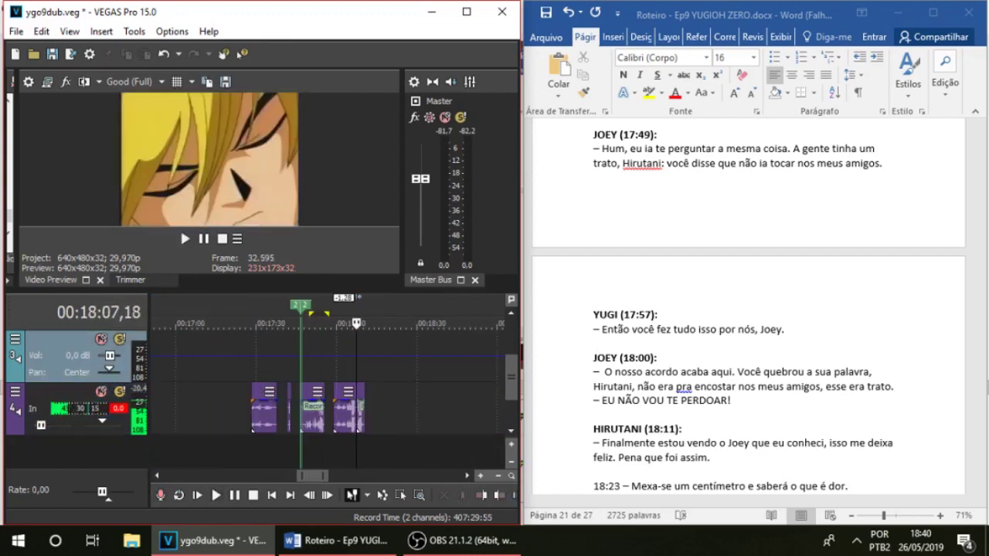
{"action": "left_click", "coordinate": [184, 238]}
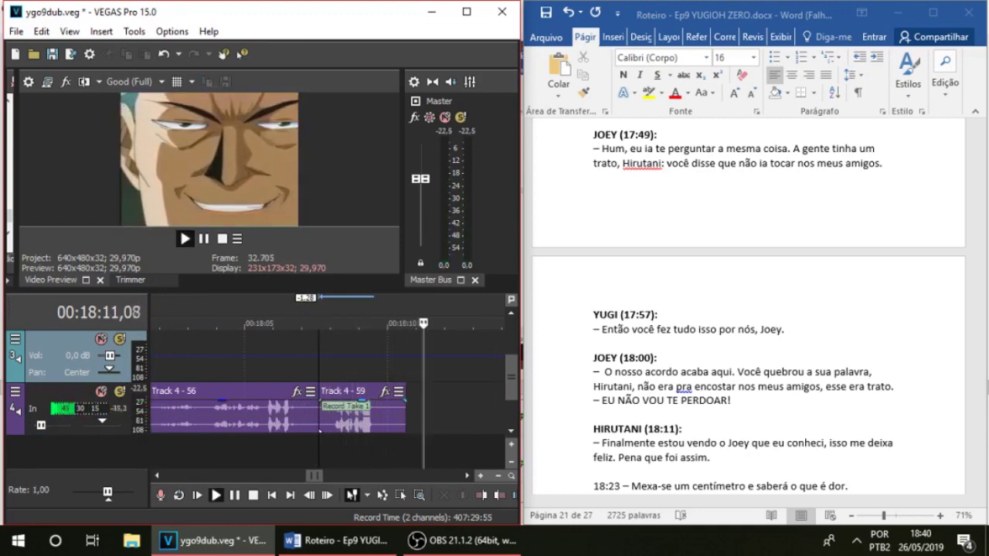
{"action": "key", "text": "space"}
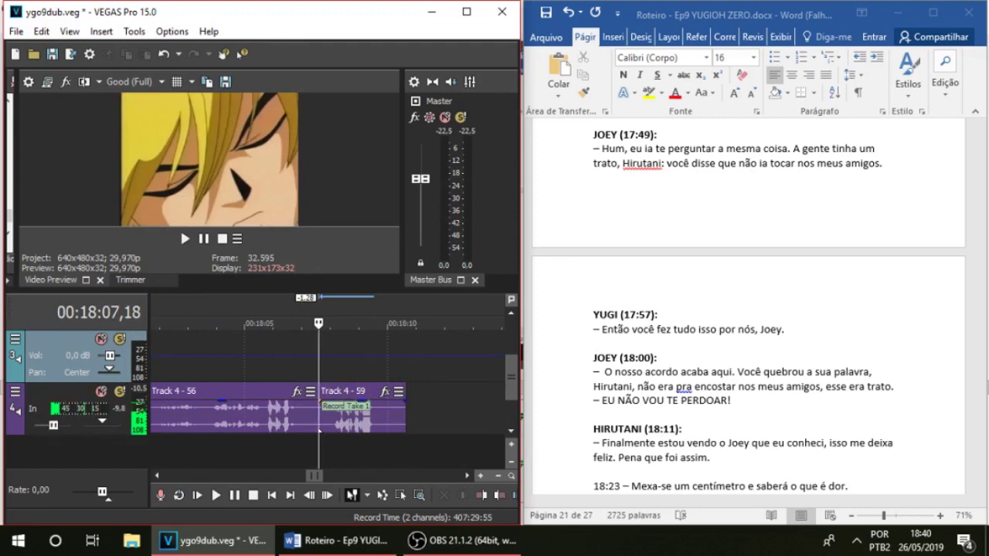
{"action": "key", "text": "space"}
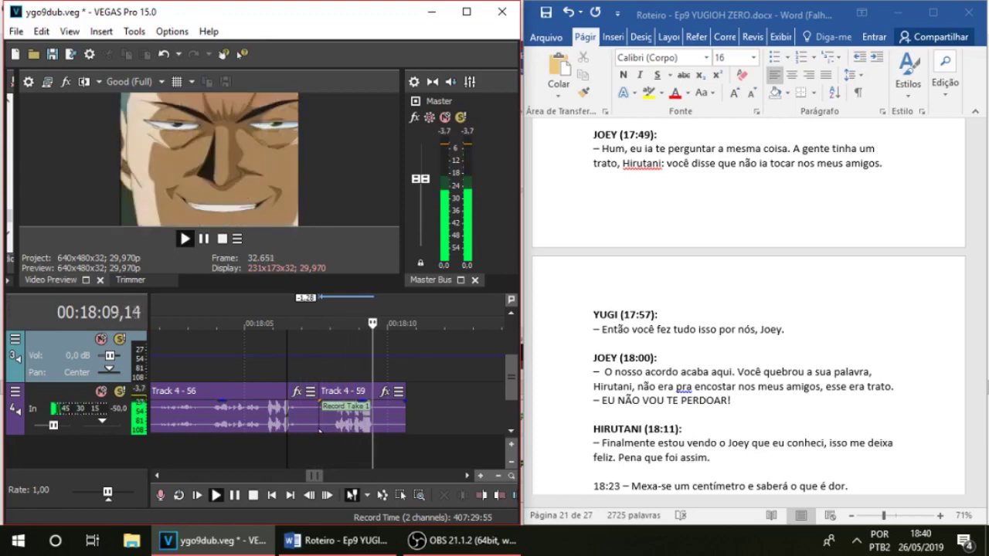
{"action": "key", "text": "space"}
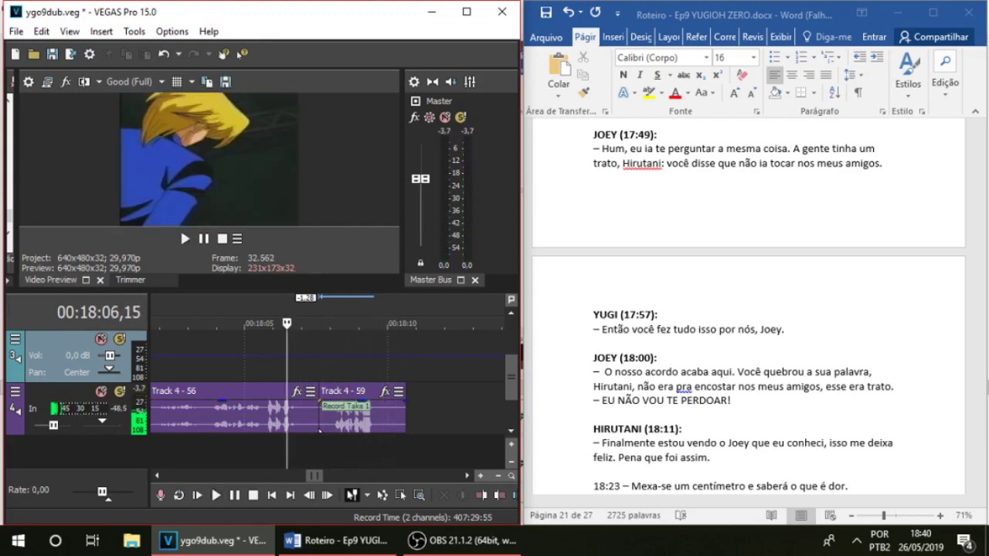
{"action": "left_click", "coordinate": [364, 409]}
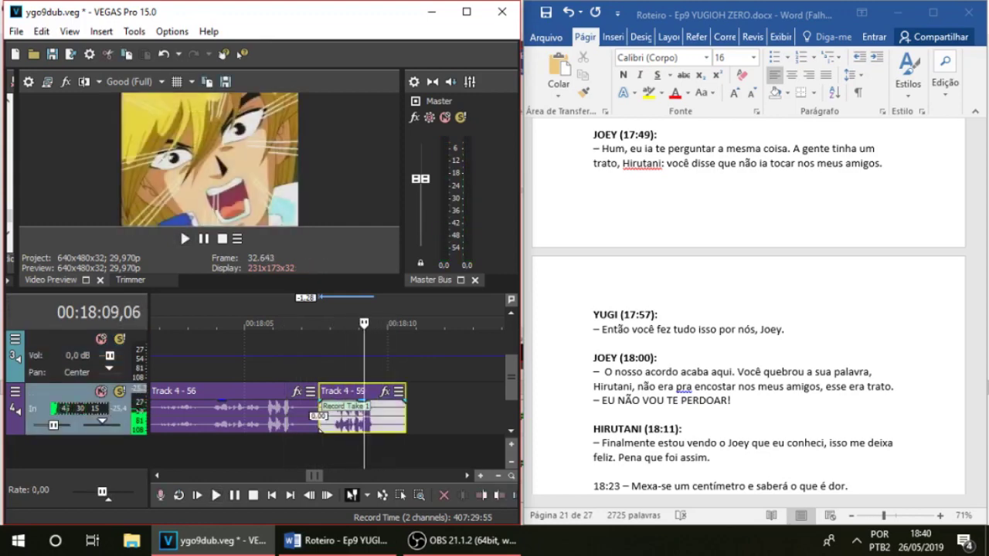
{"action": "key", "text": "Delete"}
Check the OBS window, return to VEGAS and bring the Word script in front of the sound settings windows
{"action": "mouse_move", "coordinate": [462, 541]}
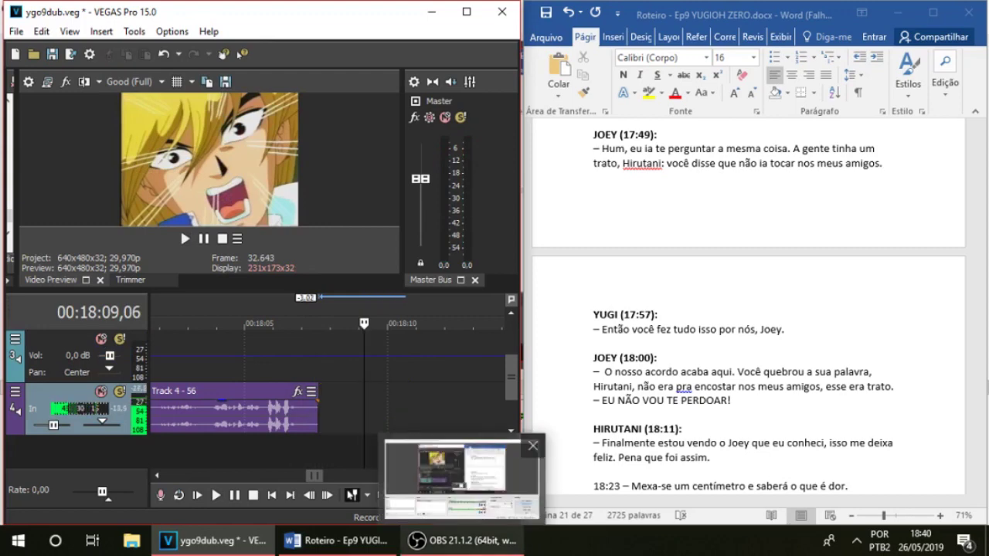
{"action": "left_click", "coordinate": [462, 541]}
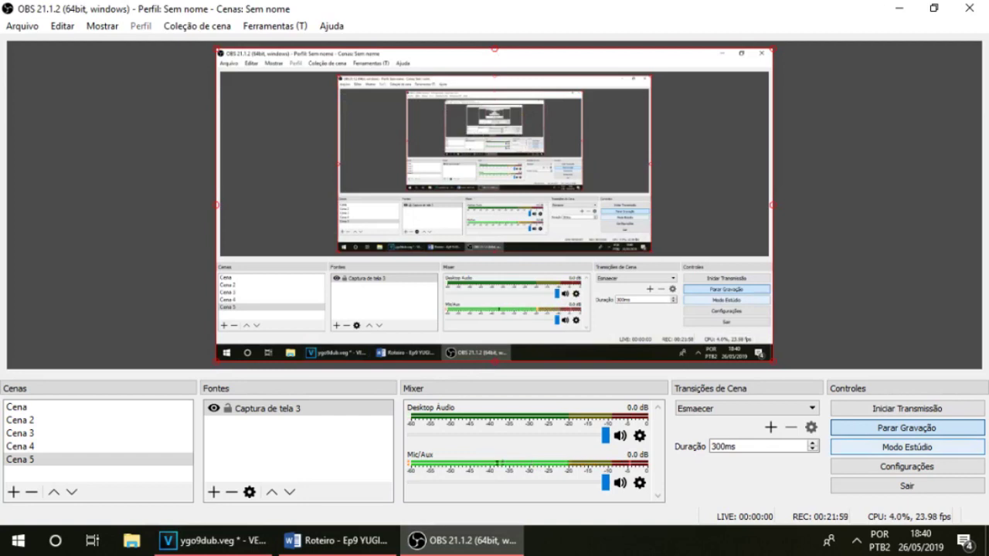
{"action": "left_click", "coordinate": [214, 540]}
{"action": "left_click", "coordinate": [214, 540]}
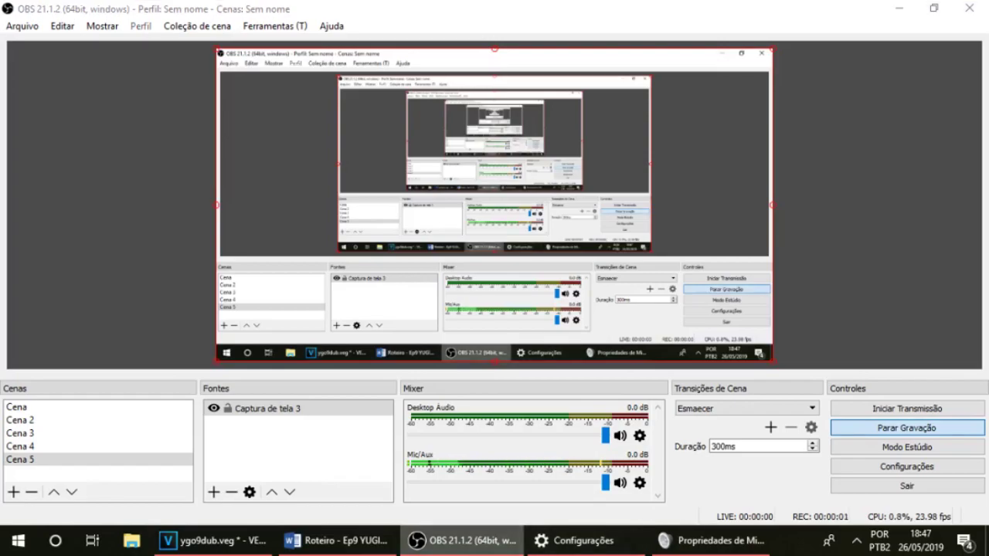
{"action": "left_click", "coordinate": [462, 541]}
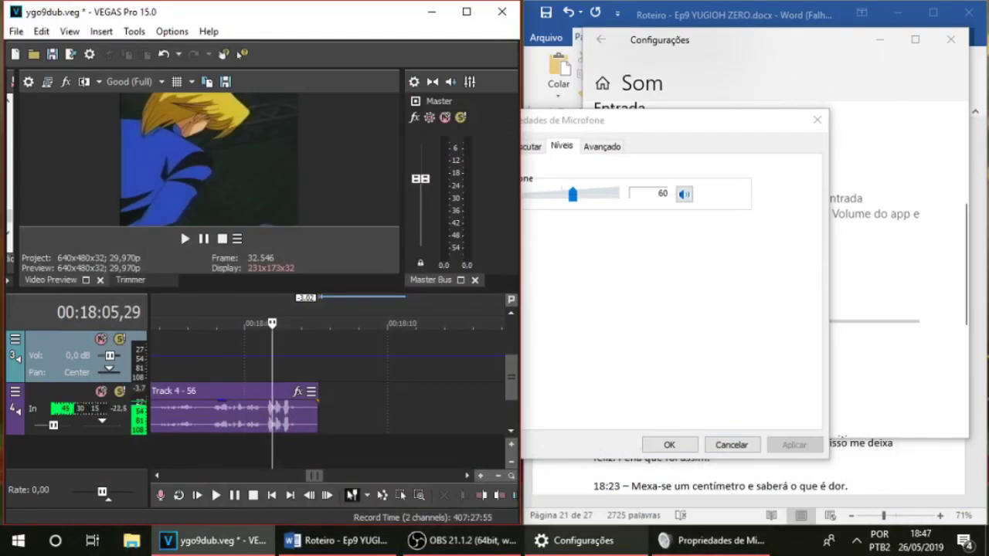
{"action": "mouse_move", "coordinate": [340, 541]}
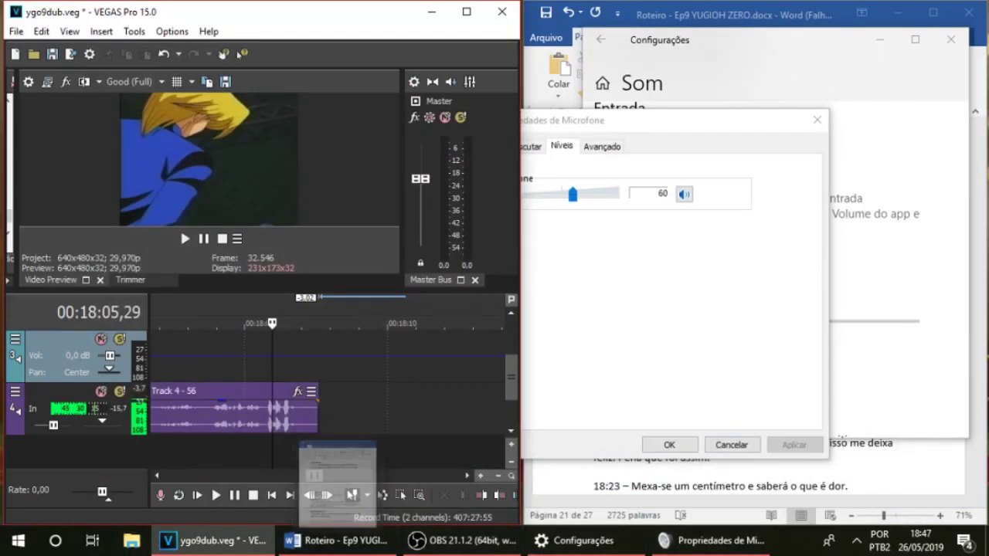
{"action": "left_click_drag", "start_coordinate": [662, 121], "coordinate": [724, 117]}
{"action": "key", "text": "alt+Tab"}
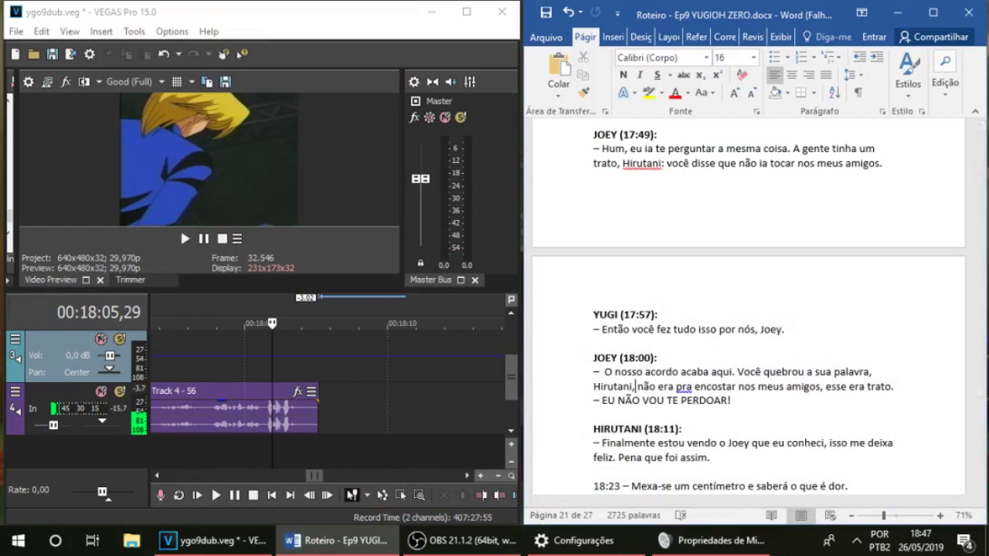
Move the playhead back to 18:05,14 in VEGAS and replay the end of the take
{"action": "key", "text": "alt+Tab"}
{"action": "key", "text": "Left"}
{"action": "key", "text": "Left"}
{"action": "key", "text": "Left"}
{"action": "key", "text": "Left"}
{"action": "key", "text": "Left"}
{"action": "key", "text": "Left"}
{"action": "key", "text": "Left"}
{"action": "key", "text": "Left"}
{"action": "key", "text": "Left"}
{"action": "key", "text": "Left"}
{"action": "key", "text": "Left"}
{"action": "key", "text": "Left"}
{"action": "key", "text": "Left"}
{"action": "key", "text": "Left"}
{"action": "key", "text": "Left"}
{"action": "key", "text": "space"}
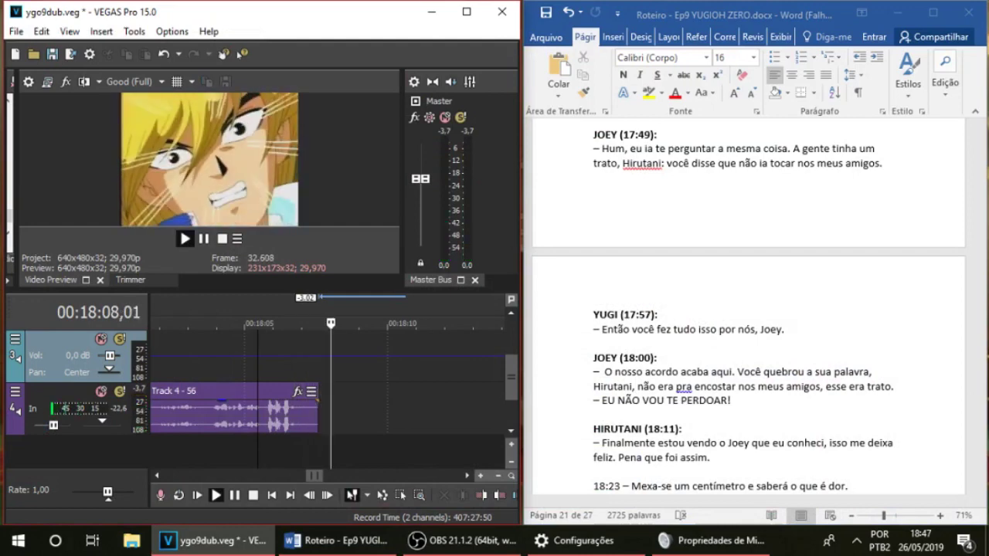
{"action": "key", "text": "space"}
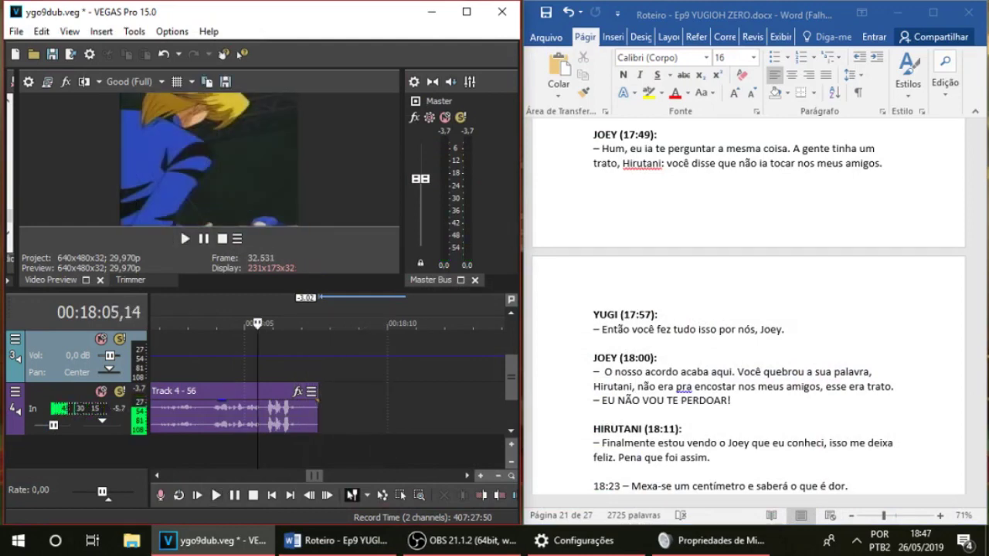
Record a new shout take over the end of the line on track 4 from 18:06,10
{"action": "left_click", "coordinate": [282, 413]}
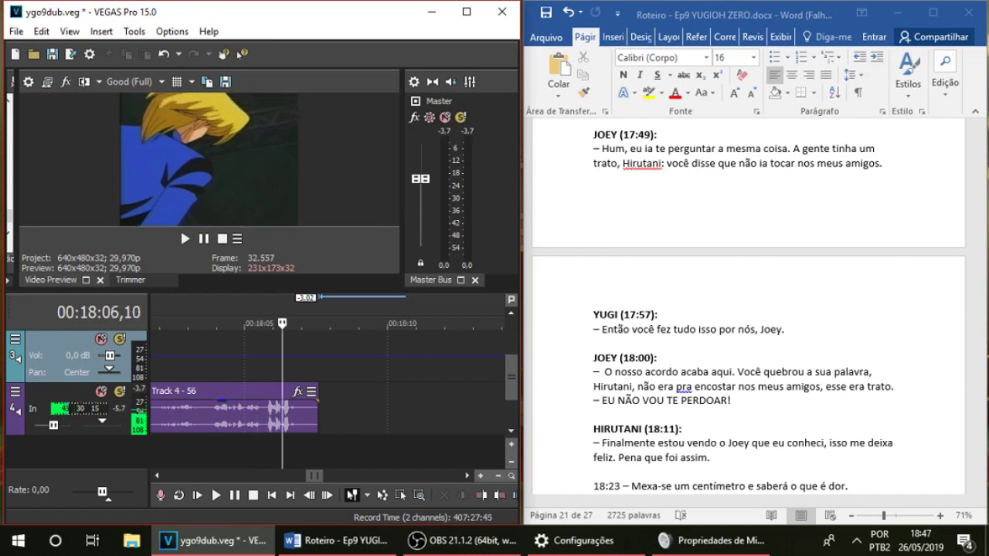
{"action": "key", "text": "space"}
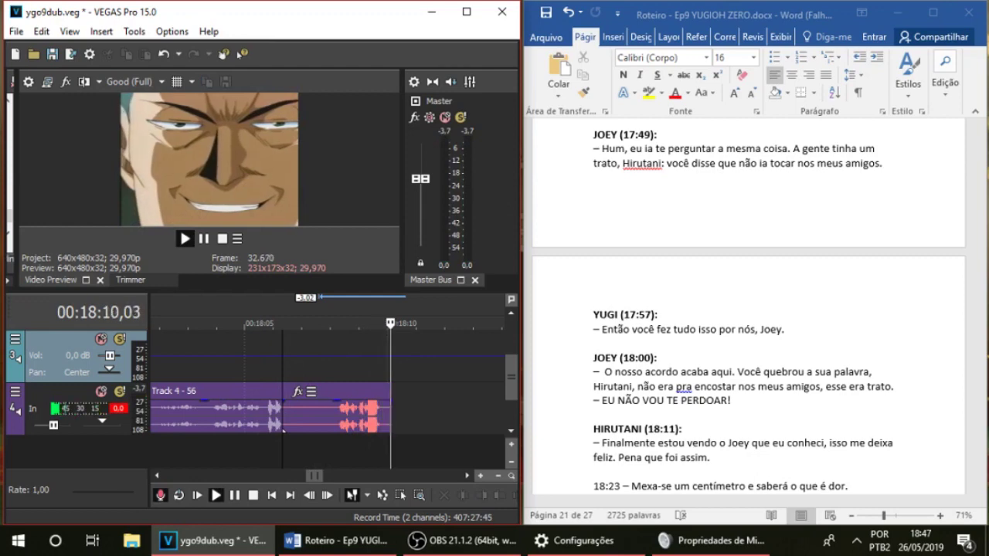
{"action": "key", "text": "space"}
Lower the Windows microphone level to 30 and delete the shout take just recorded from 18:06,10
{"action": "left_click", "coordinate": [710, 540]}
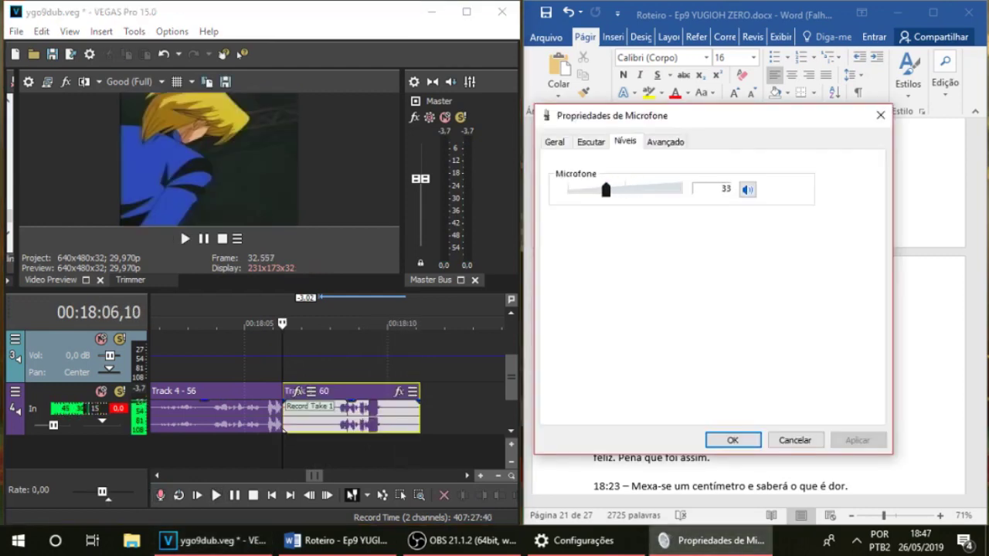
{"action": "left_click", "coordinate": [295, 392]}
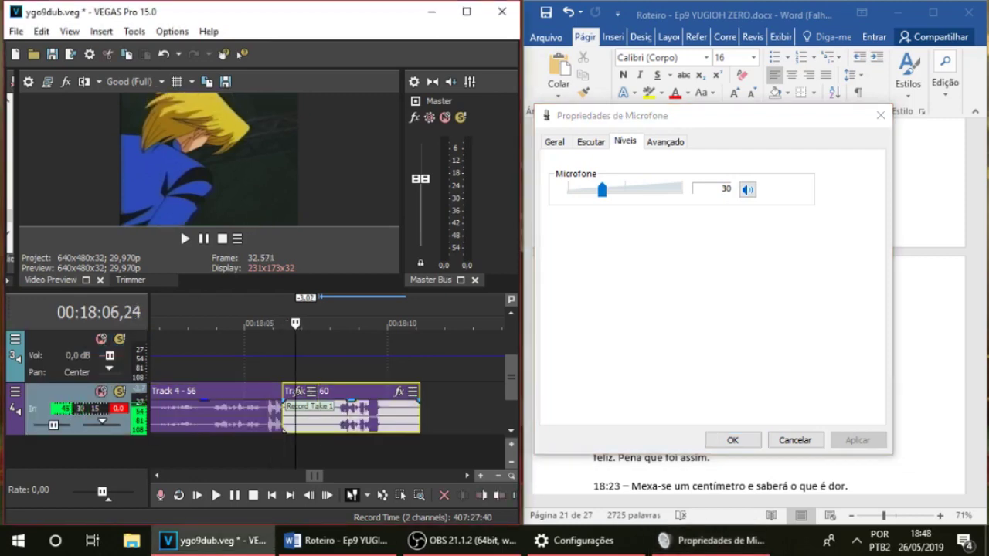
{"action": "left_click", "coordinate": [327, 416]}
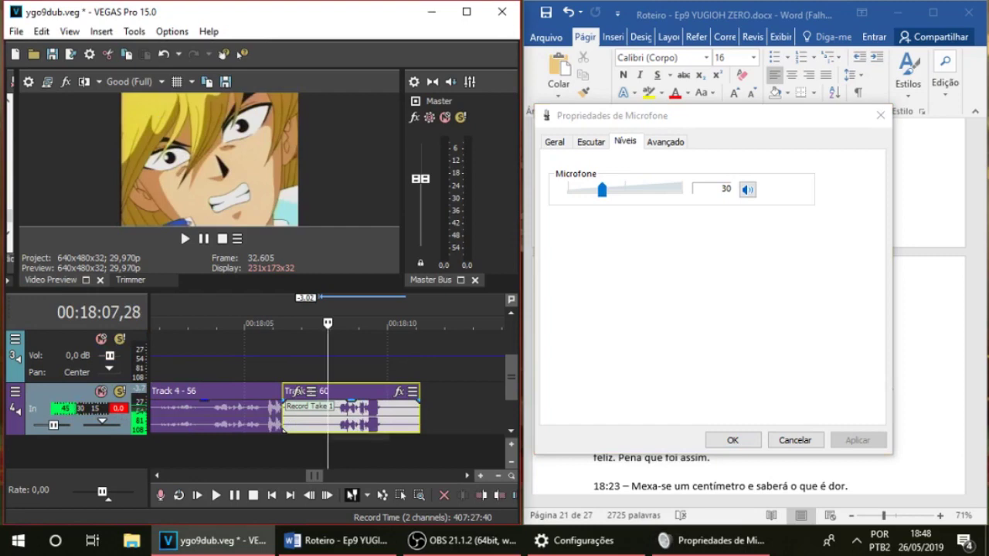
{"action": "key", "text": "Delete"}
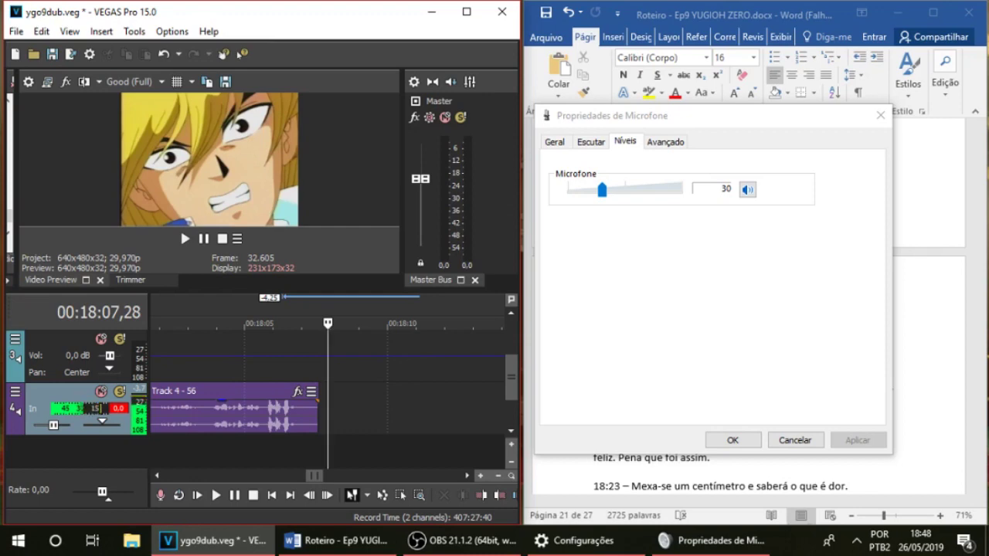
Replay the end of the line, record another shout take on track 4 from just before 18:06, and play it back
{"action": "key", "text": "space"}
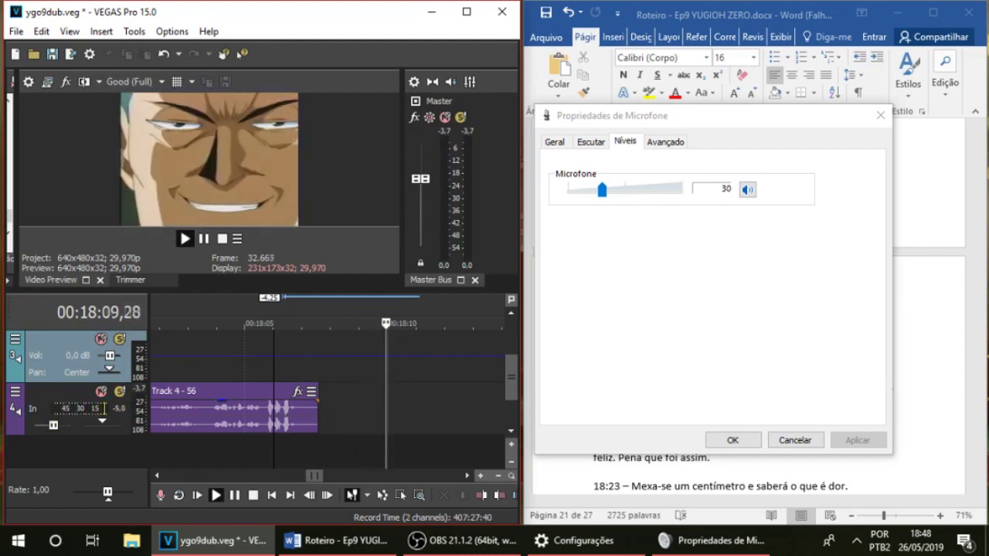
{"action": "key", "text": "space"}
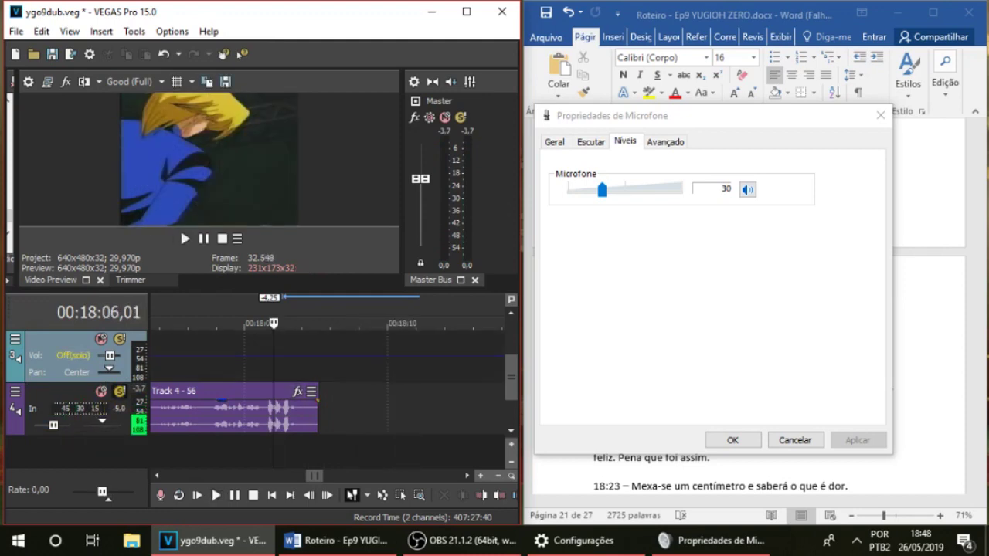
{"action": "key", "text": "space"}
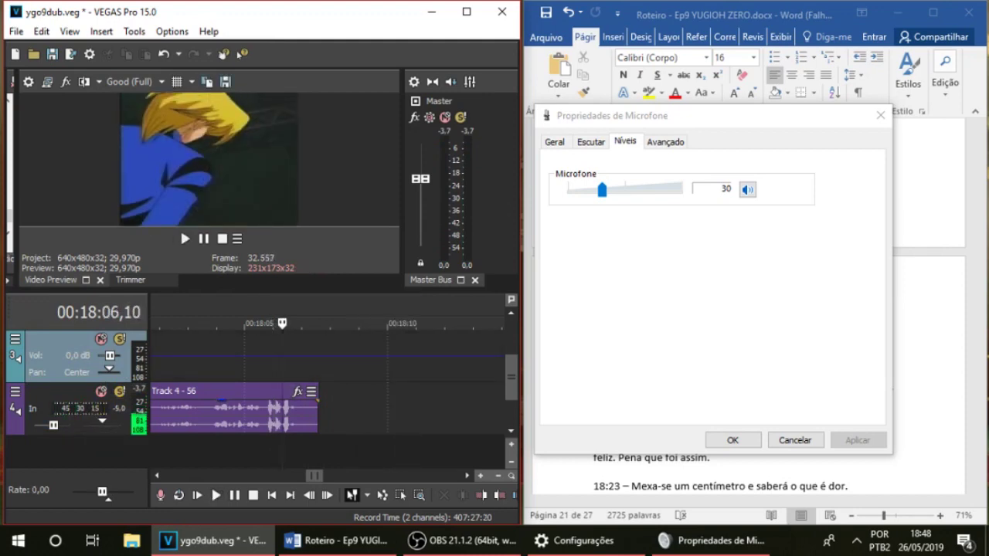
{"action": "key", "text": "space"}
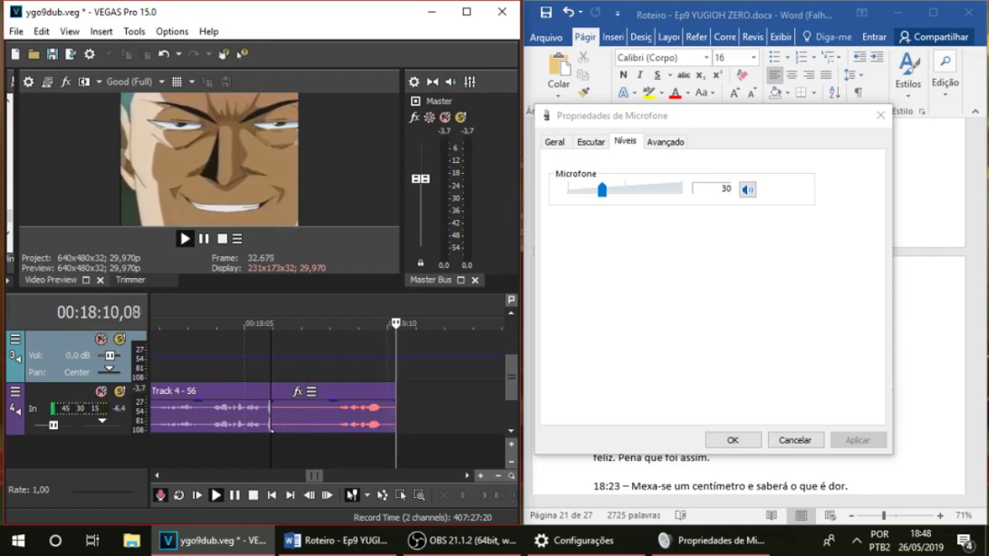
{"action": "key", "text": "space"}
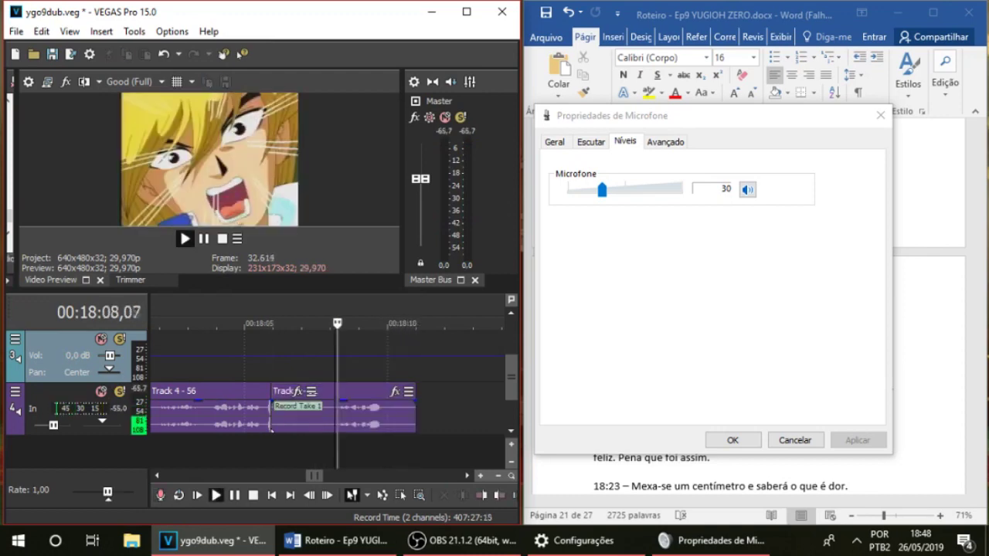
{"action": "key", "text": "space"}
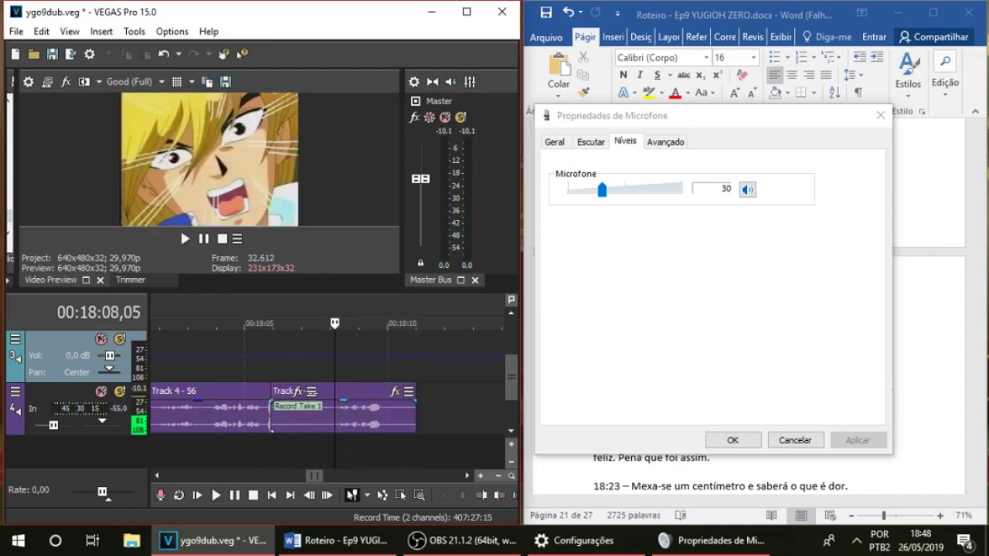
Split the main 18:00 take on track 4 at 18:05,21 and remove the piece after the cut
{"action": "left_click", "coordinate": [273, 417]}
{"action": "left_click", "coordinate": [262, 418]}
{"action": "scroll", "coordinate": [262, 417], "scroll_direction": "up", "scroll_amount": 2}
{"action": "key", "text": "space"}
{"action": "key", "text": "space"}
{"action": "left_click", "coordinate": [316, 418]}
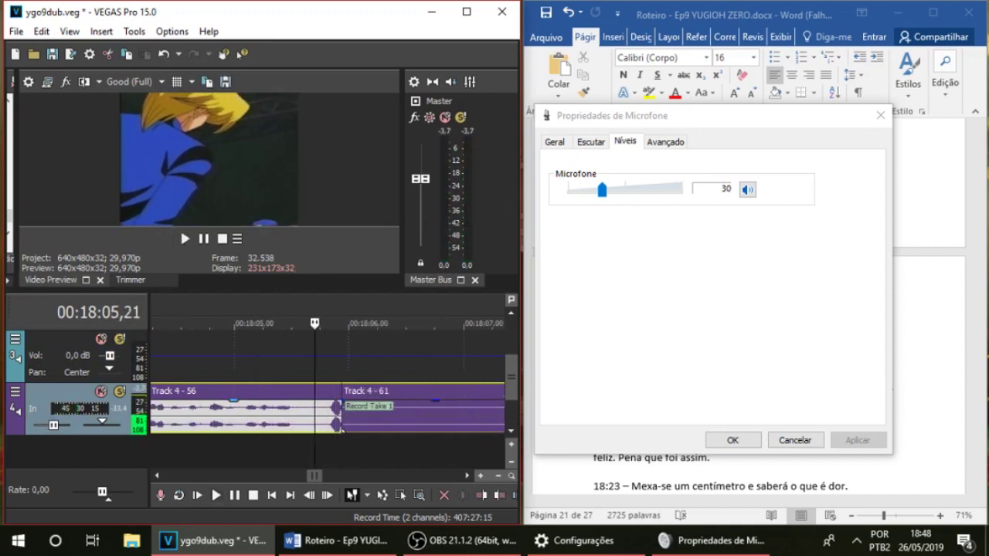
{"action": "key", "text": "s"}
{"action": "scroll", "coordinate": [316, 417], "scroll_direction": "down", "scroll_amount": 1}
Raise the microphone level to 41, delete the latest shout take and place the playhead at 18:05,03
{"action": "left_click_drag", "start_coordinate": [601, 189], "coordinate": [610, 189]}
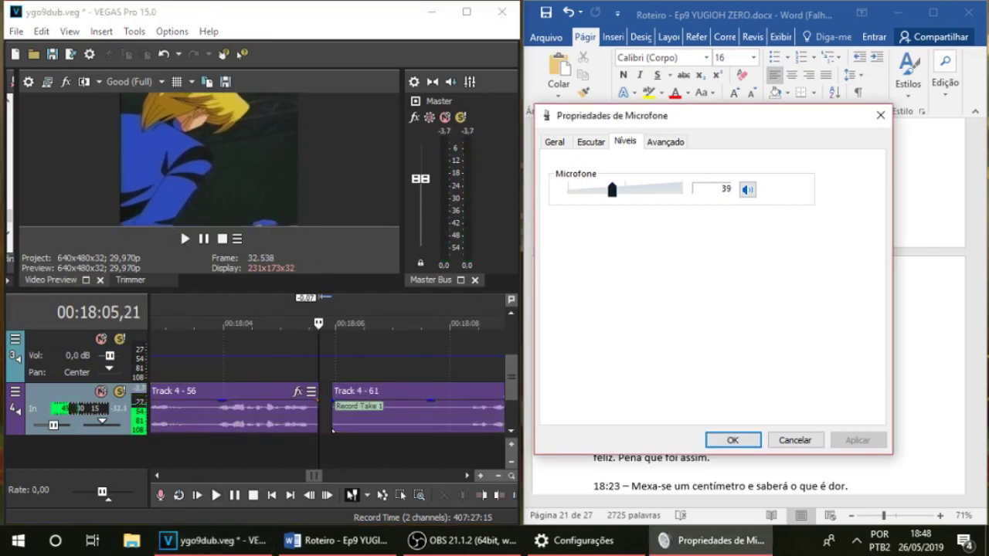
{"action": "left_click", "coordinate": [404, 417]}
{"action": "key", "text": "Delete"}
{"action": "left_click", "coordinate": [284, 367]}
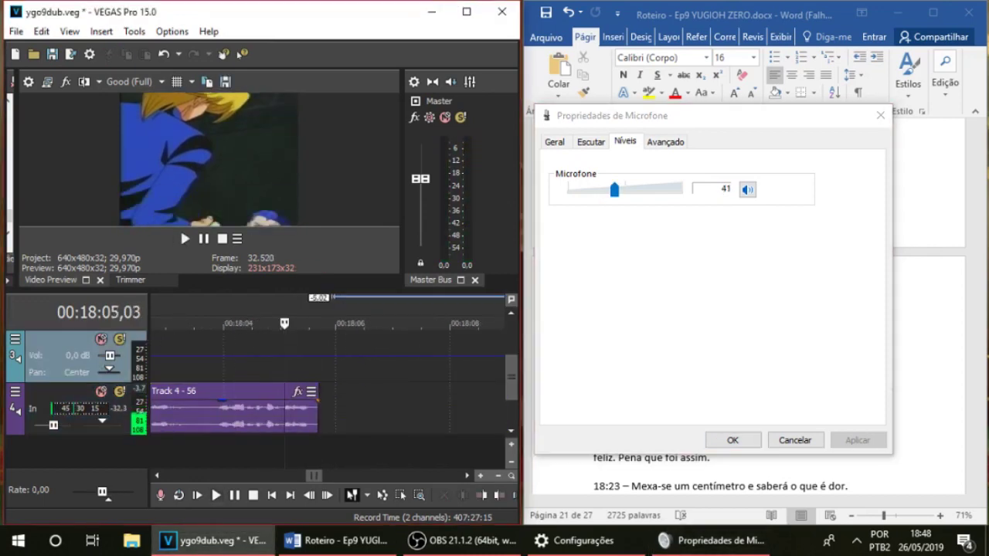
Restore the removed end piece of the 18:00 take, delete the old shout take over it and play on
{"action": "key", "text": "ctrl+z"}
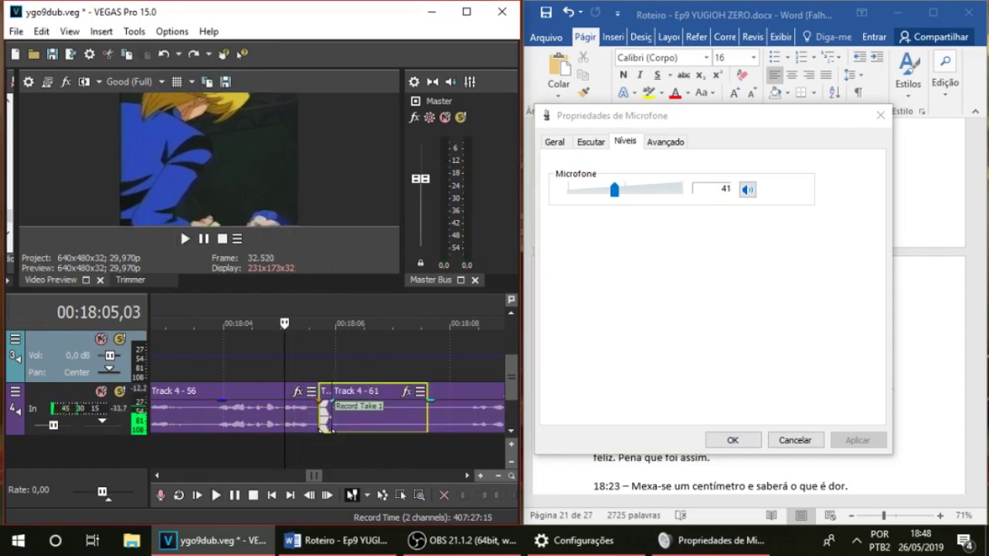
{"action": "key", "text": "Delete"}
{"action": "key", "text": "space"}
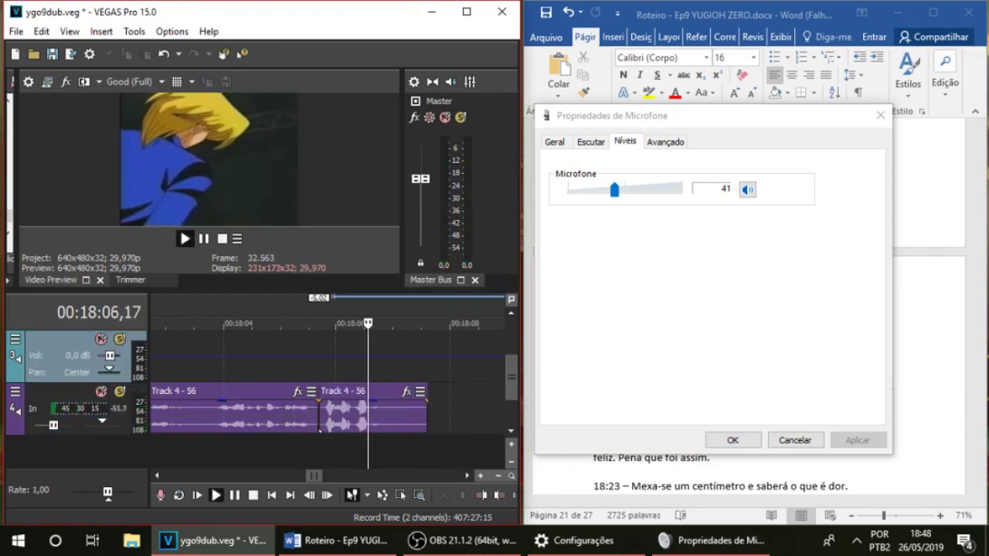
Record another shout take on track 4 from about 18:07 and play it back
{"action": "key", "text": "ctrl+r"}
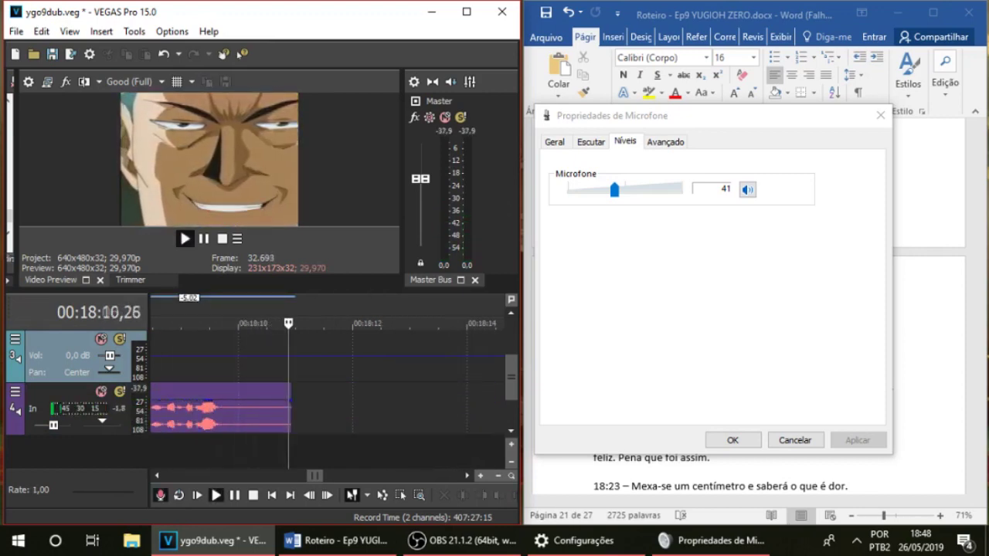
{"action": "key", "text": "space"}
{"action": "key", "text": "space"}
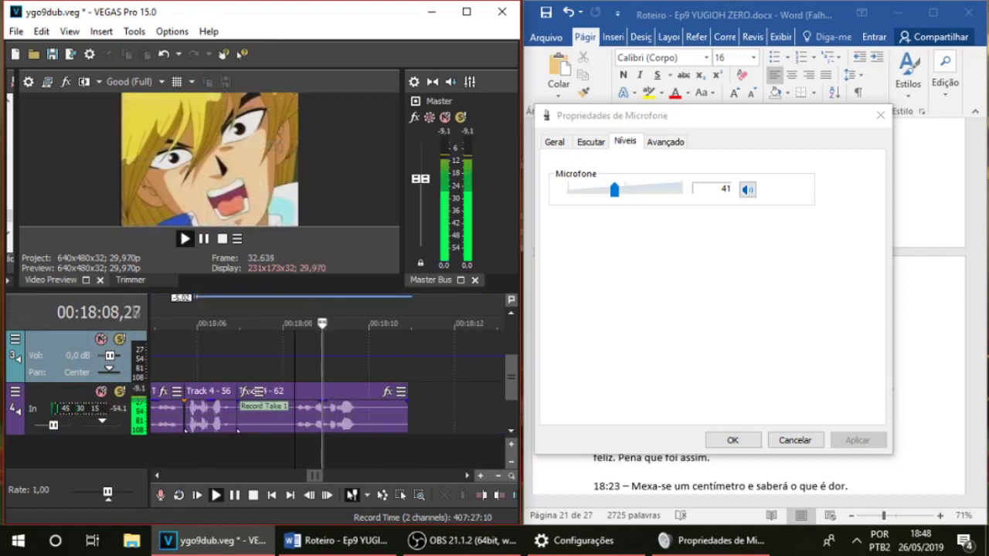
{"action": "scroll", "coordinate": [309, 379], "scroll_direction": "up", "scroll_amount": 1}
{"action": "left_click_drag", "start_coordinate": [208, 367], "coordinate": [160, 367]}
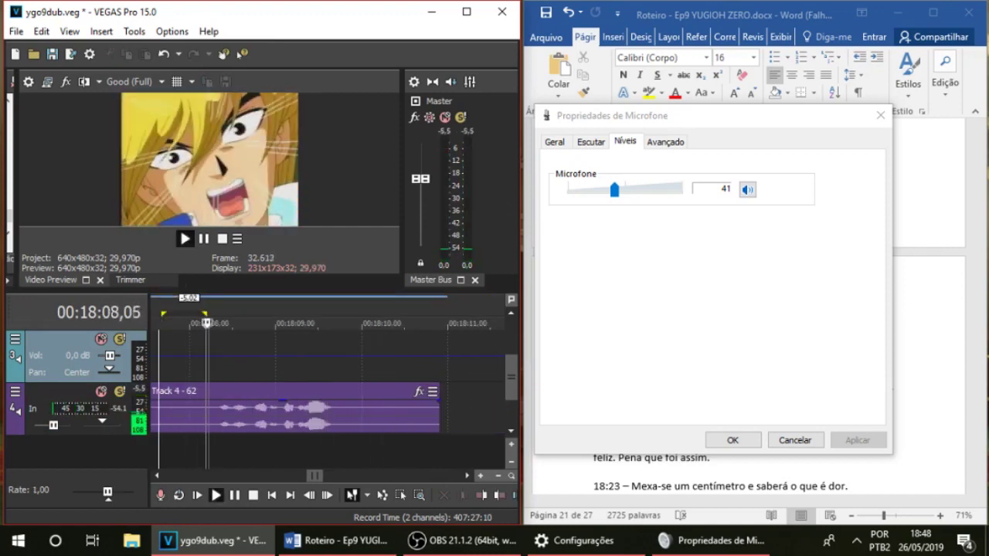
{"action": "scroll", "coordinate": [309, 378], "scroll_direction": "down", "scroll_amount": 1}
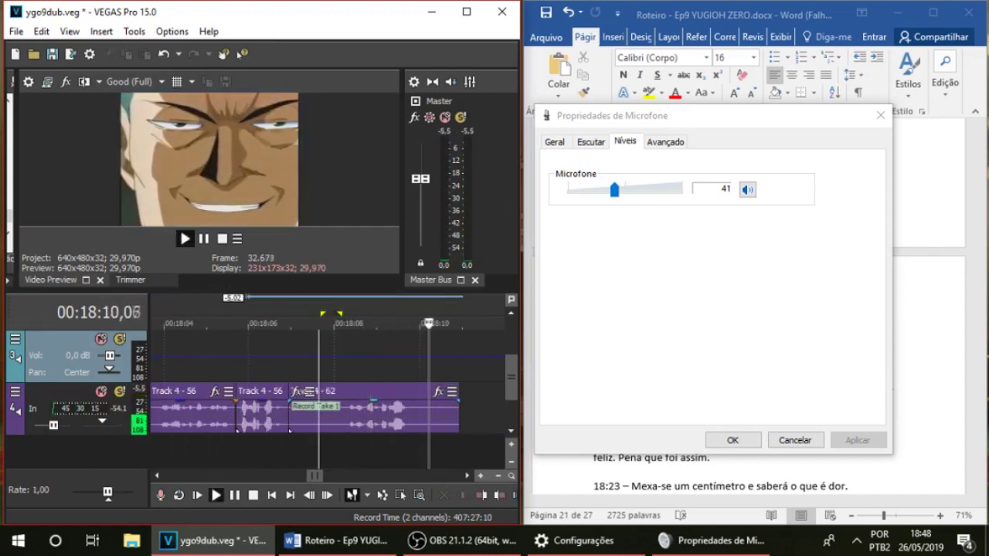
Cut away the new shout take's opening before about 18:08,06 and raise the microphone level to 70
{"action": "left_click", "coordinate": [309, 391]}
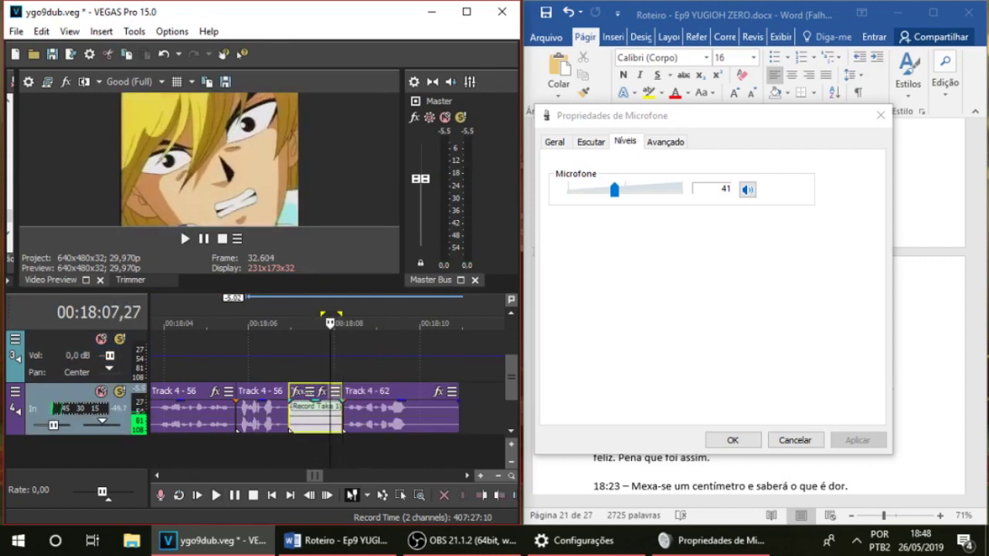
{"action": "key", "text": "Delete"}
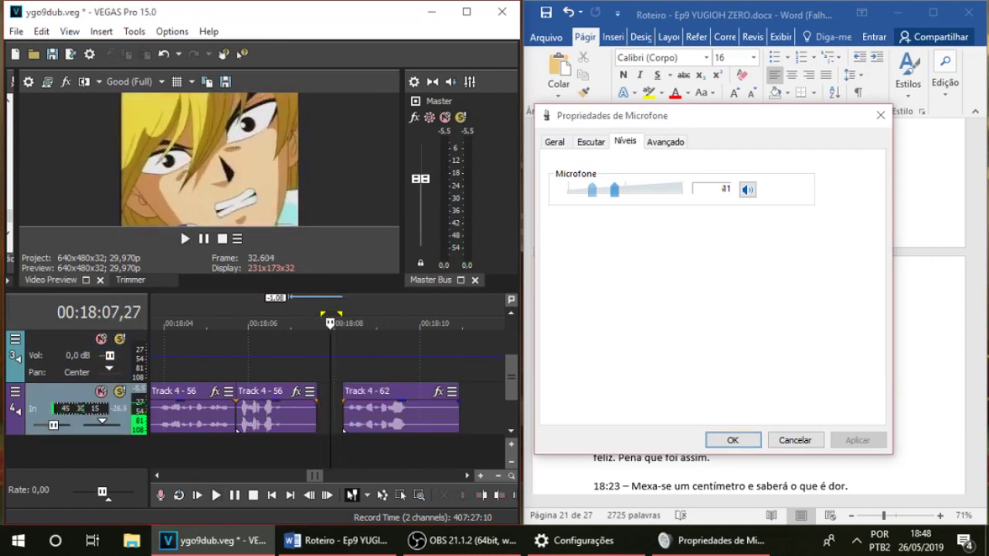
{"action": "left_click", "coordinate": [603, 189]}
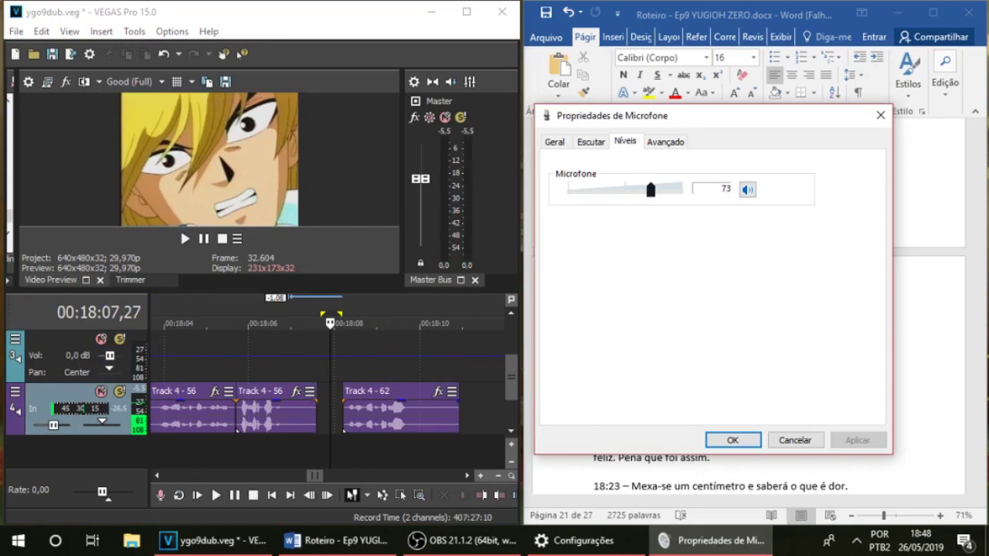
{"action": "left_click", "coordinate": [363, 356]}
{"action": "left_click", "coordinate": [333, 355]}
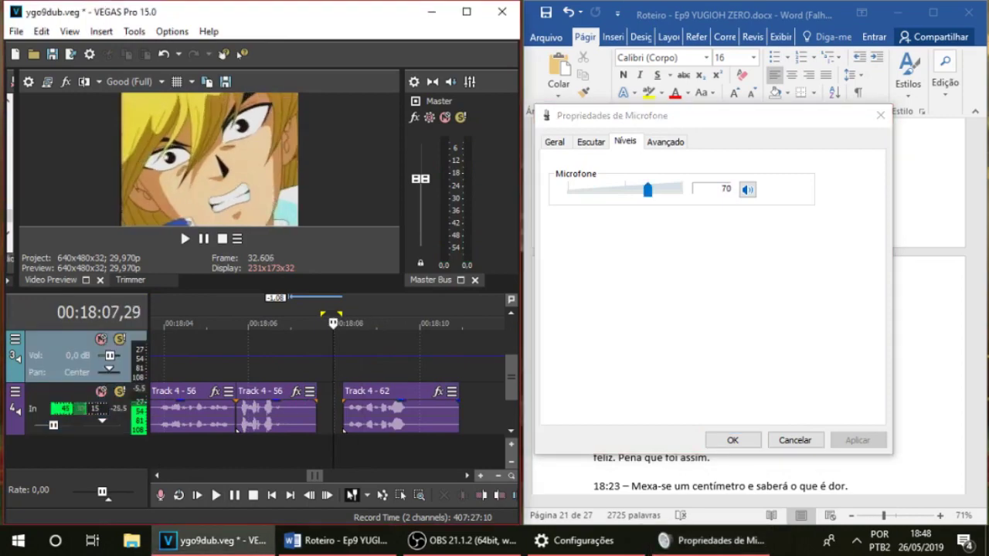
Check the microphone meter in the OBS mixer and return to the VEGAS timeline beside the Word script
{"action": "scroll", "coordinate": [333, 356], "scroll_direction": "up", "scroll_amount": 3}
{"action": "left_click", "coordinate": [462, 541]}
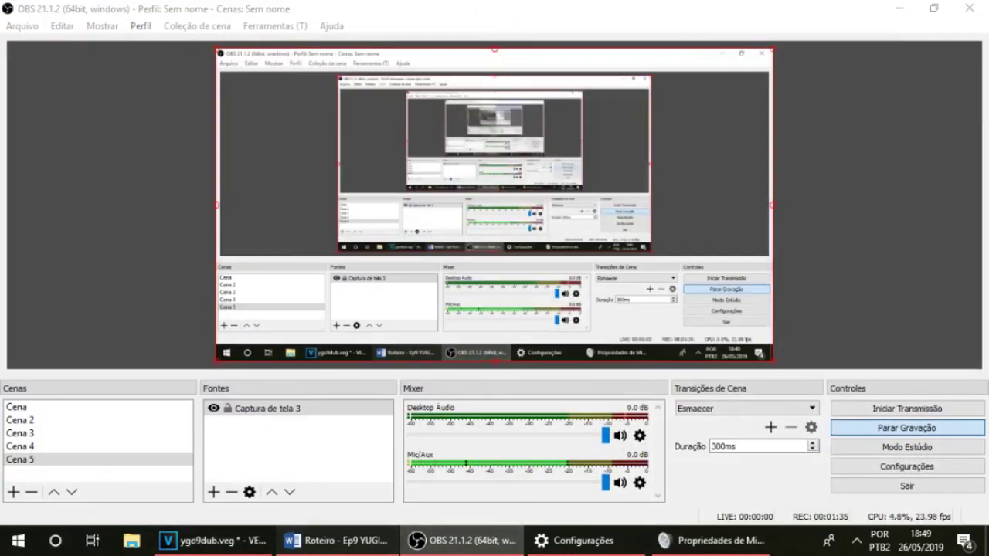
{"action": "left_click", "coordinate": [338, 541]}
{"action": "left_click", "coordinate": [214, 541]}
Replay the shout take against the picture and try shifting it slightly later on track 4
{"action": "key", "text": "space"}
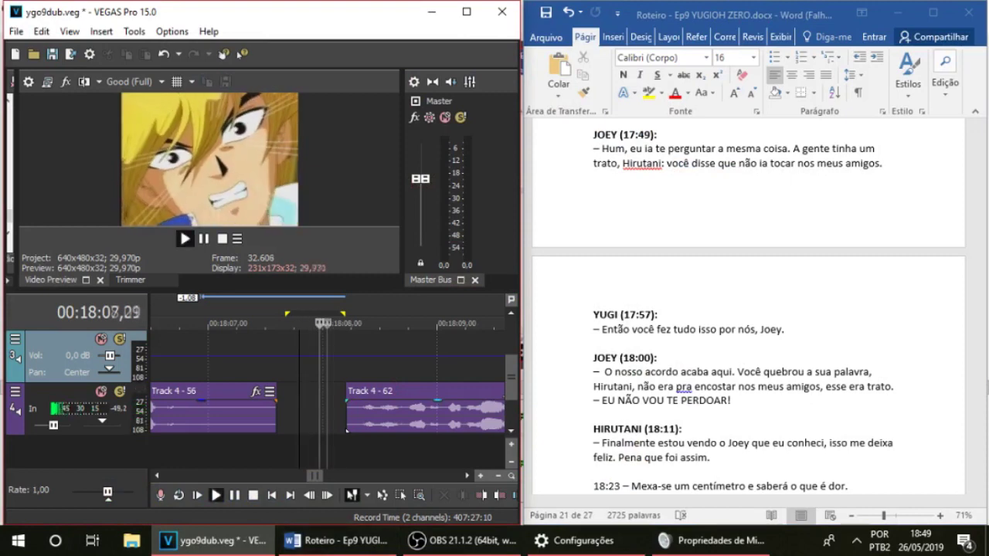
{"action": "key", "text": "space"}
{"action": "key", "text": "space"}
{"action": "key", "text": "space"}
{"action": "left_click_drag", "start_coordinate": [409, 415], "coordinate": [421, 415]}
{"action": "key", "text": "space"}
{"action": "key", "text": "space"}
{"action": "left_click_drag", "start_coordinate": [359, 421], "coordinate": [363, 421]}
{"action": "key", "text": "space"}
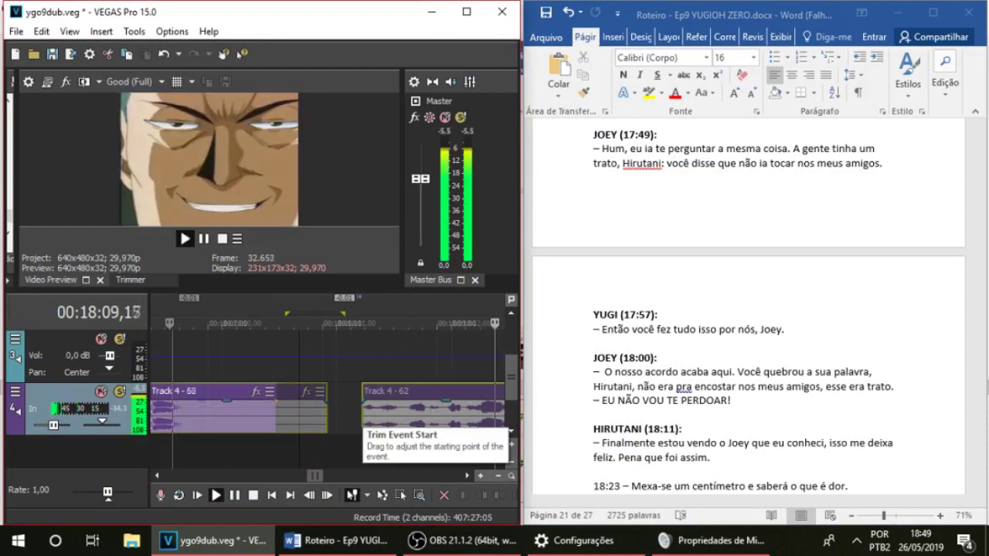
{"action": "key", "text": "space"}
{"action": "key", "text": "space"}
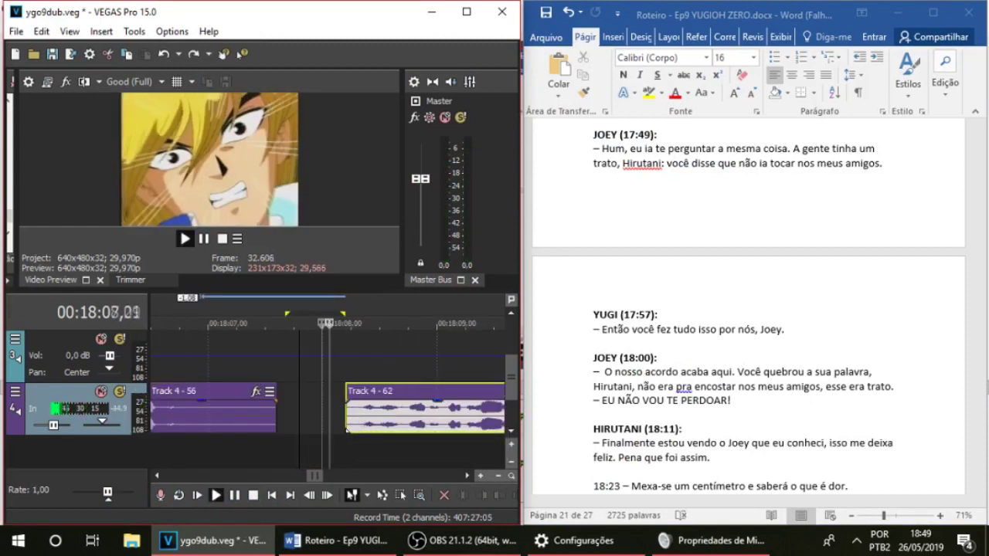
Replay the shout take to judge its timing and place the playhead at 18:07,26
{"action": "scroll", "coordinate": [348, 409], "scroll_direction": "down", "scroll_amount": 1}
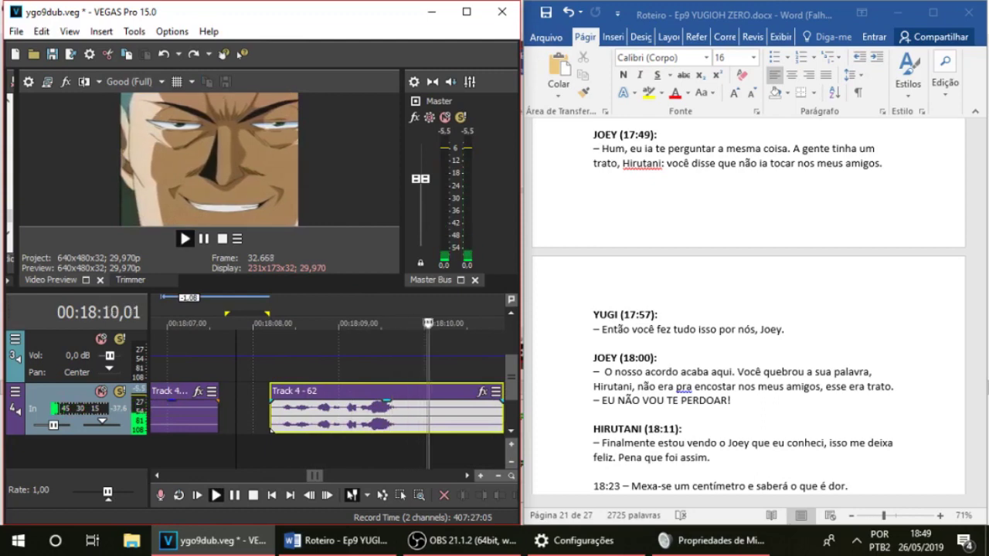
{"action": "key", "text": "space"}
{"action": "scroll", "coordinate": [325, 409], "scroll_direction": "up", "scroll_amount": 1}
{"action": "key", "text": "space"}
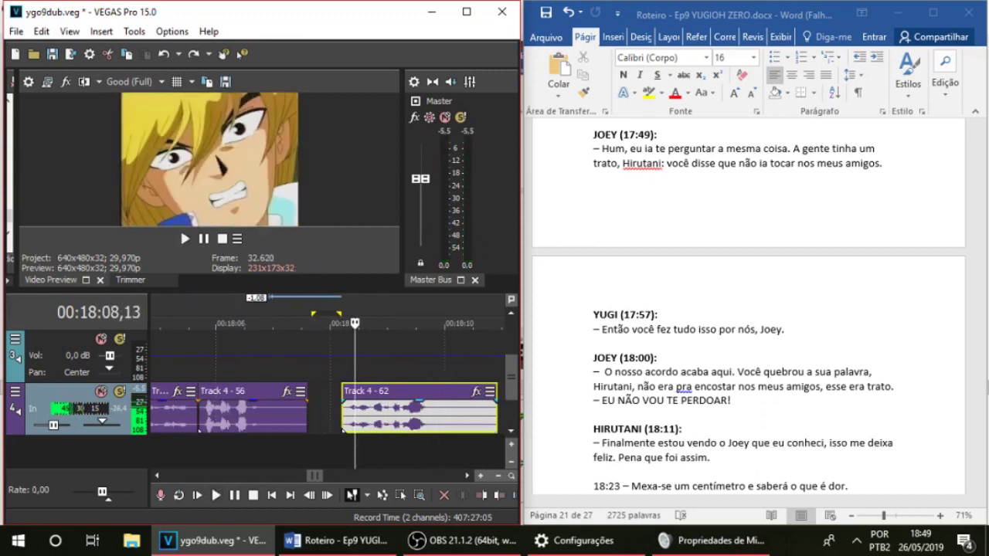
{"action": "left_click", "coordinate": [322, 409]}
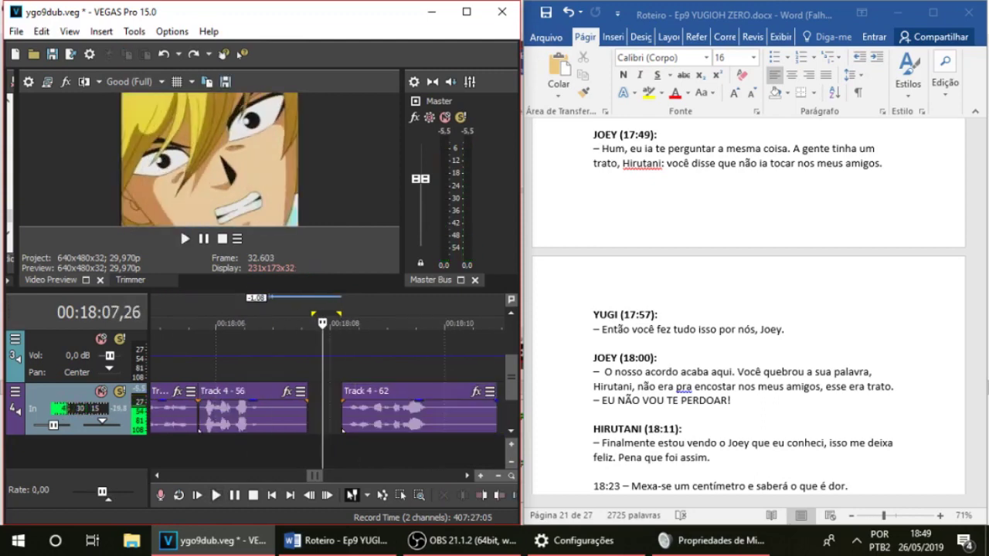
{"action": "key", "text": "space"}
{"action": "key", "text": "space"}
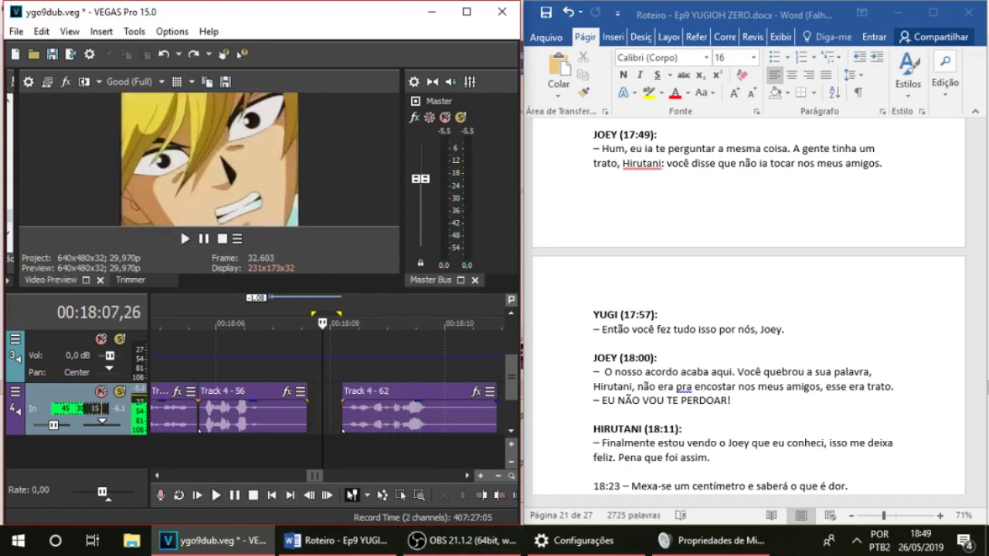
Delete the trimmed shout take starting just after 18:08 on track 4
{"action": "left_click", "coordinate": [399, 414]}
{"action": "left_click", "coordinate": [391, 414]}
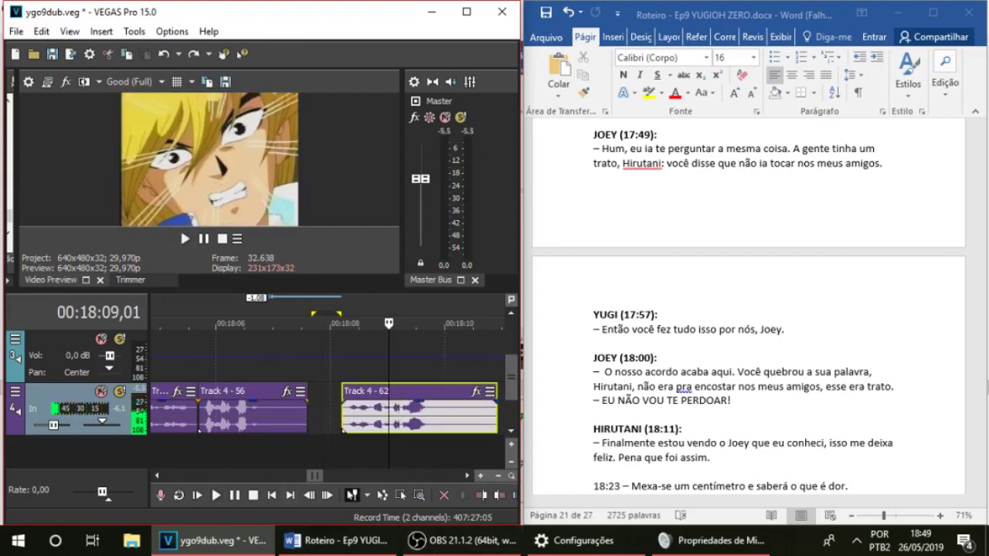
{"action": "key", "text": "Delete"}
Record a new shout take on track 4 from 18:07,04
{"action": "left_click", "coordinate": [277, 358]}
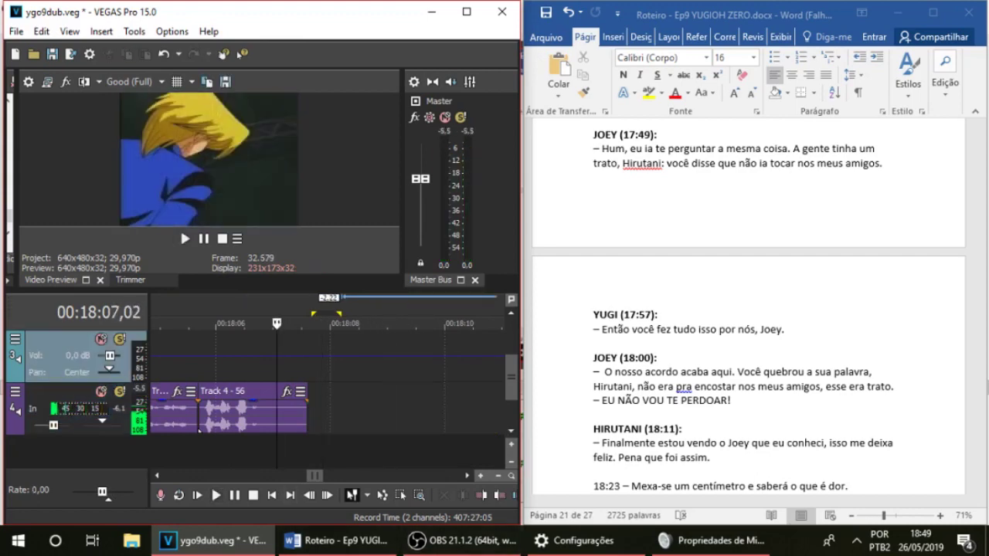
{"action": "left_click", "coordinate": [289, 358]}
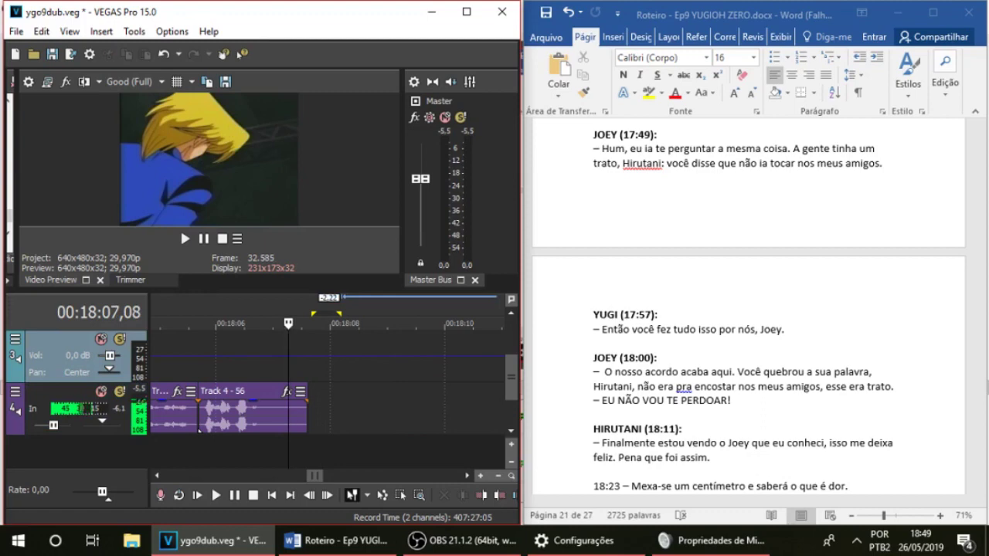
{"action": "left_click", "coordinate": [272, 358]}
{"action": "left_click", "coordinate": [280, 358]}
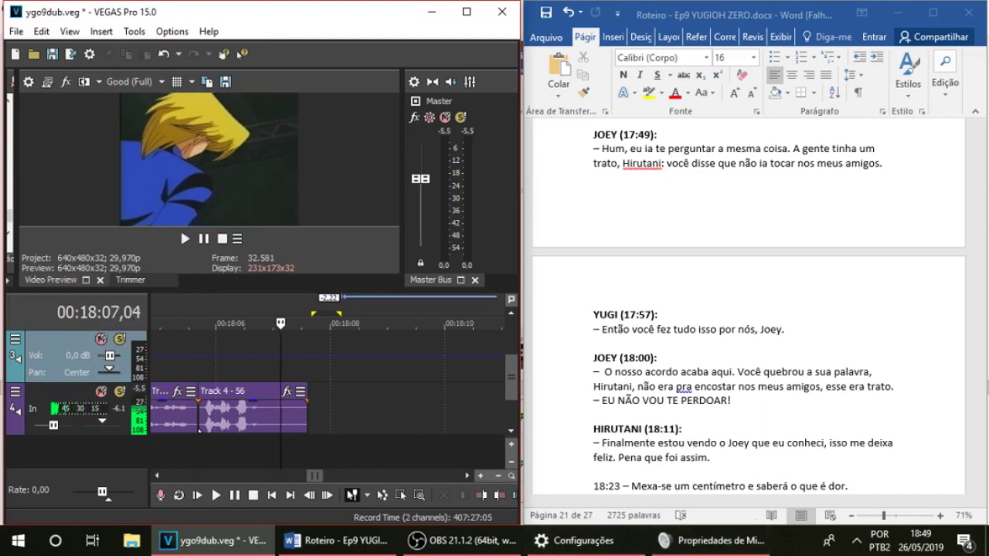
{"action": "key", "text": "ctrl+r"}
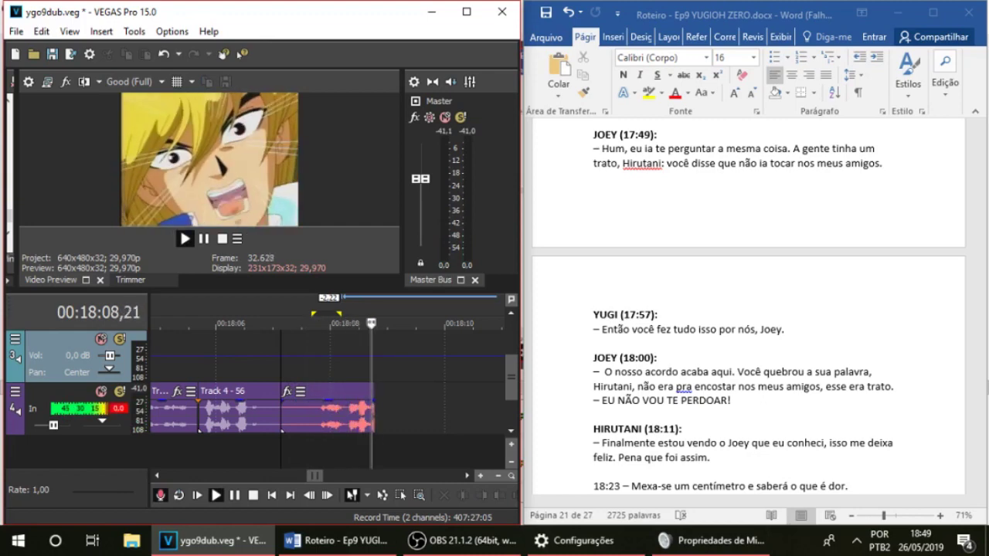
{"action": "key", "text": "space"}
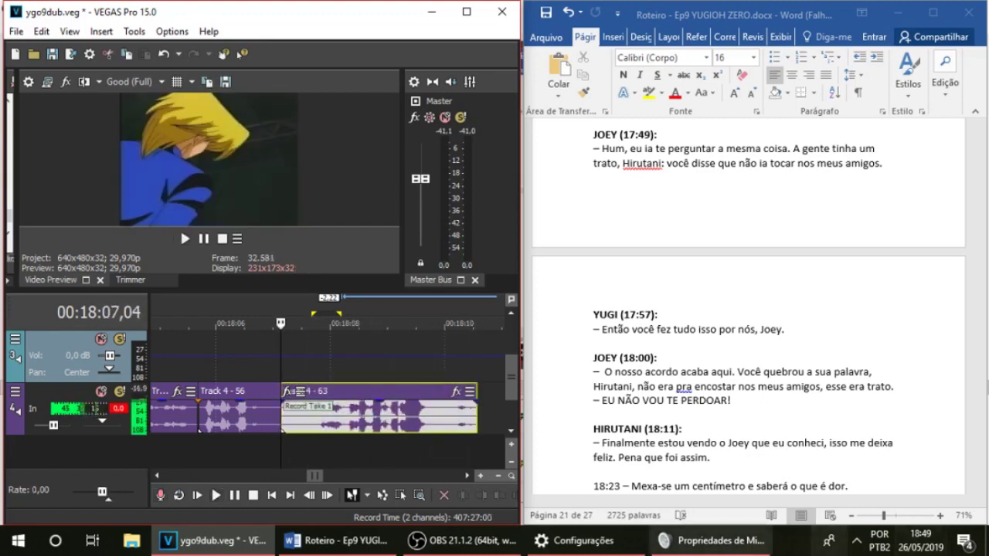
Lower the Windows microphone level to 39 and delete the shout take just recorded
{"action": "left_click", "coordinate": [710, 541]}
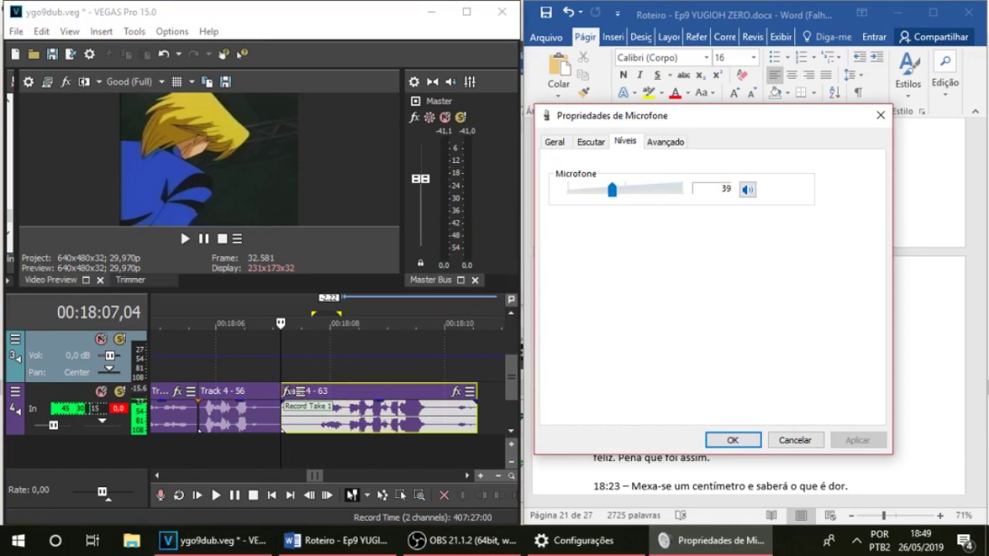
{"action": "left_click", "coordinate": [295, 417]}
{"action": "key", "text": "Delete"}
Record the shout again on track 4 from about 18:07,08
{"action": "left_click", "coordinate": [269, 359]}
{"action": "left_click", "coordinate": [295, 359]}
{"action": "key", "text": "space"}
{"action": "key", "text": "ctrl+r"}
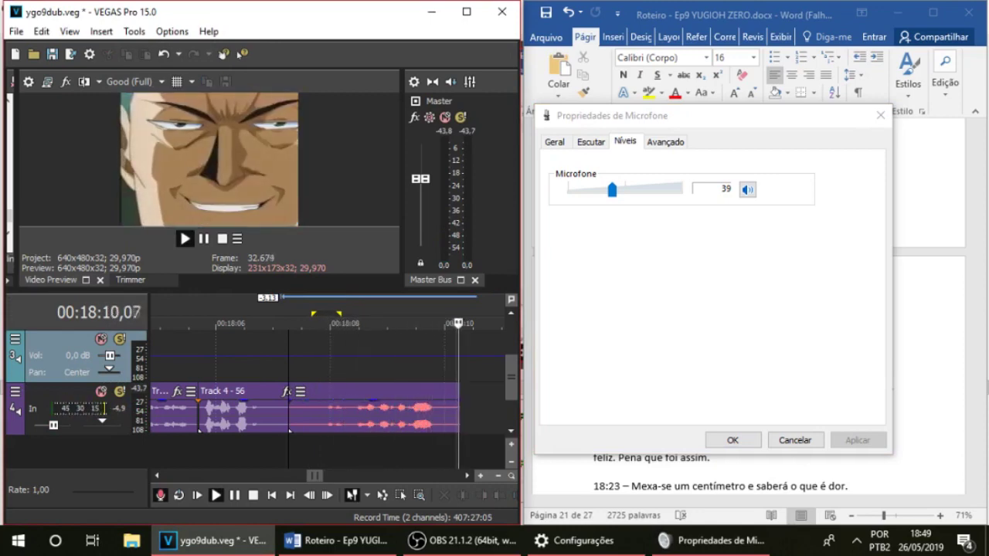
{"action": "key", "text": "space"}
Move the new shout take slightly earlier, trim its start to about 18:07,18 against the preceding piece and replay it
{"action": "left_click", "coordinate": [320, 363]}
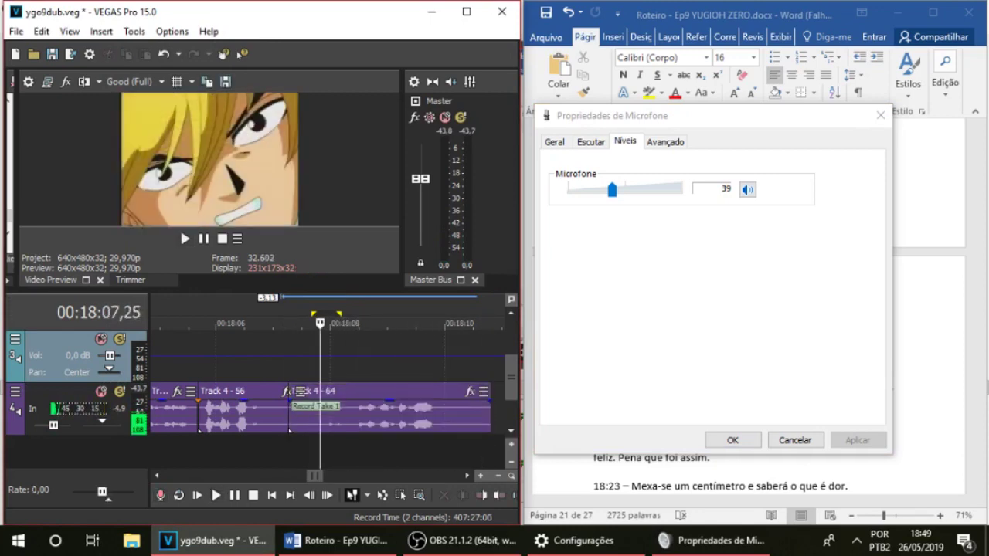
{"action": "key", "text": "space"}
{"action": "left_click_drag", "start_coordinate": [352, 401], "coordinate": [339, 413]}
{"action": "key", "text": "space"}
{"action": "left_click_drag", "start_coordinate": [275, 416], "coordinate": [308, 416]}
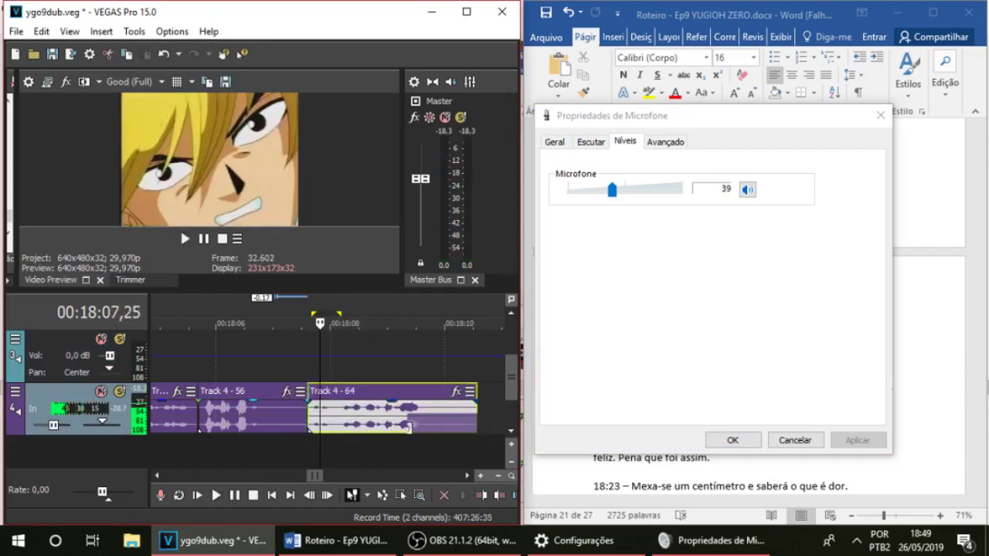
{"action": "left_click", "coordinate": [306, 416]}
{"action": "key", "text": "space"}
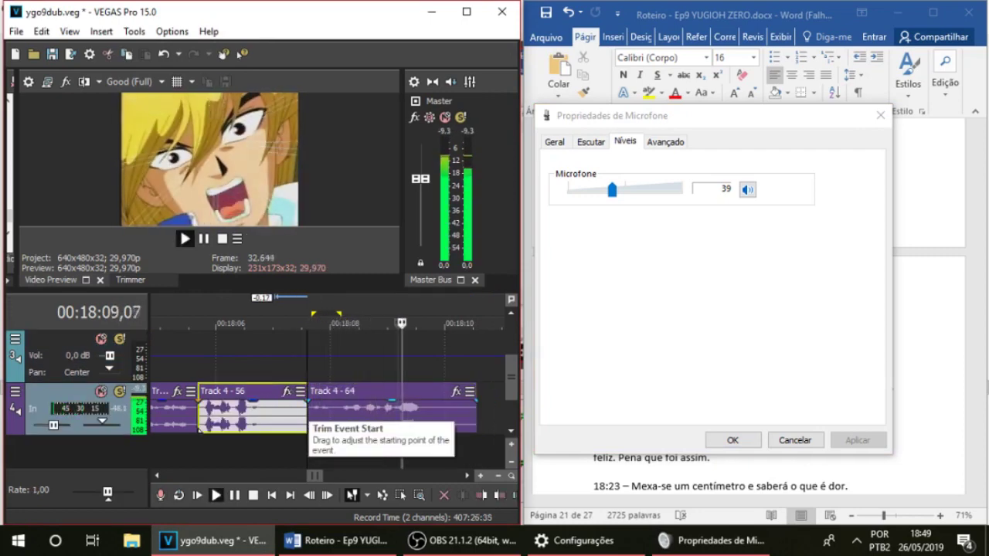
{"action": "key", "text": "space"}
{"action": "left_click", "coordinate": [436, 415]}
{"action": "key", "text": "Delete"}
{"action": "key", "text": "Delete"}
{"action": "left_click", "coordinate": [456, 417]}
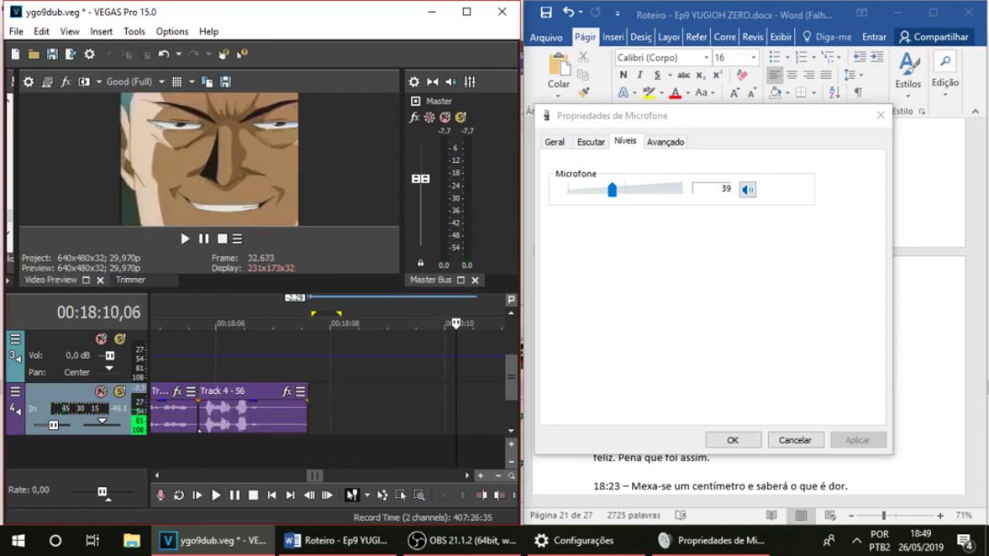
{"action": "key", "text": "ctrl+z"}
Cut off the shout take's tail after about 18:09,26 and raise the microphone level to 69
{"action": "left_click", "coordinate": [438, 417]}
{"action": "key", "text": "s"}
{"action": "left_click", "coordinate": [453, 417]}
{"action": "left_click_drag", "start_coordinate": [612, 189], "coordinate": [629, 189]}
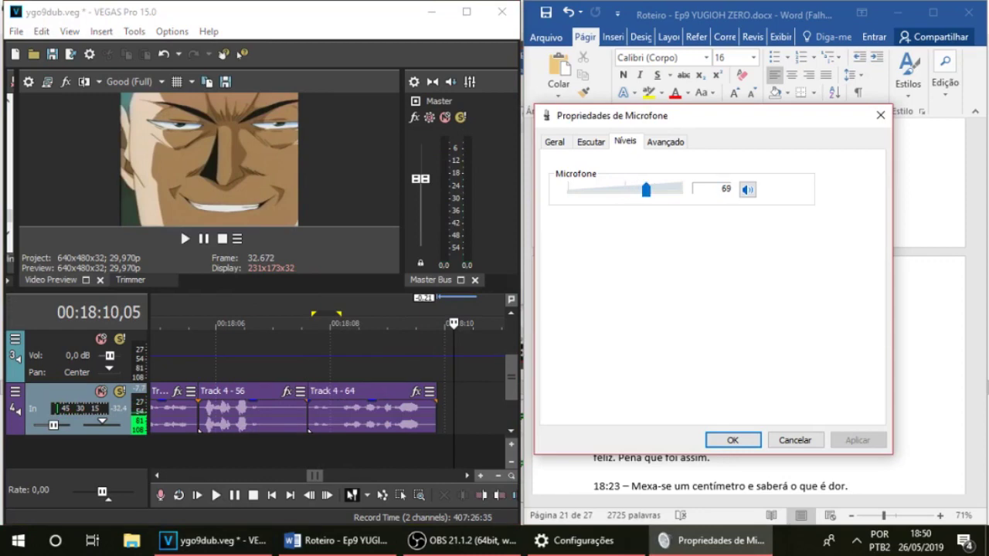
Play on past the end of the shout and unmute the original episode audio on track 2
{"action": "left_click", "coordinate": [417, 359]}
{"action": "key", "text": "space"}
{"action": "scroll", "coordinate": [417, 358], "scroll_direction": "down", "scroll_amount": 2}
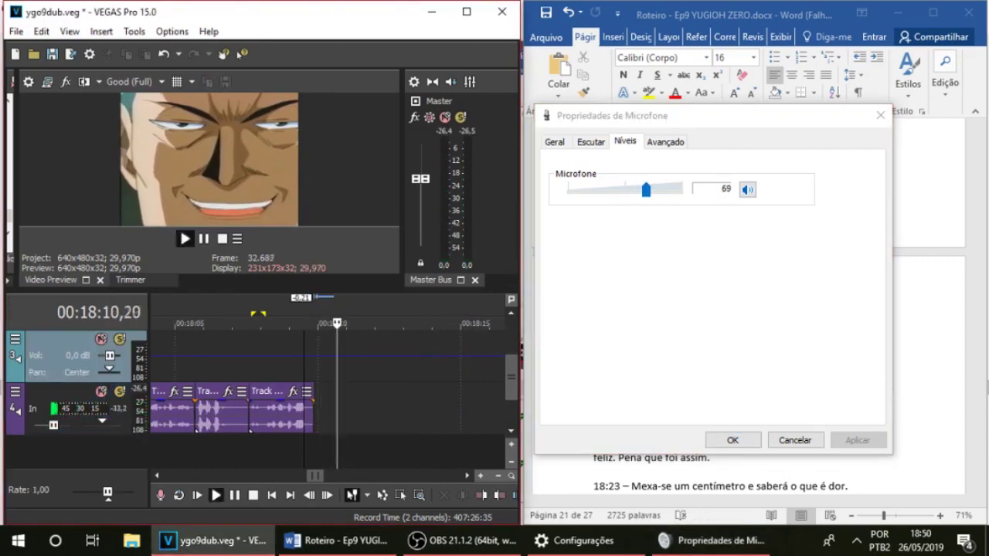
{"action": "scroll", "coordinate": [332, 387], "scroll_direction": "up", "scroll_amount": 1}
{"action": "left_click", "coordinate": [101, 338]}
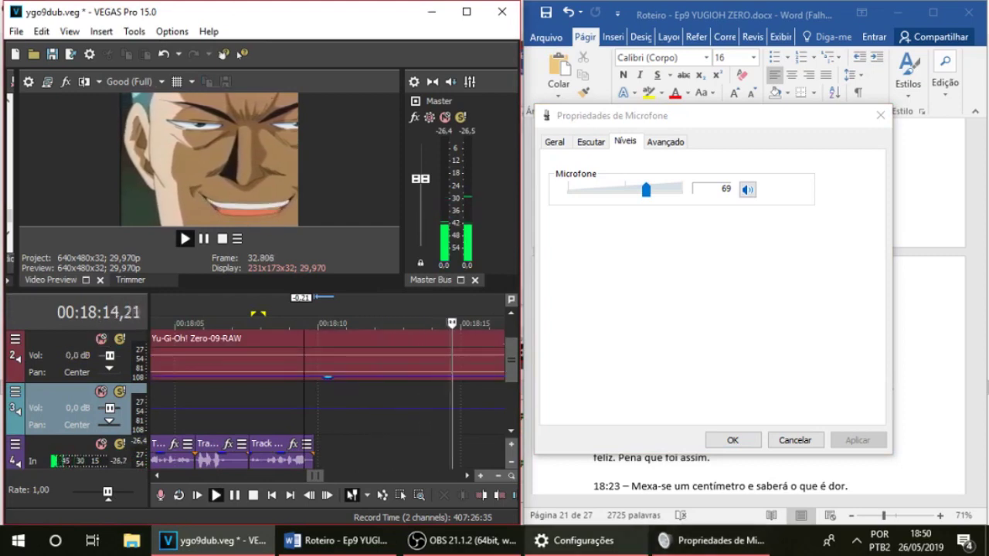
Dismiss the microphone properties and replay the shout with the original audio from 18:07,29
{"action": "left_click", "coordinate": [711, 540]}
{"action": "left_click", "coordinate": [795, 440]}
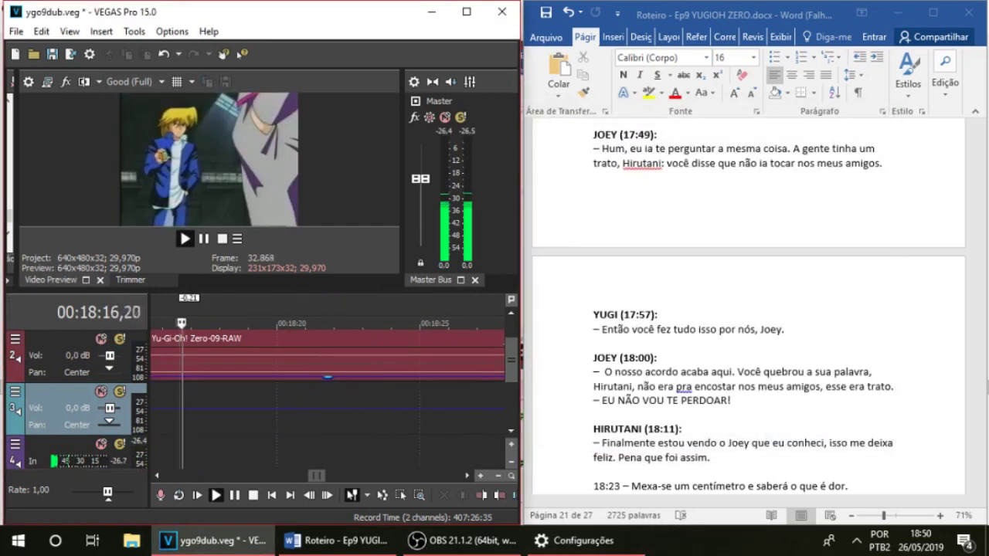
{"action": "scroll", "coordinate": [278, 410], "scroll_direction": "down", "scroll_amount": 3}
{"action": "left_click_drag", "start_coordinate": [253, 409], "coordinate": [299, 409]}
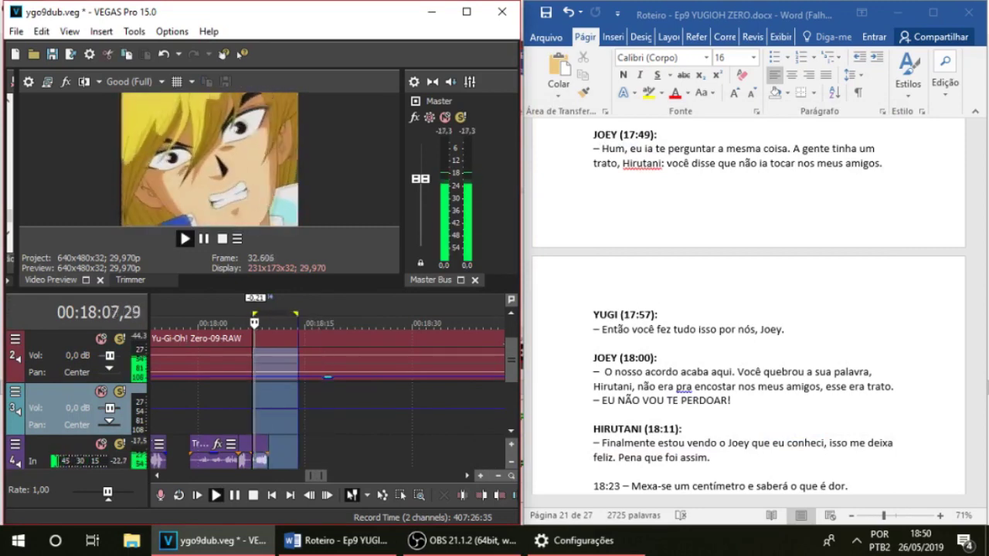
Raise the volume of the original episode audio on track 2 and play on from about 18:13,28
{"action": "left_click", "coordinate": [298, 409]}
{"action": "left_click_drag", "start_coordinate": [327, 377], "coordinate": [328, 371]}
{"action": "scroll", "coordinate": [748, 309], "scroll_direction": "down", "scroll_amount": 4}
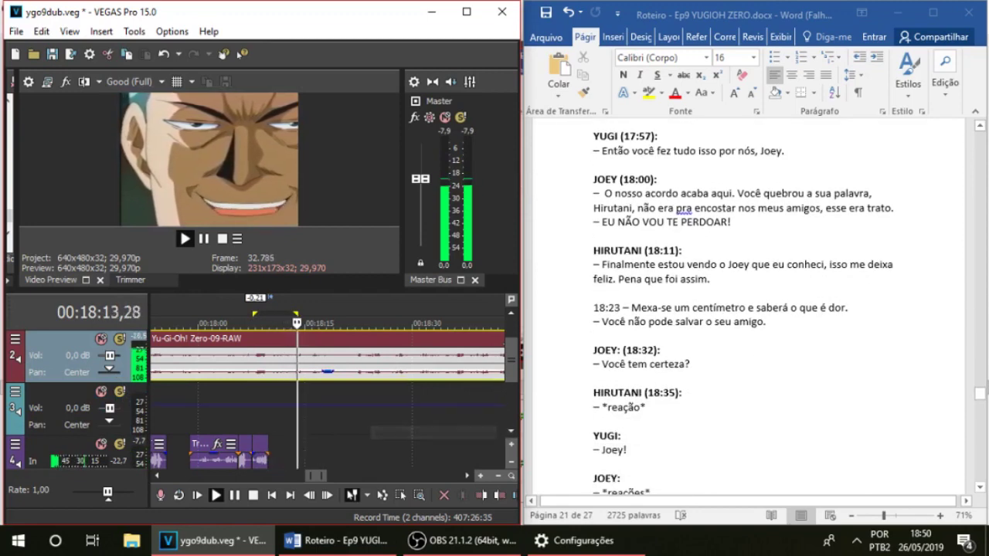
Stop the playback and place the playback position at 18:21,21 on the timeline
{"action": "double_click", "coordinate": [357, 409]}
{"action": "scroll", "coordinate": [417, 417], "scroll_direction": "down", "scroll_amount": 6}
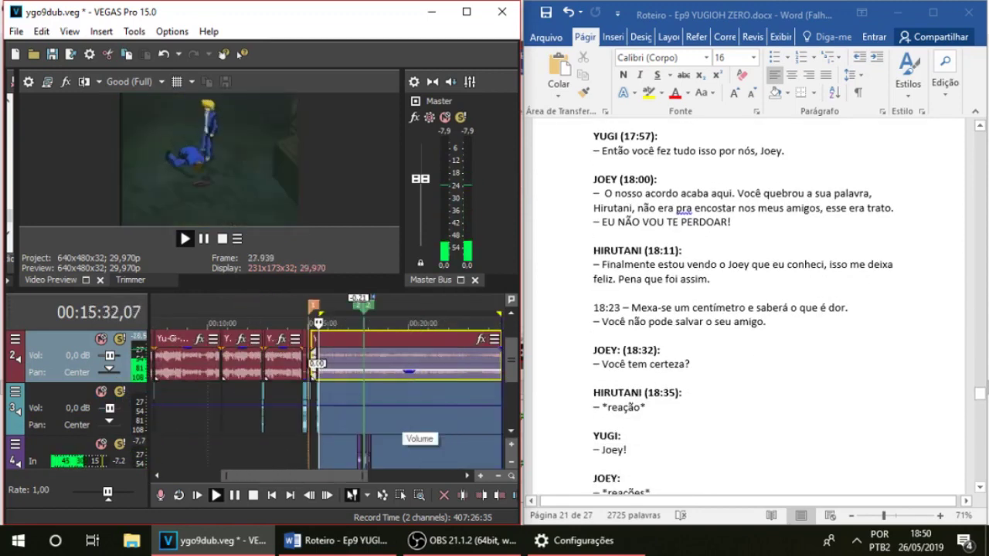
{"action": "key", "text": "space"}
{"action": "left_click", "coordinate": [381, 417]}
{"action": "scroll", "coordinate": [381, 417], "scroll_direction": "up", "scroll_amount": 4}
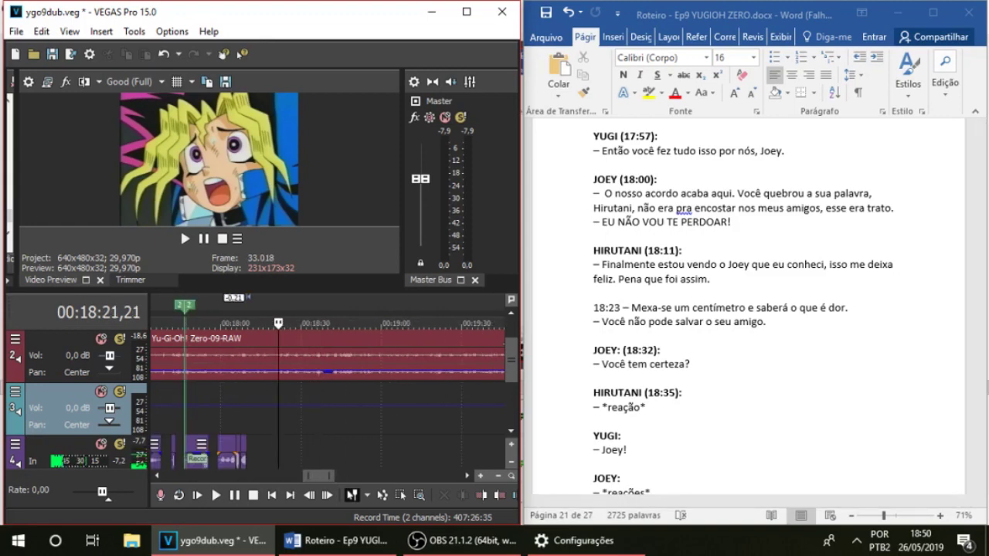
Listen to the original audio from 18:21,21 through Joey's 18:32 line and set the playback position to 18:31,01
{"action": "key", "text": "space"}
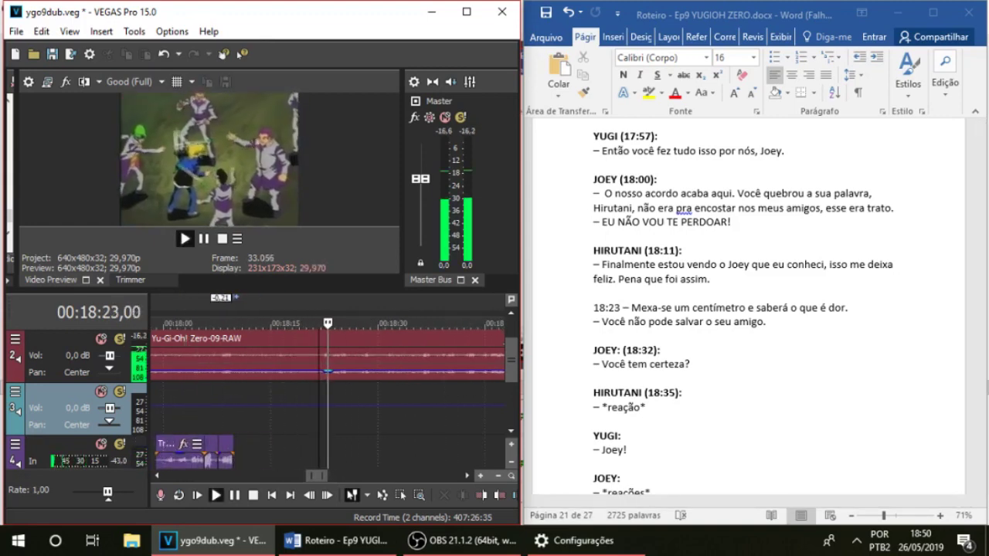
{"action": "scroll", "coordinate": [745, 309], "scroll_direction": "down", "scroll_amount": 1}
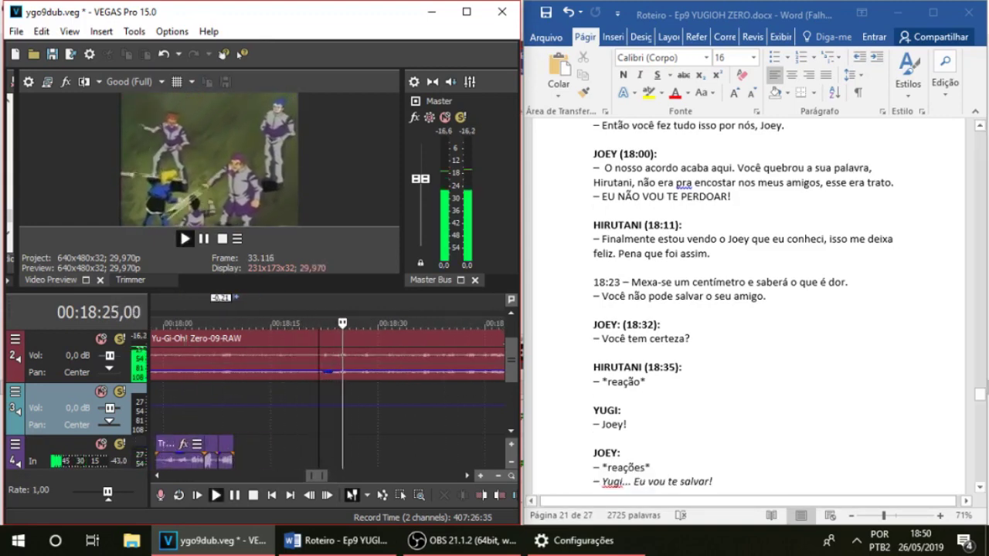
{"action": "left_click", "coordinate": [370, 360]}
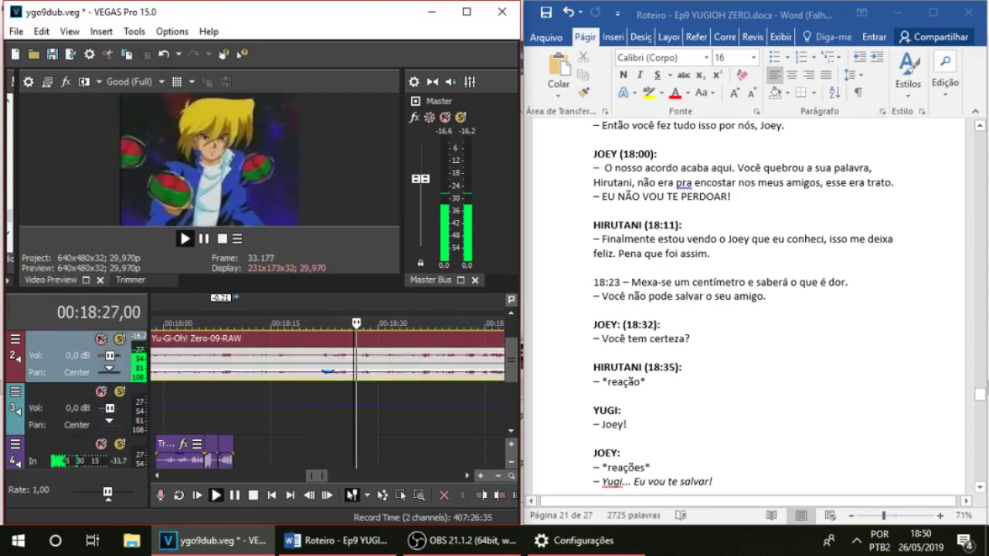
{"action": "scroll", "coordinate": [355, 364], "scroll_direction": "up", "scroll_amount": 1}
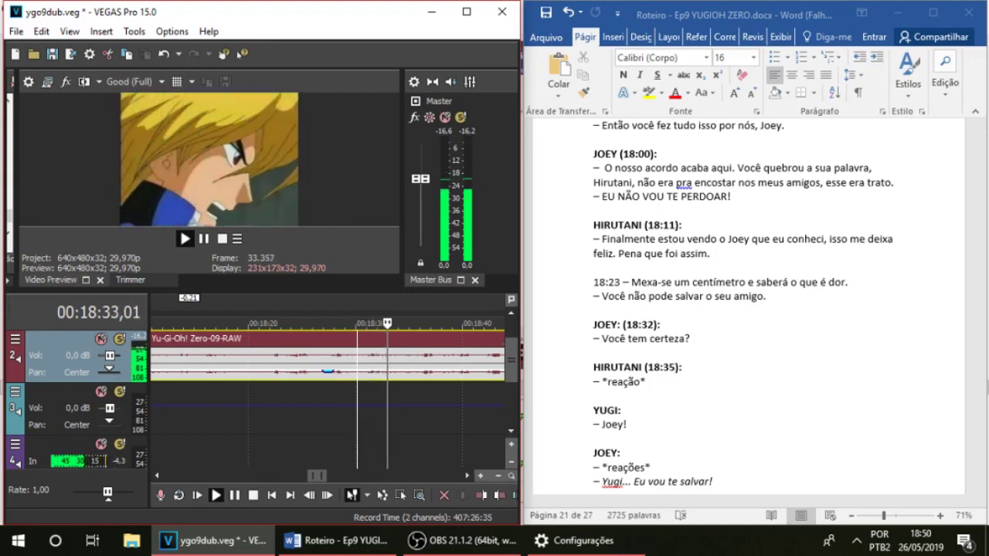
{"action": "key", "text": "space"}
{"action": "left_click", "coordinate": [366, 361]}
Extend Joey's 18:32 line in the Word script to "Você tem certeza disso?" and return to 18:27,19 in VEGAS Pro
{"action": "left_click", "coordinate": [635, 183]}
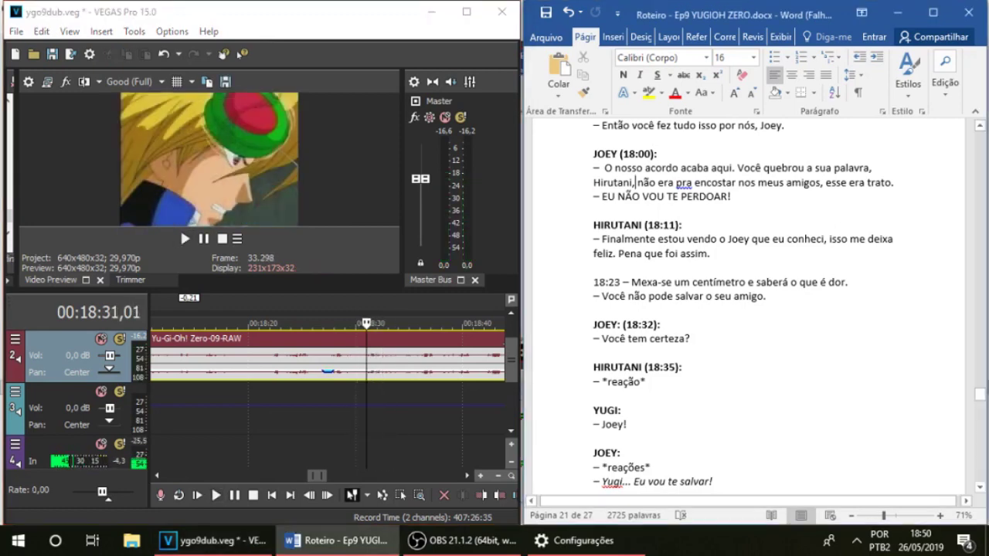
{"action": "type", "text": "disso"}
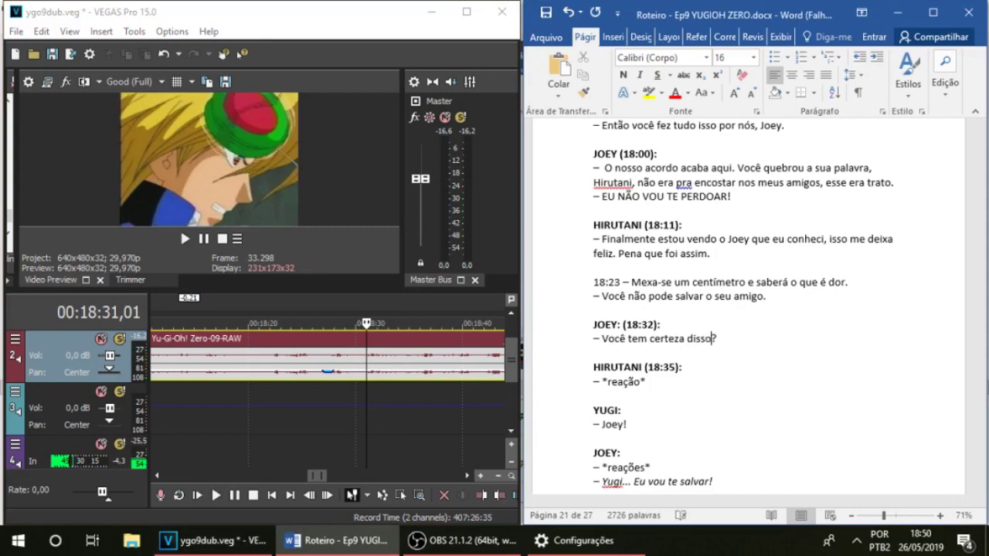
{"action": "left_click", "coordinate": [330, 362]}
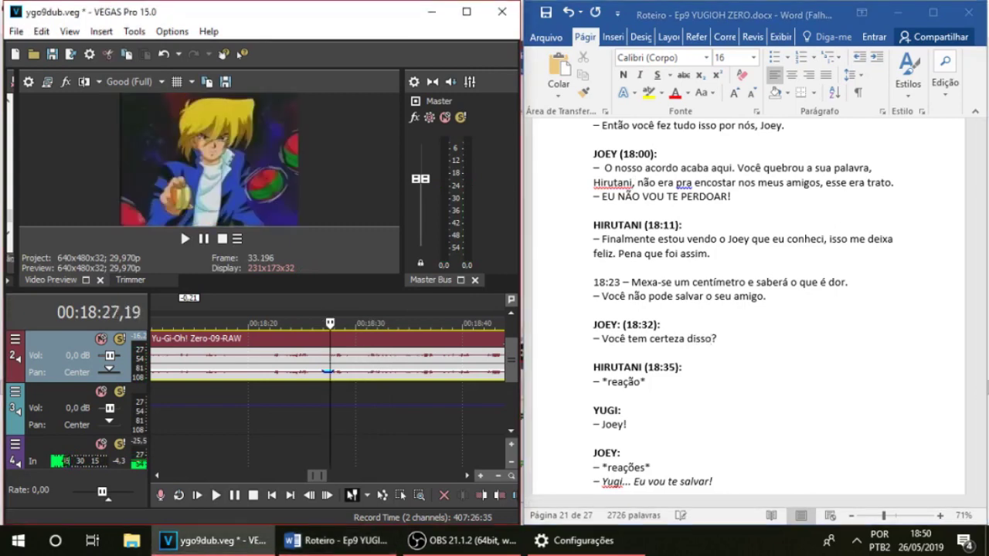
Bring up OBS briefly and add a second "disso" before the question mark of Joey's 18:32 line in the Word script
{"action": "left_click", "coordinate": [340, 541]}
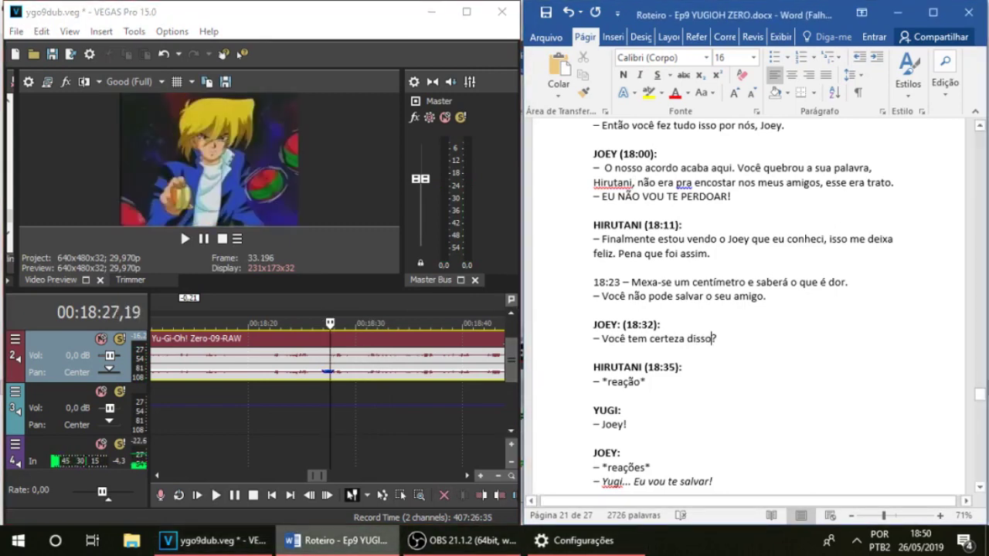
{"action": "left_click", "coordinate": [339, 541]}
{"action": "left_click", "coordinate": [462, 541]}
{"action": "left_click", "coordinate": [213, 540]}
{"action": "left_click", "coordinate": [337, 541]}
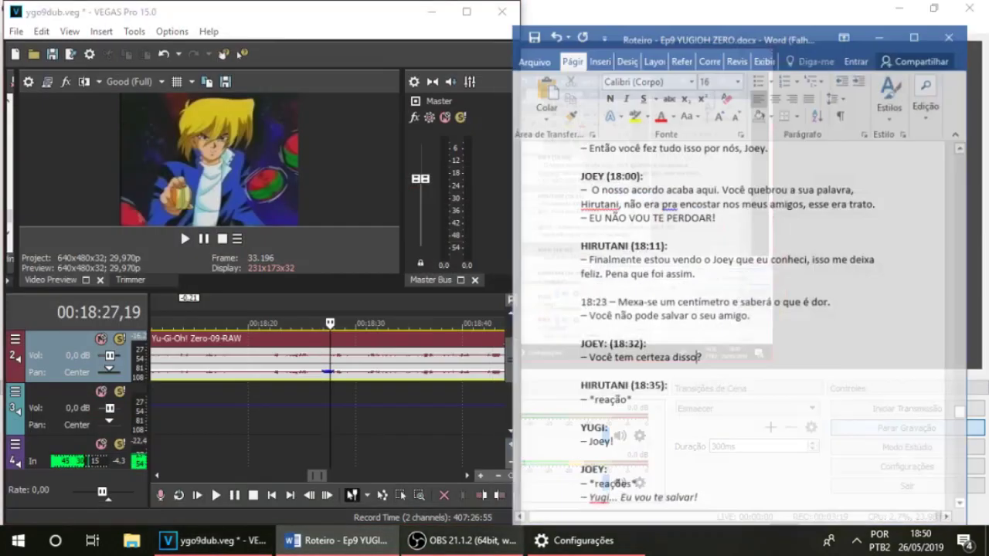
{"action": "type", "text": "?"}
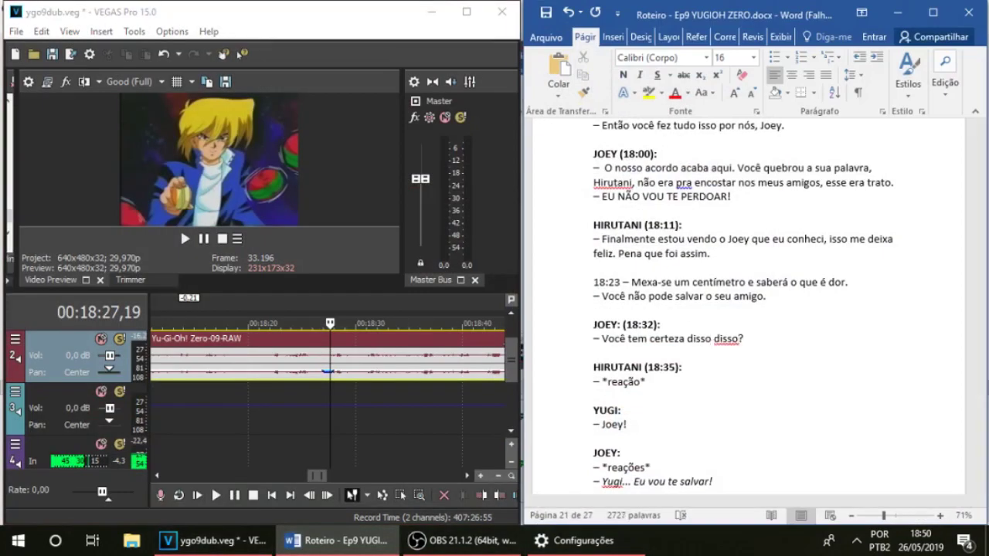
Switch to VEGAS Pro, lower the original audio's gain to about -32.4 dB and record Joey's 18:32 line from 18:26,17
{"action": "key", "text": "alt+Tab"}
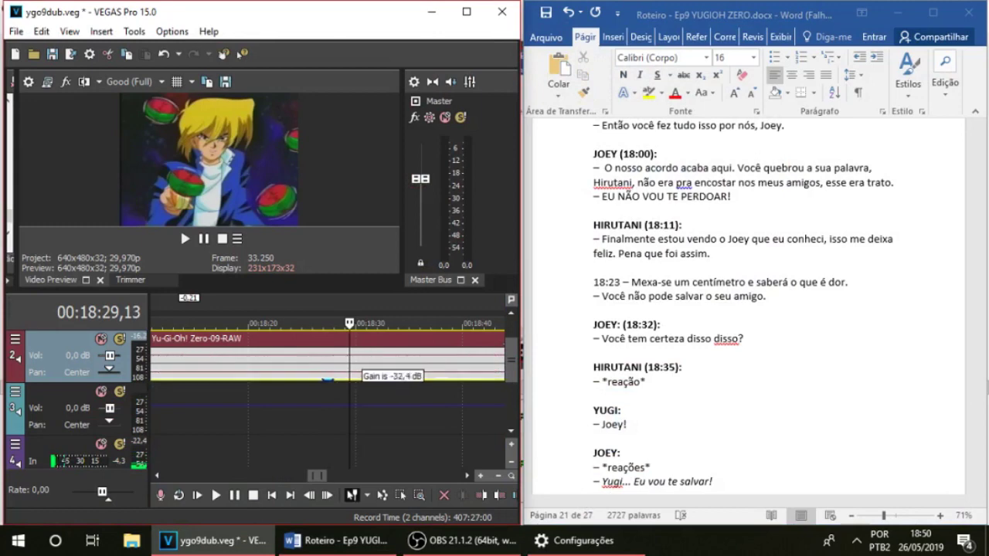
{"action": "key", "text": "ctrl+r"}
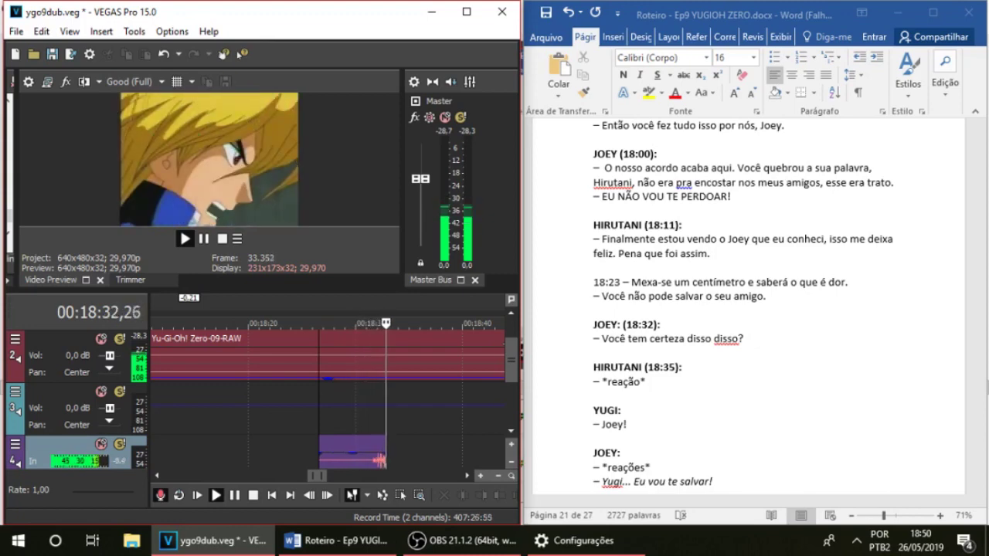
{"action": "key", "text": "space"}
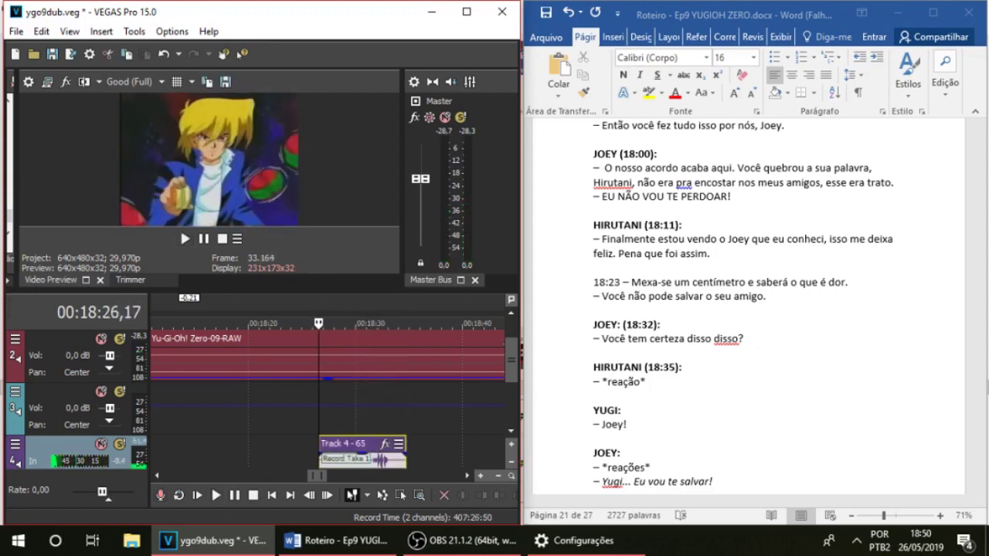
Set the original episode audio's gain to -Inf. dB and play the new take from 18:31,07
{"action": "left_click", "coordinate": [369, 413]}
{"action": "left_click", "coordinate": [376, 379]}
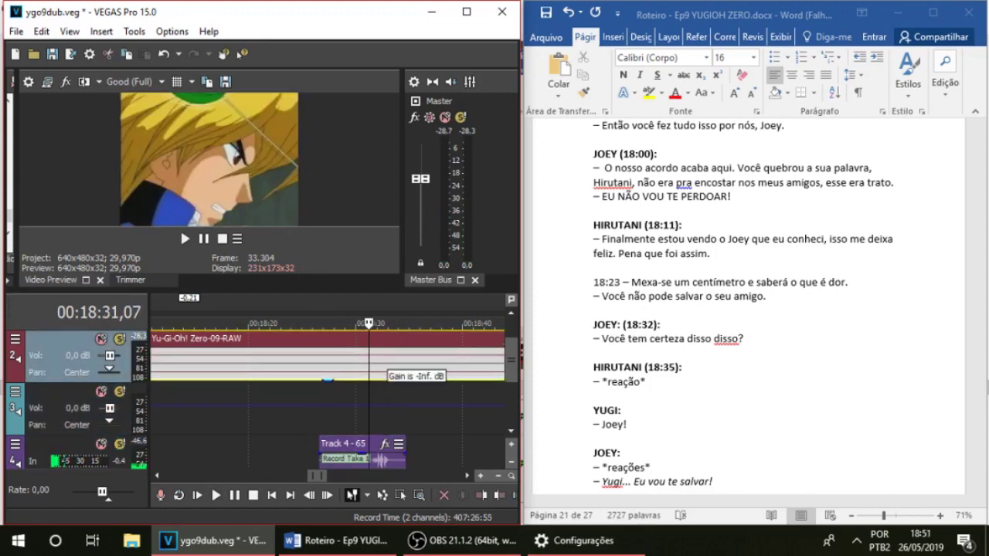
{"action": "key", "text": "space"}
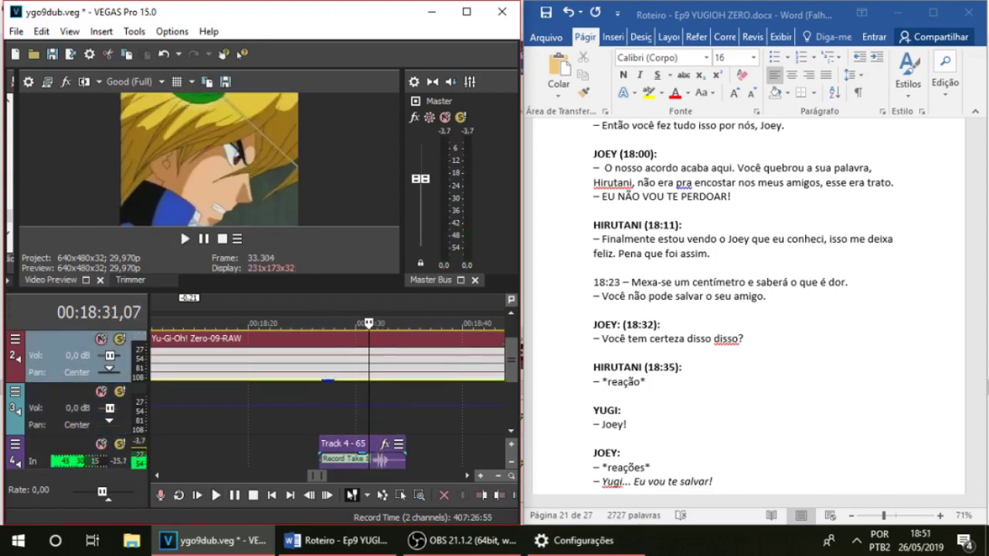
Discard the first take of the 18:32 line, try recording it again from about 18:28 and discard that attempt
{"action": "left_click", "coordinate": [337, 453]}
{"action": "key", "text": "Delete"}
{"action": "key", "text": "ctrl+r"}
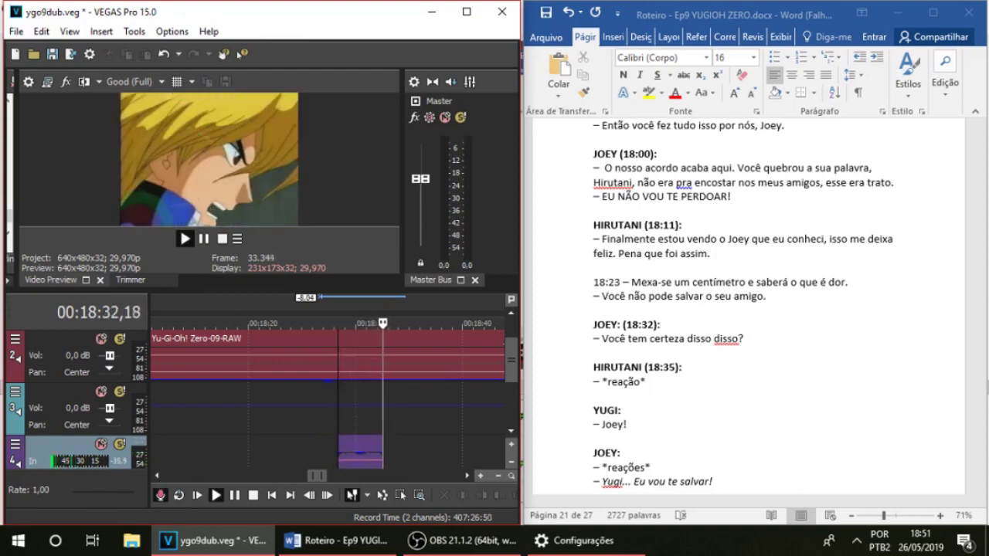
{"action": "key", "text": "space"}
{"action": "key", "text": "Delete"}
Record Joey's 18:32 line on track 4 from 18:29,24, redoing the first attempt made from that point
{"action": "left_click", "coordinate": [361, 452]}
{"action": "left_click", "coordinate": [353, 410]}
{"action": "key", "text": "space"}
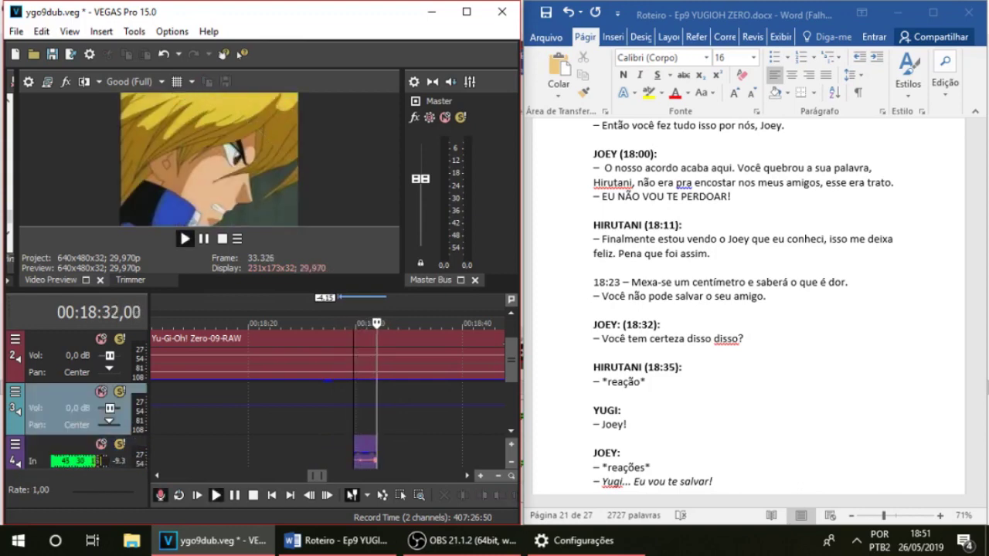
{"action": "key", "text": "space"}
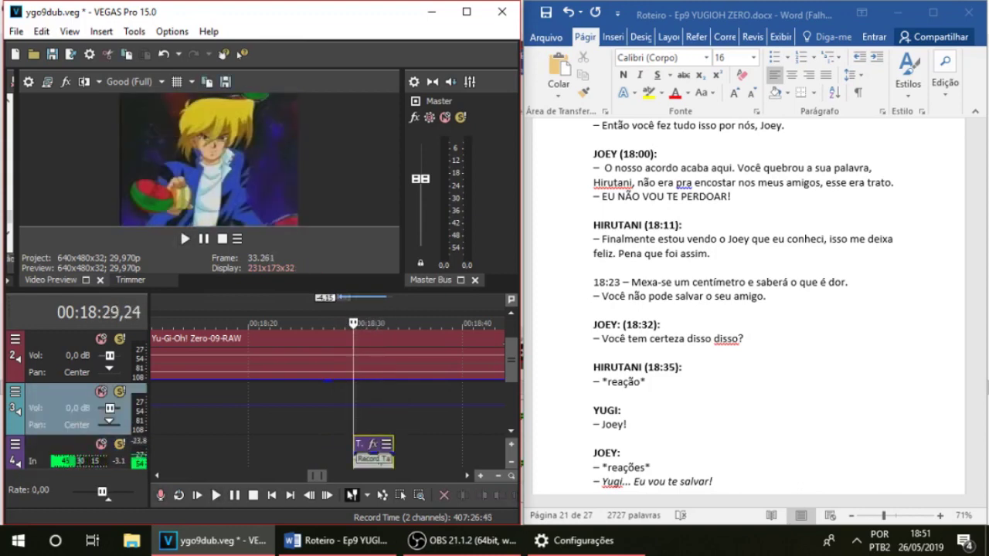
{"action": "key", "text": "ctrl+r"}
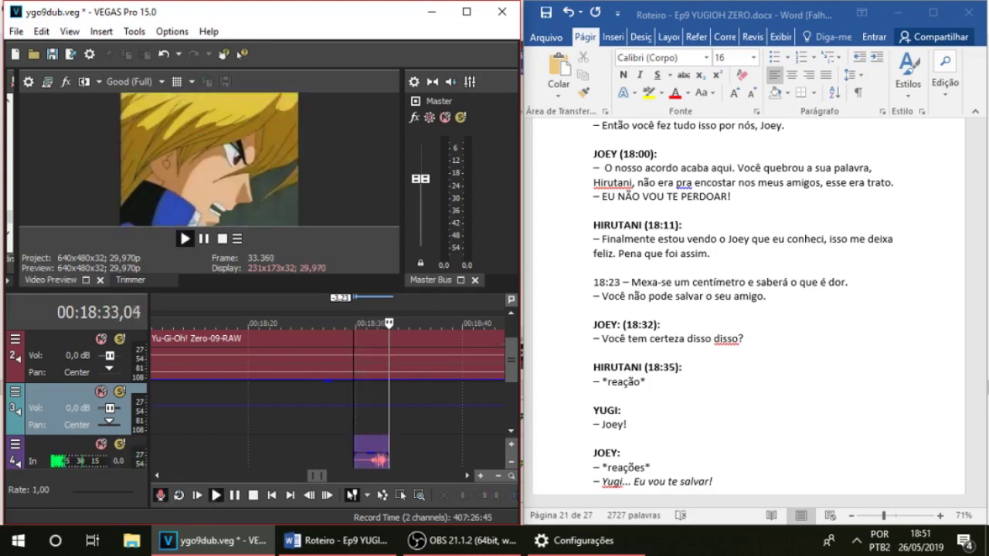
Stop recording the current take of Joey's 18:32 line on track 4, play it back, and undo it
{"action": "key", "text": "space"}
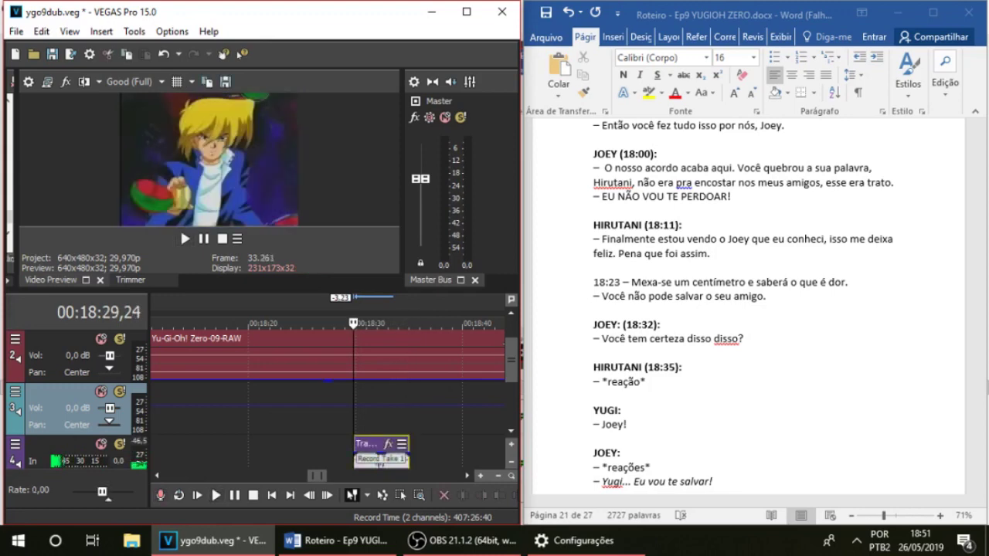
{"action": "key", "text": "space"}
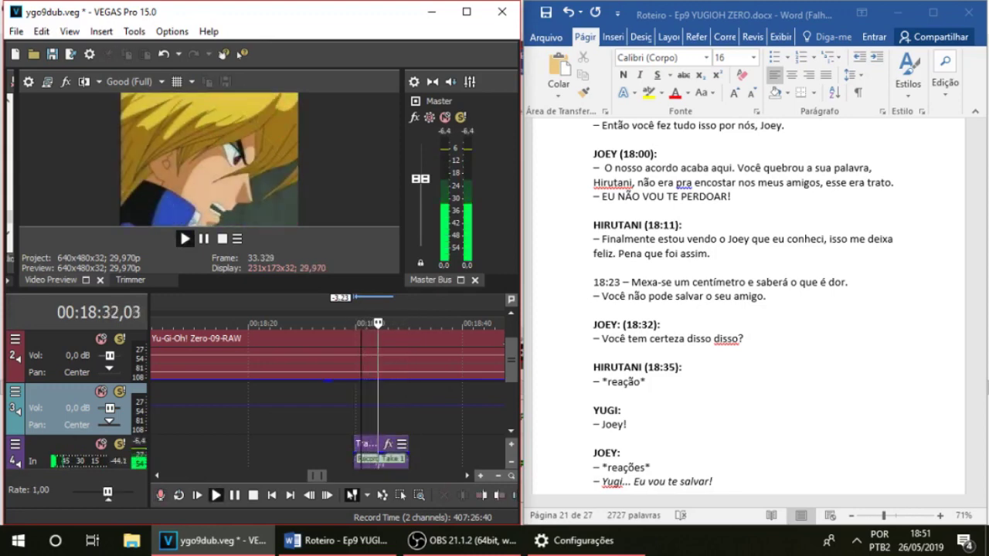
{"action": "key", "text": "space"}
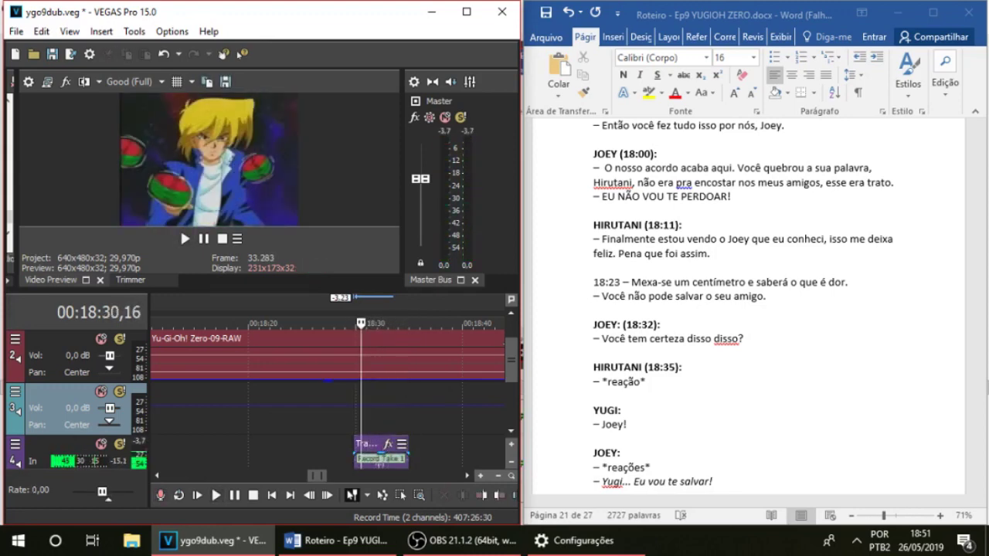
{"action": "key", "text": "ctrl+z"}
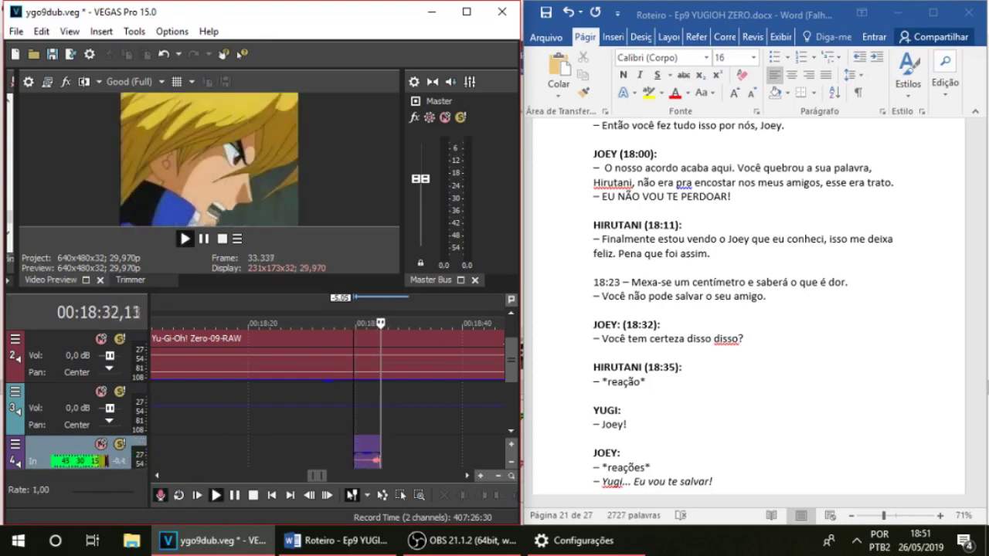
Finish another take of Joey's 18:32 line from 00:18:29,24 on track 4, play it back, and delete it
{"action": "key", "text": "space"}
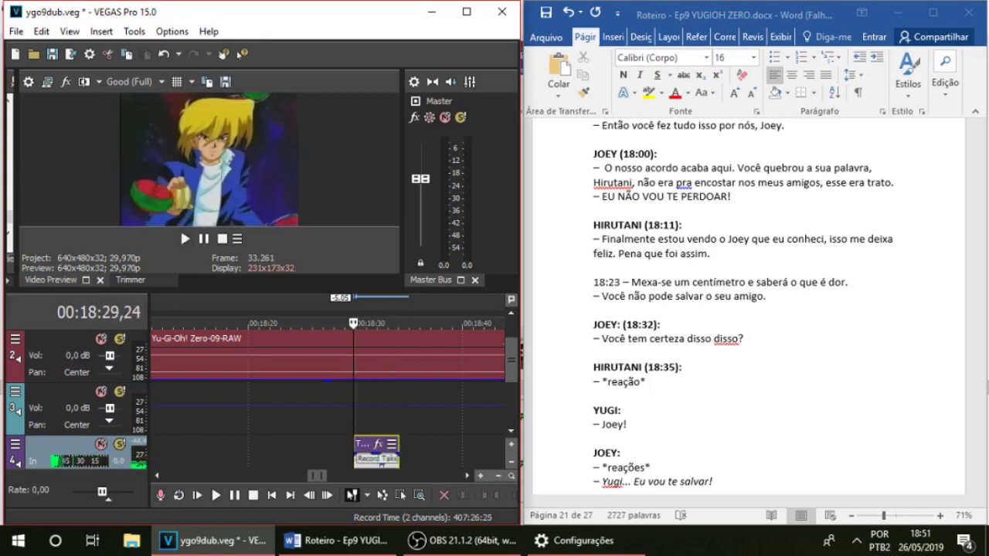
{"action": "key", "text": "space"}
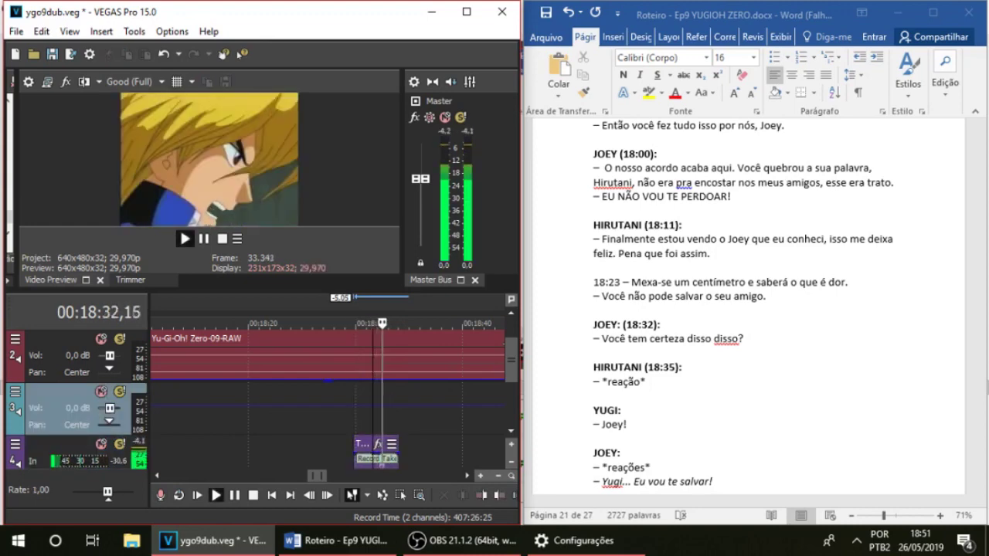
{"action": "key", "text": "space"}
{"action": "scroll", "coordinate": [334, 399], "scroll_direction": "down", "scroll_amount": 2}
{"action": "scroll", "coordinate": [335, 399], "scroll_direction": "up", "scroll_amount": 5}
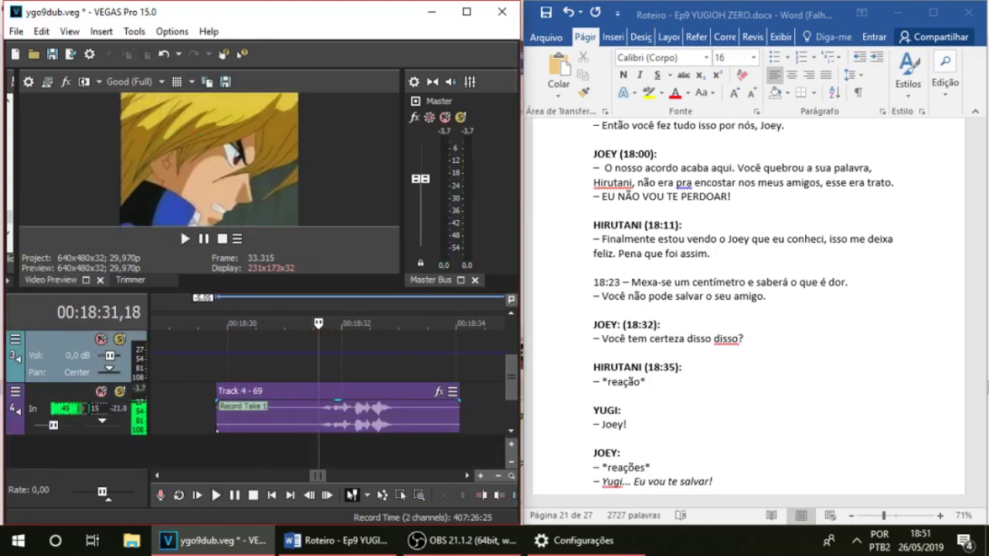
{"action": "key", "text": "space"}
{"action": "left_click", "coordinate": [261, 411]}
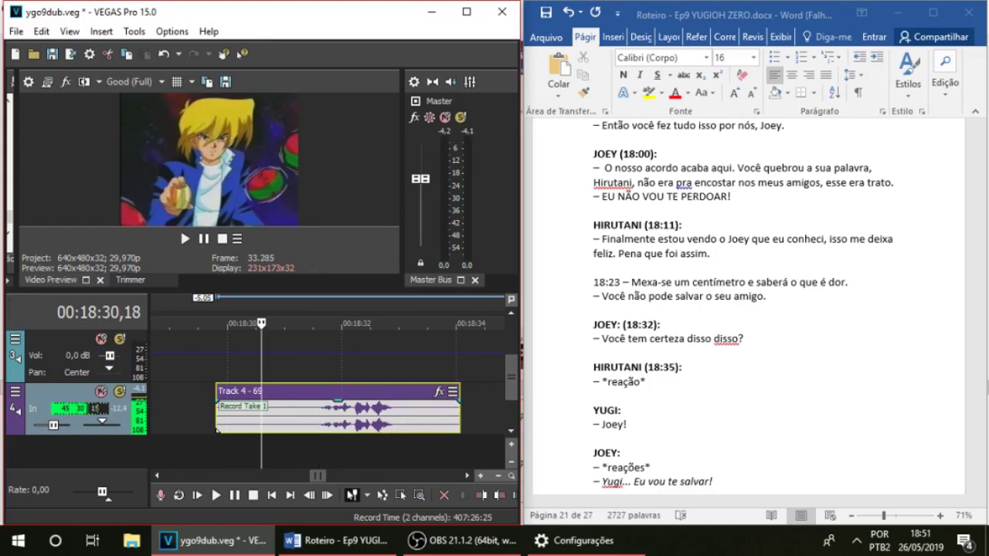
{"action": "key", "text": "Delete"}
Try recording Joey's 18:32 line on track 4 from 00:18:30,18 and undo the take
{"action": "key", "text": "ctrl+r"}
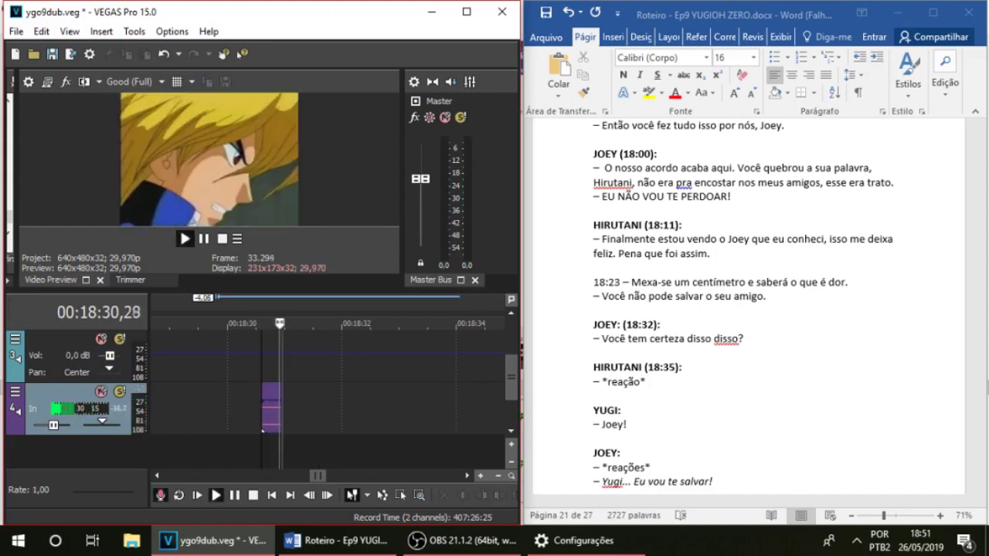
{"action": "key", "text": "space"}
{"action": "key", "text": "ctrl+z"}
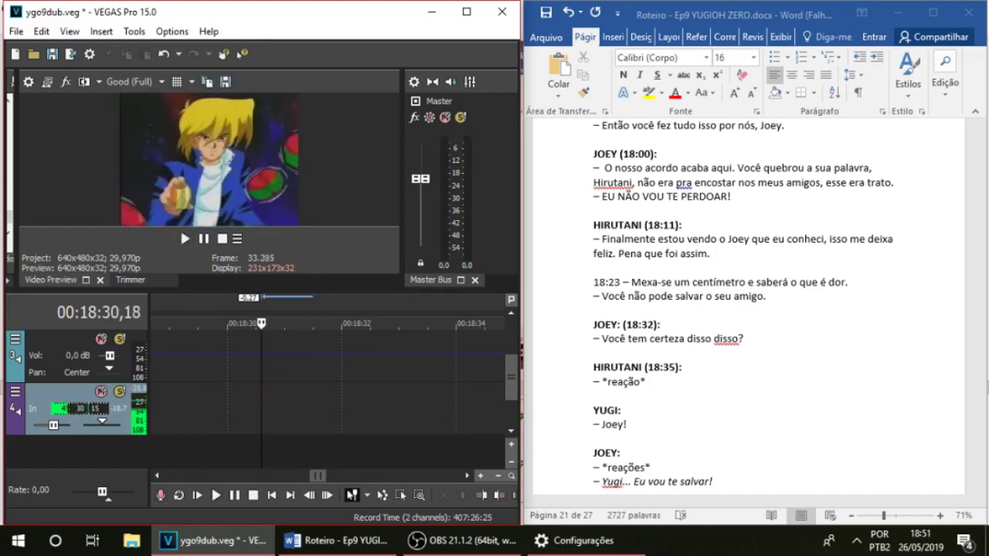
Try repeated takes of "Você tem certeza disso disso?" on track 4 from 00:18:30,12, discarding each one
{"action": "left_click", "coordinate": [251, 431]}
{"action": "key", "text": "ctrl+r"}
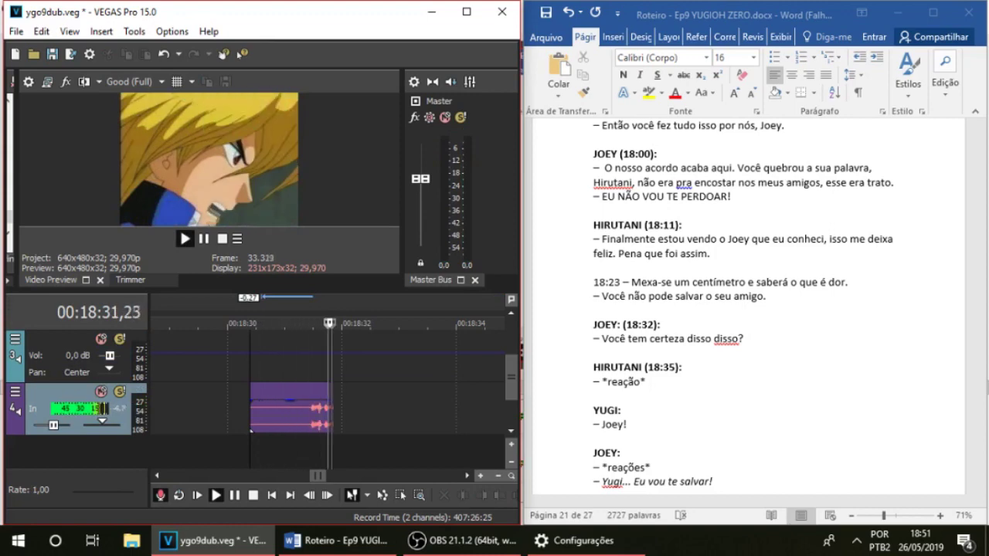
{"action": "key", "text": "space"}
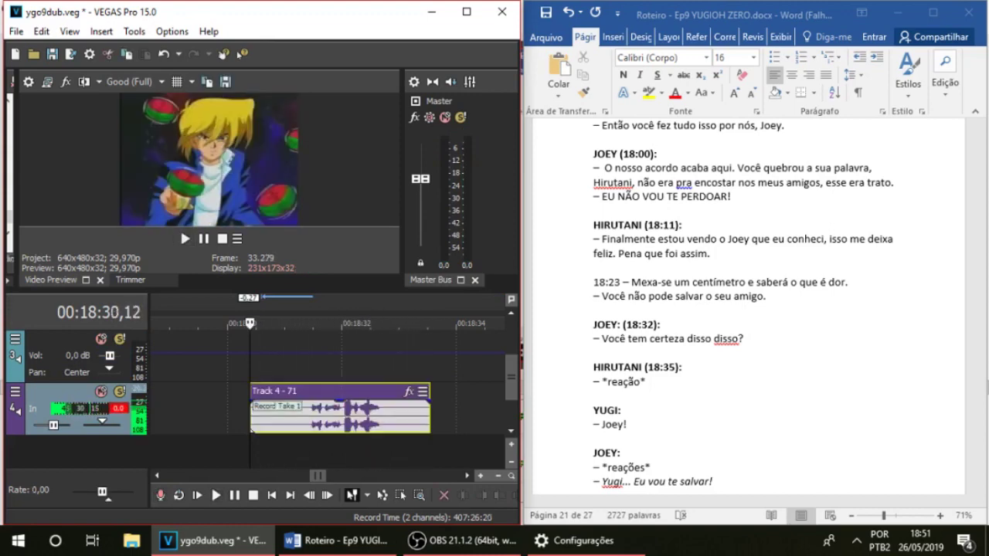
{"action": "key", "text": "ctrl+z"}
{"action": "key", "text": "ctrl+r"}
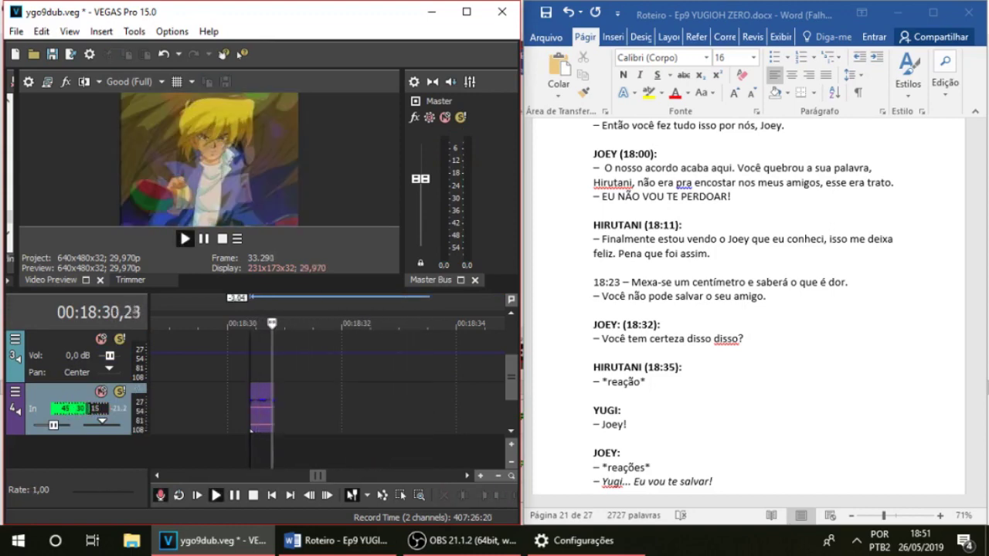
{"action": "key", "text": "space"}
{"action": "key", "text": "ctrl+z"}
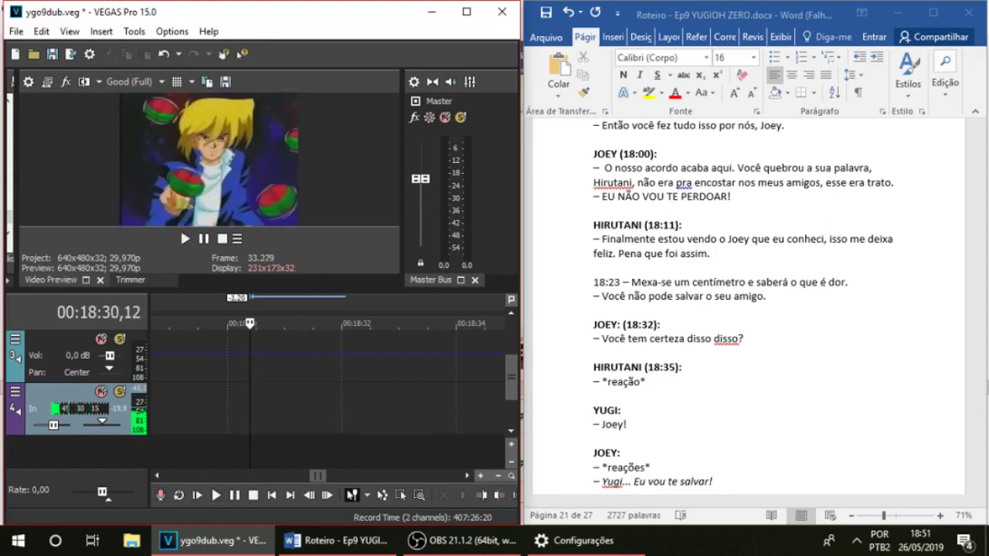
{"action": "key", "text": "ctrl+r"}
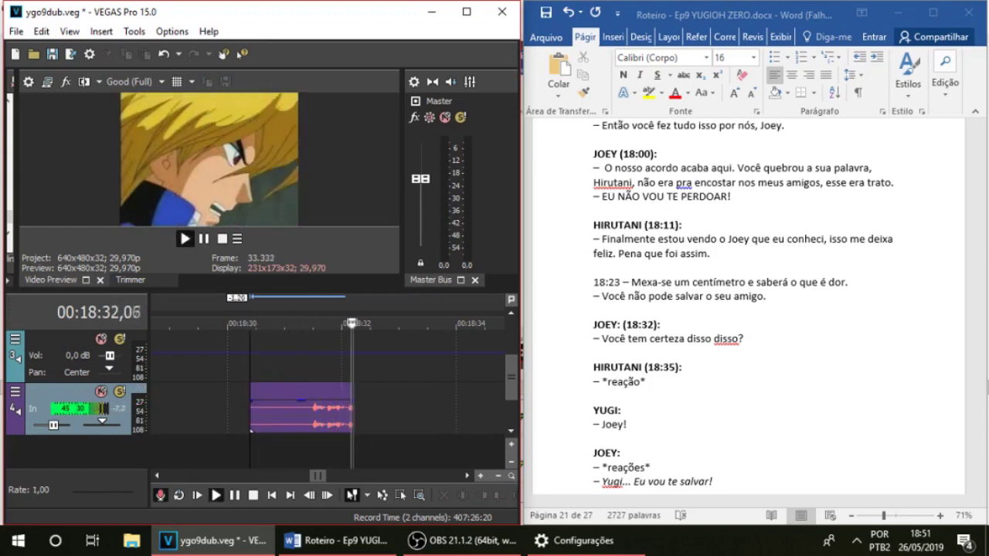
{"action": "key", "text": "space"}
{"action": "key", "text": "ctrl+z"}
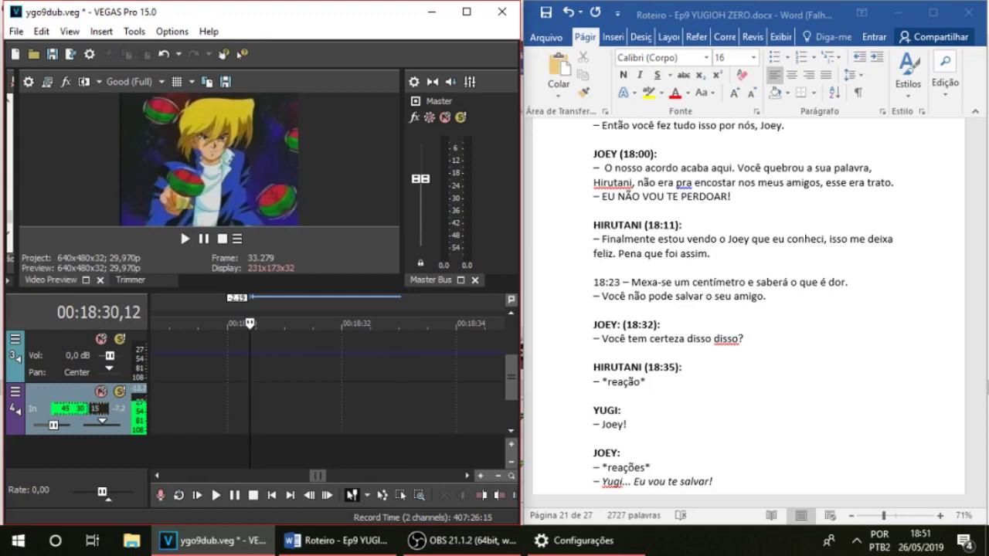
{"action": "key", "text": "ctrl+r"}
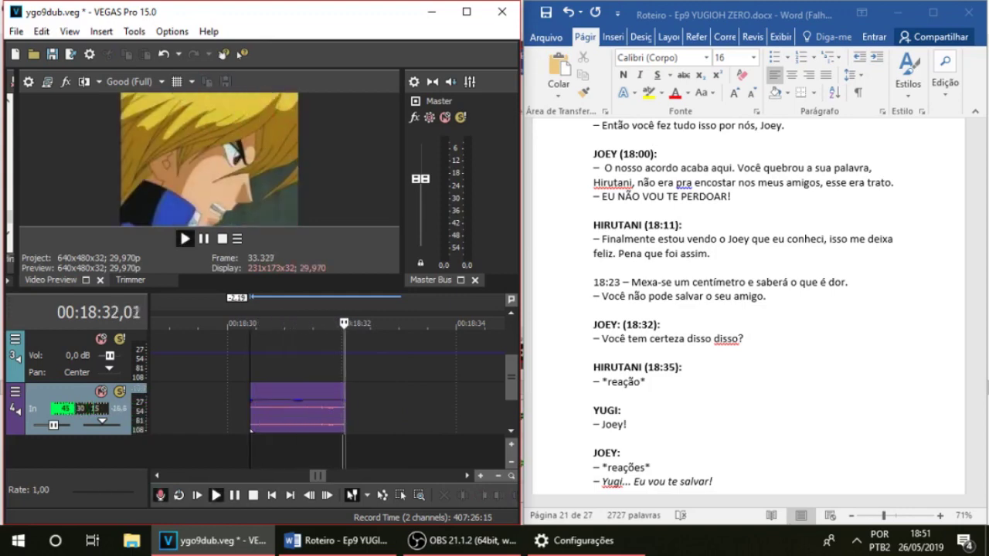
{"action": "key", "text": "space"}
{"action": "key", "text": "ctrl+z"}
{"action": "key", "text": "ctrl+r"}
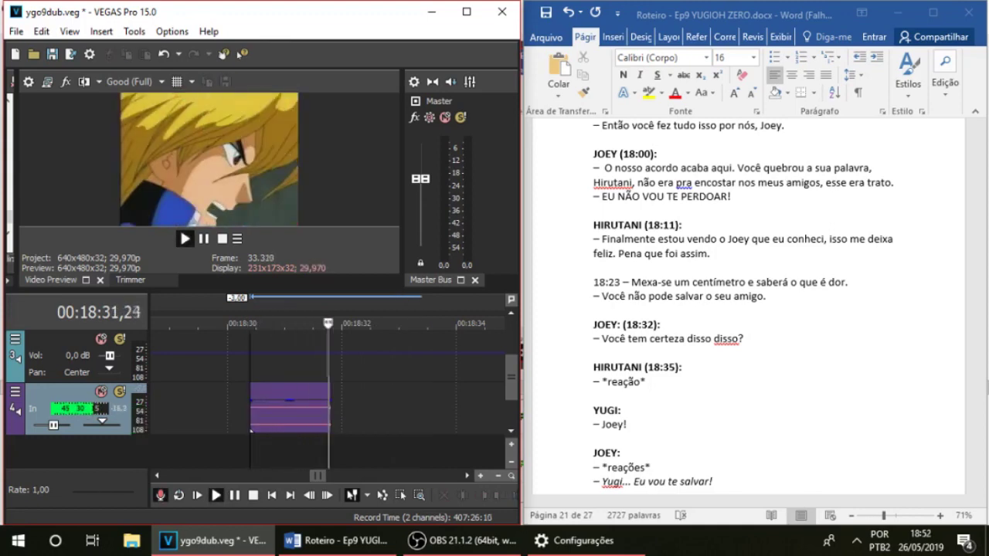
{"action": "key", "text": "space"}
{"action": "key", "text": "ctrl+z"}
{"action": "key", "text": "ctrl+r"}
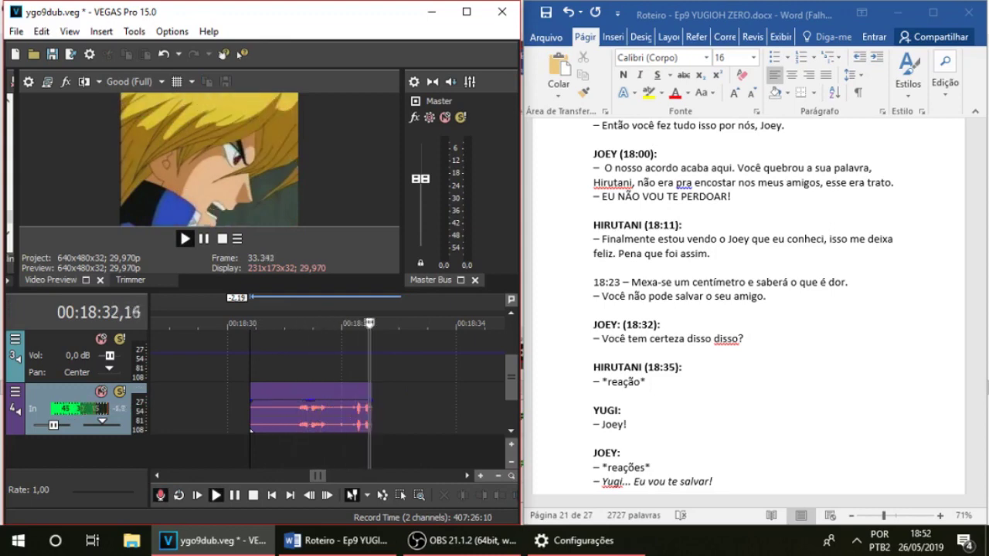
{"action": "key", "text": "space"}
{"action": "key", "text": "ctrl+z"}
{"action": "key", "text": "ctrl+r"}
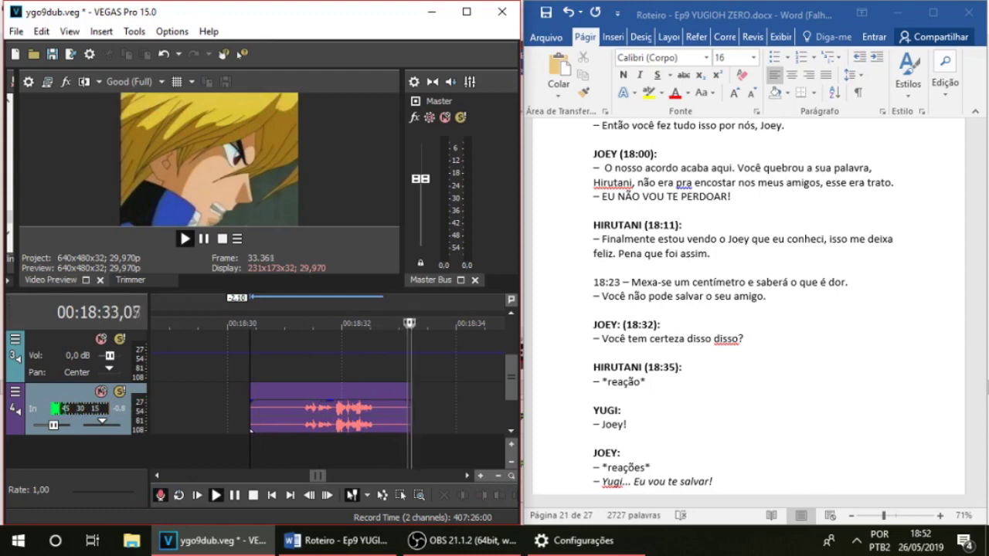
{"action": "key", "text": "space"}
{"action": "key", "text": "ctrl+z"}
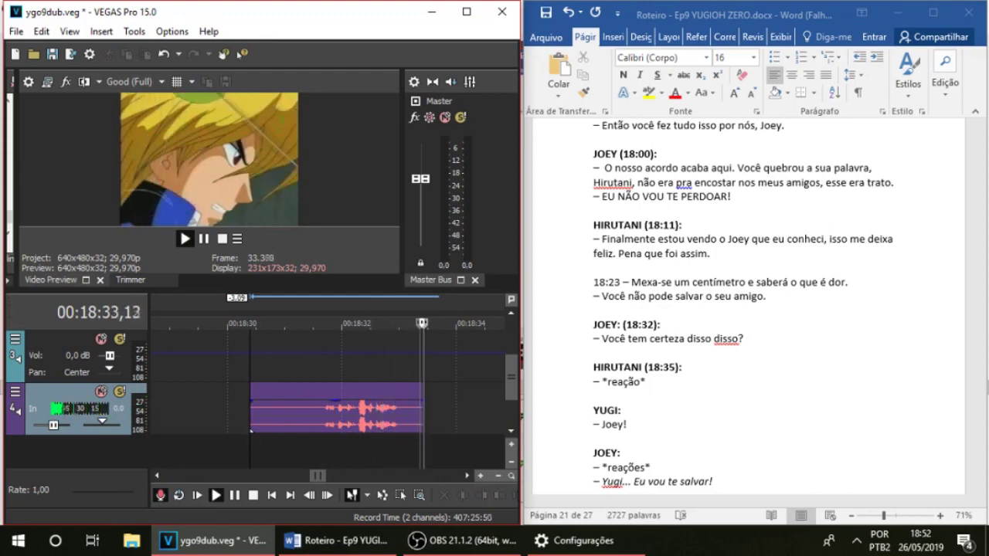
{"action": "key", "text": "space"}
{"action": "key", "text": "Delete"}
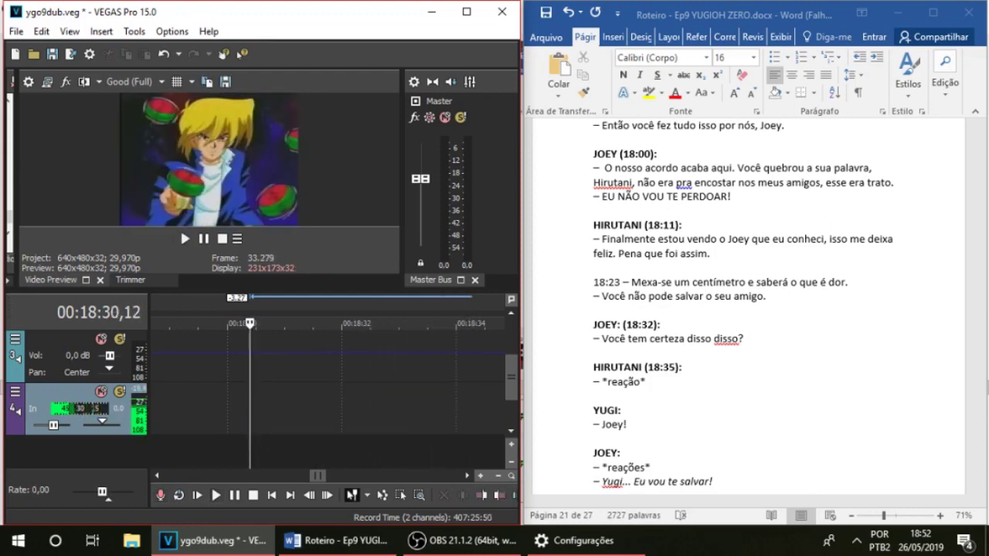
Record and review a take of Joey's 18:32 line on track 4 from 00:18:30,12, trimming the silence at its end
{"action": "key", "text": "ctrl+r"}
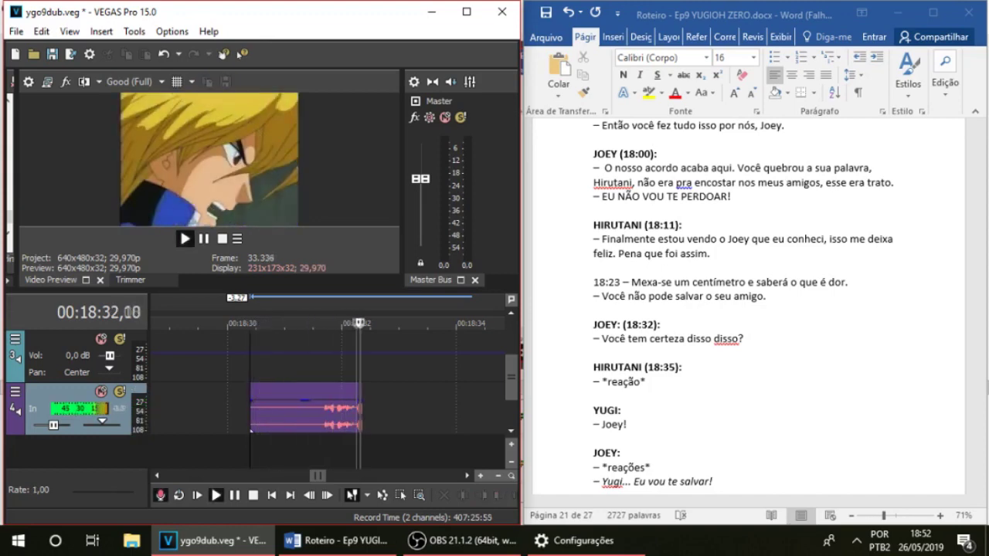
{"action": "key", "text": "space"}
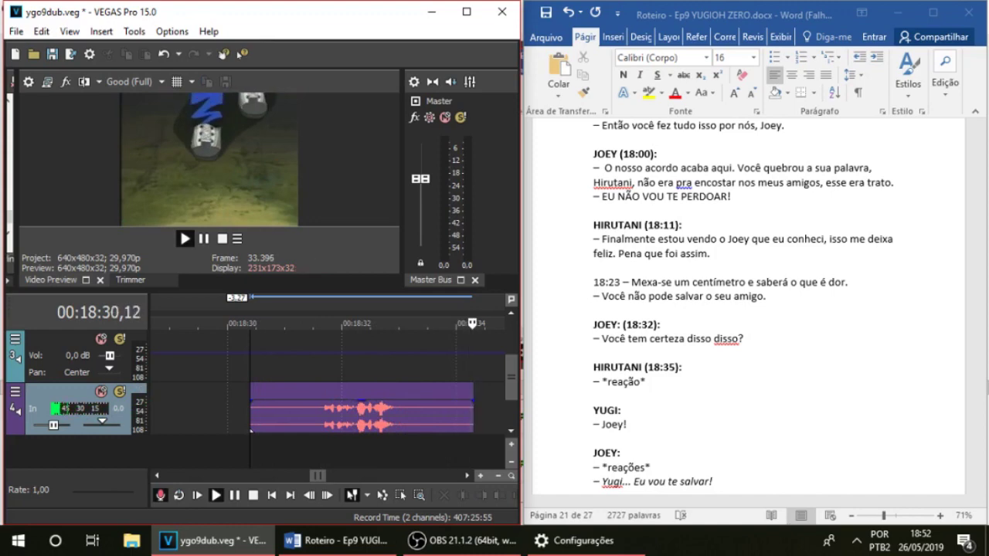
{"action": "key", "text": "space"}
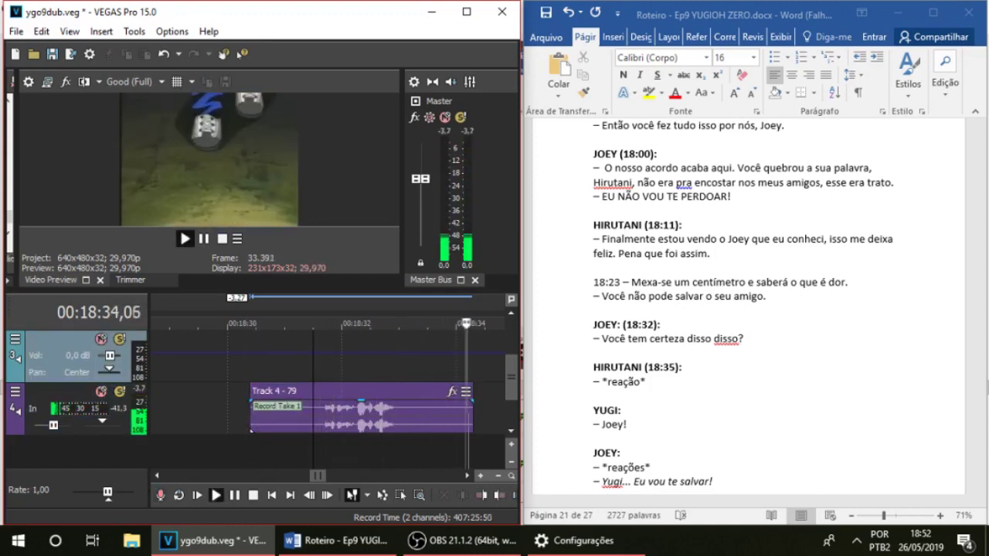
{"action": "key", "text": "space"}
{"action": "left_click", "coordinate": [252, 427]}
{"action": "left_click", "coordinate": [232, 363]}
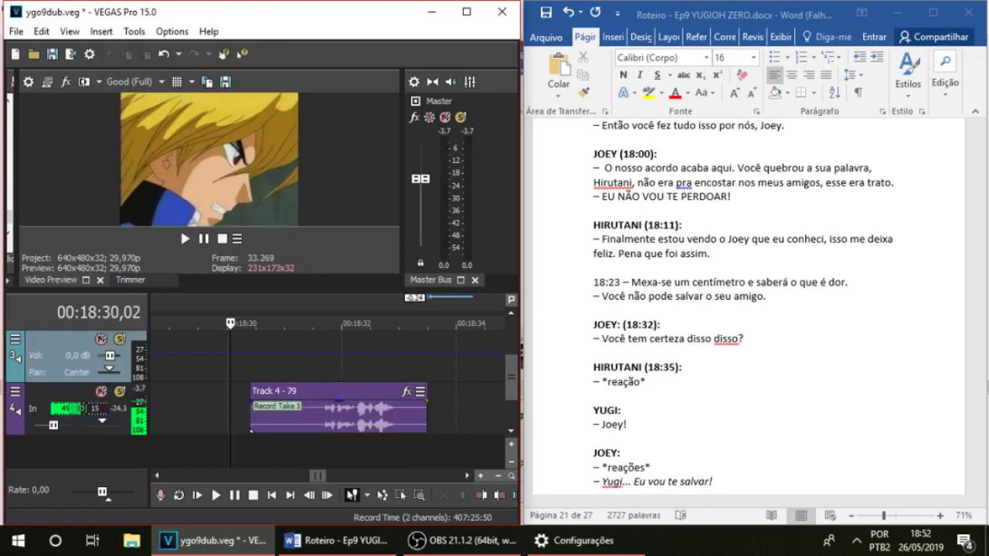
Trim the start of the recorded take to 00:18:31,17, play it back, and delete the take from track 4
{"action": "left_click", "coordinate": [215, 363]}
{"action": "scroll", "coordinate": [214, 363], "scroll_direction": "down", "scroll_amount": 2}
{"action": "scroll", "coordinate": [214, 363], "scroll_direction": "up", "scroll_amount": 2}
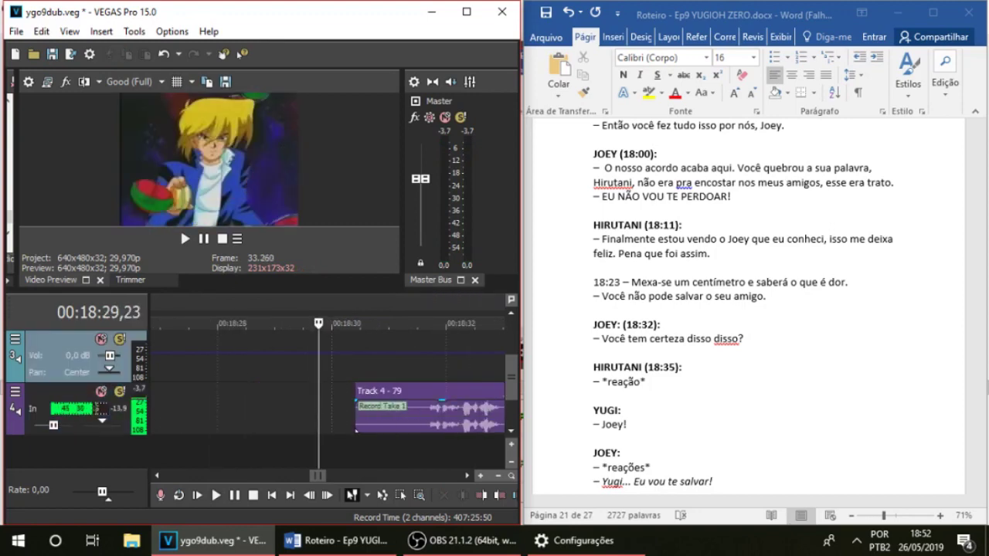
{"action": "left_click_drag", "start_coordinate": [357, 428], "coordinate": [422, 428]}
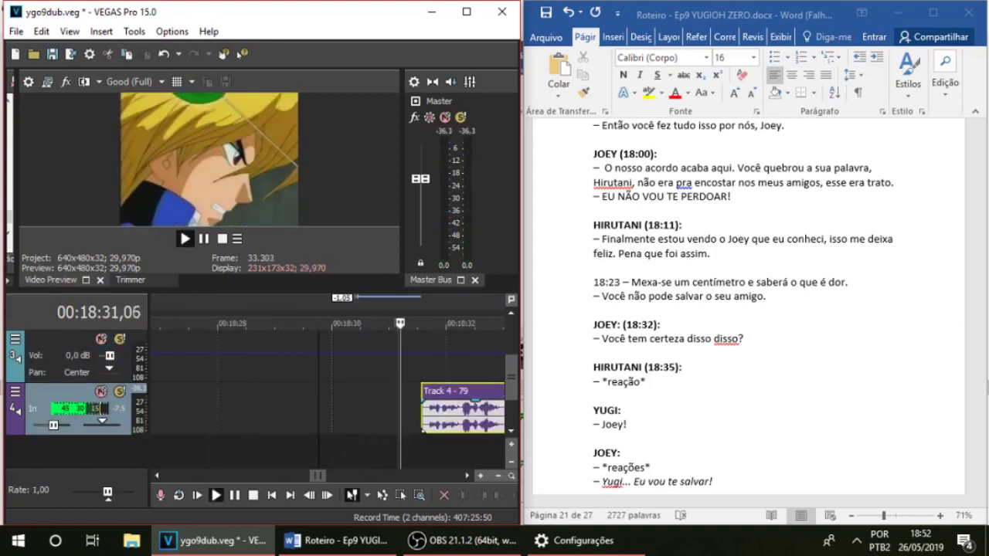
{"action": "key", "text": "space"}
{"action": "left_click", "coordinate": [423, 429]}
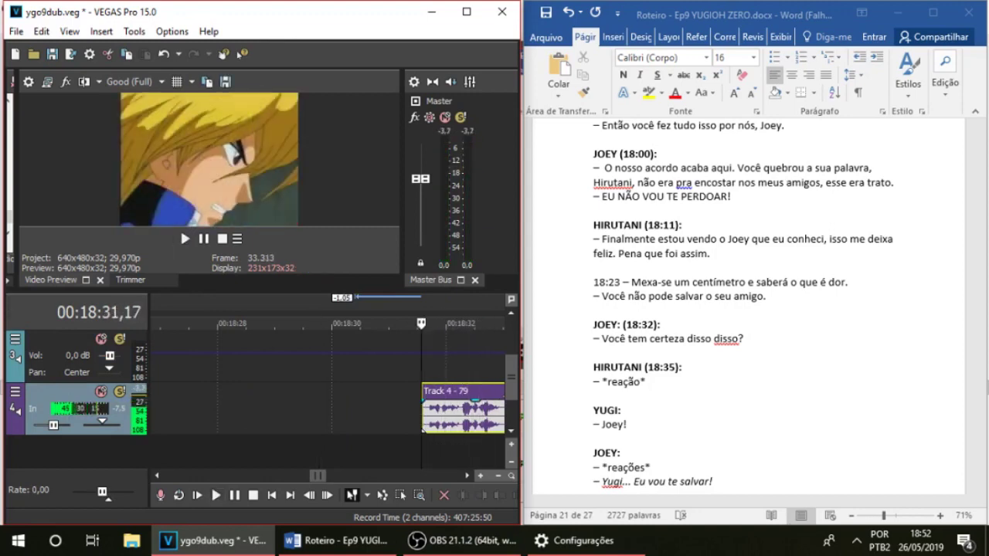
{"action": "key", "text": "Delete"}
Try recording Joey's 18:32 line on track 4 from 00:18:30,00 and undo the take
{"action": "left_click", "coordinate": [360, 417]}
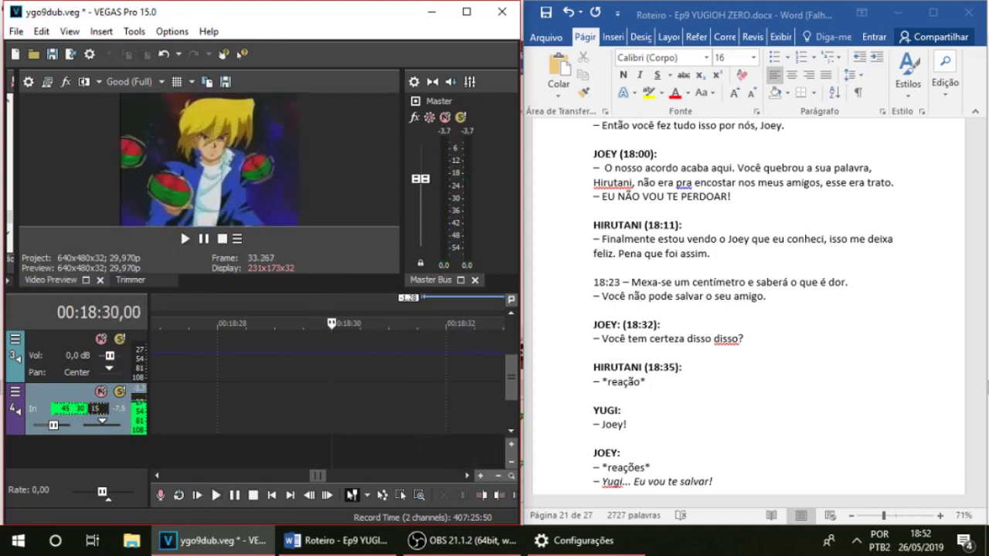
{"action": "key", "text": "ctrl+r"}
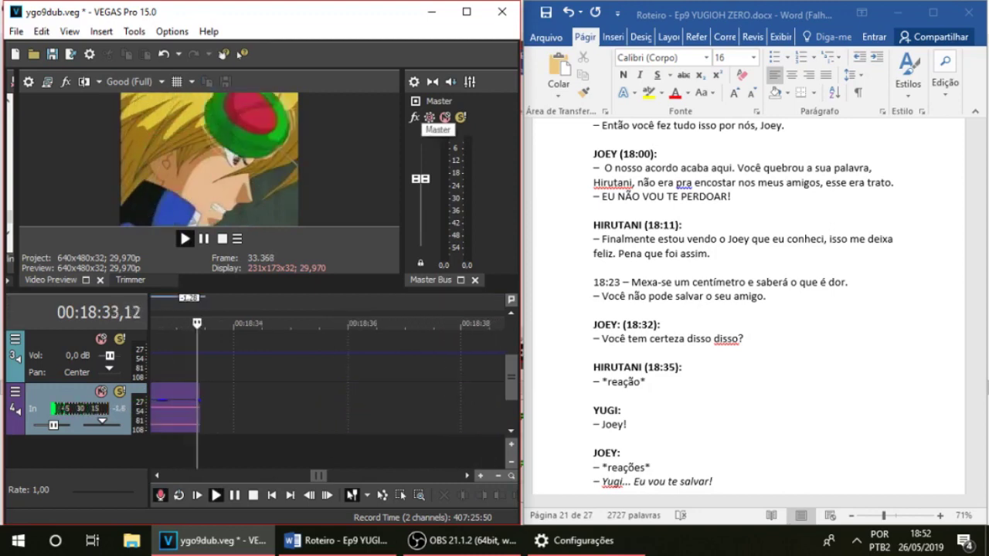
{"action": "key", "text": "space"}
{"action": "key", "text": "ctrl+z"}
Record another take of Joey's line on track 4 from 00:18:30,00, play it back, and delete it
{"action": "key", "text": "ctrl+r"}
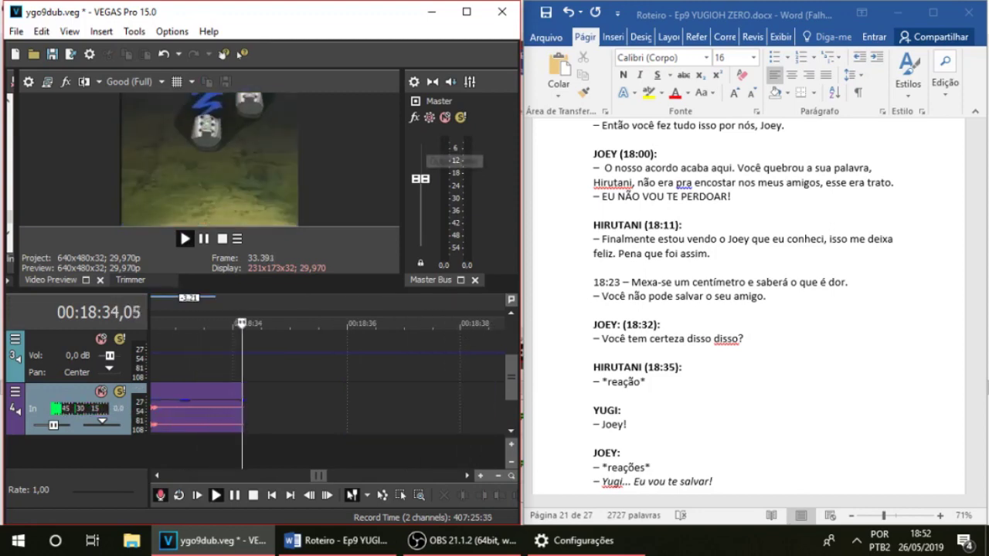
{"action": "key", "text": "space"}
{"action": "left_click", "coordinate": [404, 363]}
{"action": "key", "text": "space"}
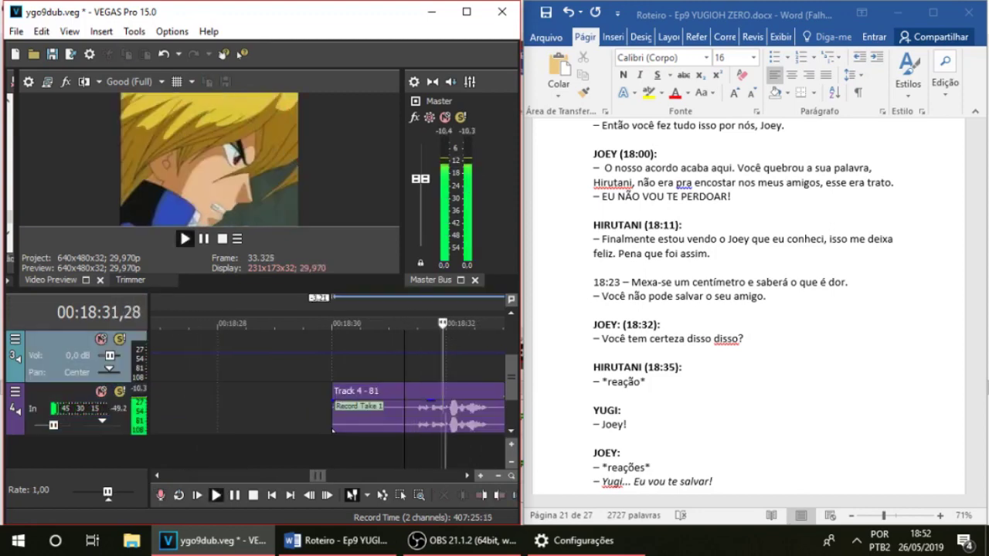
{"action": "scroll", "coordinate": [327, 394], "scroll_direction": "down", "scroll_amount": 1}
{"action": "key", "text": "space"}
{"action": "left_click", "coordinate": [309, 409]}
{"action": "key", "text": "Delete"}
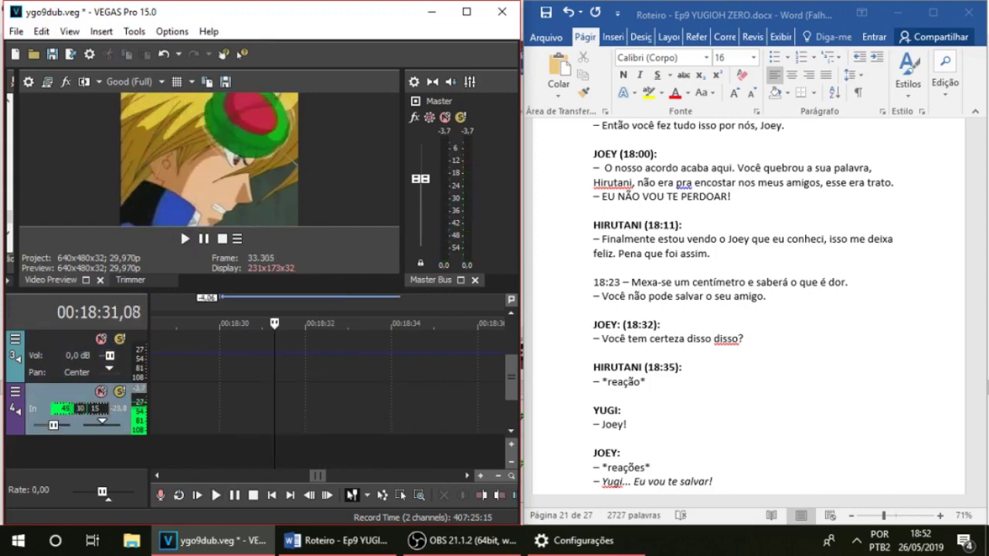
Record a take of Joey's 18:32 line on track 4 from just after 00:18:30, play it back, and delete it
{"action": "left_click", "coordinate": [239, 409]}
{"action": "key", "text": "ctrl+r"}
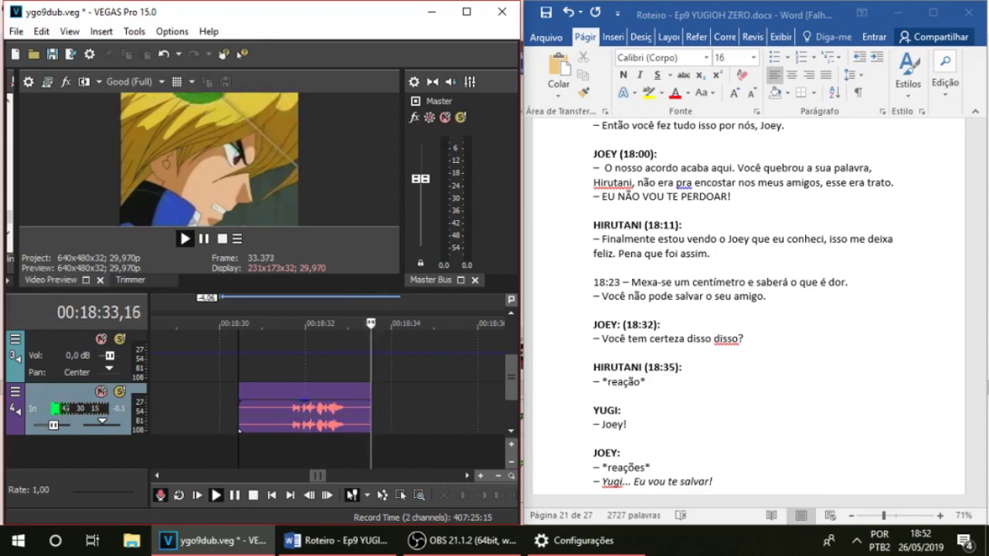
{"action": "key", "text": "space"}
{"action": "key", "text": "space"}
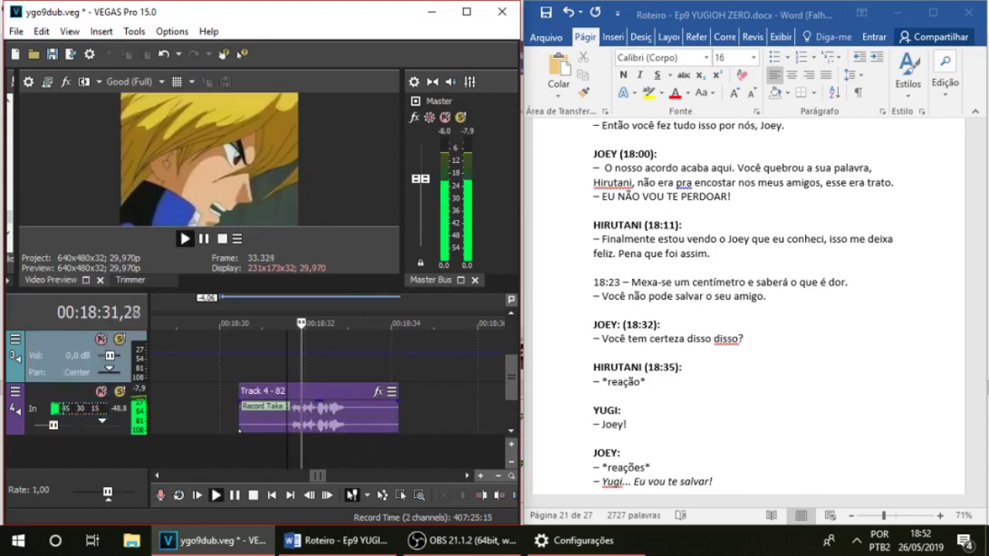
{"action": "key", "text": "space"}
{"action": "left_click", "coordinate": [275, 409]}
{"action": "scroll", "coordinate": [275, 409], "scroll_direction": "up", "scroll_amount": 1}
{"action": "left_click", "coordinate": [309, 409]}
{"action": "key", "text": "Delete"}
Try recording Joey's 18:32 line on track 4 from 00:18:30,15 and delete the take
{"action": "left_click", "coordinate": [272, 409]}
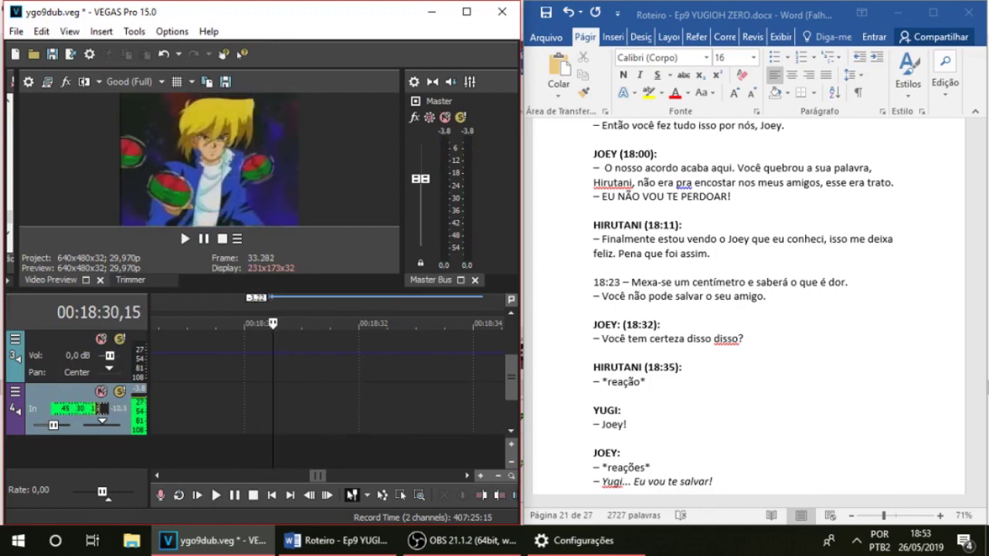
{"action": "key", "text": "ctrl+r"}
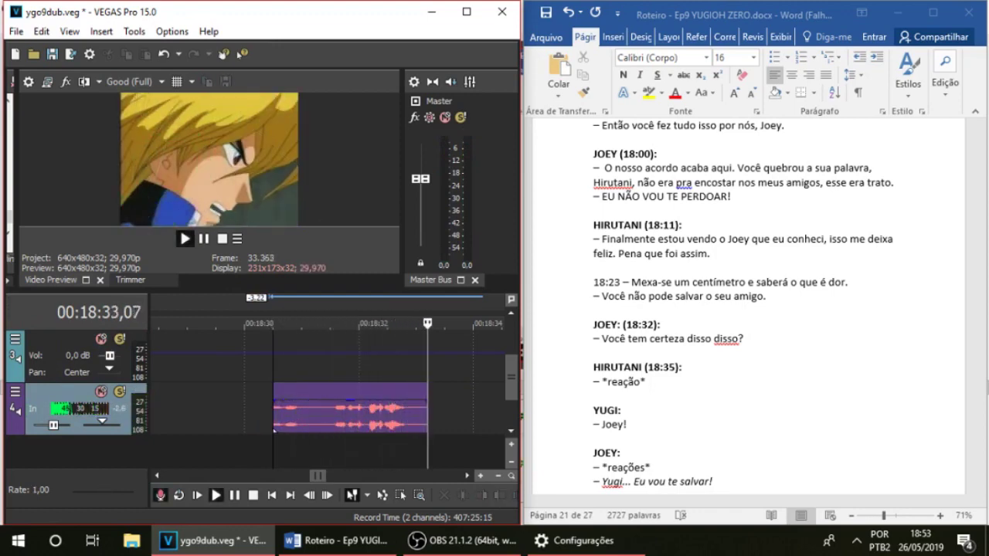
{"action": "key", "text": "Delete"}
Record another take of Joey's line from 00:18:30,15, play it back against the video, and delete it
{"action": "key", "text": "ctrl+r"}
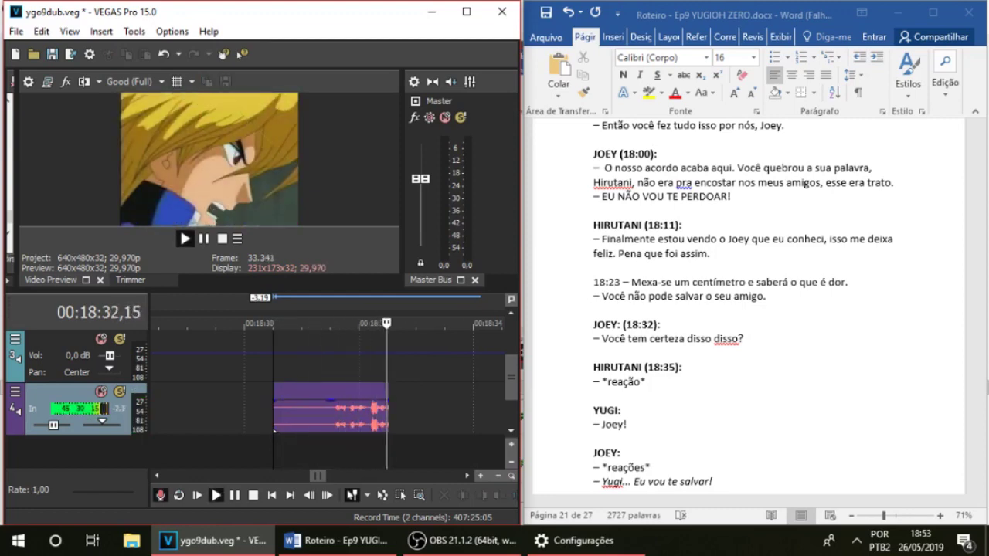
{"action": "key", "text": "space"}
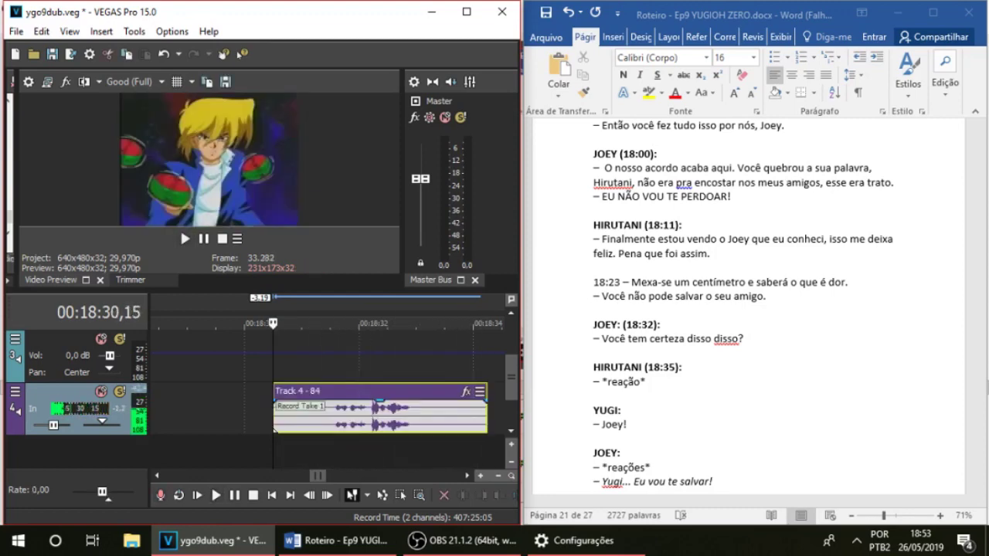
{"action": "left_click", "coordinate": [327, 366]}
{"action": "key", "text": "space"}
{"action": "key", "text": "space"}
{"action": "key", "text": "space"}
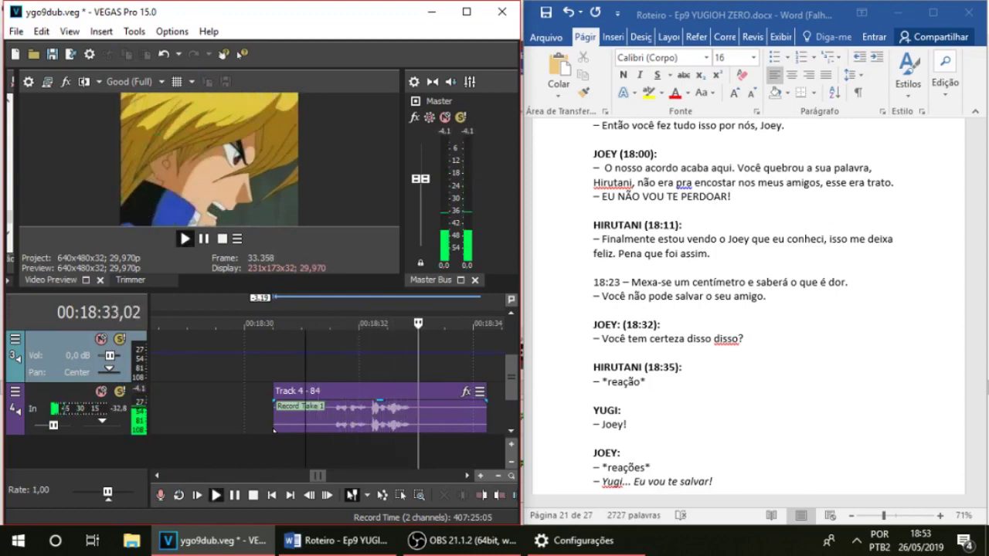
{"action": "key", "text": "space"}
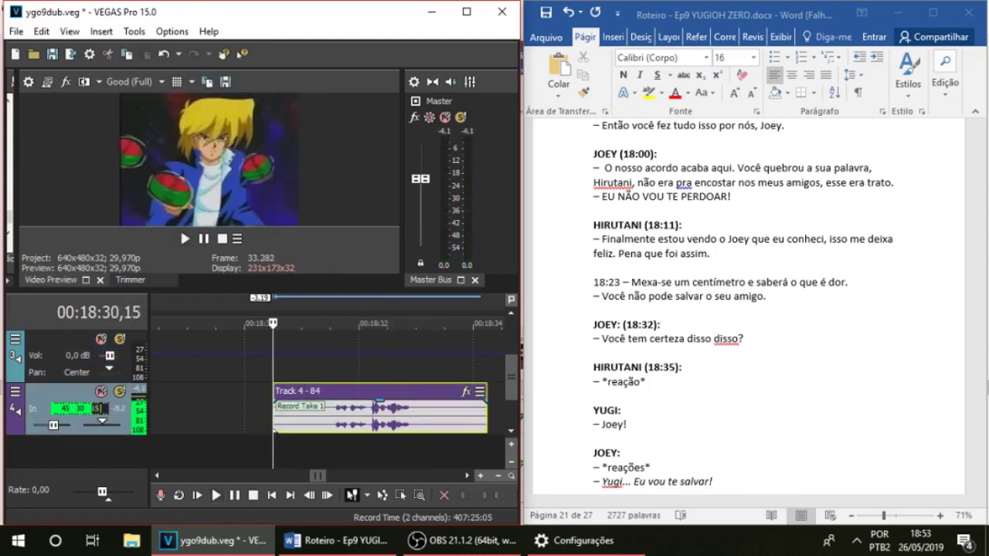
{"action": "key", "text": "Delete"}
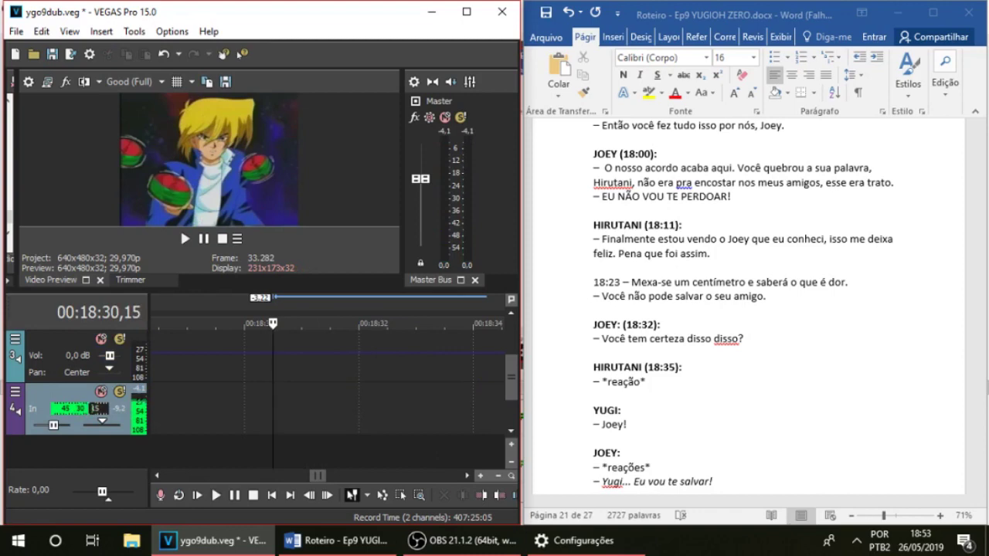
Try another recording of "Você tem certeza disso" from 00:18:30,15 on track 4 and discard it
{"action": "key", "text": "ctrl+r"}
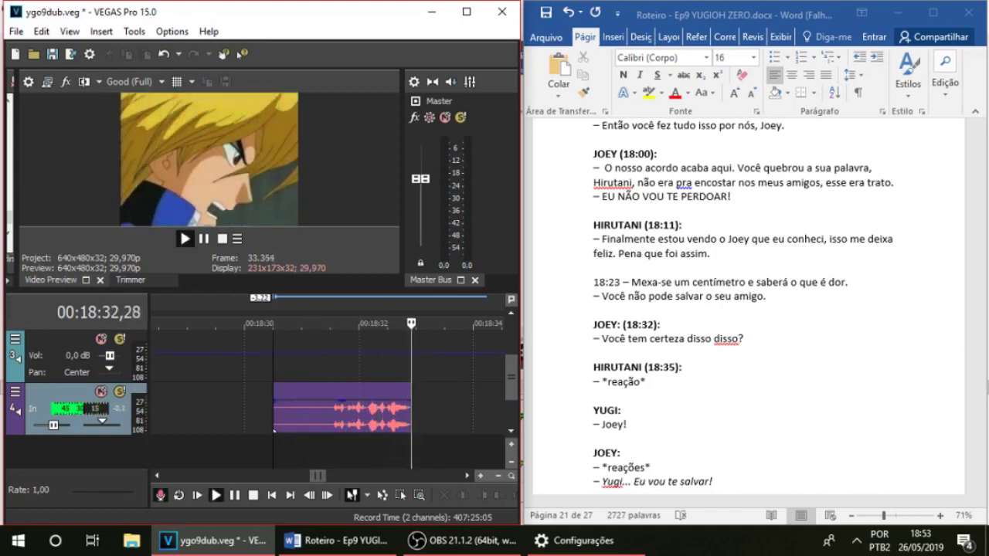
{"action": "key", "text": "space"}
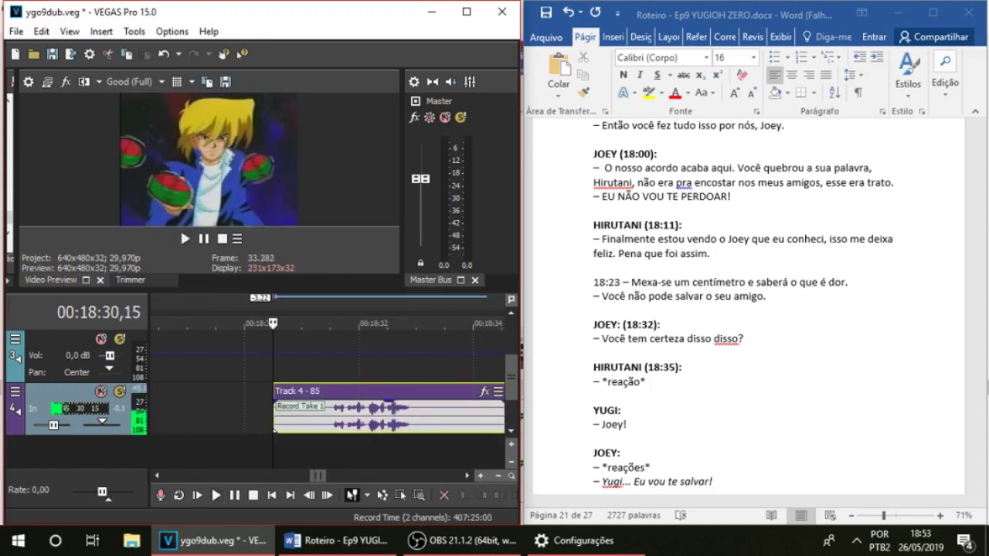
{"action": "key", "text": "Delete"}
Record Joey's line once more from 00:18:30,15, play the spoken part back twice, and delete the take
{"action": "key", "text": "ctrl+r"}
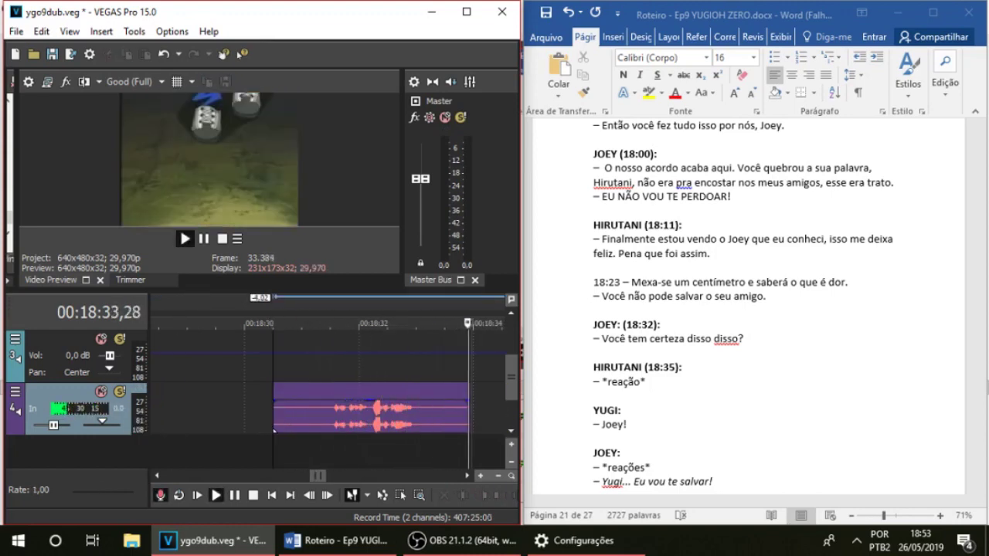
{"action": "key", "text": "space"}
{"action": "left_click", "coordinate": [184, 238]}
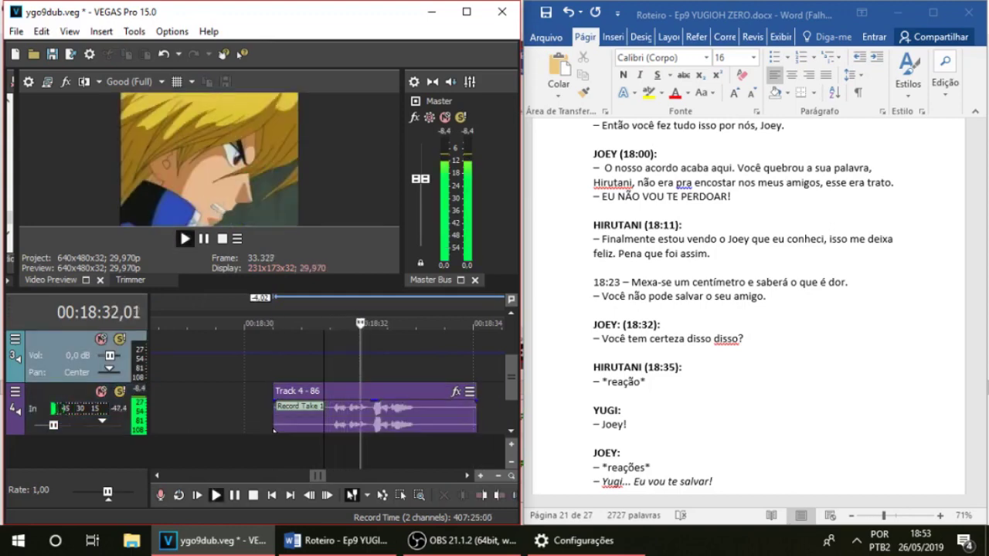
{"action": "left_click", "coordinate": [316, 417]}
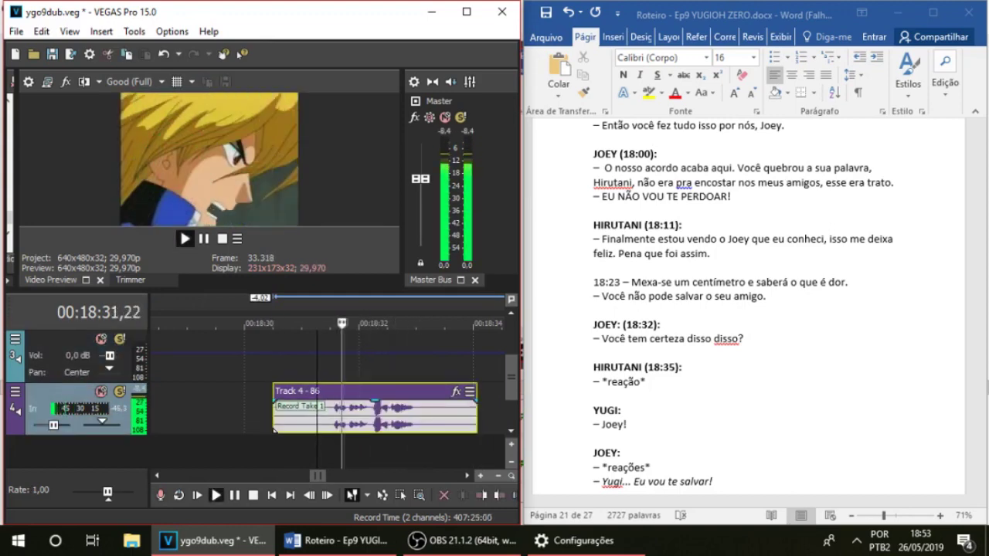
{"action": "key", "text": "space"}
{"action": "left_click", "coordinate": [286, 417]}
{"action": "key", "text": "Delete"}
Record a take of Joey's 18:32 line on track 4 from 00:18:30,13 and play it back to check the lip sync
{"action": "left_click", "coordinate": [269, 417]}
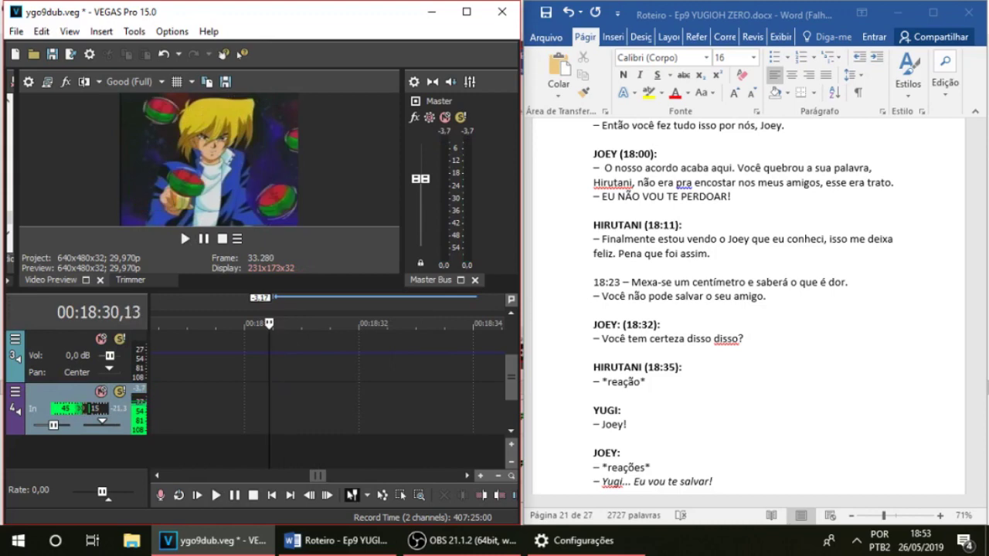
{"action": "key", "text": "ctrl+r"}
{"action": "key", "text": "ctrl+r"}
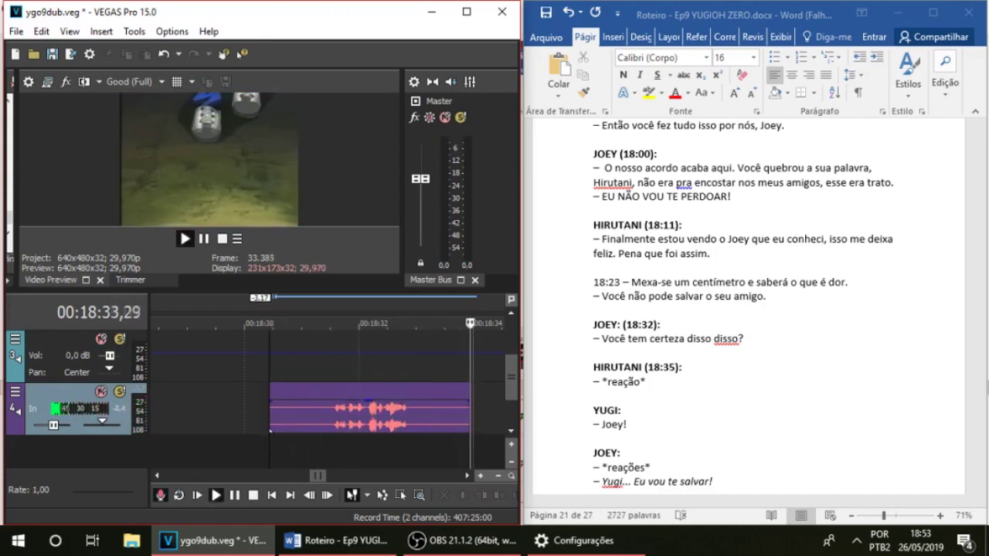
{"action": "key", "text": "space"}
{"action": "left_click", "coordinate": [318, 363]}
{"action": "left_click", "coordinate": [326, 363]}
{"action": "key", "text": "space"}
{"action": "key", "text": "space"}
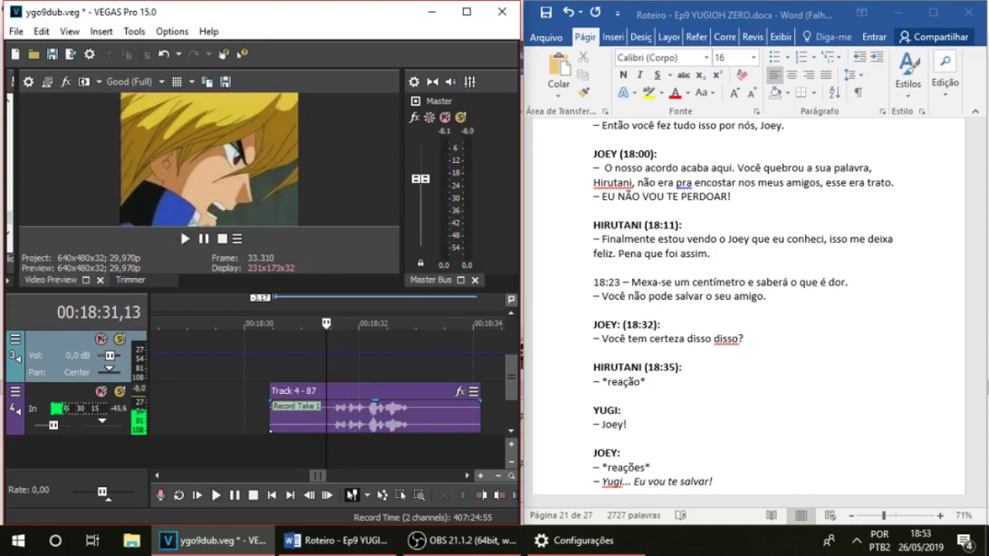
{"action": "key", "text": "space"}
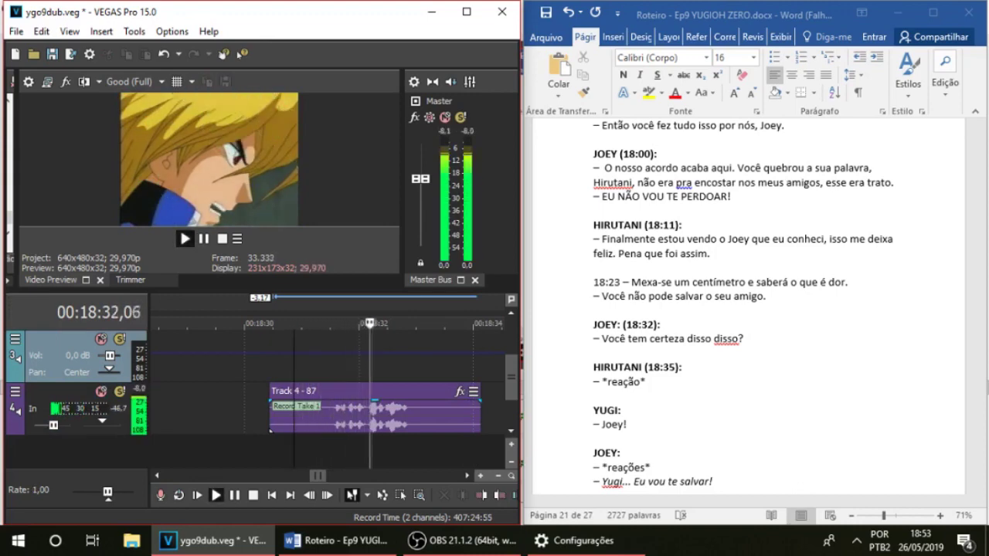
{"action": "key", "text": "space"}
{"action": "key", "text": "space"}
{"action": "key", "text": "space"}
Move the recorded take about 6 frames earlier on track 4, play it back, and delete it
{"action": "left_click_drag", "start_coordinate": [332, 417], "coordinate": [319, 417]}
{"action": "key", "text": "space"}
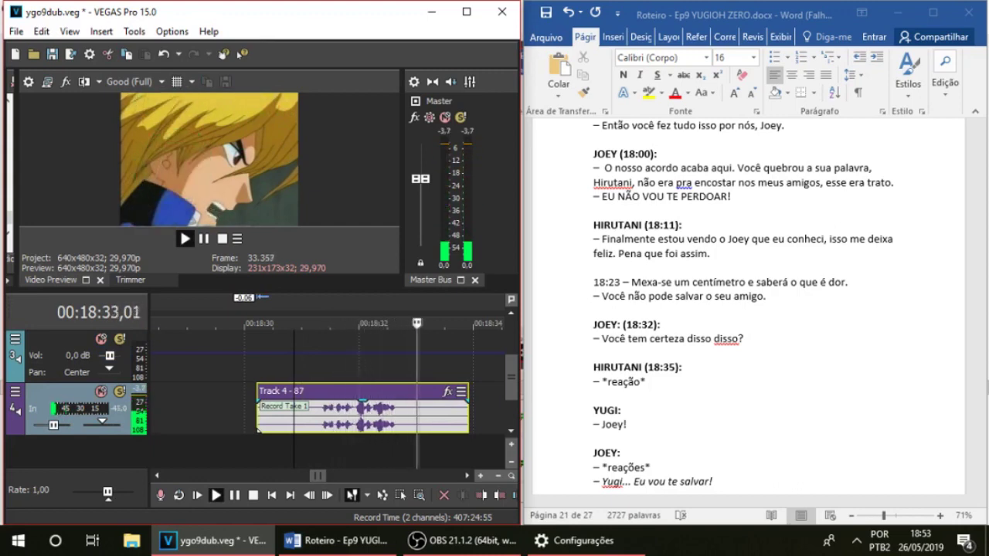
{"action": "key", "text": "space"}
{"action": "key", "text": "Delete"}
Try recording Joey's line on track 4 from 00:18:30,11 and discard the take
{"action": "left_click", "coordinate": [265, 417]}
{"action": "key", "text": "ctrl+r"}
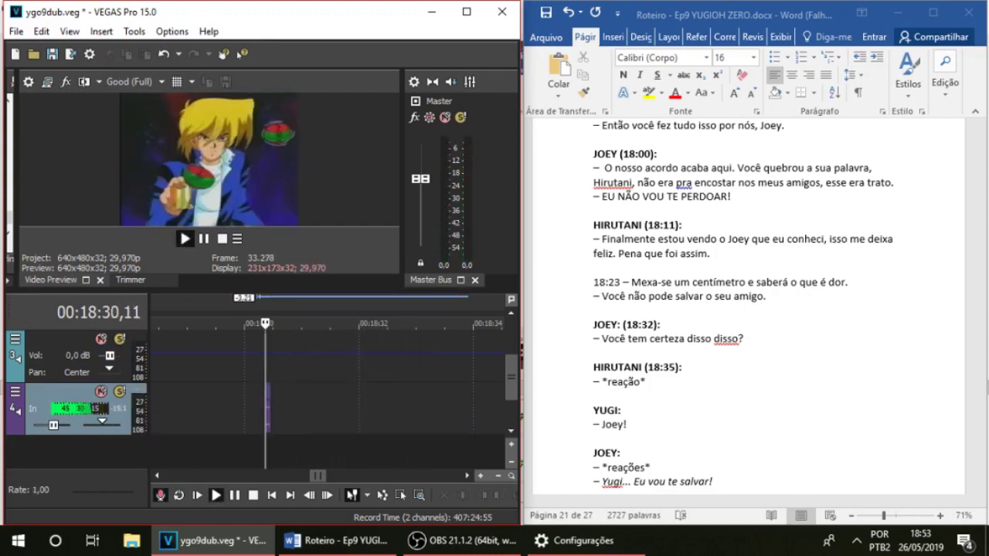
{"action": "key", "text": "ctrl+r"}
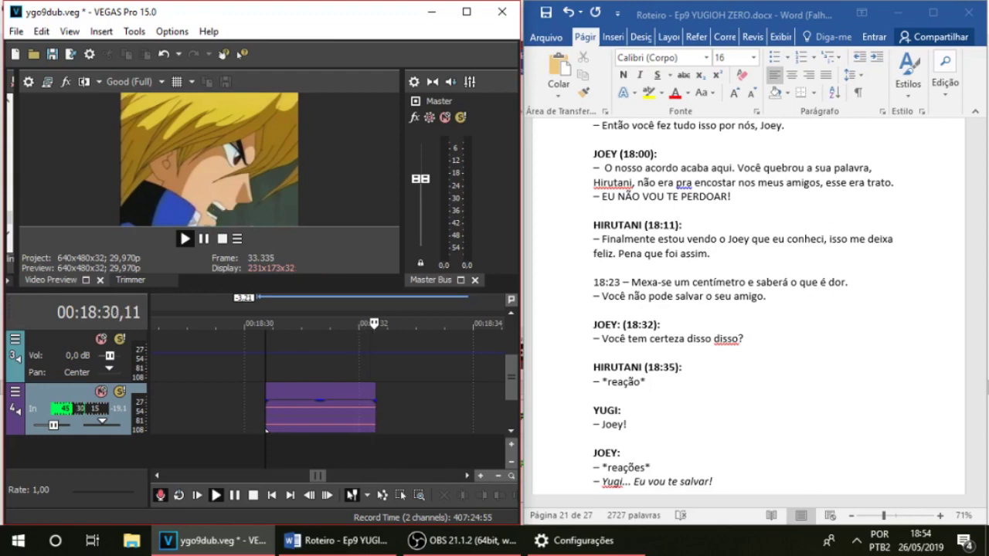
{"action": "key", "text": "space"}
Record a take of Joey's 18:32 line on track 4 from 00:18:29,28 and play it back to check its sync
{"action": "key", "text": "Left"}
{"action": "key", "text": "Left"}
{"action": "key", "text": "Left"}
{"action": "key", "text": "Left"}
{"action": "key", "text": "Left"}
{"action": "key", "text": "Left"}
{"action": "key", "text": "Left"}
{"action": "key", "text": "Left"}
{"action": "key", "text": "Left"}
{"action": "key", "text": "Left"}
{"action": "key", "text": "Left"}
{"action": "key", "text": "Left"}
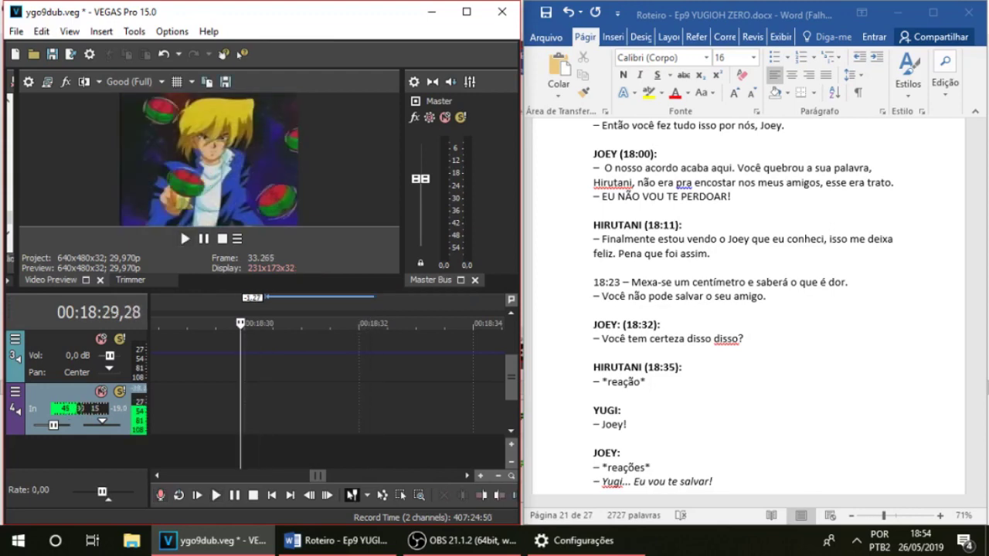
{"action": "key", "text": "ctrl+r"}
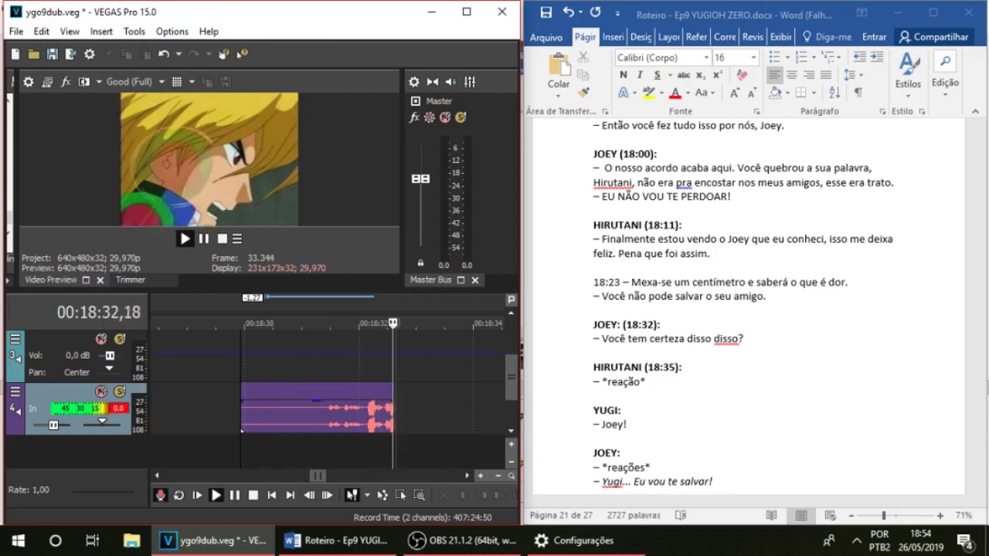
{"action": "key", "text": "space"}
{"action": "key", "text": "space"}
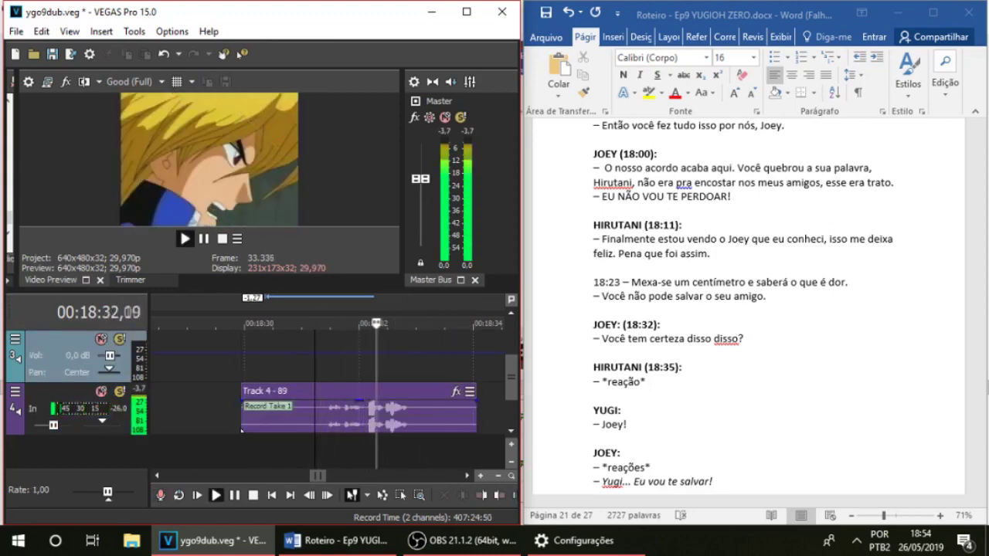
{"action": "key", "text": "space"}
{"action": "key", "text": "space"}
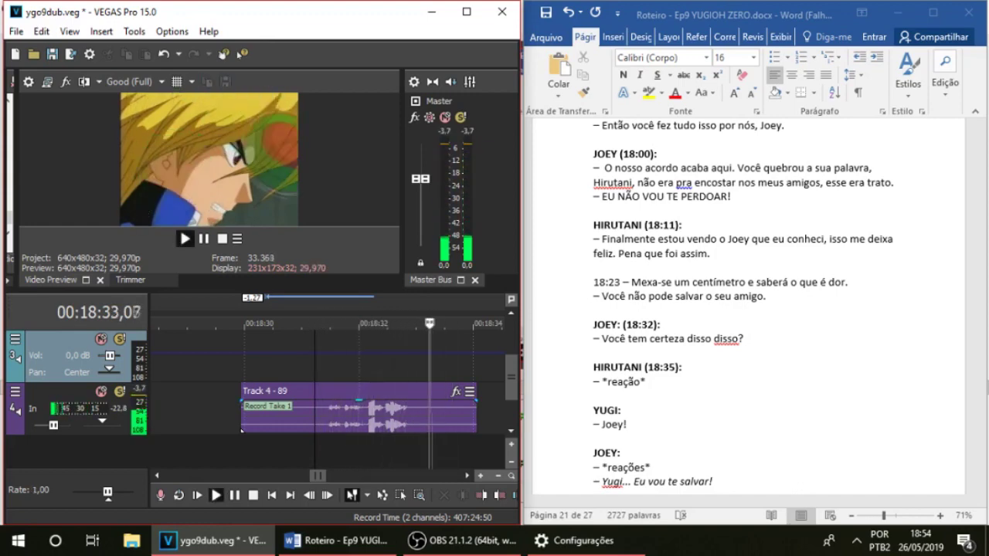
{"action": "key", "text": "space"}
Trim the silence from both ends of the new take on track 4 and play it back
{"action": "left_click", "coordinate": [242, 430]}
{"action": "left_click_drag", "start_coordinate": [242, 430], "coordinate": [314, 430]}
{"action": "key", "text": "space"}
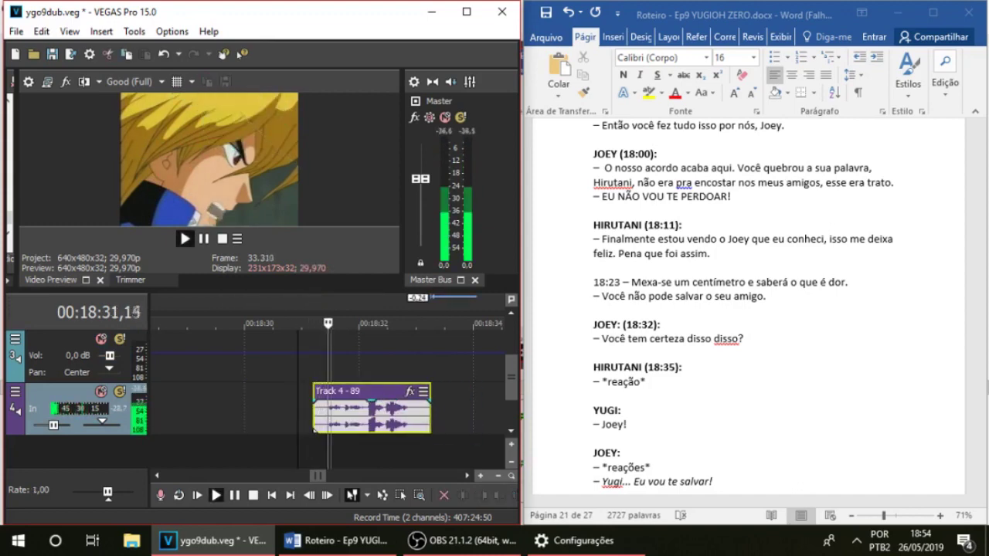
Raise the original audio's level on track 2, listen to Joey's reactions after 00:18:35, and lower the level again
{"action": "scroll", "coordinate": [431, 408], "scroll_direction": "down", "scroll_amount": 2}
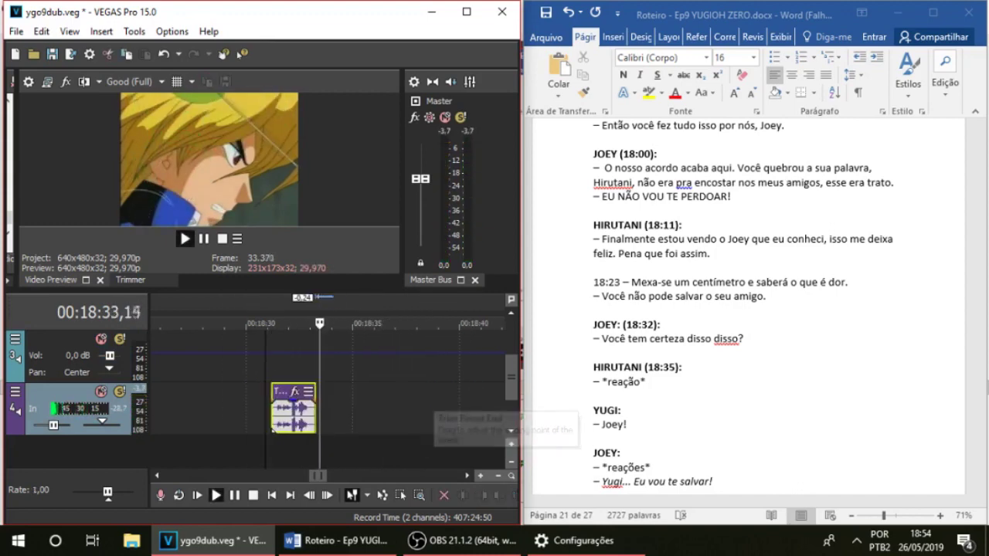
{"action": "scroll", "coordinate": [332, 386], "scroll_direction": "up", "scroll_amount": 2}
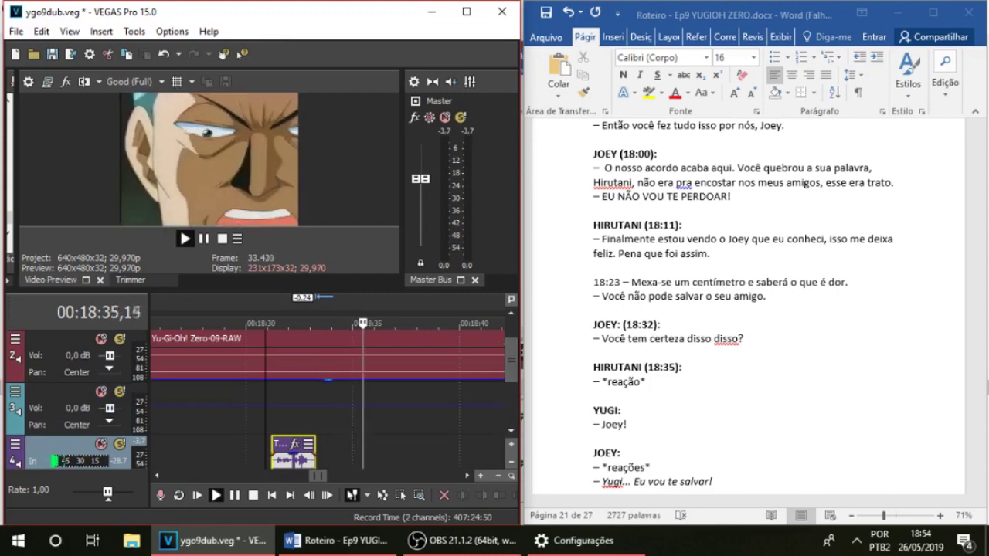
{"action": "left_click_drag", "start_coordinate": [327, 378], "coordinate": [327, 358]}
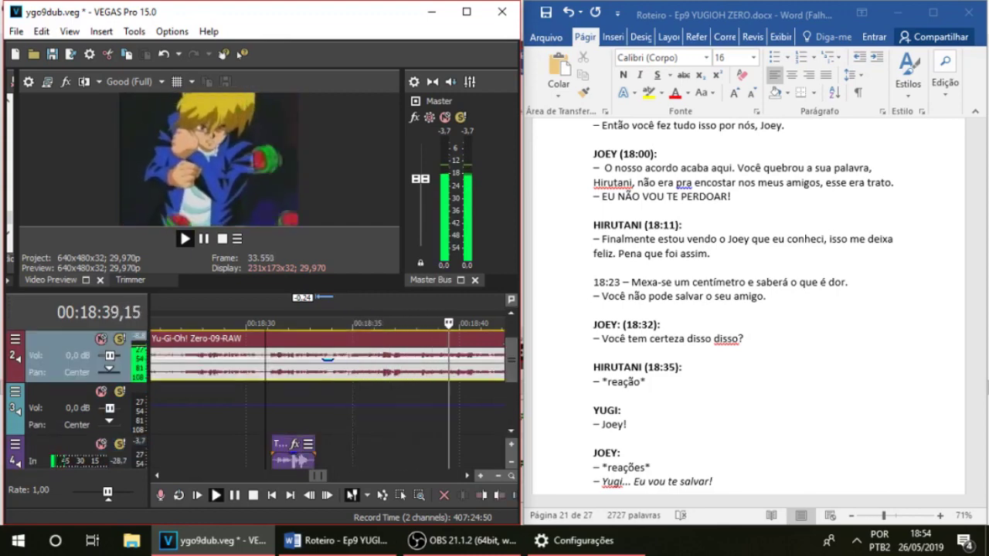
{"action": "scroll", "coordinate": [748, 309], "scroll_direction": "down", "scroll_amount": 1}
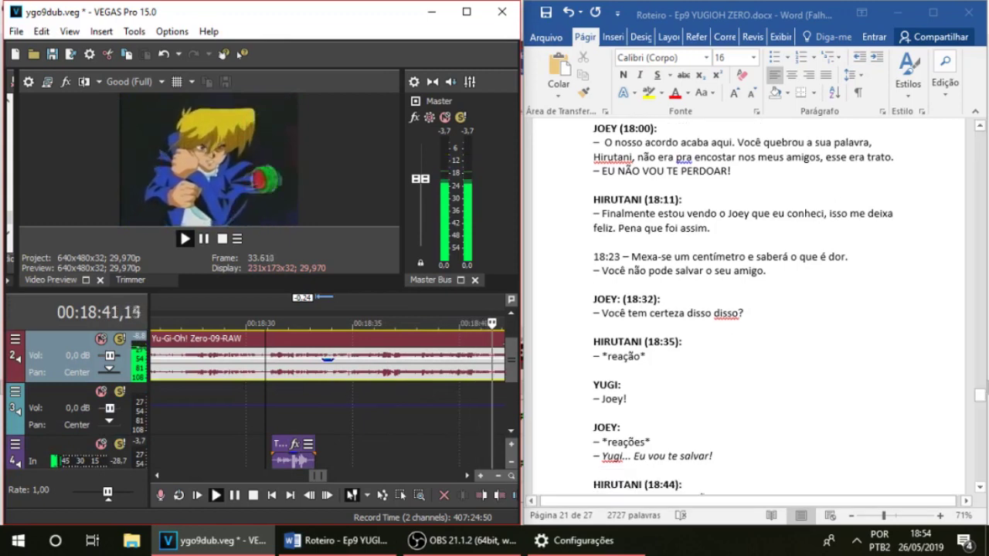
{"action": "scroll", "coordinate": [333, 394], "scroll_direction": "down", "scroll_amount": 2}
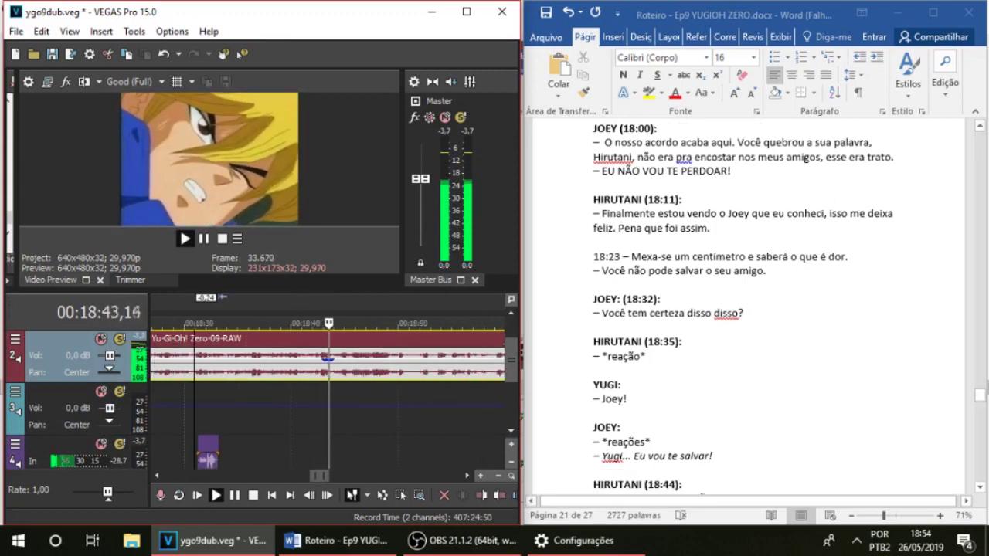
{"action": "left_click", "coordinate": [275, 408]}
{"action": "scroll", "coordinate": [275, 408], "scroll_direction": "up", "scroll_amount": 1}
{"action": "left_click", "coordinate": [297, 408]}
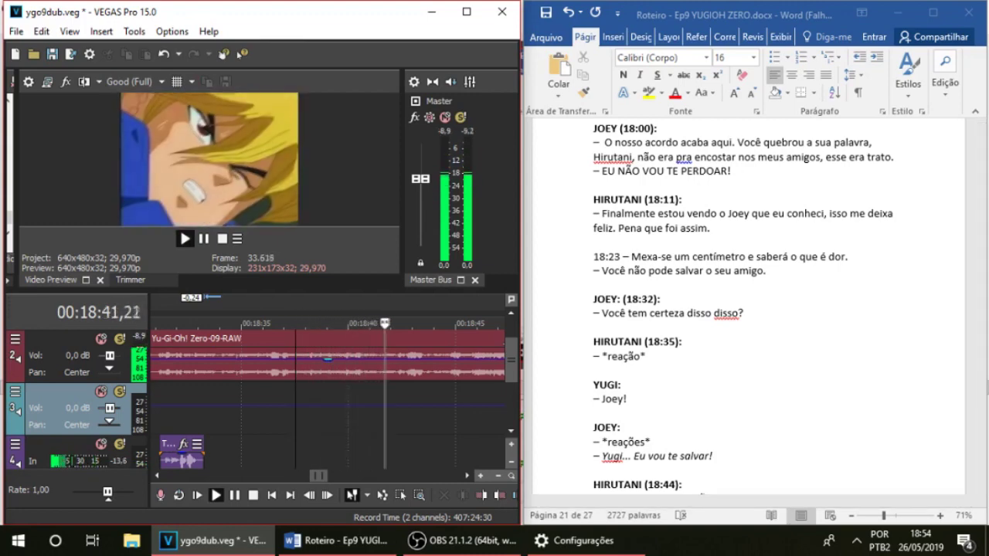
{"action": "key", "text": "space"}
{"action": "left_click_drag", "start_coordinate": [328, 358], "coordinate": [327, 377]}
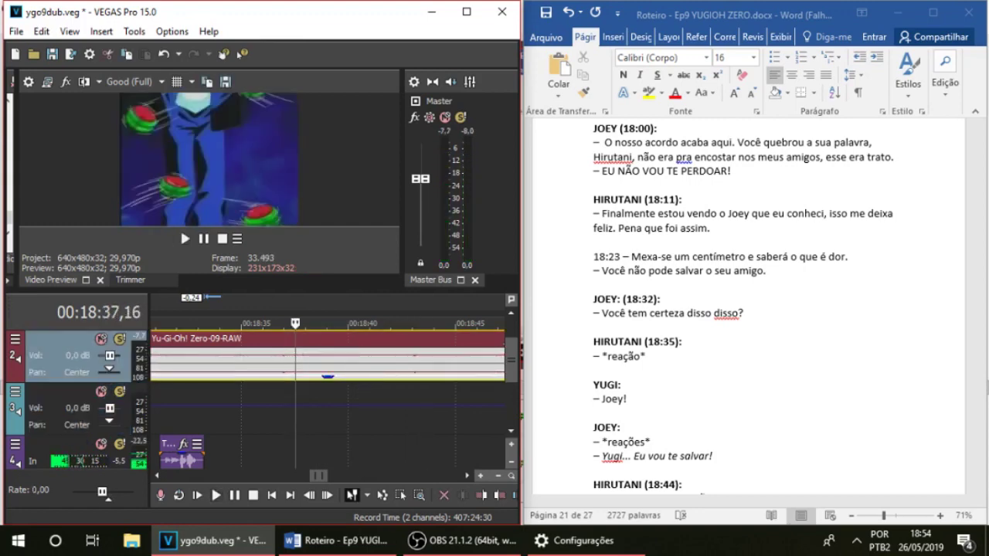
Record a take of Joey's reactions on track 4 from 00:18:36,03
{"action": "left_click", "coordinate": [261, 454]}
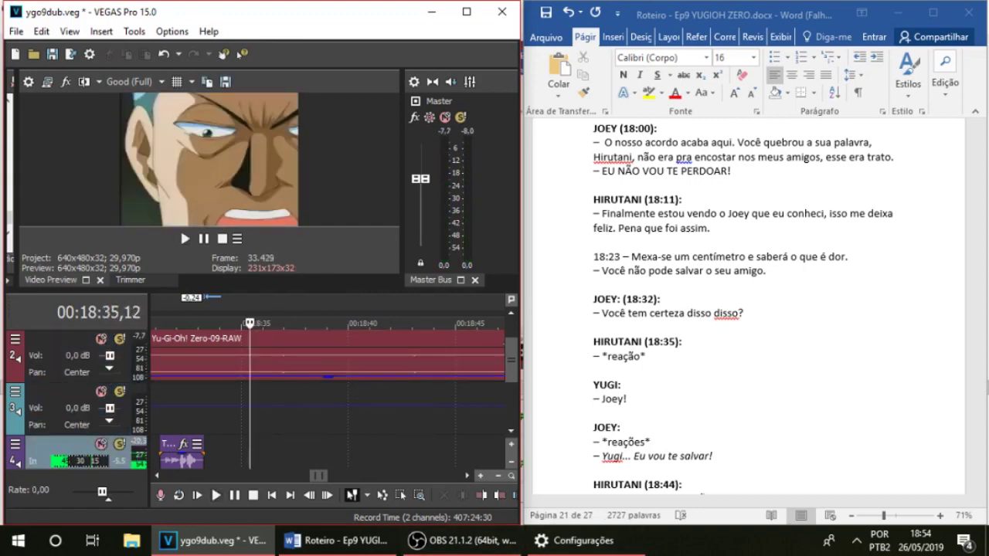
{"action": "key", "text": "ctrl+r"}
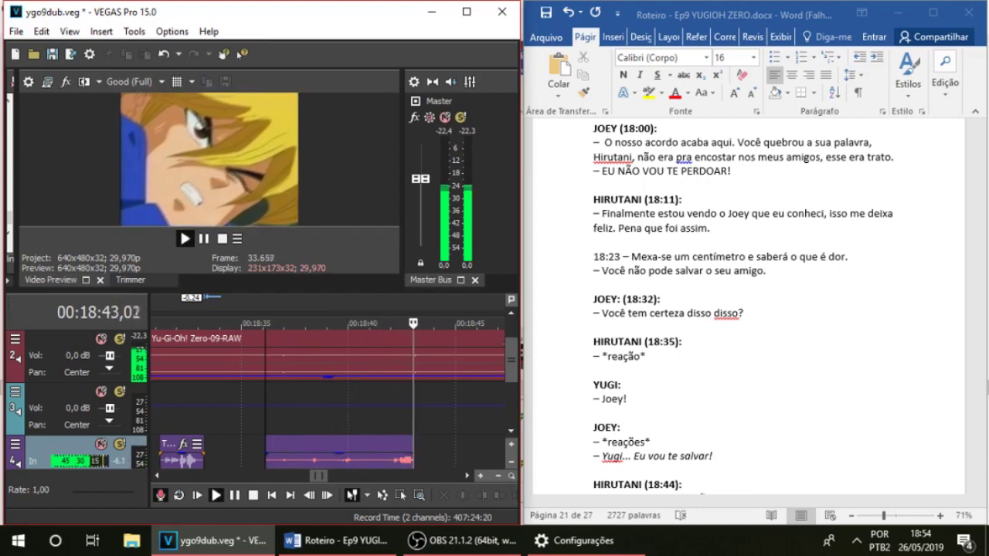
{"action": "key", "text": "space"}
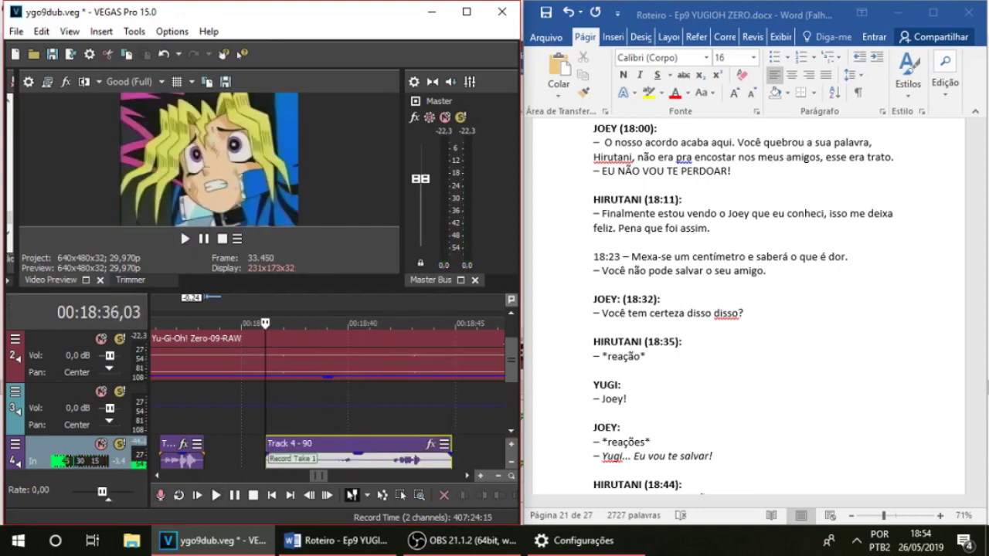
Mute the original audio on track 2, play back the reactions take, and trim the silence from both its ends
{"action": "left_click", "coordinate": [101, 340]}
{"action": "key", "text": "space"}
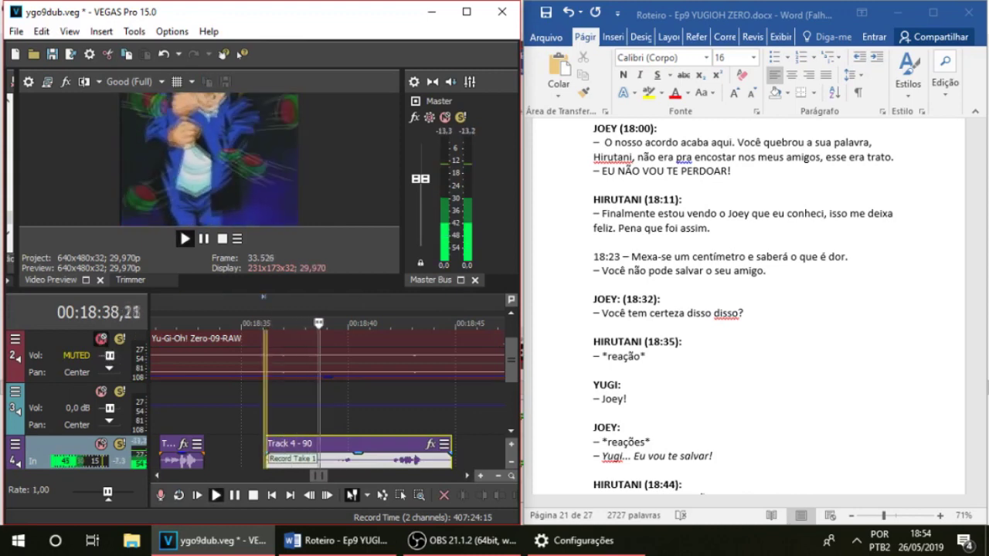
{"action": "left_click", "coordinate": [305, 415]}
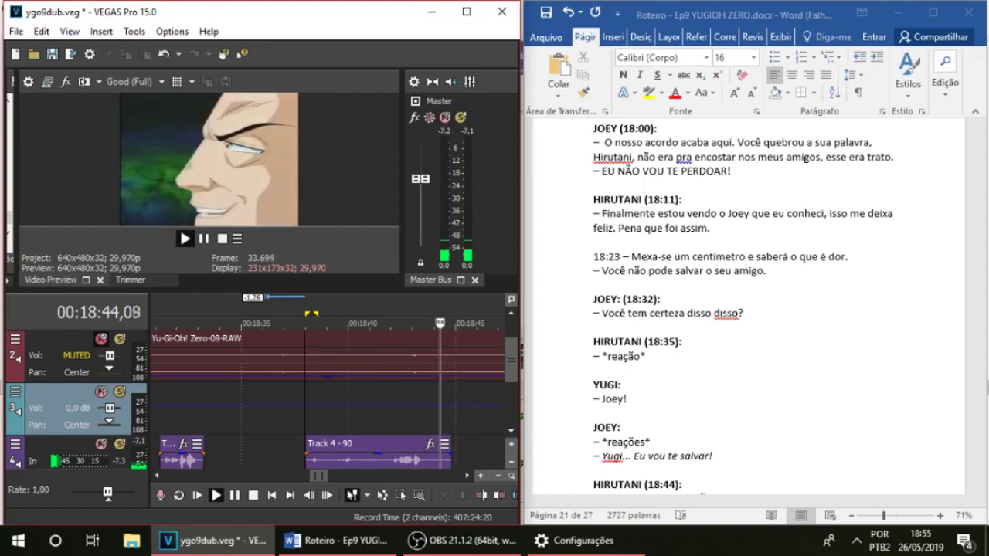
{"action": "key", "text": "space"}
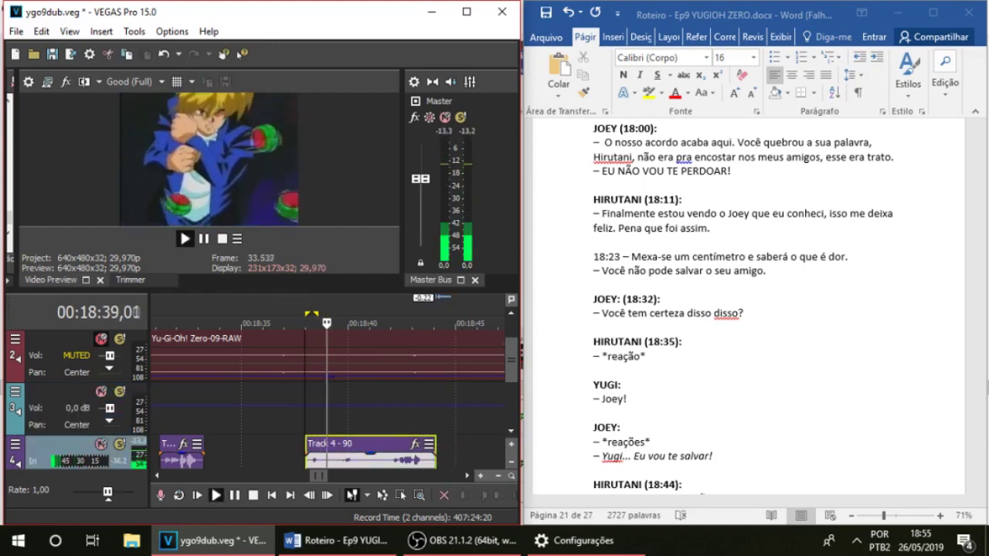
Split the reactions take at 00:18:40,15 and trim the silence from the start of the second piece
{"action": "scroll", "coordinate": [306, 430], "scroll_direction": "down", "scroll_amount": 1}
{"action": "key", "text": "Return"}
{"action": "key", "text": "s"}
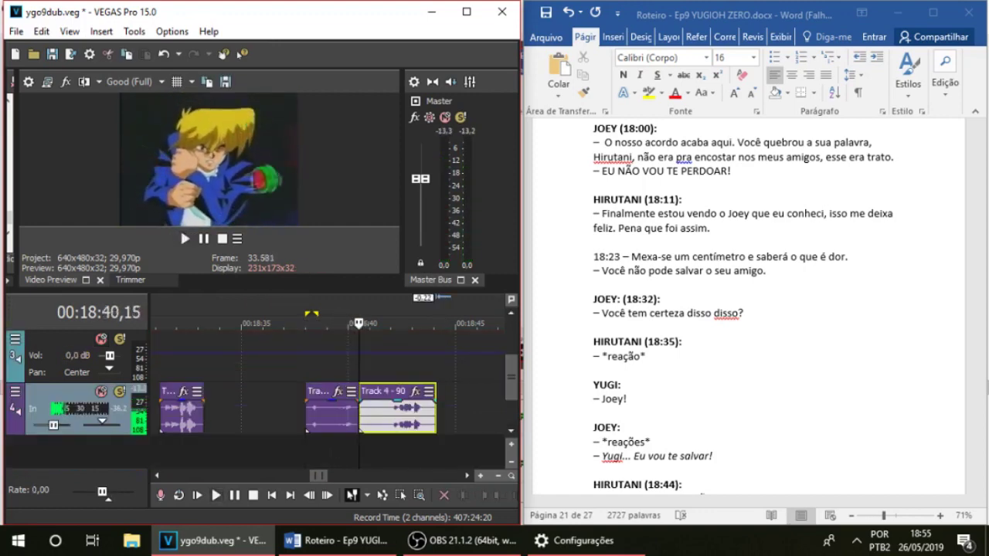
{"action": "key", "text": "space"}
{"action": "left_click_drag", "start_coordinate": [360, 415], "coordinate": [390, 415]}
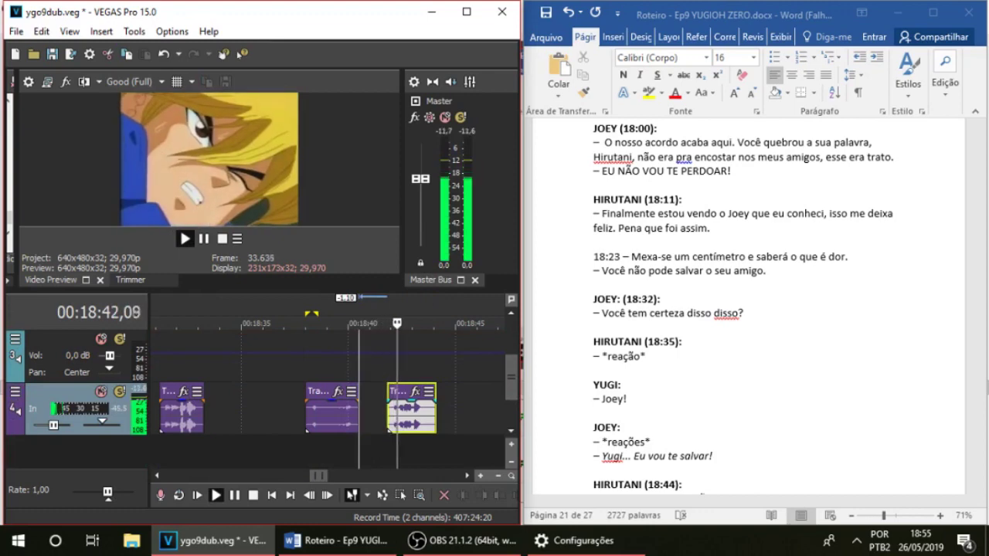
Split the first reactions piece between its two sounds, trim the silence between them, and play back all the edited reactions
{"action": "left_click", "coordinate": [330, 417]}
{"action": "key", "text": "space"}
{"action": "key", "text": "space"}
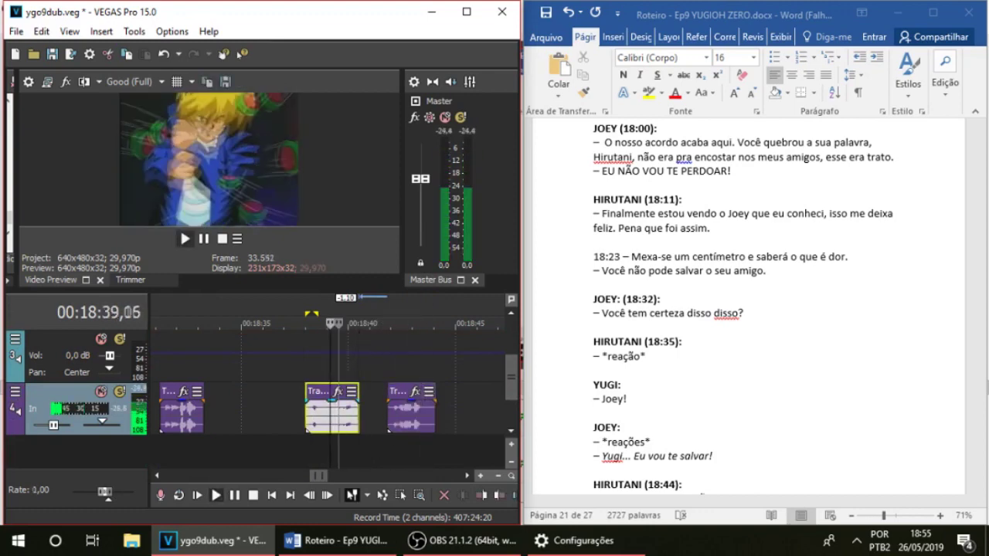
{"action": "key", "text": "space"}
{"action": "key", "text": "s"}
{"action": "left_click_drag", "start_coordinate": [345, 417], "coordinate": [354, 417]}
{"action": "key", "text": "space"}
{"action": "key", "text": "space"}
{"action": "left_click", "coordinate": [304, 408]}
{"action": "key", "text": "space"}
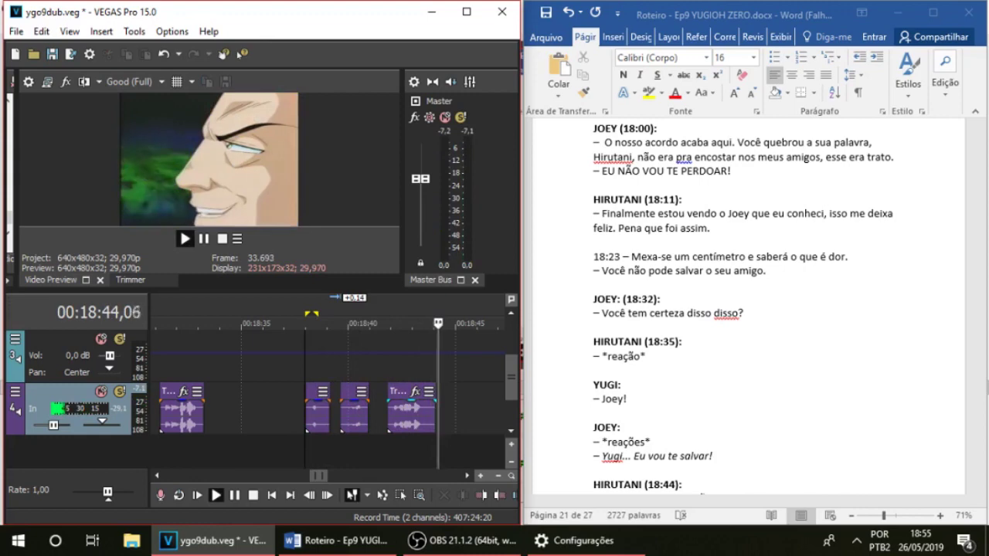
{"action": "key", "text": "Return"}
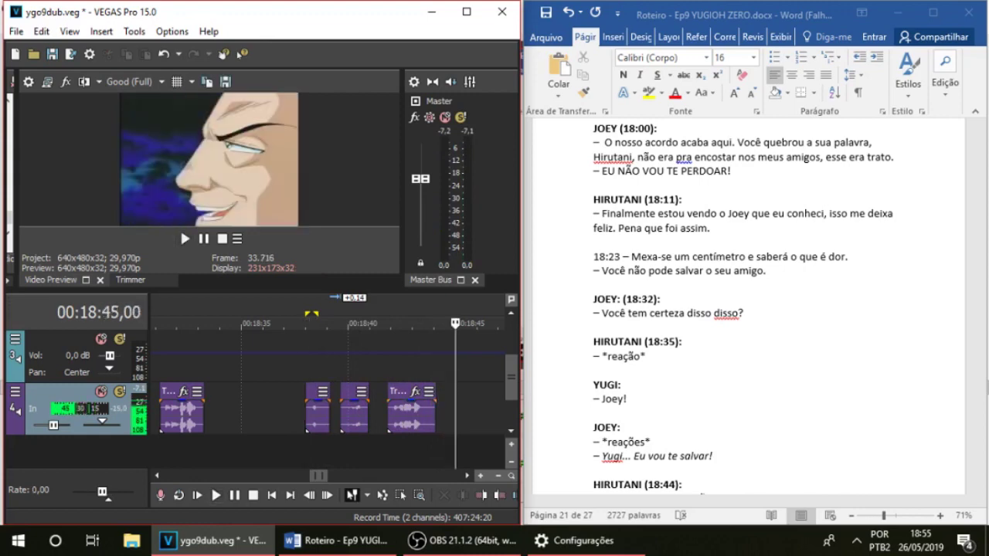
Unmute the original audio on track 2, play it from 00:18:45,00, and bring Joey's line "Te peguei!" into view in the script
{"action": "left_click_drag", "start_coordinate": [511, 377], "coordinate": [511, 360]}
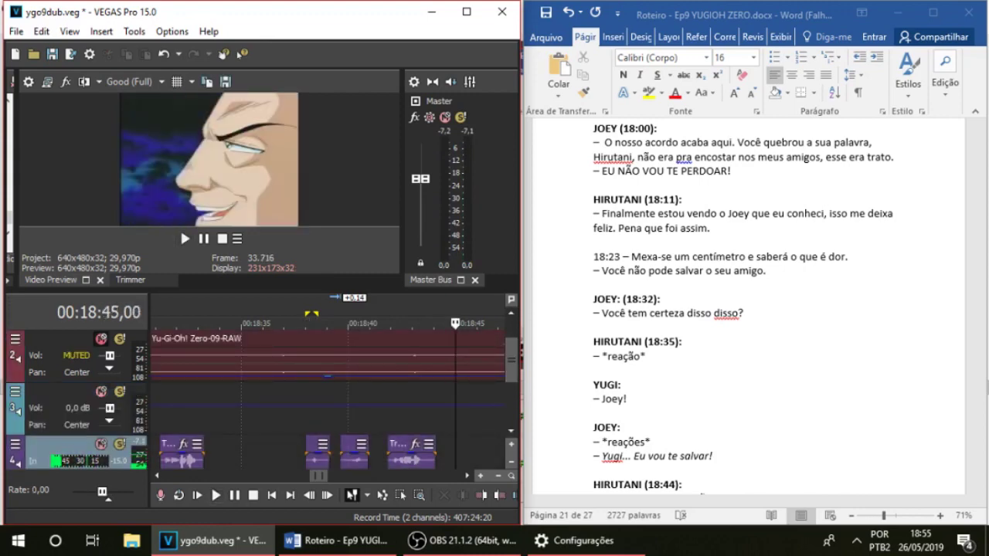
{"action": "left_click", "coordinate": [101, 338]}
{"action": "scroll", "coordinate": [327, 394], "scroll_direction": "down", "scroll_amount": 2}
{"action": "key", "text": "space"}
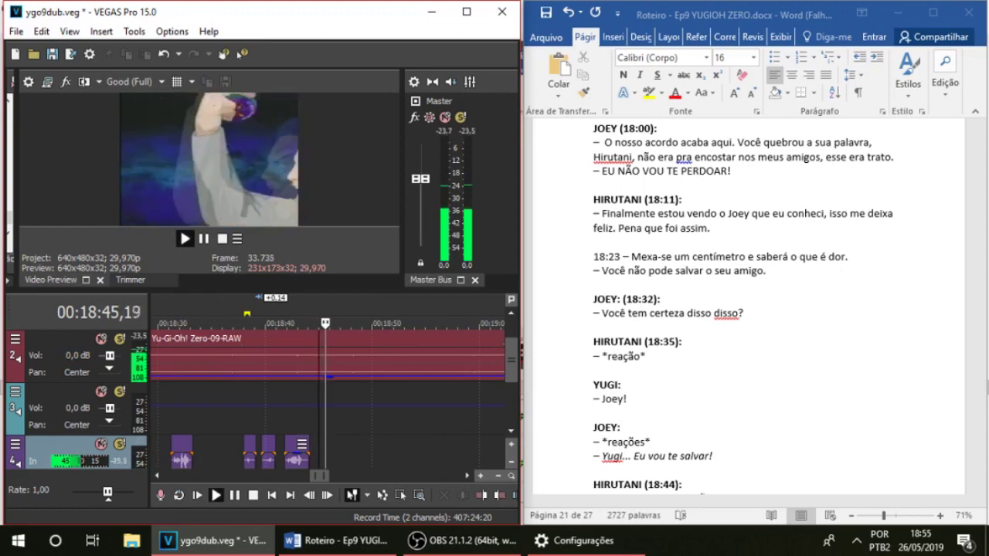
{"action": "scroll", "coordinate": [742, 309], "scroll_direction": "down", "scroll_amount": 4}
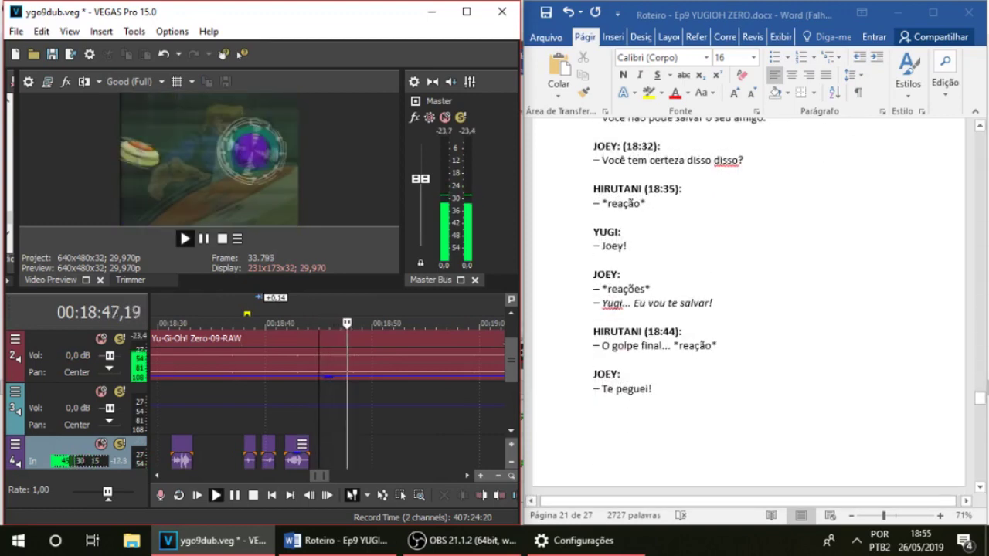
Listen repeatedly to the original audio from 00:18:44,04 to learn the timing of Joey's line "Te peguei!"
{"action": "left_click", "coordinate": [309, 407]}
{"action": "scroll", "coordinate": [309, 407], "scroll_direction": "up", "scroll_amount": 2}
{"action": "key", "text": "space"}
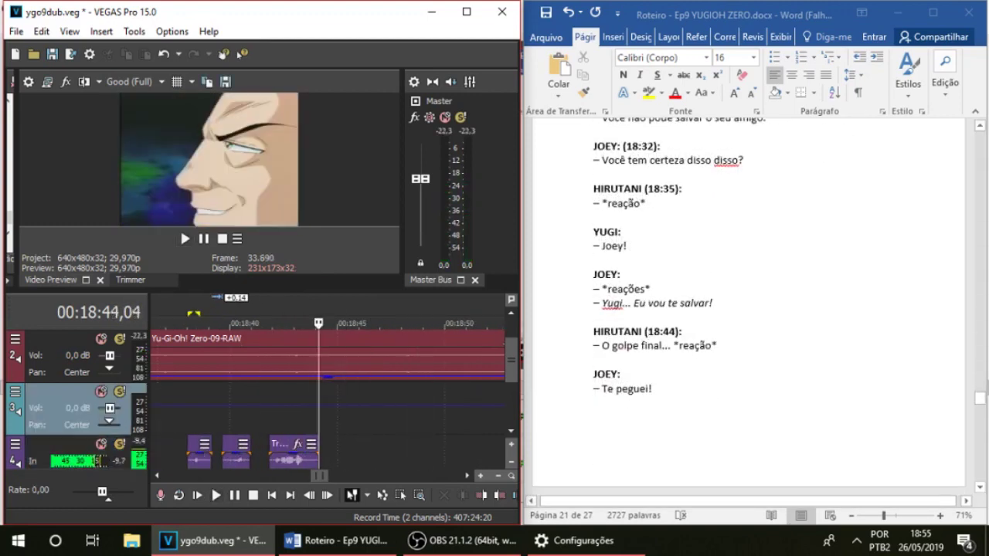
{"action": "key", "text": "space"}
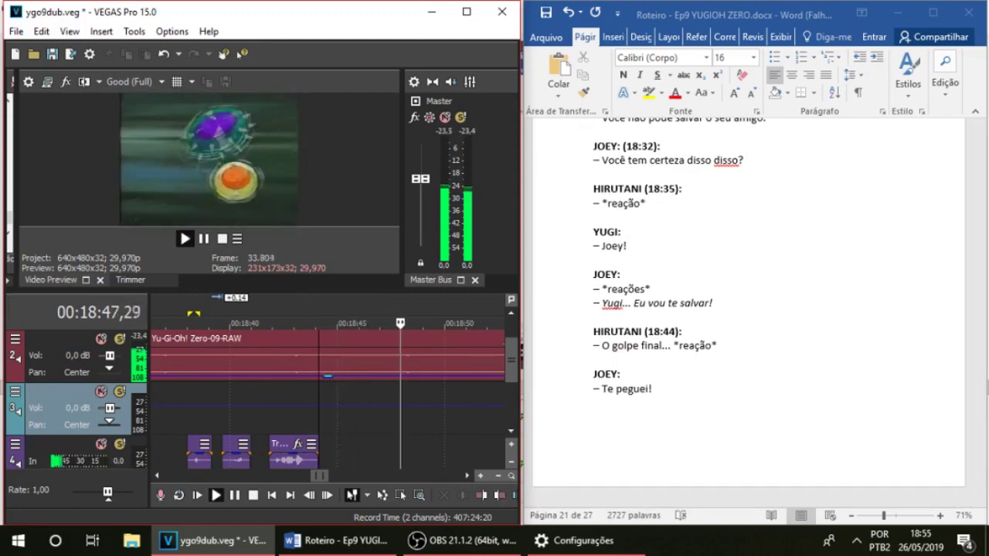
{"action": "key", "text": "space"}
{"action": "scroll", "coordinate": [747, 309], "scroll_direction": "down", "scroll_amount": 2}
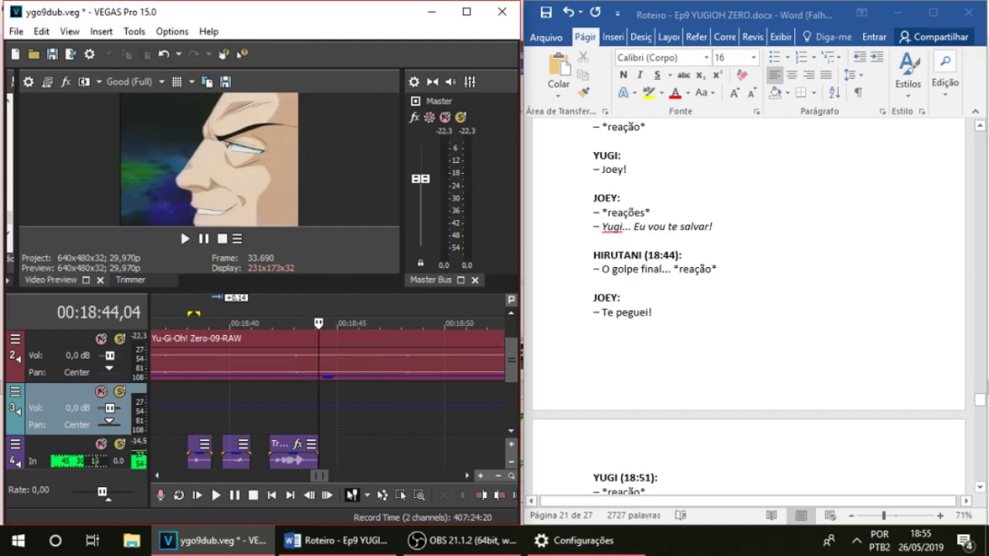
{"action": "key", "text": "space"}
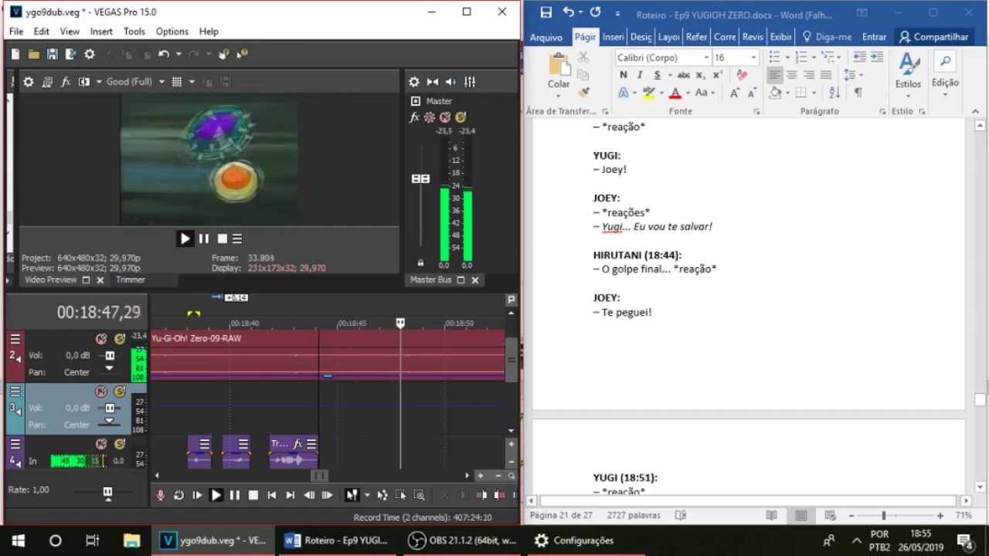
{"action": "key", "text": "space"}
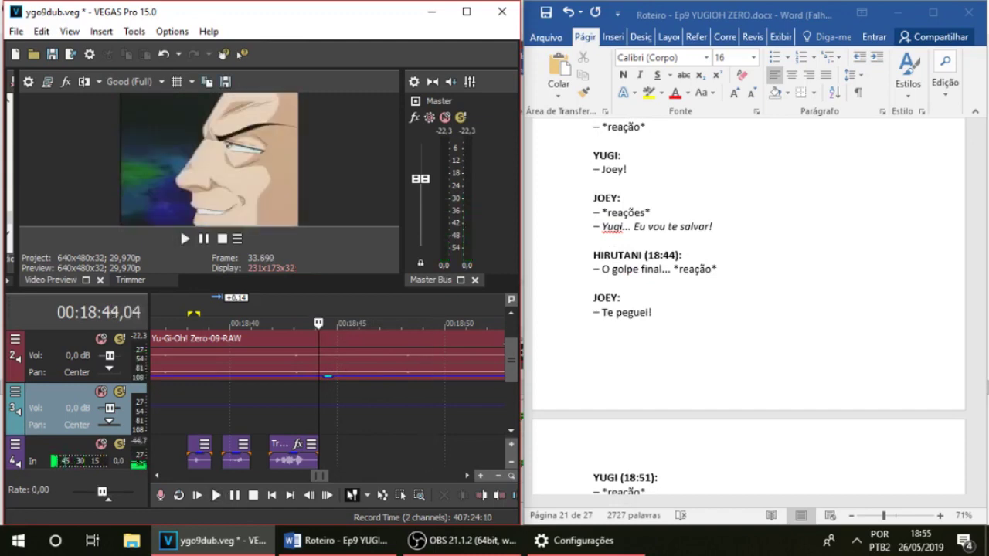
Try recording Joey's line "Te peguei!" on track 4 from 00:18:44,04, play it back, and discard the take
{"action": "left_click", "coordinate": [395, 376]}
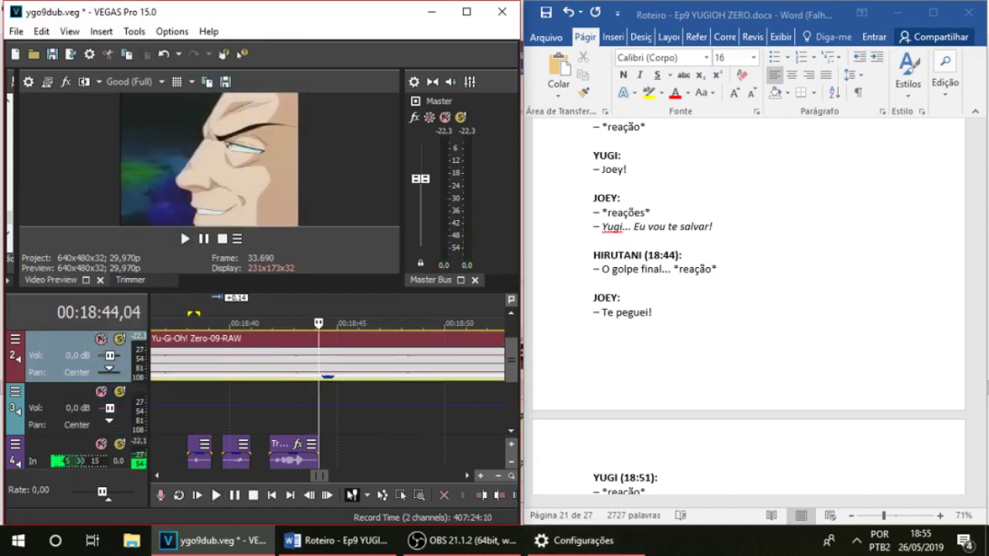
{"action": "key", "text": "space"}
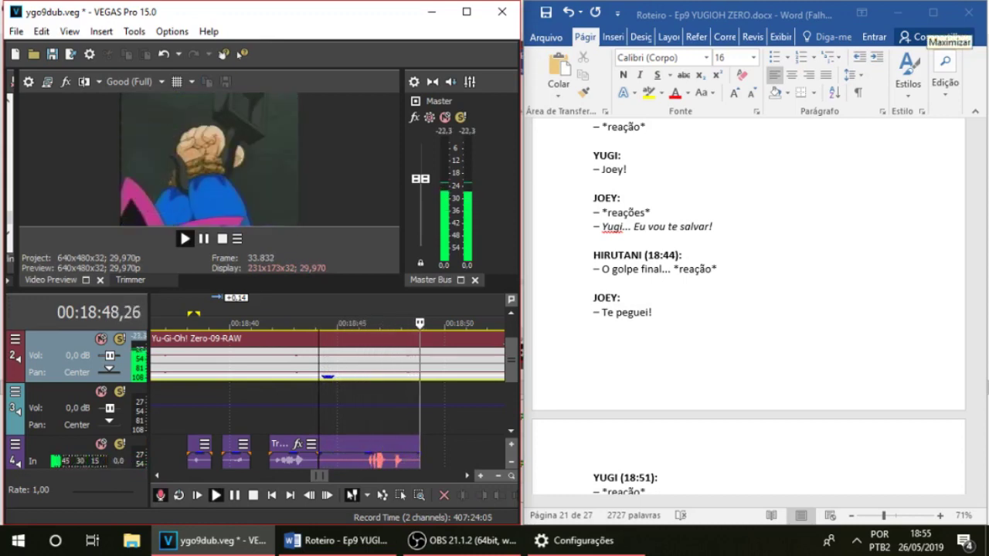
{"action": "key", "text": "space"}
{"action": "key", "text": "space"}
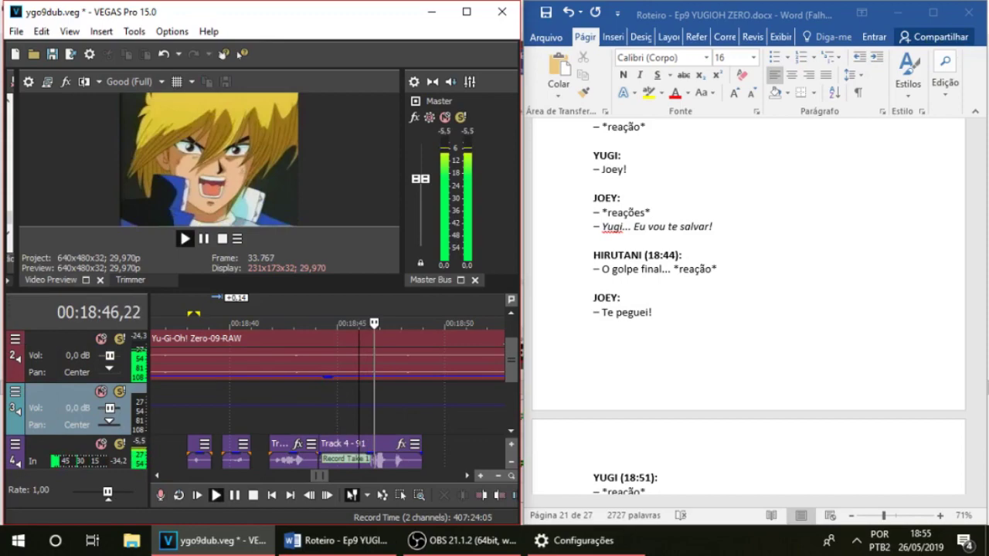
{"action": "key", "text": "space"}
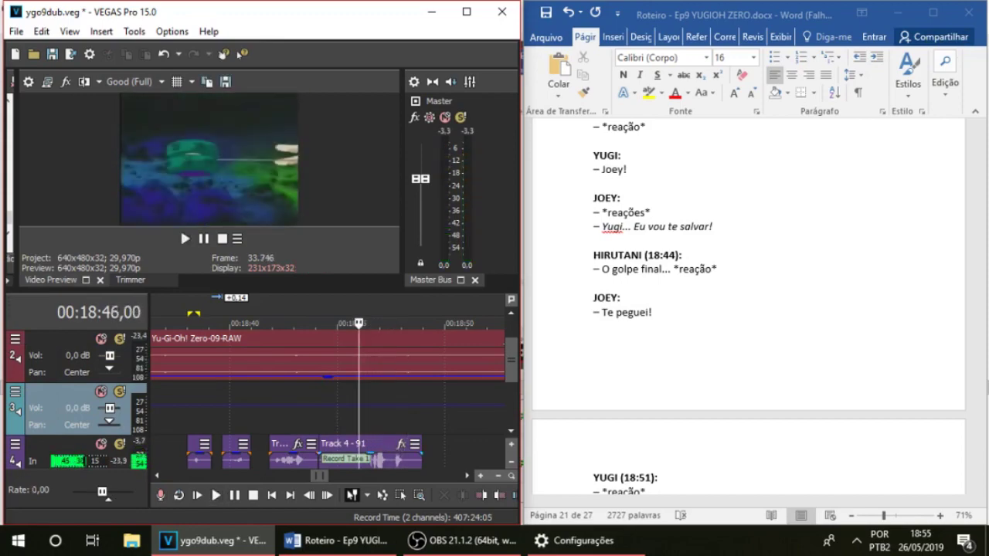
{"action": "left_click", "coordinate": [332, 451]}
{"action": "key", "text": "Delete"}
Switch to the Windows sound settings, review the input device, and open the sound control panel
{"action": "key", "text": "alt+Tab"}
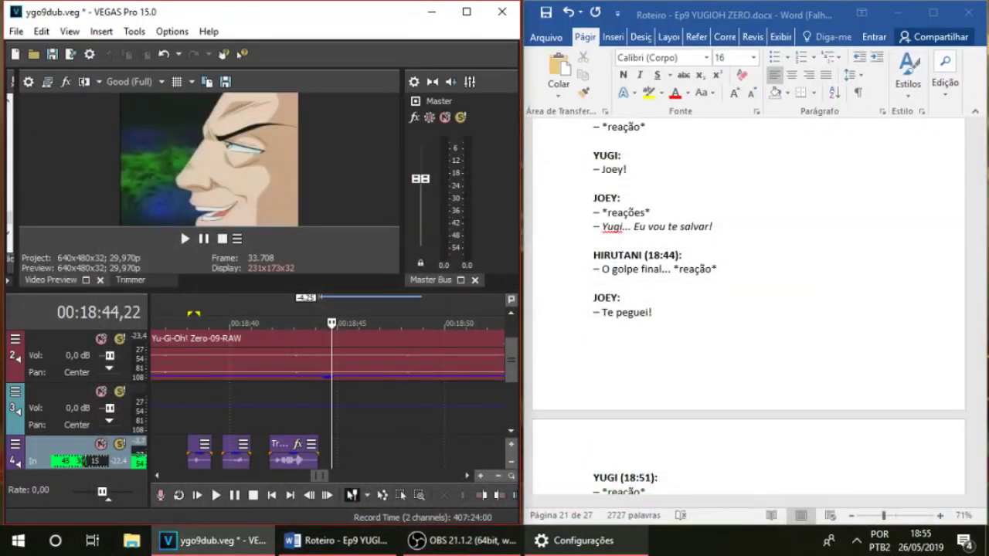
{"action": "key", "text": "alt+Tab"}
{"action": "scroll", "coordinate": [773, 270], "scroll_direction": "down", "scroll_amount": 4}
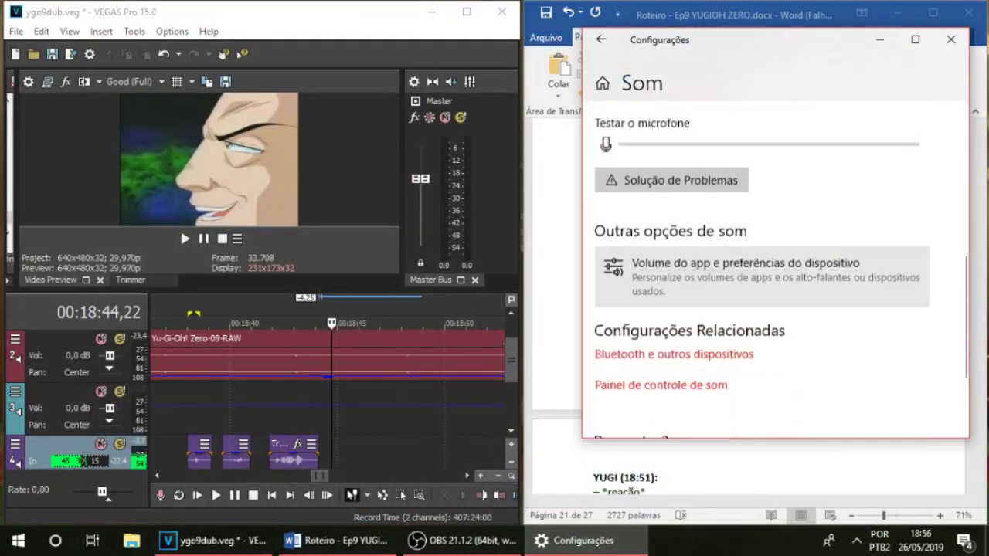
{"action": "scroll", "coordinate": [772, 271], "scroll_direction": "up", "scroll_amount": 5}
{"action": "scroll", "coordinate": [772, 271], "scroll_direction": "up", "scroll_amount": 4}
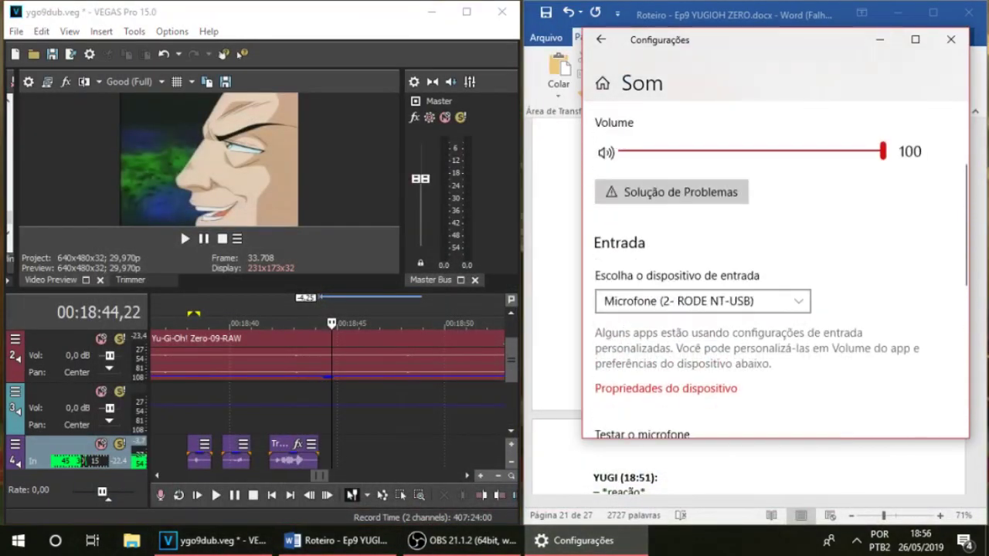
{"action": "scroll", "coordinate": [773, 271], "scroll_direction": "down", "scroll_amount": 4}
{"action": "scroll", "coordinate": [773, 271], "scroll_direction": "down", "scroll_amount": 3}
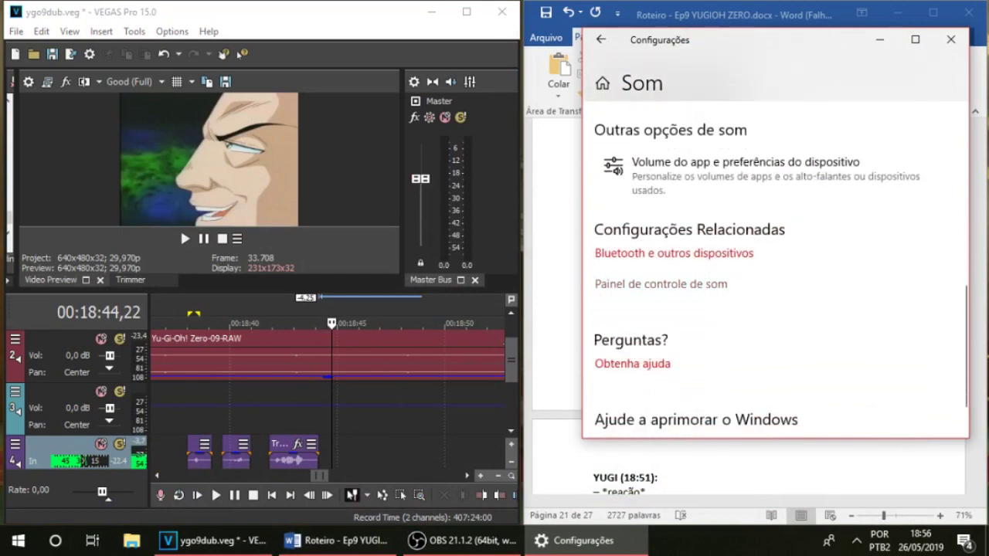
{"action": "left_click", "coordinate": [661, 284]}
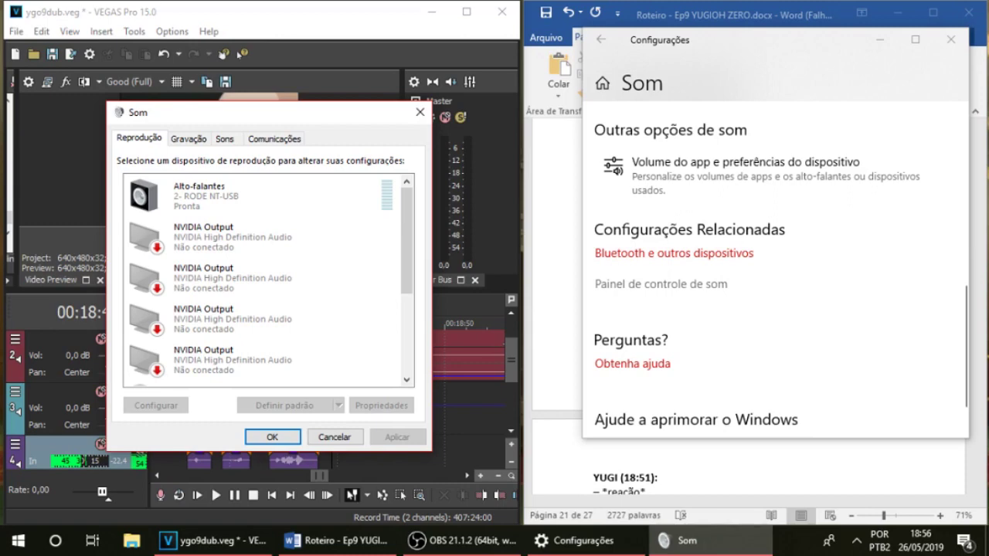
Open the level properties of the RODE NT-USB recording microphone to check its input level
{"action": "scroll", "coordinate": [267, 348], "scroll_direction": "down", "scroll_amount": 3}
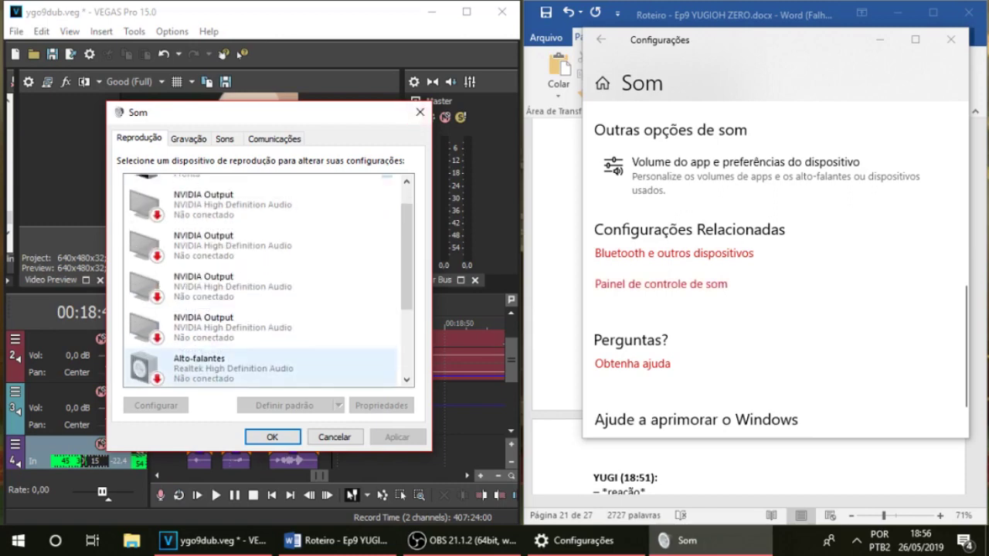
{"action": "scroll", "coordinate": [266, 348], "scroll_direction": "up", "scroll_amount": 3}
{"action": "left_click", "coordinate": [189, 139]}
{"action": "right_click", "coordinate": [215, 195]}
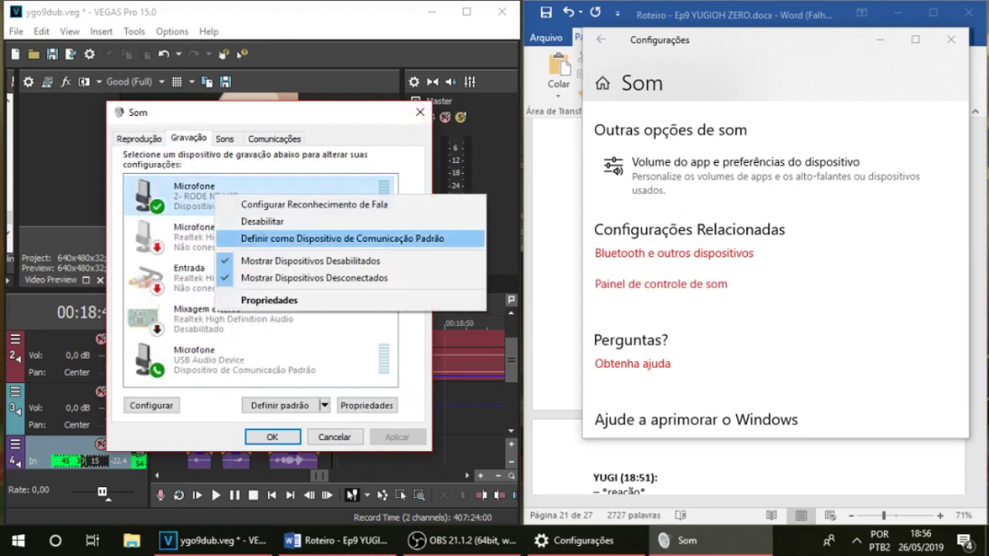
{"action": "key", "text": "Return"}
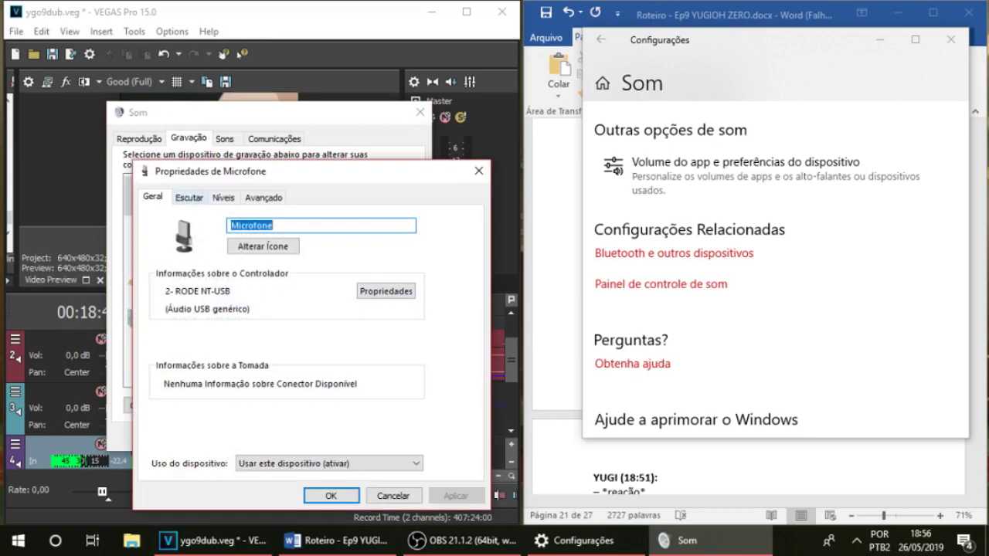
{"action": "left_click", "coordinate": [223, 198]}
{"action": "left_click_drag", "start_coordinate": [240, 173], "coordinate": [463, 148]}
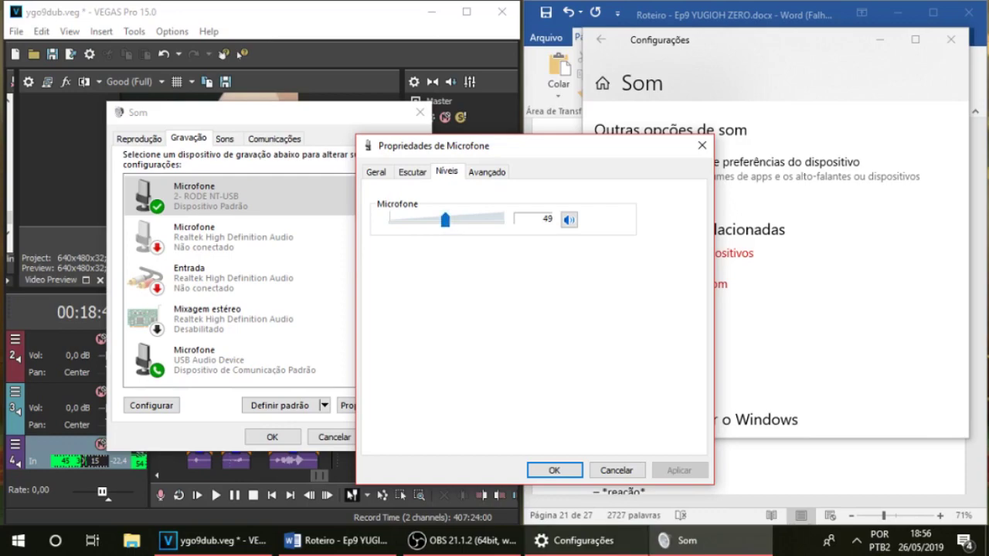
Switch back to VEGAS Pro and play the original scene from just before 00:18:44
{"action": "left_click", "coordinate": [462, 540]}
{"action": "left_click", "coordinate": [337, 541]}
{"action": "key", "text": "alt+Tab"}
{"action": "key", "text": "alt+Tab"}
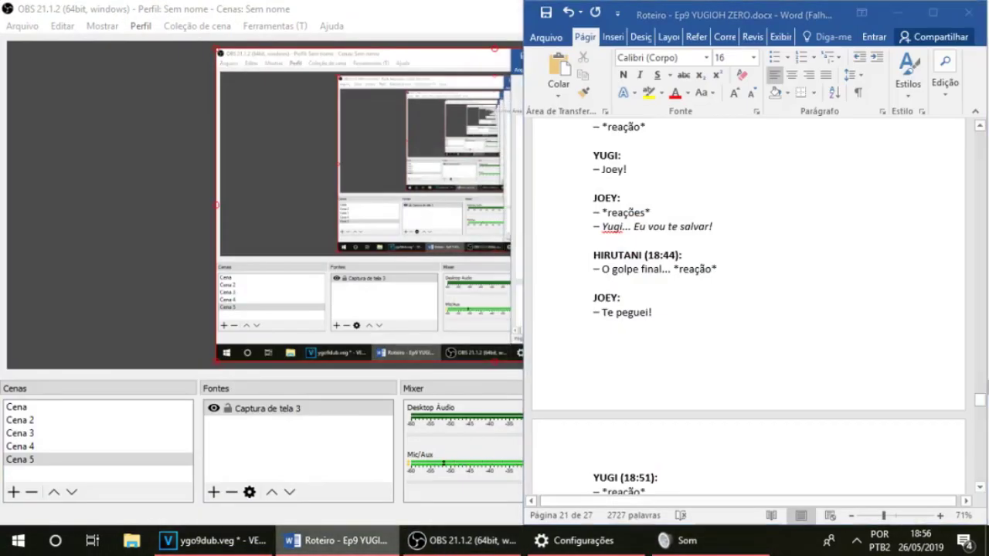
{"action": "key", "text": "space"}
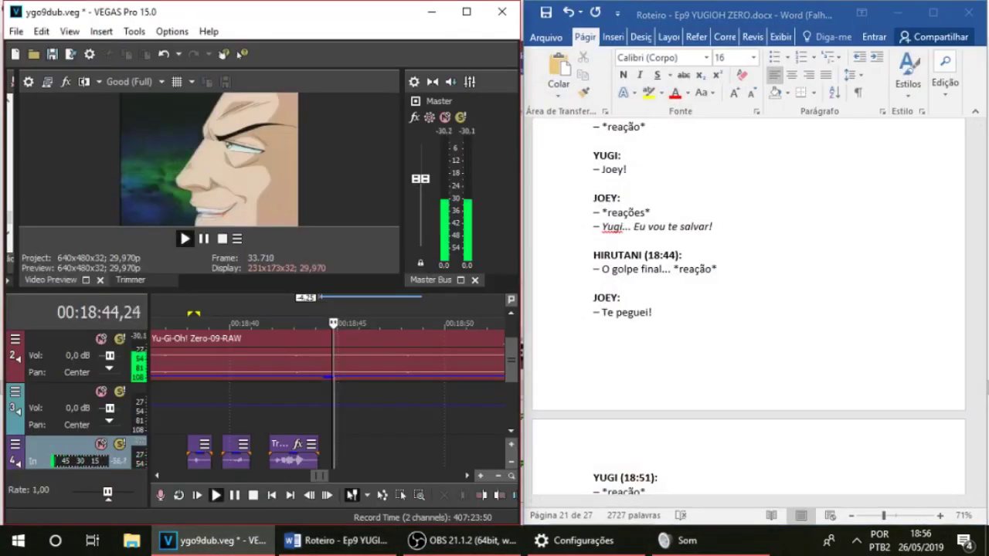
{"action": "left_click", "coordinate": [311, 410]}
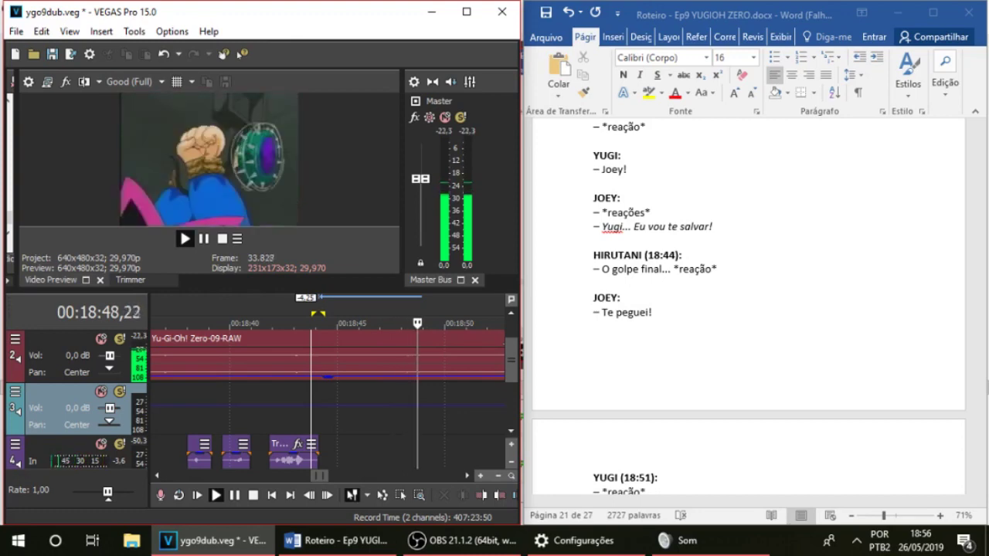
Record Joey's line "Te peguei!" on track 4 from just before 00:18:44 and cut away the take's empty lead-in up to 00:18:46,00
{"action": "key", "text": "space"}
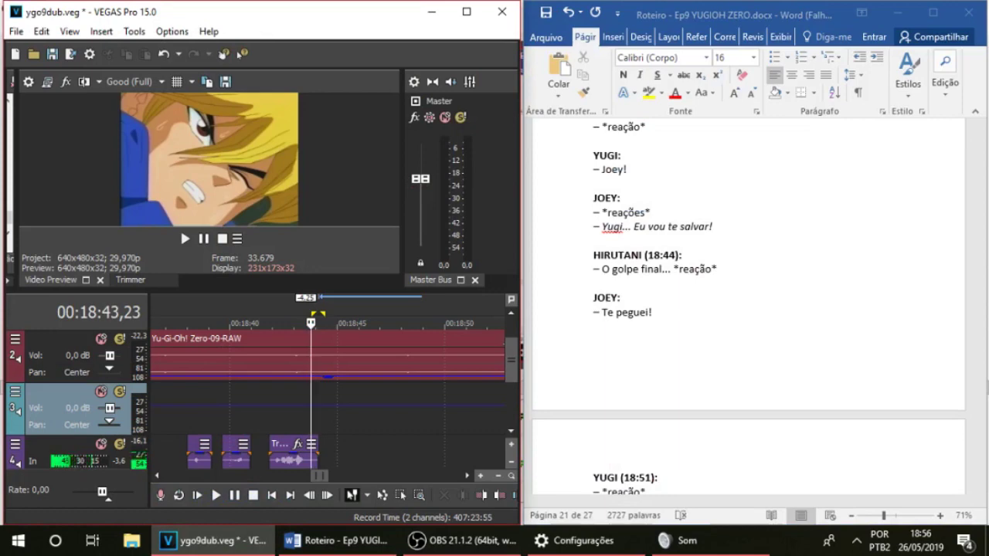
{"action": "key", "text": "space"}
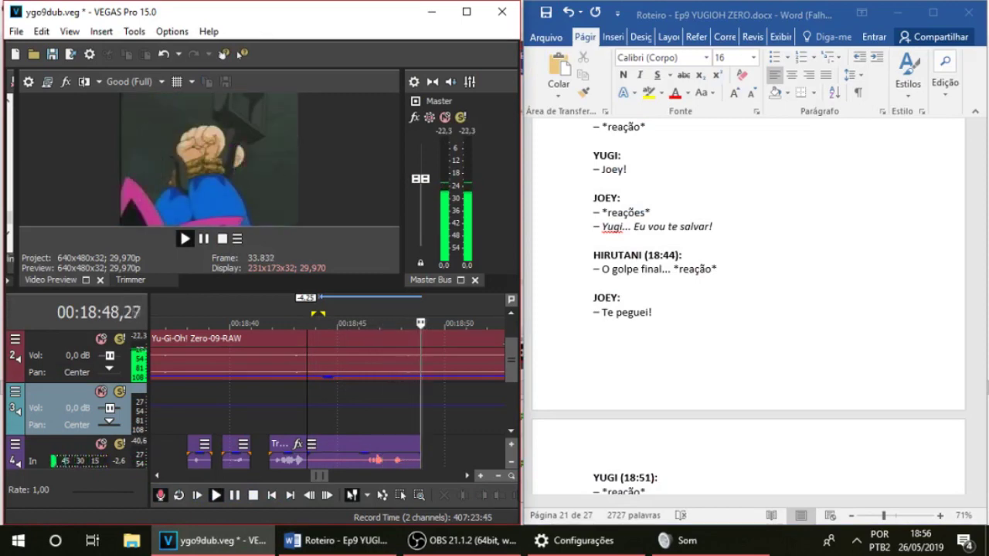
{"action": "key", "text": "space"}
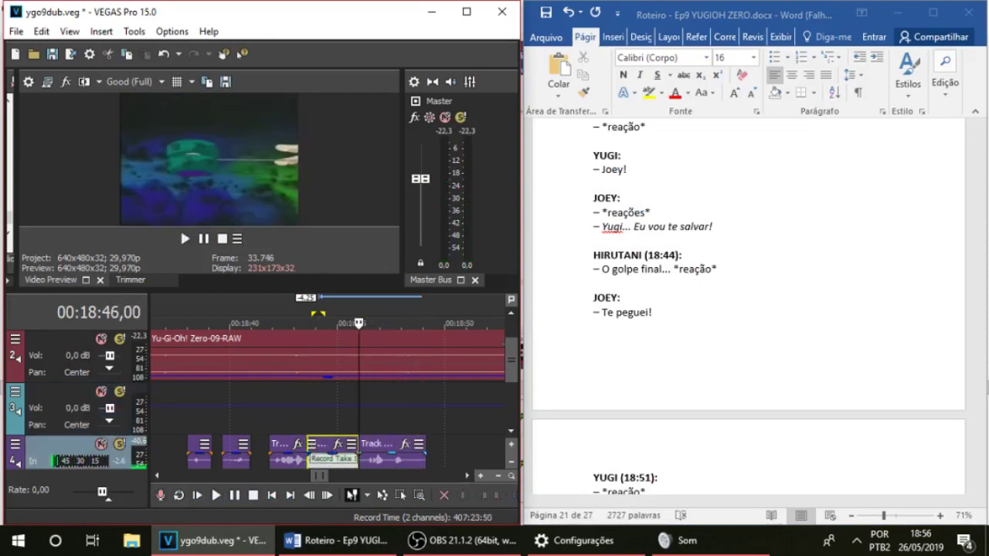
{"action": "key", "text": "Delete"}
Play the trimmed "Te peguei!" take with the original audio, and again with track 2 muted
{"action": "key", "text": "space"}
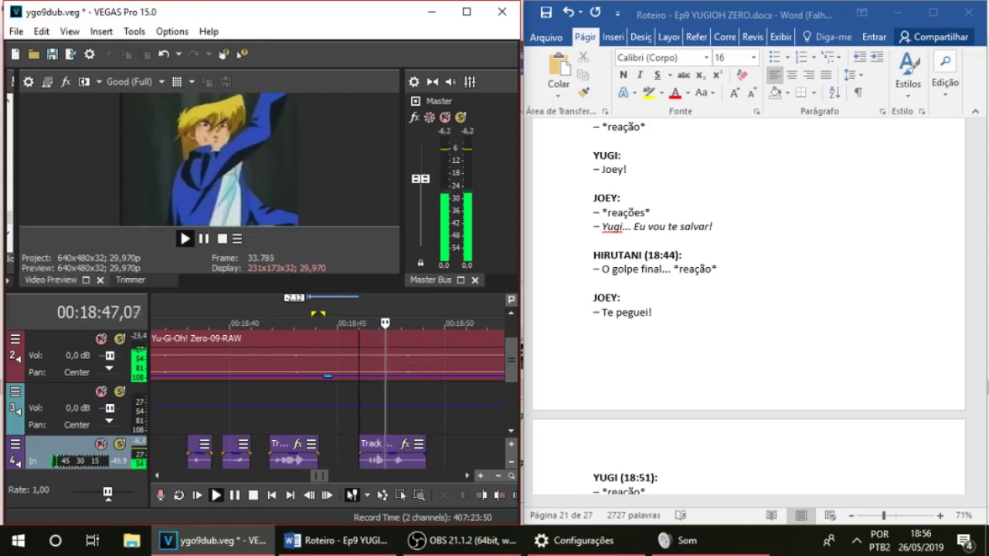
{"action": "key", "text": "space"}
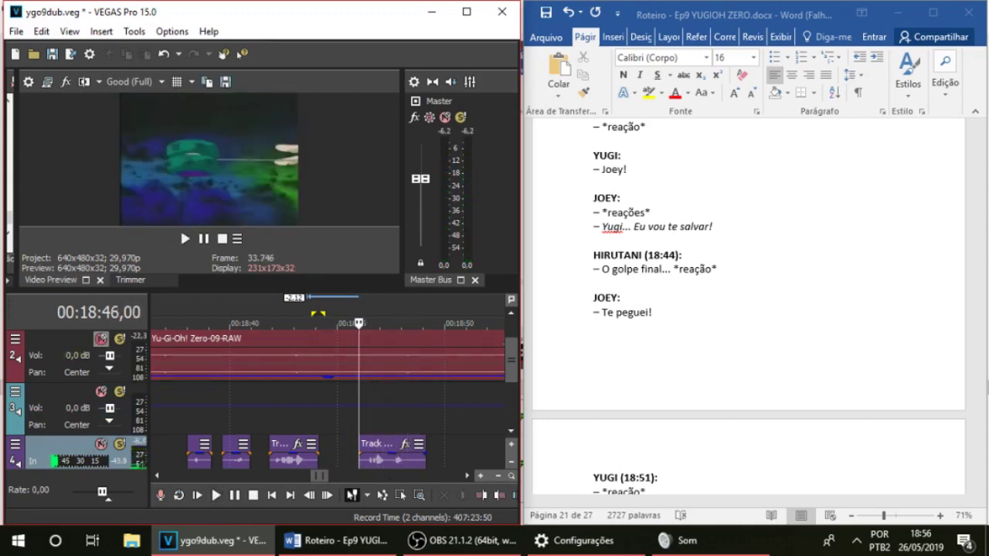
{"action": "left_click", "coordinate": [101, 339]}
{"action": "key", "text": "space"}
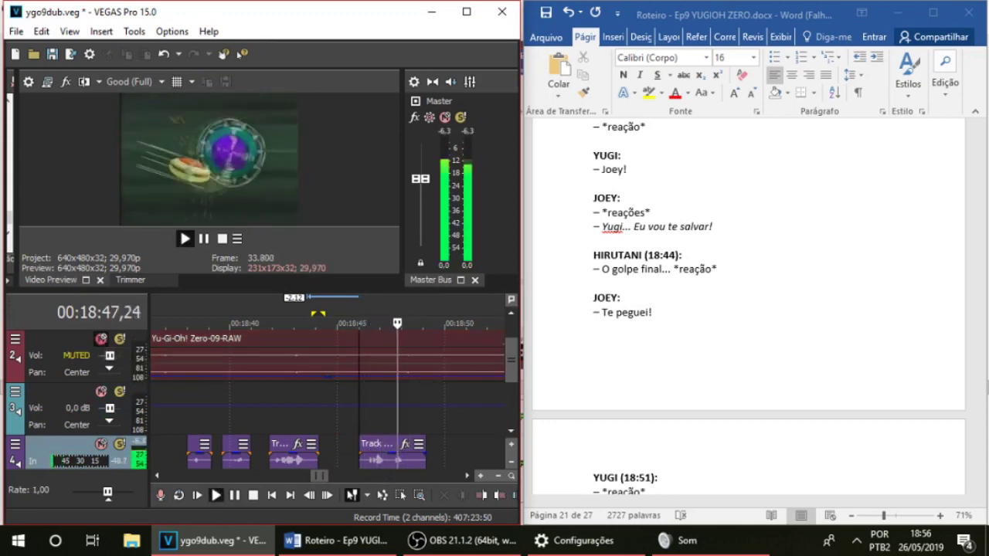
Split the "Te peguei!" take at 00:18:47,14 and move its first part 6 frames earlier on track 4
{"action": "key", "text": "space"}
{"action": "key", "text": "space"}
{"action": "left_click", "coordinate": [381, 415]}
{"action": "key", "text": "s"}
{"action": "left_click_drag", "start_coordinate": [360, 416], "coordinate": [353, 416]}
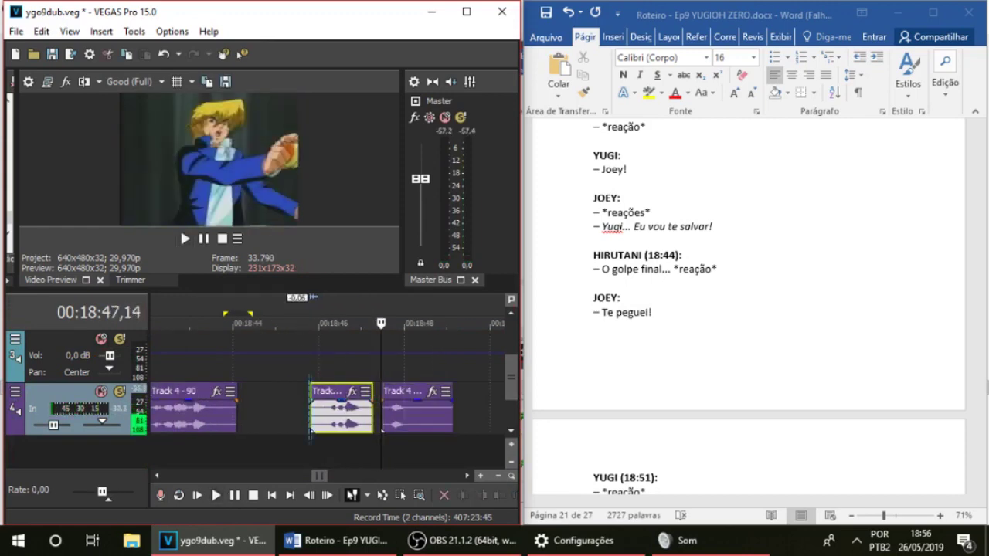
Shift the second part of the "Te peguei!" take slightly earlier and play both parts back from 00:18:45,24
{"action": "key", "text": "space"}
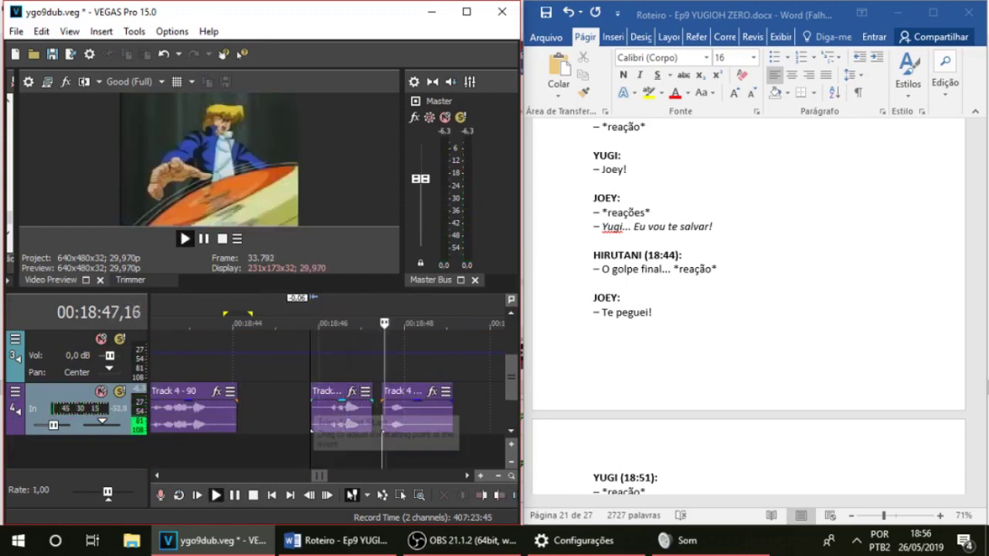
{"action": "key", "text": "space"}
{"action": "left_click_drag", "start_coordinate": [413, 417], "coordinate": [410, 417]}
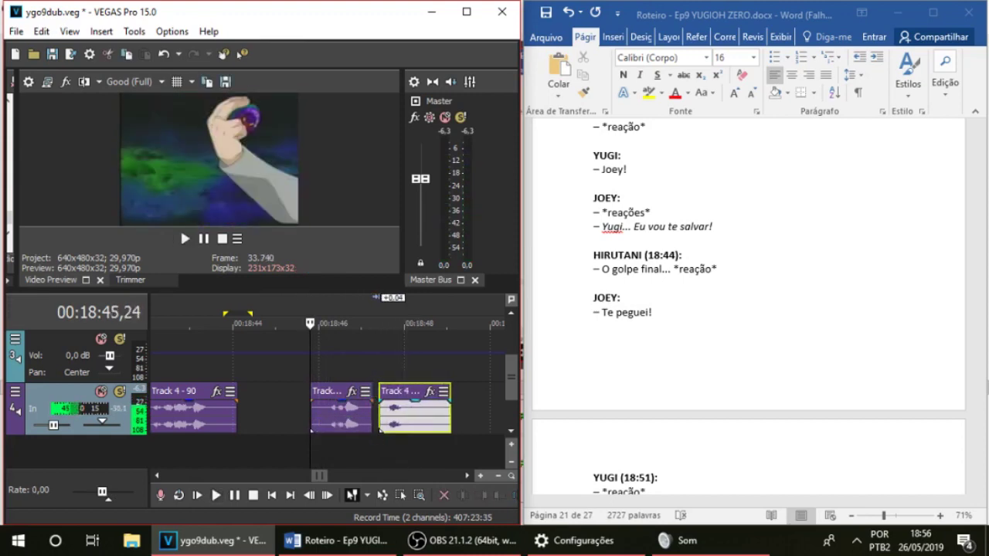
{"action": "key", "text": "space"}
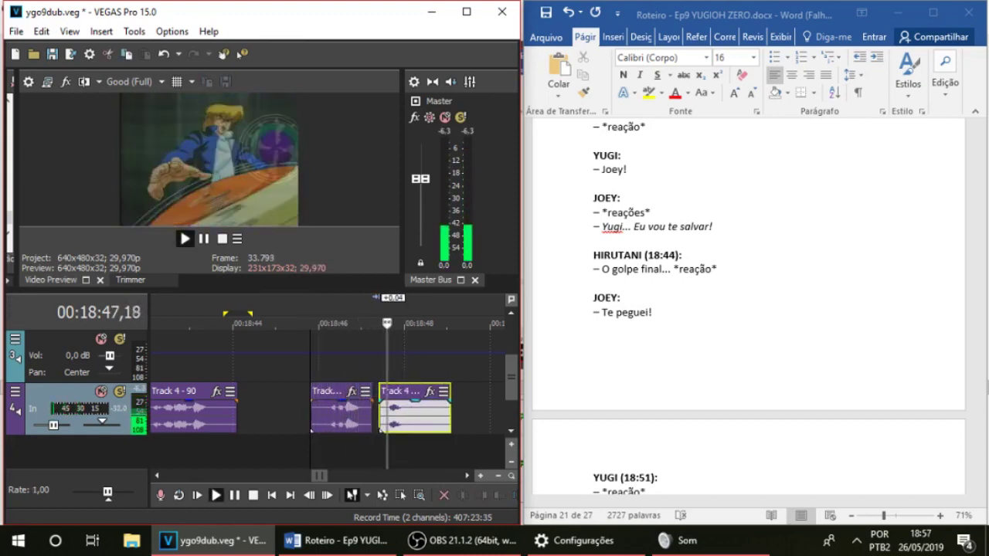
{"action": "key", "text": "space"}
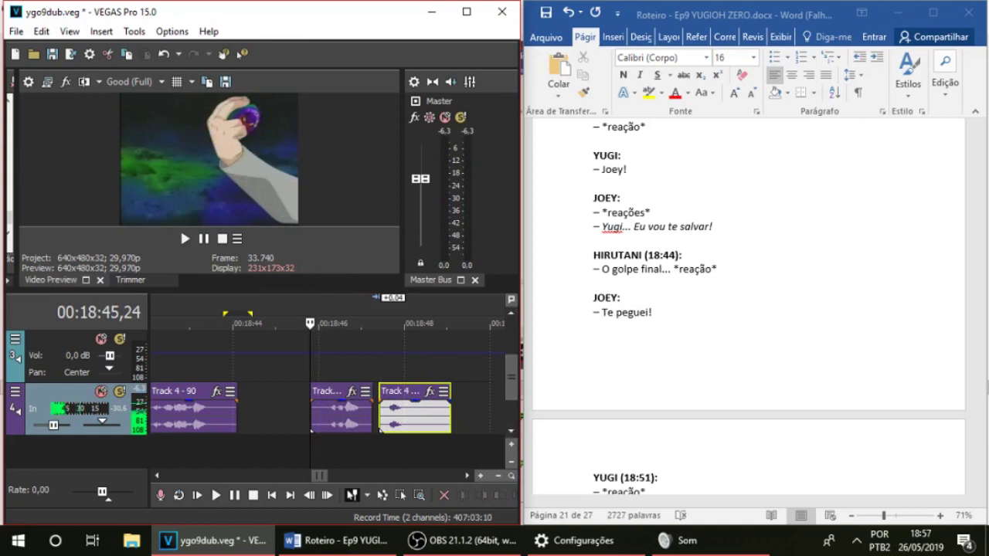
Unmute track 2, play the adjusted takes against the original audio, and bring up the script section starting at 18:51
{"action": "left_click_drag", "start_coordinate": [512, 377], "coordinate": [512, 360]}
{"action": "left_click", "coordinate": [101, 339]}
{"action": "key", "text": "space"}
{"action": "scroll", "coordinate": [327, 399], "scroll_direction": "down", "scroll_amount": 3}
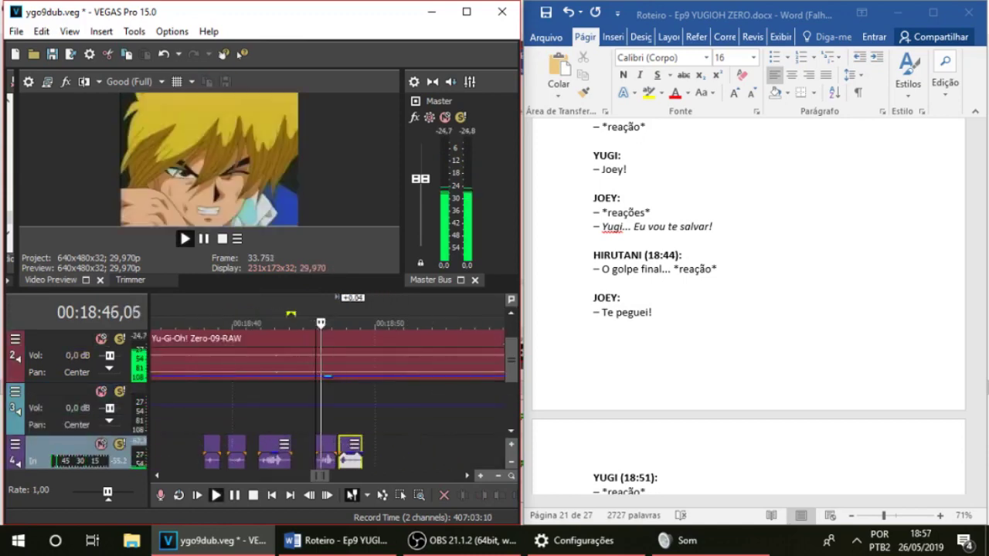
{"action": "scroll", "coordinate": [748, 309], "scroll_direction": "down", "scroll_amount": 5}
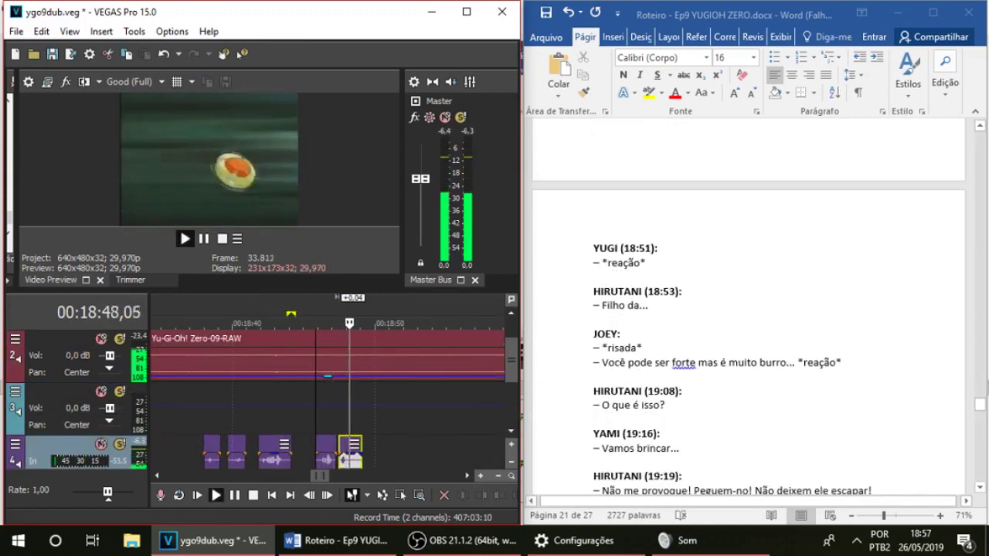
Play the original scene repeatedly from about 00:18:51 to study the timing of Joey's laugh and following line
{"action": "left_click", "coordinate": [402, 410]}
{"action": "key", "text": "space"}
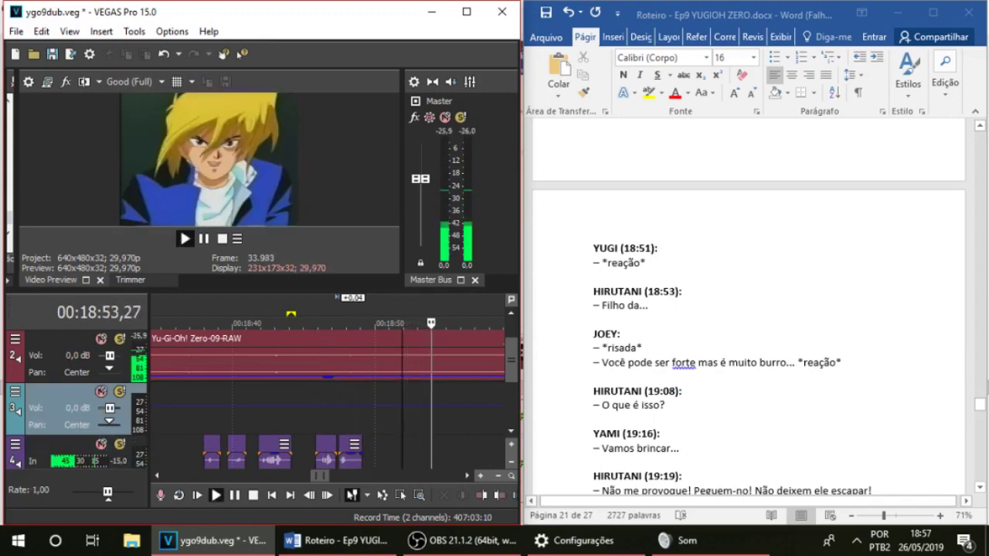
{"action": "key", "text": "space"}
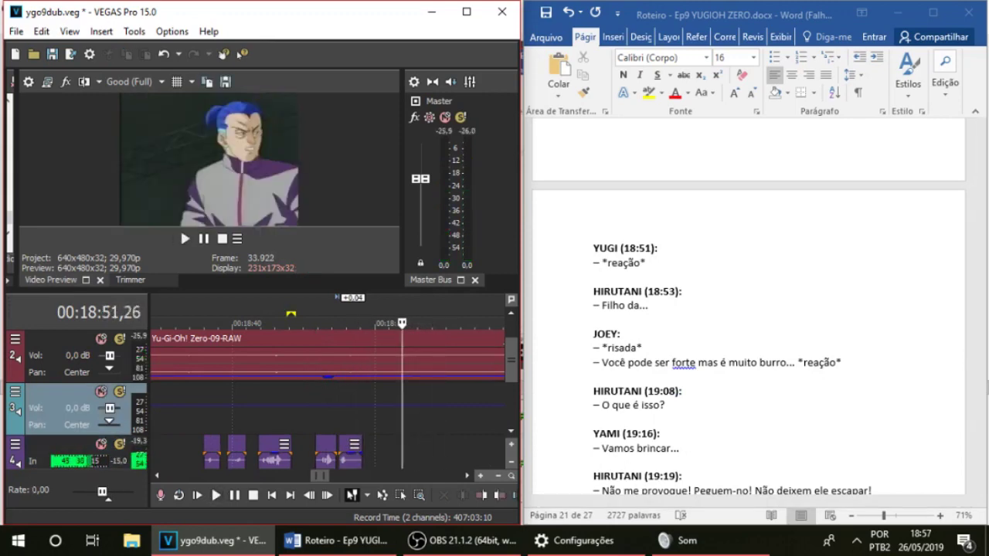
{"action": "left_click", "coordinate": [422, 409]}
{"action": "left_click_drag", "start_coordinate": [417, 410], "coordinate": [392, 410]}
{"action": "left_click", "coordinate": [388, 410]}
{"action": "key", "text": "space"}
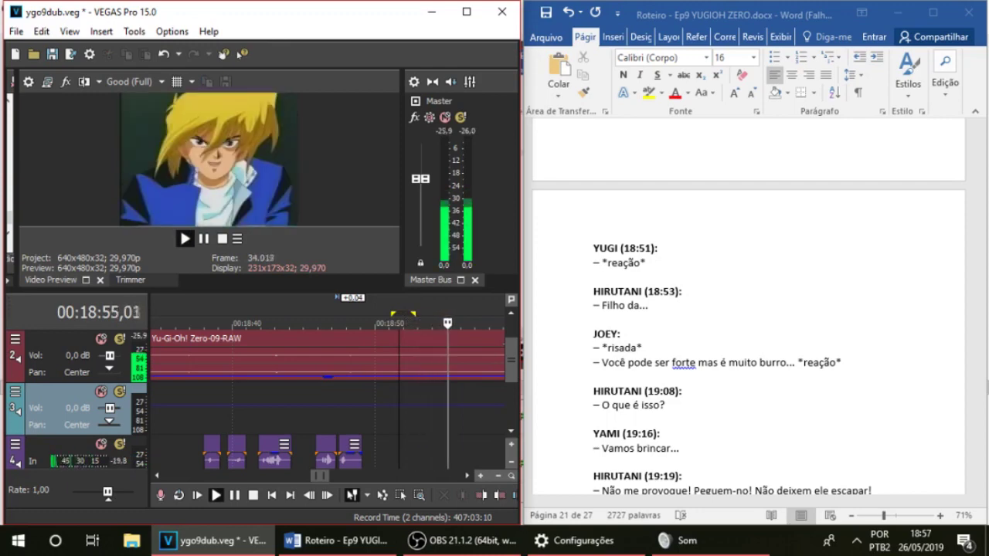
{"action": "key", "text": "space"}
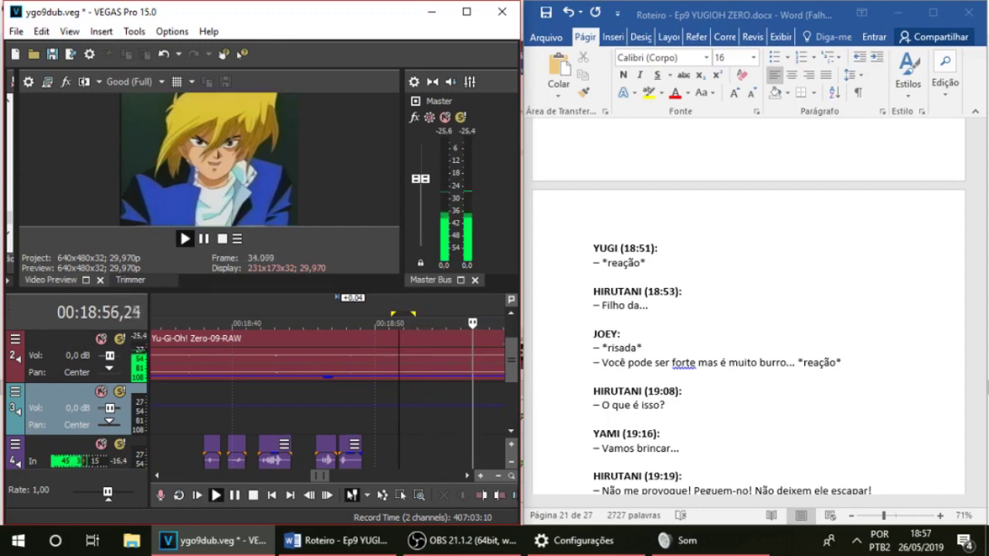
{"action": "key", "text": "space"}
In the Word script, change Joey's line to "Você pode até ser forte mas é muito burro..." and return to VEGAS Pro
{"action": "left_click", "coordinate": [628, 363]}
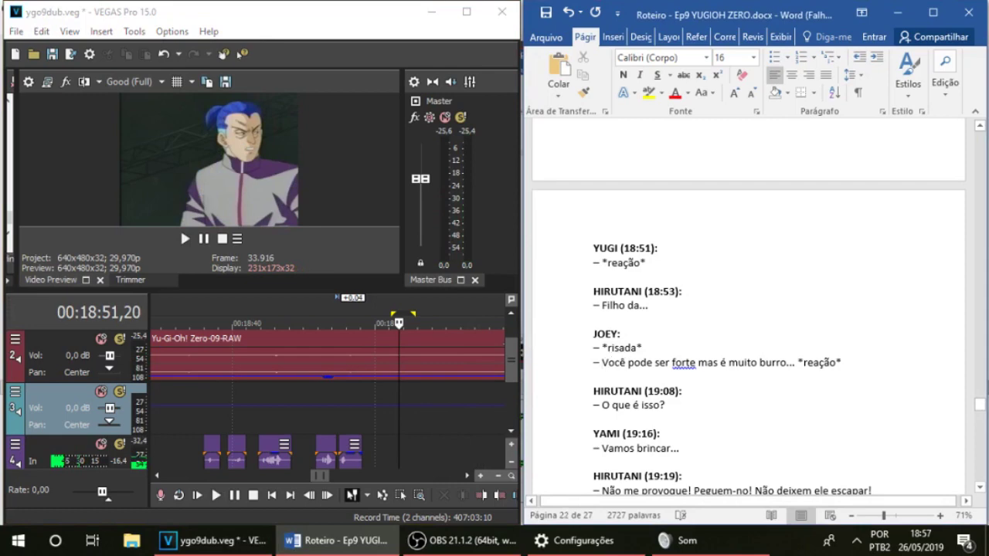
{"action": "type", "text": "até"}
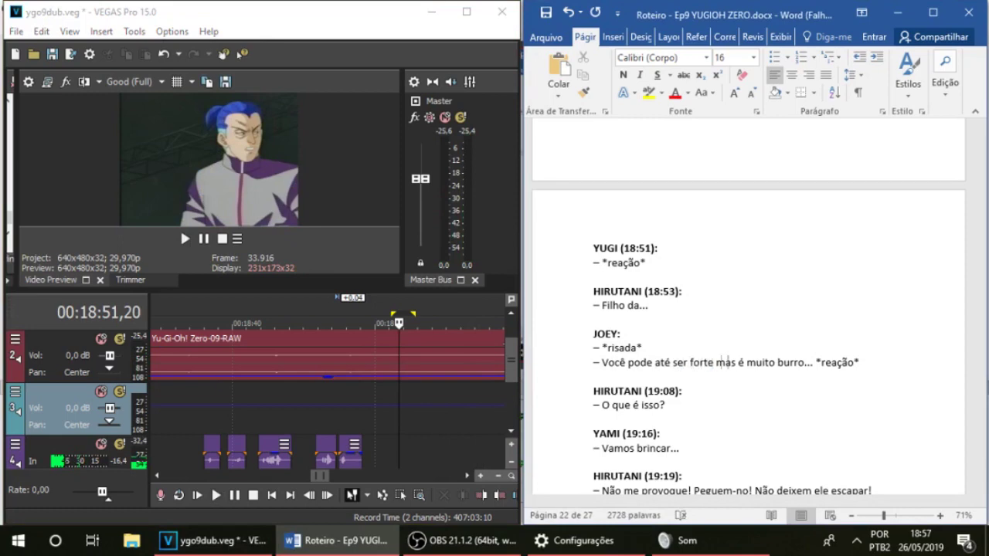
{"action": "key", "text": "alt+Tab"}
Play the original scene again from 00:18:51,20 to rehearse Joey's reworded line
{"action": "key", "text": "space"}
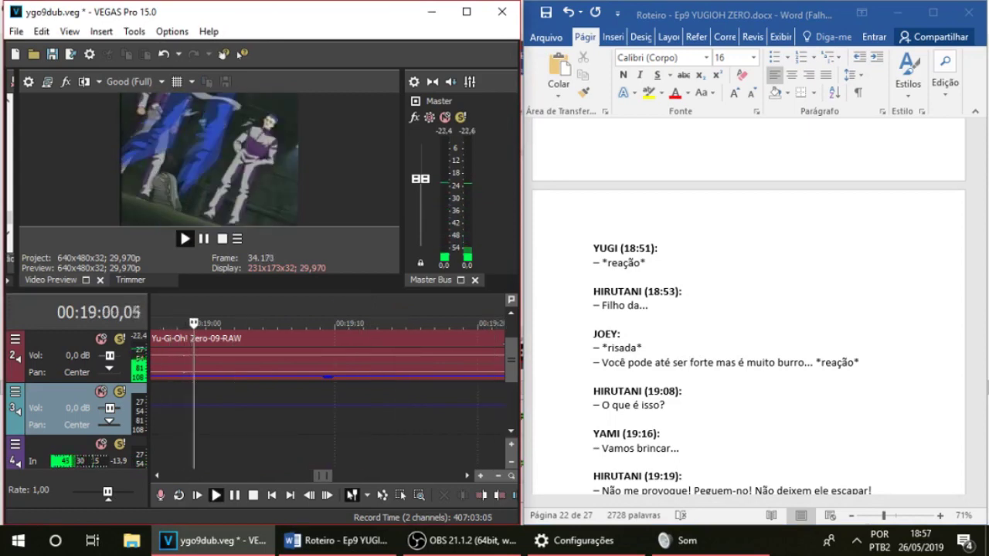
{"action": "key", "text": "space"}
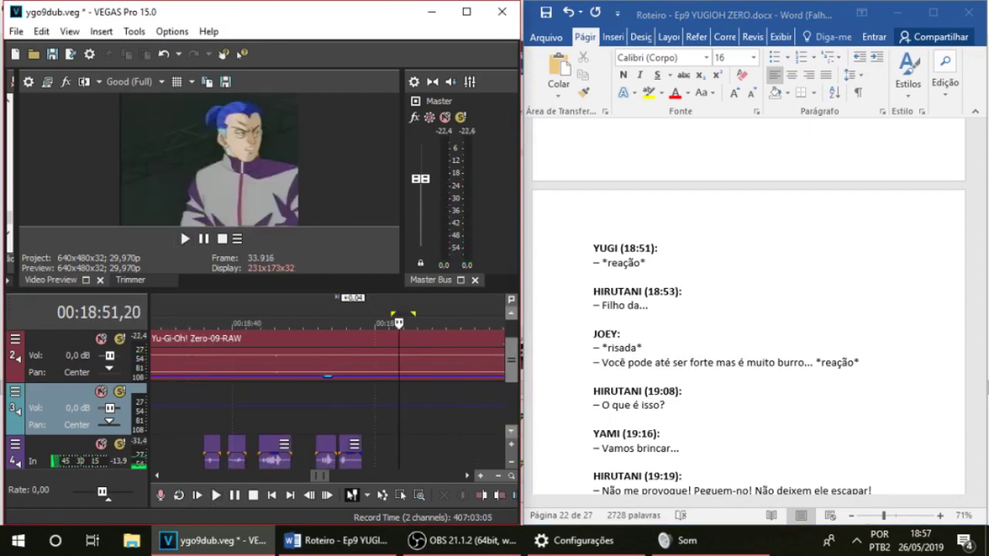
{"action": "key", "text": "space"}
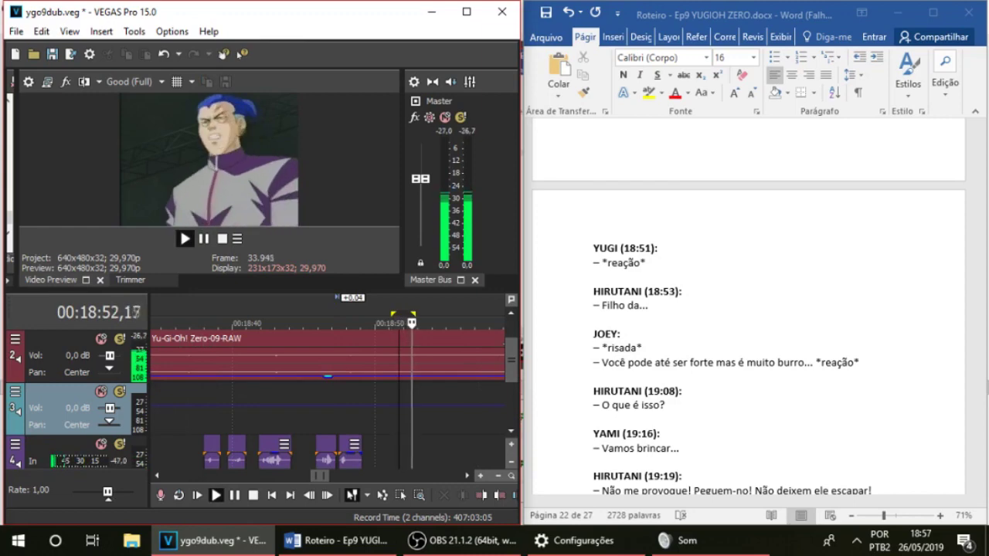
{"action": "key", "text": "space"}
Try recording Joey's laugh and "Você pode até ser forte..." on track 4 from 00:18:51,20, discarding both takes
{"action": "key", "text": "ctrl+r"}
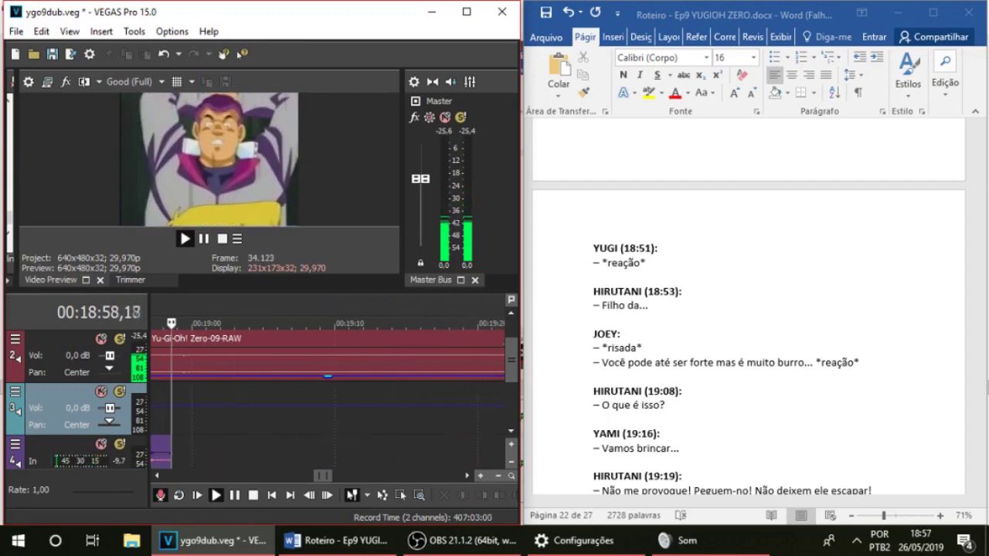
{"action": "key", "text": "space"}
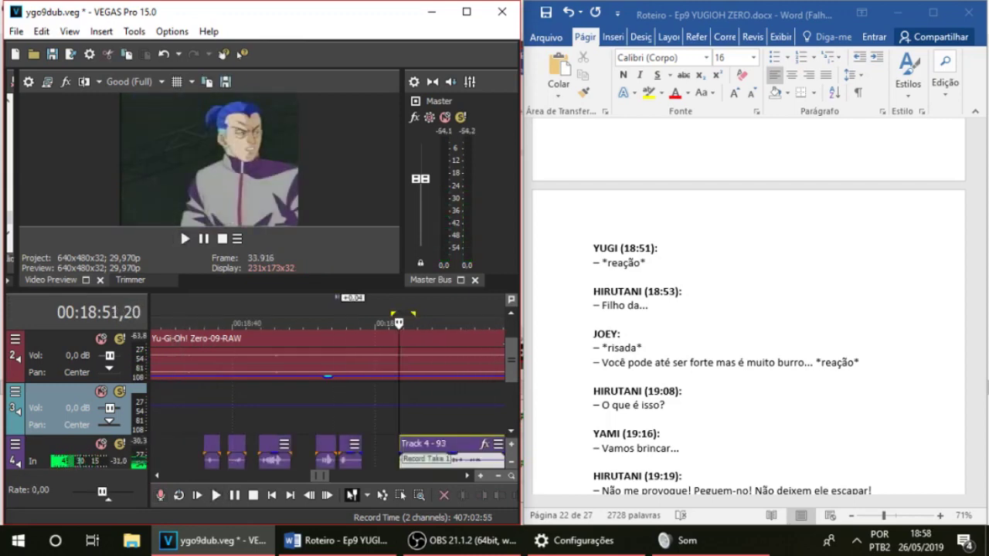
{"action": "key", "text": "Delete"}
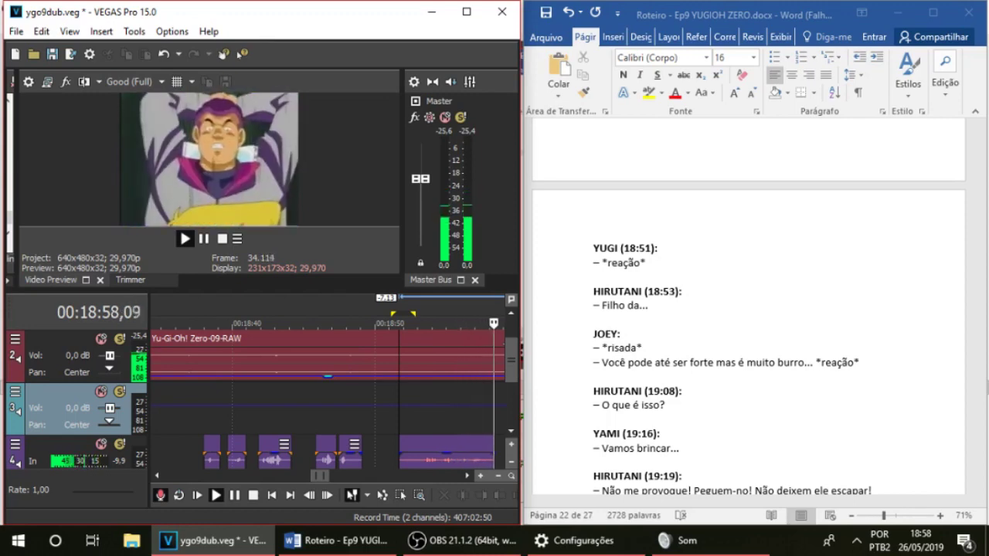
{"action": "key", "text": "space"}
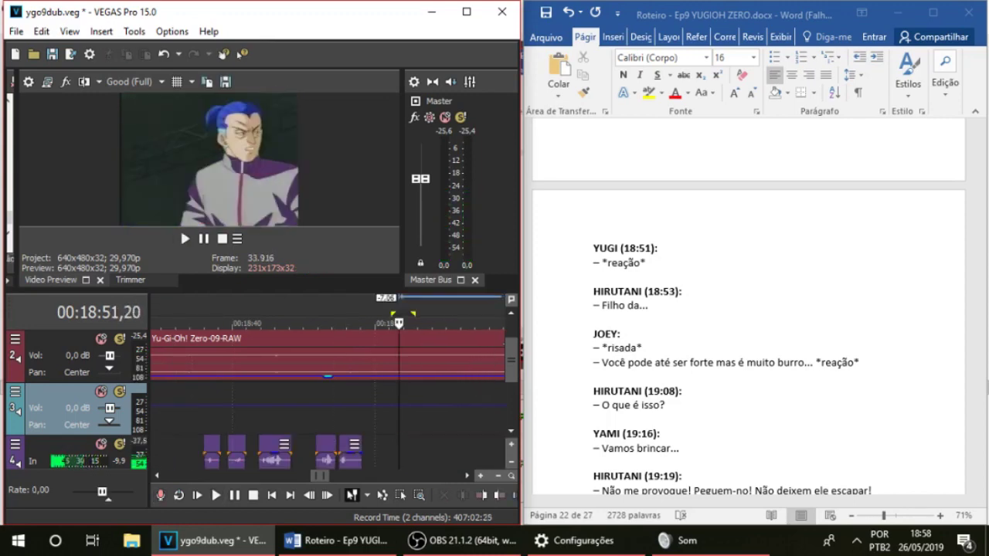
Record Joey's laugh and line again from 00:18:51,20 on track 4, mute track 2, and play back the take
{"action": "key", "text": "ctrl+r"}
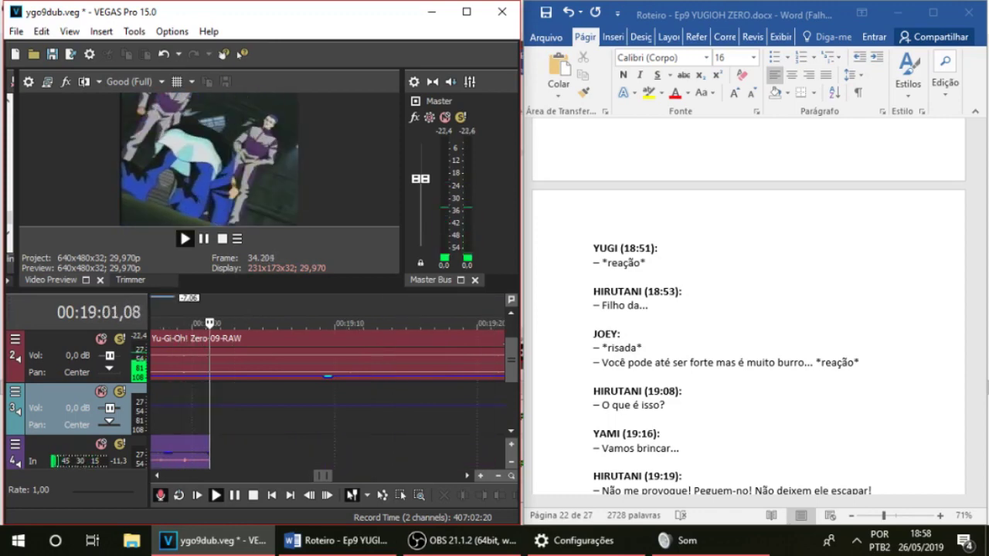
{"action": "key", "text": "space"}
{"action": "left_click", "coordinate": [101, 338]}
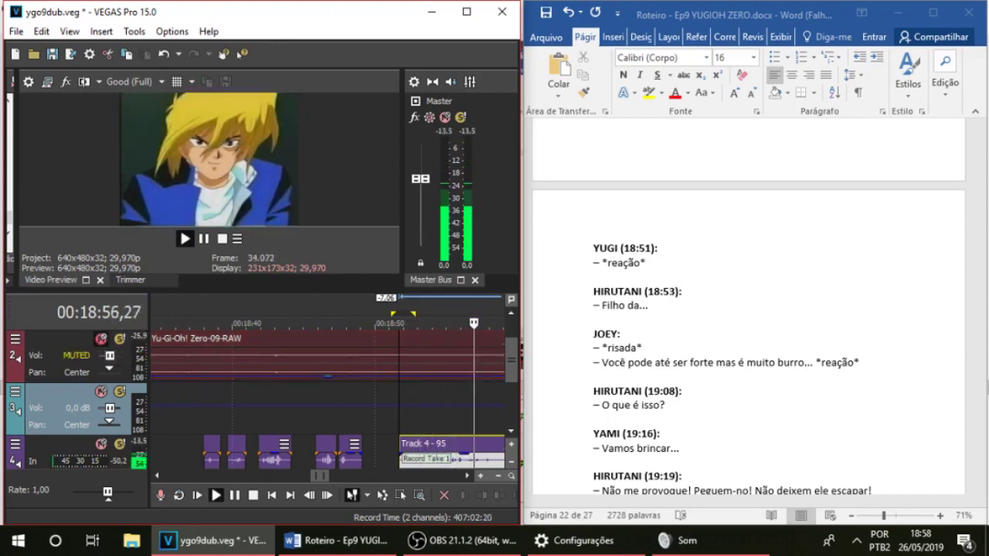
{"action": "key", "text": "space"}
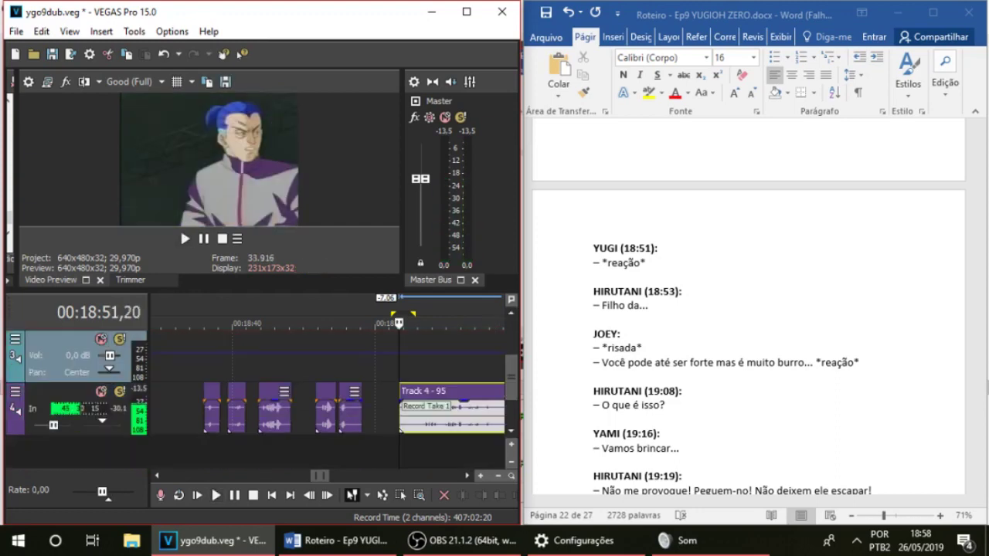
Locate the pause in Joey's new take, split it at 00:18:54,21, and shift the second part 5 frames earlier
{"action": "key", "text": "space"}
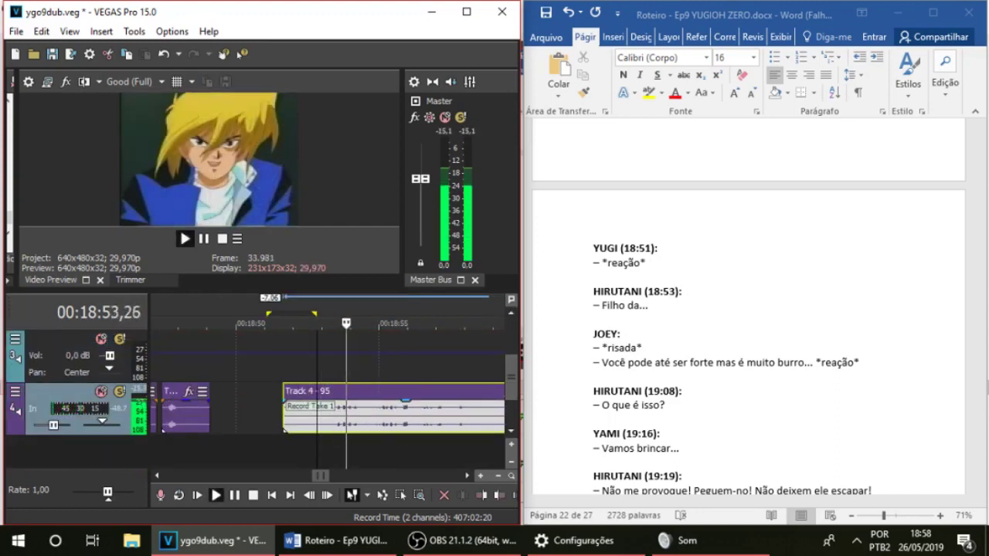
{"action": "left_click", "coordinate": [367, 413]}
{"action": "key", "text": "space"}
{"action": "scroll", "coordinate": [368, 413], "scroll_direction": "up", "scroll_amount": 1}
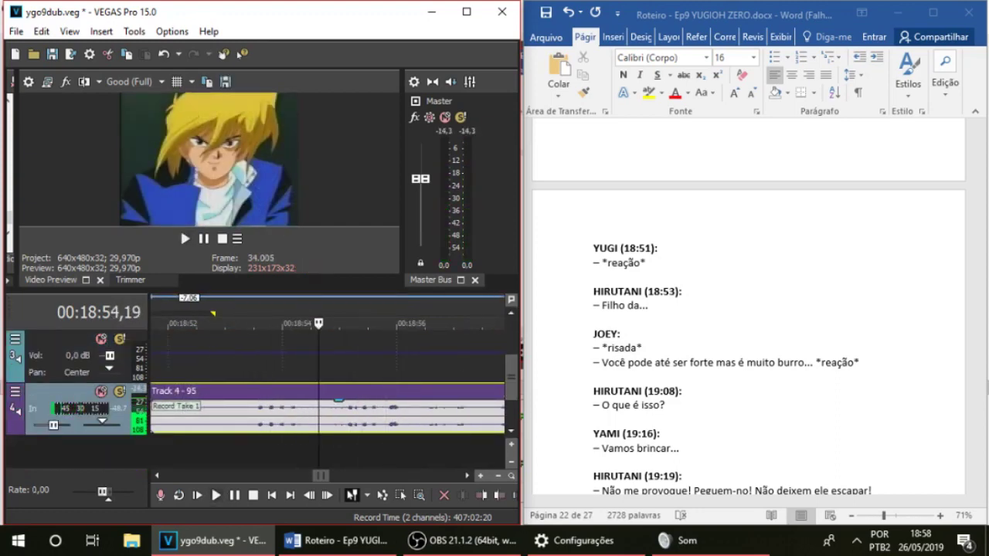
{"action": "key", "text": "s"}
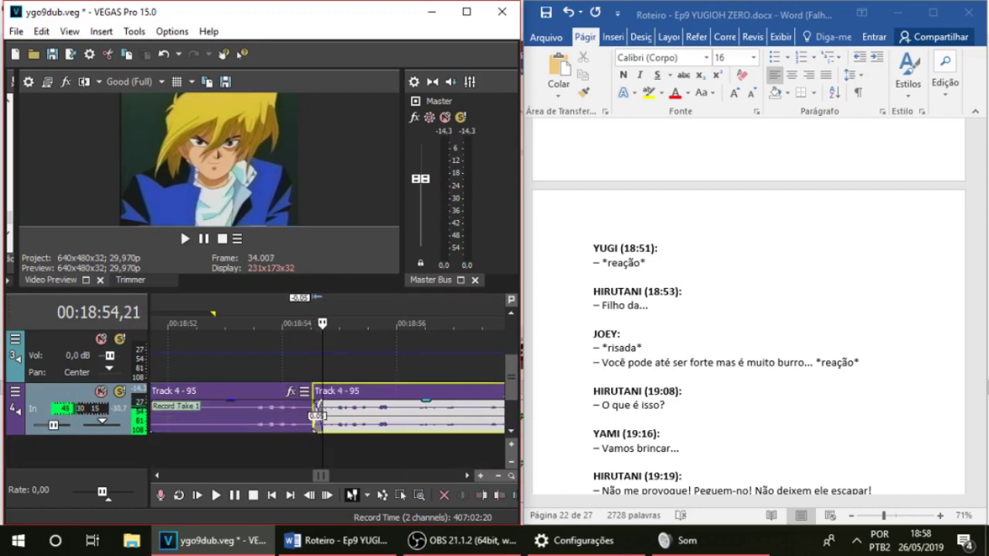
Play the split take from 00:18:53,15, move its second part 5 frames later, and play it again
{"action": "left_click", "coordinate": [254, 366]}
{"action": "key", "text": "space"}
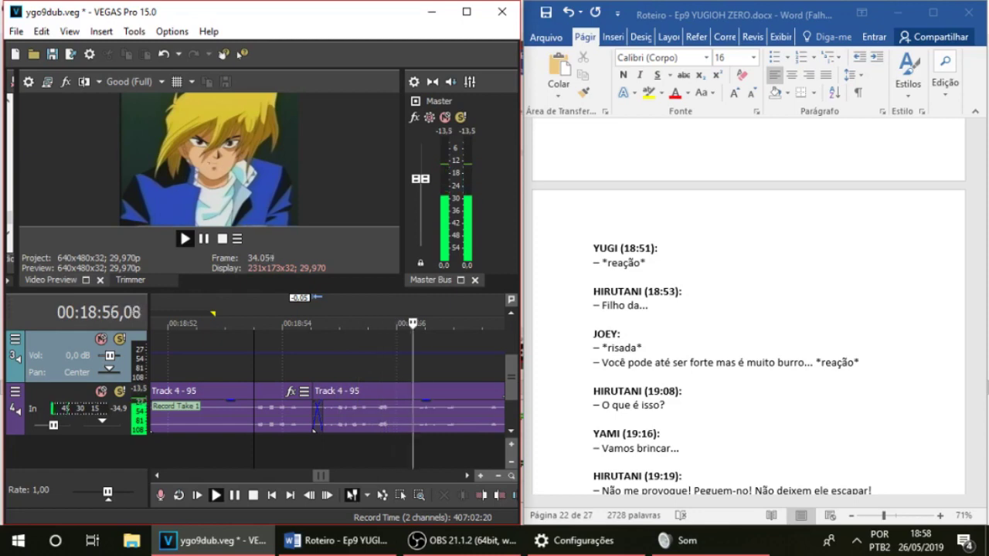
{"action": "left_click", "coordinate": [316, 417]}
{"action": "key", "text": "space"}
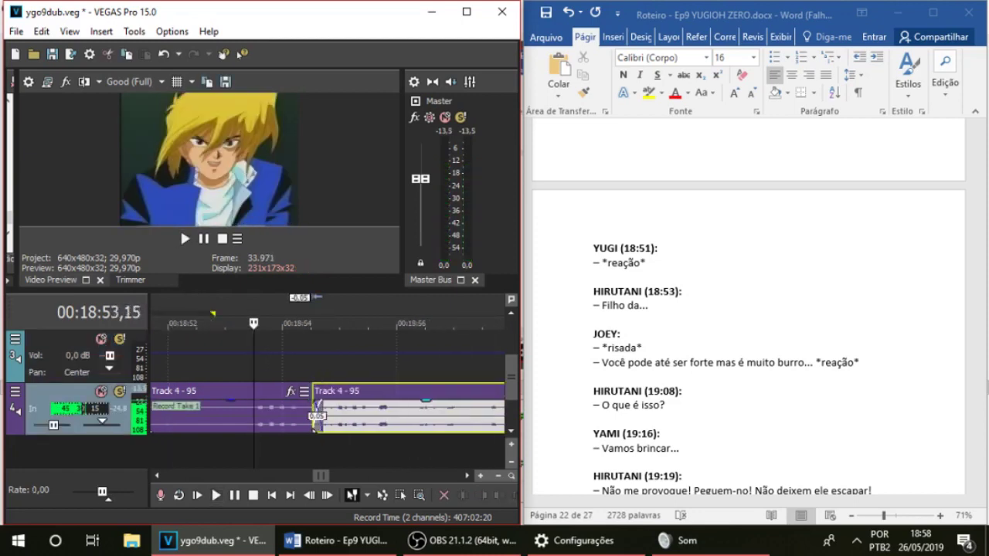
{"action": "key", "text": "space"}
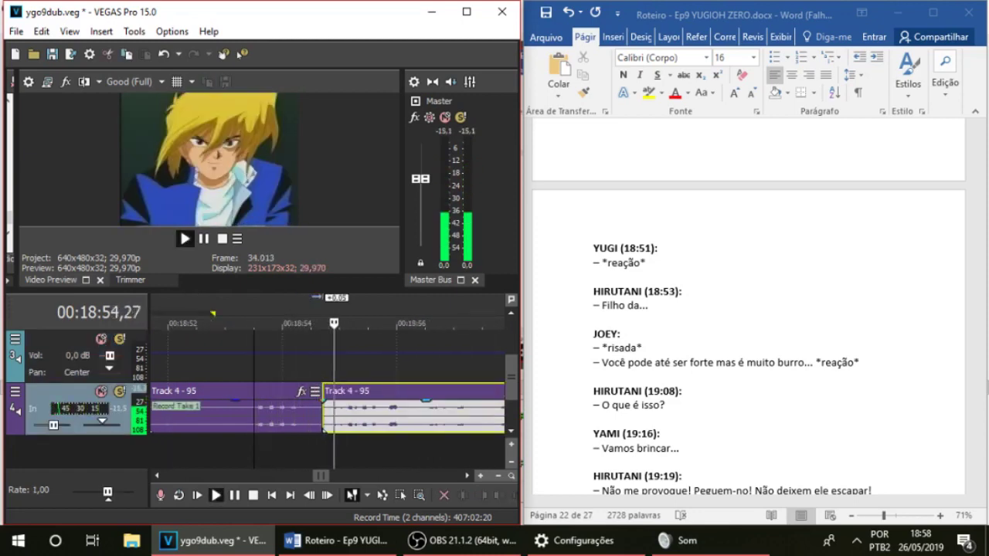
Finish playing Joey's split take and delete both of its parts from track 4
{"action": "scroll", "coordinate": [328, 402], "scroll_direction": "up", "scroll_amount": 1}
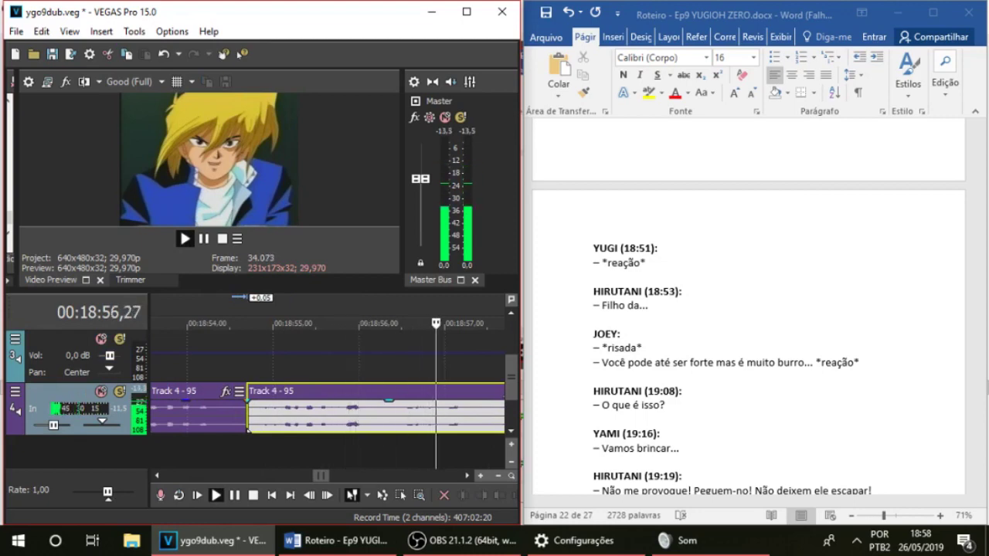
{"action": "key", "text": "Down"}
{"action": "key", "text": "Down"}
{"action": "key", "text": "Down"}
{"action": "key", "text": "space"}
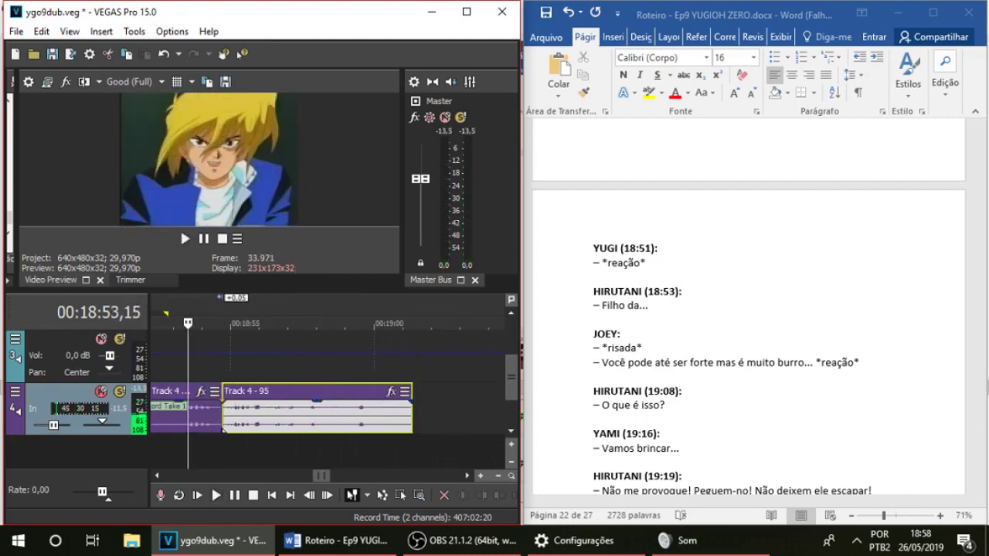
{"action": "scroll", "coordinate": [355, 413], "scroll_direction": "down", "scroll_amount": 2}
{"action": "left_click", "coordinate": [355, 415]}
{"action": "key", "text": "Delete"}
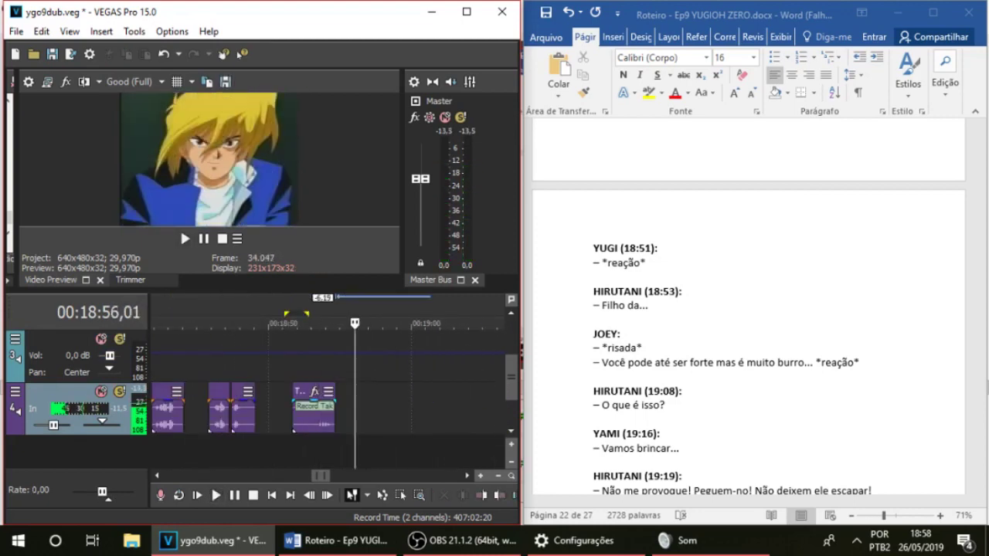
{"action": "left_click", "coordinate": [294, 416]}
{"action": "key", "text": "Delete"}
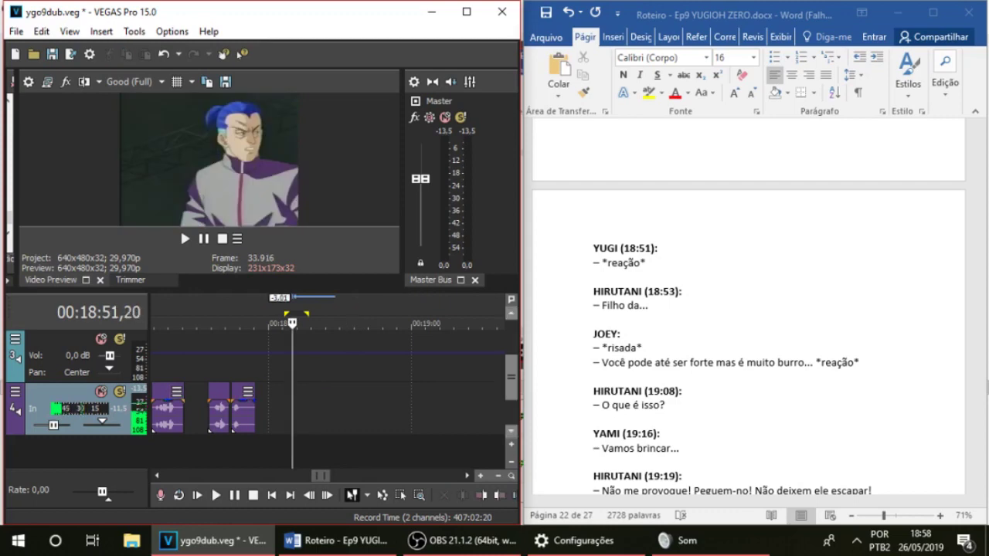
Try recording Joey's laugh and "Você pode até ser forte..." three times on track 4 from 00:18:51,20, discarding each take
{"action": "scroll", "coordinate": [78, 400], "scroll_direction": "up", "scroll_amount": 1}
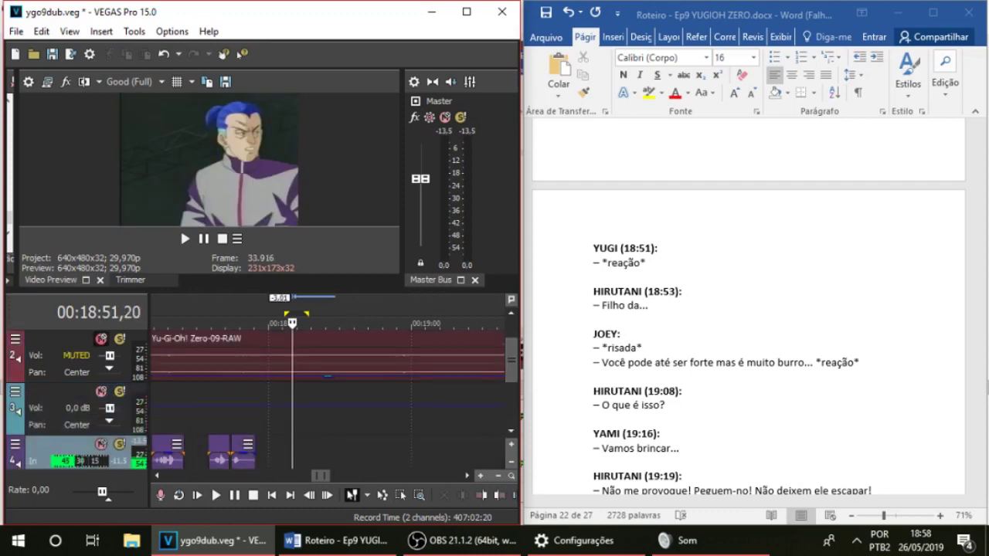
{"action": "key", "text": "ctrl+r"}
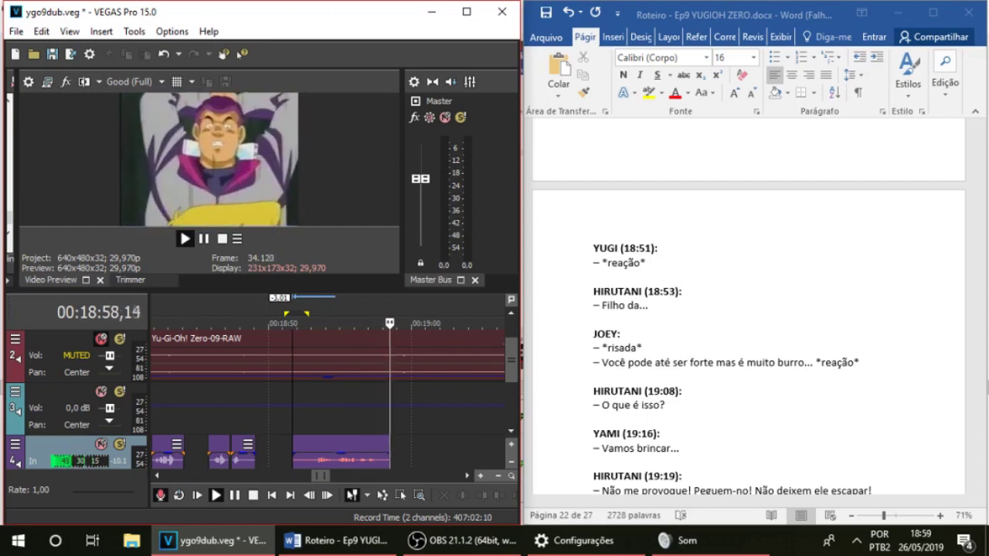
{"action": "key", "text": "space"}
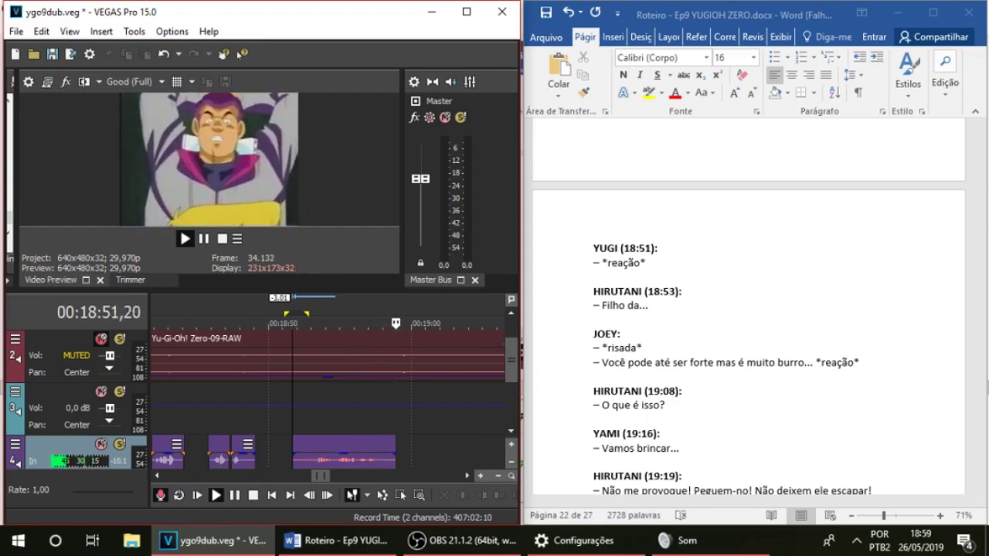
{"action": "key", "text": "Delete"}
{"action": "key", "text": "ctrl+r"}
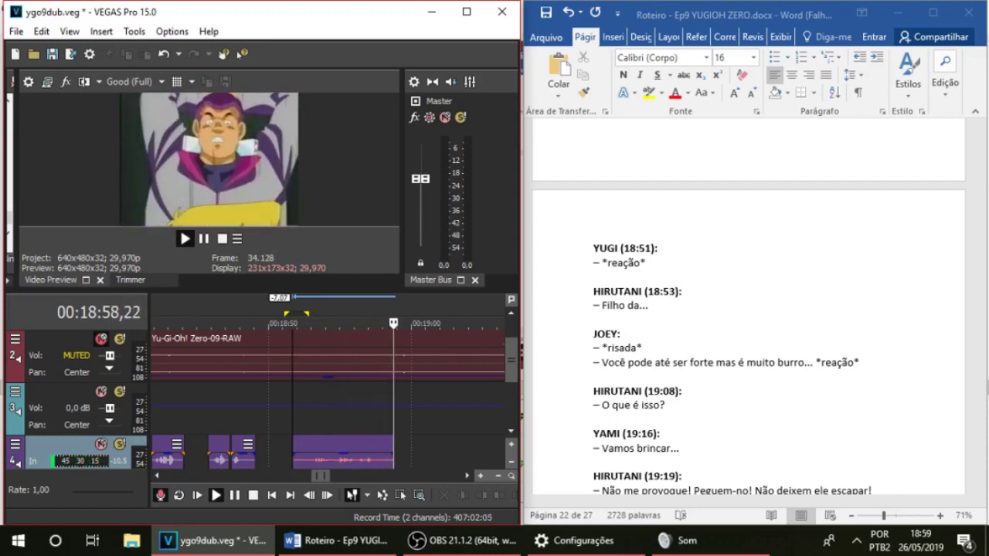
{"action": "key", "text": "Escape"}
{"action": "key", "text": "ctrl+z"}
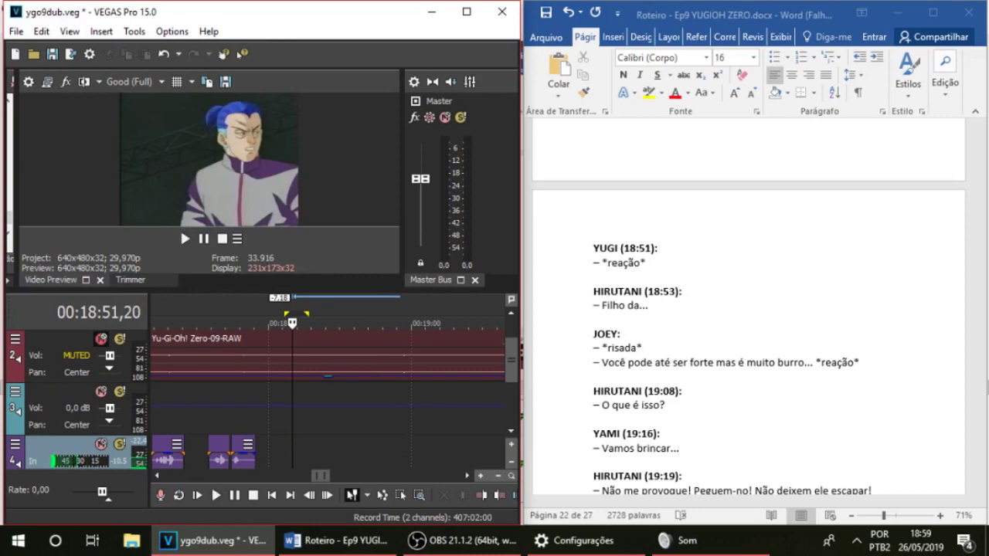
{"action": "key", "text": "ctrl+r"}
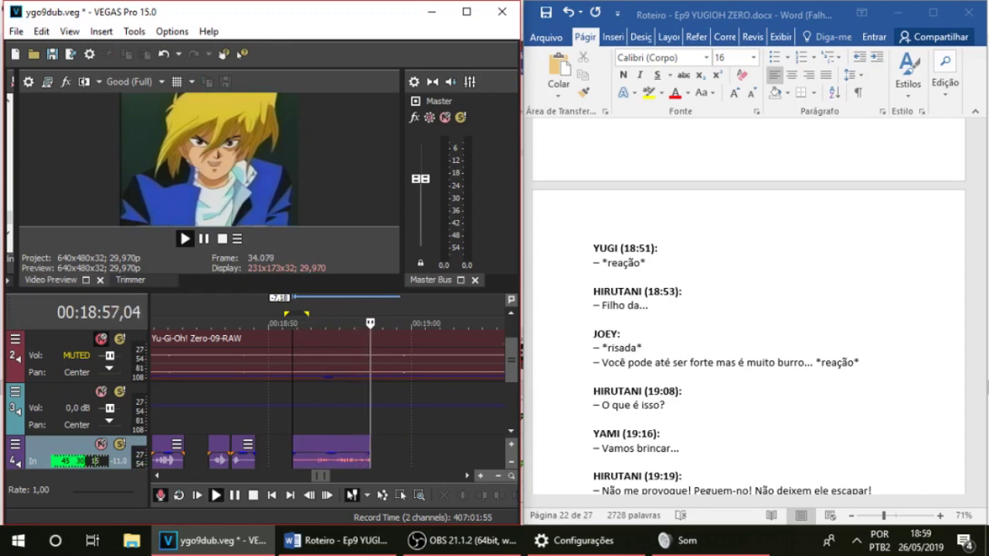
{"action": "key", "text": "Escape"}
{"action": "key", "text": "ctrl+z"}
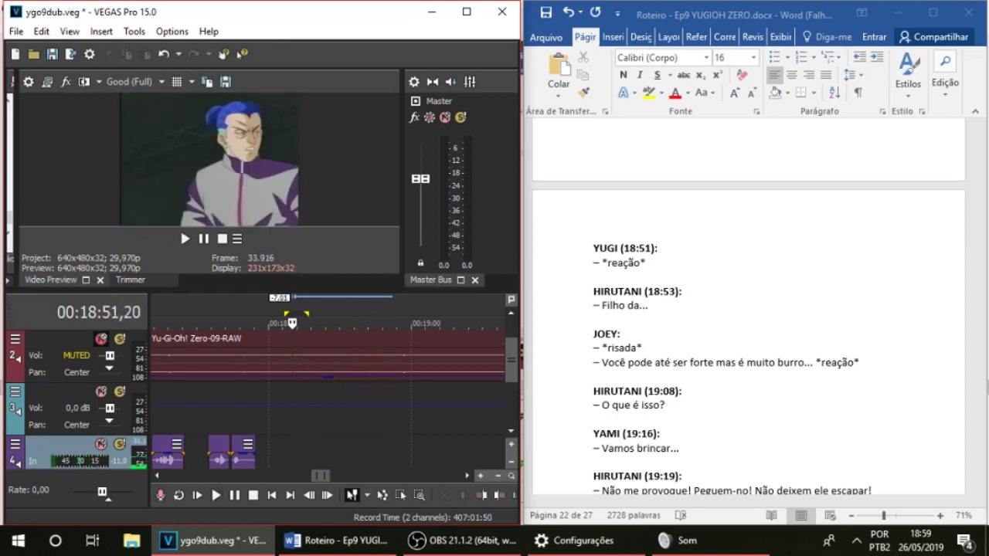
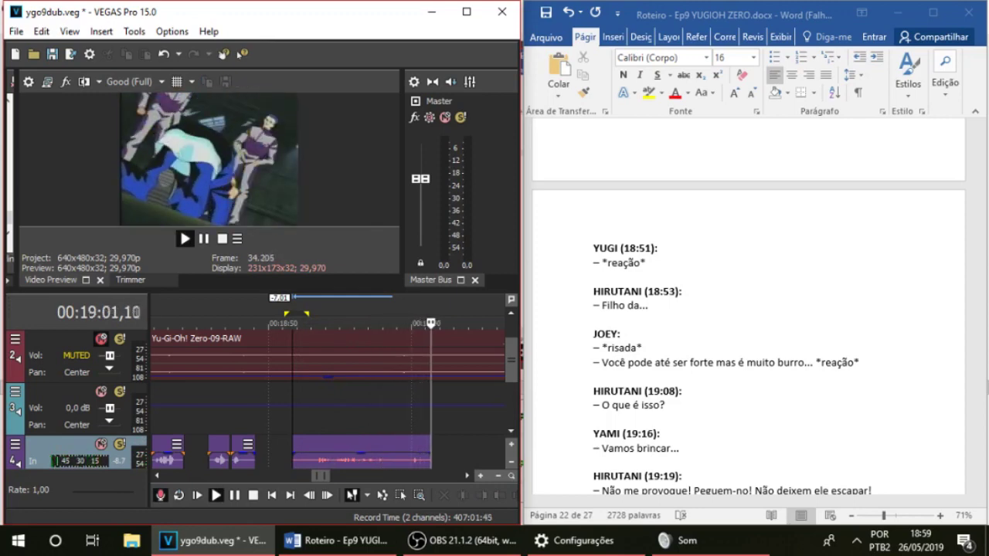
Record Joey's laugh and line again from 00:18:51,20 on track 4, and split the take at 00:18:57,18 while reviewing it
{"action": "key", "text": "space"}
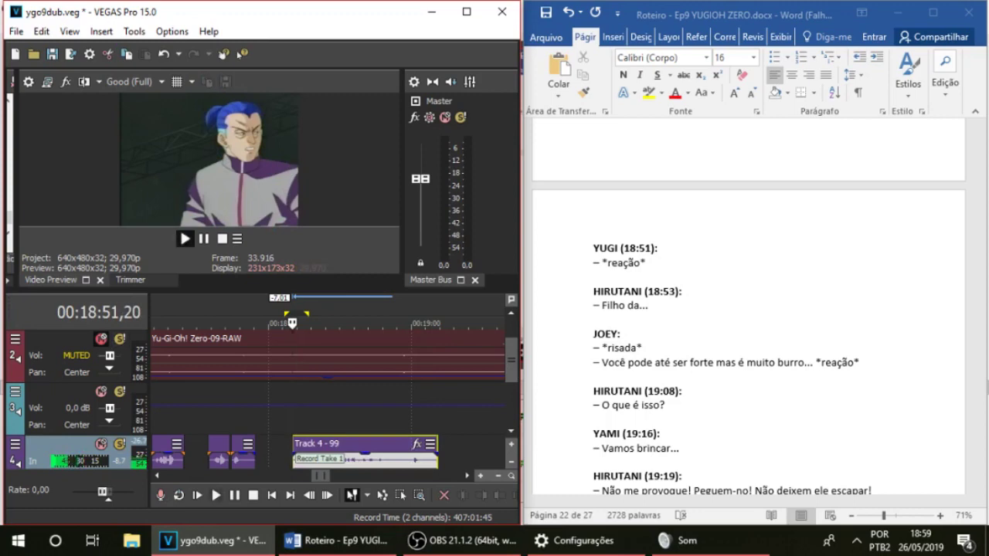
{"action": "key", "text": "space"}
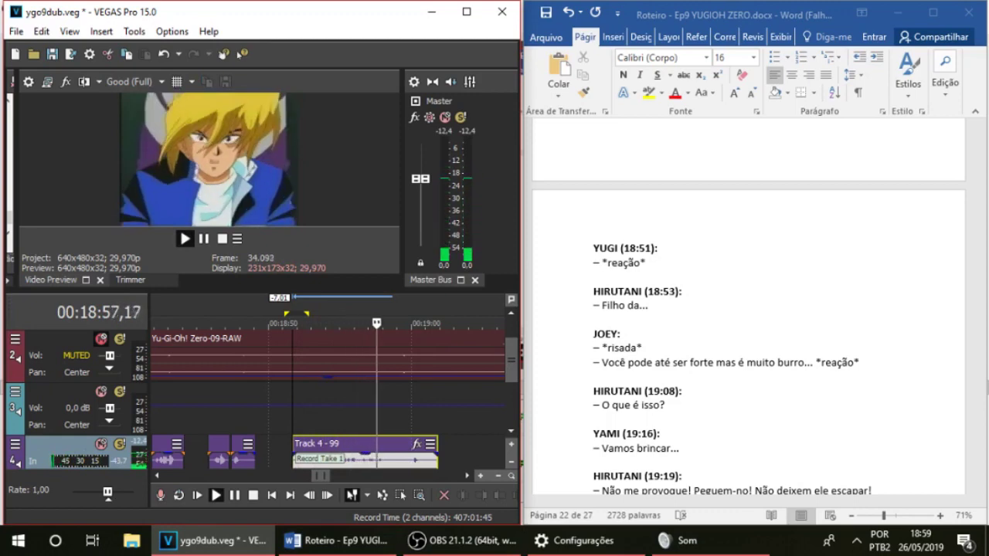
{"action": "scroll", "coordinate": [328, 399], "scroll_direction": "down", "scroll_amount": 1}
{"action": "left_click", "coordinate": [380, 417]}
{"action": "scroll", "coordinate": [380, 417], "scroll_direction": "up", "scroll_amount": 2}
{"action": "key", "text": "space"}
{"action": "left_click", "coordinate": [309, 418]}
{"action": "key", "text": "space"}
{"action": "left_click", "coordinate": [310, 424]}
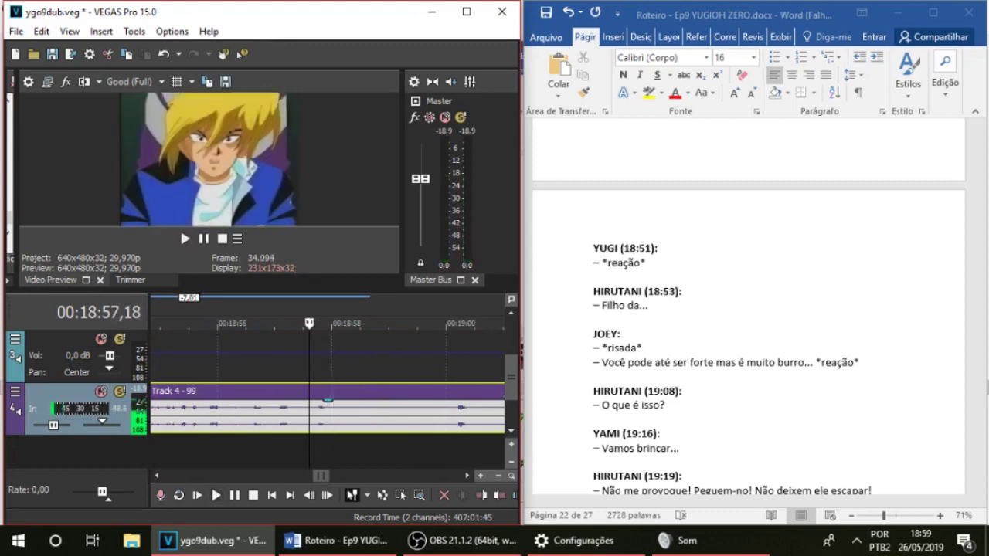
{"action": "key", "text": "s"}
{"action": "key", "text": "space"}
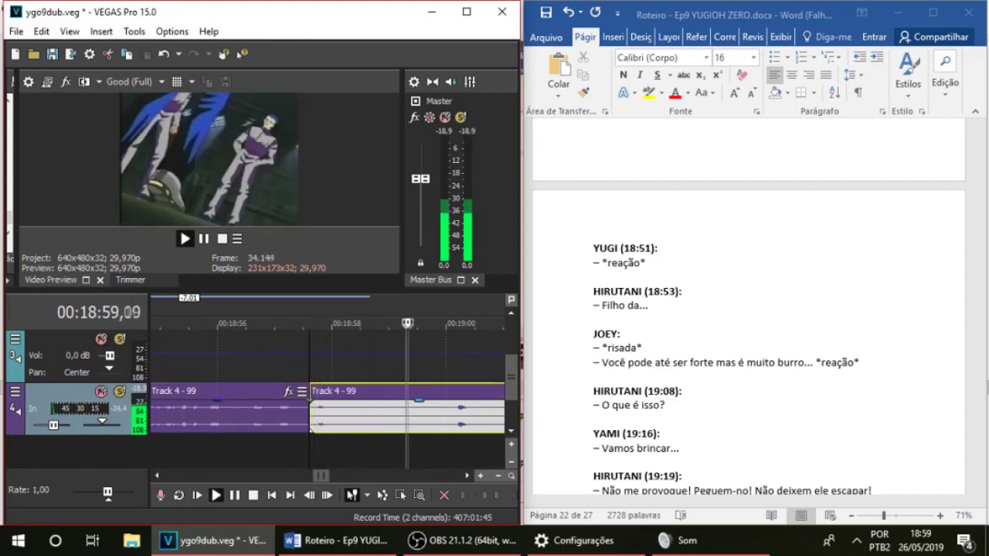
Switch to the Windows Sound settings, set the microphone level to 69, and return to VEGAS Pro
{"action": "left_click", "coordinate": [680, 540]}
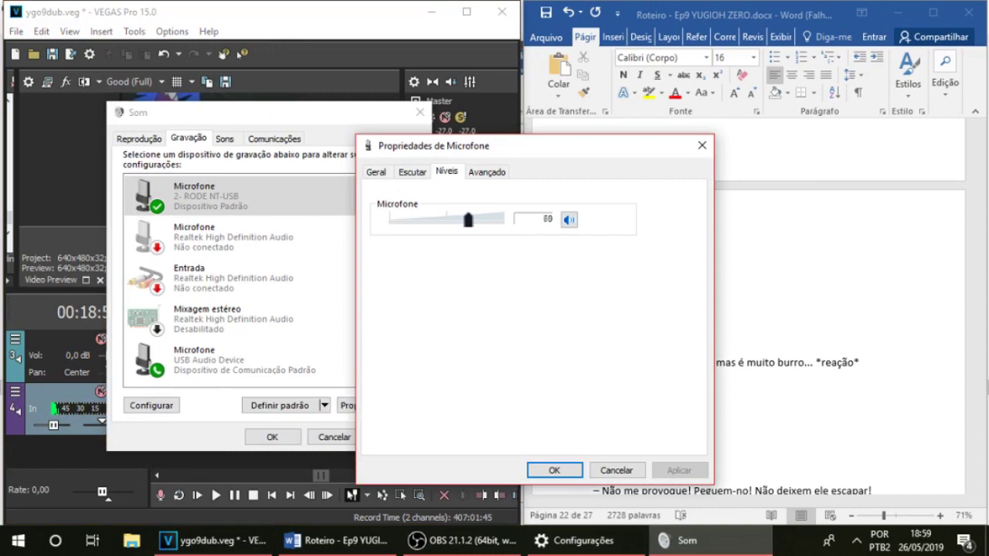
{"action": "left_click", "coordinate": [696, 541]}
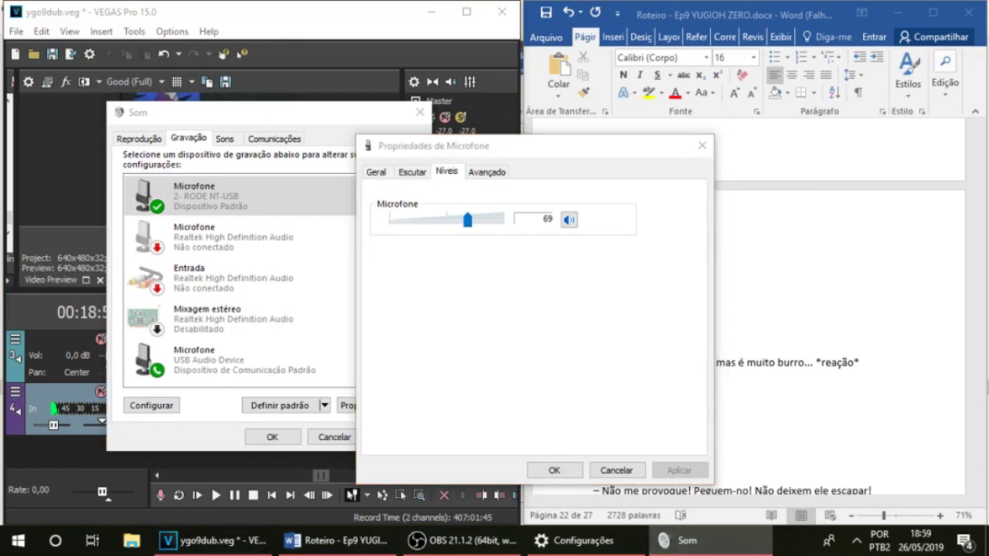
{"action": "left_click", "coordinate": [309, 11]}
Delete both parts of Joey's split take and position the cursor at 00:18:51,11
{"action": "scroll", "coordinate": [280, 418], "scroll_direction": "down", "scroll_amount": 2}
{"action": "left_click", "coordinate": [165, 417]}
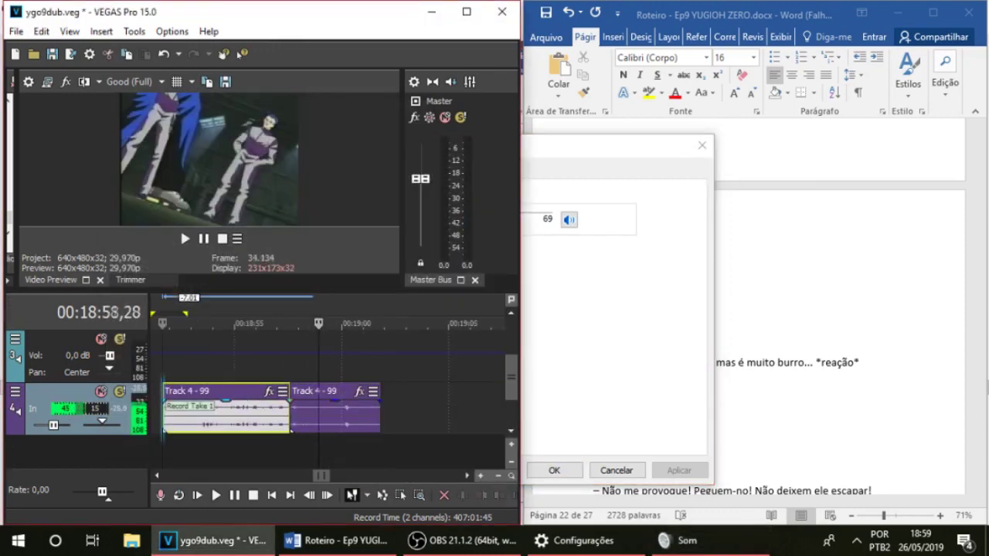
{"action": "key", "text": "Delete"}
{"action": "left_click", "coordinate": [299, 417]}
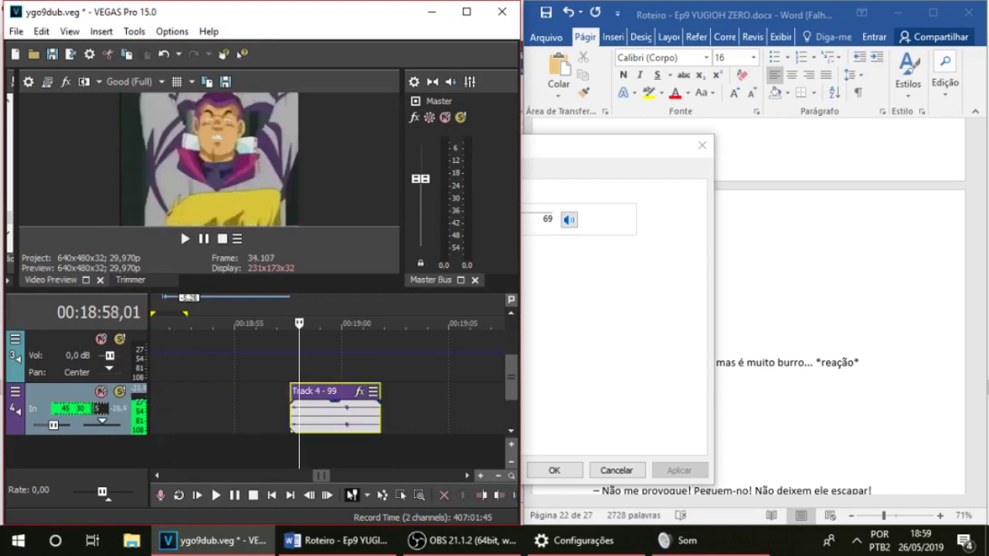
{"action": "key", "text": "Delete"}
{"action": "left_click", "coordinate": [156, 417]}
{"action": "scroll", "coordinate": [156, 417], "scroll_direction": "down", "scroll_amount": 1}
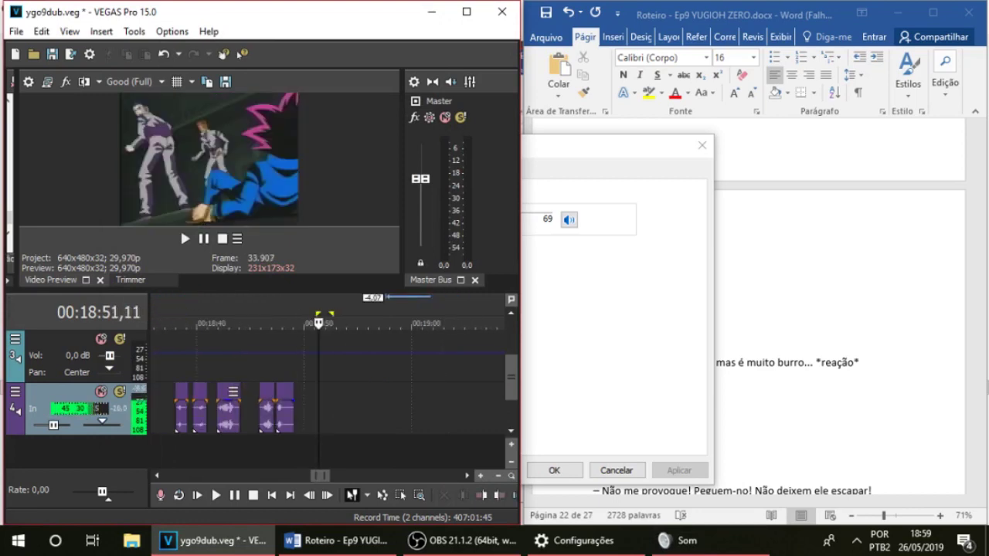
Try recording Joey's laugh and line twice on track 4 from 00:18:51,11, discarding both takes
{"action": "left_click", "coordinate": [184, 239]}
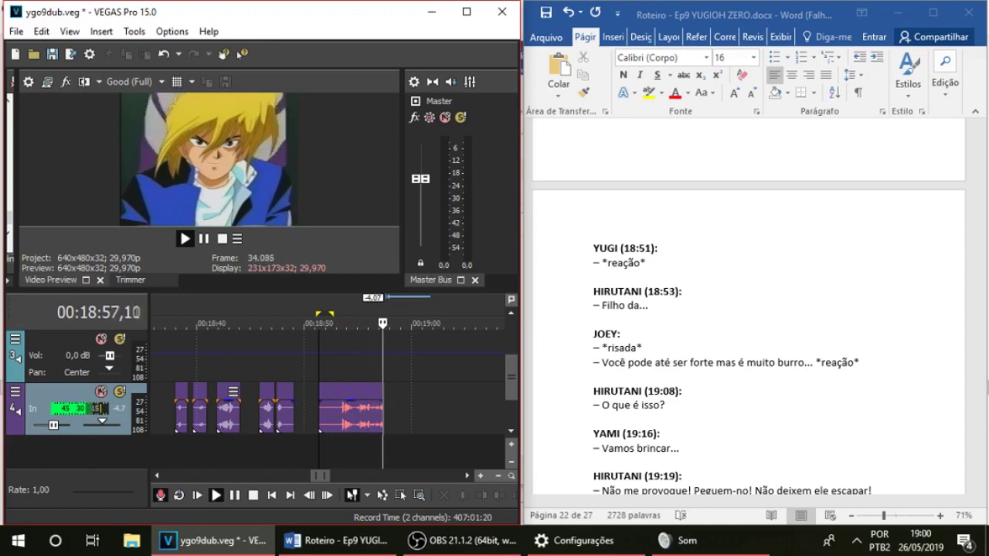
{"action": "key", "text": "space"}
{"action": "key", "text": "Delete"}
{"action": "key", "text": "ctrl+r"}
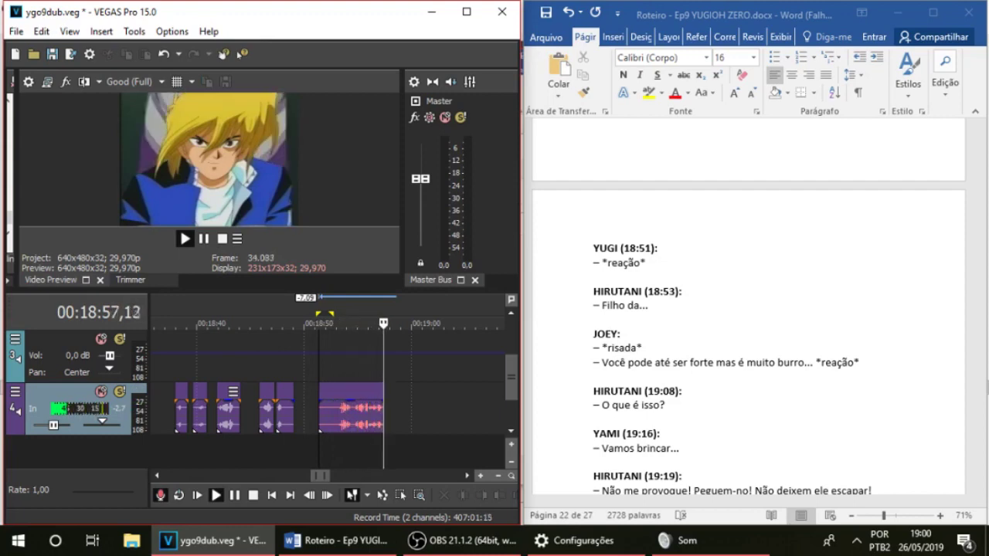
{"action": "key", "text": "Escape"}
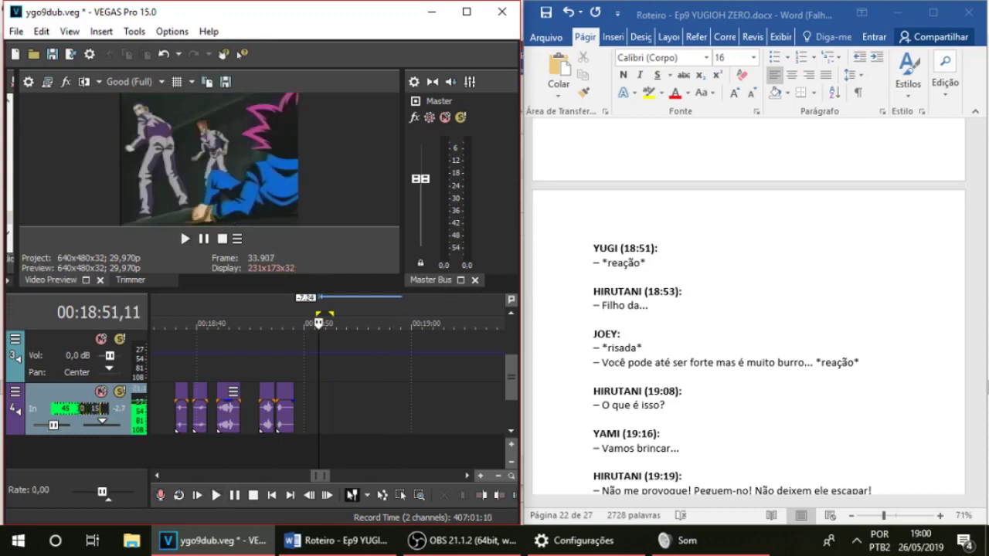
Record Joey's laugh and full line on track 4 from 00:18:51,11 and trim the silence off both ends while reviewing it
{"action": "key", "text": "ctrl+r"}
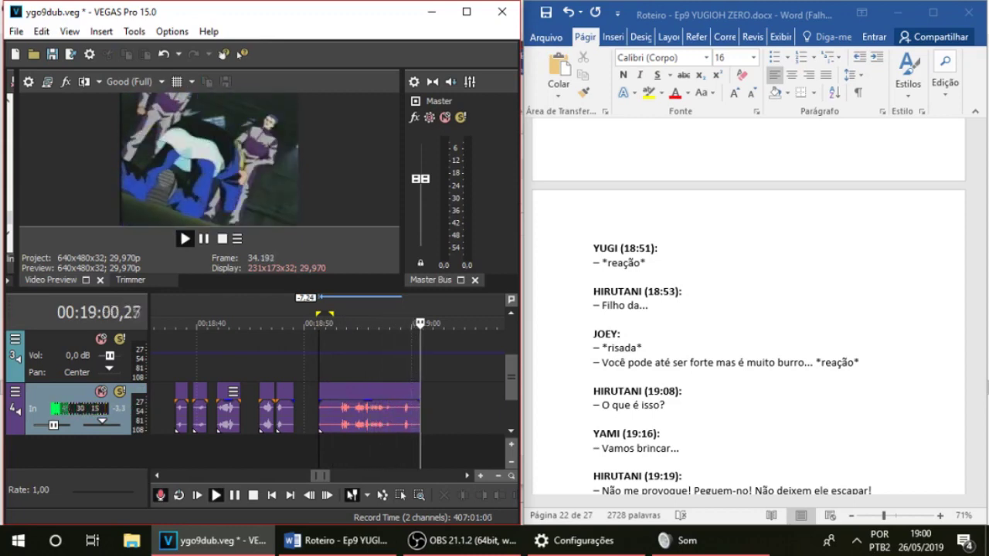
{"action": "key", "text": "space"}
{"action": "key", "text": "space"}
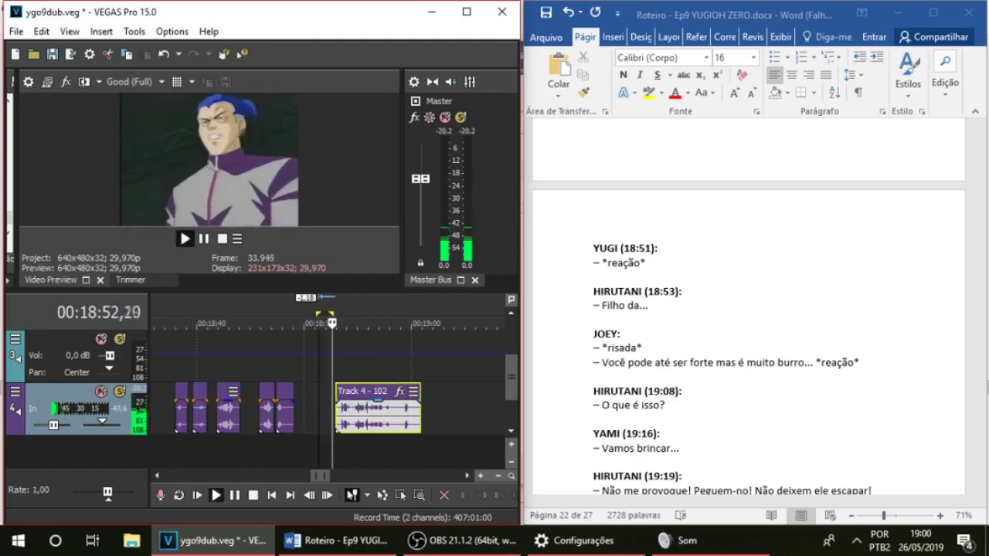
{"action": "key", "text": "Return"}
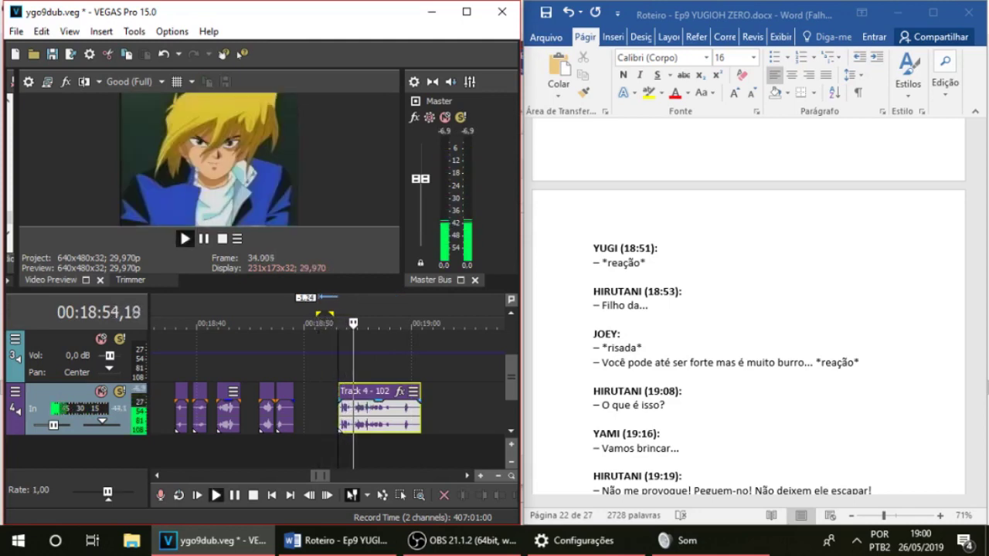
{"action": "key", "text": "ctrl+alt+Left"}
{"action": "key", "text": "Up"}
{"action": "key", "text": "space"}
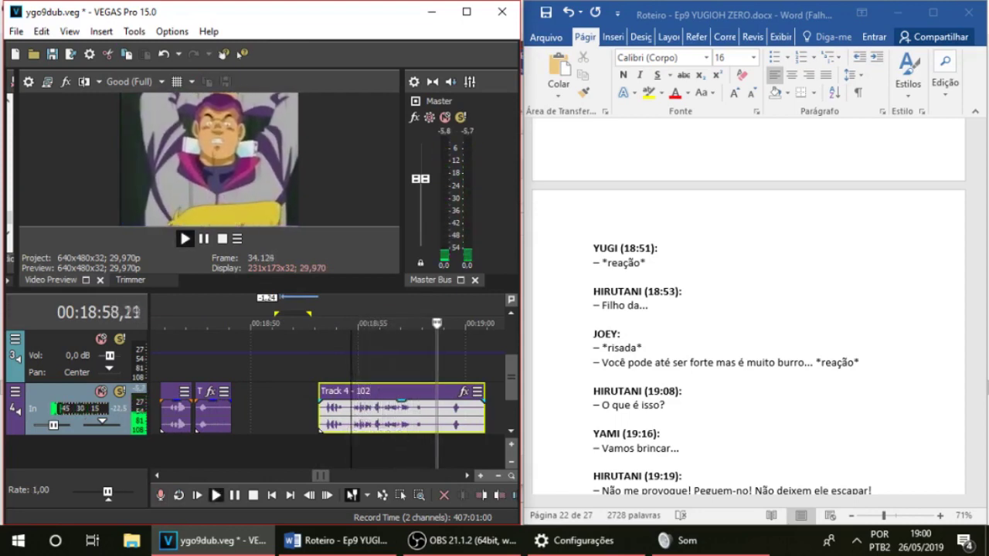
{"action": "key", "text": "space"}
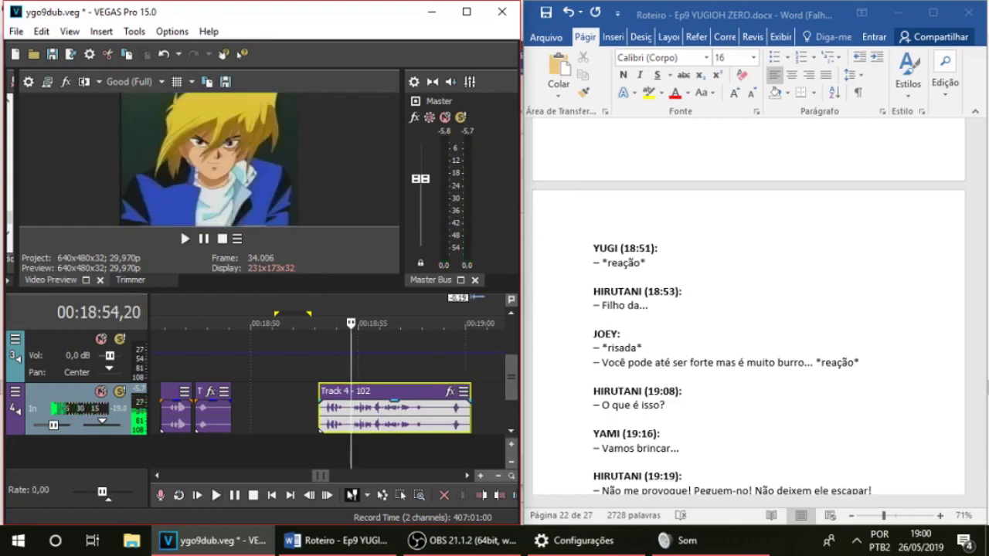
Split Joey's take at 00:18:54,20 and delete the opening part with the laugh
{"action": "key", "text": "s"}
{"action": "left_click", "coordinate": [317, 413]}
{"action": "left_click", "coordinate": [330, 416]}
{"action": "key", "text": "Delete"}
Re-record Joey's laugh from 00:18:52,11 in front of the remaining line, discarding the first attempt, and play back the second
{"action": "key", "text": "ctrl+r"}
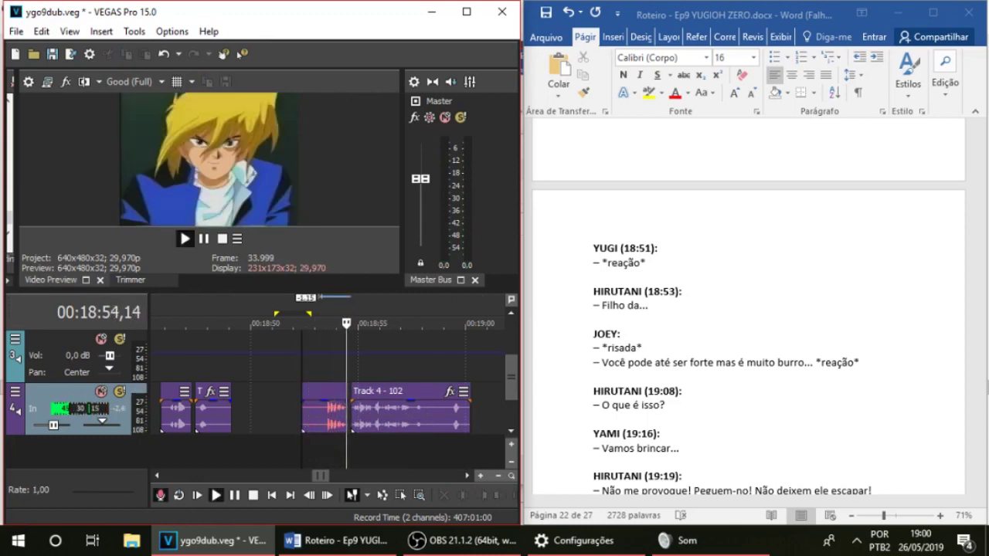
{"action": "key", "text": "space"}
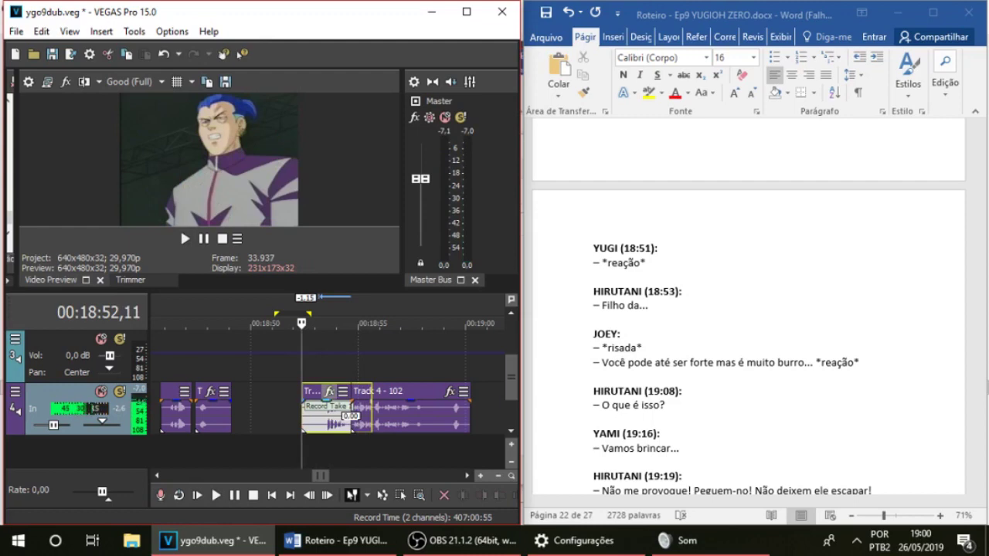
{"action": "key", "text": "Delete"}
{"action": "key", "text": "ctrl+r"}
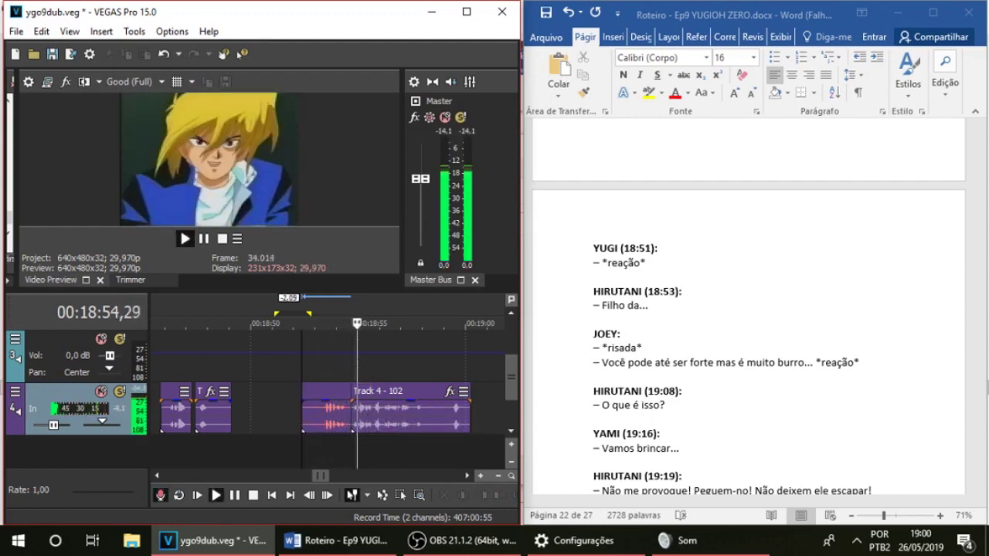
{"action": "key", "text": "space"}
{"action": "key", "text": "space"}
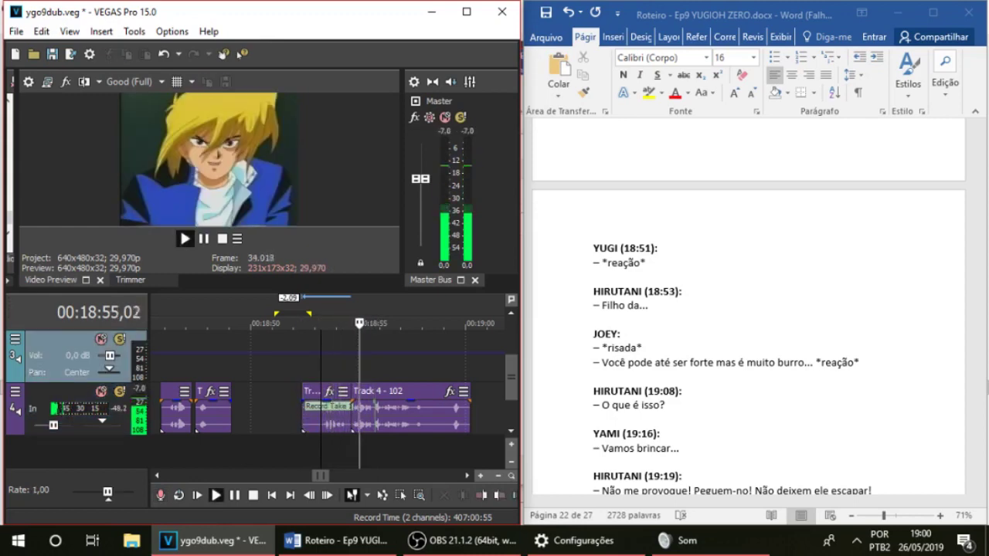
Trim the start of the new laugh take and cut its end at the start of Joey's line, playing back the transition
{"action": "left_click_drag", "start_coordinate": [324, 407], "coordinate": [333, 408]}
{"action": "scroll", "coordinate": [333, 408], "scroll_direction": "down", "scroll_amount": 1}
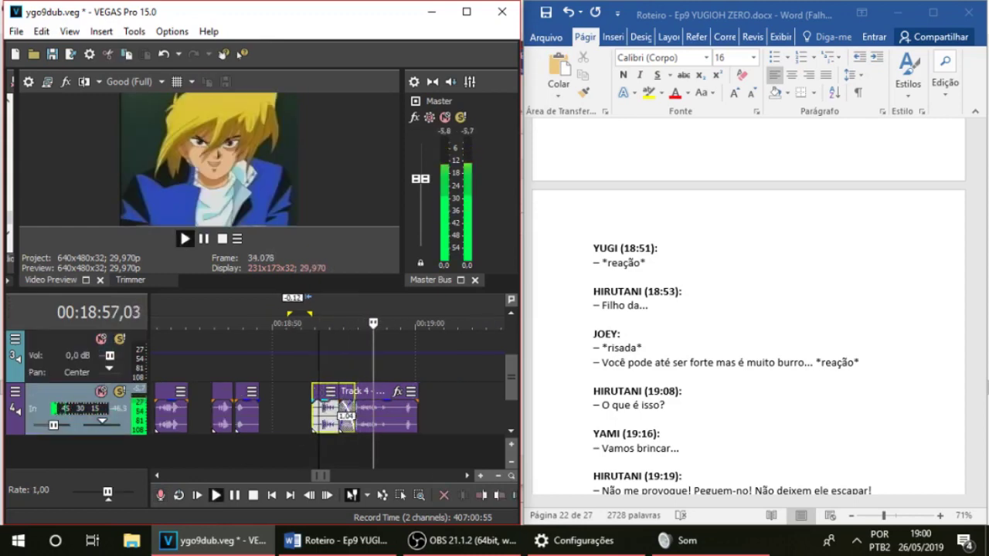
{"action": "left_click", "coordinate": [355, 414]}
{"action": "scroll", "coordinate": [355, 414], "scroll_direction": "up", "scroll_amount": 1}
{"action": "key", "text": "space"}
{"action": "key", "text": "space"}
{"action": "left_click_drag", "start_coordinate": [319, 411], "coordinate": [294, 411]}
{"action": "left_click_drag", "start_coordinate": [295, 366], "coordinate": [271, 366]}
{"action": "left_click", "coordinate": [270, 366]}
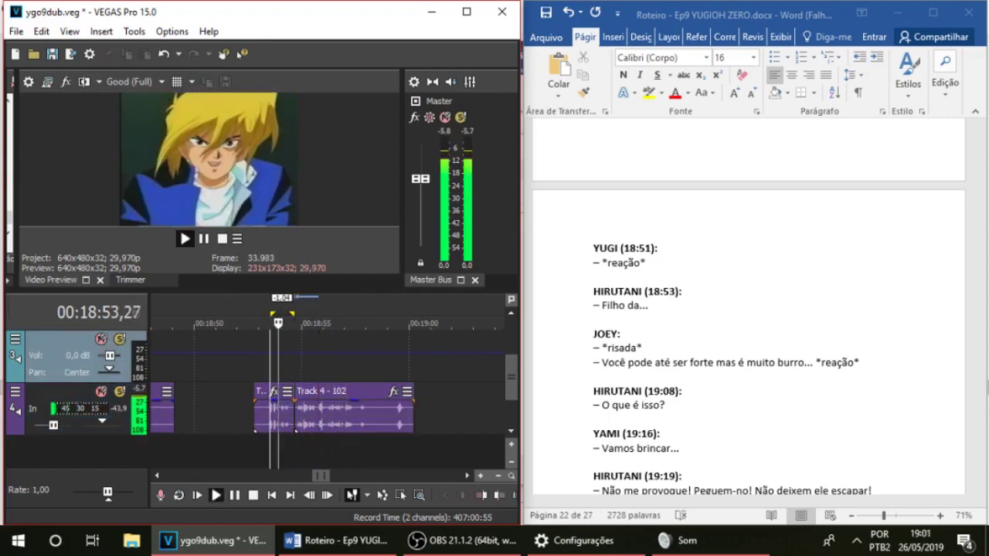
Split Joey's line at 00:18:57,20, ahead of the closing reaction, and trim four frames off the end of the first part
{"action": "left_click", "coordinate": [255, 366]}
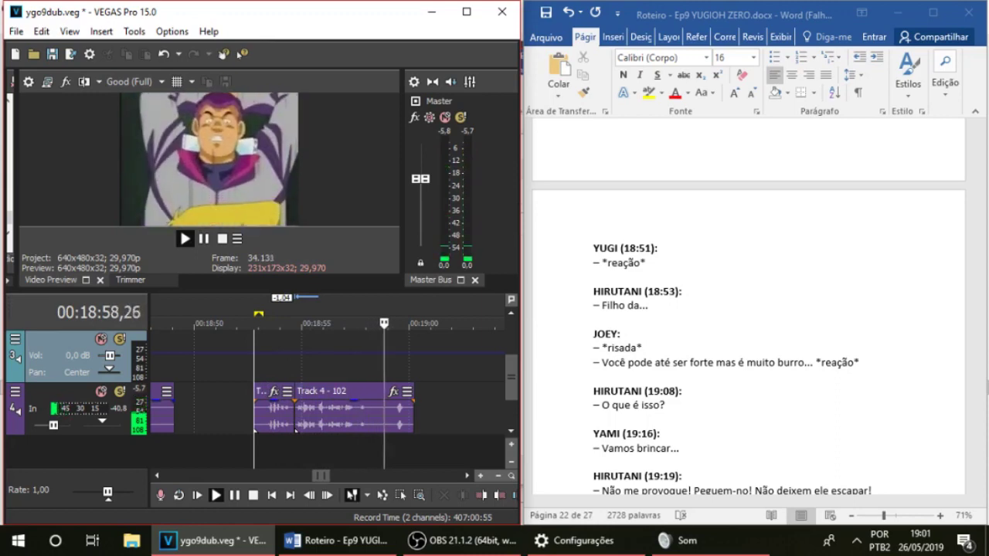
{"action": "left_click", "coordinate": [349, 417]}
{"action": "key", "text": "space"}
{"action": "scroll", "coordinate": [349, 417], "scroll_direction": "up", "scroll_amount": 3}
{"action": "key", "text": "Right"}
{"action": "key", "text": "Right"}
{"action": "key", "text": "Right"}
{"action": "key", "text": "Right"}
{"action": "key", "text": "Right"}
{"action": "key", "text": "Right"}
{"action": "key", "text": "Right"}
{"action": "key", "text": "Right"}
{"action": "key", "text": "Right"}
{"action": "key", "text": "Right"}
{"action": "key", "text": "Right"}
{"action": "key", "text": "Right"}
{"action": "key", "text": "Right"}
{"action": "key", "text": "s"}
{"action": "left_click_drag", "start_coordinate": [345, 416], "coordinate": [337, 416]}
{"action": "left_click", "coordinate": [334, 416]}
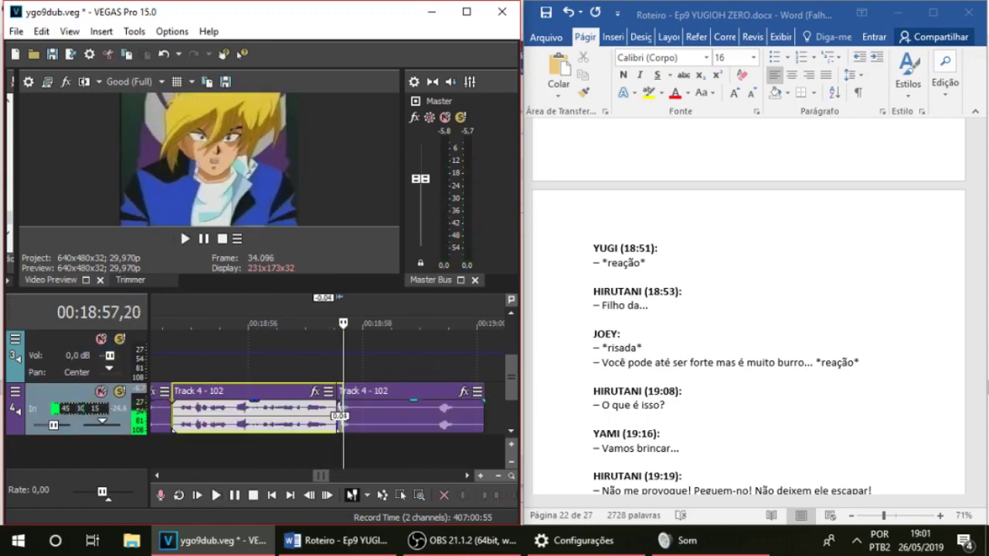
Play back the split line and its closing reaction on track 4 to check the sync with the picture
{"action": "key", "text": "space"}
{"action": "left_click", "coordinate": [284, 368]}
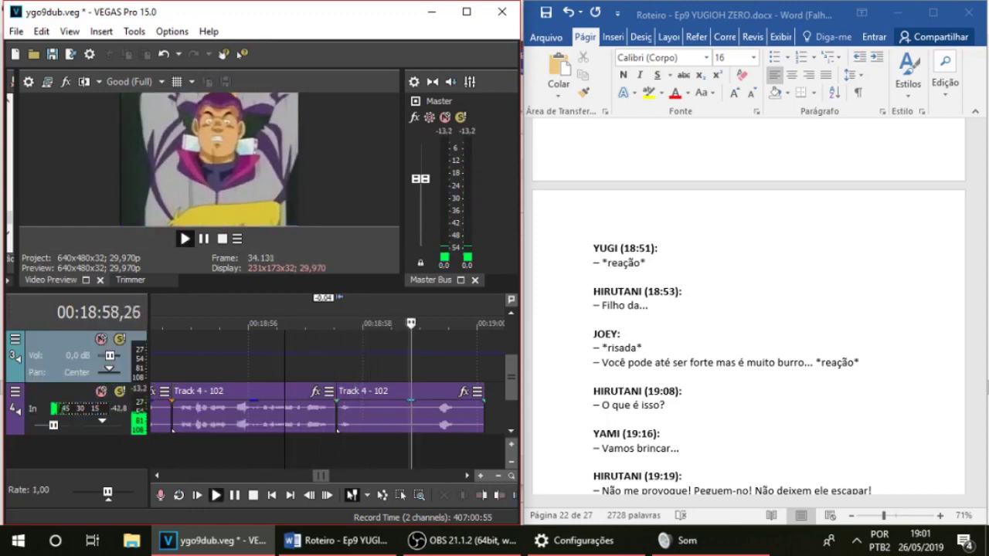
{"action": "scroll", "coordinate": [327, 387], "scroll_direction": "down", "scroll_amount": 1}
{"action": "key", "text": "space"}
{"action": "key", "text": "Up"}
{"action": "left_click", "coordinate": [185, 239]}
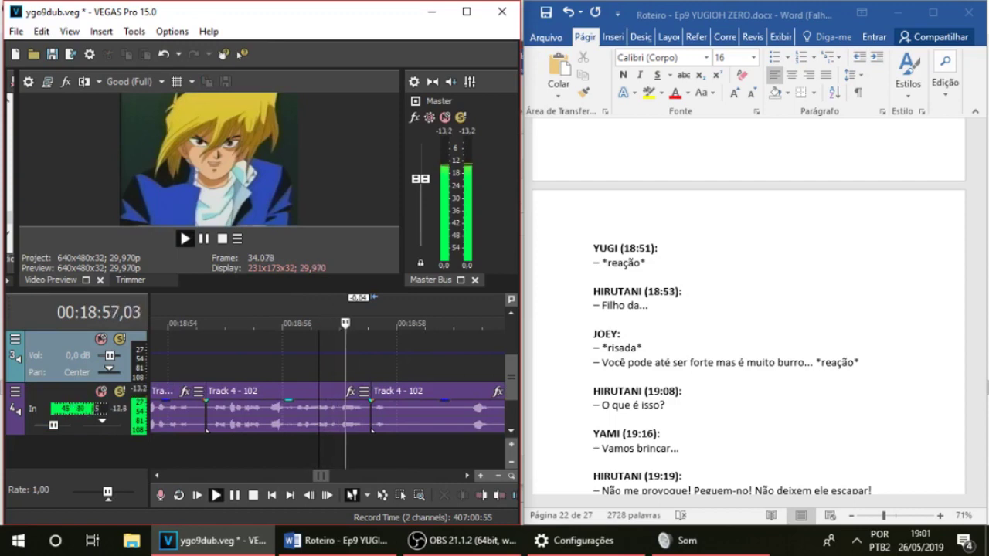
{"action": "key", "text": "space"}
{"action": "key", "text": "space"}
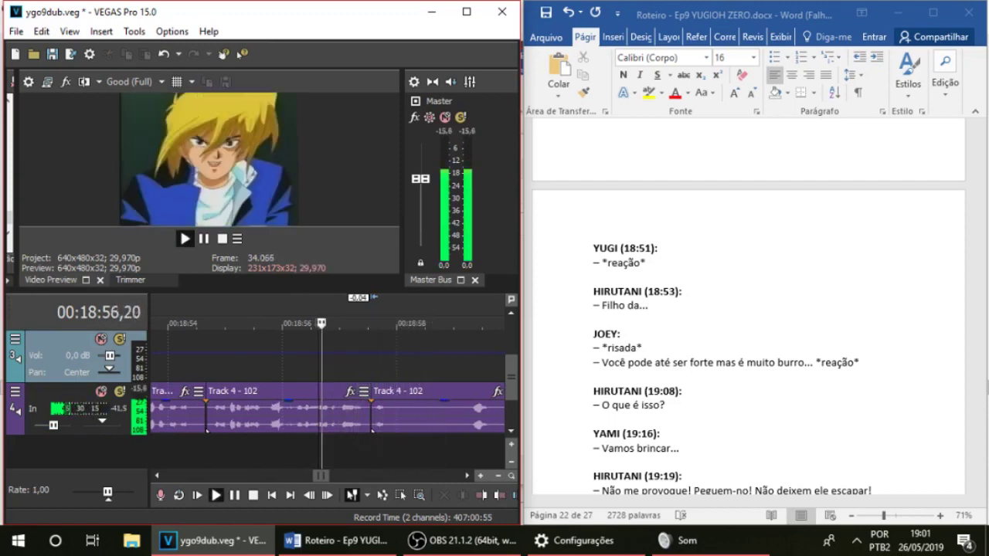
{"action": "key", "text": "Down"}
{"action": "key", "text": "space"}
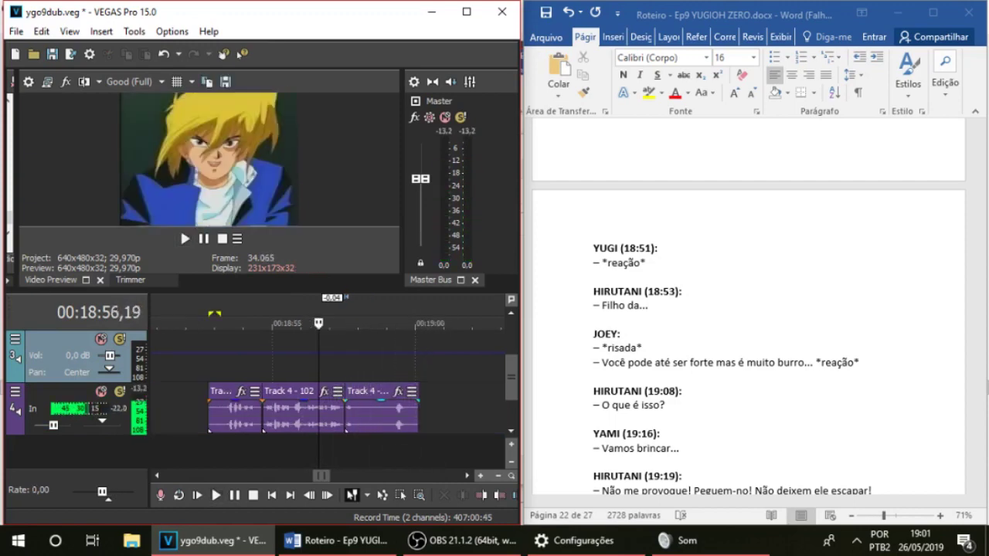
{"action": "left_click", "coordinate": [391, 365]}
{"action": "key", "text": "space"}
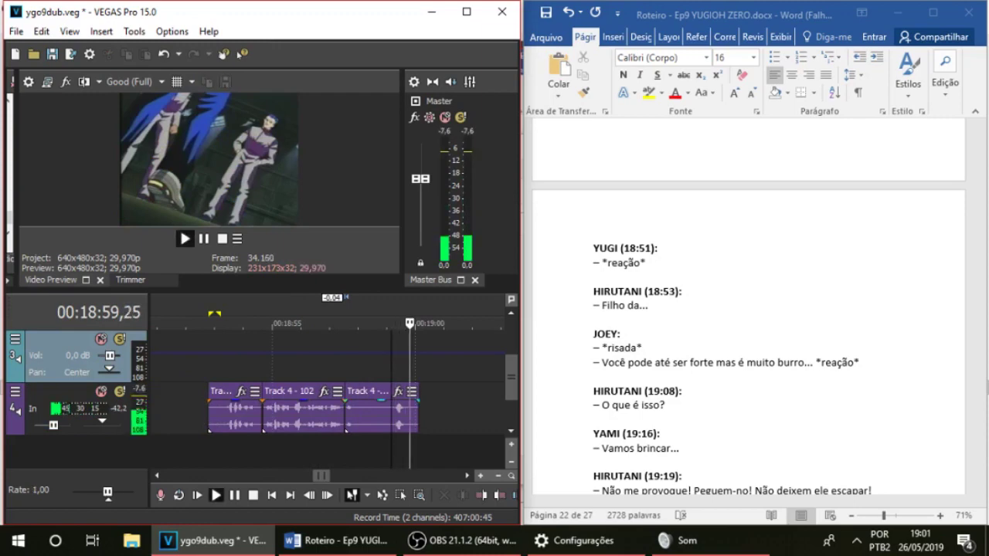
{"action": "left_click", "coordinate": [386, 413]}
{"action": "key", "text": "Down"}
{"action": "scroll", "coordinate": [328, 400], "scroll_direction": "up", "scroll_amount": 1}
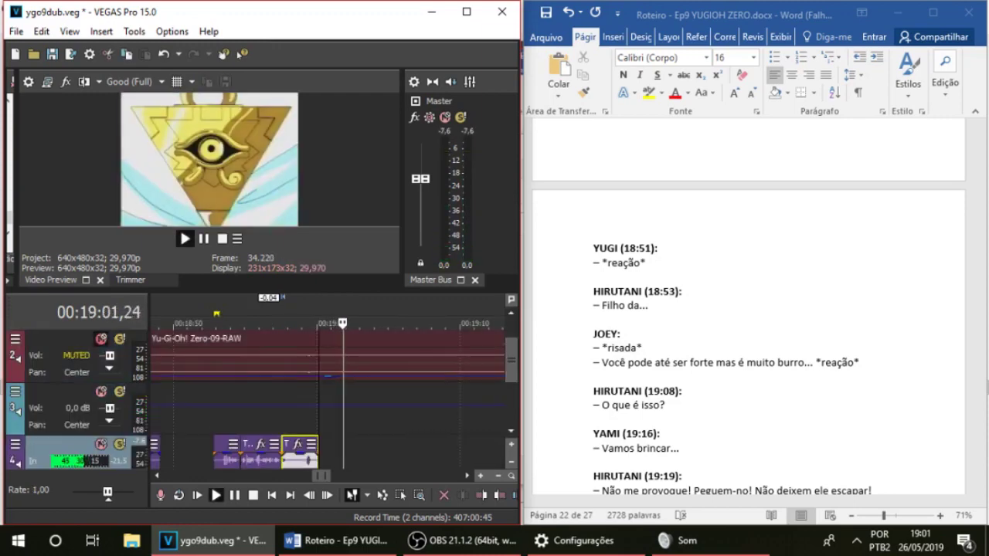
Unmute the original audio on track 2 and listen ahead to Joey's 19:24 reaction while following the script
{"action": "left_click", "coordinate": [101, 339]}
{"action": "scroll", "coordinate": [747, 309], "scroll_direction": "down", "scroll_amount": 3}
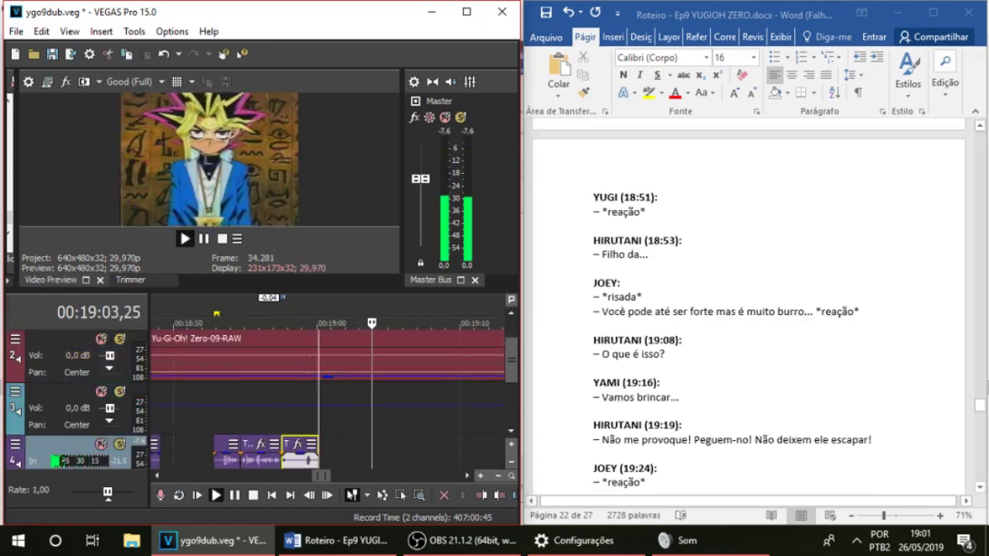
{"action": "scroll", "coordinate": [746, 309], "scroll_direction": "down", "scroll_amount": 1}
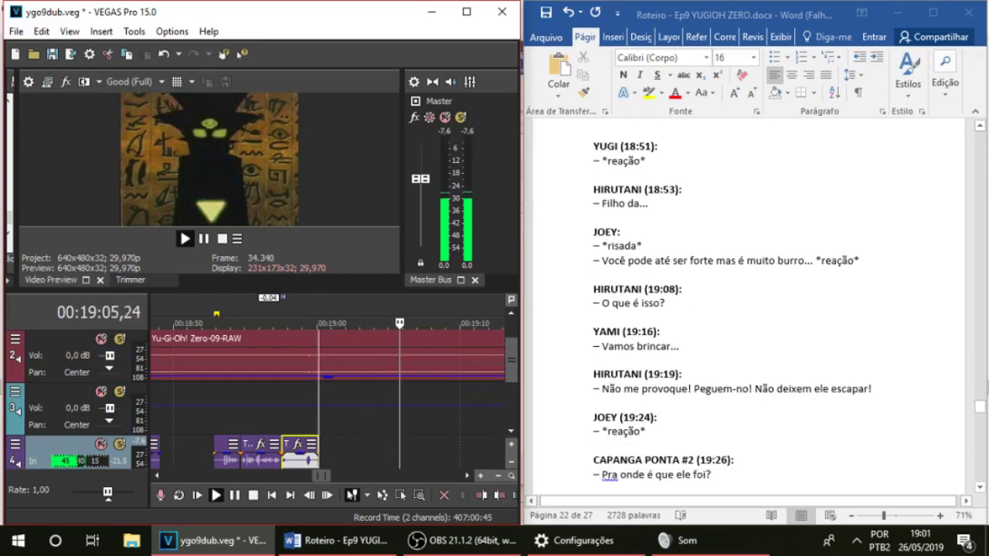
{"action": "key", "text": "Return"}
{"action": "scroll", "coordinate": [328, 400], "scroll_direction": "down", "scroll_amount": 1}
{"action": "left_click_drag", "start_coordinate": [358, 410], "coordinate": [408, 410]}
{"action": "scroll", "coordinate": [371, 409], "scroll_direction": "up", "scroll_amount": 1}
{"action": "key", "text": "space"}
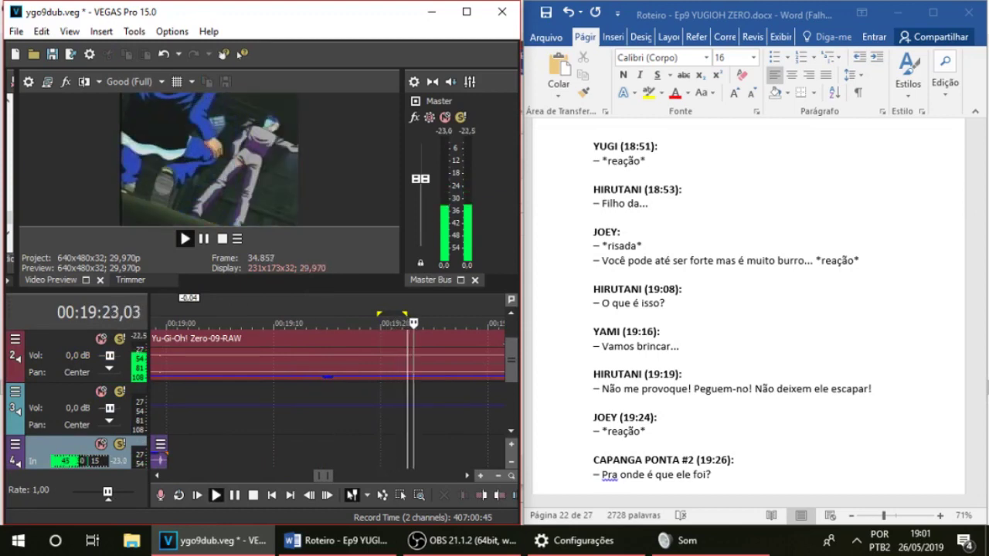
{"action": "key", "text": "space"}
{"action": "key", "text": "space"}
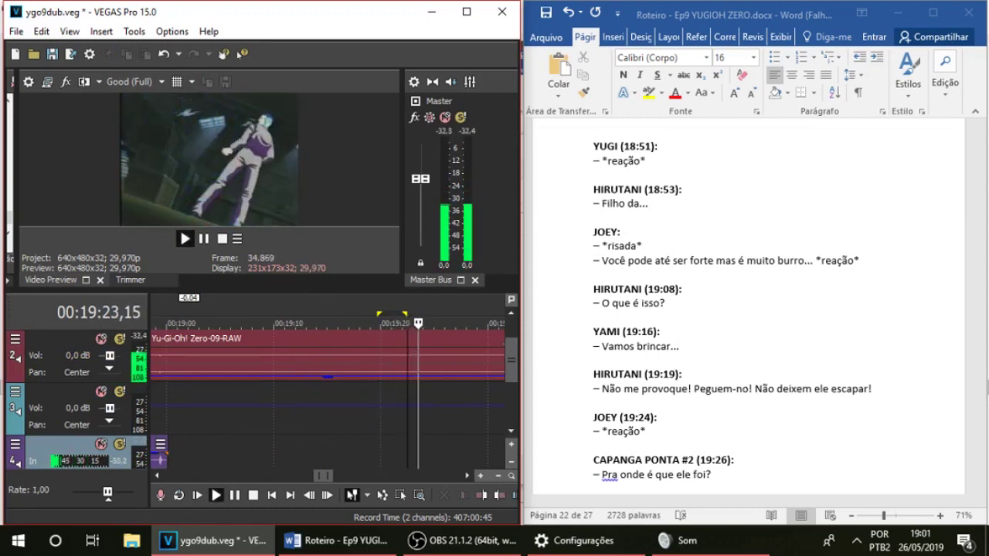
{"action": "key", "text": "space"}
Mute track 2 and record Joey's 19:24 reaction on track 4, replacing the first take with a second
{"action": "left_click", "coordinate": [100, 339]}
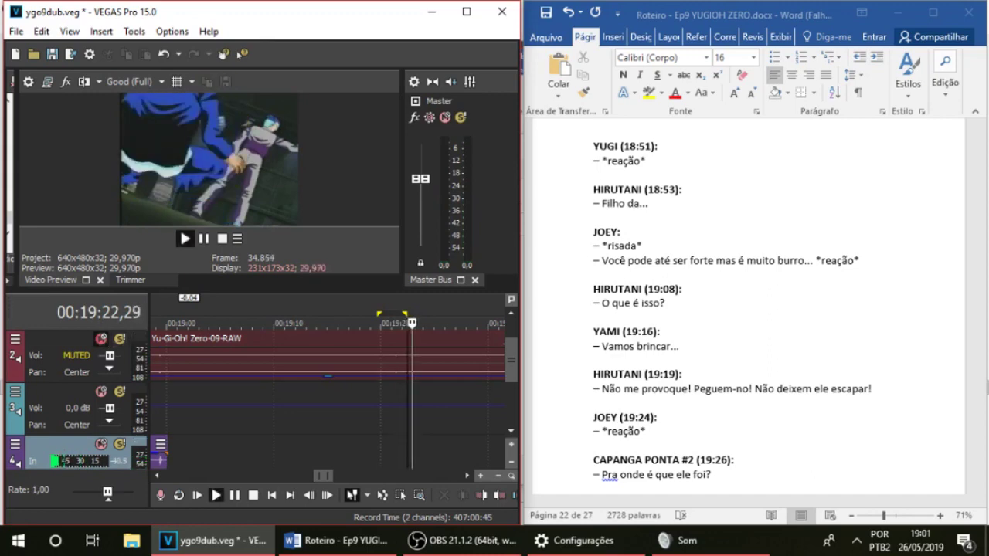
{"action": "key", "text": "ctrl+r"}
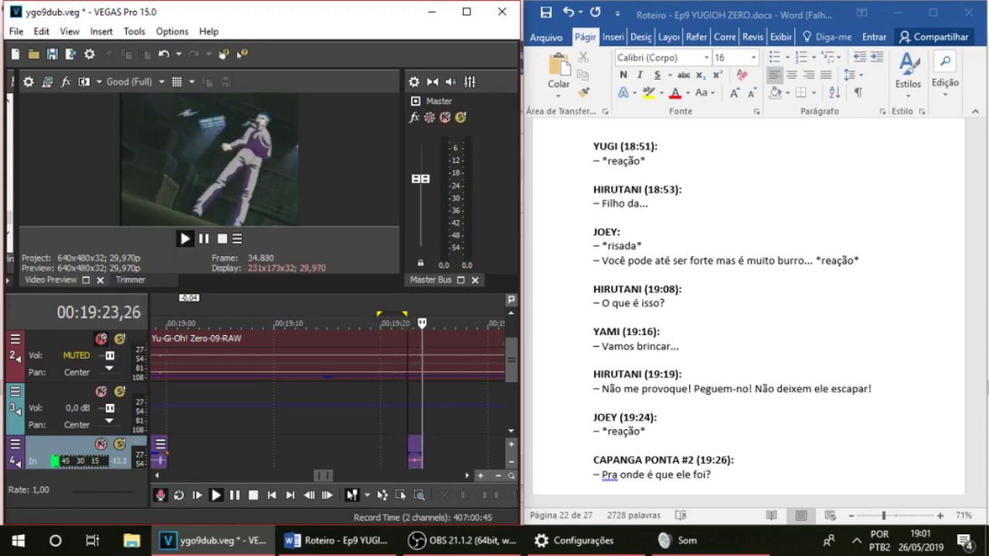
{"action": "key", "text": "space"}
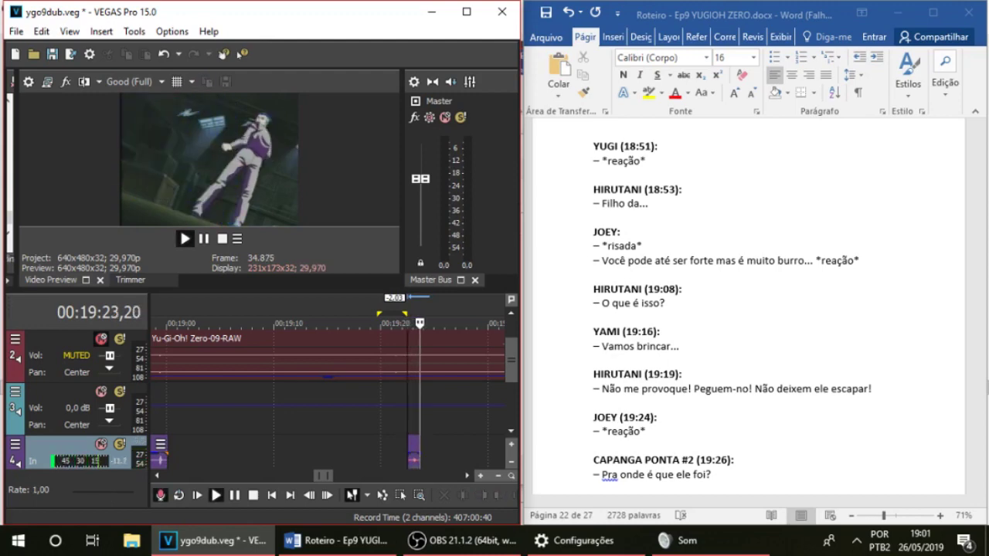
{"action": "key", "text": "ctrl+r"}
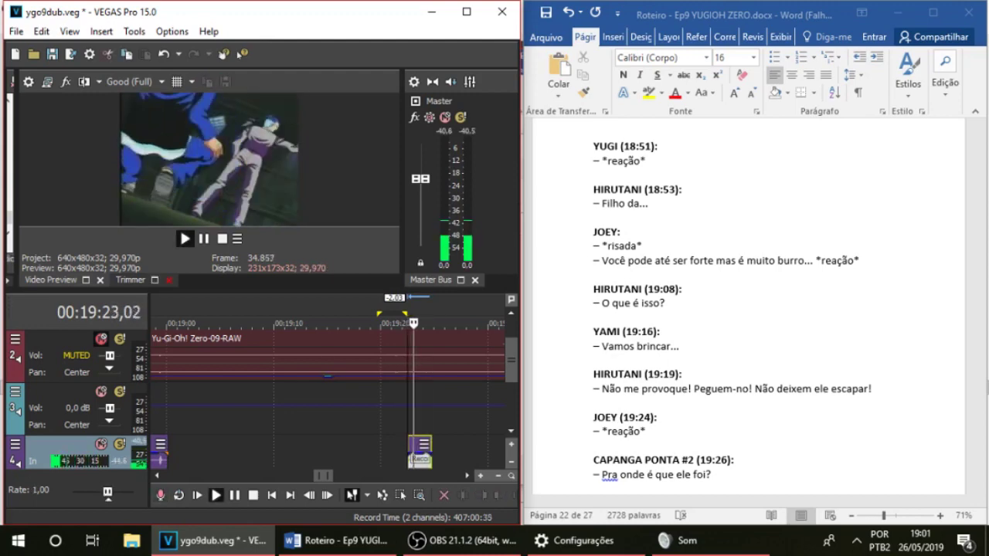
{"action": "key", "text": "space"}
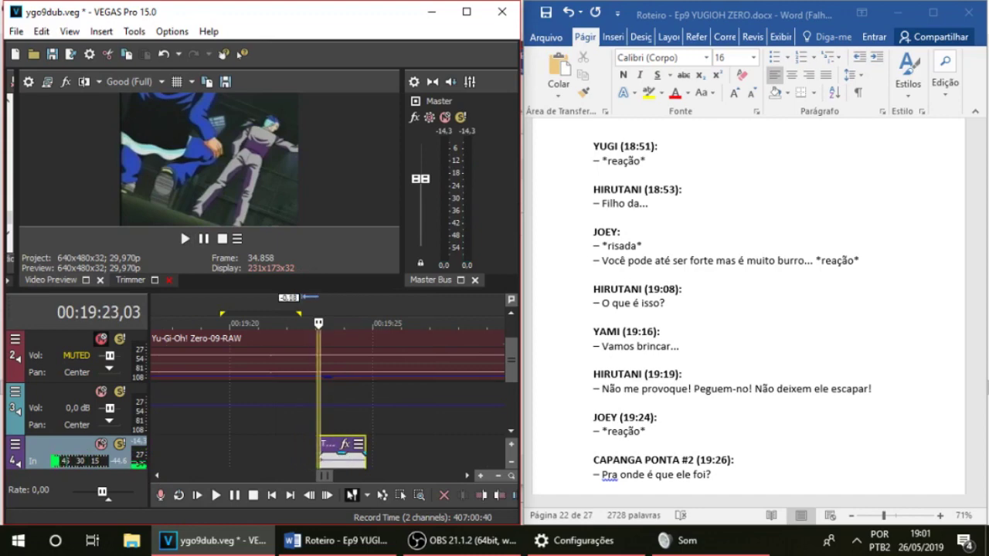
Extend the start of the reaction take back to 00:19:22,22 and trim one second off its end, playing back the result
{"action": "left_click", "coordinate": [308, 454]}
{"action": "key", "text": "space"}
{"action": "left_click_drag", "start_coordinate": [512, 360], "coordinate": [511, 378]}
{"action": "key", "text": "space"}
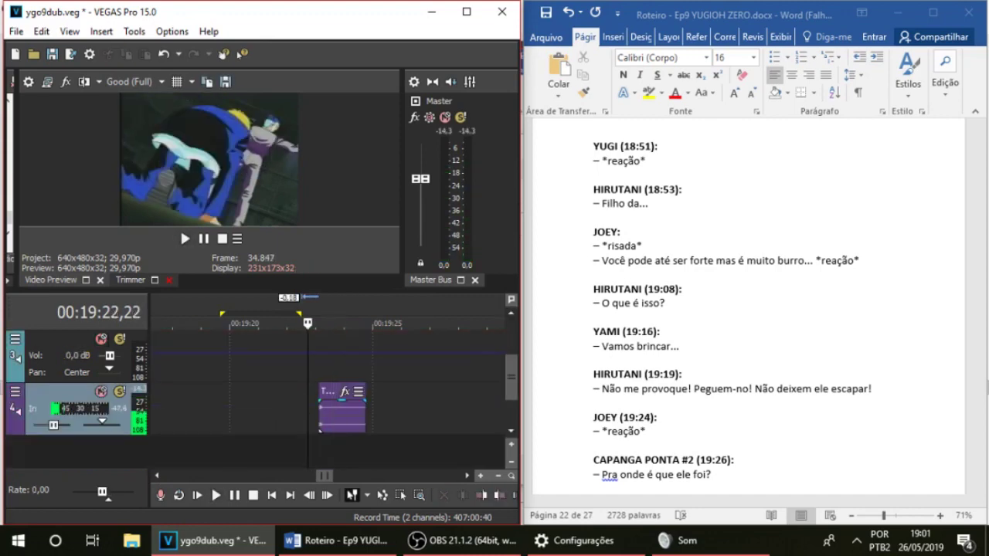
{"action": "left_click_drag", "start_coordinate": [319, 415], "coordinate": [309, 416]}
{"action": "key", "text": "space"}
{"action": "key", "text": "space"}
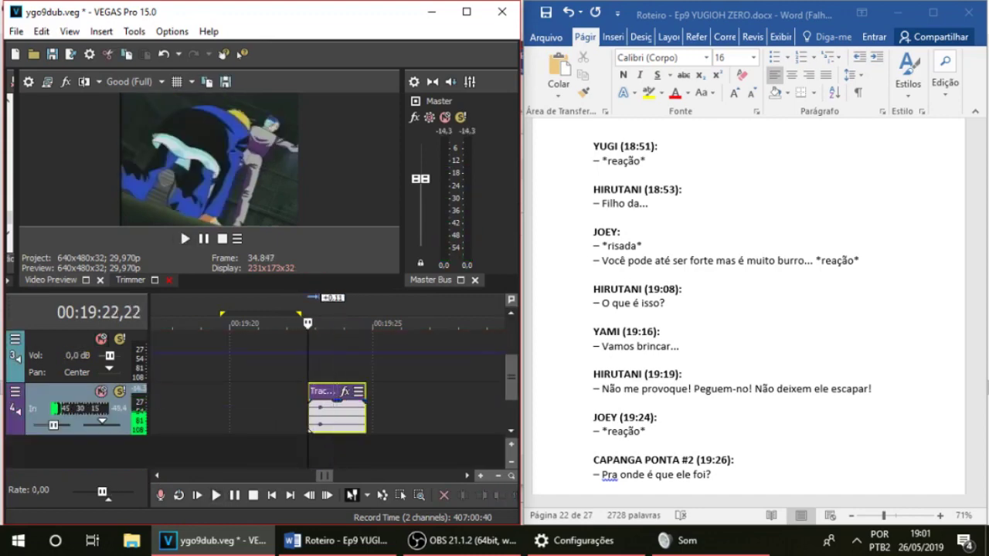
{"action": "left_click_drag", "start_coordinate": [365, 415], "coordinate": [337, 416]}
{"action": "key", "text": "space"}
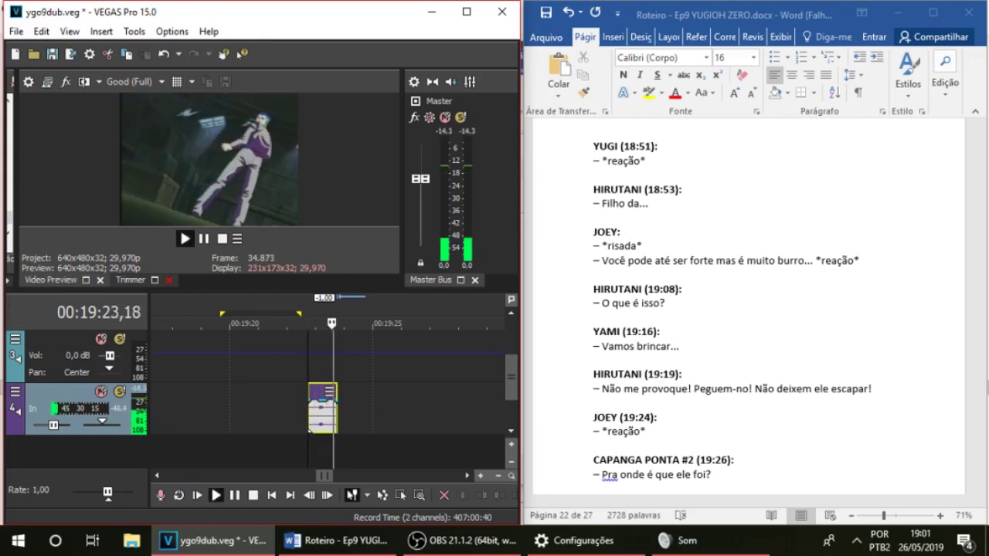
Unmute track 2 and advance to 00:19:53,09 to listen to the original of Joey's 19:54 line, following the script
{"action": "left_click_drag", "start_coordinate": [512, 377], "coordinate": [511, 361]}
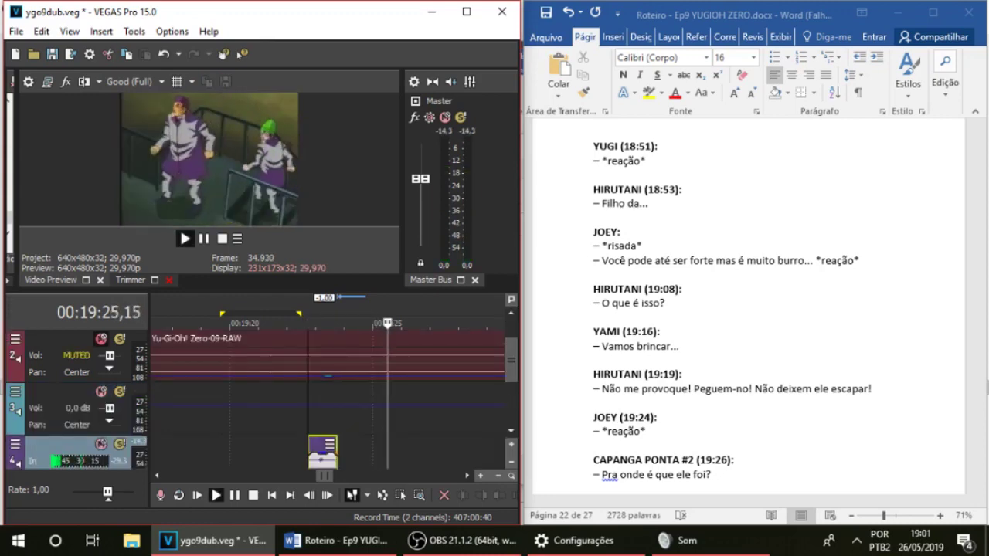
{"action": "left_click", "coordinate": [101, 339]}
{"action": "scroll", "coordinate": [748, 306], "scroll_direction": "down", "scroll_amount": 9}
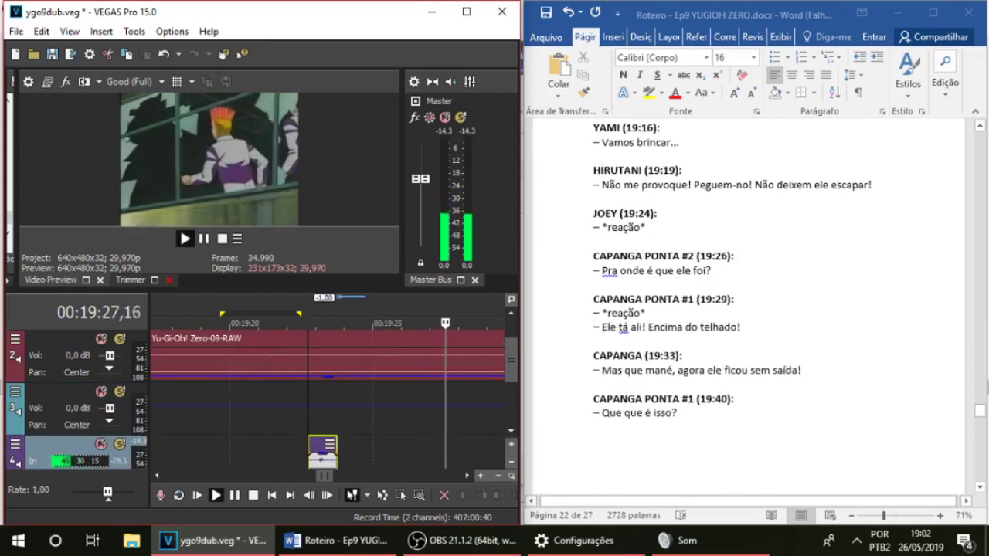
{"action": "scroll", "coordinate": [747, 309], "scroll_direction": "down", "scroll_amount": 5}
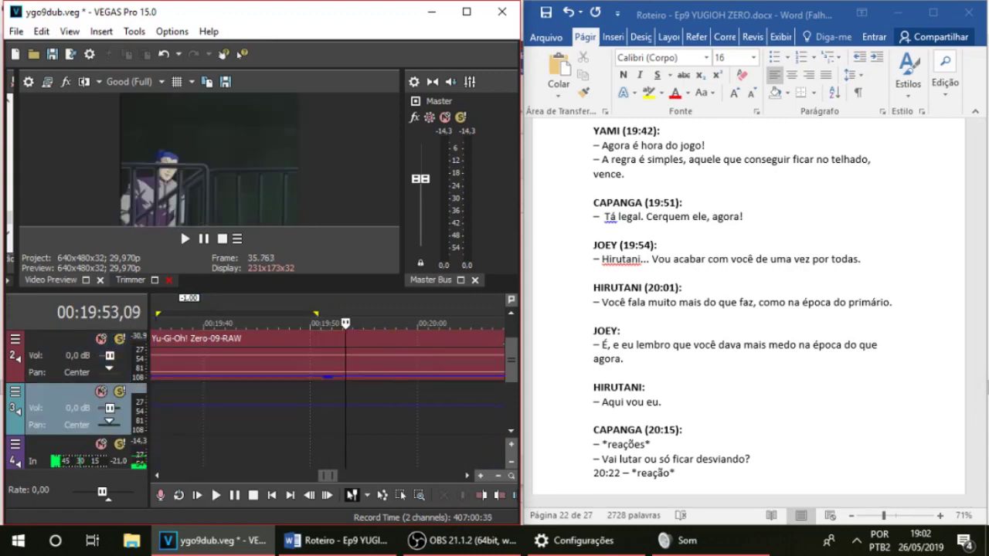
{"action": "left_click", "coordinate": [185, 239]}
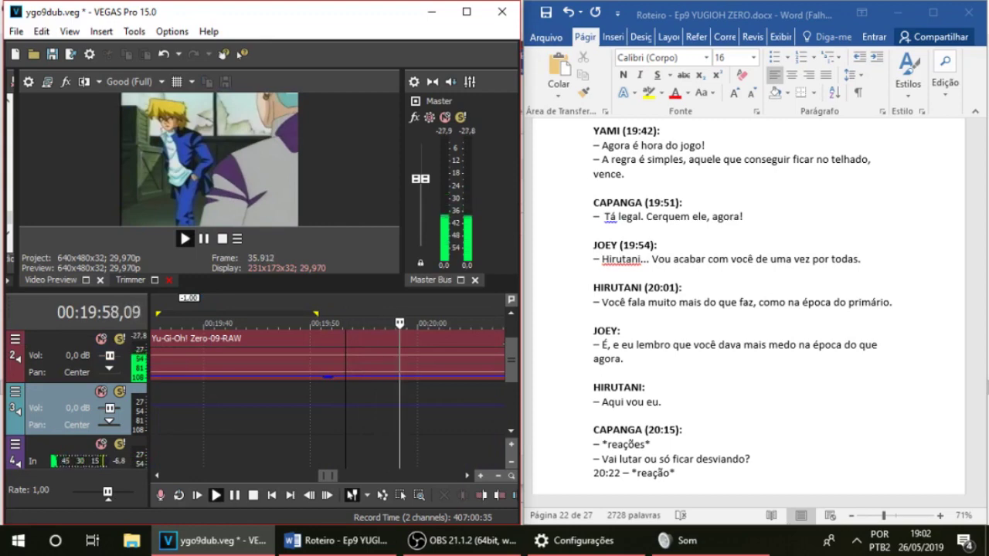
{"action": "key", "text": "space"}
In the Word script, insert "É bom você se preparar, porque e" before "Vou" in Joey's 19:54 line and change "Vou" to "vou"
{"action": "key", "text": "alt+Tab"}
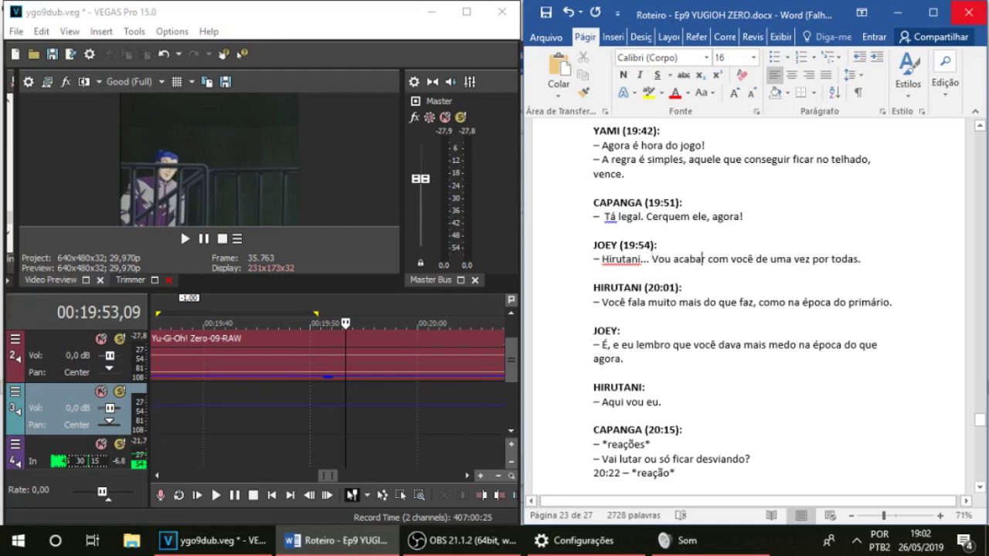
{"action": "key", "text": "Right"}
{"action": "key", "text": "Right"}
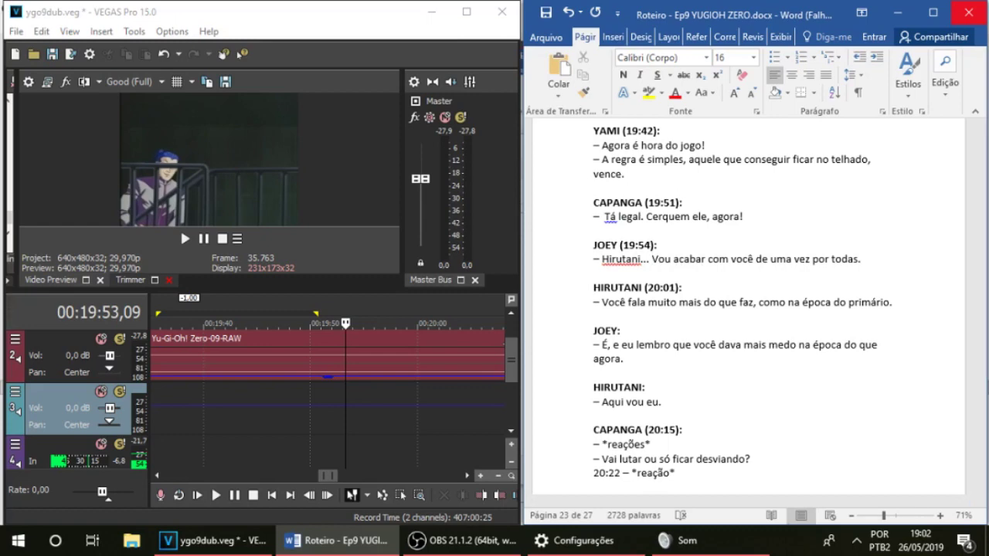
{"action": "type", "text": "Se"}
{"action": "key", "text": "BackSpace"}
{"action": "key", "text": "BackSpace"}
{"action": "key", "text": "BackSpace"}
{"action": "type", "text": "É "}
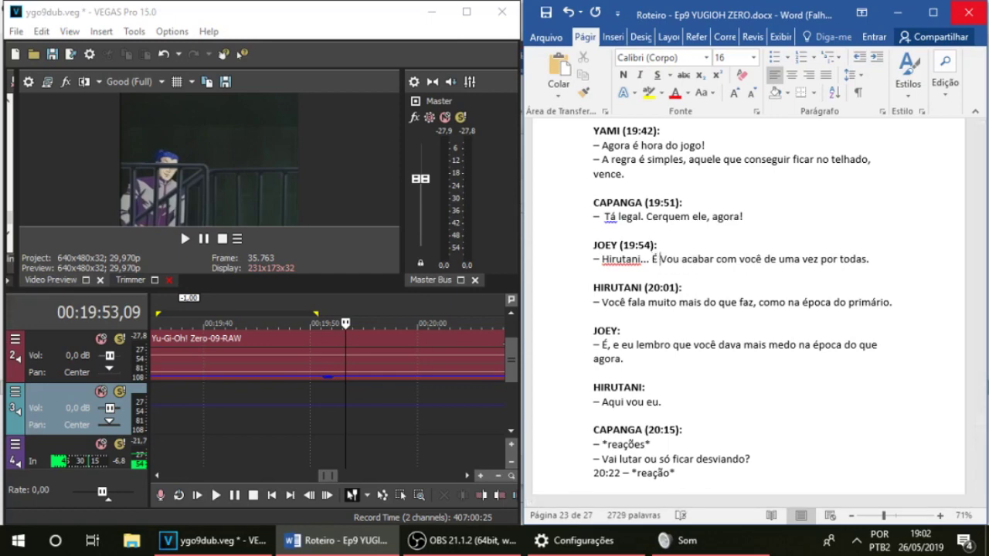
{"action": "type", "text": "bom voc"}
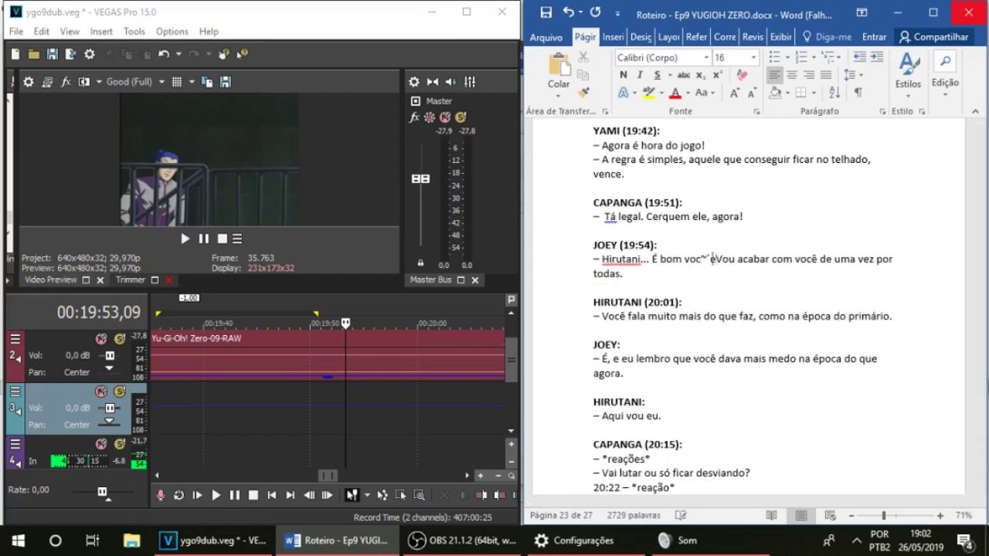
{"action": "type", "text": "ê se preparar, porq"}
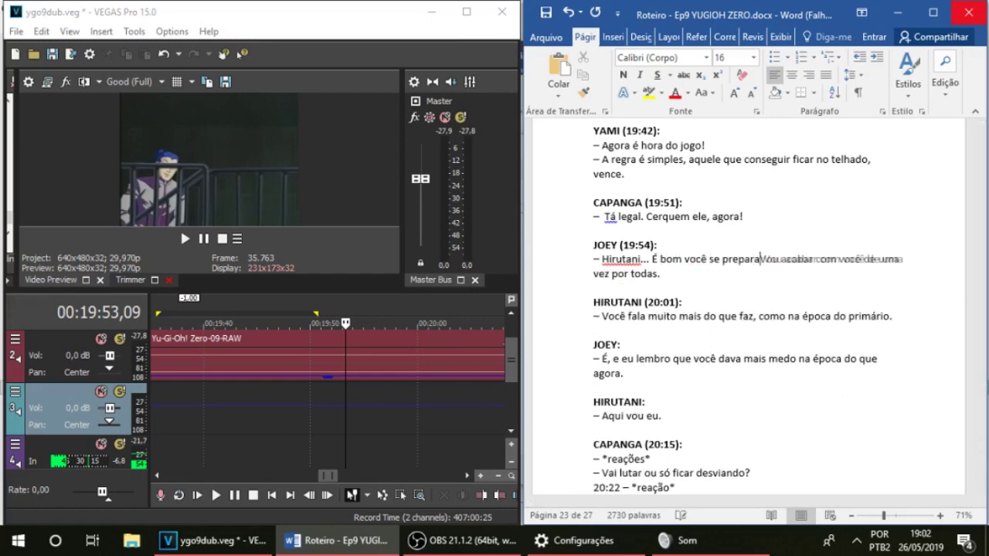
{"action": "type", "text": "ue e"}
{"action": "key", "text": "Delete"}
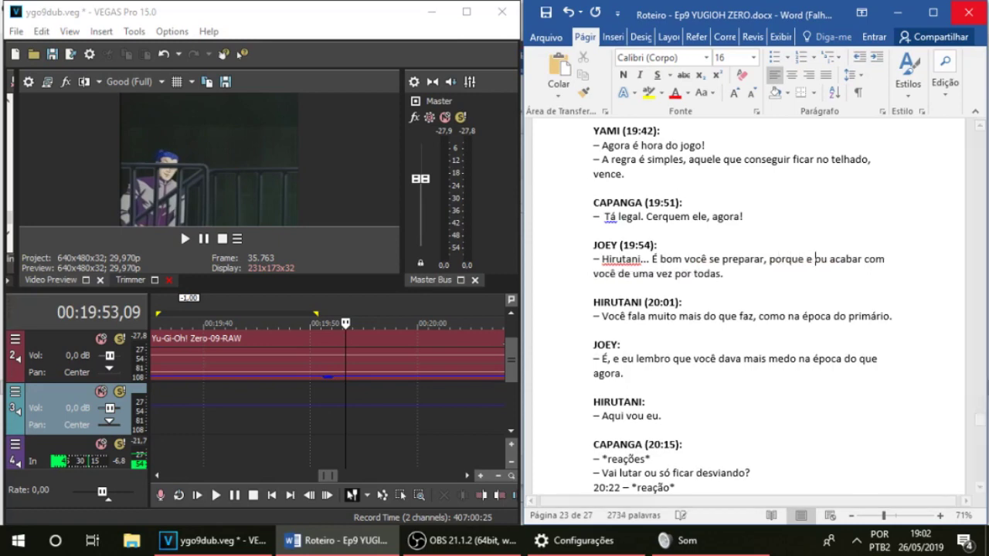
{"action": "type", "text": "v"}
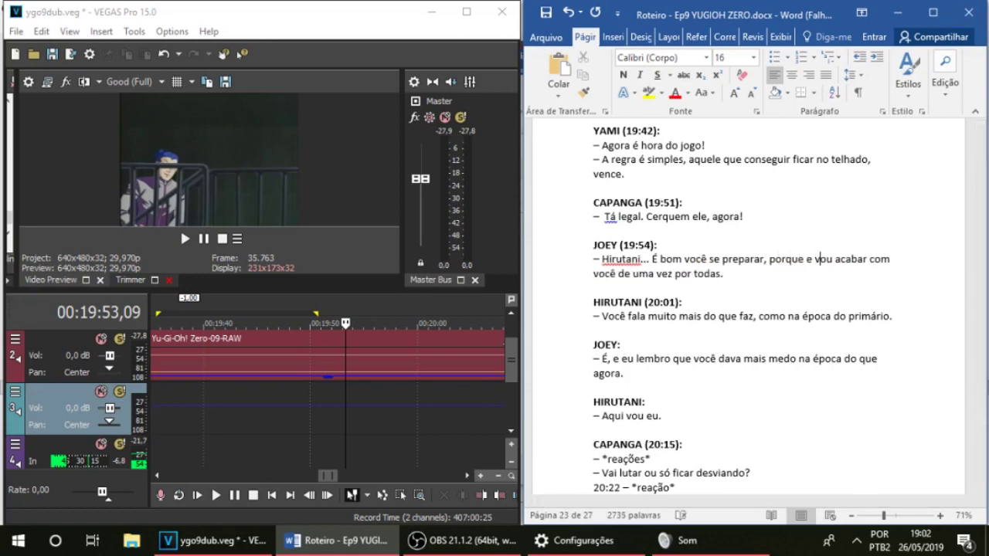
Switch back to VEGAS Pro and replay the original from 00:19:53,09 to compare its timing with Joey's reworded line
{"action": "key", "text": "alt+Tab"}
{"action": "key", "text": "space"}
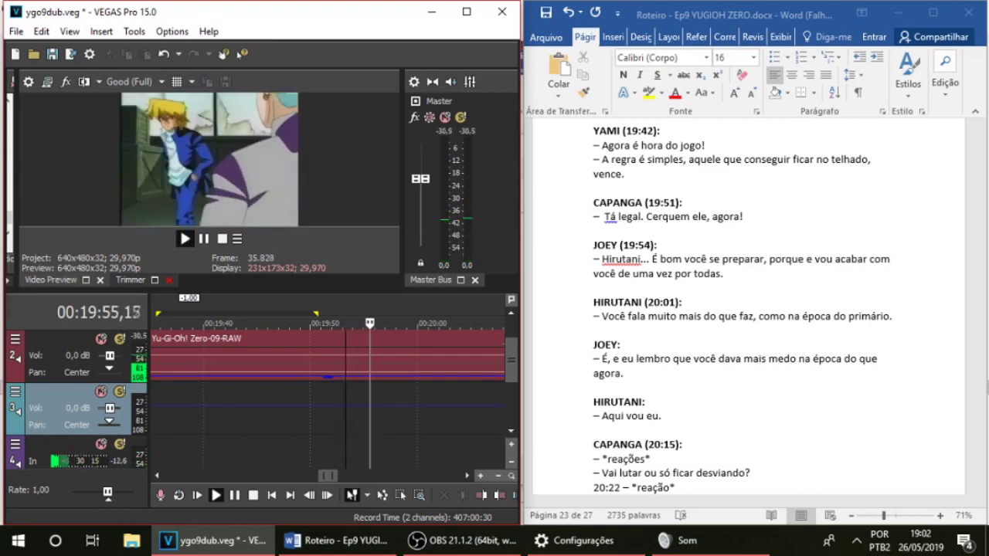
{"action": "key", "text": "space"}
{"action": "key", "text": "space"}
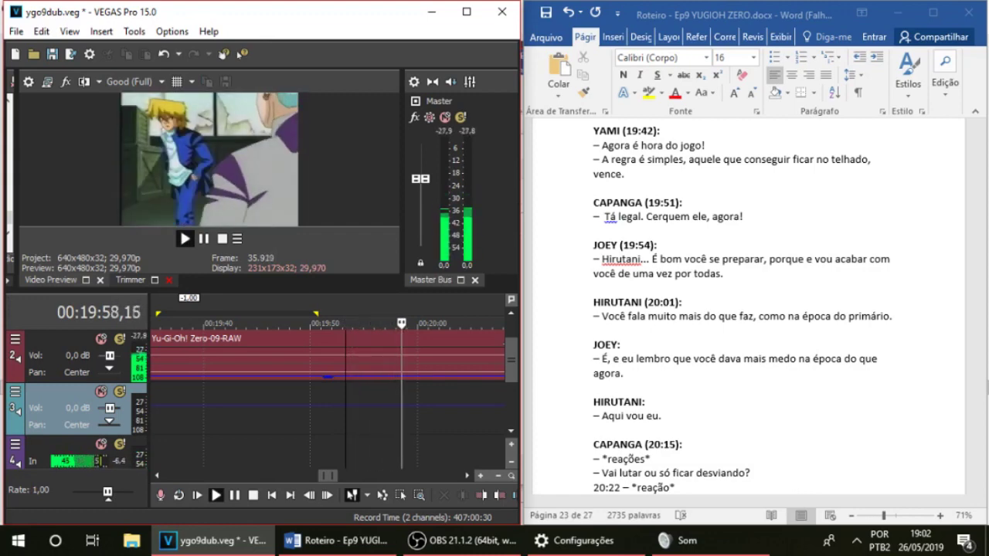
{"action": "key", "text": "space"}
{"action": "left_click", "coordinate": [820, 258]}
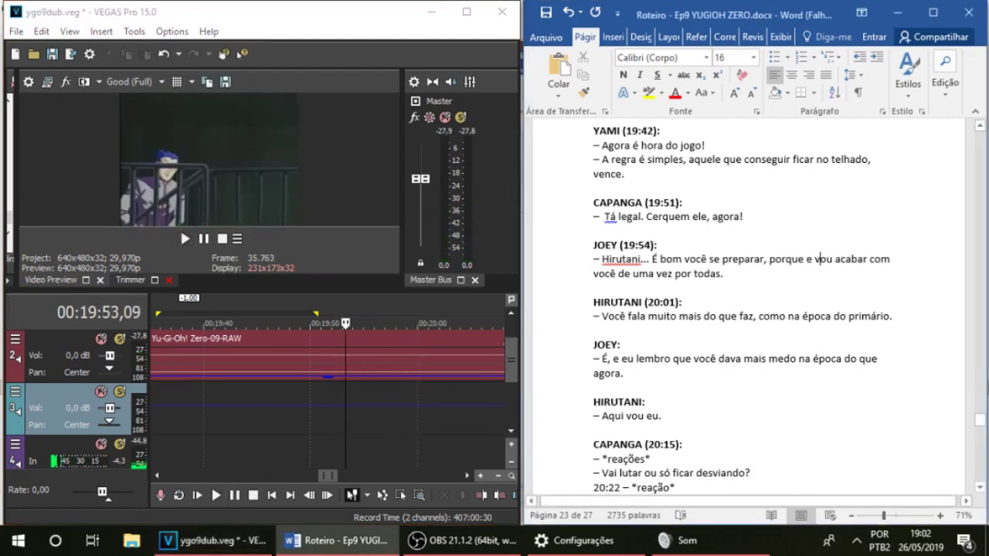
{"action": "left_click", "coordinate": [180, 228]}
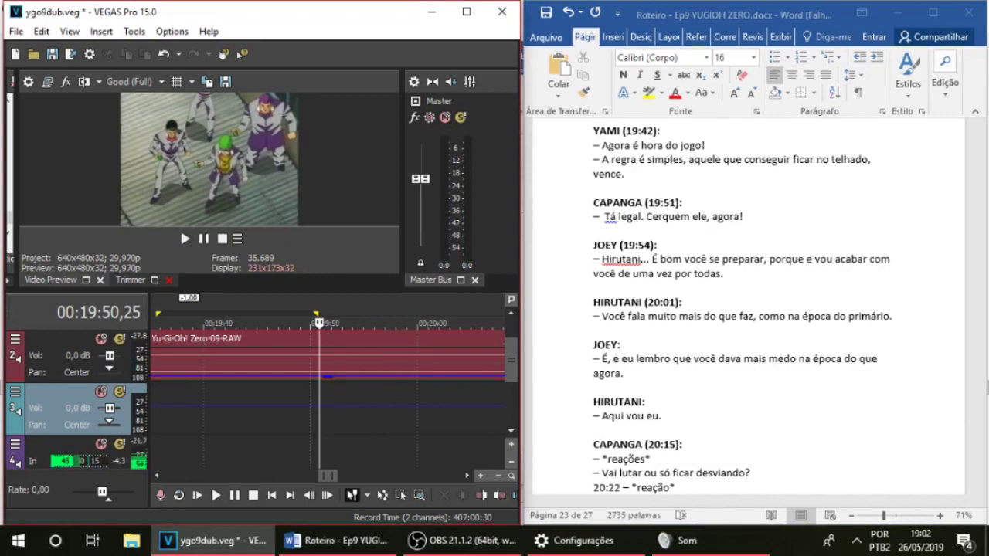
Replay the original of Joey's 19:54 line from 00:19:50,21 and from 00:19:51,19 to check its timing against the script
{"action": "left_click", "coordinate": [462, 540]}
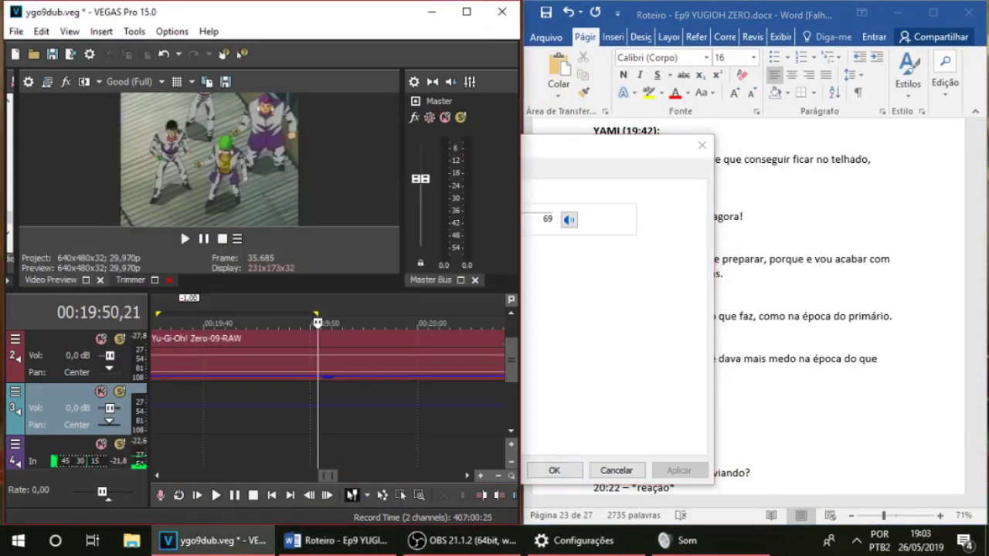
{"action": "left_click", "coordinate": [821, 260]}
{"action": "key", "text": "alt+Tab"}
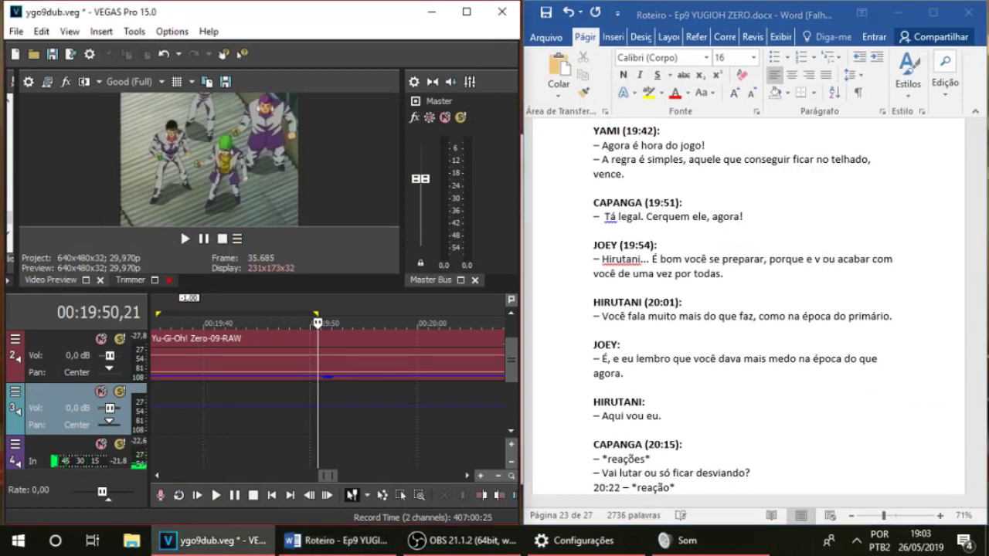
{"action": "key", "text": "space"}
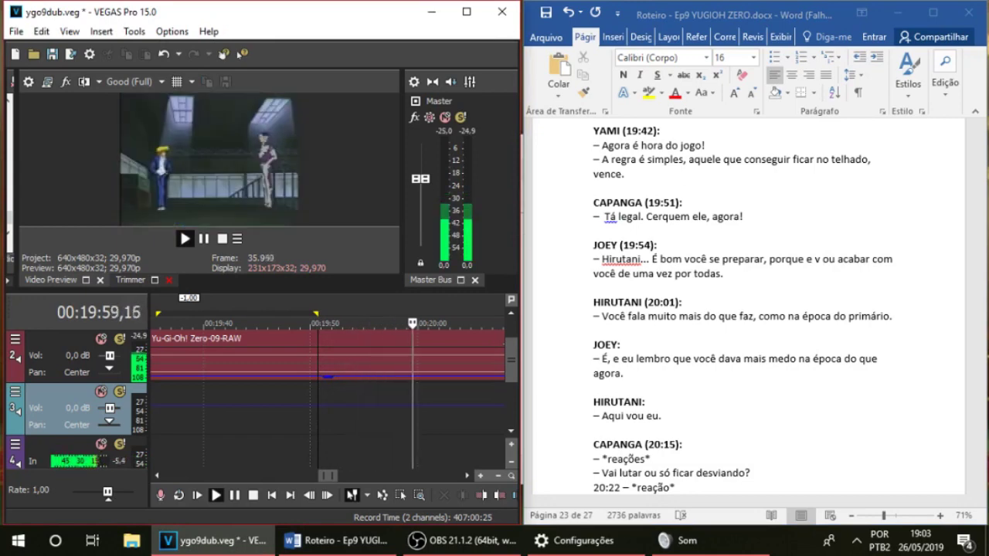
{"action": "key", "text": "space"}
{"action": "key", "text": "space"}
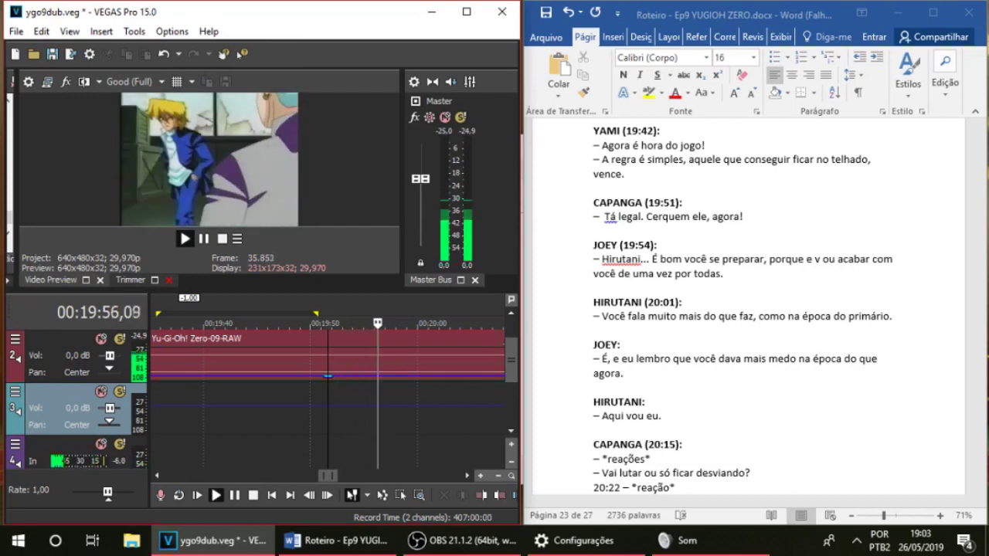
{"action": "key", "text": "space"}
{"action": "key", "text": "space"}
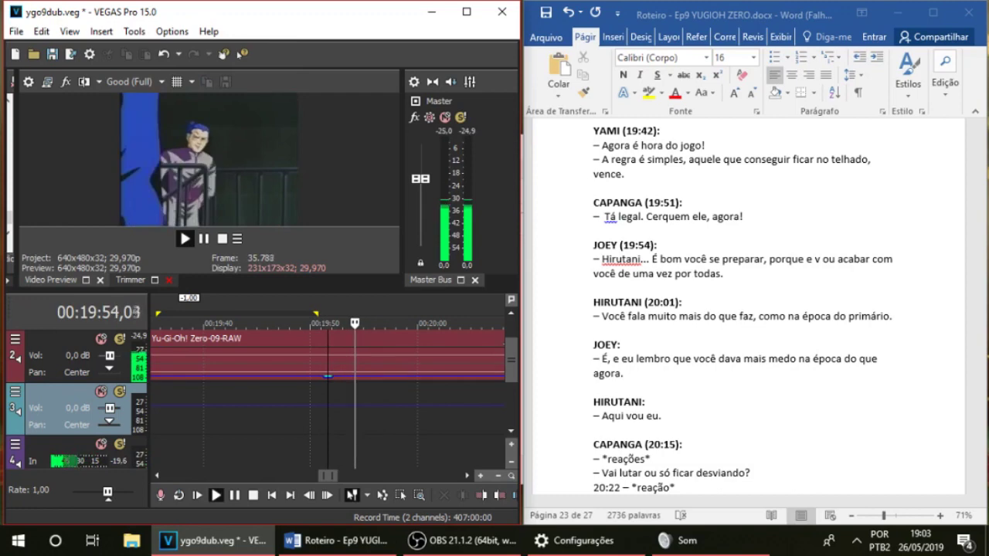
Record a take of Joey's 19:54 line on track 4 from 00:19:51,19, mute track 2 and play the take back
{"action": "key", "text": "ctrl+r"}
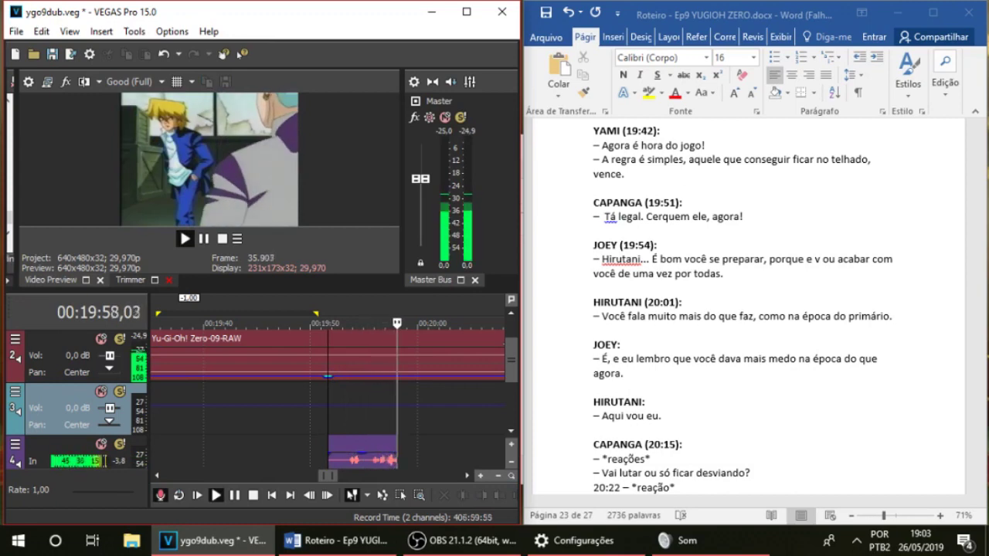
{"action": "key", "text": "space"}
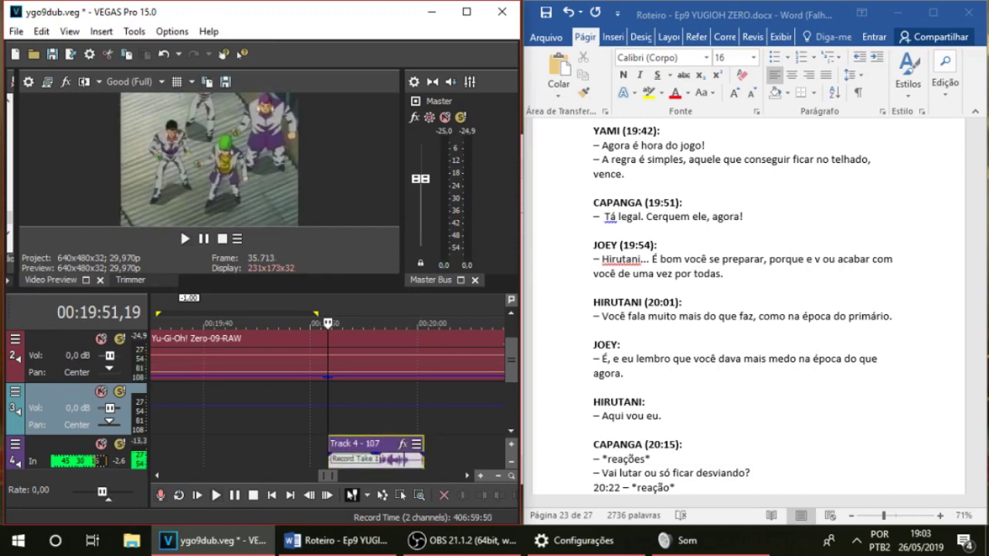
{"action": "left_click", "coordinate": [101, 339]}
{"action": "key", "text": "space"}
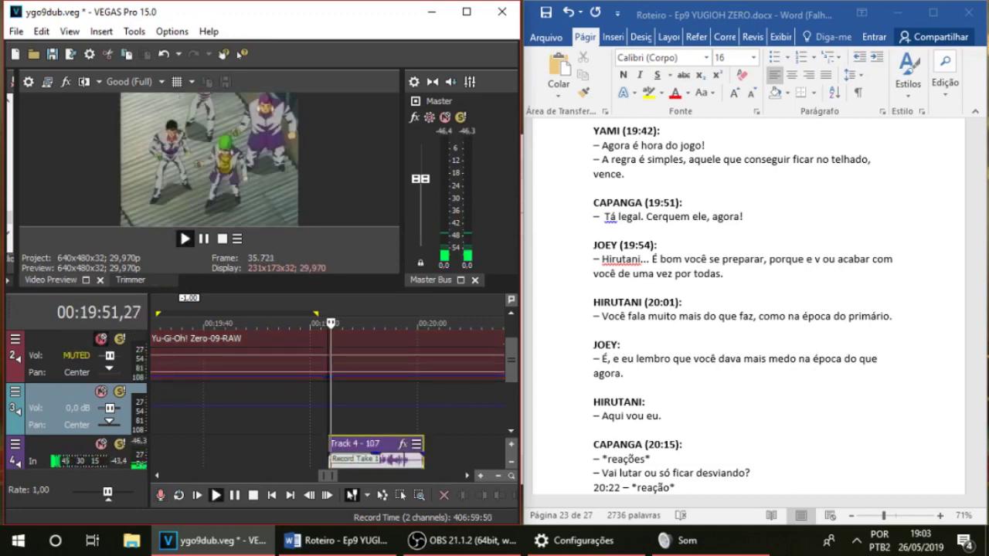
In the Word script, replace "É bom você se" with "Se" in Joey's 19:54 line
{"action": "left_click", "coordinate": [824, 261]}
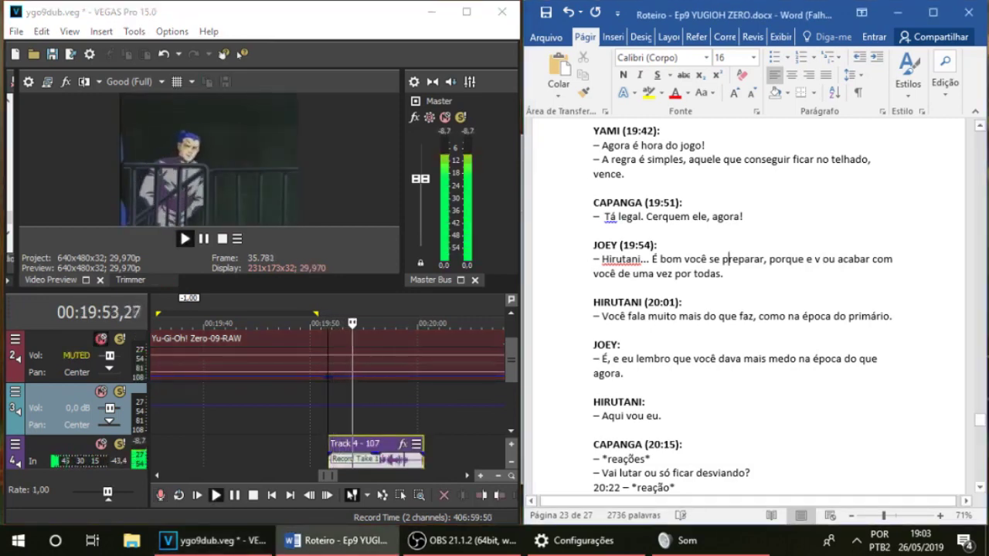
{"action": "left_click_drag", "start_coordinate": [723, 261], "coordinate": [652, 259]}
{"action": "type", "text": "Se"}
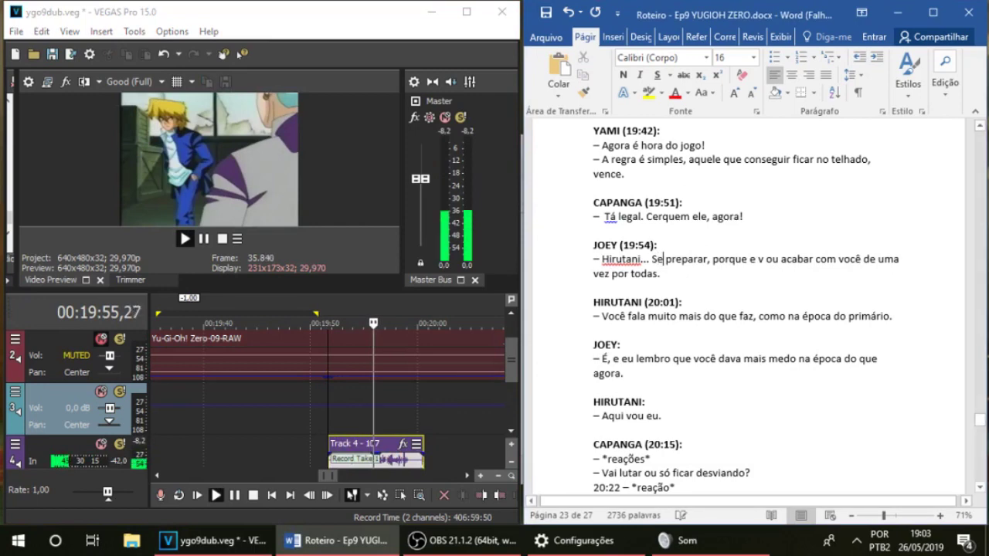
{"action": "key", "text": "BackSpace"}
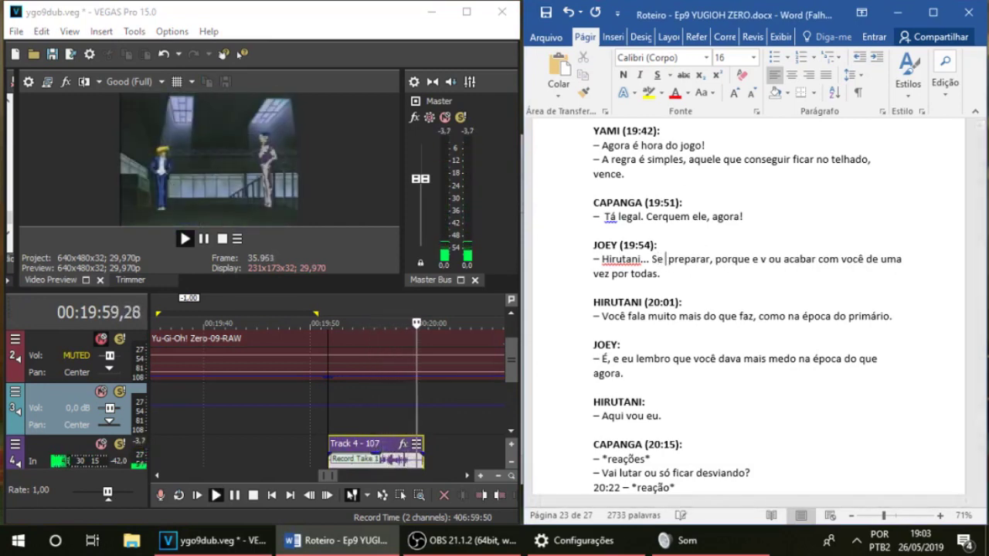
Switch back to VEGAS Pro, stop the playback and delete the take just recorded on track 4
{"action": "key", "text": "alt+Tab"}
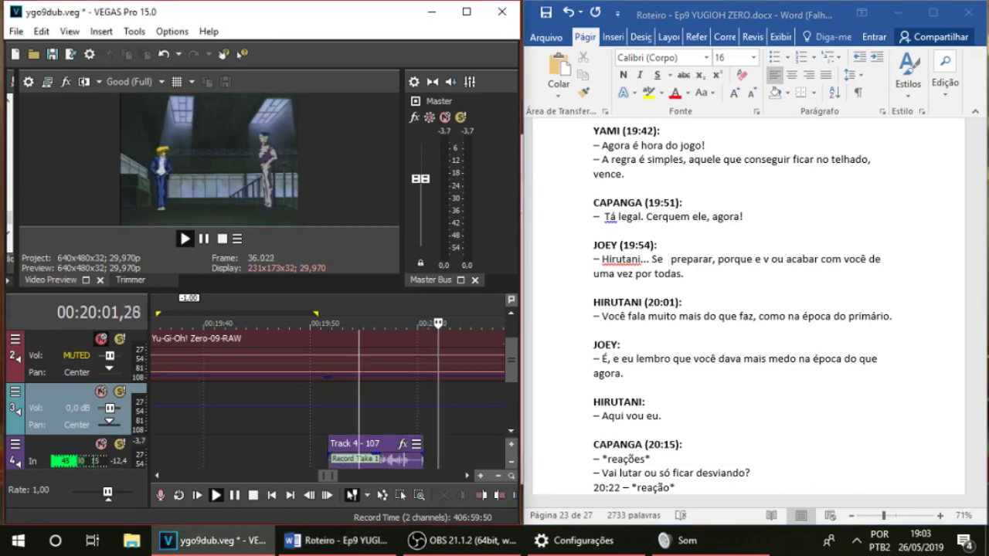
{"action": "key", "text": "space"}
{"action": "key", "text": "Delete"}
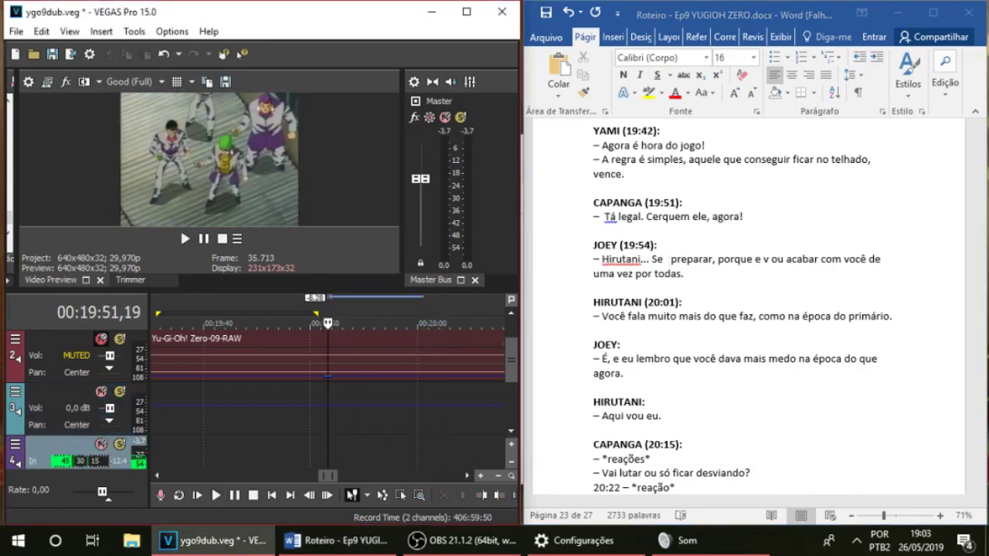
In the Word script, correct Joey's 19:54 line to read "Se prepara, porque eu vou acabar com você de uma vez por todas."
{"action": "key", "text": "alt+Tab"}
{"action": "key", "text": "BackSpace"}
{"action": "key", "text": "Delete"}
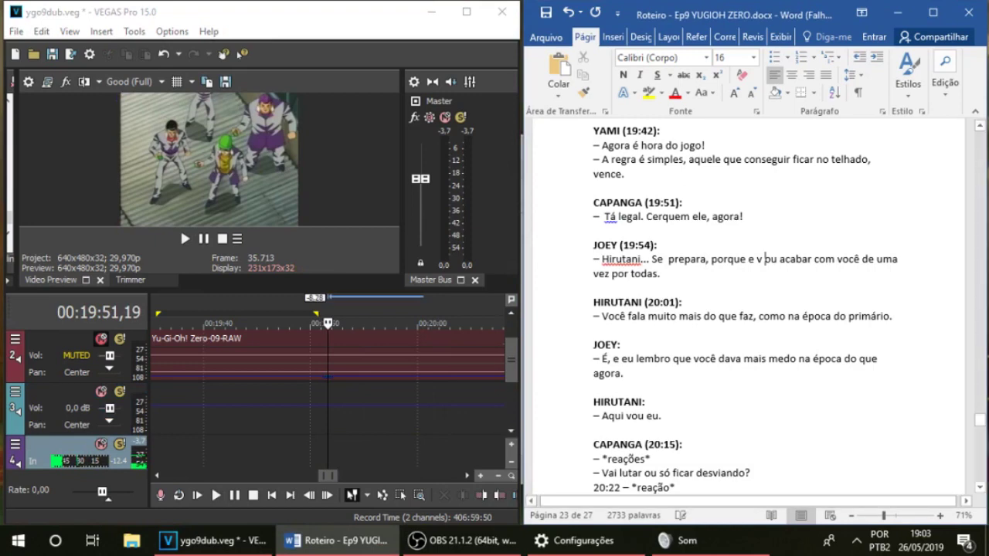
{"action": "type", "text": "u"}
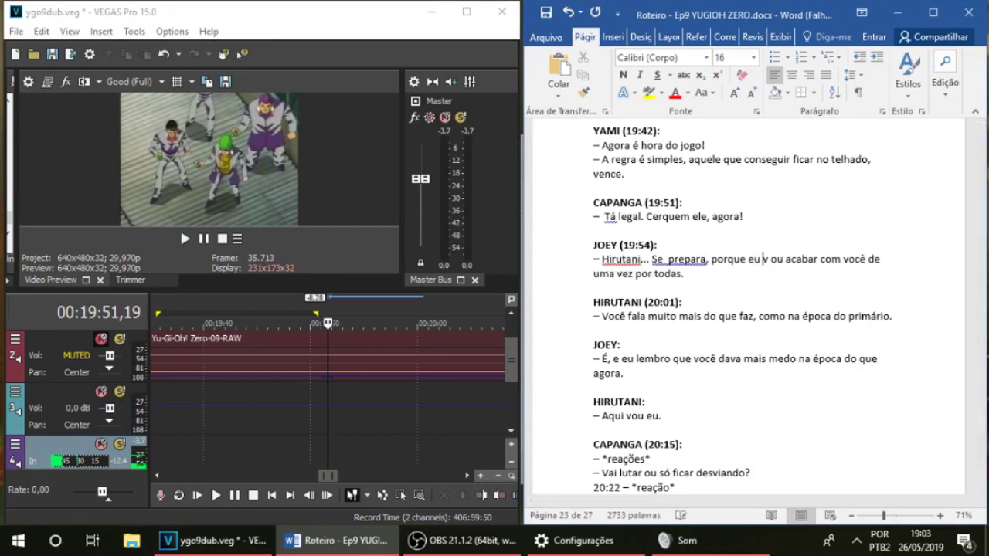
{"action": "key", "text": "Delete"}
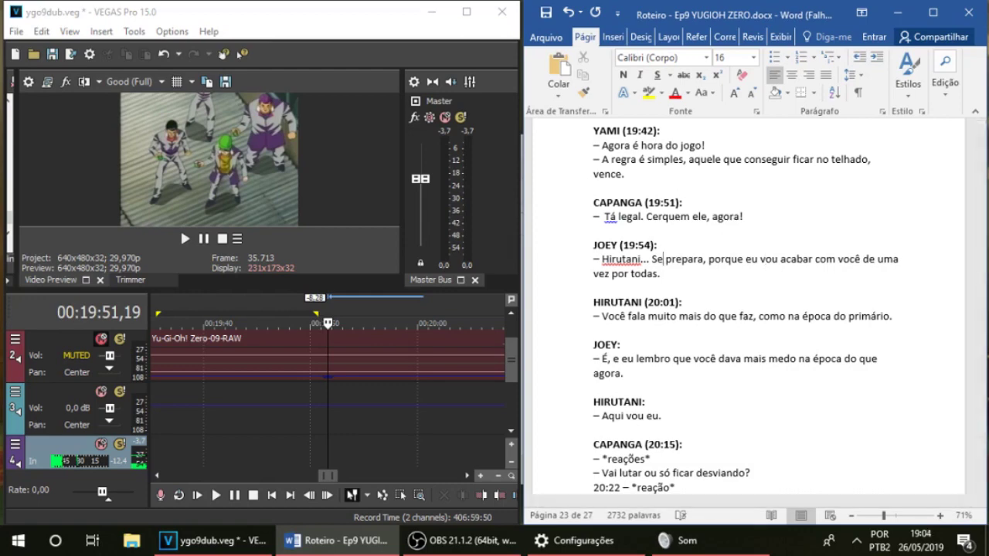
In VEGAS Pro, move the recording start to 00:19:52,11, record a take of Joey's reworded line on track 4 and delete it
{"action": "left_click", "coordinate": [185, 239]}
{"action": "left_click", "coordinate": [335, 454]}
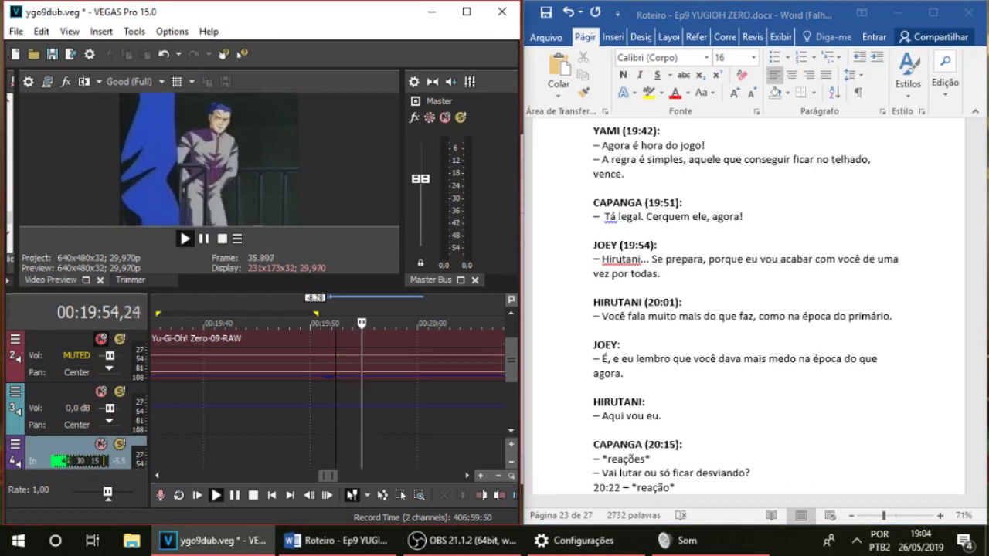
{"action": "key", "text": "space"}
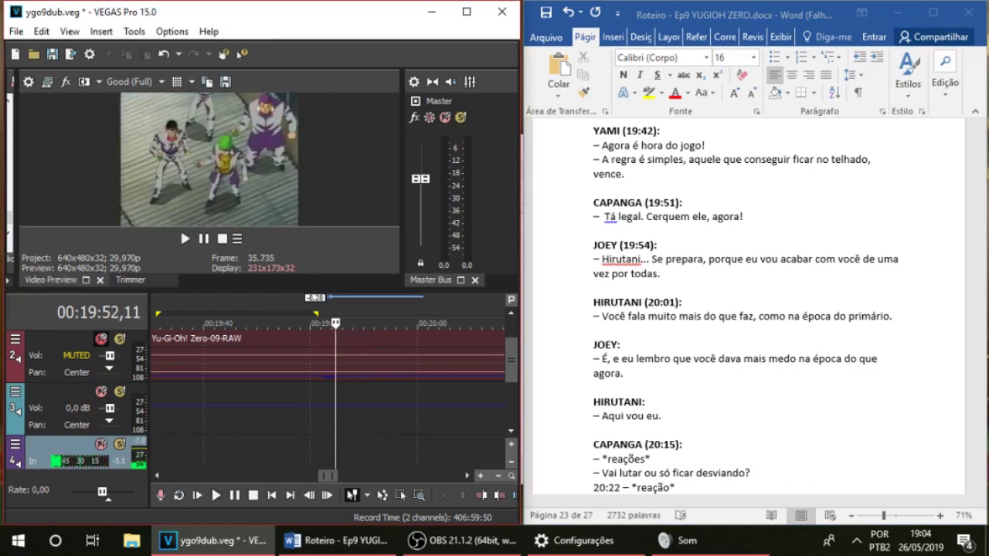
{"action": "key", "text": "ctrl+r"}
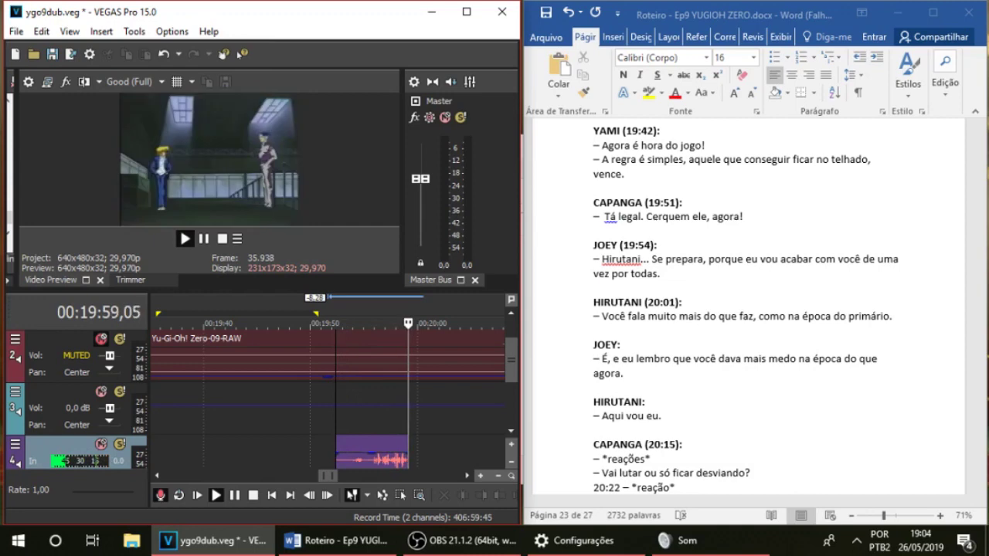
{"action": "key", "text": "space"}
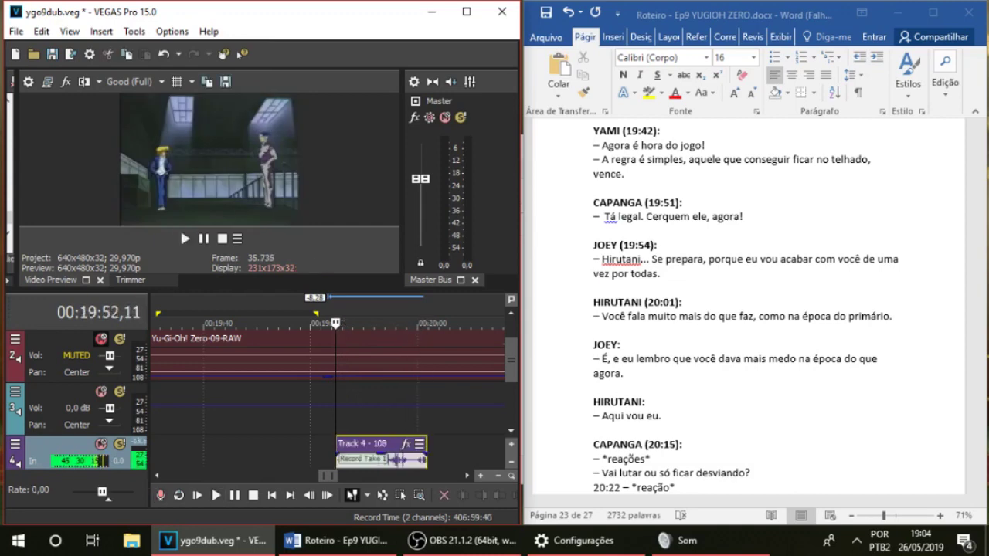
{"action": "key", "text": "Delete"}
Record a short retake of Joey's 19:54 line on track 4, play back its beginning and discard it
{"action": "key", "text": "ctrl+r"}
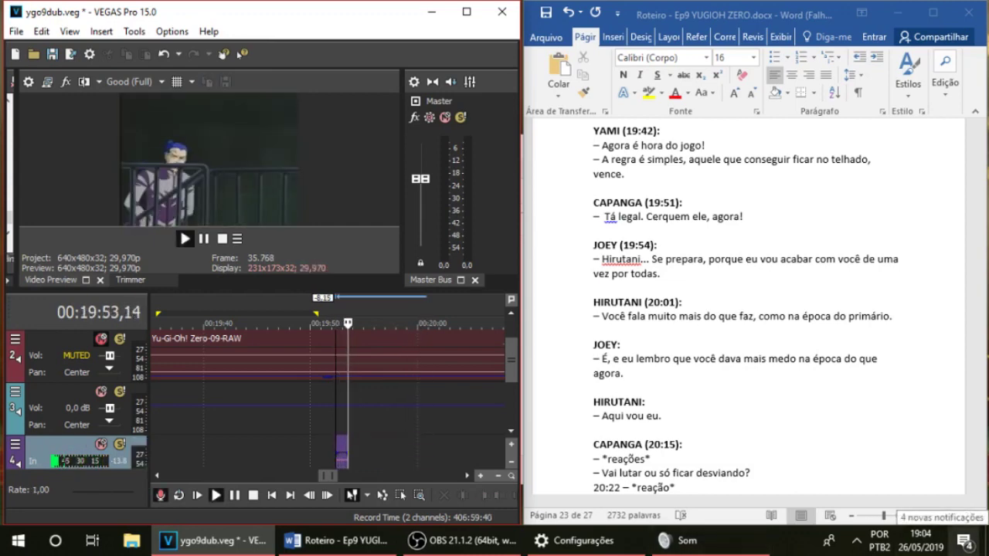
{"action": "key", "text": "space"}
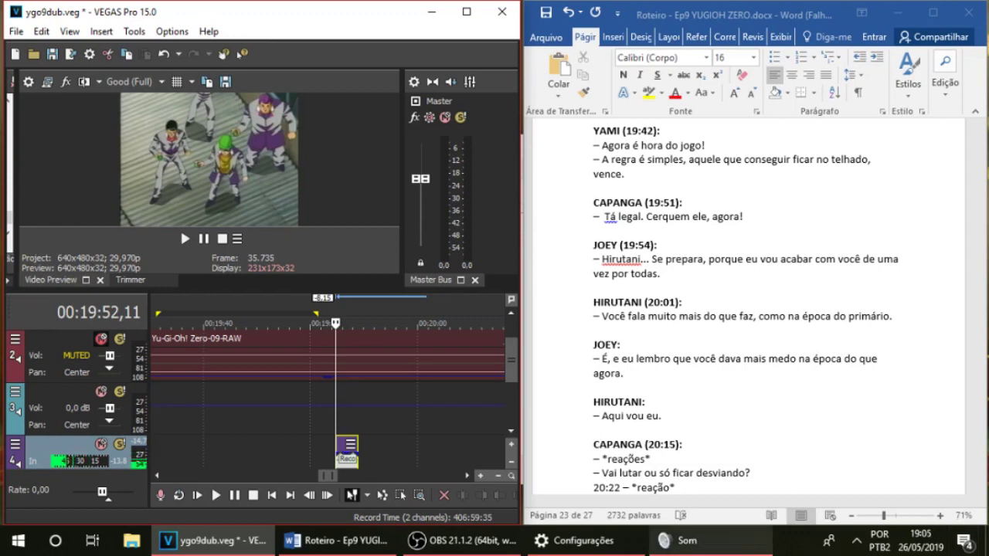
{"action": "left_click", "coordinate": [185, 238]}
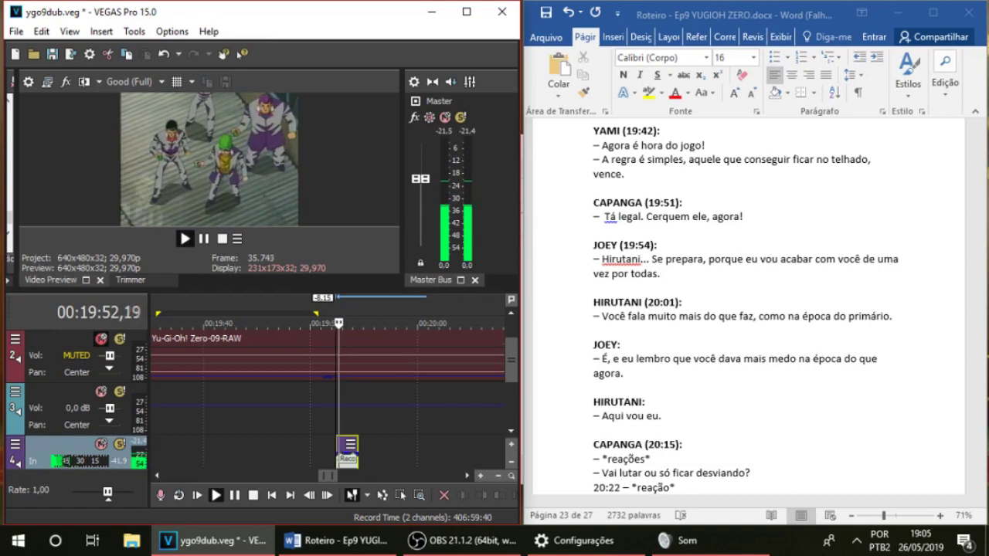
{"action": "key", "text": "space"}
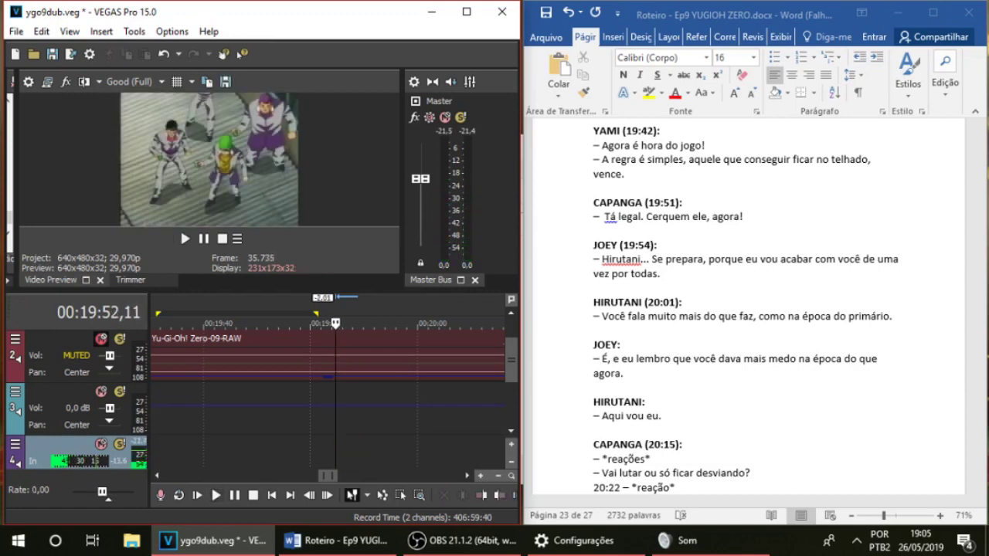
Try two more takes of Joey's 19:54 line from 00:19:52,11, cutting each one short and deleting it
{"action": "key", "text": "ctrl+r"}
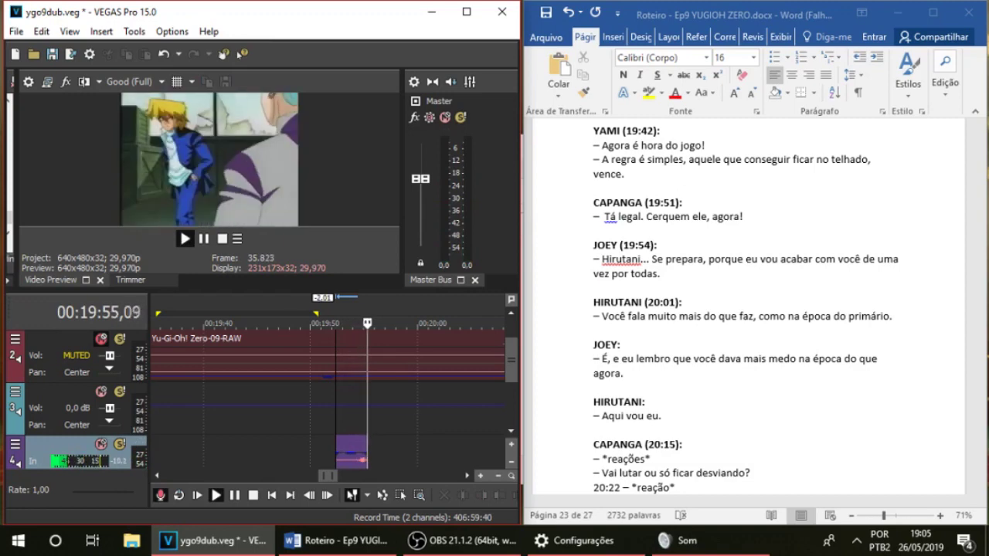
{"action": "key", "text": "space"}
{"action": "key", "text": "Delete"}
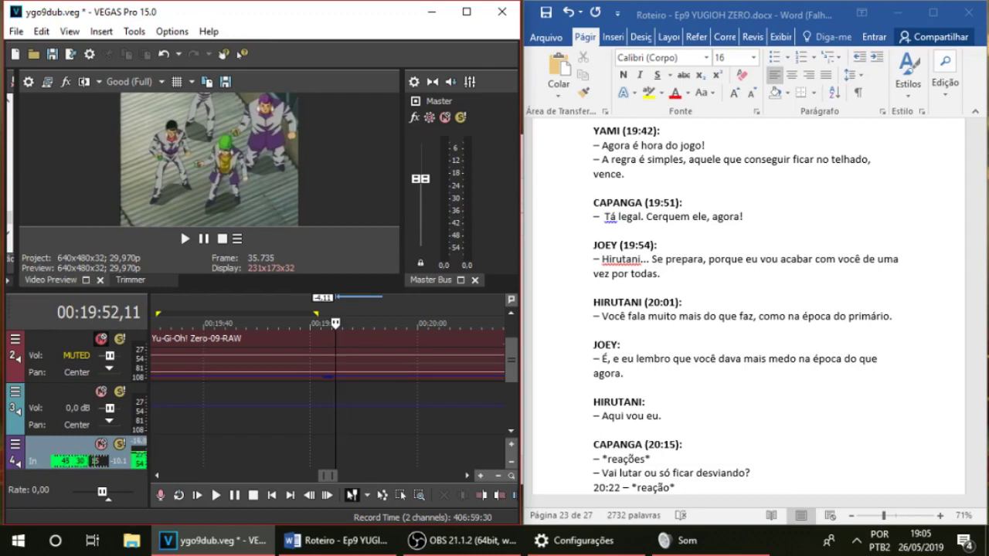
{"action": "key", "text": "ctrl+r"}
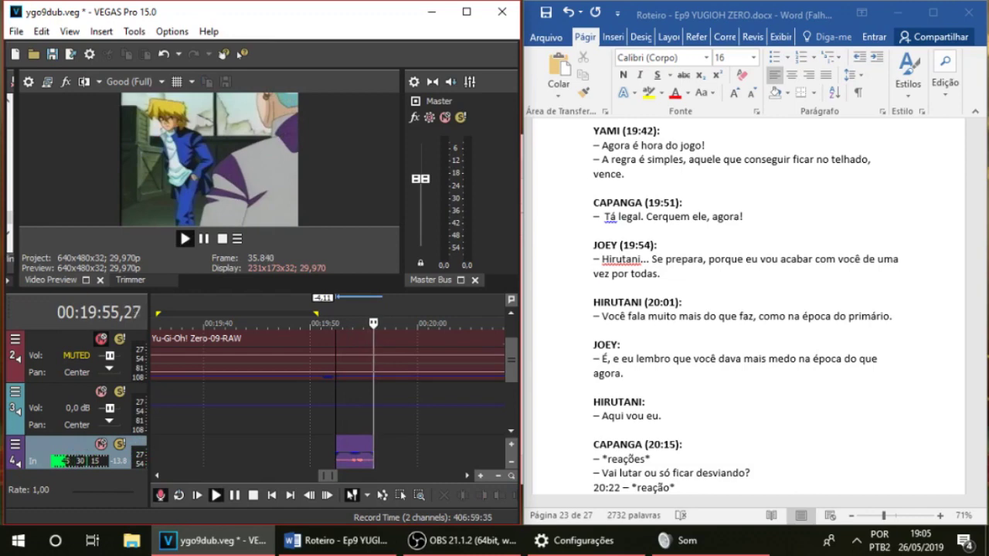
{"action": "key", "text": "space"}
{"action": "key", "text": "Delete"}
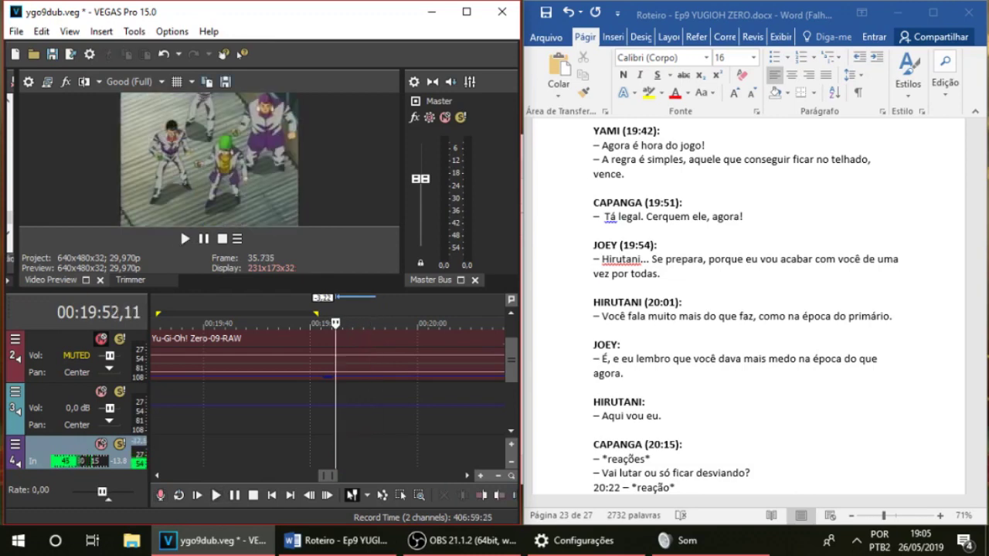
Record three longer takes of Joey's 19:54 line on track 4 from 00:19:52,11, discarding each before the next attempt
{"action": "key", "text": "ctrl+r"}
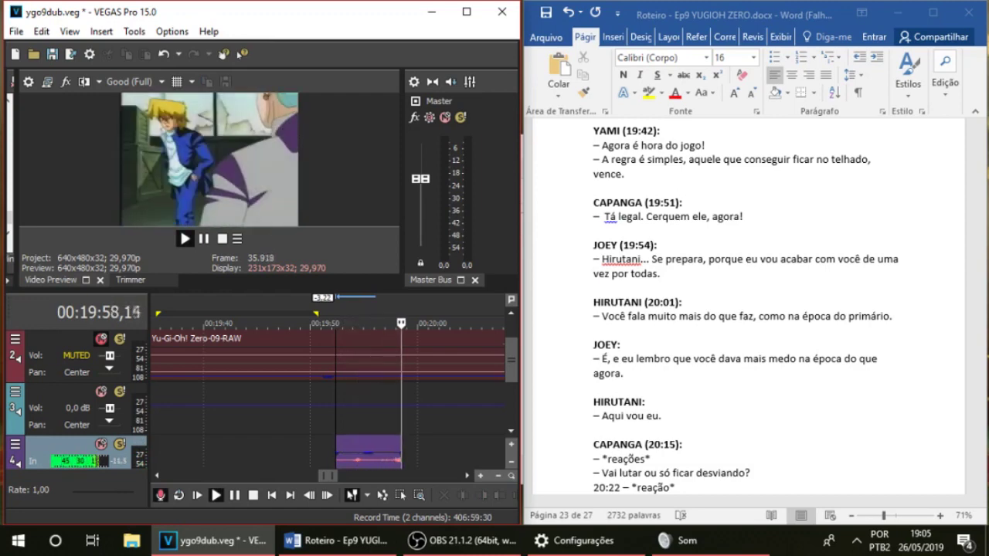
{"action": "key", "text": "space"}
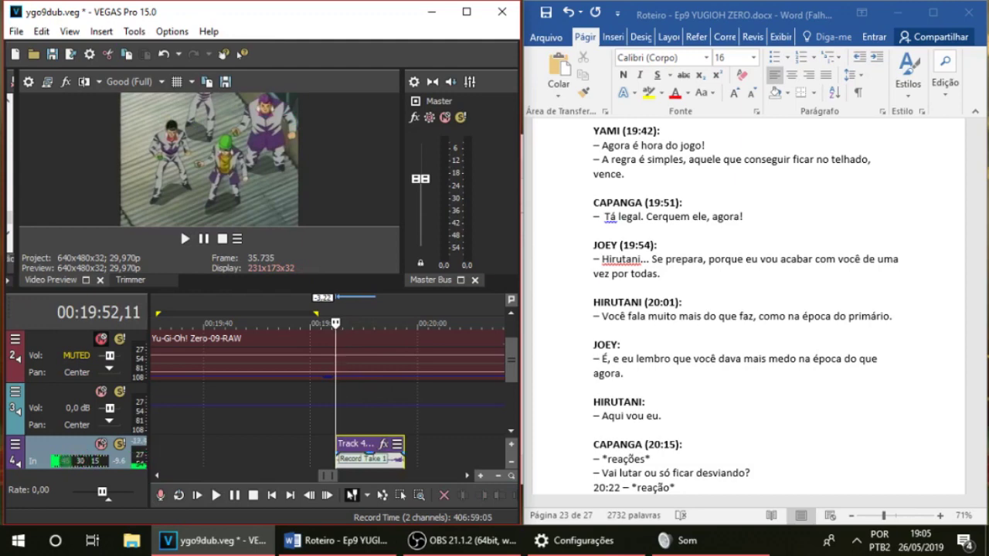
{"action": "key", "text": "Delete"}
{"action": "key", "text": "ctrl+r"}
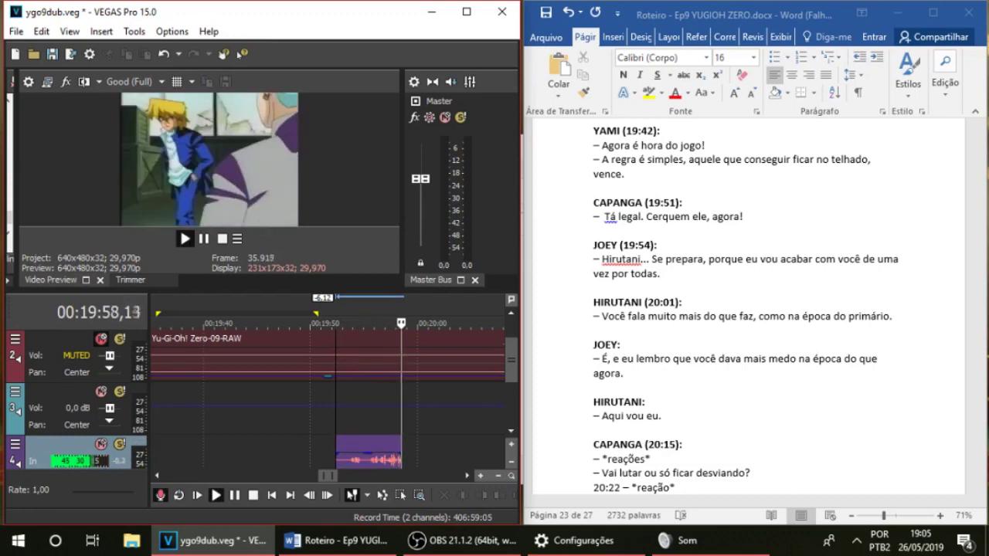
{"action": "key", "text": "space"}
{"action": "key", "text": "ctrl+z"}
{"action": "key", "text": "ctrl+r"}
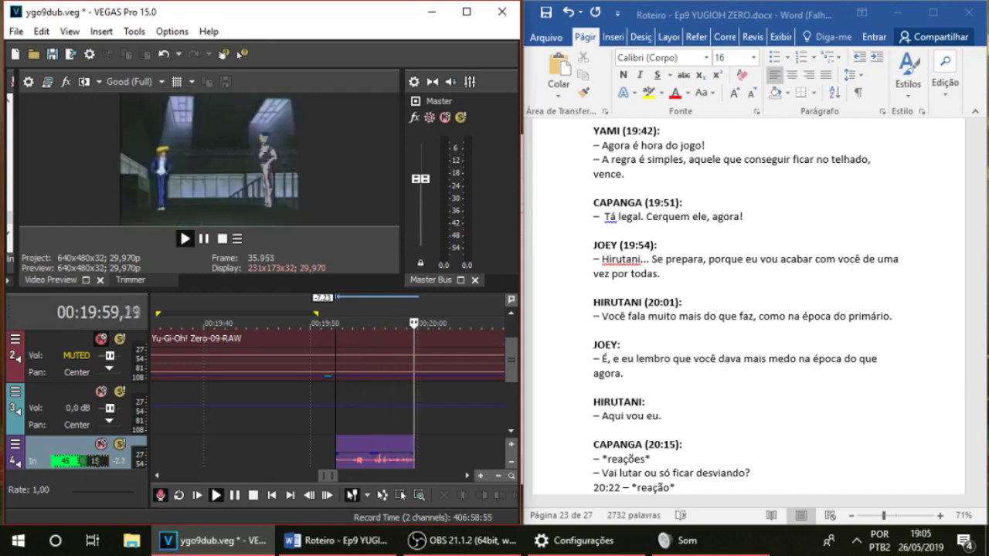
{"action": "key", "text": "space"}
{"action": "key", "text": "ctrl+z"}
Record a new take of Joey's 19:54 line on track 4 from 00:19:52,11 and play it back with the video
{"action": "key", "text": "ctrl+r"}
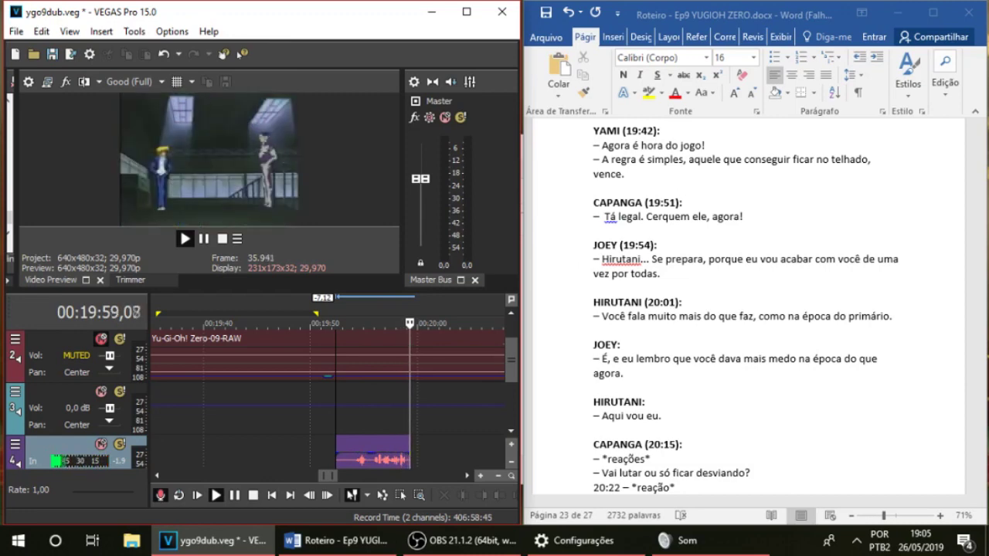
{"action": "key", "text": "space"}
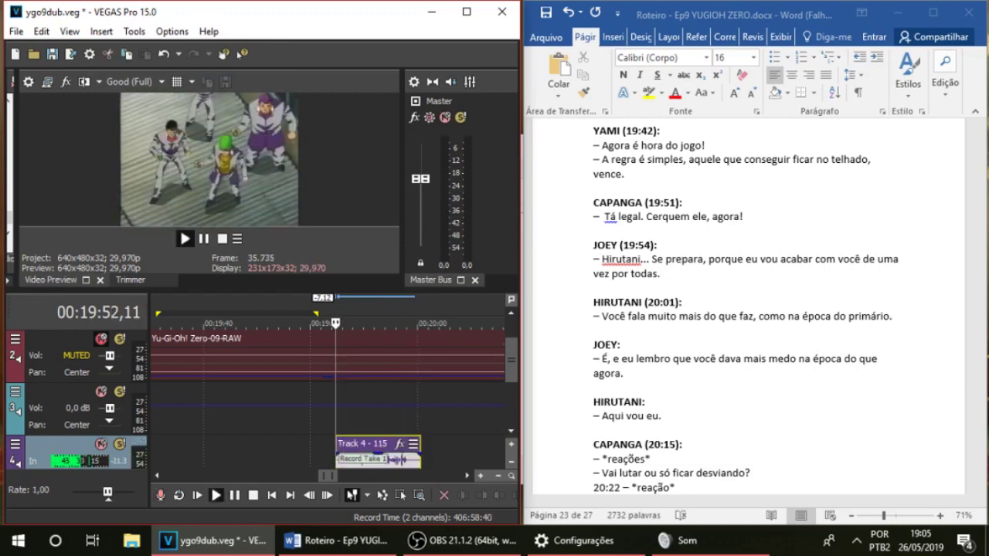
{"action": "left_click", "coordinate": [364, 409]}
{"action": "scroll", "coordinate": [364, 410], "scroll_direction": "up", "scroll_amount": 1}
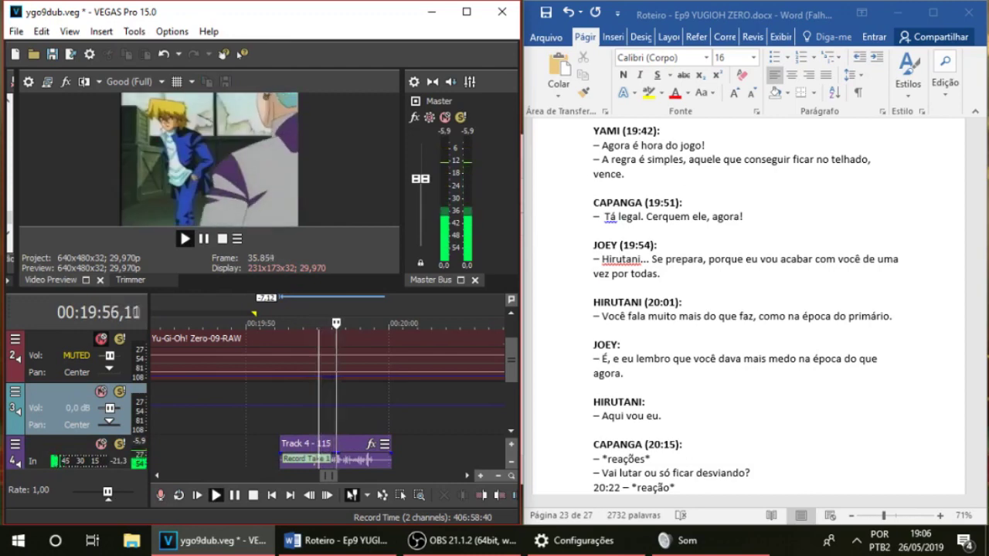
Replay the current take of Joey's 19:54 line from different points and delete it from track 4
{"action": "key", "text": "space"}
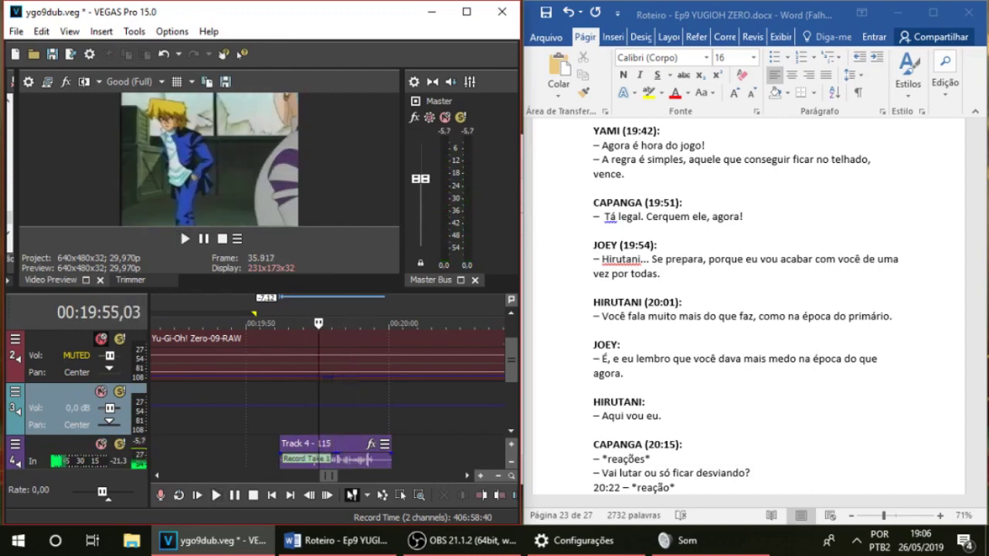
{"action": "key", "text": "space"}
{"action": "scroll", "coordinate": [328, 394], "scroll_direction": "up", "scroll_amount": 3}
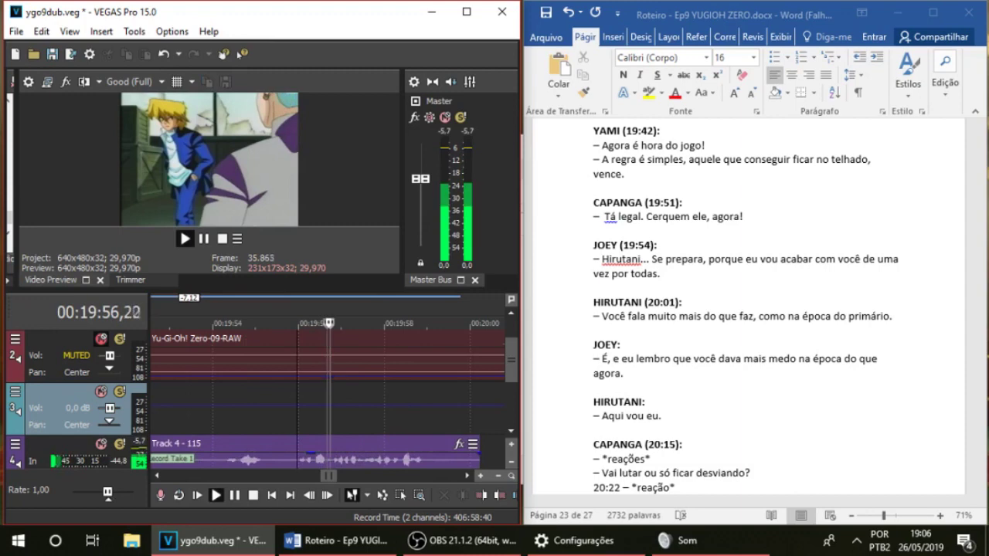
{"action": "key", "text": "space"}
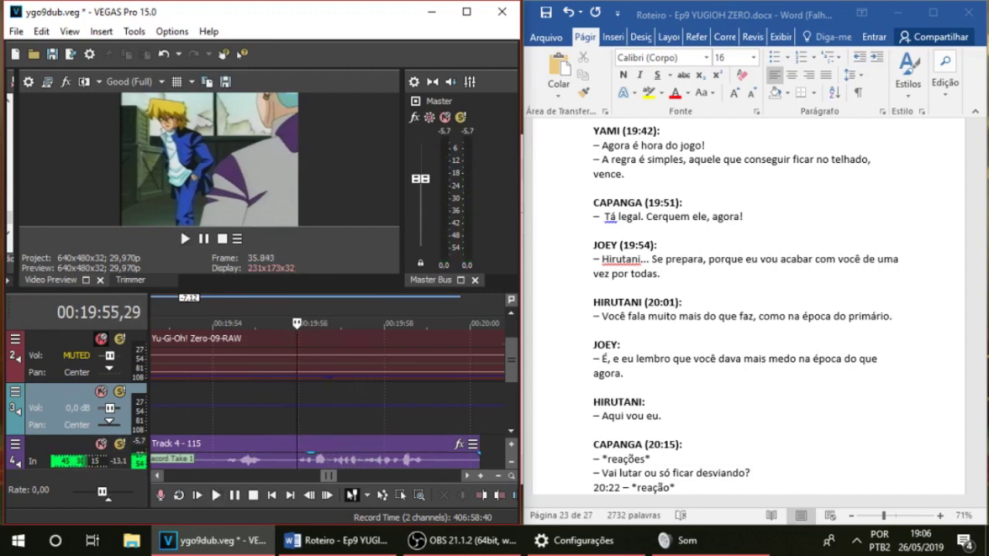
{"action": "scroll", "coordinate": [309, 455], "scroll_direction": "left", "scroll_amount": 3}
{"action": "scroll", "coordinate": [286, 456], "scroll_direction": "down", "scroll_amount": 1}
{"action": "left_click", "coordinate": [286, 455]}
{"action": "key", "text": "Delete"}
Unmute the original audio, record a fresh take of Joey's 19:54 line on track 4 from 00:19:52,04 and start its playback
{"action": "left_click", "coordinate": [209, 454]}
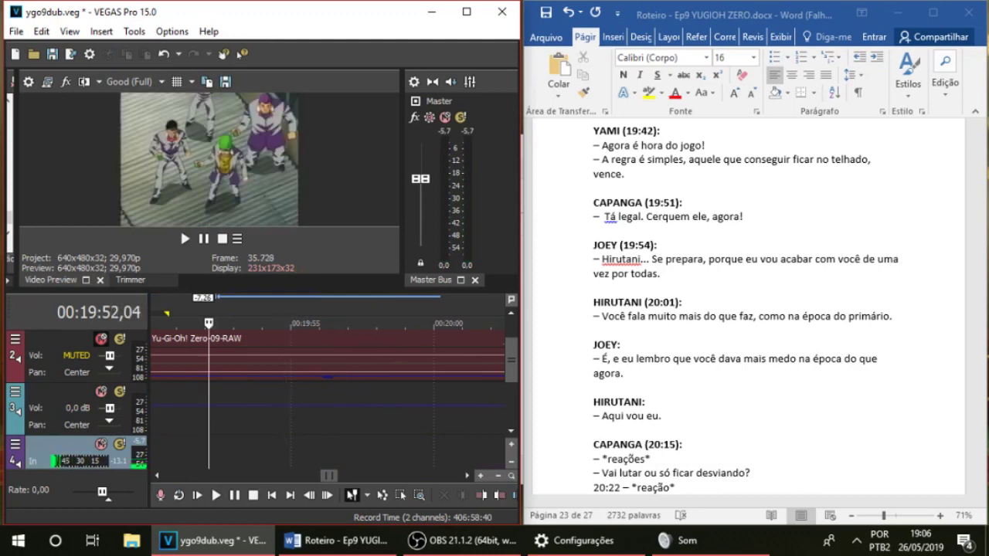
{"action": "left_click", "coordinate": [101, 340]}
{"action": "key", "text": "ctrl+r"}
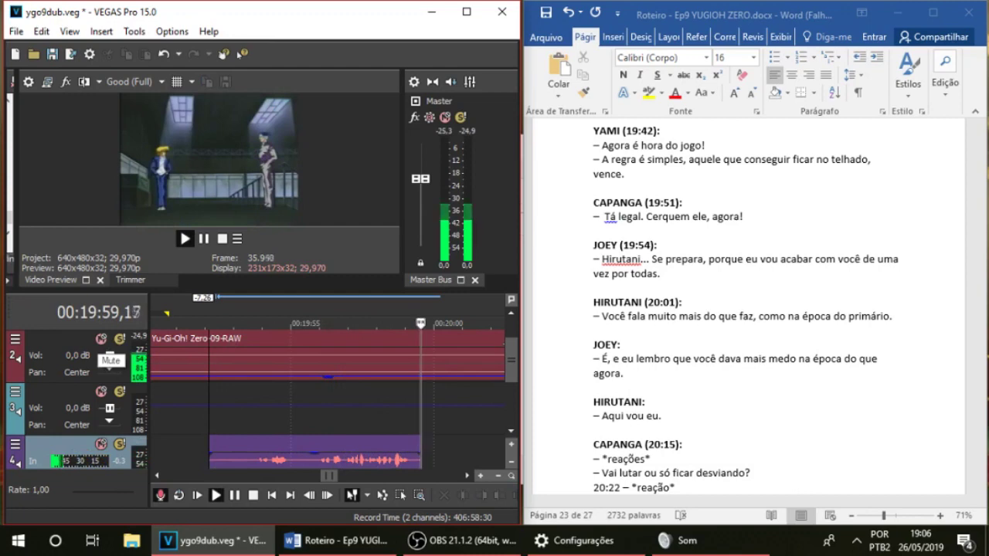
{"action": "key", "text": "space"}
{"action": "key", "text": "space"}
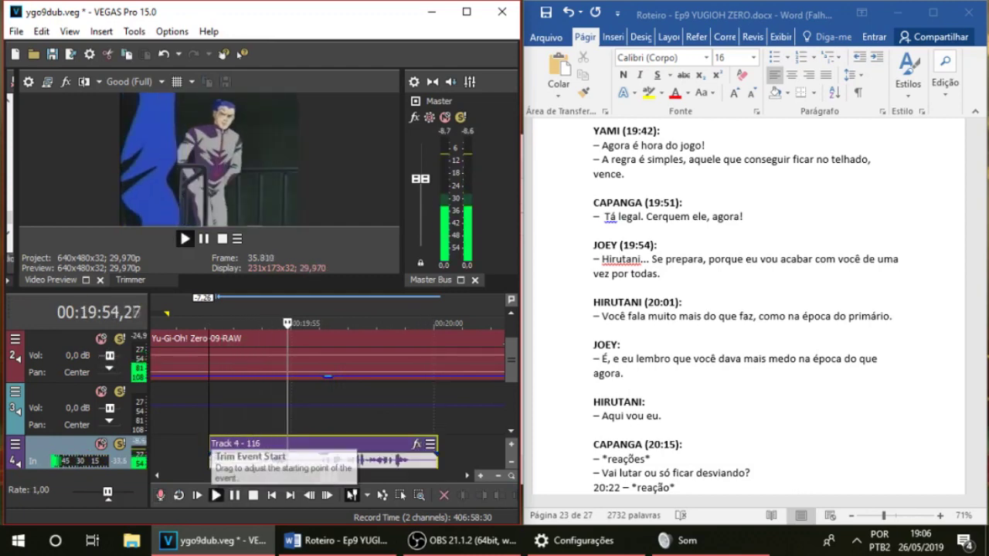
Mute the original audio, review the new take of Joey's 19:54 line and trim the silence off its end
{"action": "left_click", "coordinate": [102, 339]}
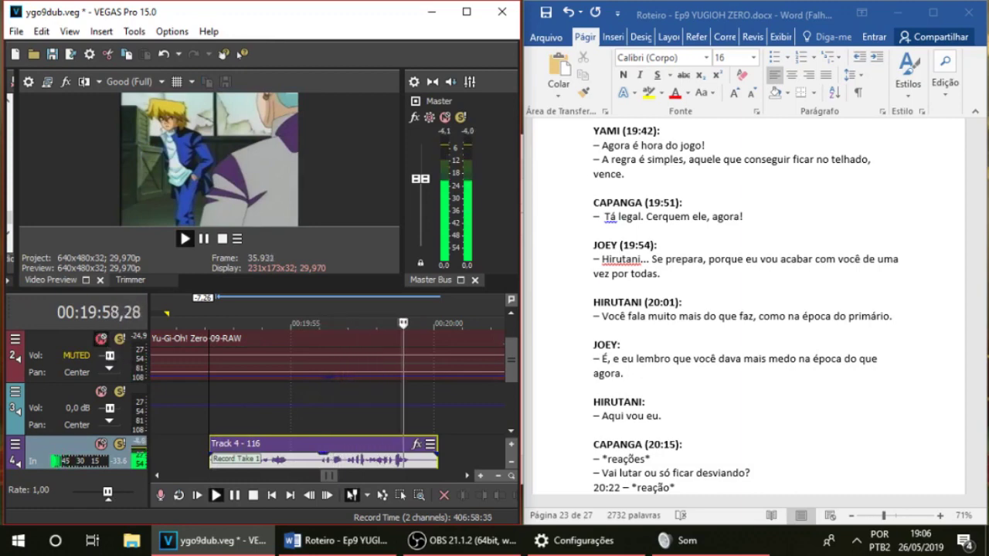
{"action": "key", "text": "space"}
{"action": "left_click", "coordinate": [338, 410]}
{"action": "key", "text": "space"}
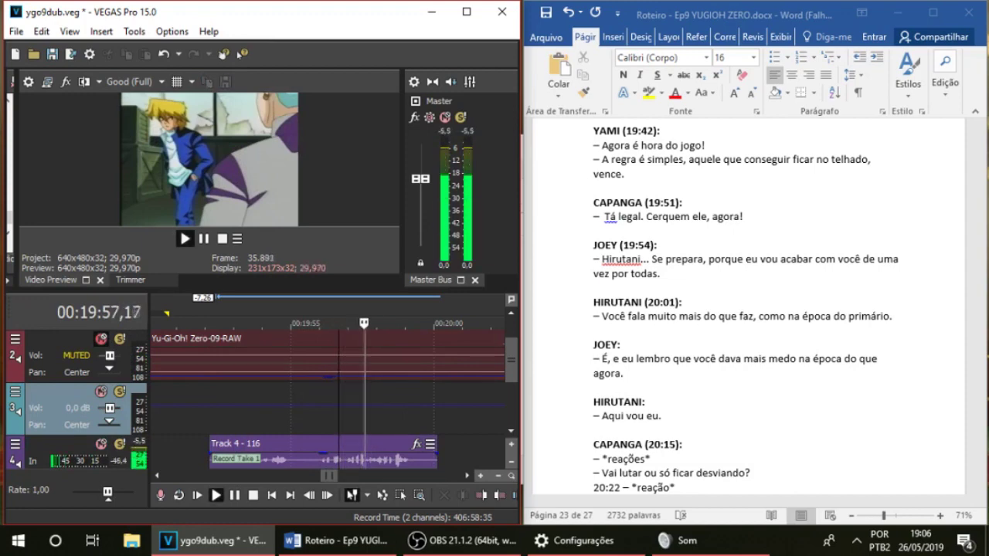
{"action": "key", "text": "space"}
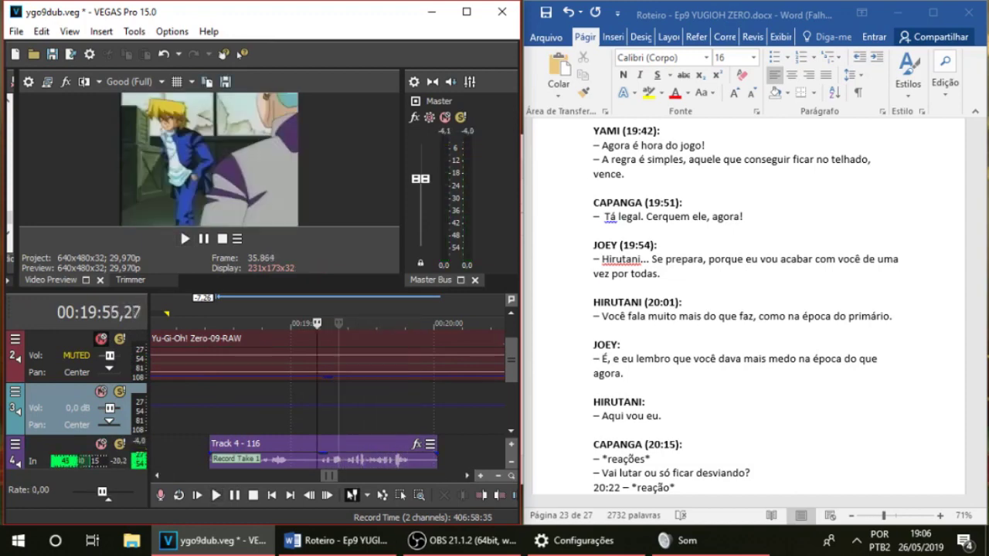
{"action": "key", "text": "space"}
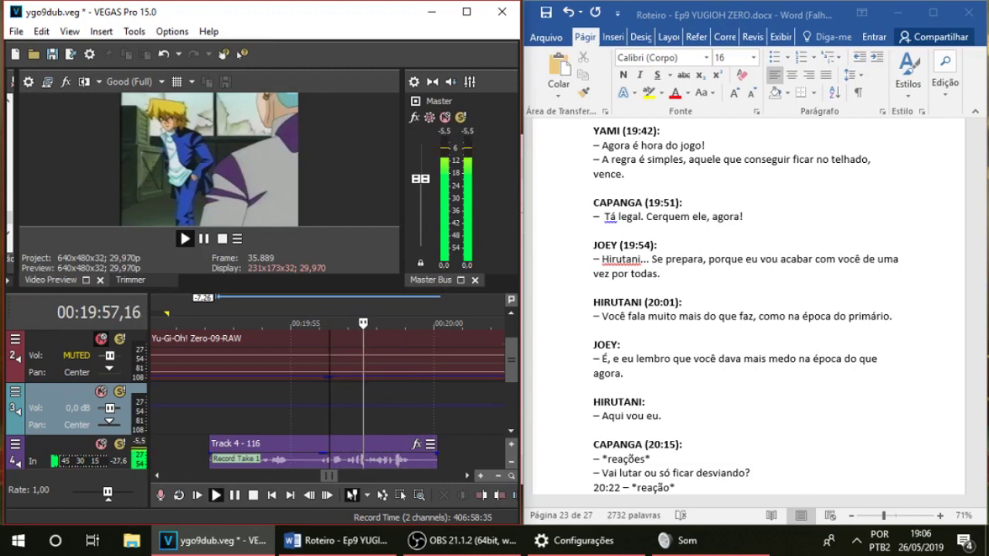
{"action": "key", "text": "space"}
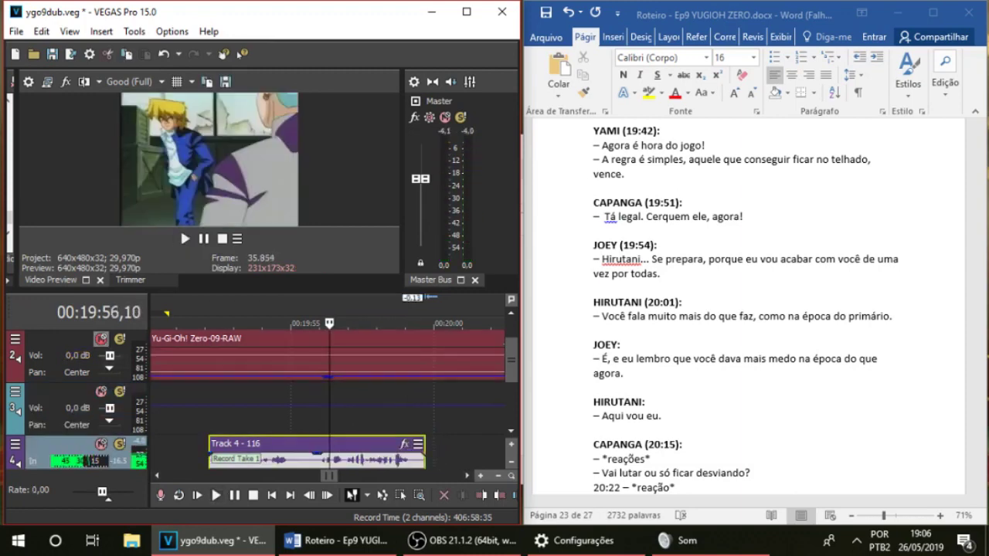
{"action": "key", "text": "space"}
{"action": "key", "text": "space"}
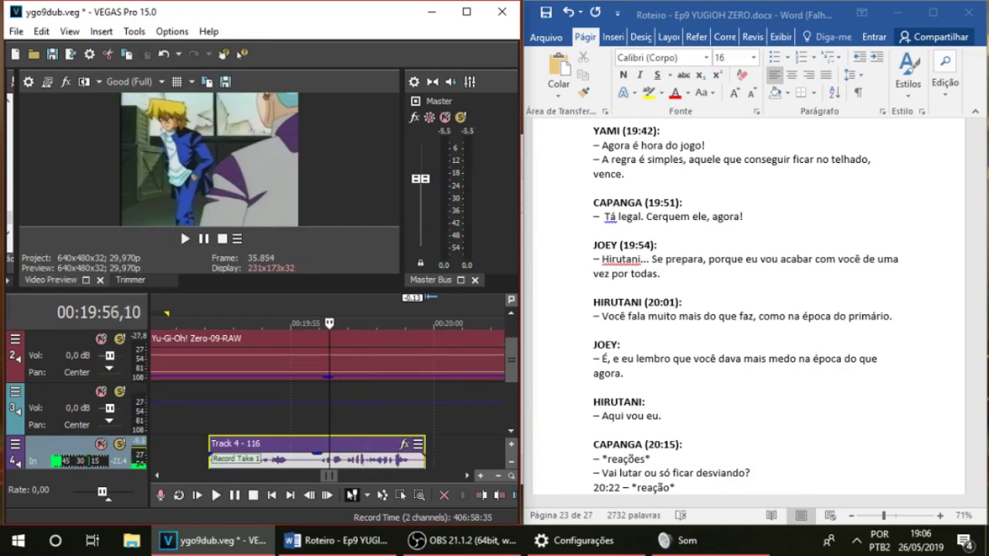
With the original audio unmuted, raise its gain to about -8.9 dB and listen to the Hirutani and Joey exchange after 20:00
{"action": "left_click", "coordinate": [102, 339]}
{"action": "left_click", "coordinate": [101, 339]}
{"action": "key", "text": "space"}
{"action": "left_click", "coordinate": [433, 409]}
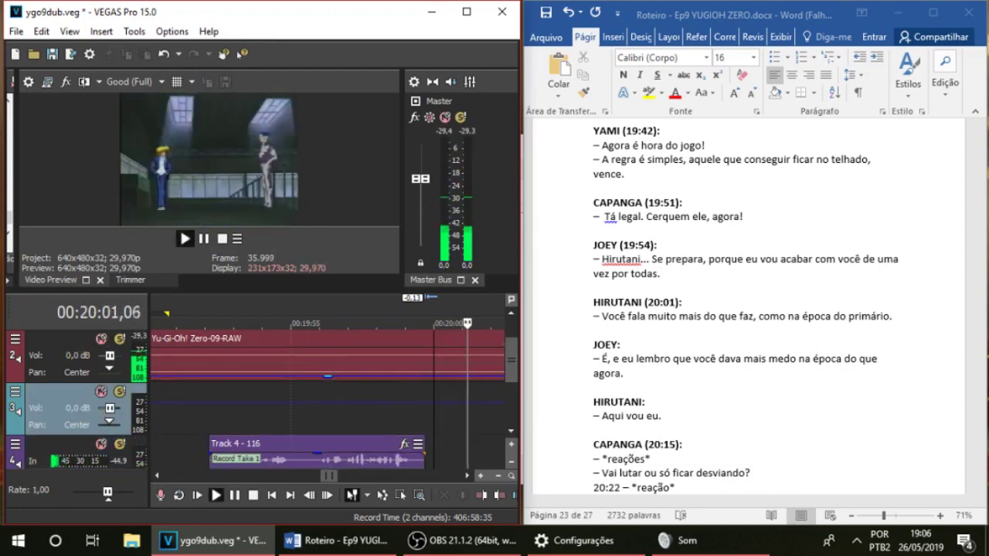
{"action": "left_click_drag", "start_coordinate": [456, 377], "coordinate": [456, 366]}
{"action": "scroll", "coordinate": [455, 366], "scroll_direction": "down", "scroll_amount": 1}
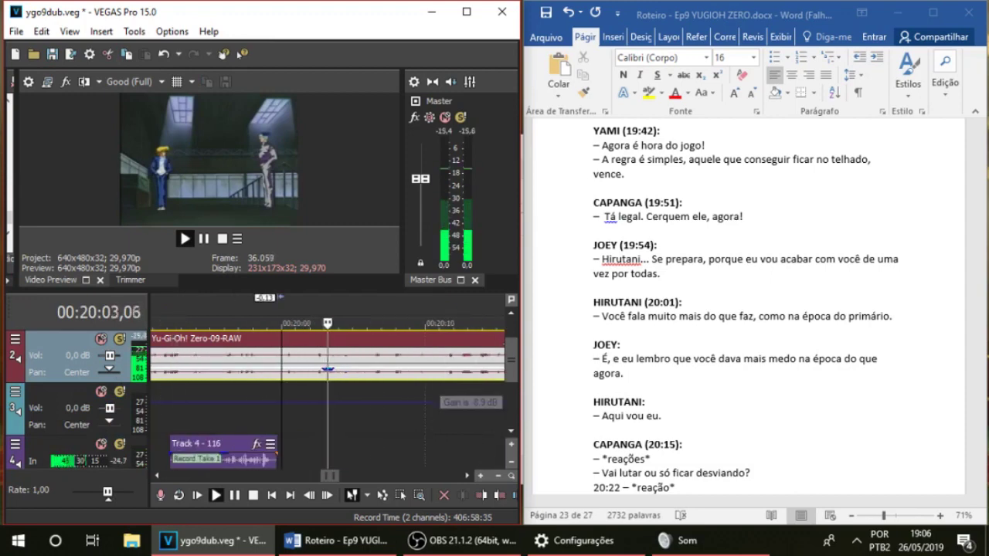
{"action": "left_click", "coordinate": [339, 413]}
{"action": "scroll", "coordinate": [339, 413], "scroll_direction": "up", "scroll_amount": 1}
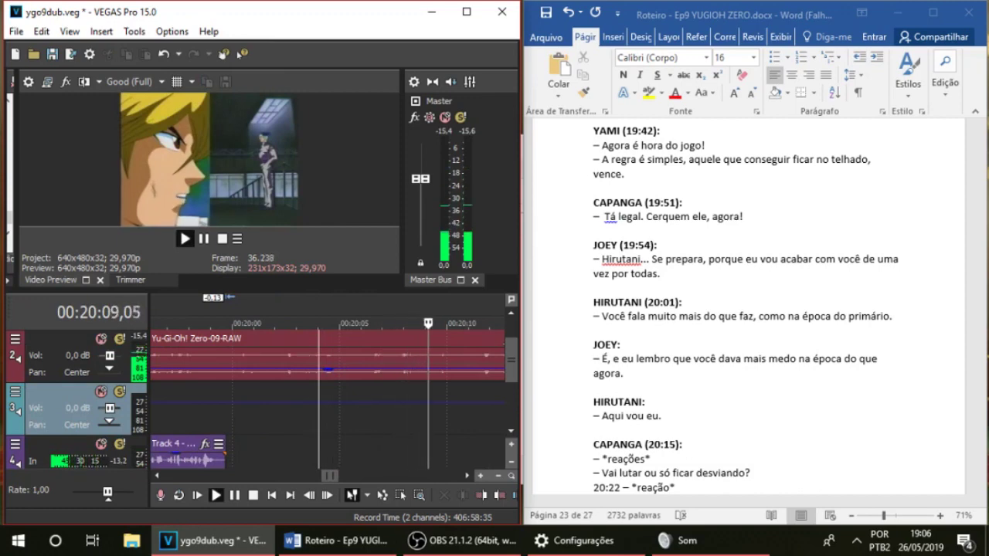
{"action": "key", "text": "space"}
In the Word script, insert "muito" before "mais medo" in Joey's reply to Hirutani
{"action": "key", "text": "alt+Tab"}
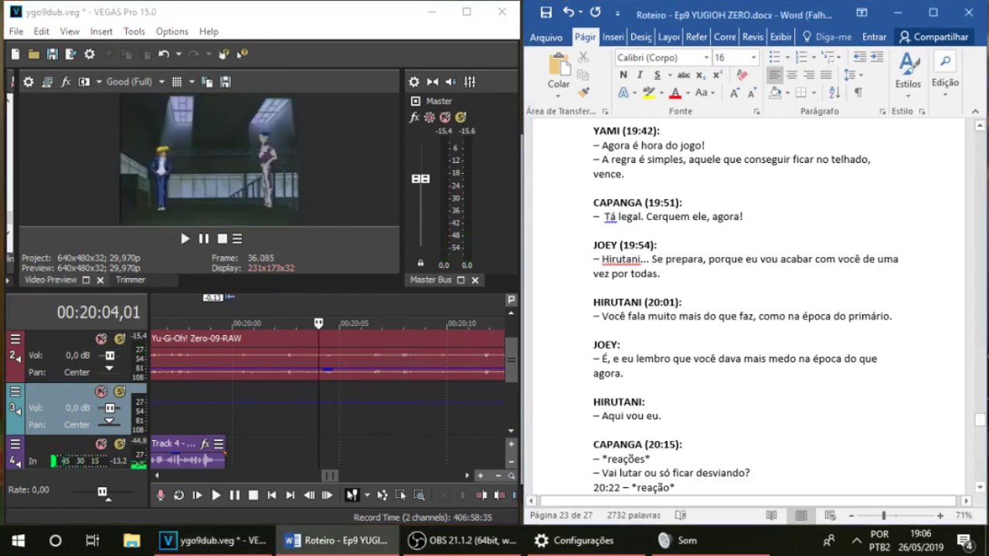
{"action": "type", "text": "muito m"}
{"action": "key", "text": "alt+Tab"}
In VEGAS Pro, listen to Joey's original reply to find its cue and timing around 00:20:04,13
{"action": "key", "text": "space"}
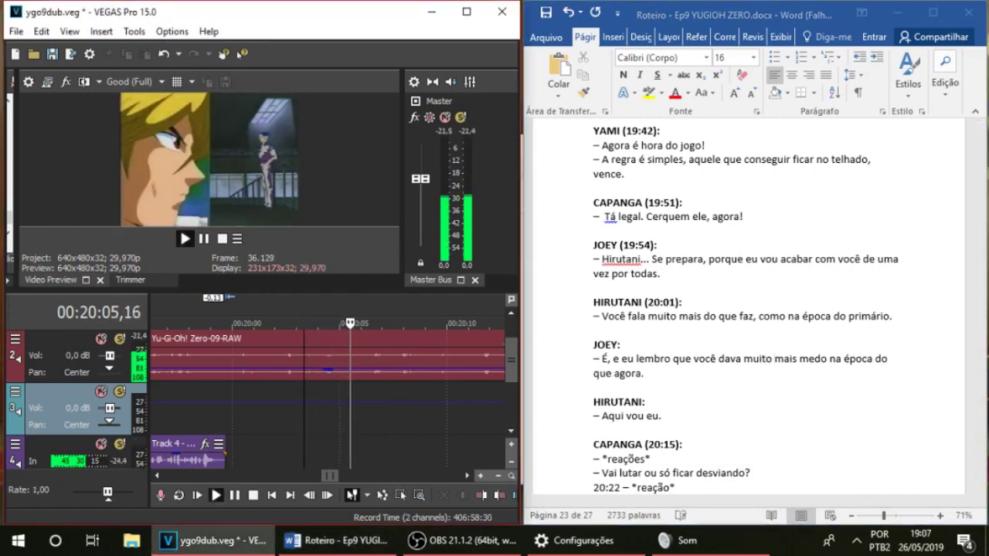
{"action": "key", "text": "space"}
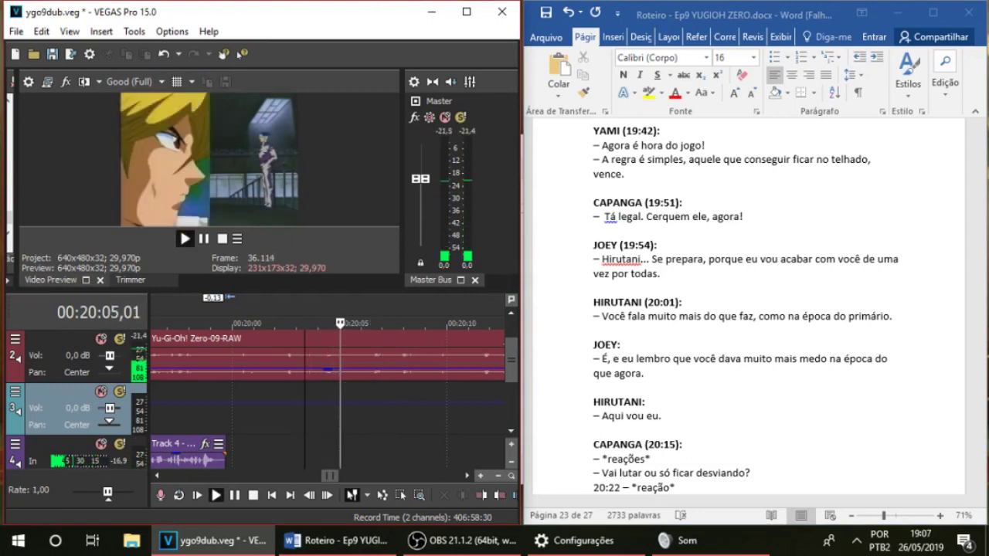
{"action": "left_click", "coordinate": [328, 324]}
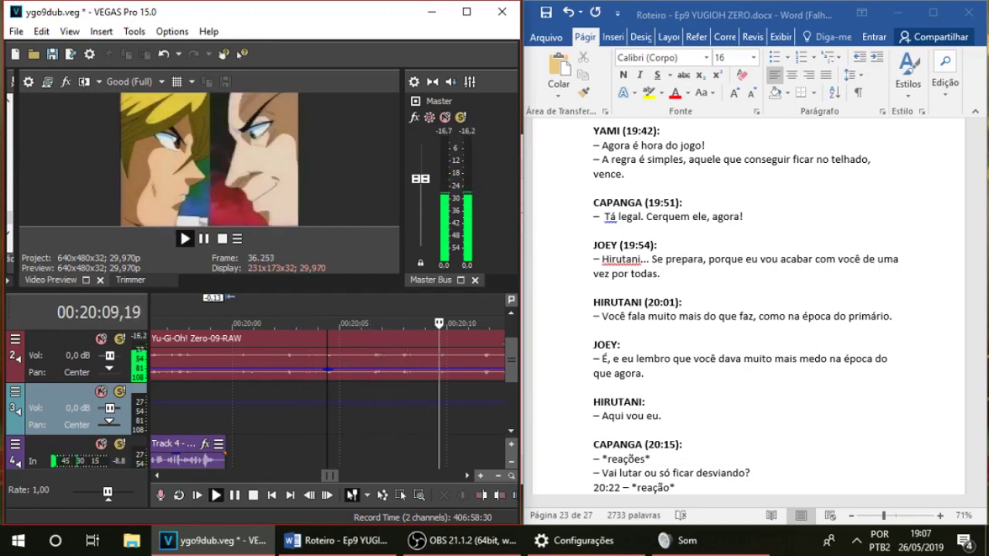
{"action": "key", "text": "space"}
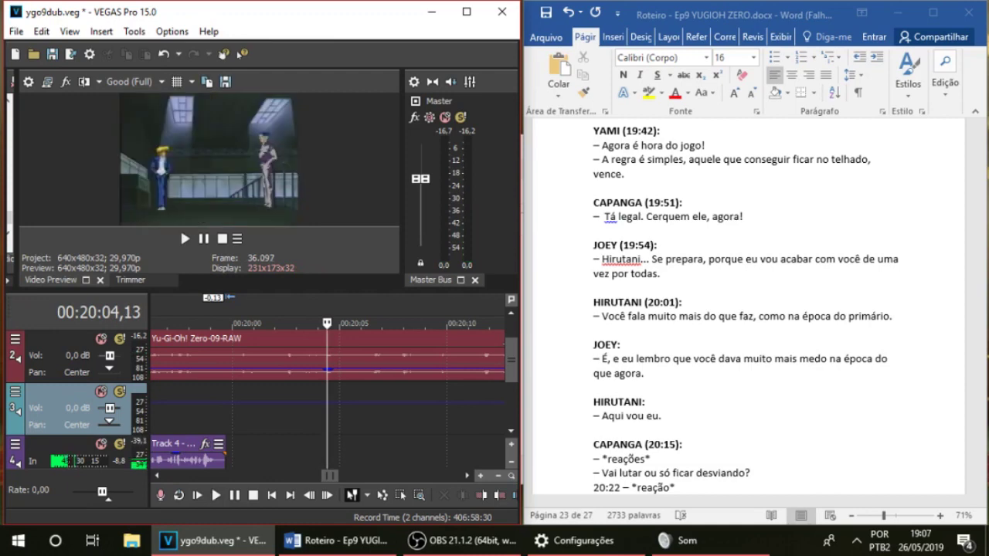
Record a first take of Joey's reply on track 4 from 00:20:04,13 and discard it
{"action": "key", "text": "ctrl+r"}
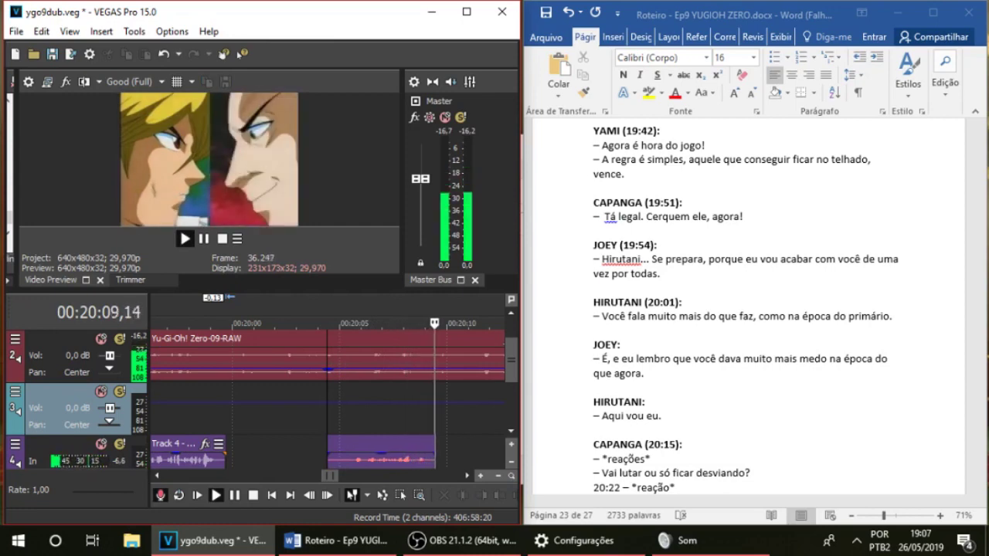
{"action": "key", "text": "space"}
{"action": "key", "text": "Delete"}
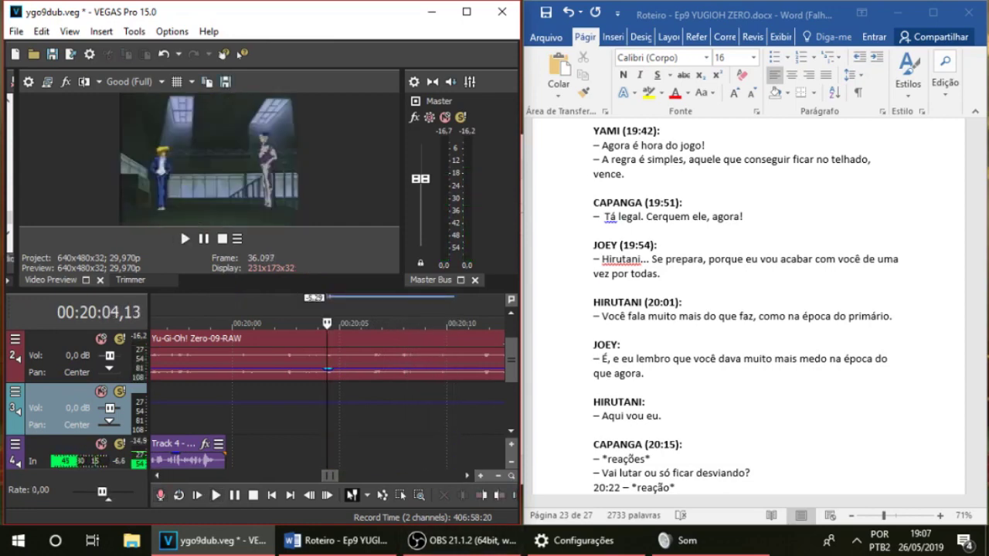
Lower the original audio's gain, record another take of Joey's reply from 00:20:04,13, play it back and undo the recording
{"action": "left_click_drag", "start_coordinate": [398, 369], "coordinate": [399, 374]}
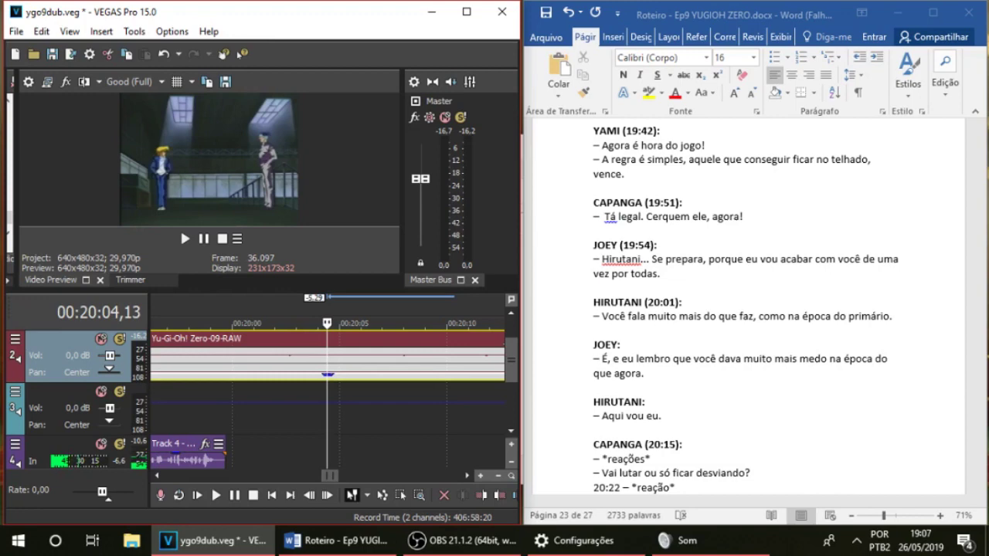
{"action": "key", "text": "ctrl+r"}
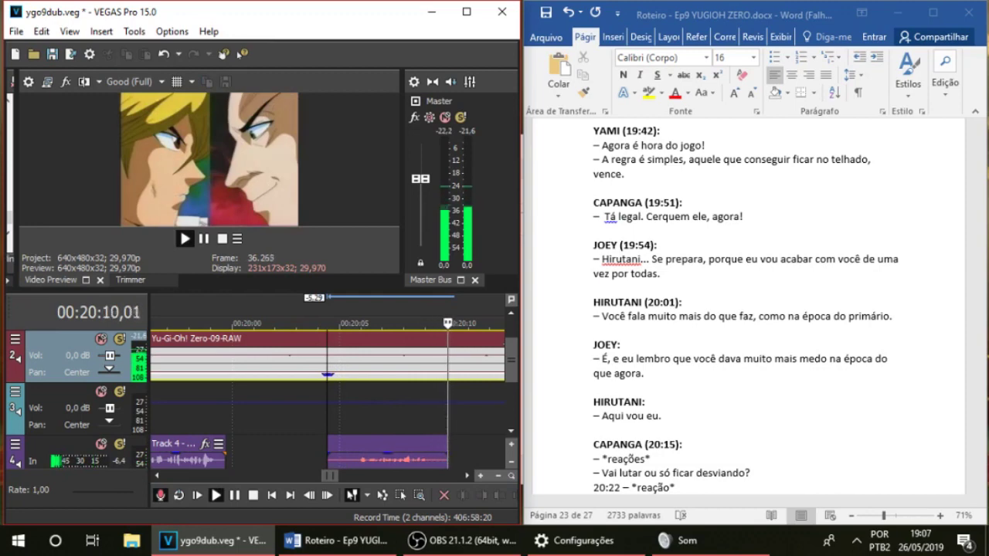
{"action": "key", "text": "space"}
{"action": "left_click", "coordinate": [268, 409]}
{"action": "key", "text": "space"}
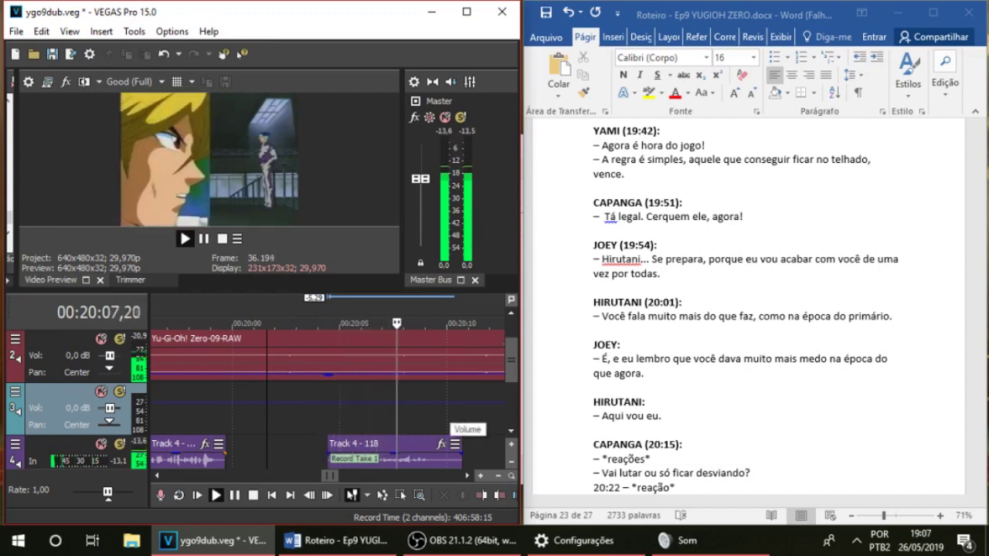
{"action": "key", "text": "space"}
{"action": "key", "text": "ctrl+z"}
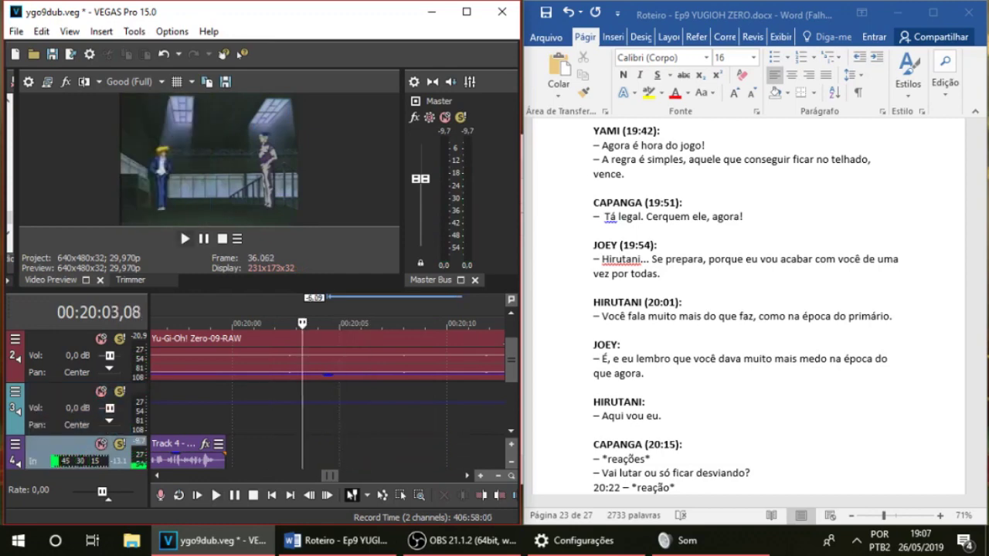
Record two takes of Joey's reply on track 4 from 00:20:03,08, playing back the second and deleting both
{"action": "key", "text": "ctrl+r"}
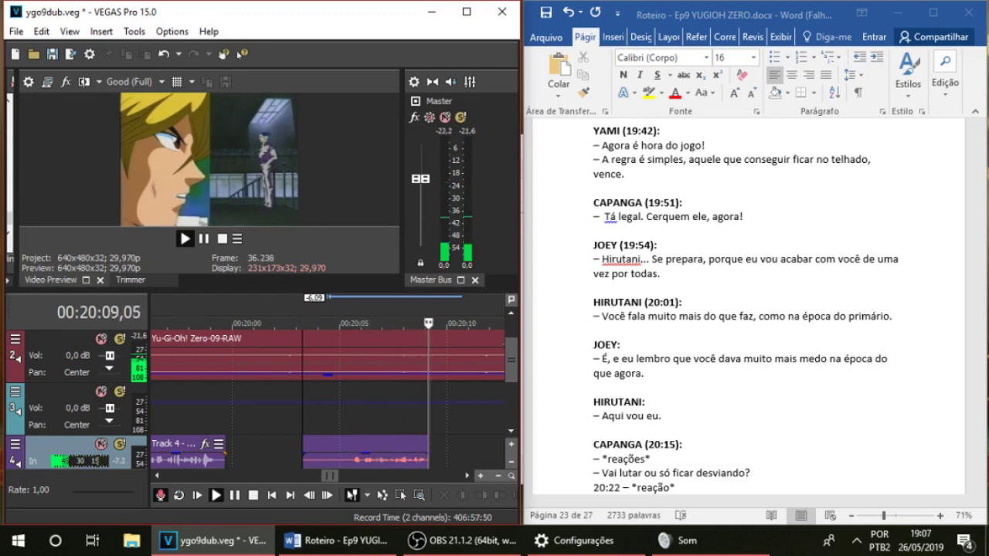
{"action": "key", "text": "space"}
{"action": "key", "text": "Delete"}
{"action": "key", "text": "ctrl+r"}
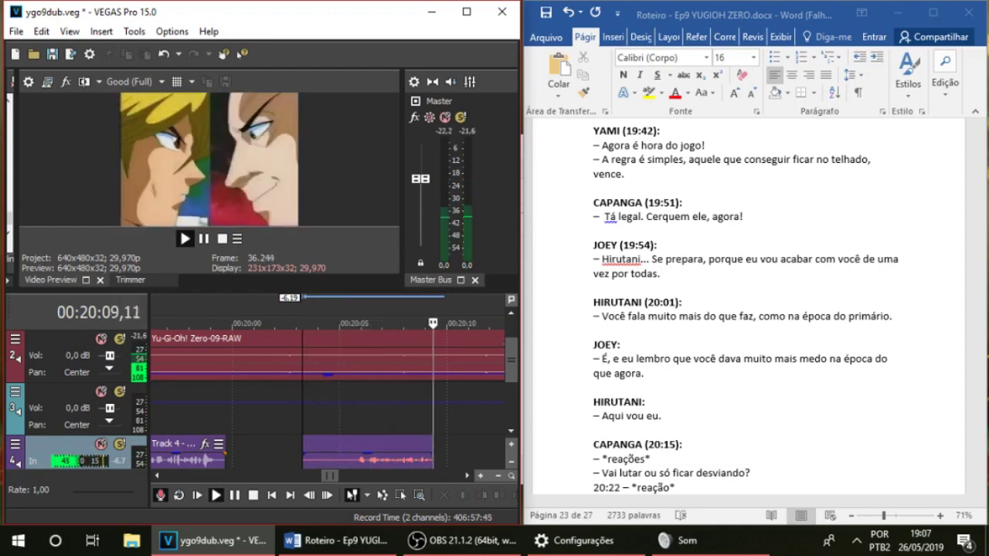
{"action": "key", "text": "space"}
{"action": "left_click", "coordinate": [346, 413]}
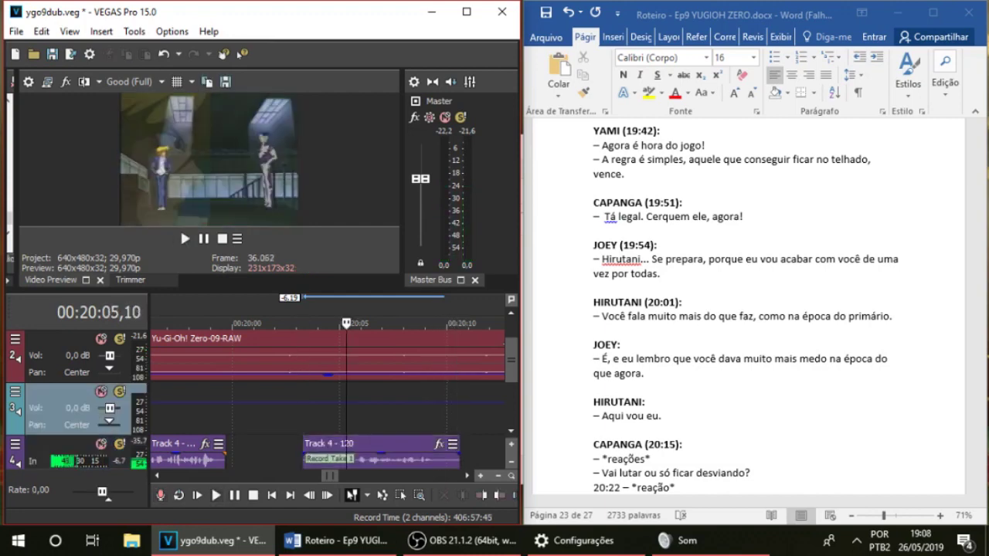
{"action": "key", "text": "space"}
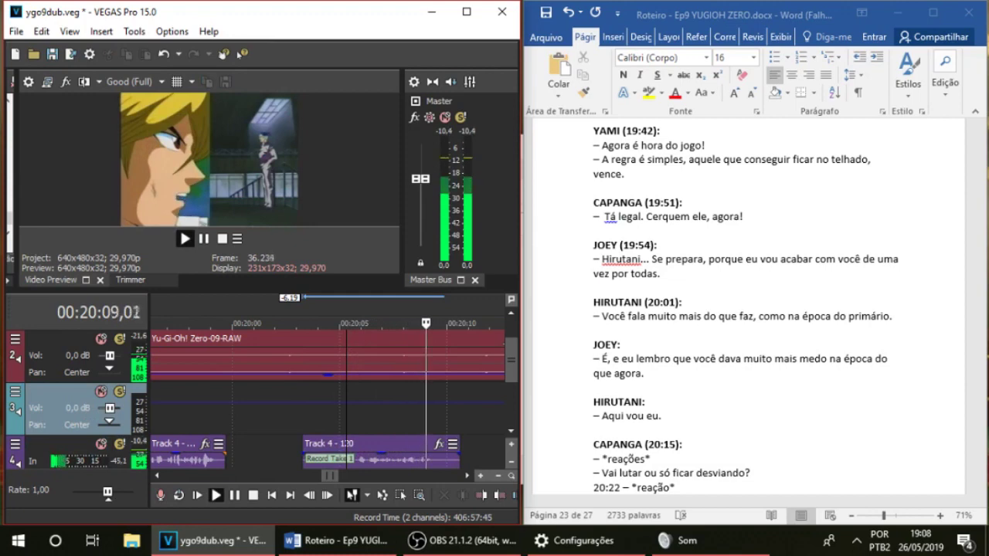
{"action": "key", "text": "space"}
{"action": "double_click", "coordinate": [317, 450]}
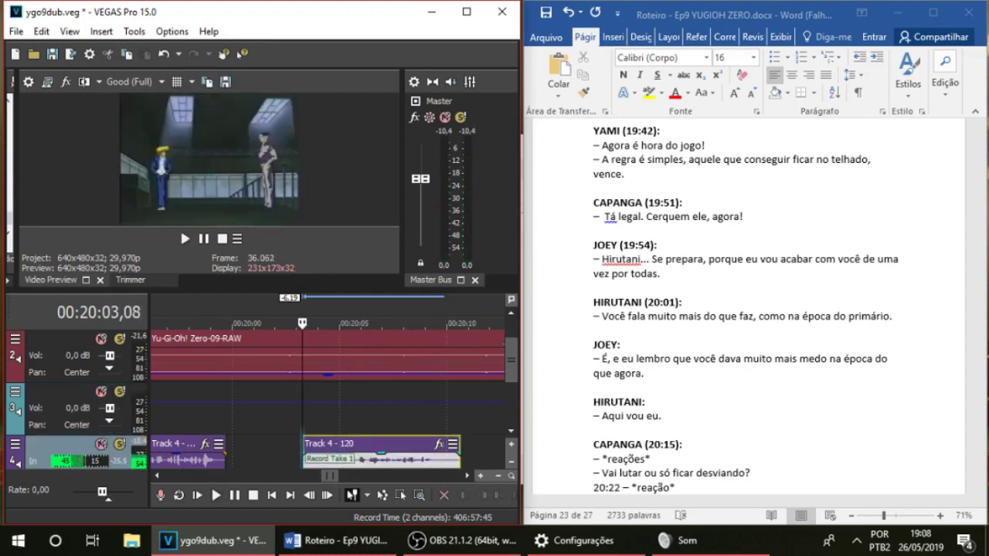
{"action": "key", "text": "Delete"}
Record a new take of Joey's reply from 00:20:03,08, mute the original audio and play the take back
{"action": "key", "text": "ctrl+r"}
{"action": "key", "text": "ctrl+r"}
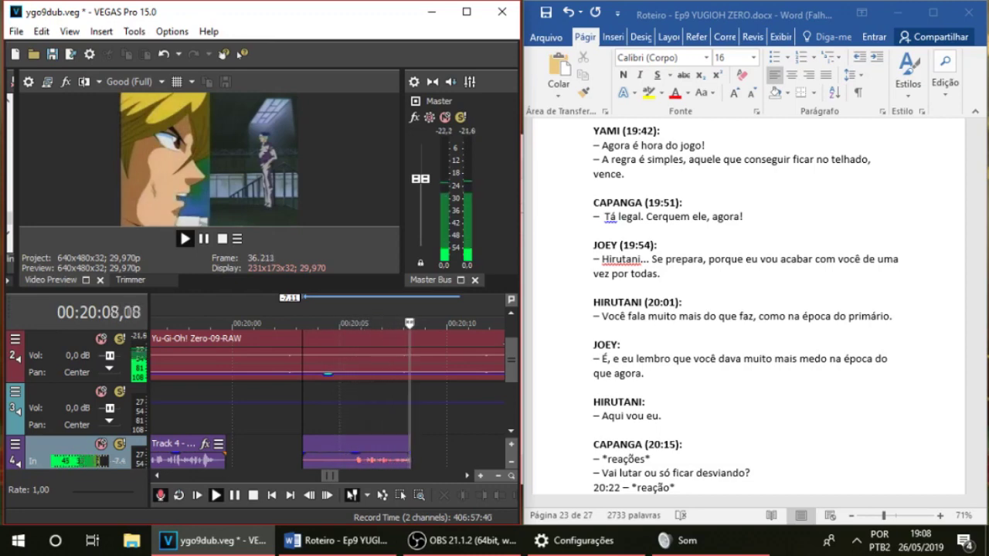
{"action": "key", "text": "space"}
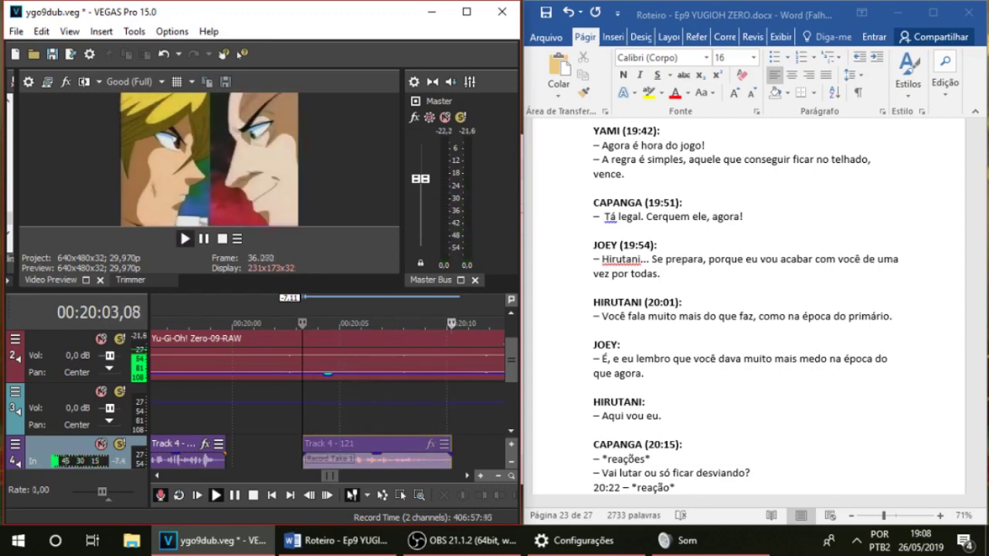
{"action": "left_click", "coordinate": [101, 339]}
{"action": "key", "text": "space"}
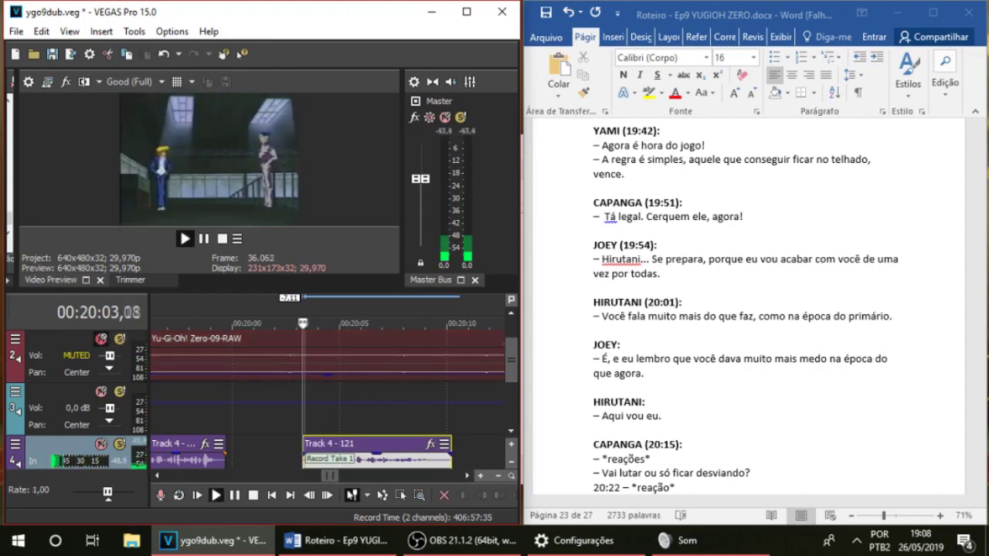
{"action": "left_click", "coordinate": [341, 411]}
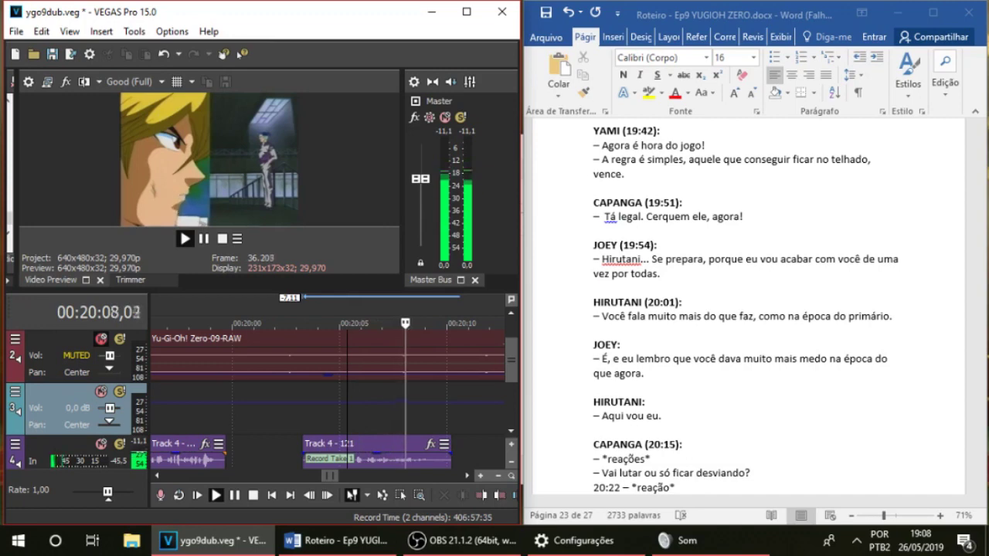
Trim the start of Joey's reply take on track 4 to about 00:20:05, unmute the original audio and play it back
{"action": "key", "text": "space"}
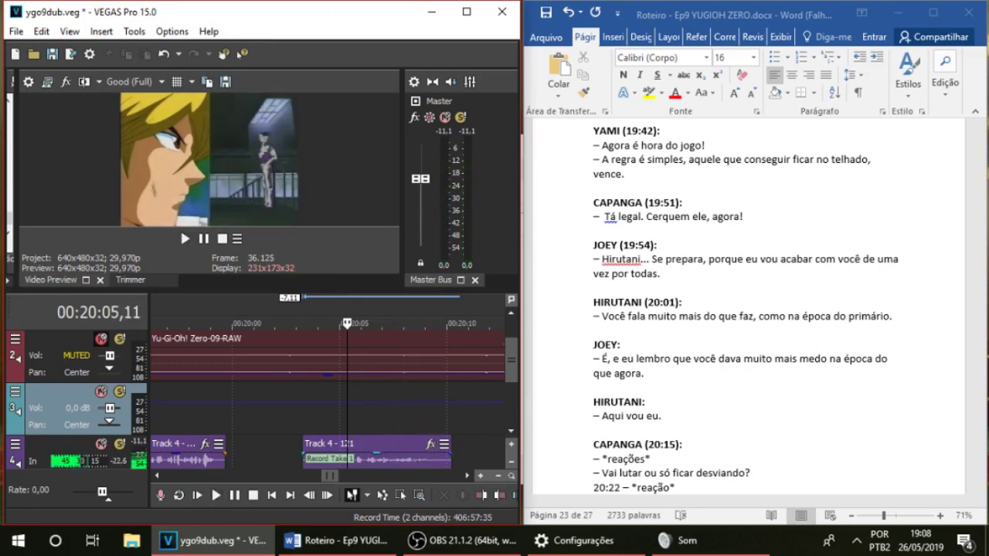
{"action": "left_click_drag", "start_coordinate": [303, 454], "coordinate": [340, 454]}
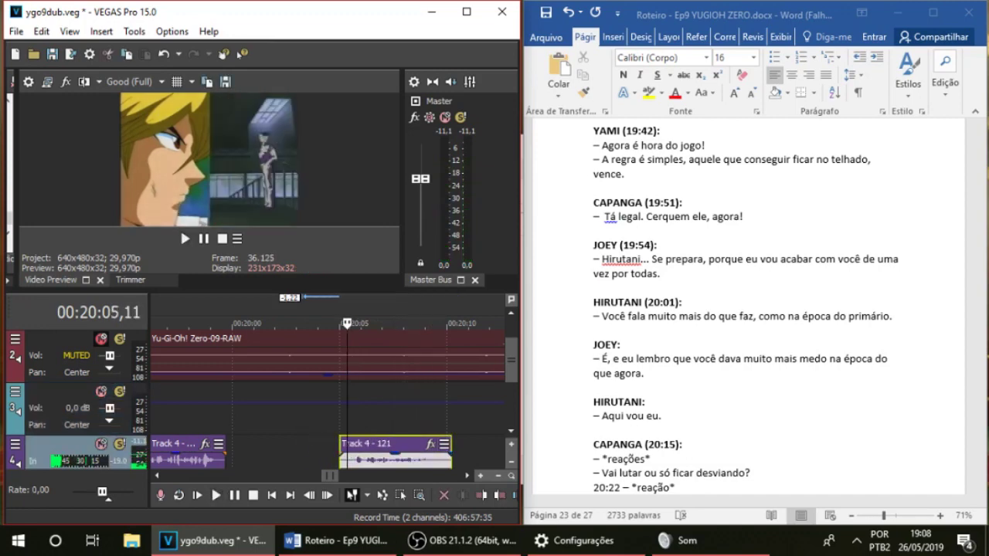
{"action": "left_click", "coordinate": [377, 413]}
{"action": "key", "text": "space"}
{"action": "key", "text": "space"}
{"action": "key", "text": "space"}
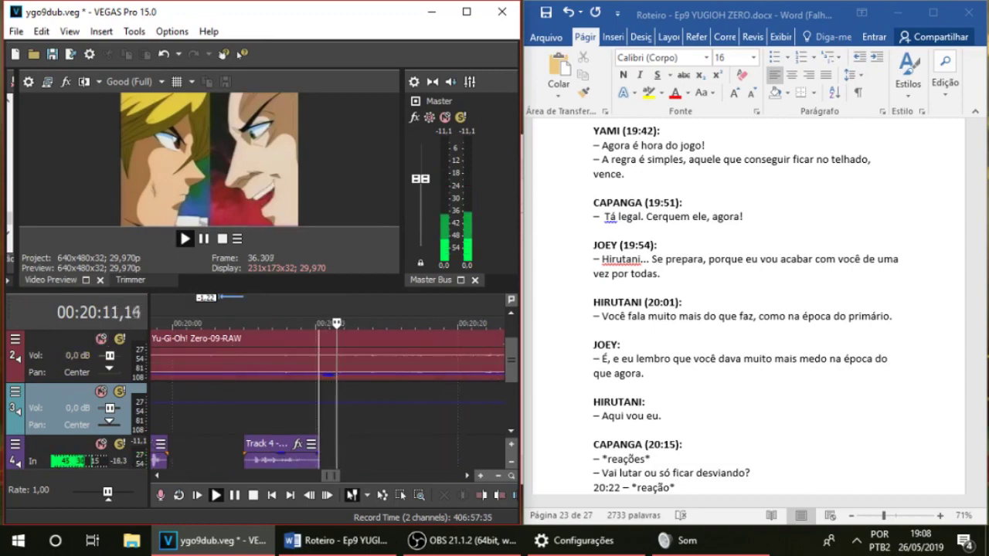
Review the script from 20:15 onward and play the original scene up to about 00:20:28 to find Joey's next reaction
{"action": "scroll", "coordinate": [750, 309], "scroll_direction": "down", "scroll_amount": 5}
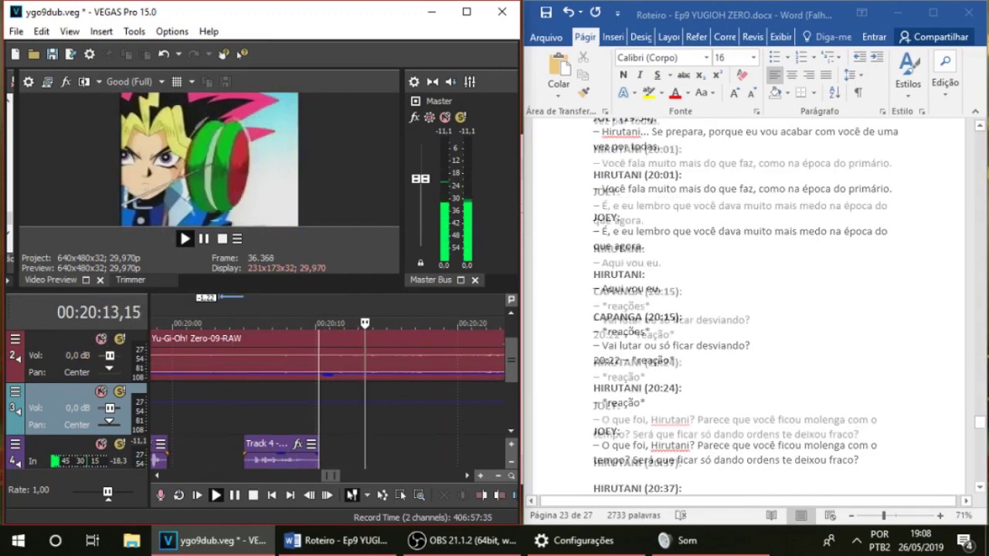
{"action": "scroll", "coordinate": [749, 309], "scroll_direction": "down", "scroll_amount": 1}
{"action": "left_click", "coordinate": [441, 417]}
{"action": "key", "text": "space"}
{"action": "scroll", "coordinate": [330, 409], "scroll_direction": "down", "scroll_amount": 1}
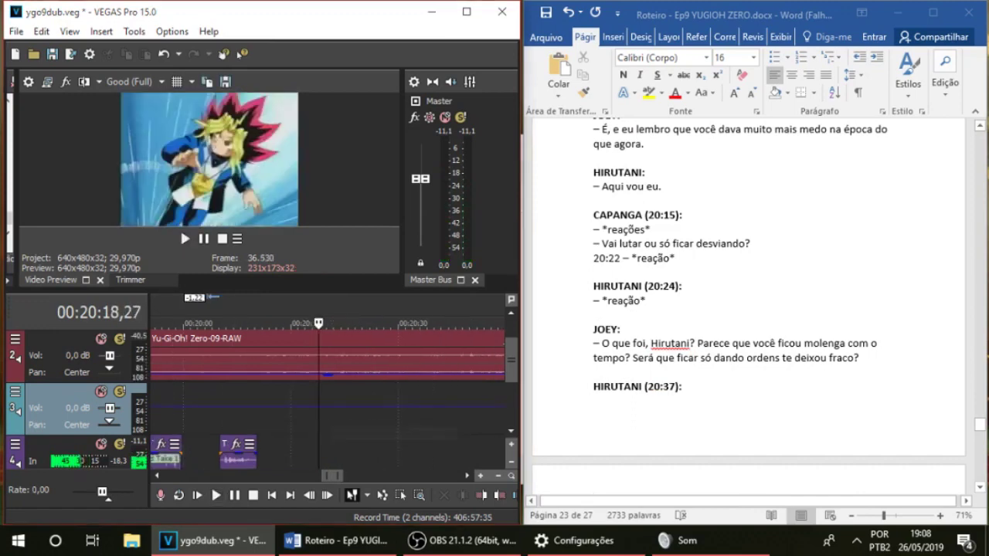
{"action": "left_click", "coordinate": [357, 453]}
{"action": "scroll", "coordinate": [357, 453], "scroll_direction": "down", "scroll_amount": 1}
{"action": "scroll", "coordinate": [357, 453], "scroll_direction": "up", "scroll_amount": 2}
{"action": "key", "text": "Left"}
{"action": "key", "text": "Left"}
{"action": "key", "text": "Left"}
{"action": "key", "text": "Left"}
{"action": "key", "text": "Left"}
{"action": "key", "text": "Left"}
{"action": "key", "text": "Left"}
{"action": "key", "text": "Left"}
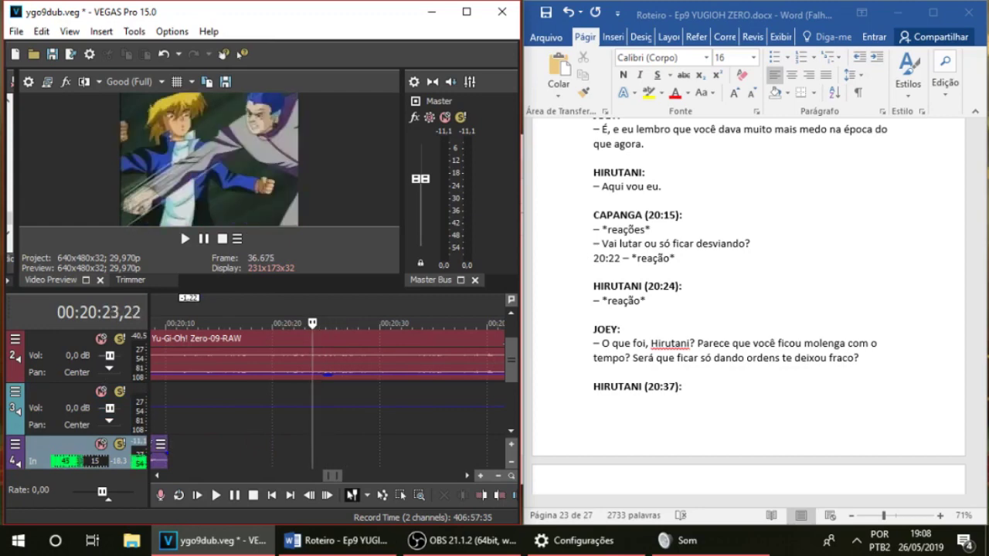
{"action": "key", "text": "space"}
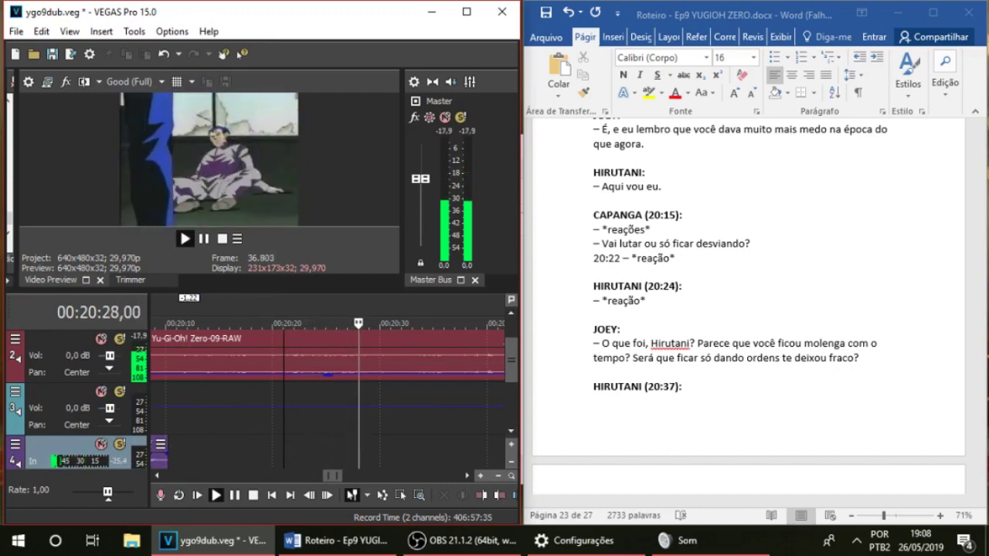
{"action": "key", "text": "space"}
{"action": "key", "text": "space"}
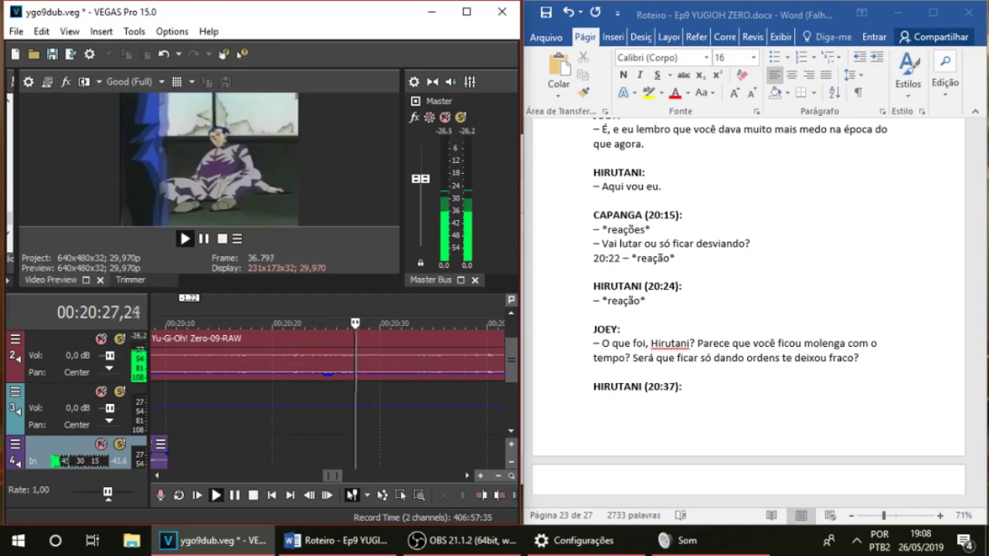
Replay the original from 00:20:23,08 to check the timing of Joey's reaction as he punches Hirutani
{"action": "scroll", "coordinate": [327, 407], "scroll_direction": "up", "scroll_amount": 2}
{"action": "left_click_drag", "start_coordinate": [316, 408], "coordinate": [250, 408]}
{"action": "key", "text": "space"}
{"action": "key", "text": "space"}
{"action": "scroll", "coordinate": [249, 407], "scroll_direction": "up", "scroll_amount": 2}
{"action": "key", "text": "space"}
{"action": "left_click", "coordinate": [255, 408]}
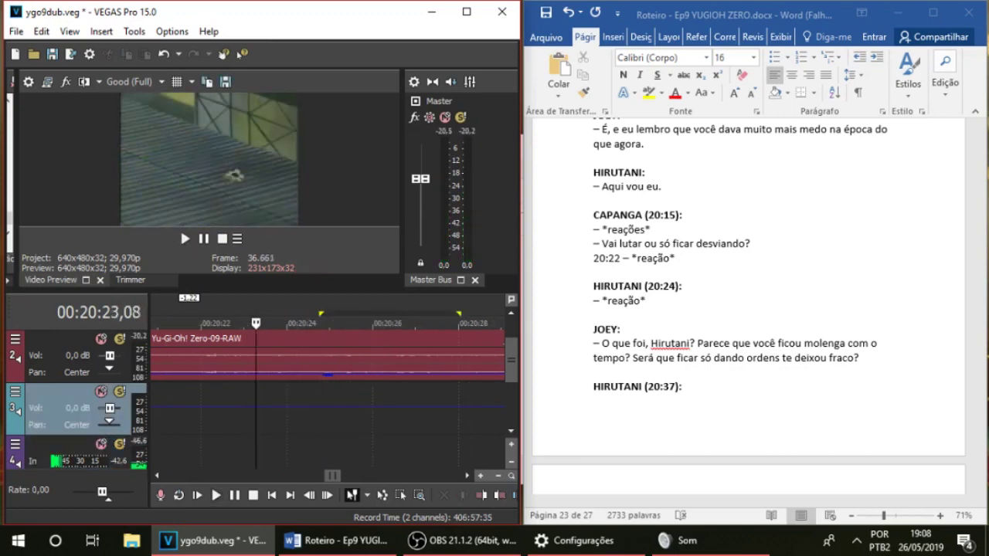
{"action": "scroll", "coordinate": [255, 408], "scroll_direction": "down", "scroll_amount": 1}
{"action": "key", "text": "space"}
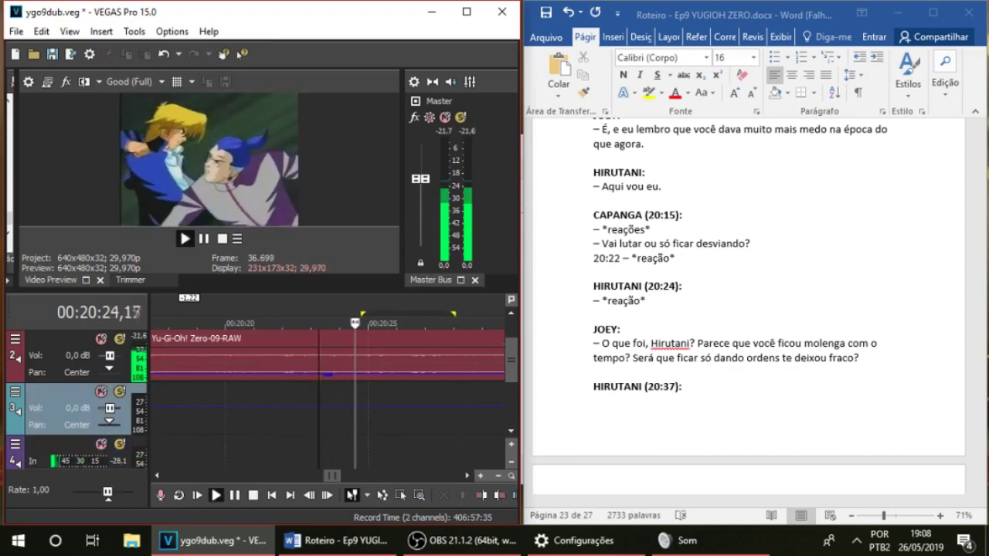
{"action": "key", "text": "space"}
{"action": "key", "text": "space"}
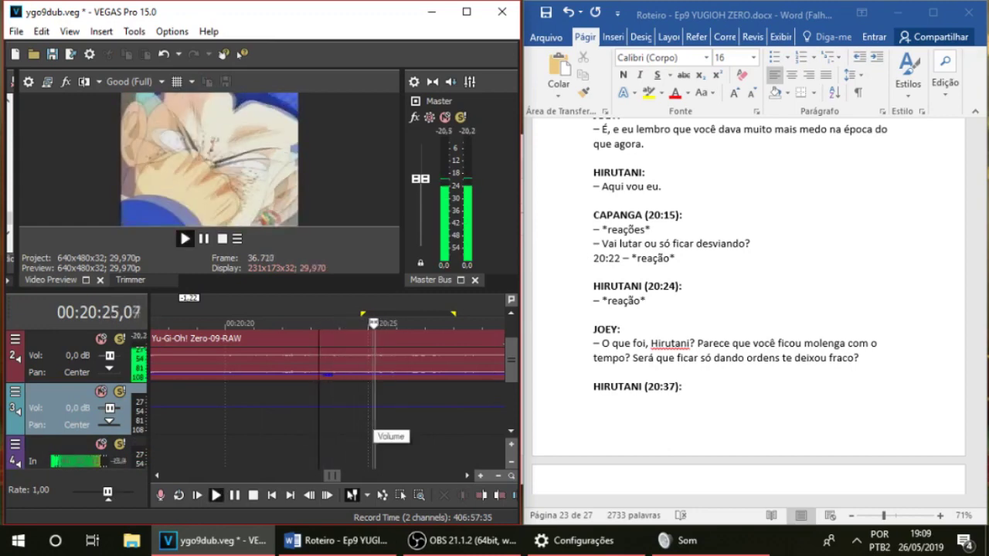
{"action": "key", "text": "space"}
Record Joey's punch reaction on track 4 from 00:20:23,08 and play the take back
{"action": "left_click", "coordinate": [328, 376]}
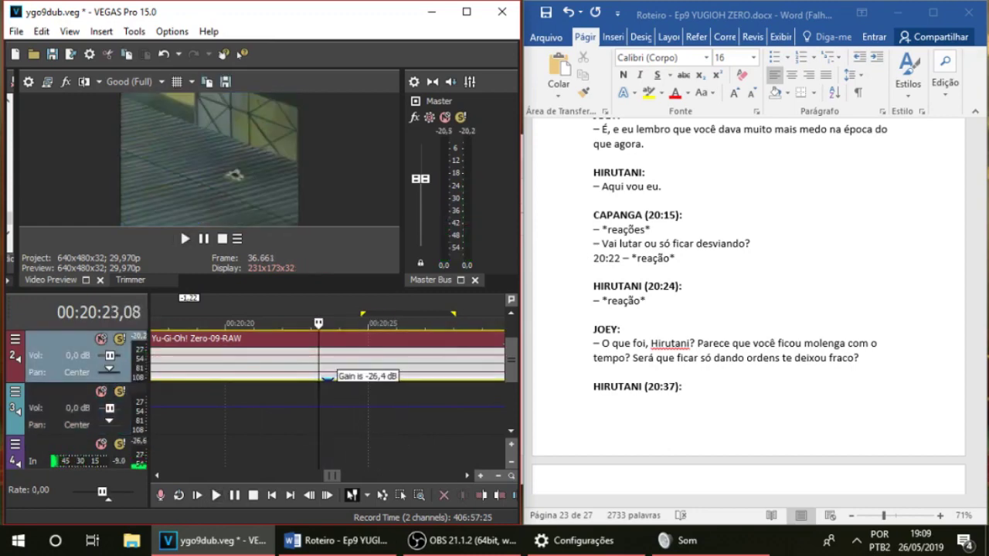
{"action": "key", "text": "ctrl+r"}
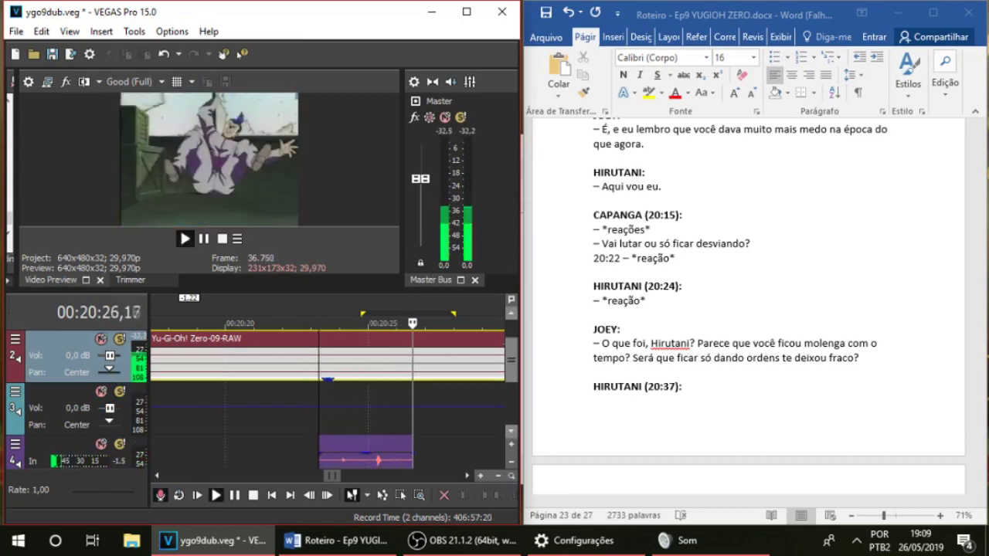
{"action": "key", "text": "space"}
{"action": "key", "text": "space"}
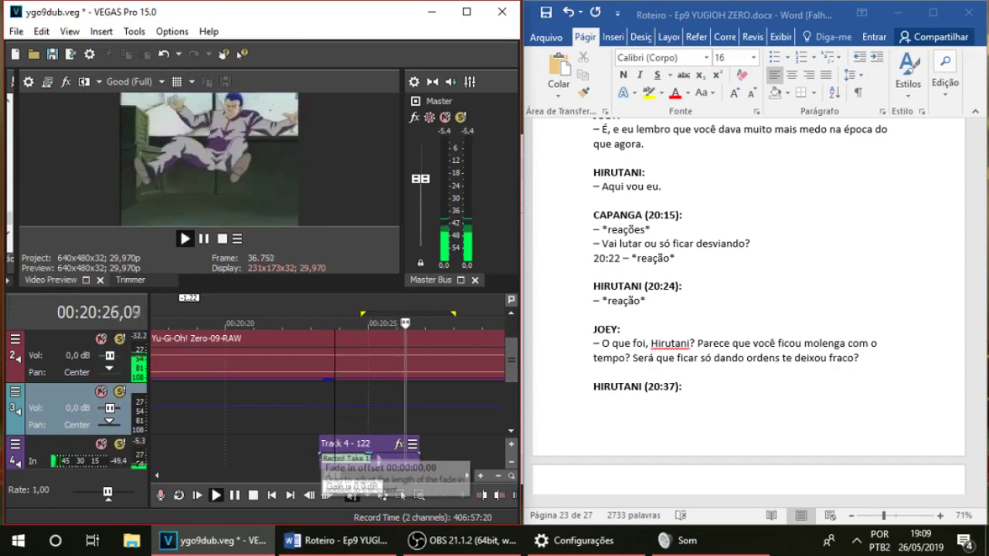
{"action": "key", "text": "space"}
Move Joey's reaction take 11 frames earlier, trim its start to 00:20:23,14 and shorten its end by 18 frames
{"action": "left_click_drag", "start_coordinate": [321, 453], "coordinate": [366, 459]}
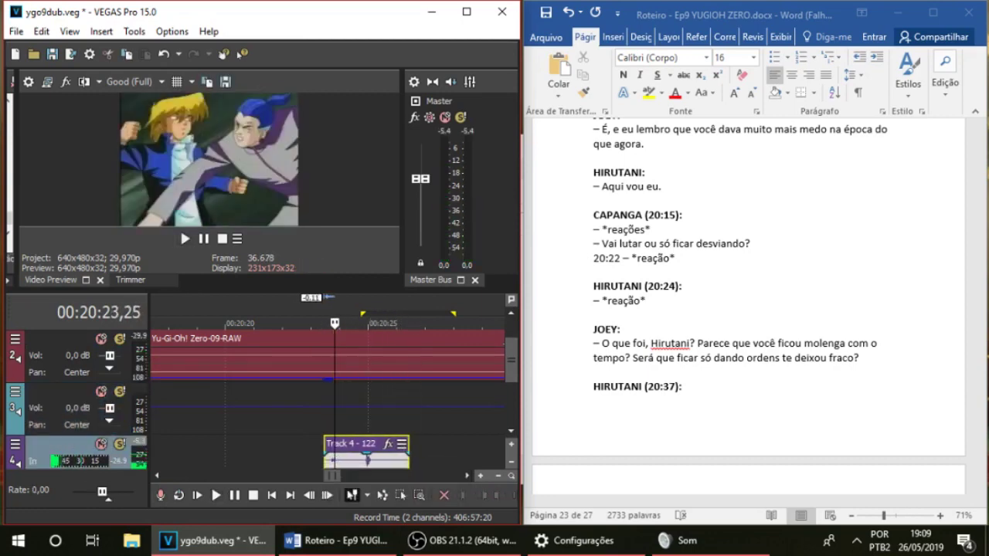
{"action": "key", "text": "space"}
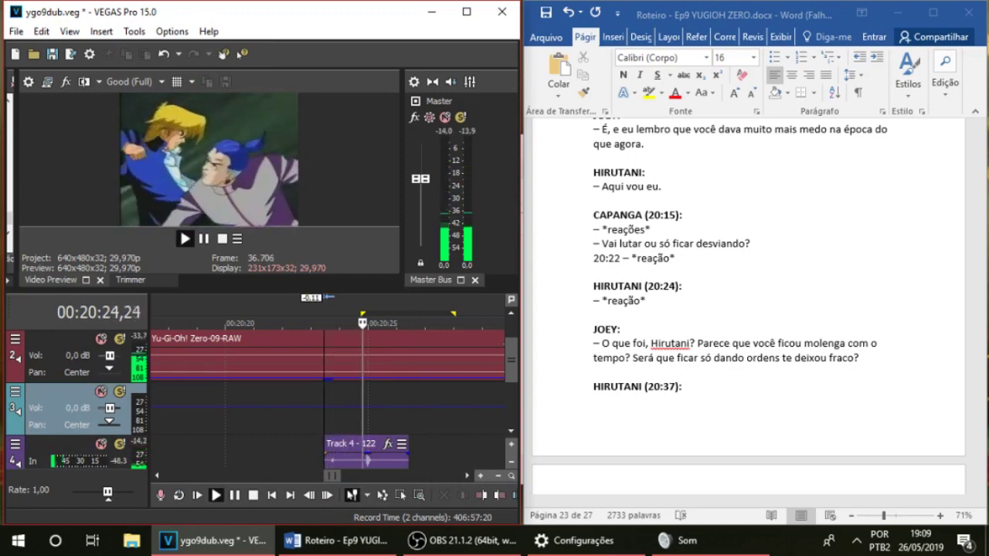
{"action": "key", "text": "space"}
{"action": "left_click_drag", "start_coordinate": [407, 456], "coordinate": [392, 456]}
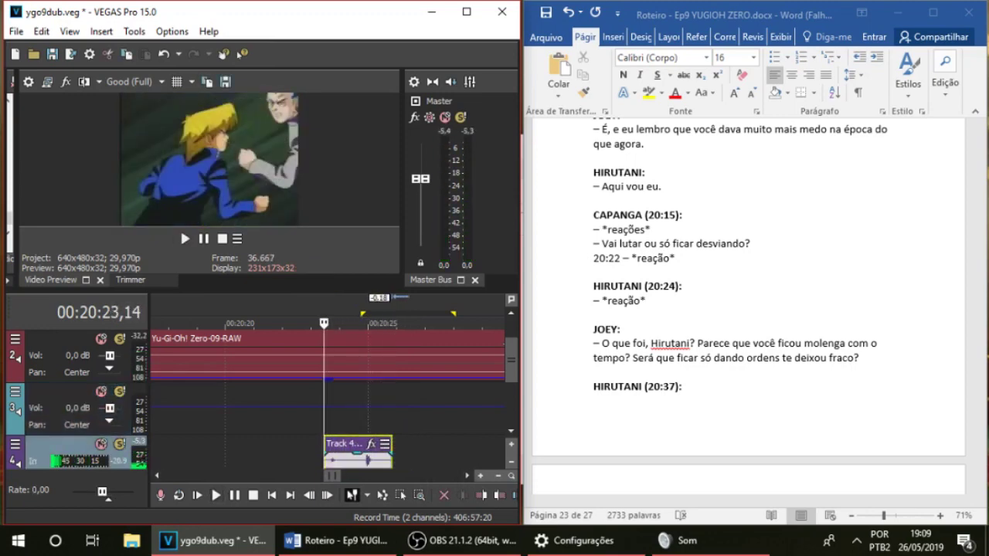
Play the original scene from 00:20:27,22 onward to check the timing of Joey's line to the fallen Hirutani
{"action": "left_click", "coordinate": [408, 363]}
{"action": "left_click", "coordinate": [383, 363]}
{"action": "key", "text": "space"}
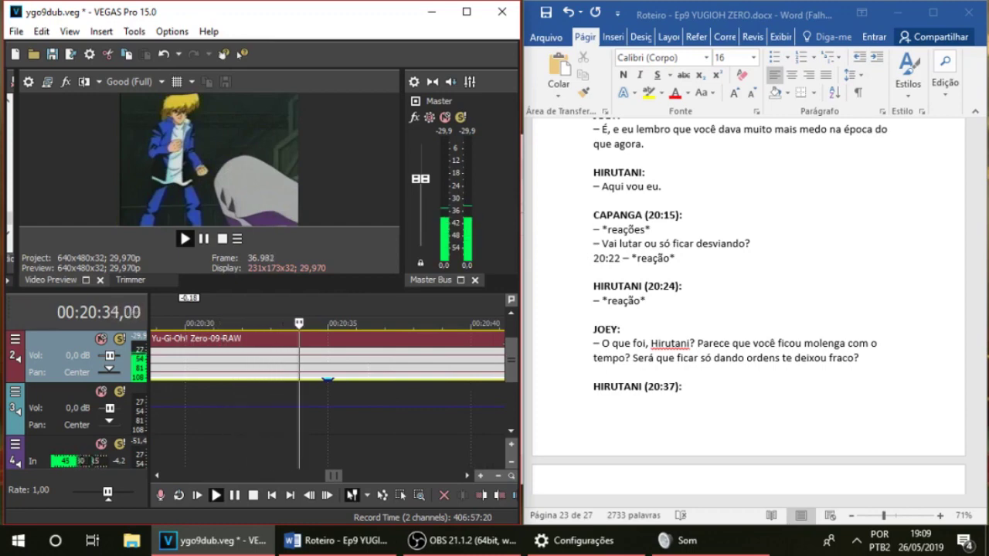
{"action": "key", "text": "space"}
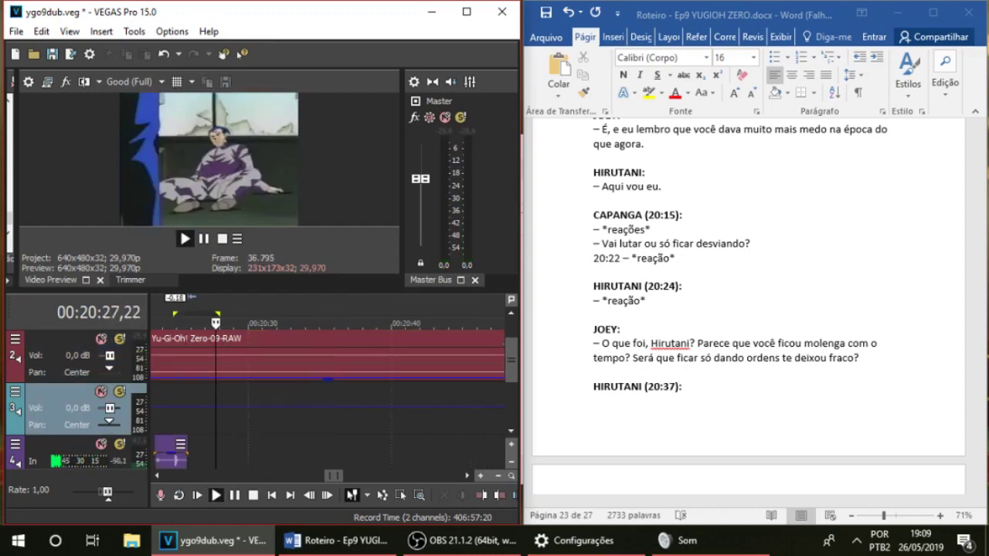
{"action": "key", "text": "space"}
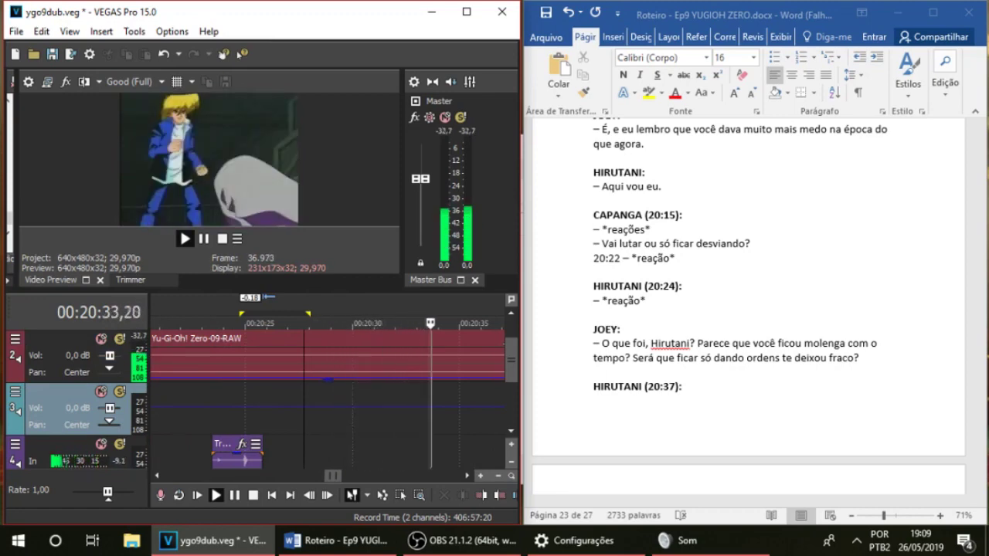
In the Word script, insert "até" after "Parece" in Joey's line to Hirutani
{"action": "key", "text": "space"}
{"action": "left_click", "coordinate": [774, 129]}
{"action": "type", "text": "ate"}
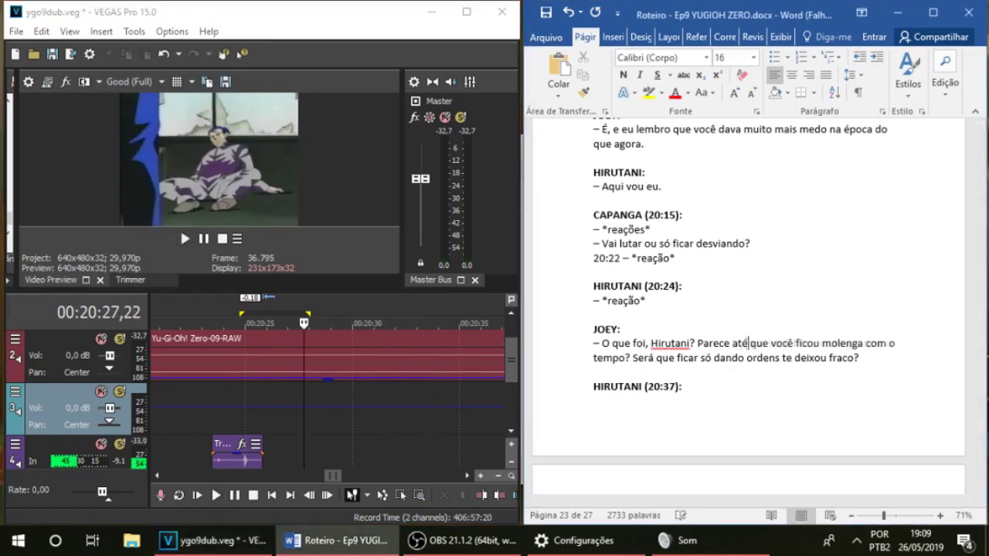
Switch back to VEGAS Pro and replay the original from about 00:20:28 to rehearse Joey's adapted line
{"action": "key", "text": "alt+Tab"}
{"action": "key", "text": "space"}
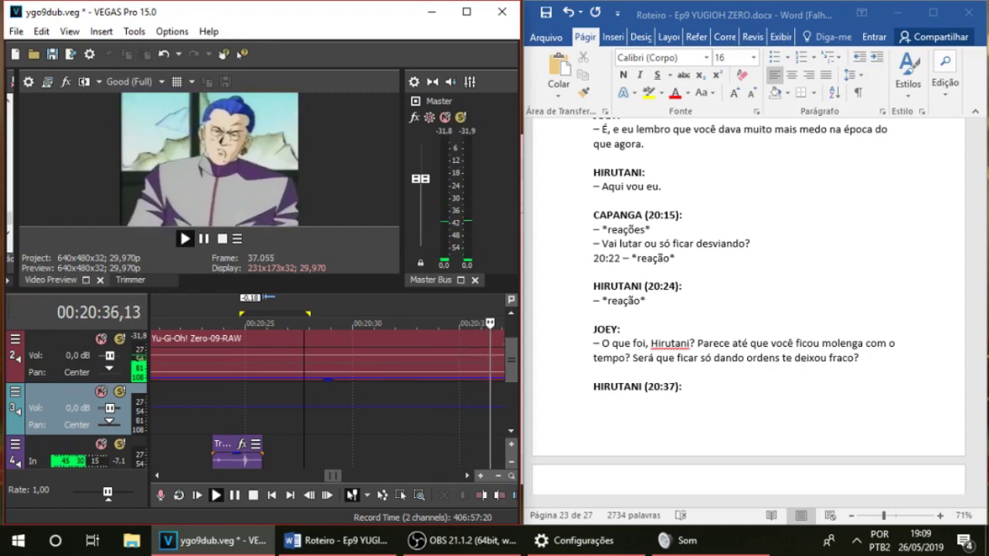
{"action": "key", "text": "space"}
{"action": "left_click", "coordinate": [749, 343]}
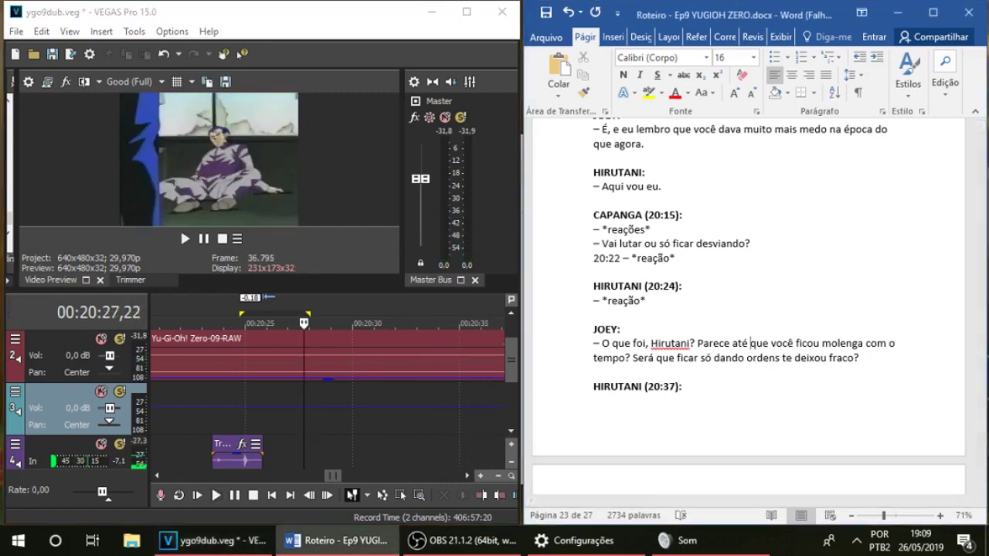
{"action": "key", "text": "alt+Tab"}
{"action": "key", "text": "space"}
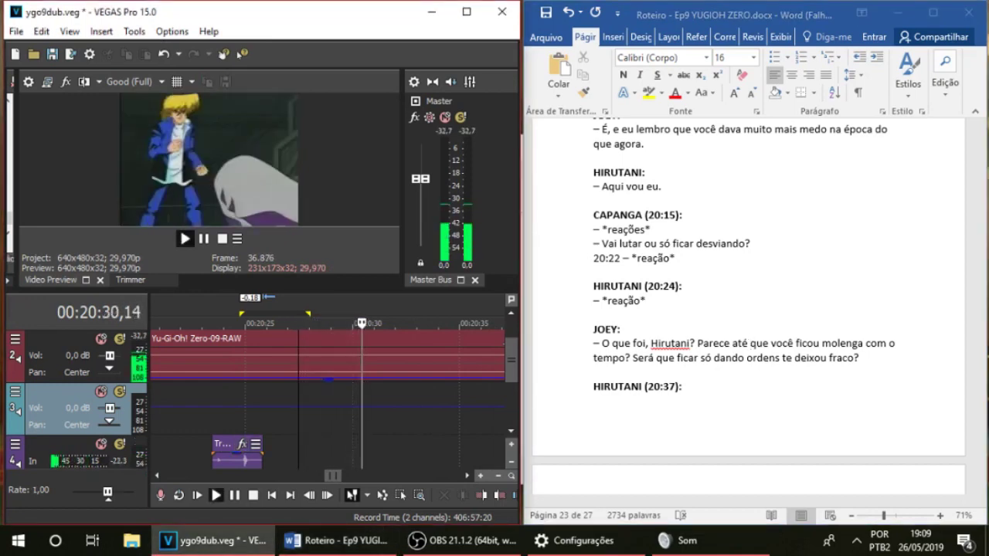
{"action": "key", "text": "space"}
{"action": "left_click", "coordinate": [313, 408]}
{"action": "key", "text": "space"}
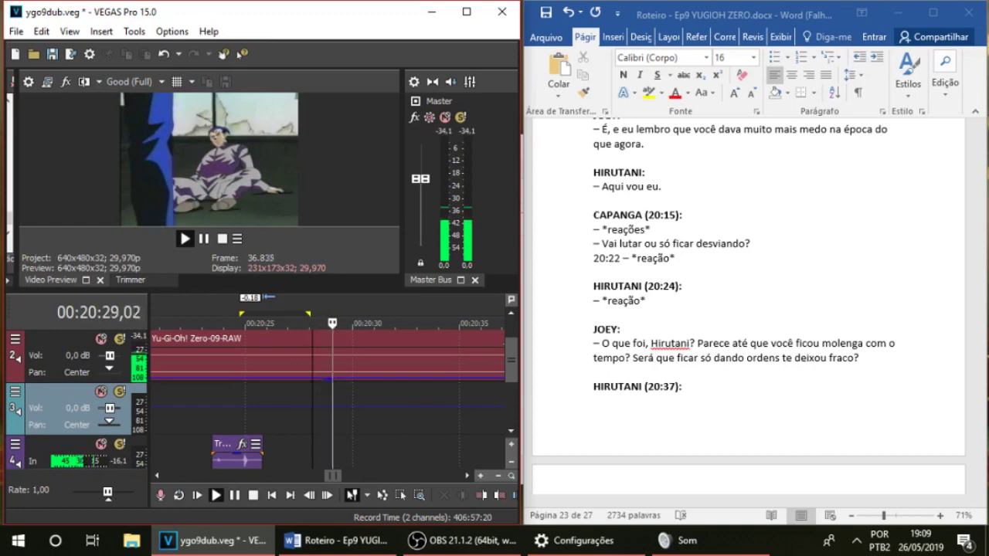
{"action": "key", "text": "space"}
{"action": "key", "text": "space"}
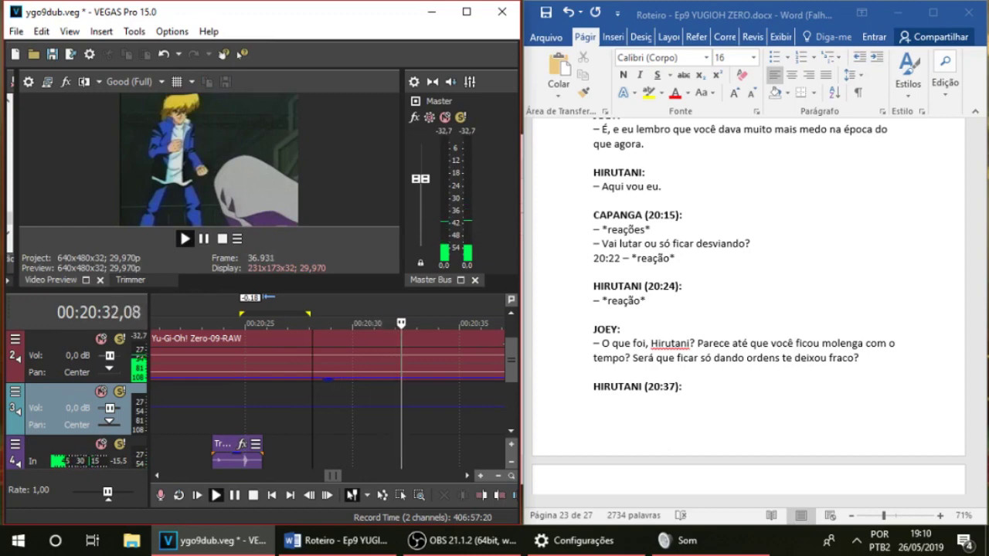
Insert "passar do" before "tempo" in Joey's script line and replay the original from about 00:20:28
{"action": "key", "text": "space"}
{"action": "left_click", "coordinate": [889, 343]}
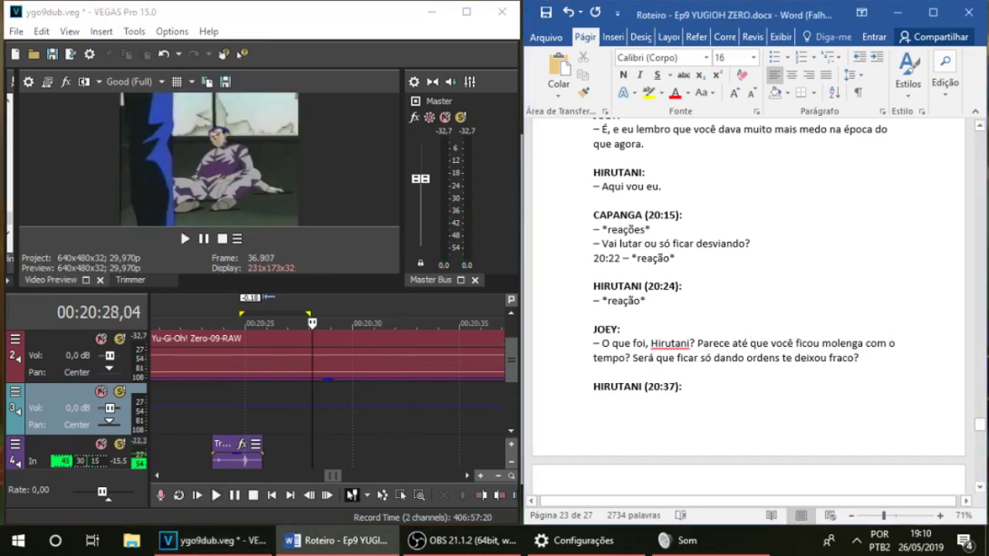
{"action": "key", "text": "Right"}
{"action": "type", "text": "passar dp"}
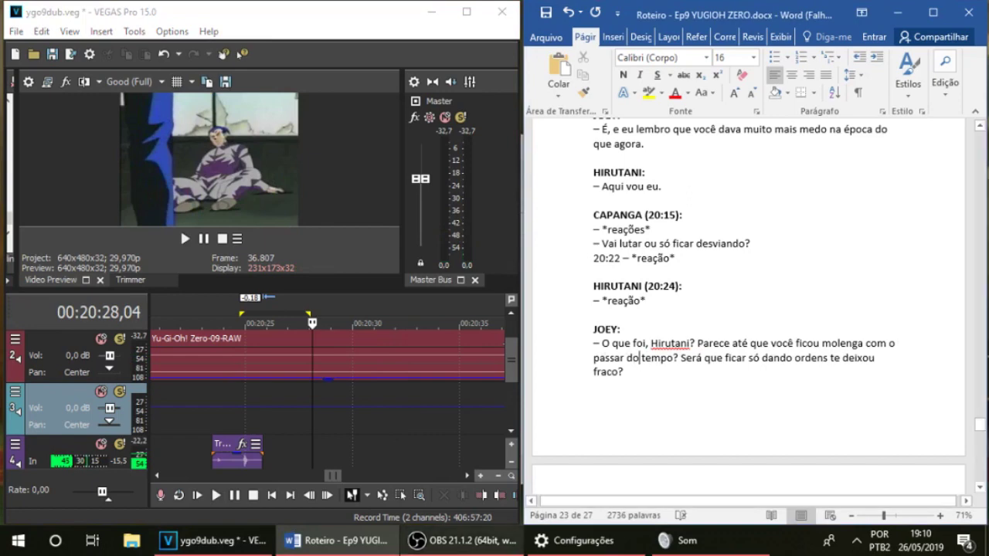
{"action": "left_click", "coordinate": [312, 417]}
{"action": "key", "text": "space"}
{"action": "left_click", "coordinate": [759, 357]}
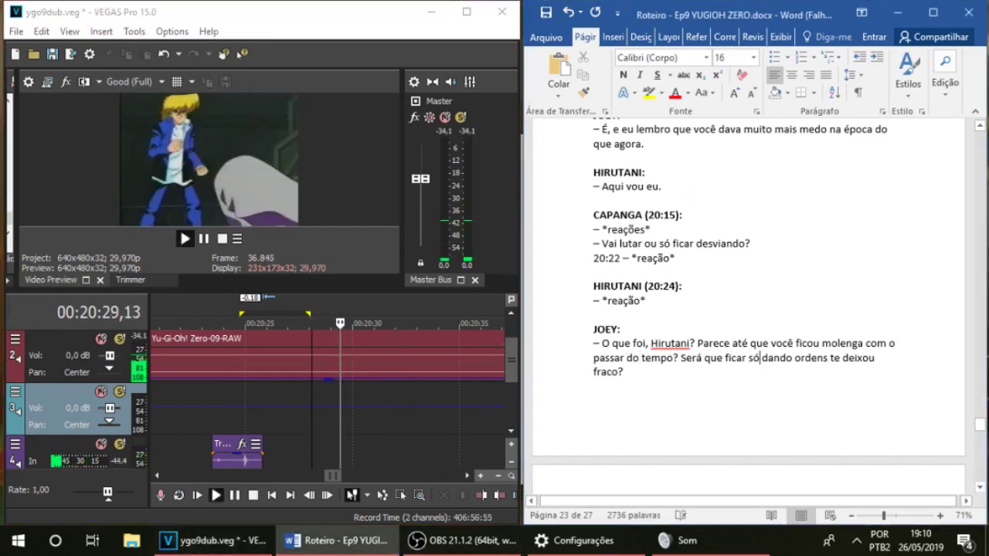
{"action": "type", "text": "sentado na"}
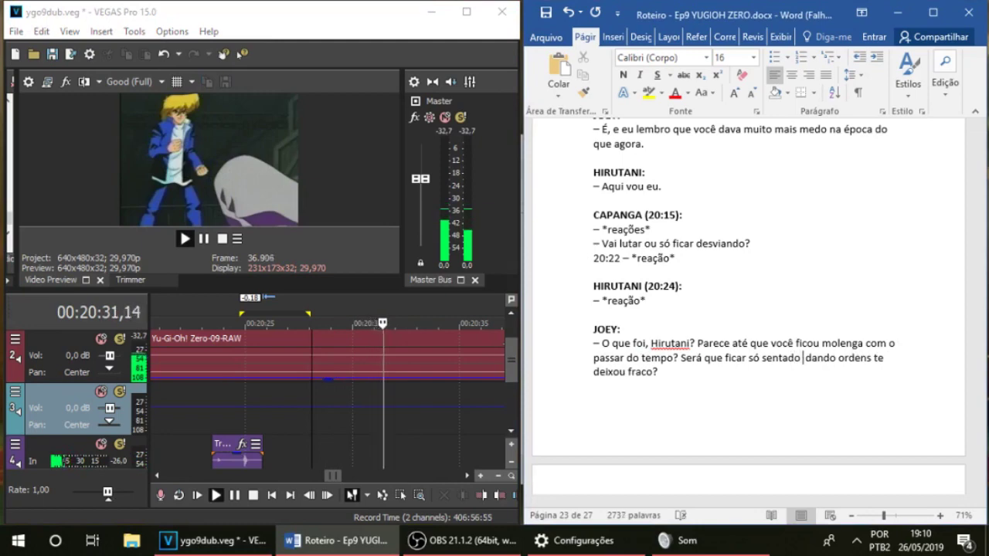
{"action": "key", "text": "BackSpace"}
{"action": "key", "text": "BackSpace"}
{"action": "key", "text": "BackSpace"}
{"action": "key", "text": "BackSpace"}
{"action": "key", "text": "BackSpace"}
{"action": "key", "text": "BackSpace"}
{"action": "key", "text": "BackSpace"}
{"action": "key", "text": "BackSpace"}
{"action": "key", "text": "BackSpace"}
{"action": "key", "text": "BackSpace"}
{"action": "key", "text": "BackSpace"}
Insert "de escanteio" between "ficar só" and "dando ordens" in Joey's script line
{"action": "type", "text": "de "}
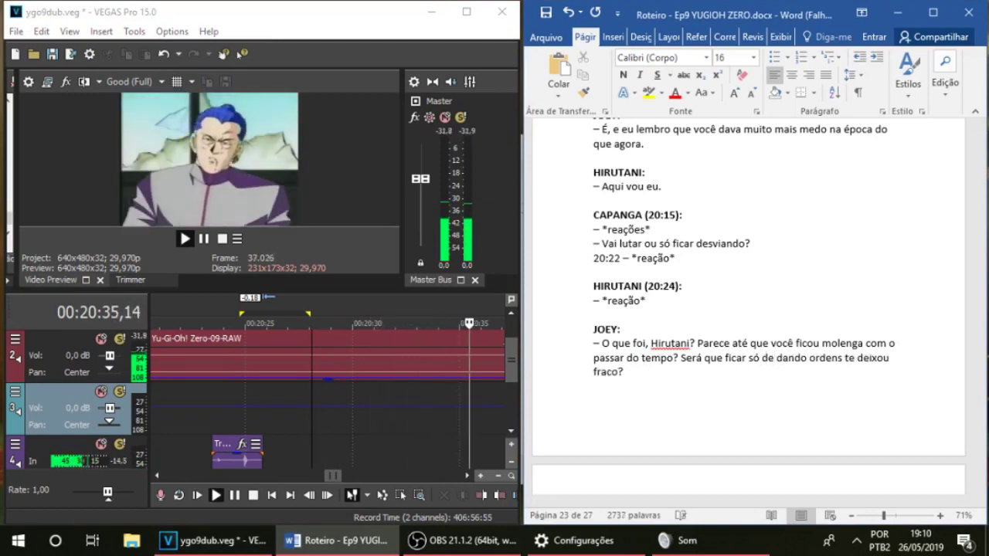
{"action": "type", "text": "escanteio"}
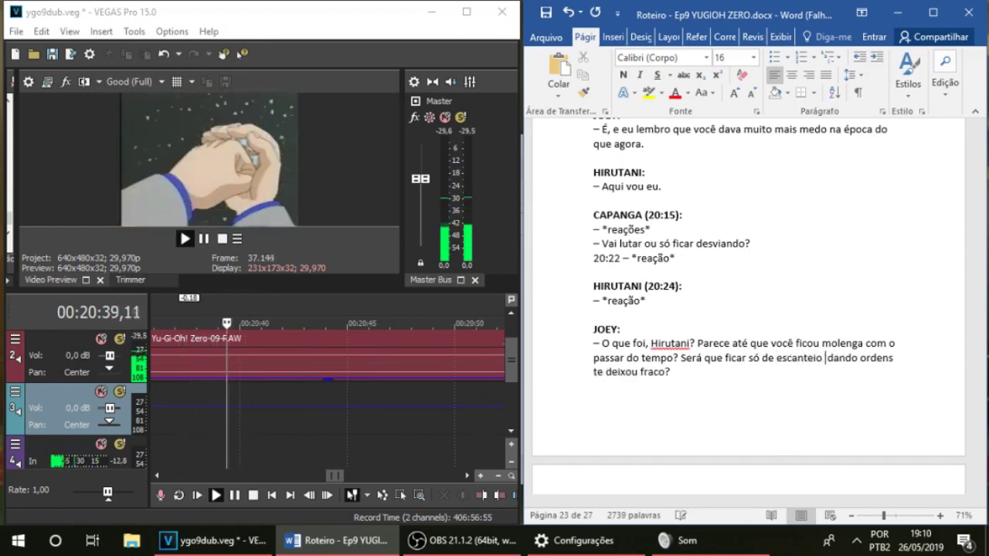
{"action": "key", "text": "BackSpace"}
Switch back to VEGAS Pro, record a take of Joey's adapted line on track 4 from 00:20:27,00 and undo the recording
{"action": "key", "text": "alt+Tab"}
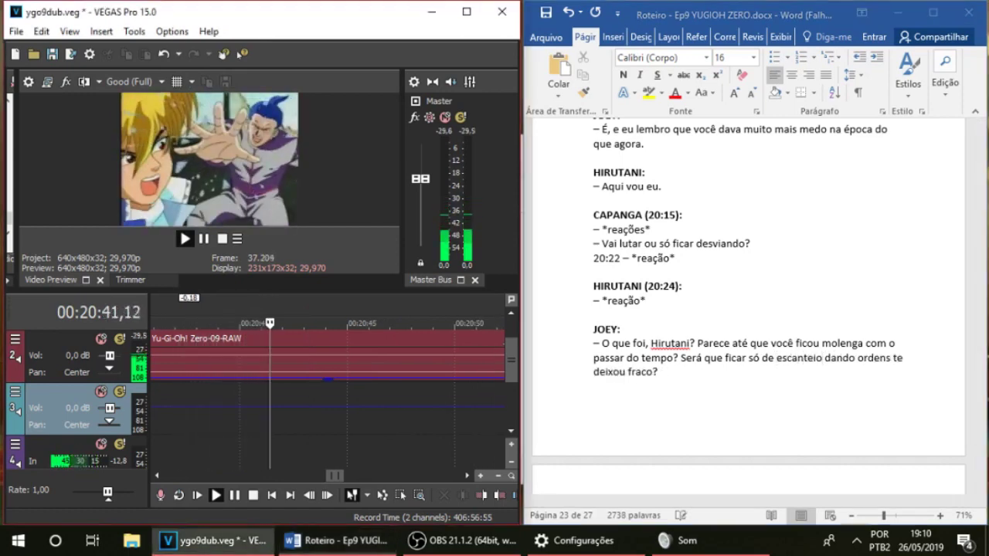
{"action": "key", "text": "space"}
{"action": "key", "text": "space"}
{"action": "key", "text": "space"}
{"action": "left_click", "coordinate": [295, 454]}
{"action": "key", "text": "ctrl+r"}
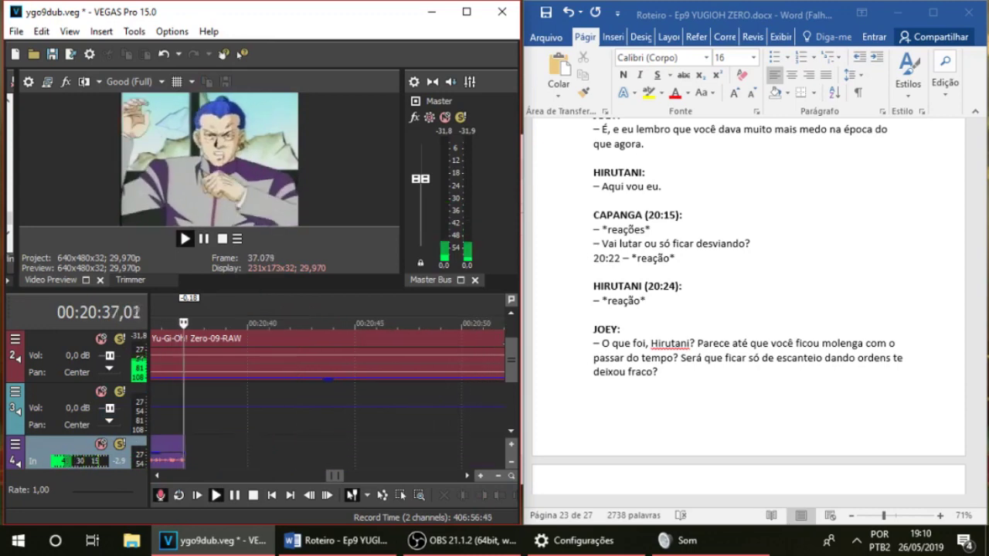
{"action": "key", "text": "space"}
{"action": "key", "text": "ctrl+z"}
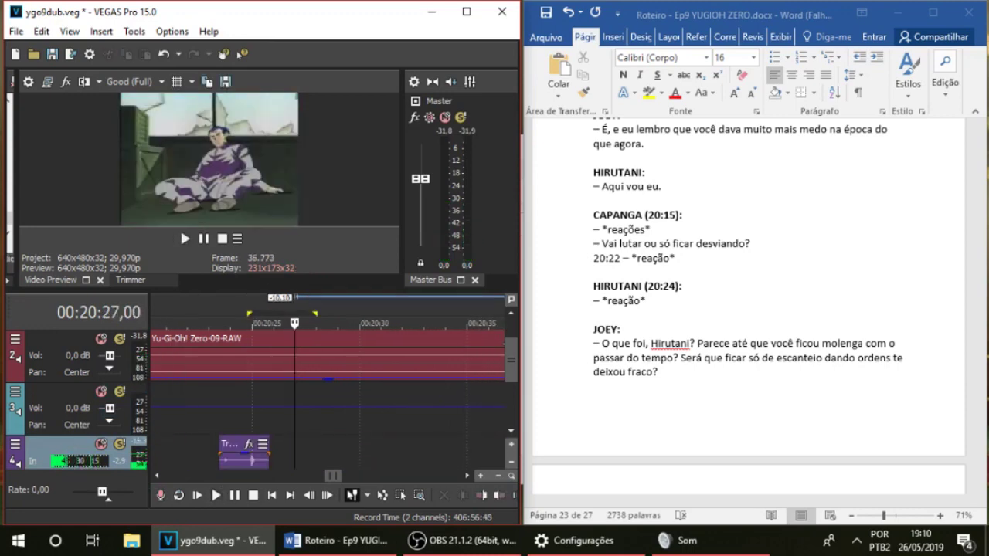
Record a further take of Joey's adapted line on track 4 from 00:20:27,00 and undo it
{"action": "key", "text": "ctrl+r"}
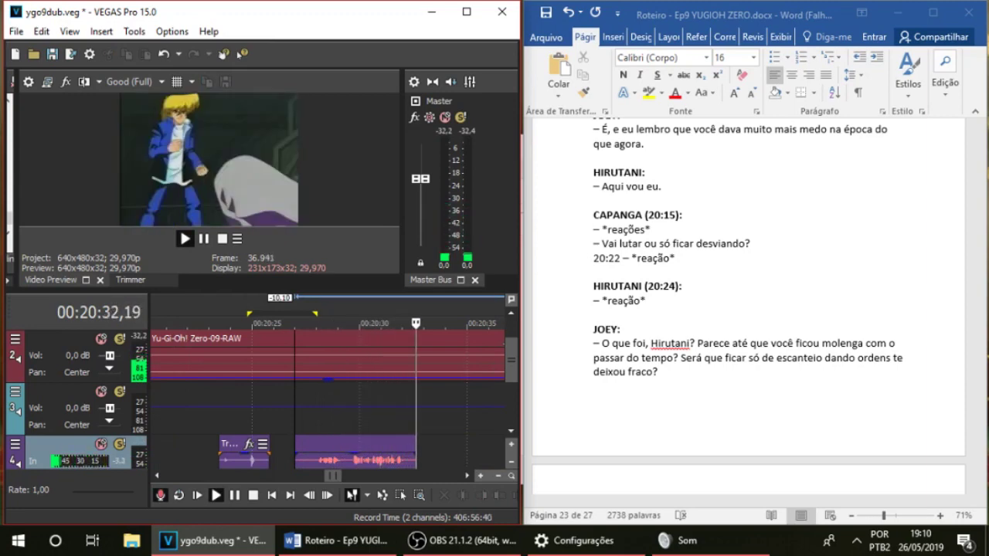
{"action": "key", "text": "space"}
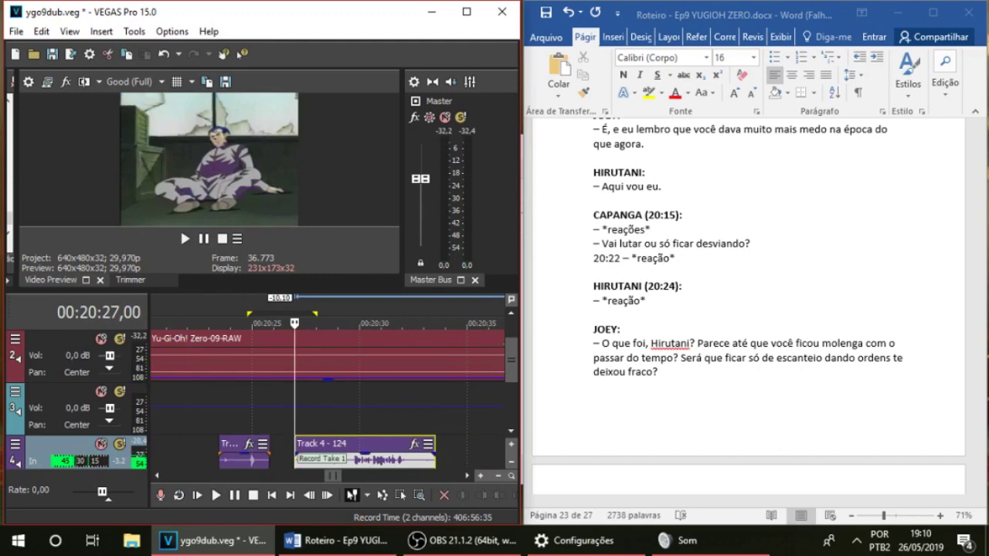
{"action": "key", "text": "ctrl+z"}
Record a new take of Joey's line on track 4 from 00:20:27,00 and play it back with track 2 muted
{"action": "key", "text": "ctrl+r"}
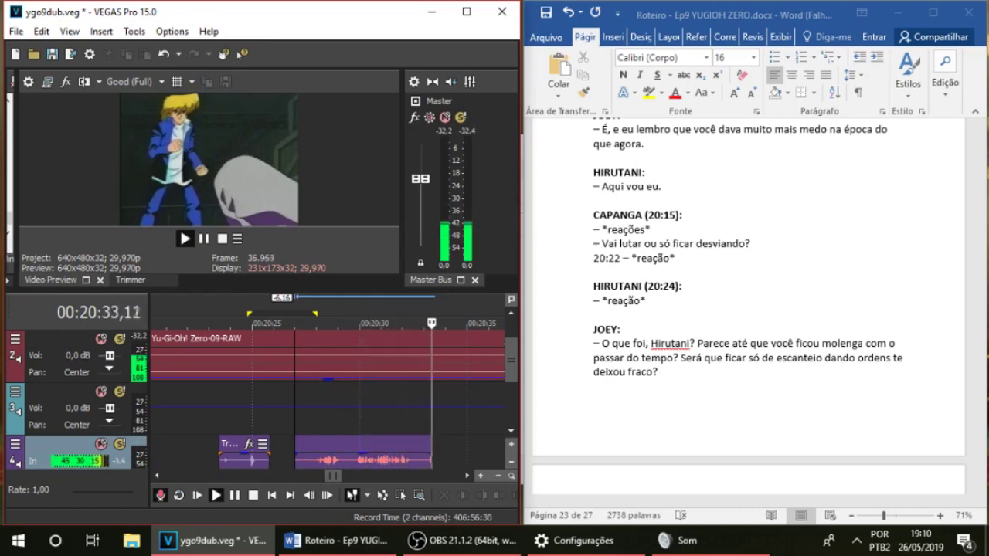
{"action": "key", "text": "space"}
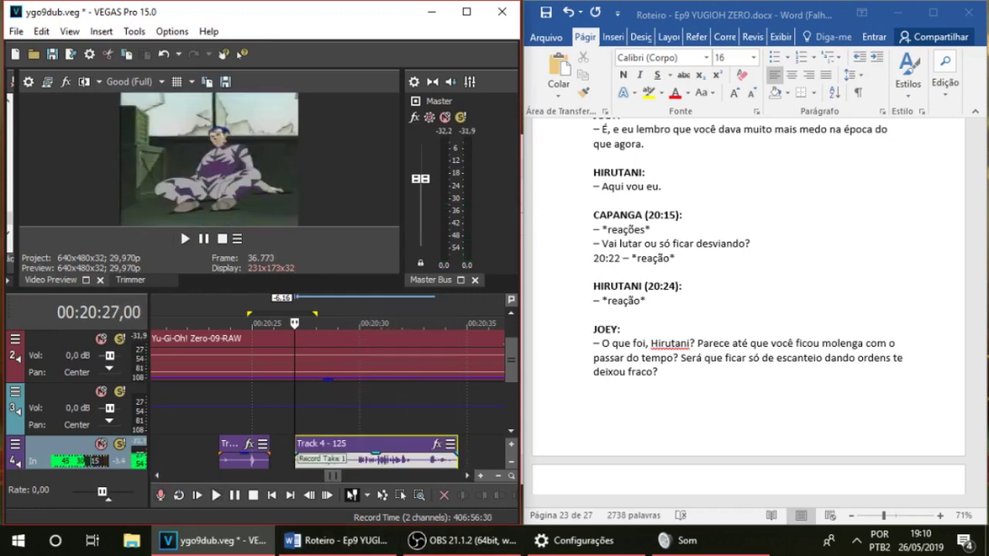
{"action": "key", "text": "space"}
{"action": "scroll", "coordinate": [327, 399], "scroll_direction": "down", "scroll_amount": 2}
{"action": "key", "text": "space"}
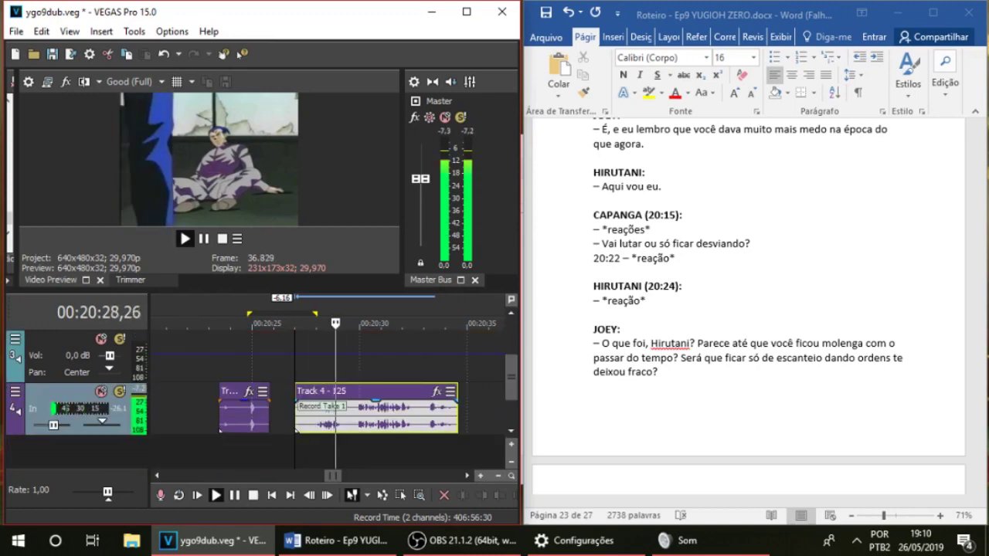
{"action": "scroll", "coordinate": [101, 339], "scroll_direction": "up", "scroll_amount": 1}
{"action": "left_click", "coordinate": [101, 338]}
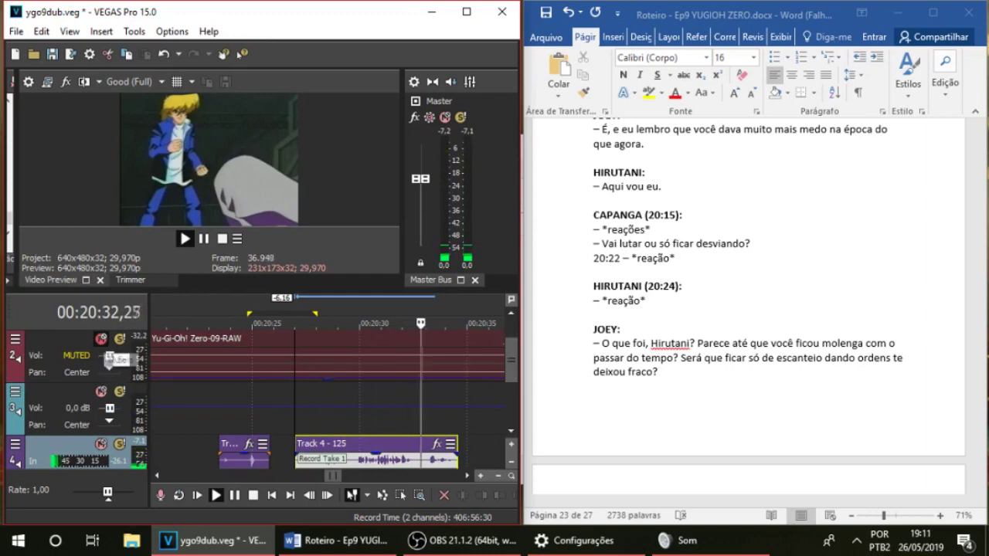
Split the new track 4 take just after Joey's last word, at about 00:20:32,25, and delete the trailing piece
{"action": "key", "text": "space"}
{"action": "left_click", "coordinate": [421, 455]}
{"action": "key", "text": "s"}
{"action": "left_click", "coordinate": [435, 455]}
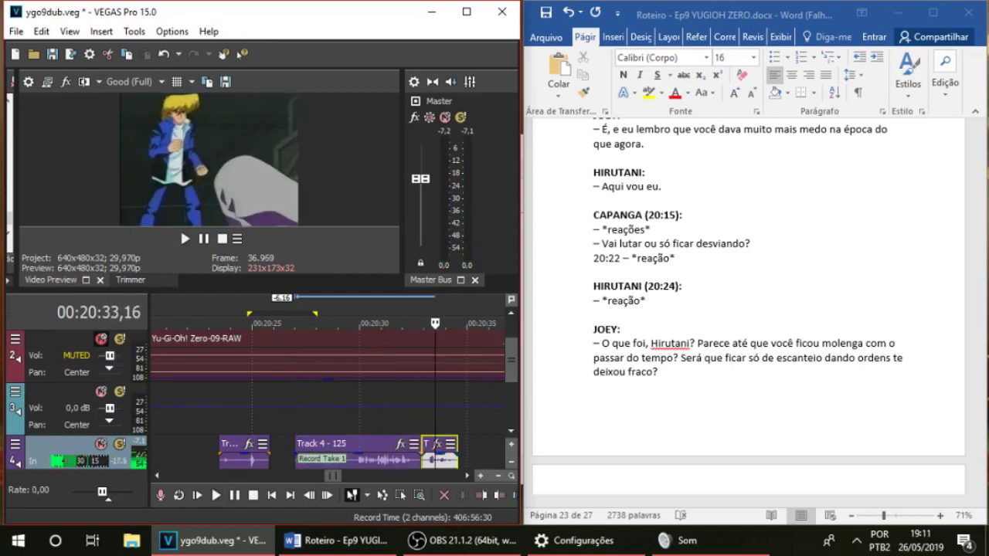
{"action": "key", "text": "Delete"}
Trim the silent start of the take on track 4 to about 00:20:28 and play it back
{"action": "left_click", "coordinate": [295, 420]}
{"action": "key", "text": "space"}
{"action": "key", "text": "space"}
{"action": "scroll", "coordinate": [295, 419], "scroll_direction": "down", "scroll_amount": 1}
{"action": "scroll", "coordinate": [295, 420], "scroll_direction": "up", "scroll_amount": 3}
{"action": "key", "text": "space"}
{"action": "left_click_drag", "start_coordinate": [319, 430], "coordinate": [373, 430]}
{"action": "key", "text": "space"}
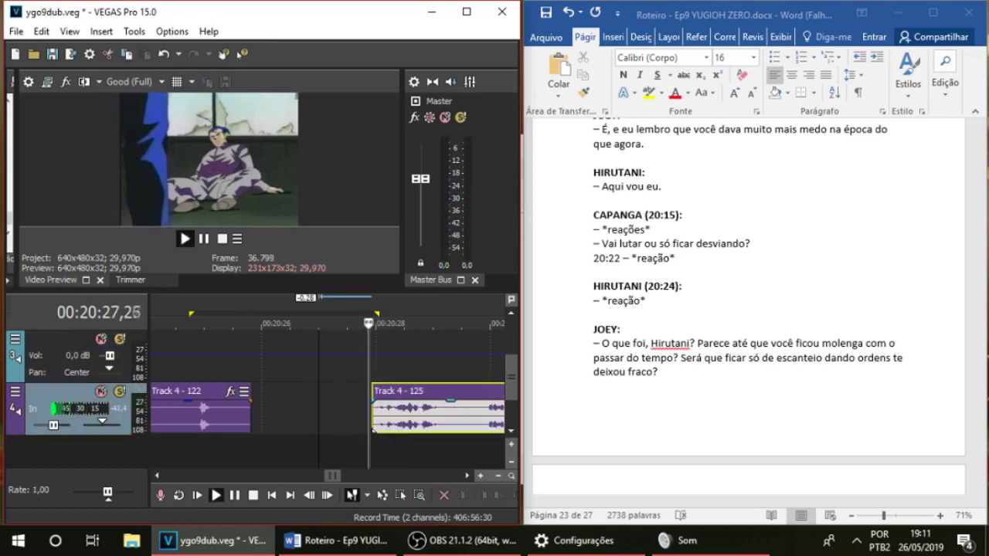
Split the take in the pause at about 00:20:29,24 and shift the second piece earlier to overlap the first by 4 frames
{"action": "scroll", "coordinate": [332, 410], "scroll_direction": "down", "scroll_amount": 2}
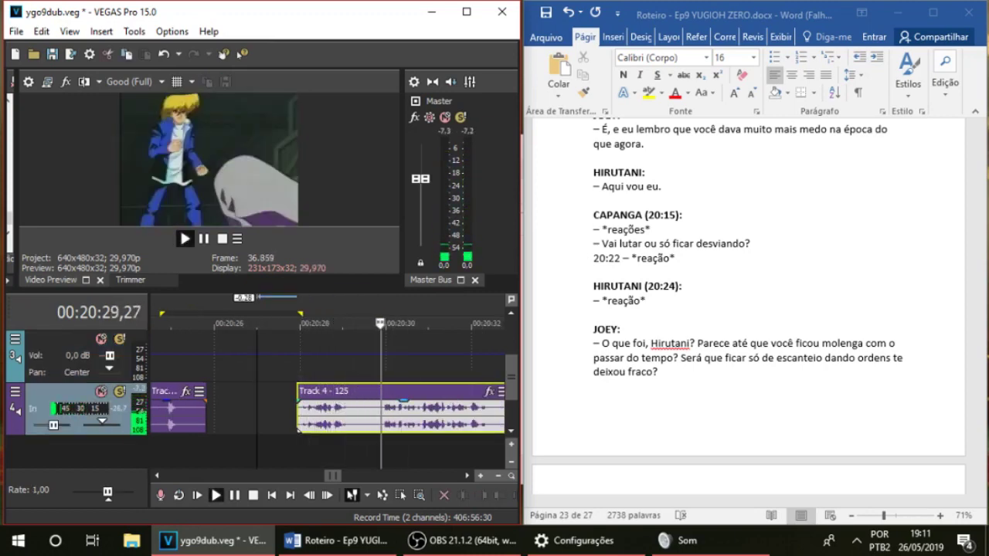
{"action": "left_click", "coordinate": [386, 417]}
{"action": "left_click", "coordinate": [377, 417]}
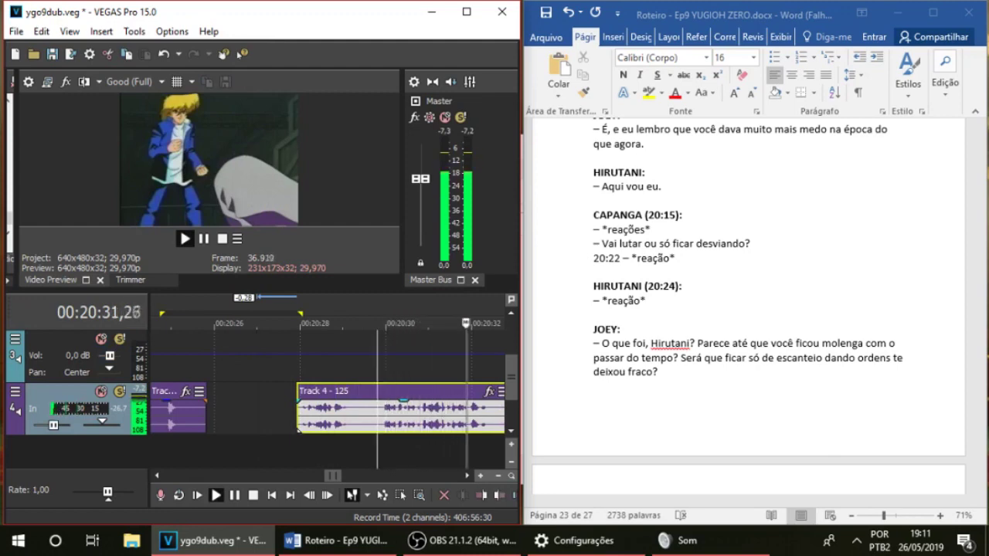
{"action": "scroll", "coordinate": [377, 417], "scroll_direction": "up", "scroll_amount": 1}
{"action": "key", "text": "space"}
{"action": "key", "text": "s"}
{"action": "left_click_drag", "start_coordinate": [341, 418], "coordinate": [333, 417]}
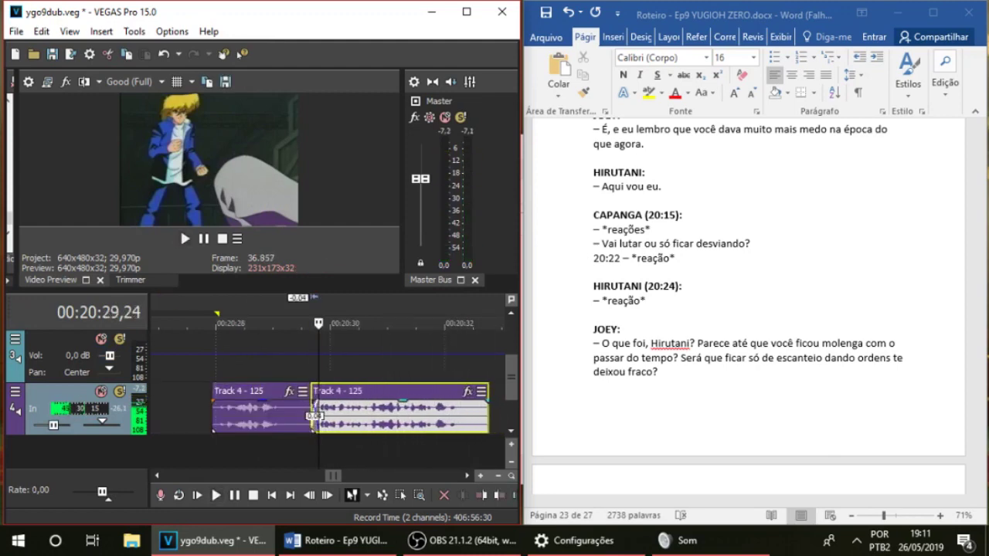
Play back the overlapped pieces on track 4 through to the end of Joey's line to check the sync
{"action": "left_click", "coordinate": [312, 367]}
{"action": "key", "text": "space"}
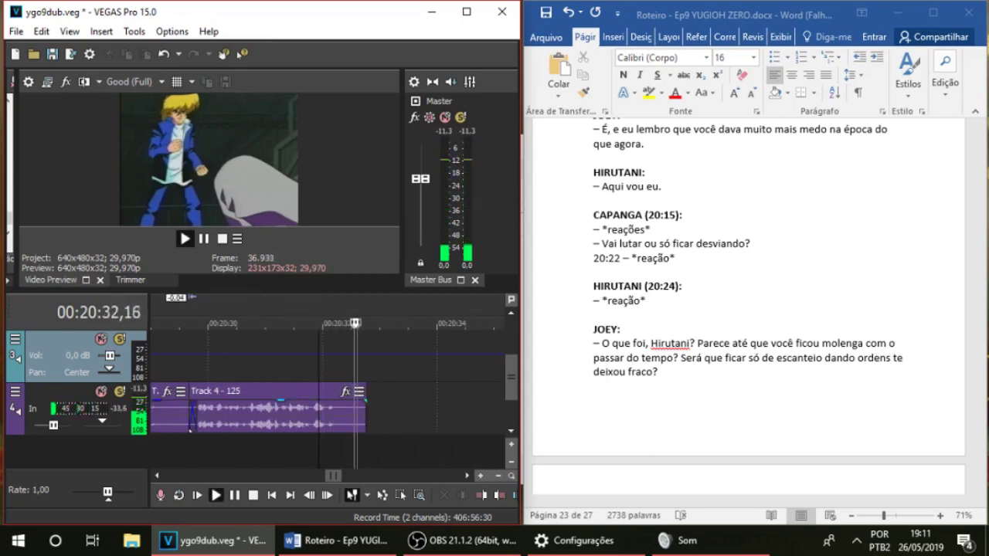
{"action": "key", "text": "space"}
{"action": "left_click", "coordinate": [193, 423]}
{"action": "key", "text": "ctrl+alt+Right"}
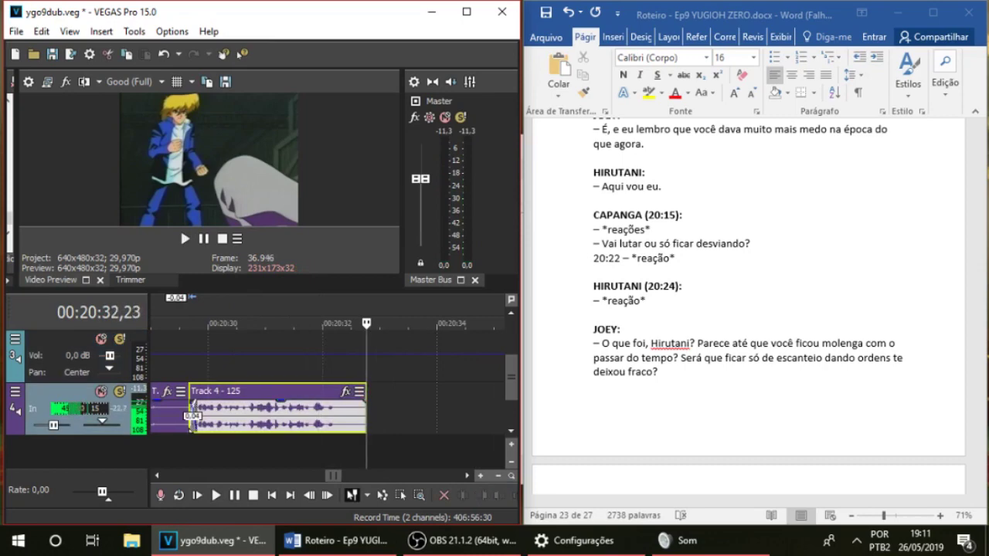
Try to re-record the ending of Joey's line on track 4 from 00:20:31,01 and discard the attempt
{"action": "left_click", "coordinate": [240, 363]}
{"action": "left_click", "coordinate": [263, 364]}
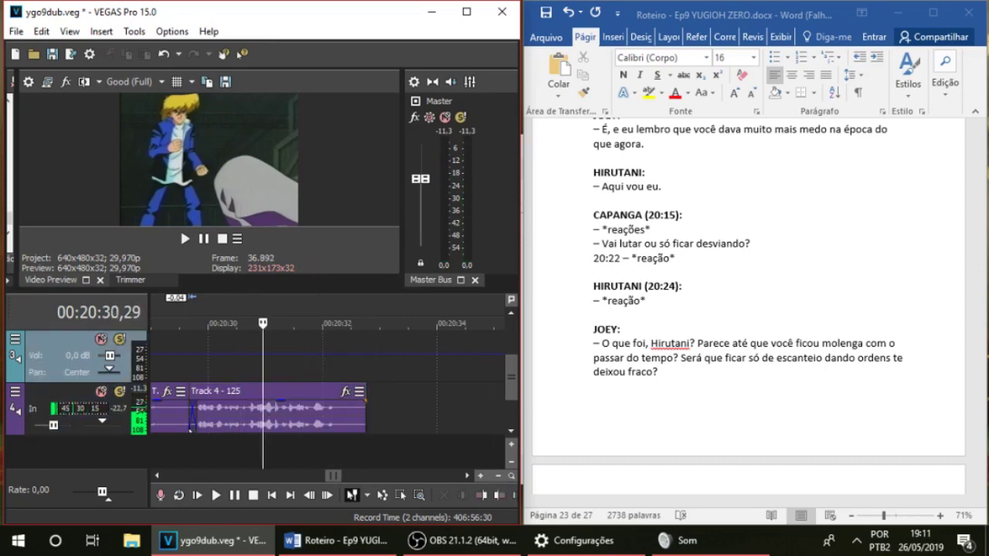
{"action": "key", "text": "ctrl+r"}
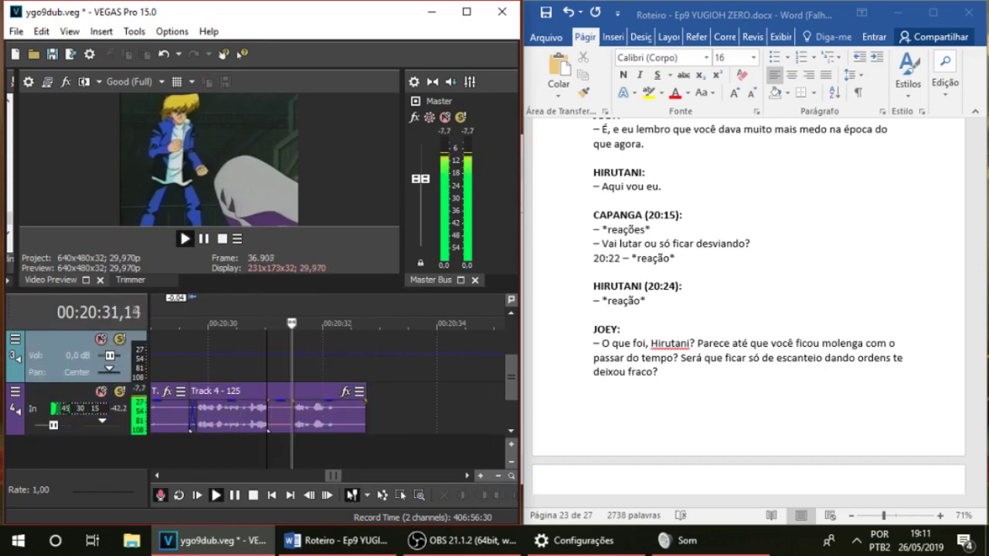
{"action": "key", "text": "space"}
{"action": "key", "text": "Delete"}
Record the line's ending again on track 4 from 00:20:31,01 and undo the recording to restore the trimmed take
{"action": "key", "text": "ctrl+r"}
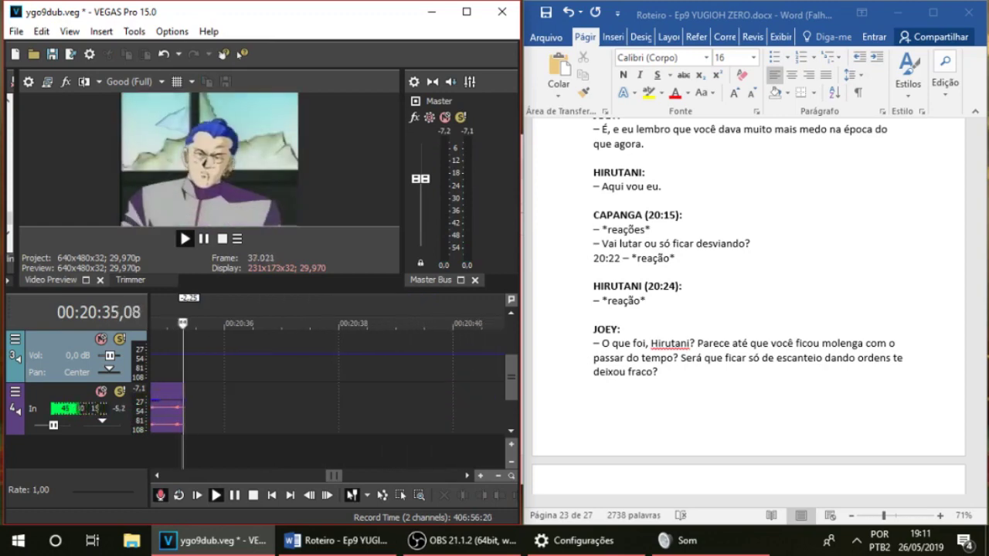
{"action": "key", "text": "space"}
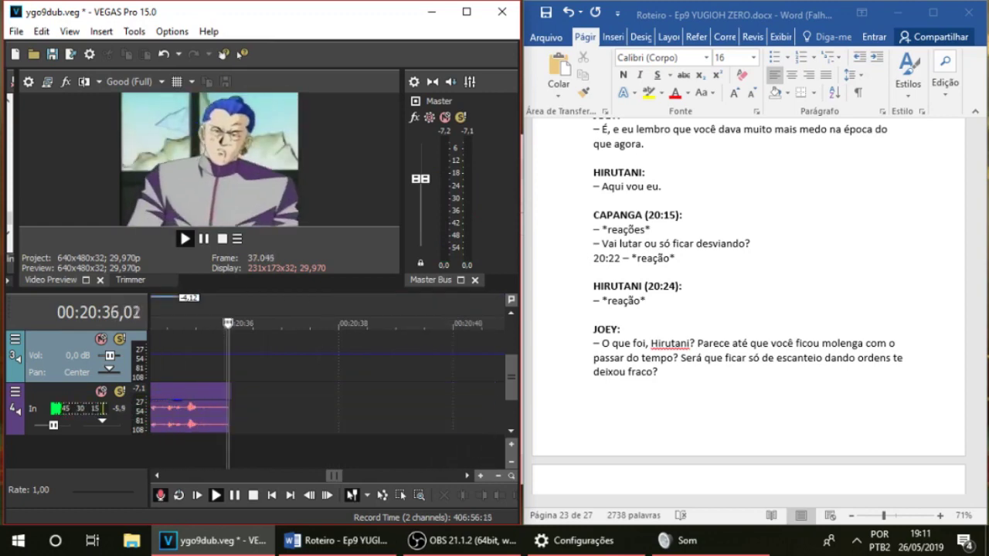
{"action": "key", "text": "space"}
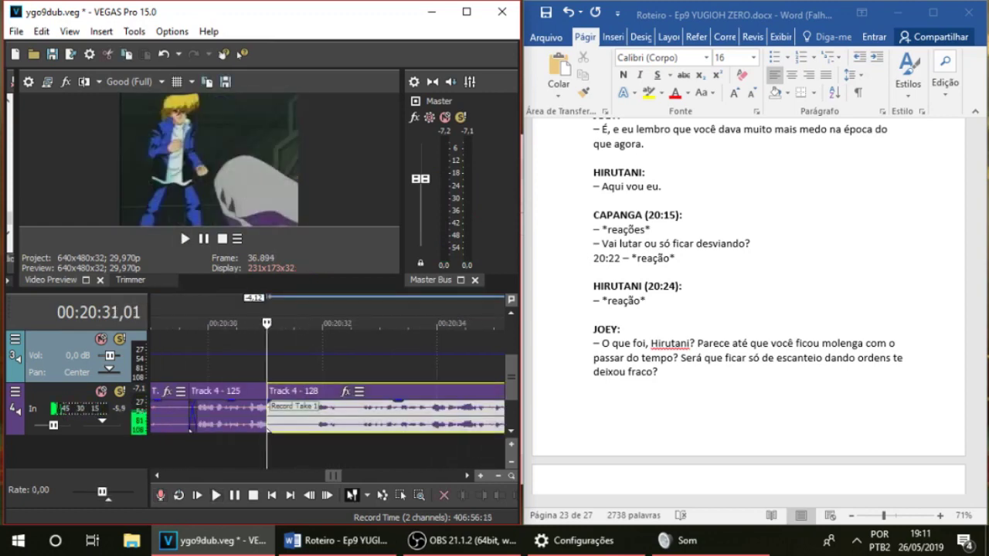
{"action": "left_click", "coordinate": [726, 417]}
{"action": "left_click", "coordinate": [339, 417]}
{"action": "key", "text": "ctrl+z"}
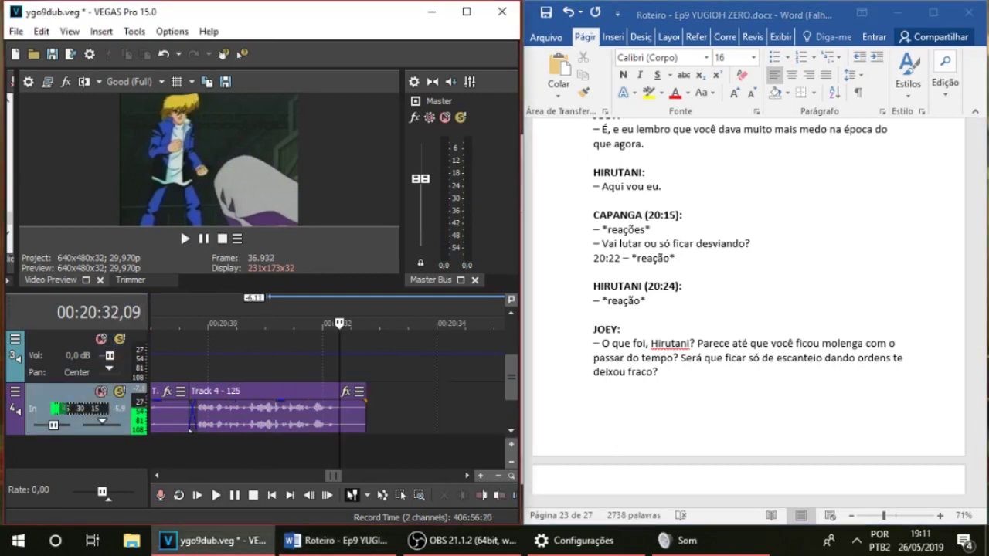
Try three voice takes of the rest of Joey's line on track 4 from 00:20:30,26, discarding each one
{"action": "key", "text": "ctrl+r"}
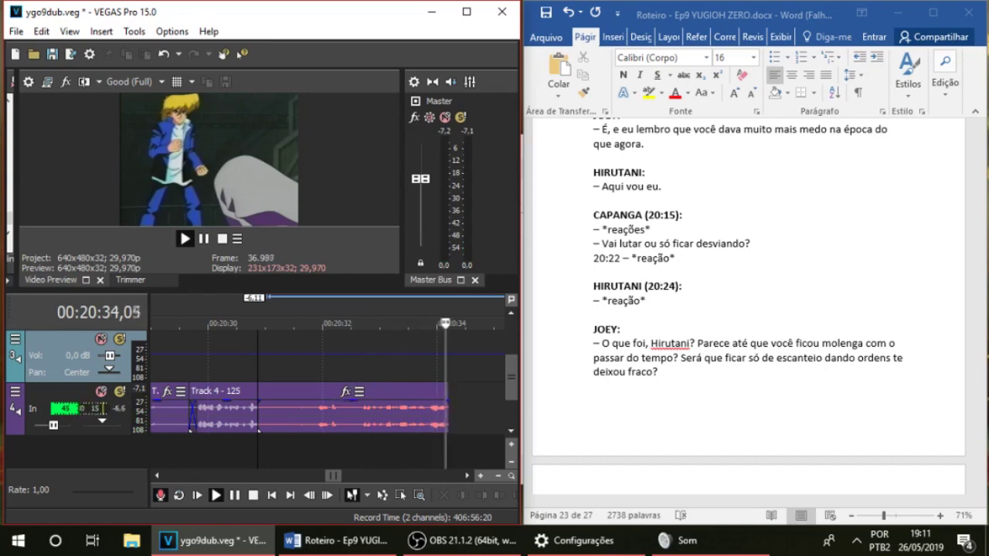
{"action": "key", "text": "space"}
{"action": "key", "text": "ctrl+z"}
{"action": "key", "text": "ctrl+r"}
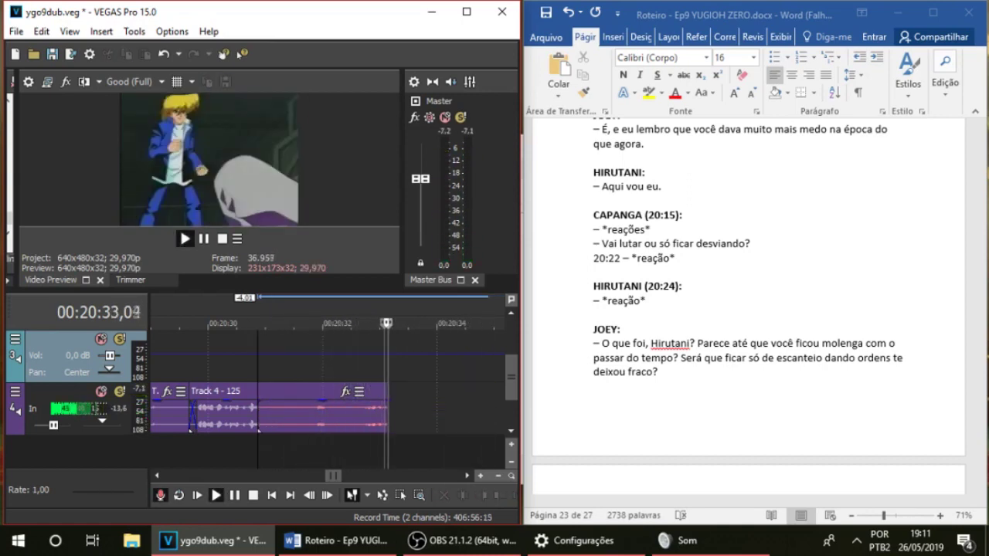
{"action": "key", "text": "space"}
{"action": "key", "text": "ctrl+z"}
{"action": "key", "text": "ctrl+r"}
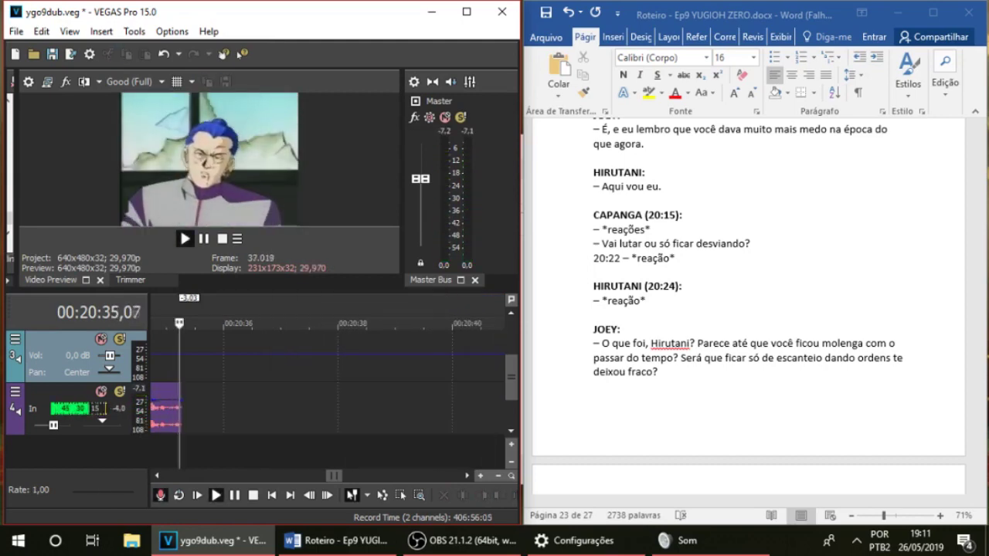
{"action": "key", "text": "space"}
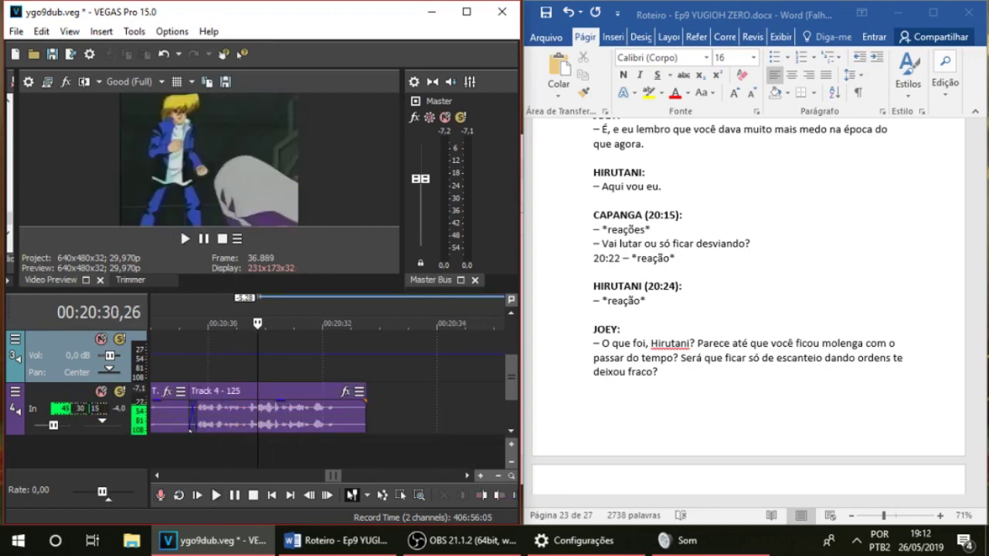
Try two more takes of Joey's line from the same point on track 4 and discard both
{"action": "left_click", "coordinate": [185, 239]}
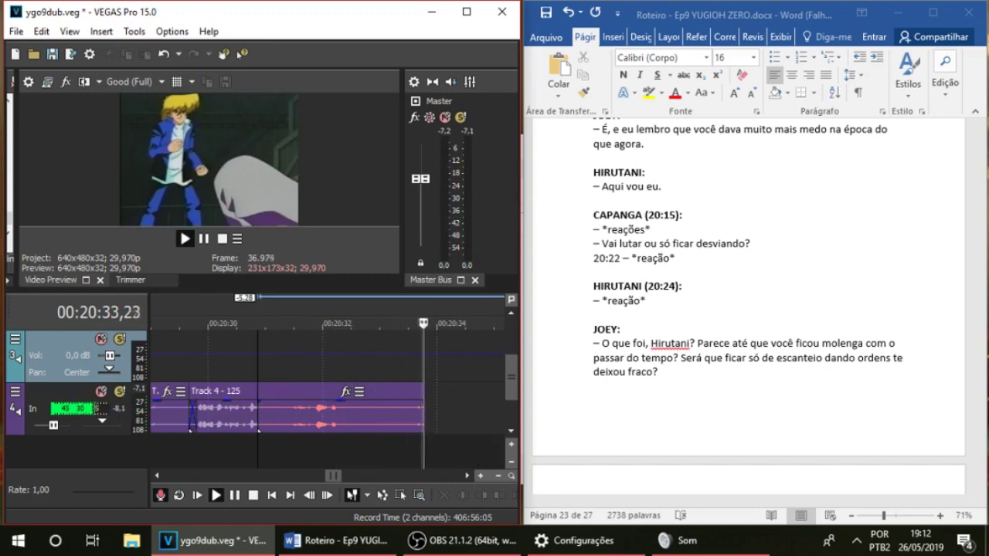
{"action": "key", "text": "space"}
{"action": "key", "text": "Delete"}
{"action": "key", "text": "ctrl+r"}
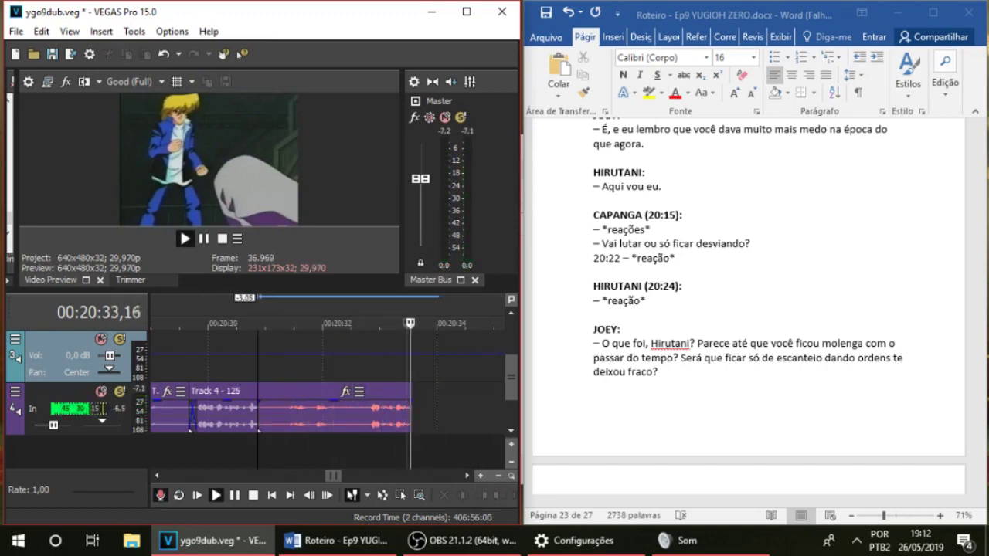
{"action": "key", "text": "space"}
Record another take from 00:20:30,26 on track 4 and trim its start to the end of the preceding clip
{"action": "key", "text": "space"}
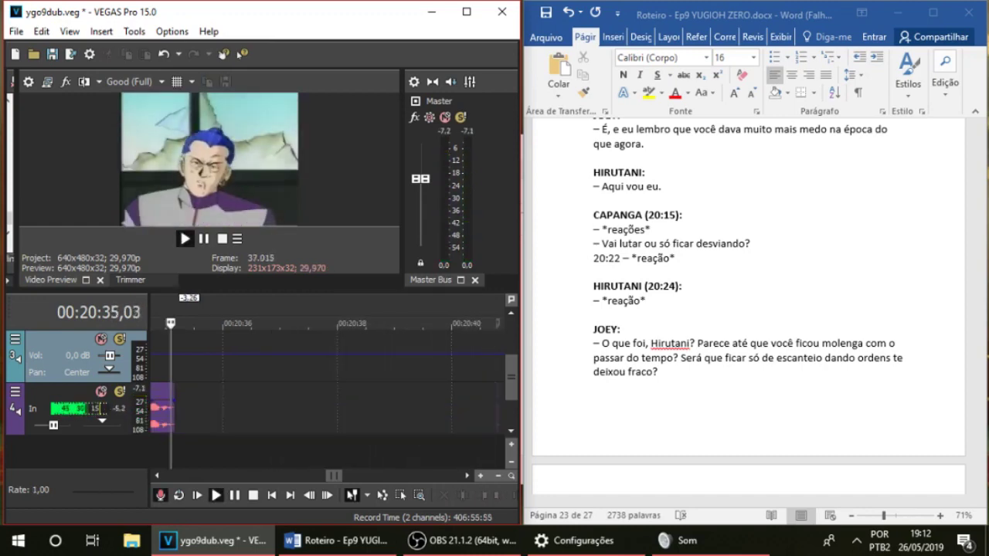
{"action": "key", "text": "space"}
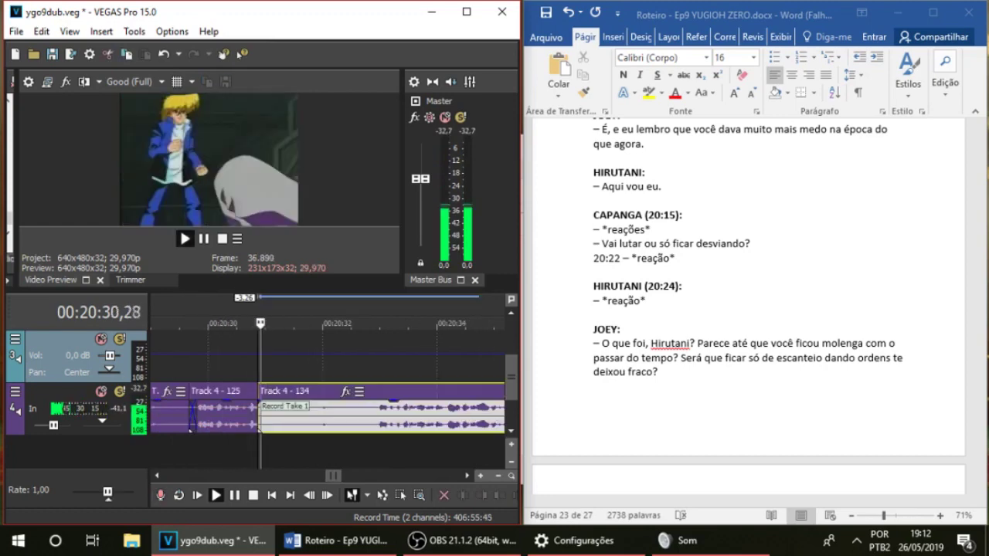
{"action": "key", "text": "space"}
{"action": "left_click_drag", "start_coordinate": [259, 417], "coordinate": [367, 417]}
Play back the transition into the trimmed take and delete that take from track 4
{"action": "key", "text": "space"}
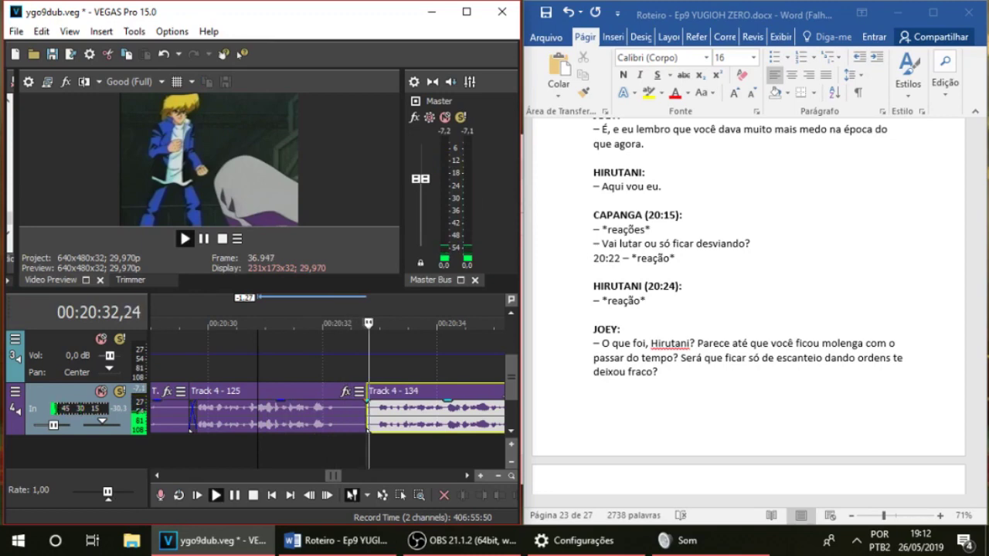
{"action": "scroll", "coordinate": [367, 417], "scroll_direction": "down", "scroll_amount": 1}
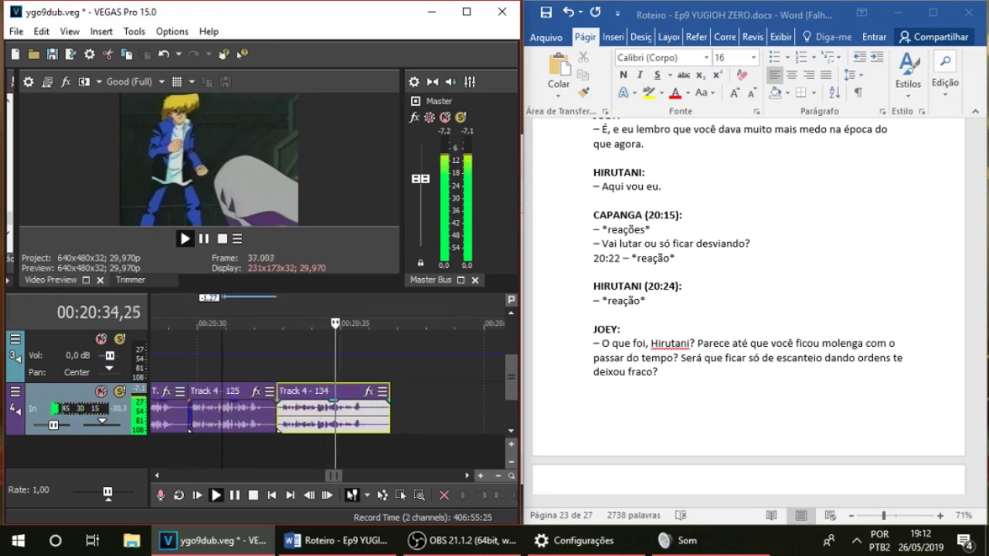
{"action": "key", "text": "space"}
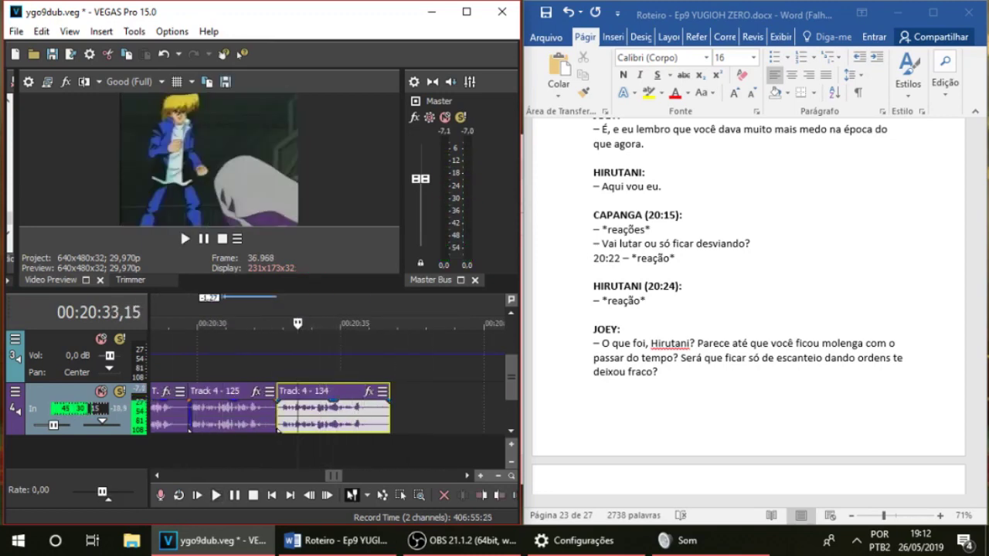
{"action": "key", "text": "Delete"}
Record a new take of Joey's line from 00:20:31,18 and trim its start to where the preceding clip originally ends
{"action": "left_click", "coordinate": [266, 365]}
{"action": "left_click", "coordinate": [261, 364]}
{"action": "left_click", "coordinate": [254, 364]}
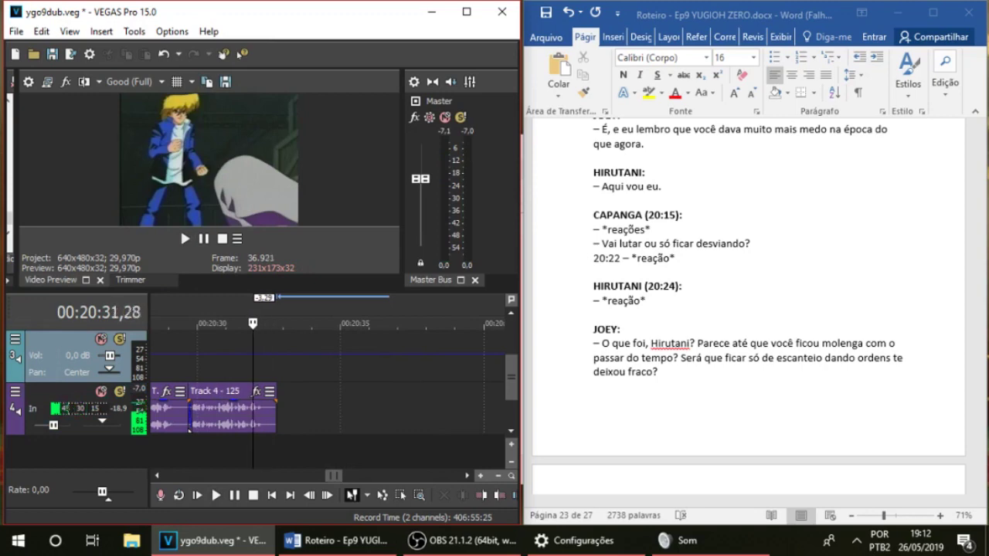
{"action": "left_click", "coordinate": [243, 365]}
{"action": "key", "text": "ctrl+r"}
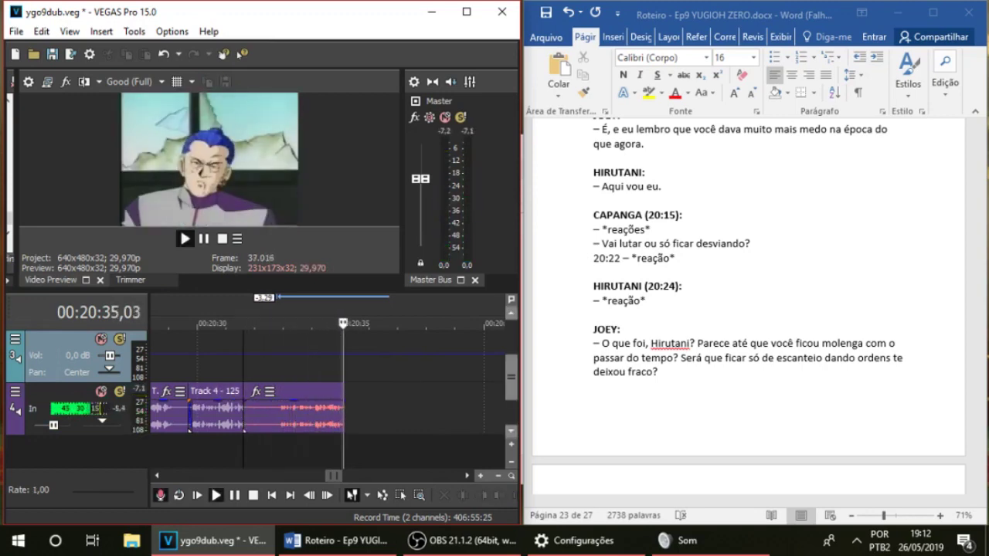
{"action": "key", "text": "space"}
{"action": "key", "text": "space"}
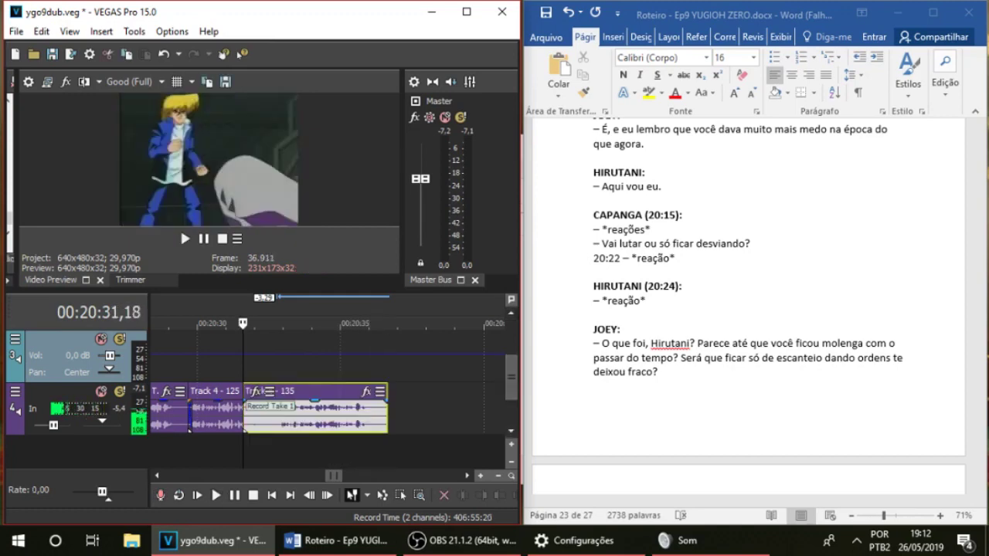
{"action": "left_click_drag", "start_coordinate": [245, 396], "coordinate": [276, 396]}
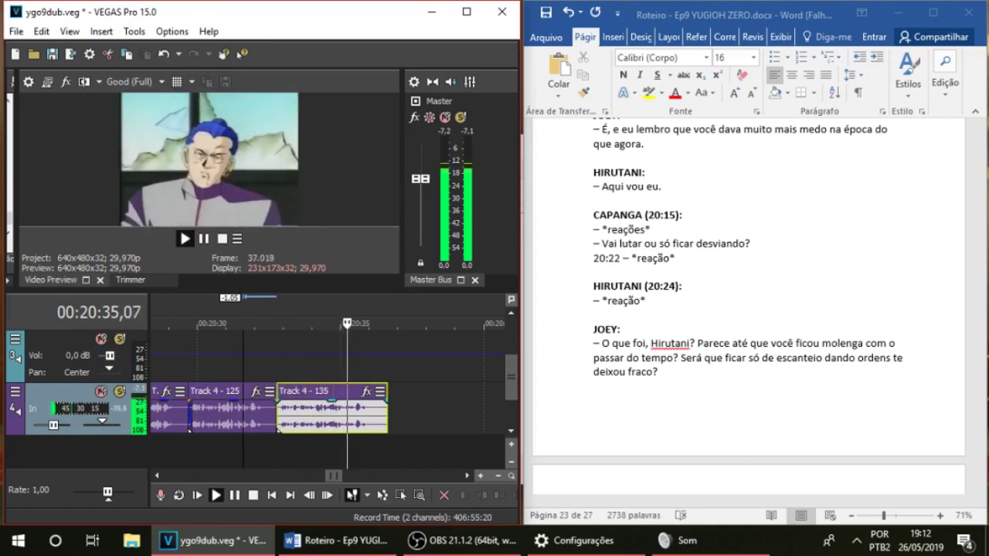
Shorten the end of the new take by about 6 frames and play it back from 00:20:31,18
{"action": "key", "text": "space"}
{"action": "left_click_drag", "start_coordinate": [384, 414], "coordinate": [380, 414]}
{"action": "key", "text": "space"}
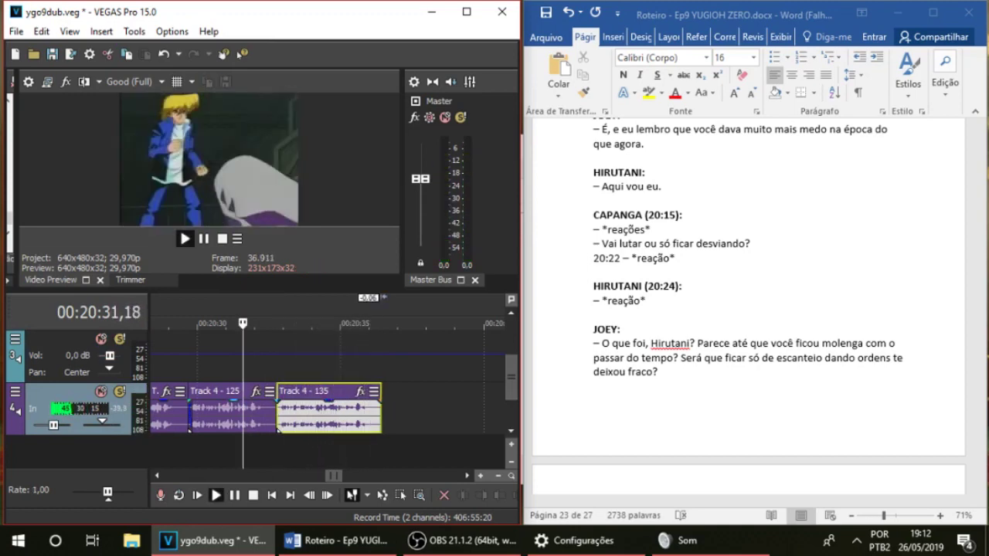
Replay the final part of the trimmed take to check its timing against Hirutani's close-up
{"action": "left_click_drag", "start_coordinate": [355, 366], "coordinate": [374, 366]}
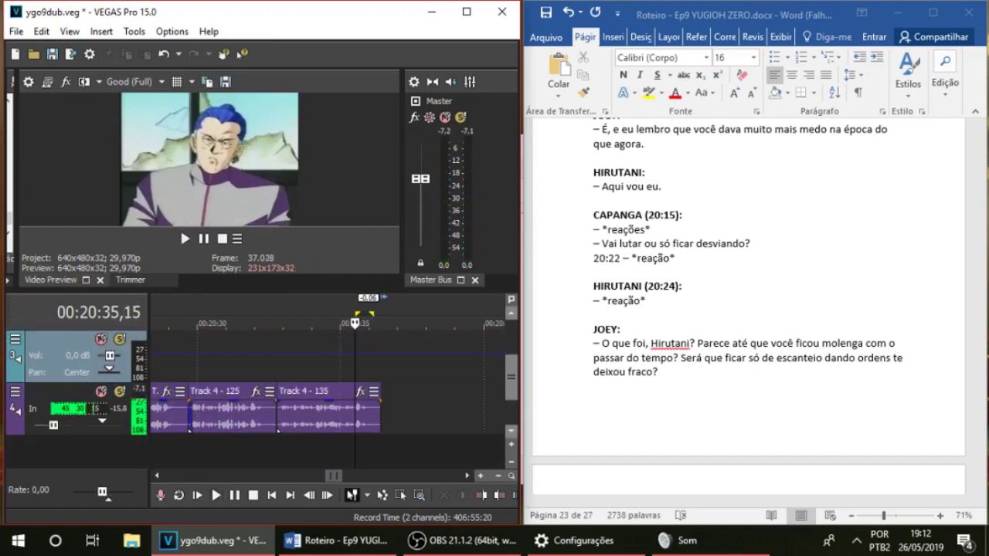
{"action": "key", "text": "space"}
{"action": "left_click", "coordinate": [365, 415]}
{"action": "scroll", "coordinate": [365, 414], "scroll_direction": "up", "scroll_amount": 4}
{"action": "key", "text": "space"}
{"action": "key", "text": "space"}
{"action": "key", "text": "space"}
{"action": "left_click_drag", "start_coordinate": [307, 366], "coordinate": [266, 366]}
{"action": "left_click", "coordinate": [265, 366]}
{"action": "key", "text": "space"}
{"action": "key", "text": "space"}
{"action": "scroll", "coordinate": [266, 371], "scroll_direction": "down", "scroll_amount": 4}
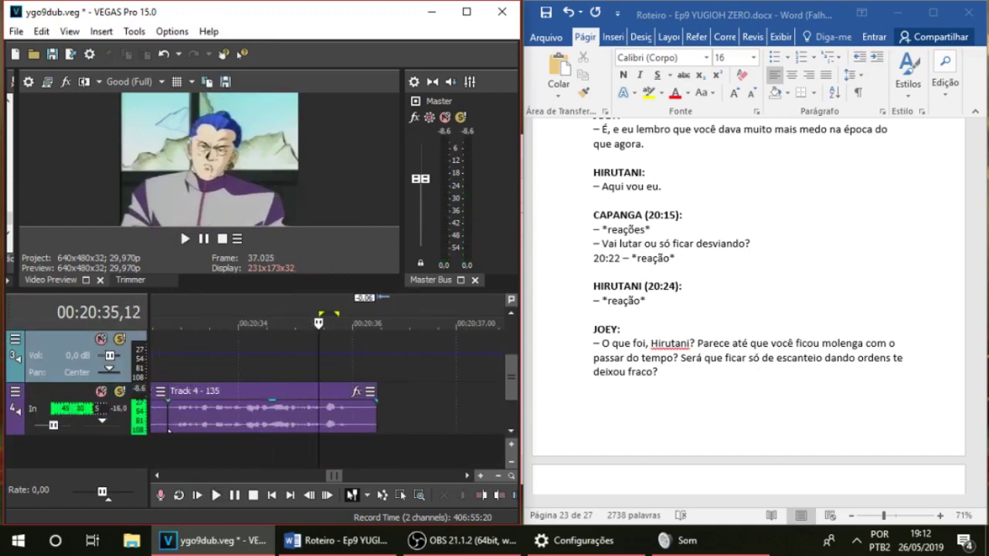
Delete the trimmed take that follows the preceding voice clip on track 4
{"action": "left_click", "coordinate": [270, 414]}
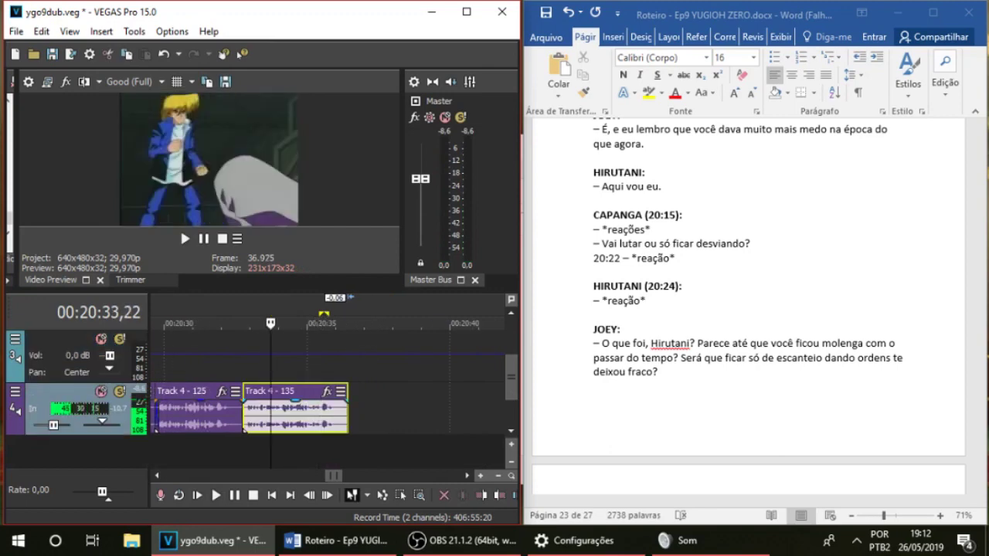
{"action": "left_click", "coordinate": [250, 414]}
{"action": "key", "text": "Delete"}
Try a short take over the last second of the remaining voice clip on track 4 and delete it
{"action": "left_click", "coordinate": [218, 367]}
{"action": "key", "text": "Left"}
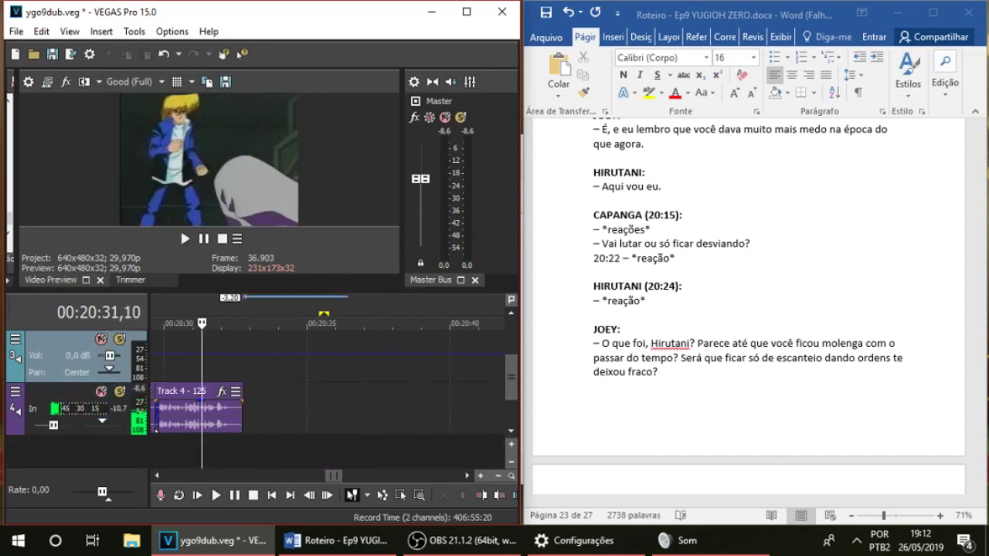
{"action": "key", "text": "space"}
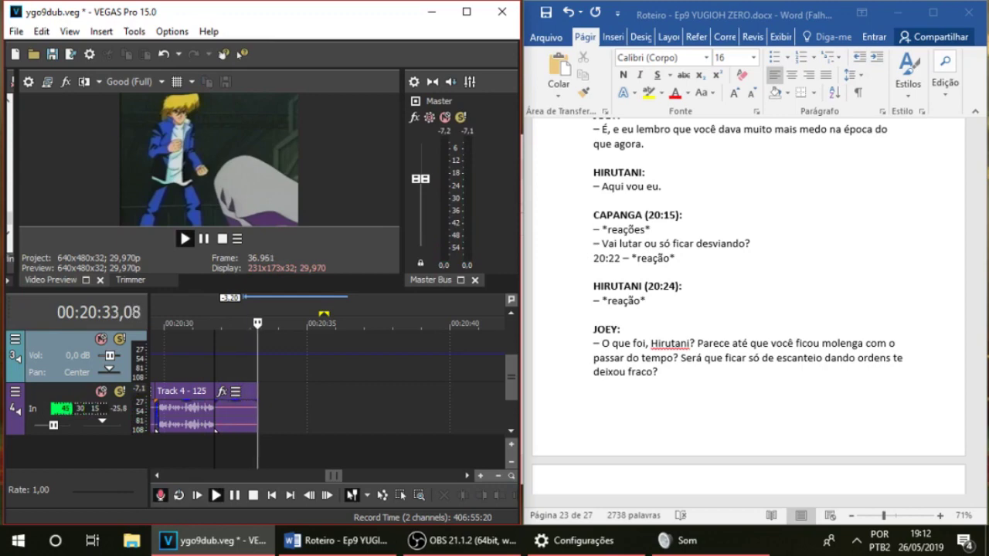
{"action": "key", "text": "space"}
{"action": "left_click", "coordinate": [243, 414]}
{"action": "scroll", "coordinate": [243, 414], "scroll_direction": "down", "scroll_amount": 1}
{"action": "key", "text": "Delete"}
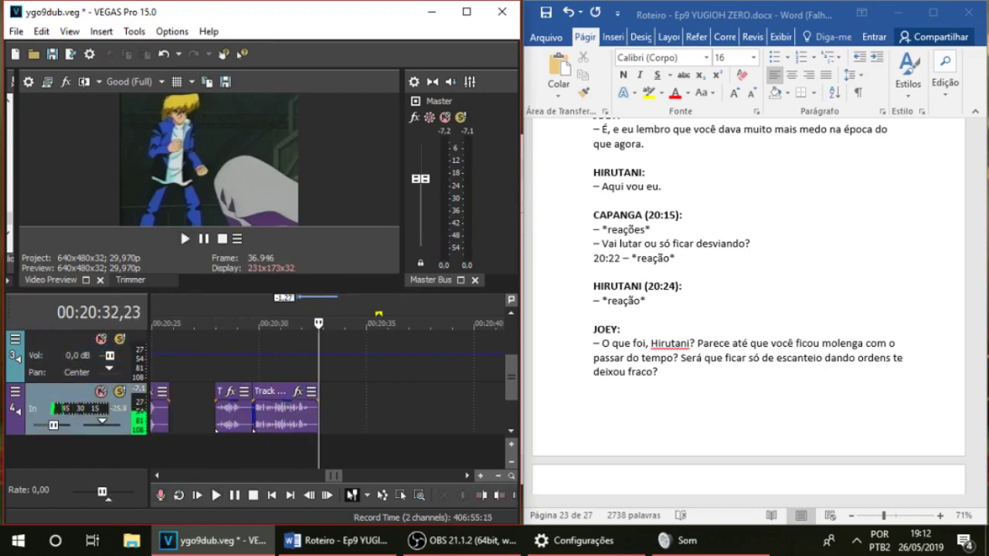
Record another take from an earlier point within the remaining voice clip and trim its start to that clip's end
{"action": "left_click", "coordinate": [273, 366]}
{"action": "key", "text": "ctrl+r"}
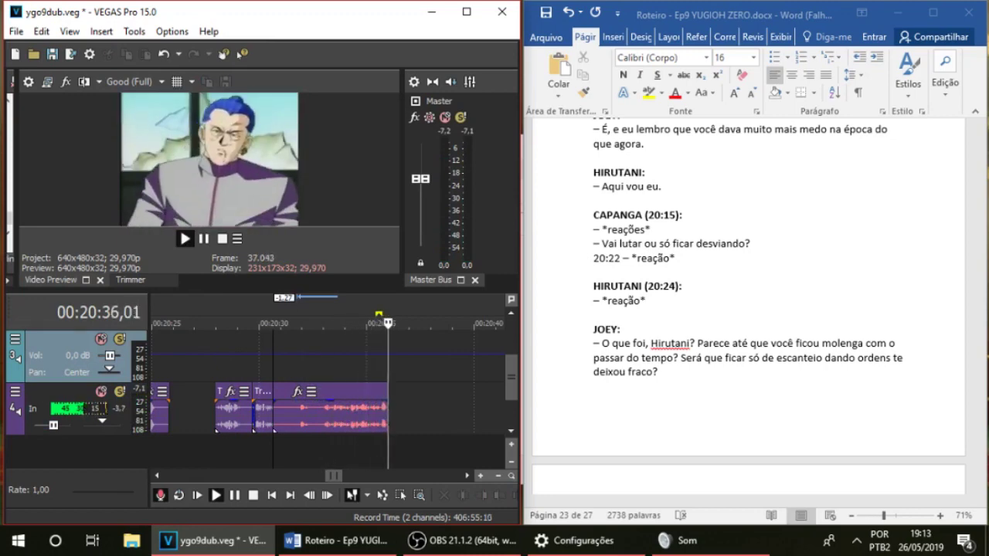
{"action": "key", "text": "space"}
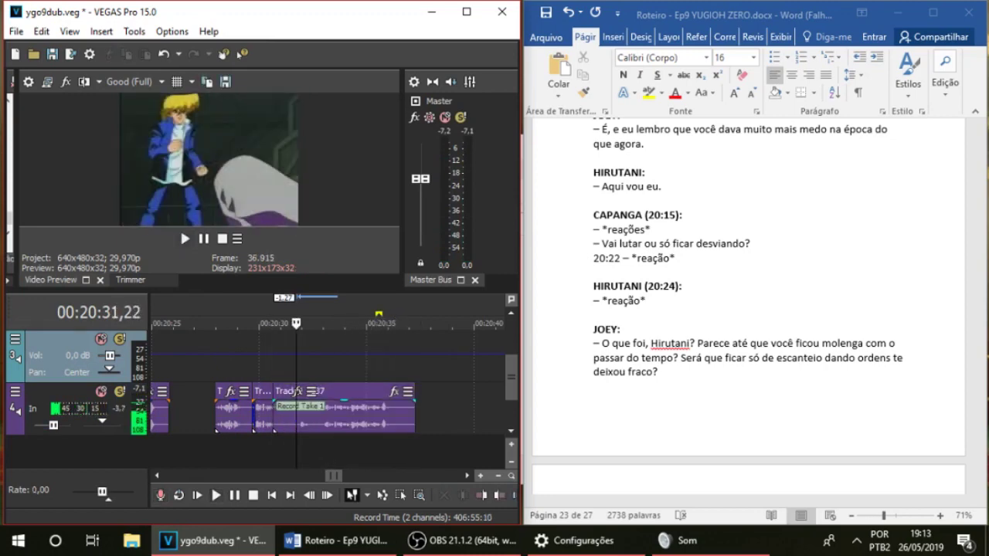
{"action": "left_click", "coordinate": [185, 238]}
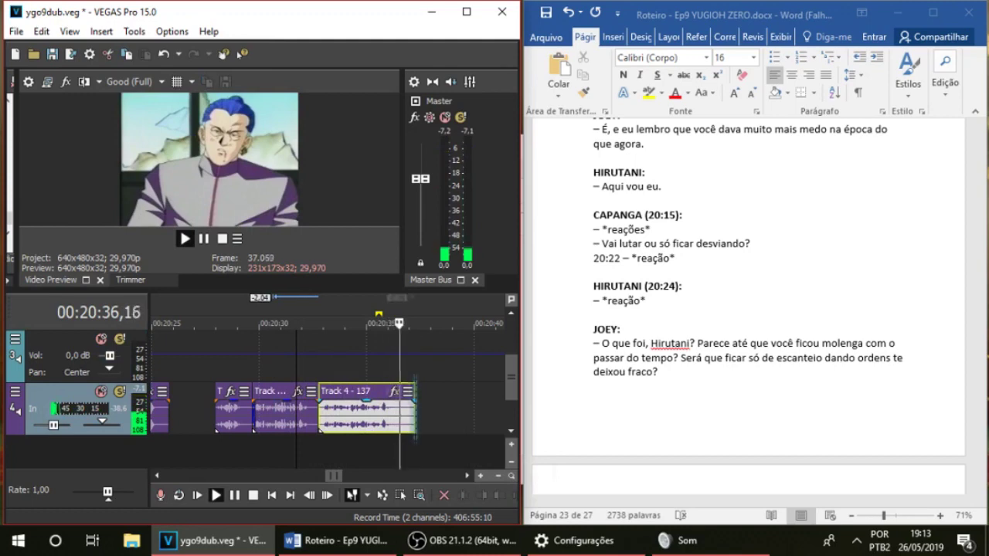
Stop the playback and delete the newly trimmed take from track 4
{"action": "key", "text": "space"}
{"action": "left_click", "coordinate": [353, 415]}
{"action": "key", "text": "Delete"}
Try a take of Joey's line on track 4 from 00:20:31,05 and undo it
{"action": "left_click", "coordinate": [294, 368]}
{"action": "left_click", "coordinate": [284, 368]}
{"action": "left_click", "coordinate": [185, 239]}
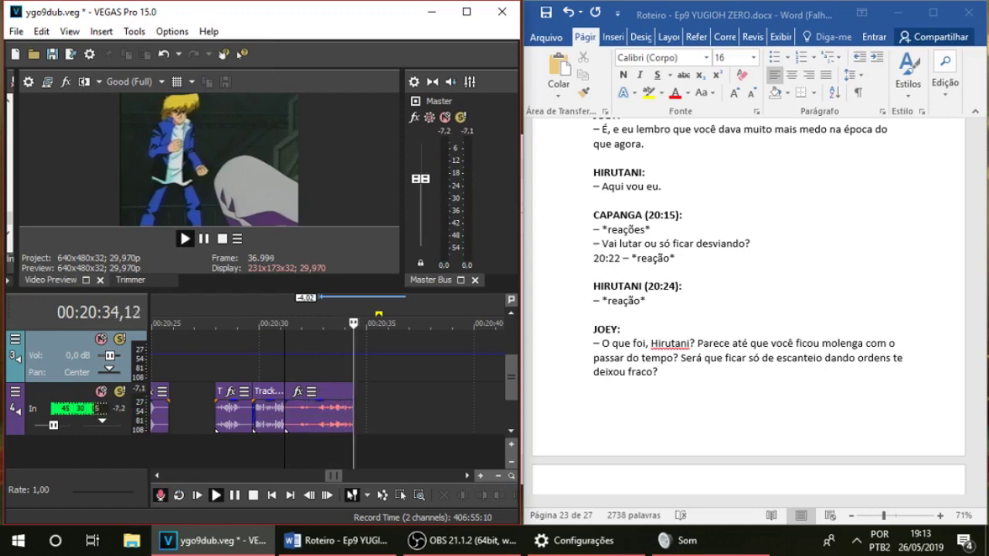
{"action": "key", "text": "space"}
{"action": "key", "text": "ctrl+z"}
Record the rest of Joey's line again on track 4 from 00:20:31,05
{"action": "key", "text": "space"}
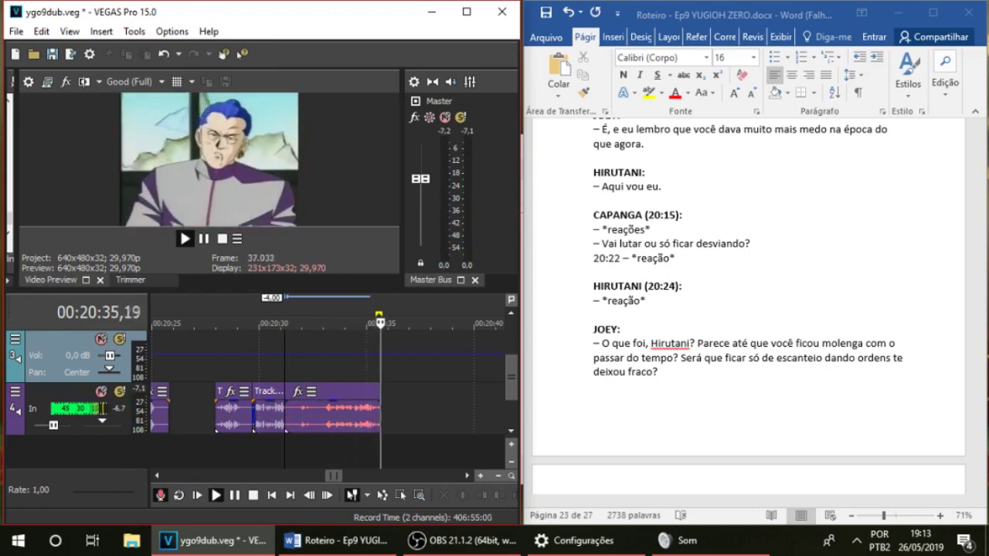
{"action": "key", "text": "space"}
{"action": "key", "text": "space"}
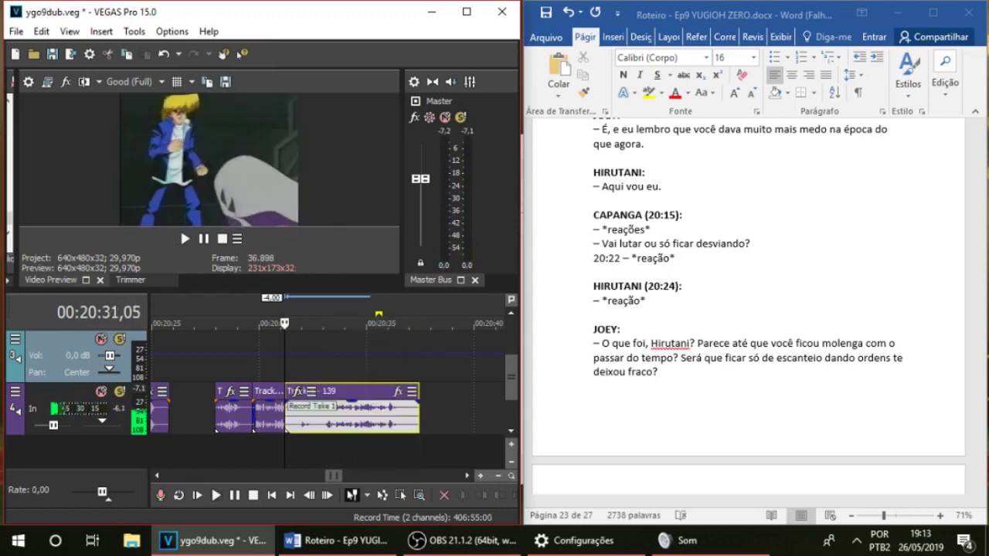
Split the new take at 00:20:32,26 and delete the part before the split
{"action": "left_click", "coordinate": [321, 417]}
{"action": "key", "text": "space"}
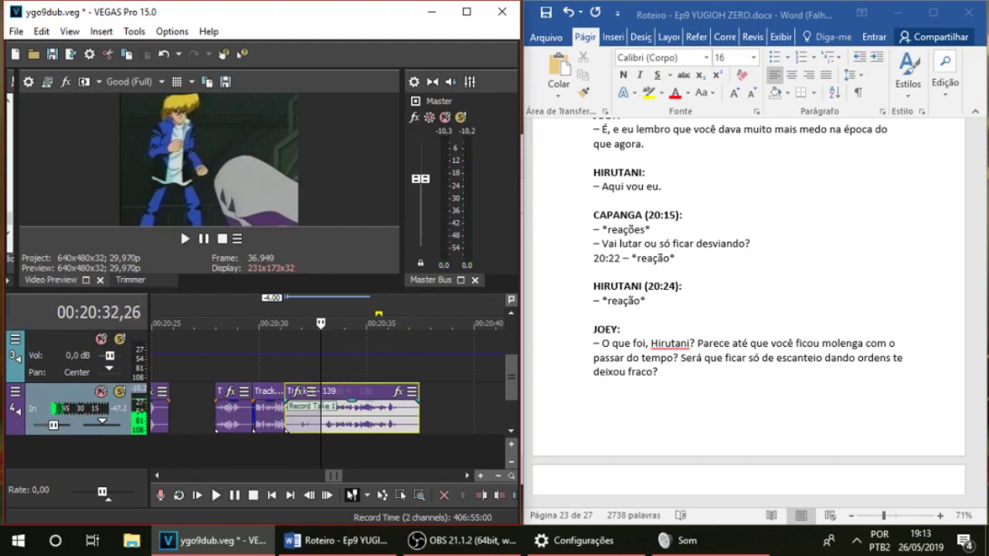
{"action": "key", "text": "s"}
{"action": "left_click", "coordinate": [311, 417]}
{"action": "key", "text": "Delete"}
Play back the line and move the new take earlier to close the gap after the preceding clip
{"action": "left_click", "coordinate": [279, 363]}
{"action": "key", "text": "space"}
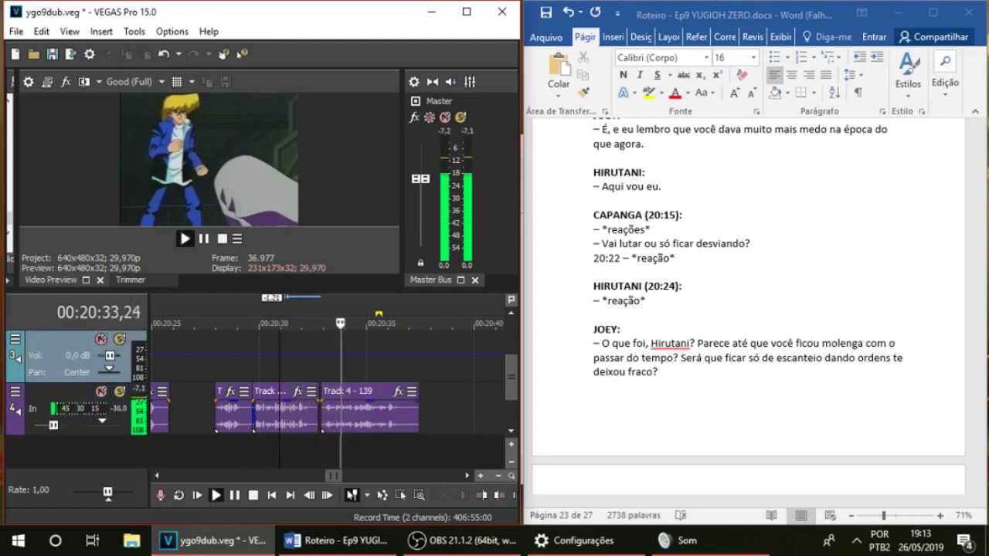
{"action": "left_click", "coordinate": [335, 418]}
{"action": "scroll", "coordinate": [335, 418], "scroll_direction": "up", "scroll_amount": 1}
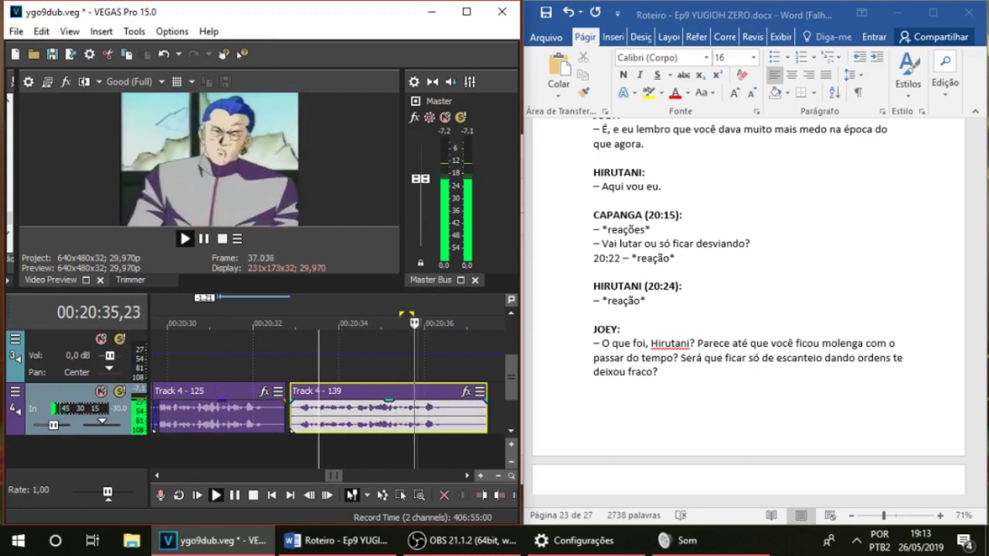
{"action": "left_click_drag", "start_coordinate": [340, 417], "coordinate": [335, 417]}
Replay the new take from its start and trim its end by about 19 frames
{"action": "left_click", "coordinate": [286, 364]}
{"action": "key", "text": "space"}
{"action": "key", "text": "space"}
{"action": "key", "text": "space"}
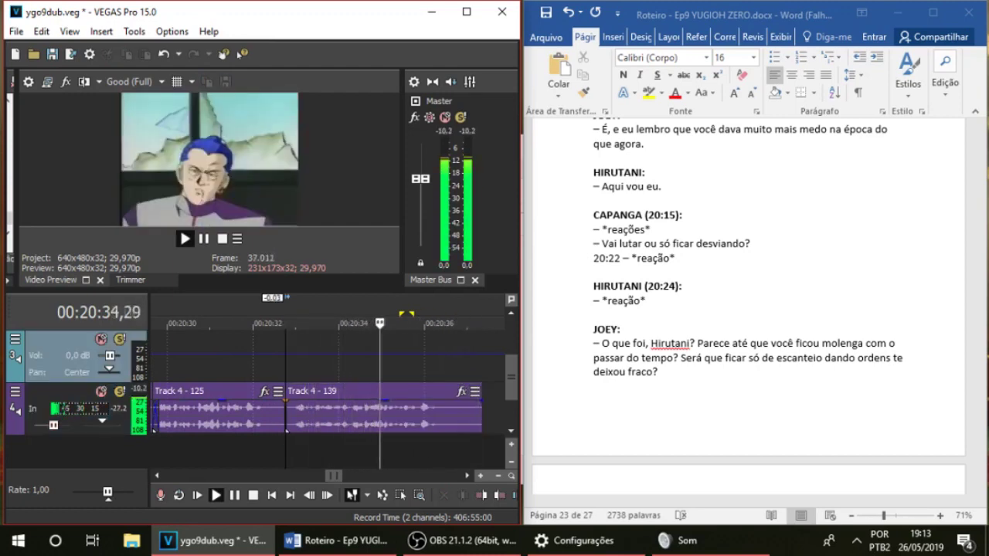
{"action": "key", "text": "space"}
{"action": "left_click_drag", "start_coordinate": [482, 417], "coordinate": [470, 417]}
Unmute the original audio track Yu-Gi-Oh! Zero-09-RAW and play it from 00:20:36,07
{"action": "left_click", "coordinate": [434, 363]}
{"action": "scroll", "coordinate": [434, 363], "scroll_direction": "down", "scroll_amount": 3}
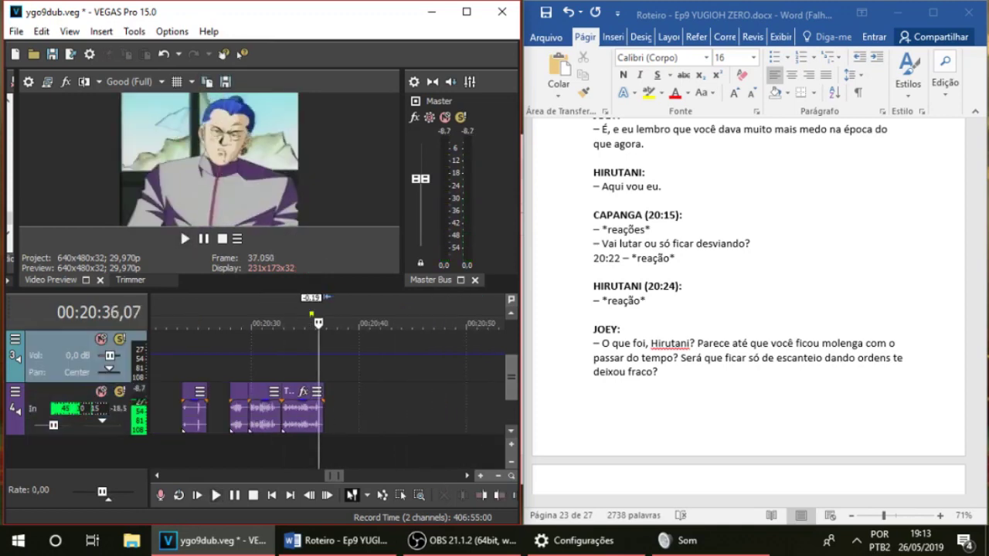
{"action": "left_click_drag", "start_coordinate": [511, 378], "coordinate": [512, 360]}
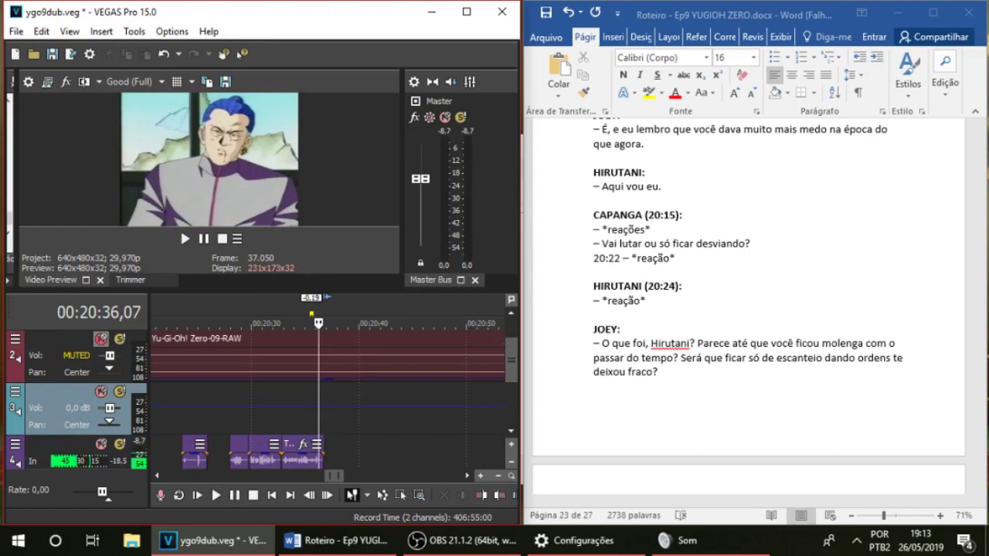
{"action": "left_click", "coordinate": [102, 339]}
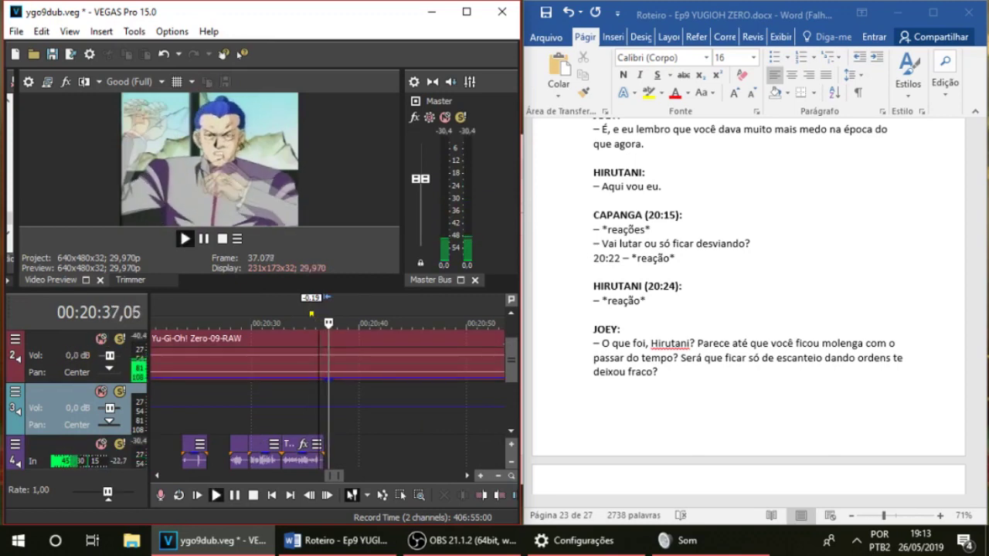
Bring Joey's 20:41 lines into view in the script and record the reaction and "Meus olhos!" from about 00:20:37,25, discarding the first take
{"action": "scroll", "coordinate": [748, 309], "scroll_direction": "down", "scroll_amount": 6}
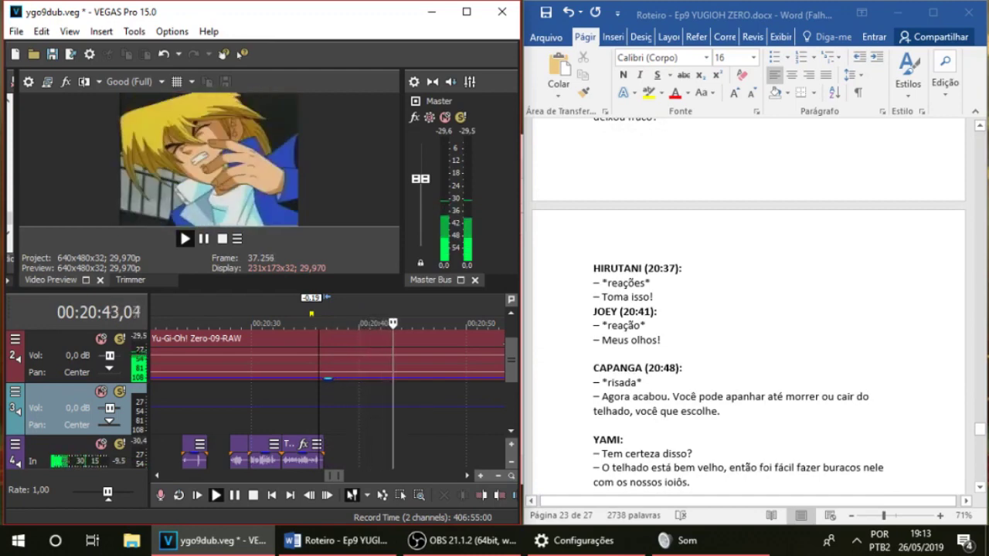
{"action": "key", "text": "space"}
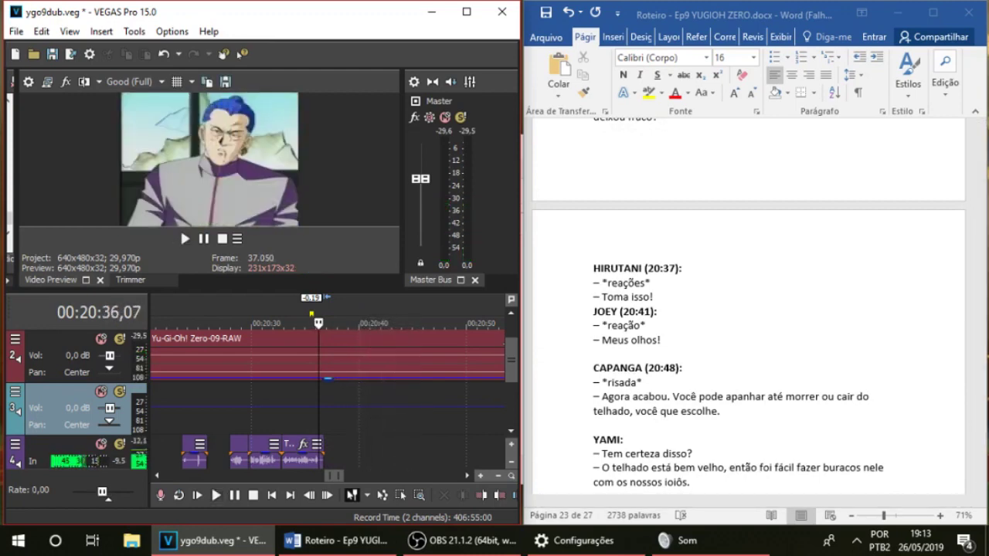
{"action": "key", "text": "space"}
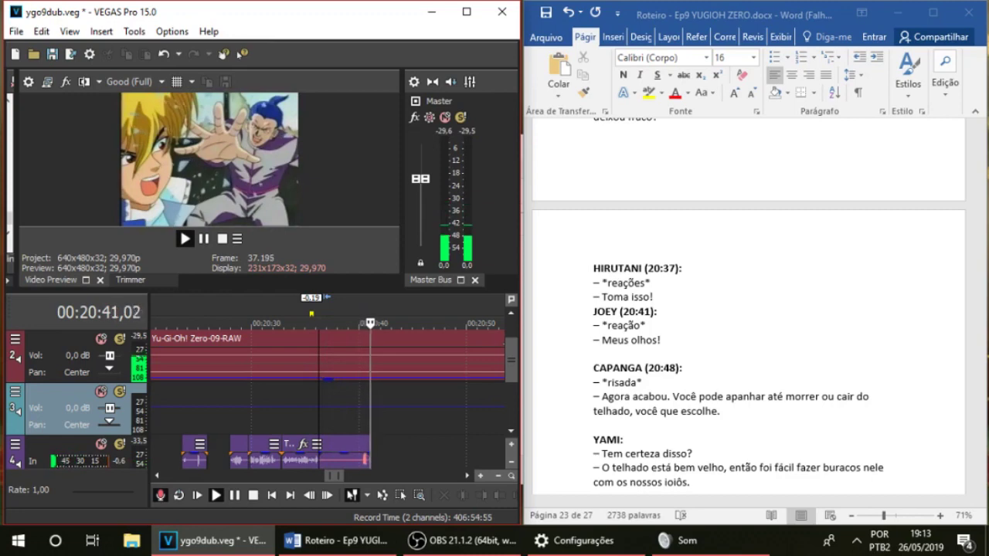
{"action": "key", "text": "space"}
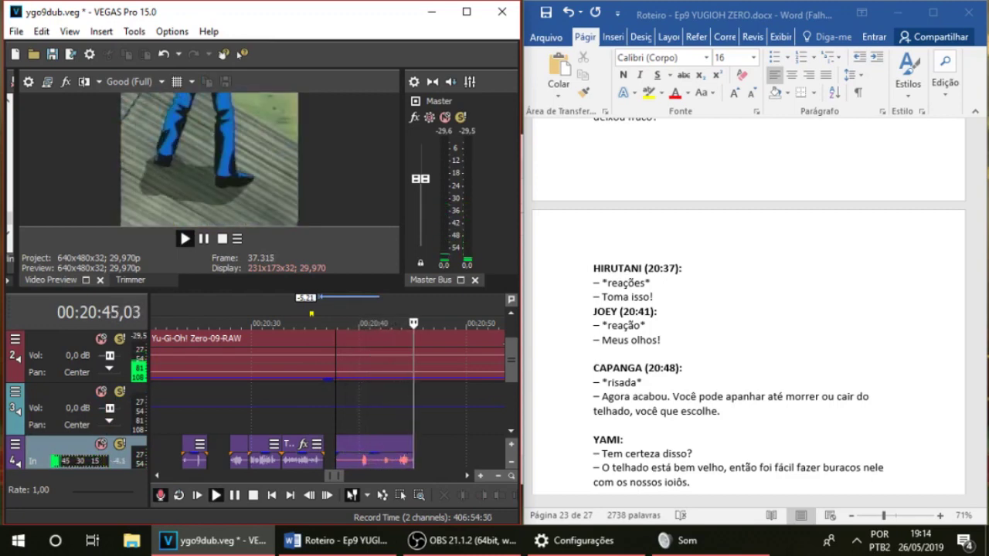
{"action": "key", "text": "space"}
Mute the original audio track Yu-Gi-Oh! Zero-09-RAW and trim the new take's start to 00:20:39,16
{"action": "left_click", "coordinate": [353, 410]}
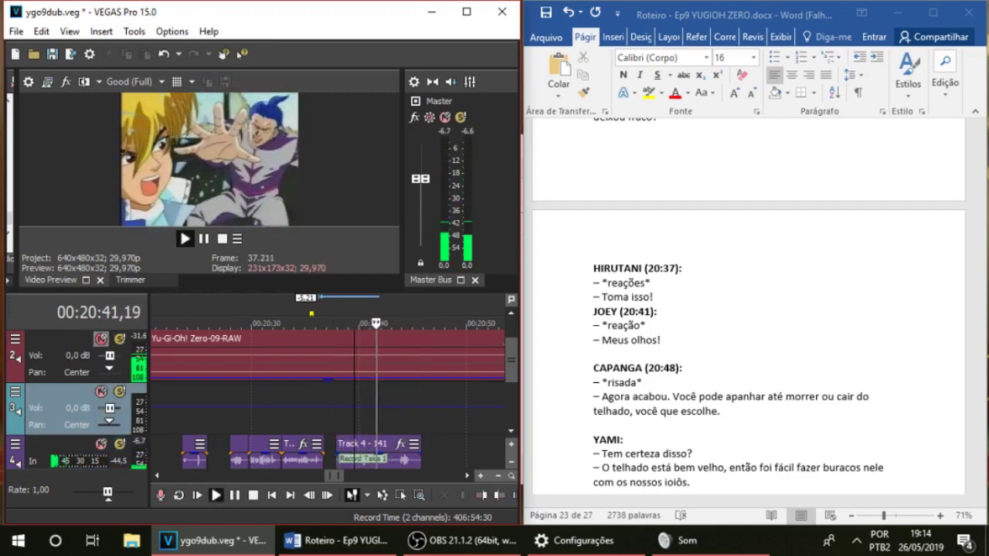
{"action": "left_click", "coordinate": [102, 338]}
{"action": "left_click_drag", "start_coordinate": [337, 459], "coordinate": [354, 458]}
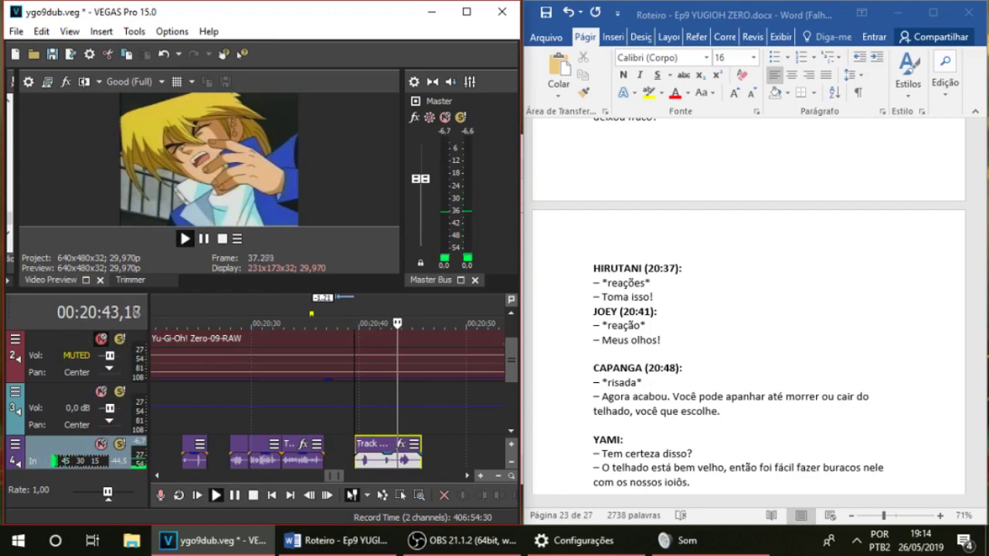
Replay the new take from 00:20:39,16, move it 10 frames earlier and trim its end by 12 frames
{"action": "key", "text": "space"}
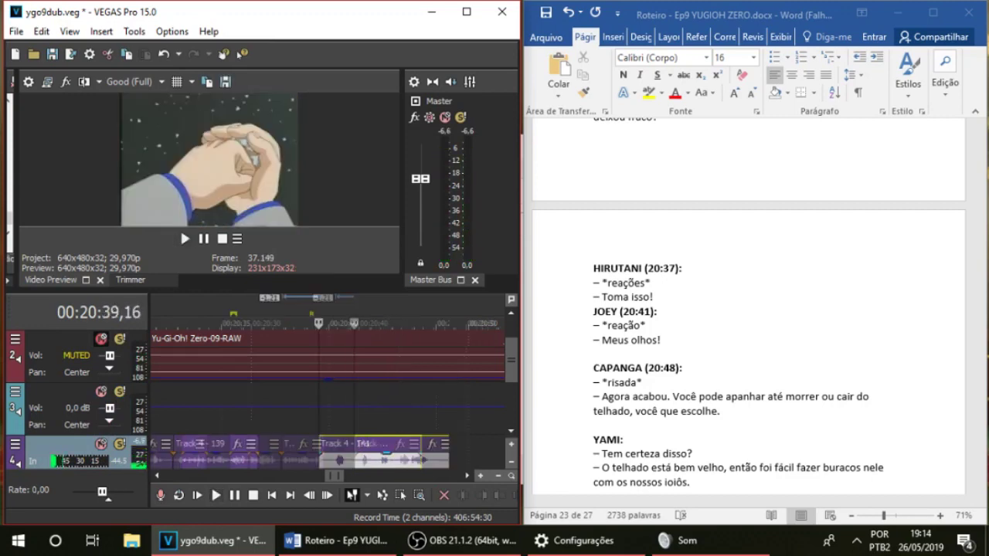
{"action": "key", "text": "space"}
{"action": "key", "text": "space"}
{"action": "key", "text": "space"}
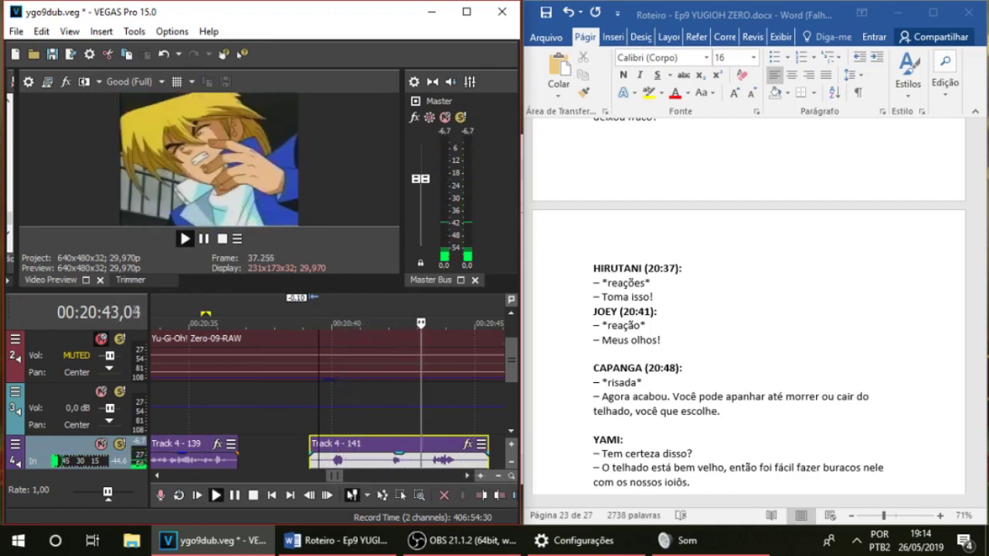
{"action": "key", "text": "space"}
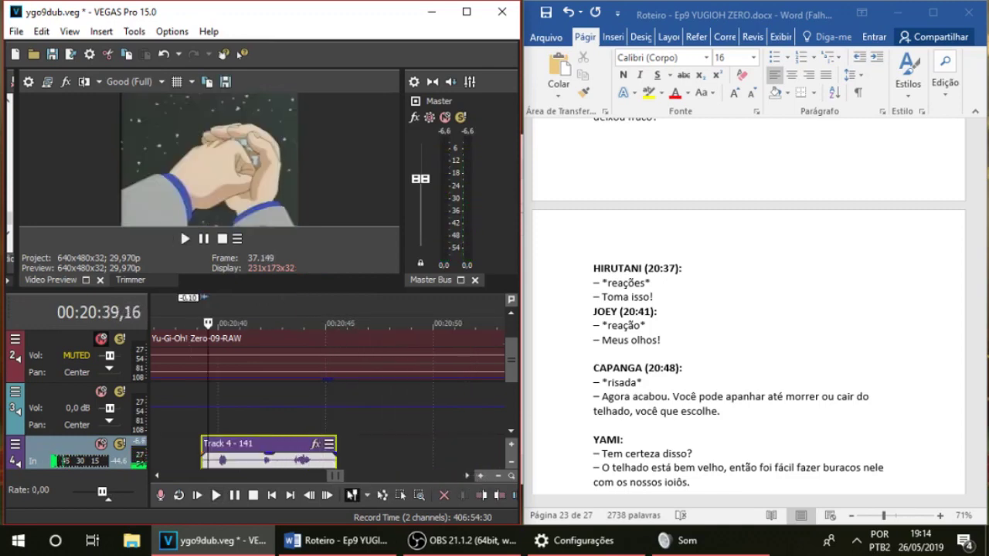
{"action": "key", "text": "space"}
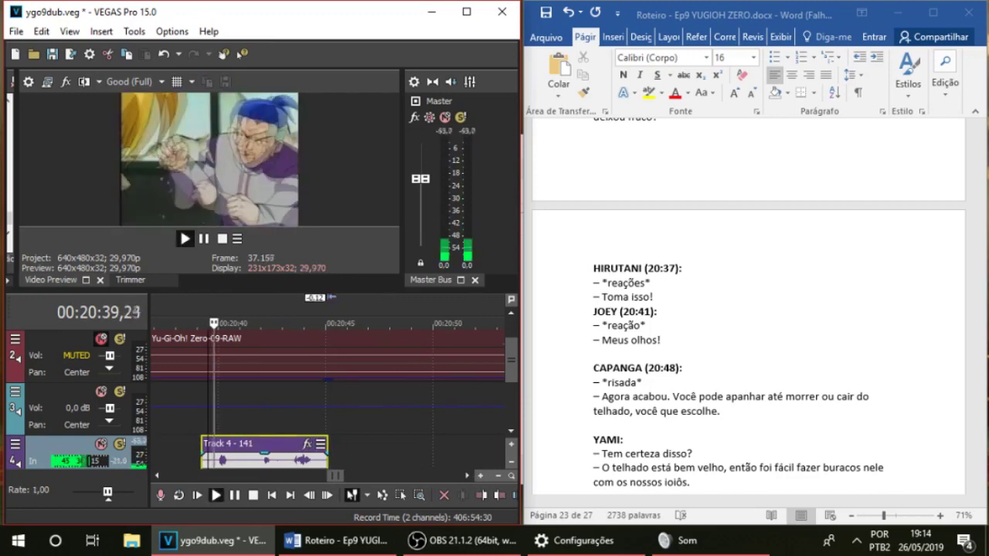
{"action": "key", "text": "space"}
Split the take just before "Meus olhos!" and delete the part after the split
{"action": "left_click", "coordinate": [294, 461]}
{"action": "left_click", "coordinate": [291, 461]}
{"action": "key", "text": "s"}
{"action": "key", "text": "Delete"}
Re-record "Meus olhos!" from 00:20:41,29 and trim the new take's start to meet the preceding clip
{"action": "left_click", "coordinate": [299, 421]}
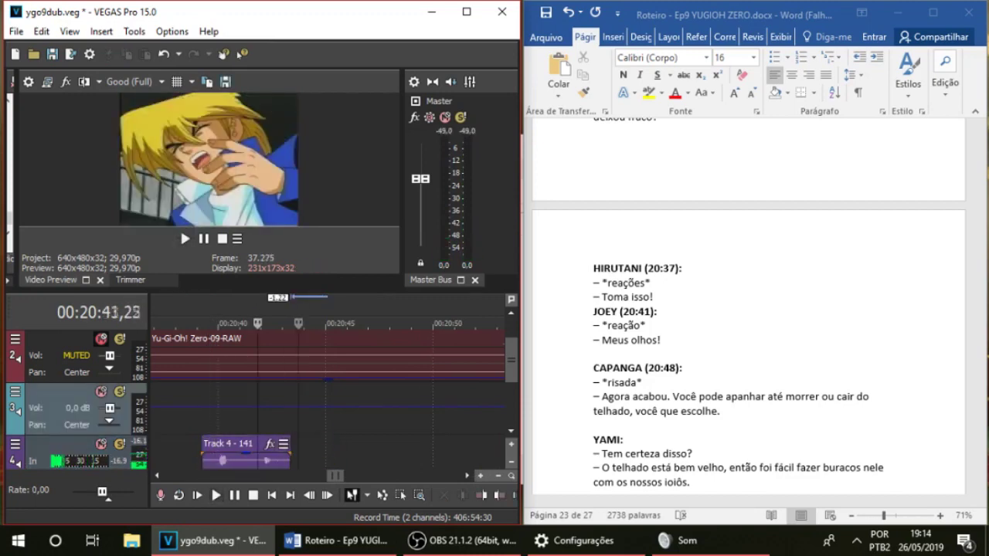
{"action": "left_click", "coordinate": [261, 421]}
{"action": "key", "text": "ctrl+r"}
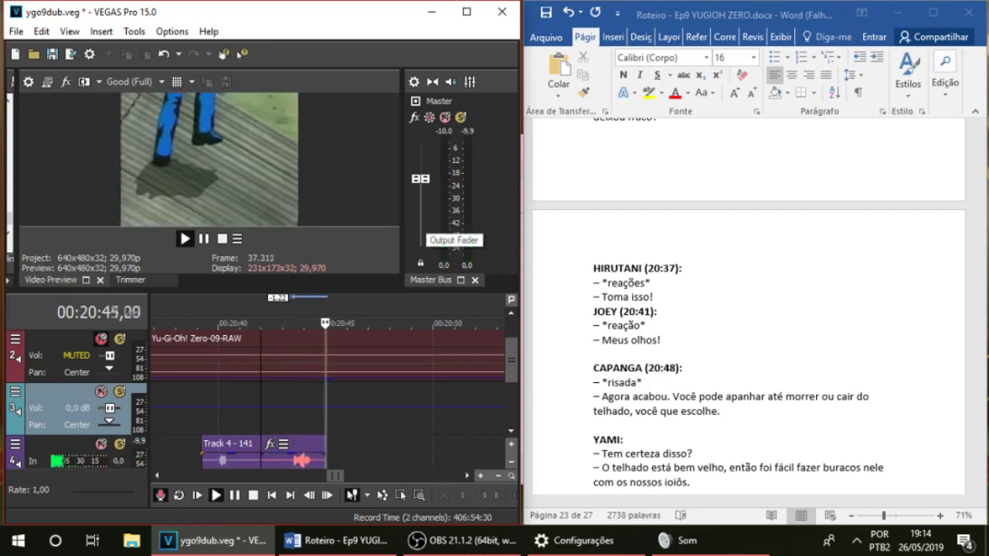
{"action": "key", "text": "space"}
{"action": "key", "text": "space"}
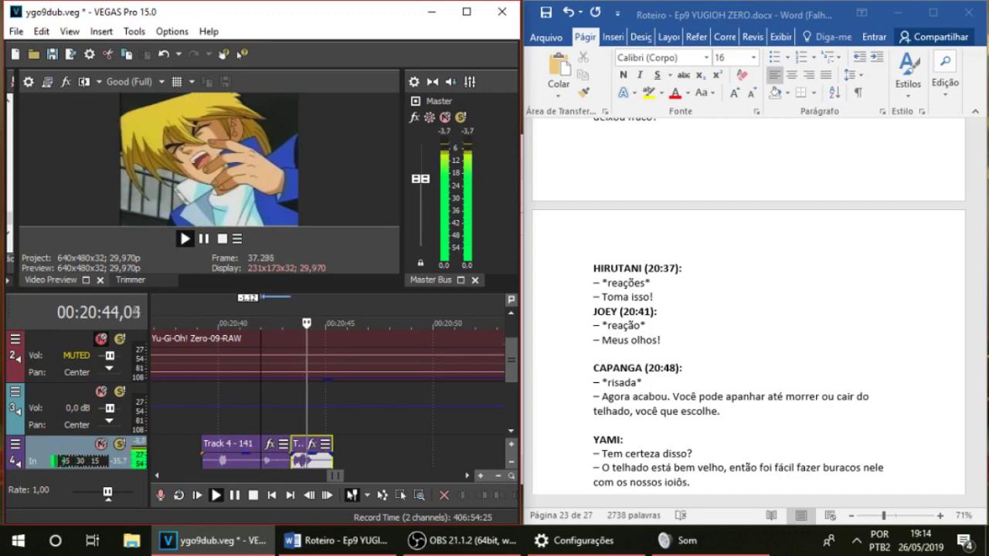
{"action": "key", "text": "space"}
Adjust the "Meus olhos!" take against the lip movement, shifting it 3 frames earlier and 8 frames later between replays
{"action": "key", "text": "Up"}
{"action": "key", "text": "Up"}
{"action": "key", "text": "Up"}
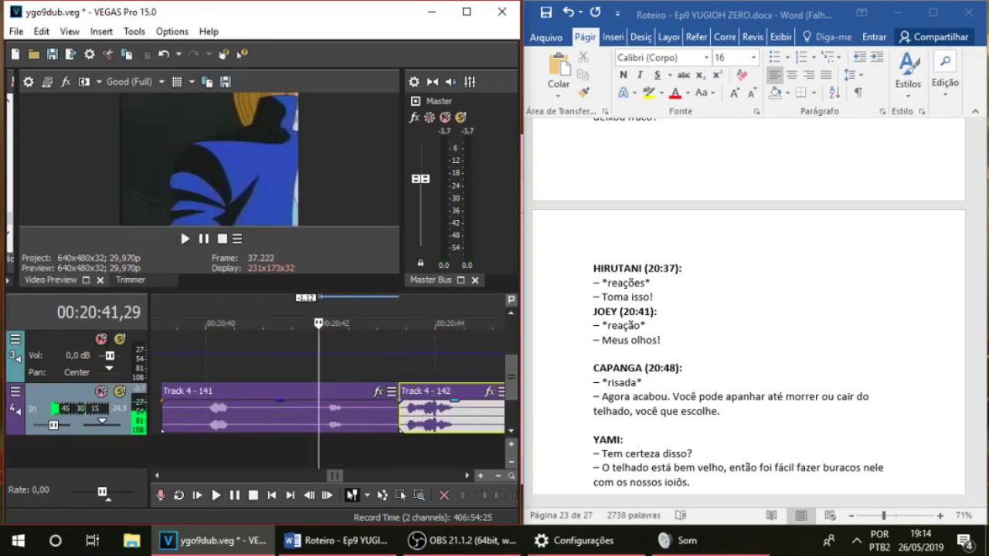
{"action": "left_click_drag", "start_coordinate": [398, 418], "coordinate": [415, 417]}
{"action": "key", "text": "space"}
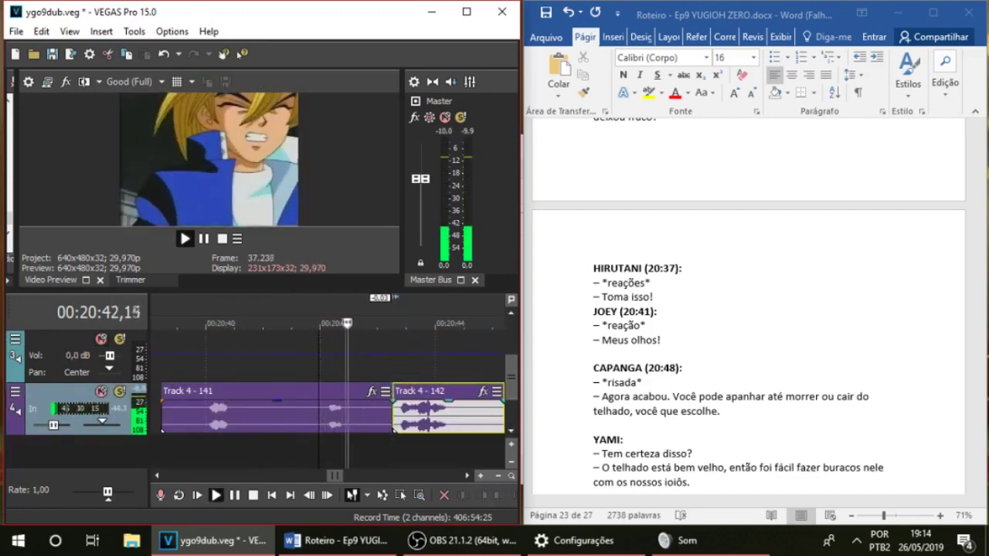
{"action": "key", "text": "space"}
{"action": "left_click_drag", "start_coordinate": [418, 417], "coordinate": [433, 417]}
{"action": "key", "text": "space"}
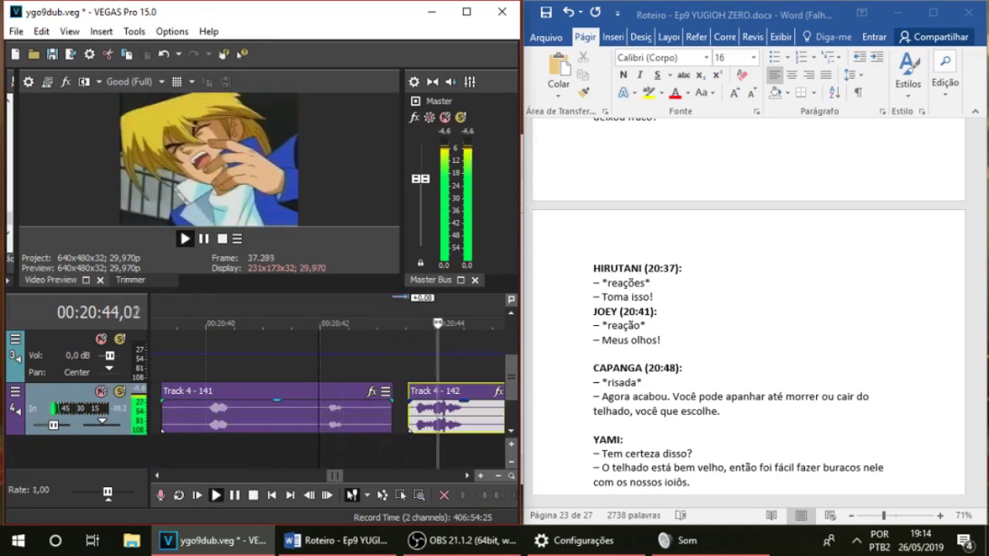
Move the "Meus olhos!" take 2 frames earlier and replay it from just before its start
{"action": "scroll", "coordinate": [390, 406], "scroll_direction": "down", "scroll_amount": 3}
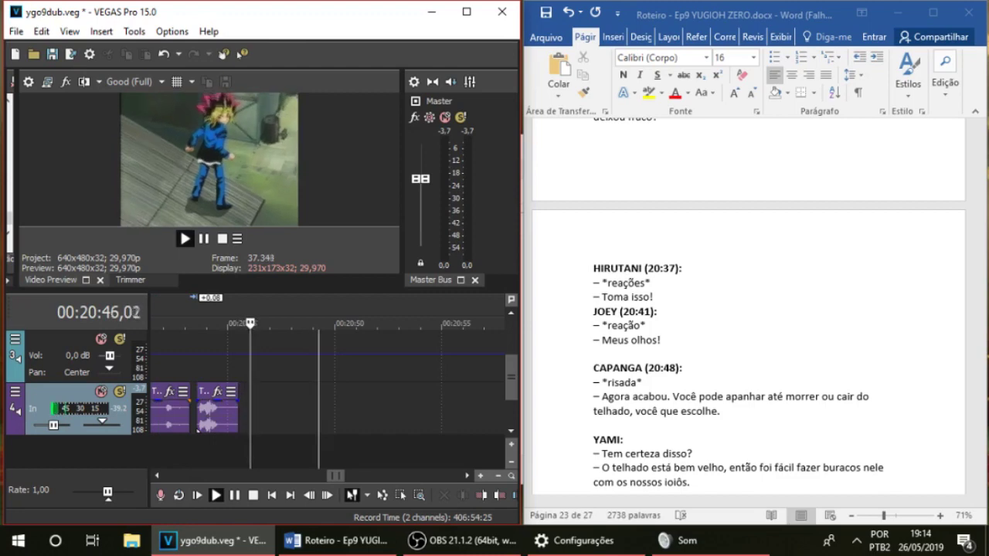
{"action": "left_click", "coordinate": [194, 362]}
{"action": "scroll", "coordinate": [402, 413], "scroll_direction": "up", "scroll_amount": 3}
{"action": "key", "text": "space"}
{"action": "left_click_drag", "start_coordinate": [402, 417], "coordinate": [396, 417]}
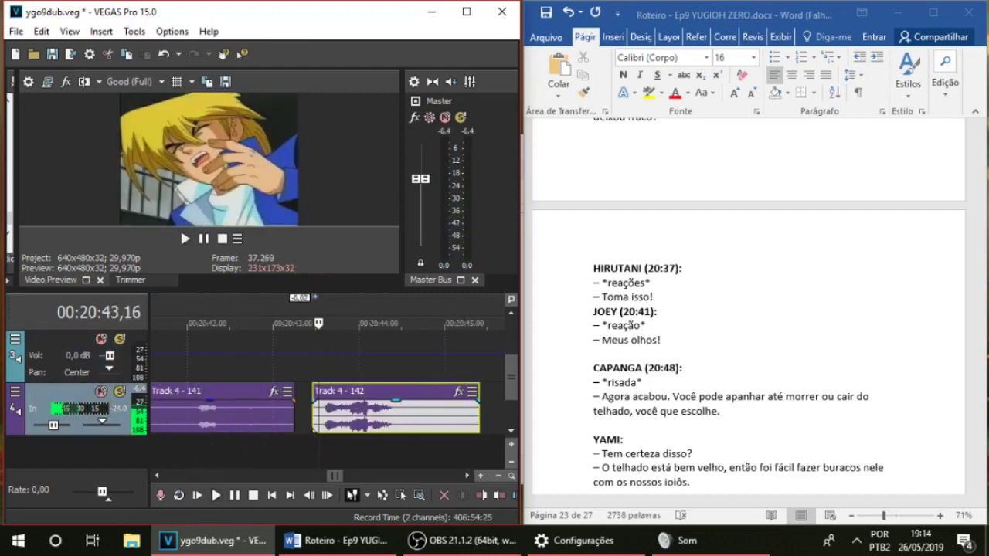
{"action": "key", "text": "space"}
{"action": "left_click_drag", "start_coordinate": [331, 361], "coordinate": [295, 362]}
{"action": "left_click", "coordinate": [295, 362]}
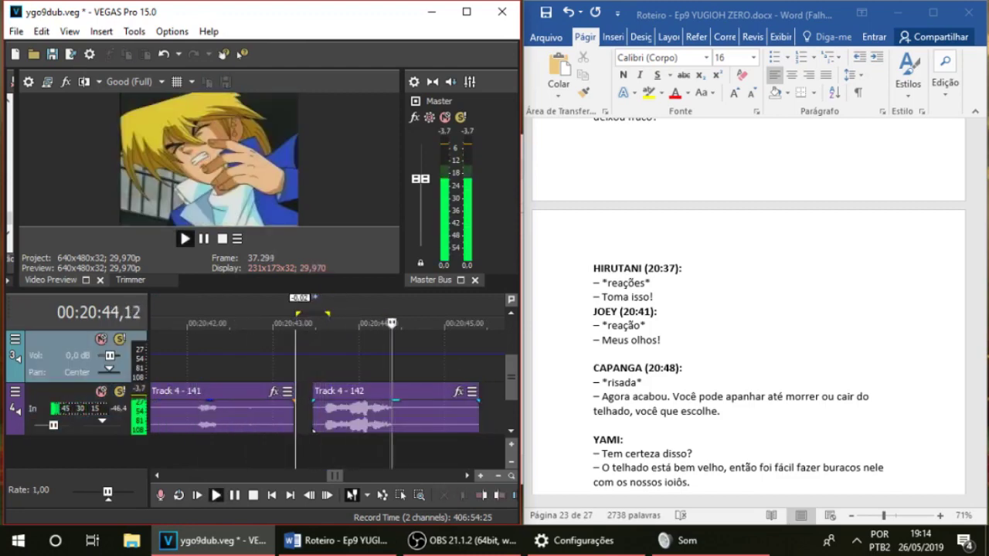
{"action": "key", "text": "space"}
Split the "Meus olhos!" take after the speech, delete the 22-frame remainder and play back the end
{"action": "left_click_drag", "start_coordinate": [402, 417], "coordinate": [401, 417]}
{"action": "left_click", "coordinate": [416, 417]}
{"action": "key", "text": "s"}
{"action": "left_click", "coordinate": [439, 417]}
{"action": "key", "text": "Delete"}
{"action": "left_click", "coordinate": [381, 362]}
{"action": "key", "text": "space"}
{"action": "key", "text": "space"}
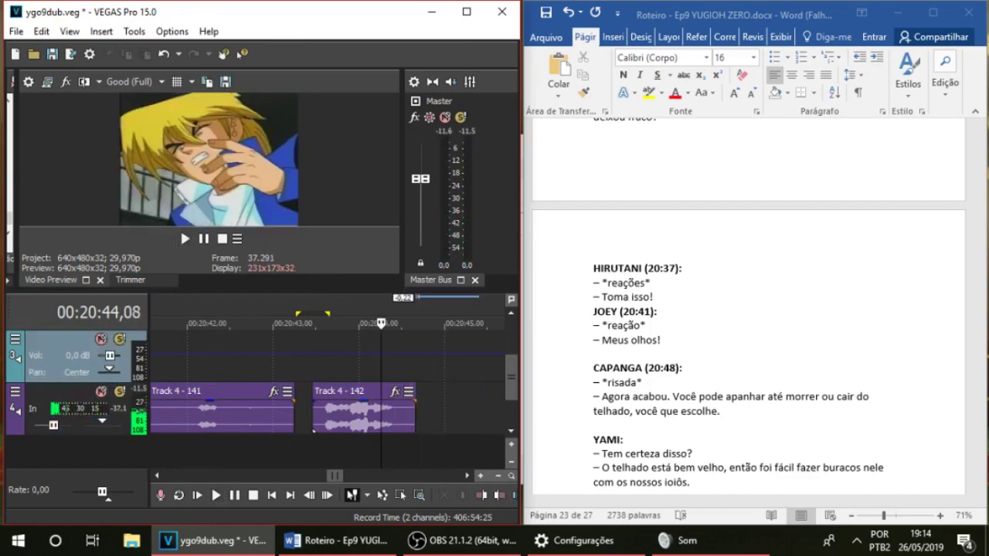
Find Joey's 21:27 line in the script and play the matching scene from about 00:21:23,20
{"action": "scroll", "coordinate": [748, 309], "scroll_direction": "down", "scroll_amount": 8}
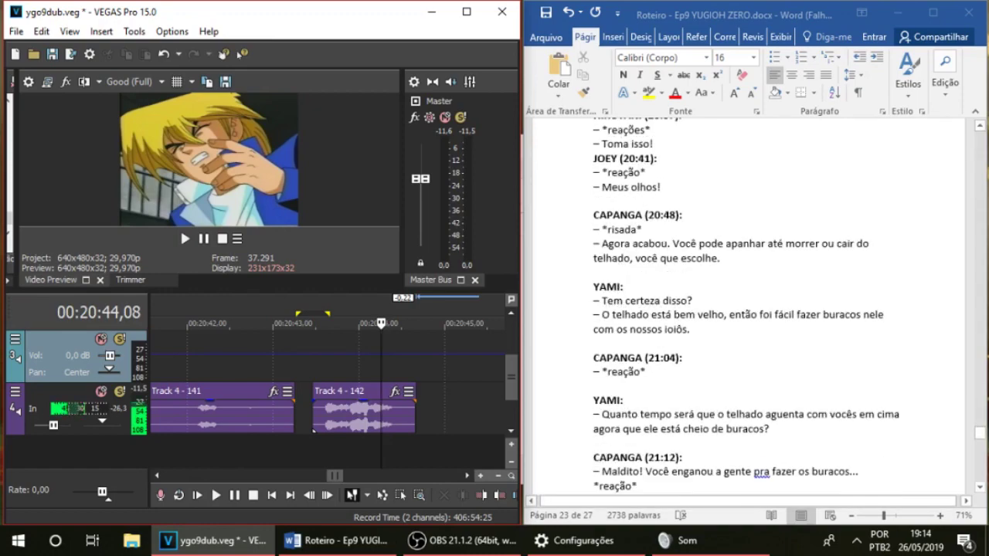
{"action": "scroll", "coordinate": [748, 309], "scroll_direction": "down", "scroll_amount": 7}
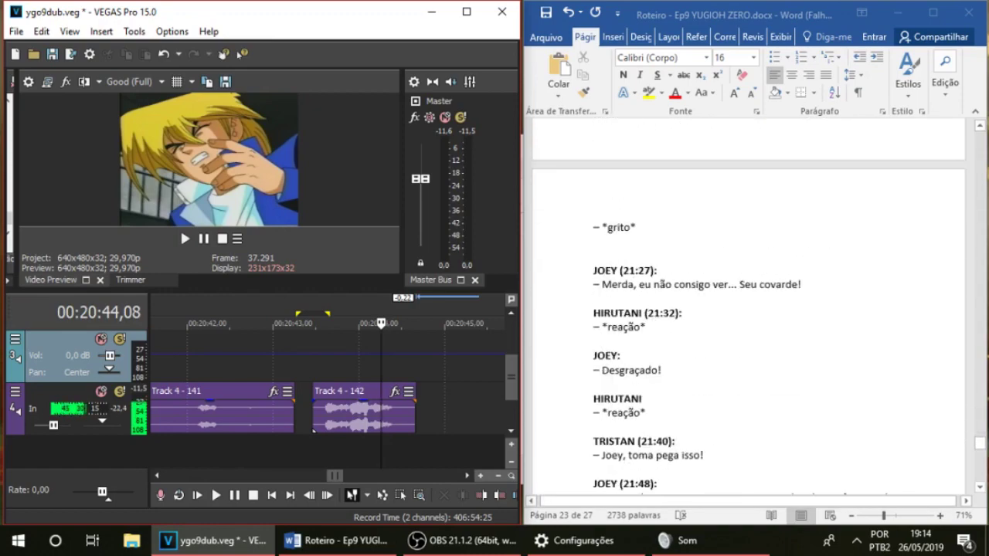
{"action": "left_click", "coordinate": [436, 409]}
{"action": "left_click_drag", "start_coordinate": [511, 377], "coordinate": [510, 360]}
{"action": "scroll", "coordinate": [436, 394], "scroll_direction": "down", "scroll_amount": 2}
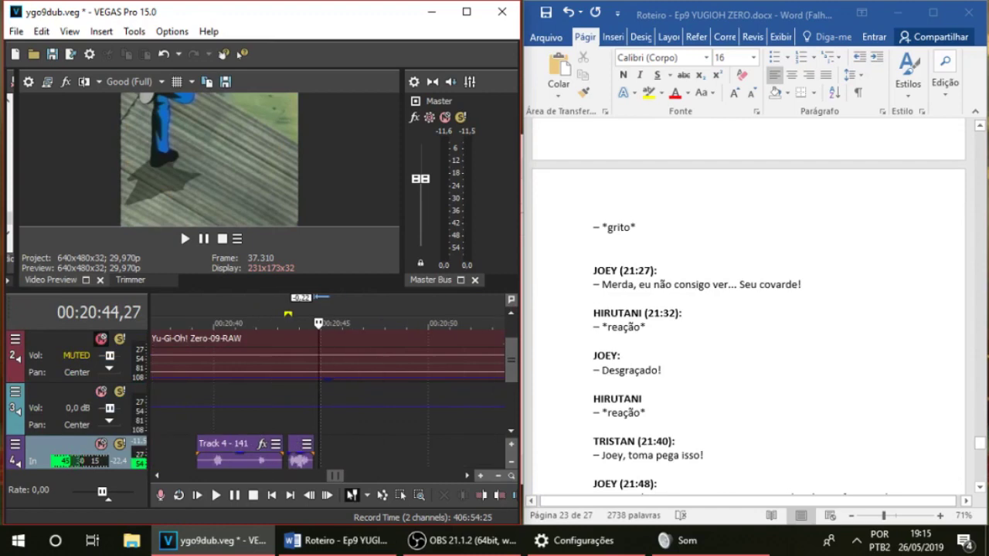
{"action": "left_click_drag", "start_coordinate": [424, 409], "coordinate": [506, 409]}
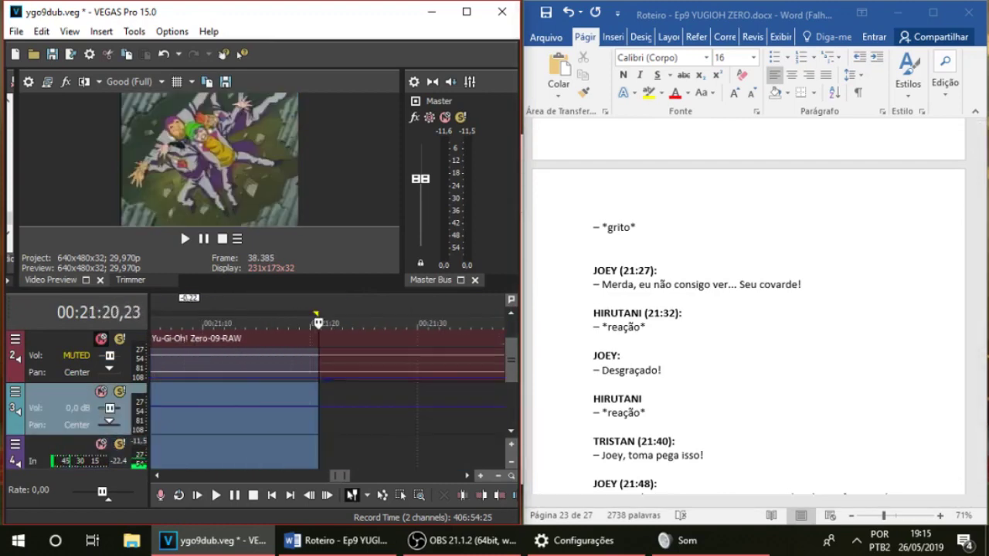
{"action": "left_click", "coordinate": [336, 409]}
{"action": "scroll", "coordinate": [336, 409], "scroll_direction": "up", "scroll_amount": 1}
{"action": "left_click", "coordinate": [345, 452]}
{"action": "key", "text": "space"}
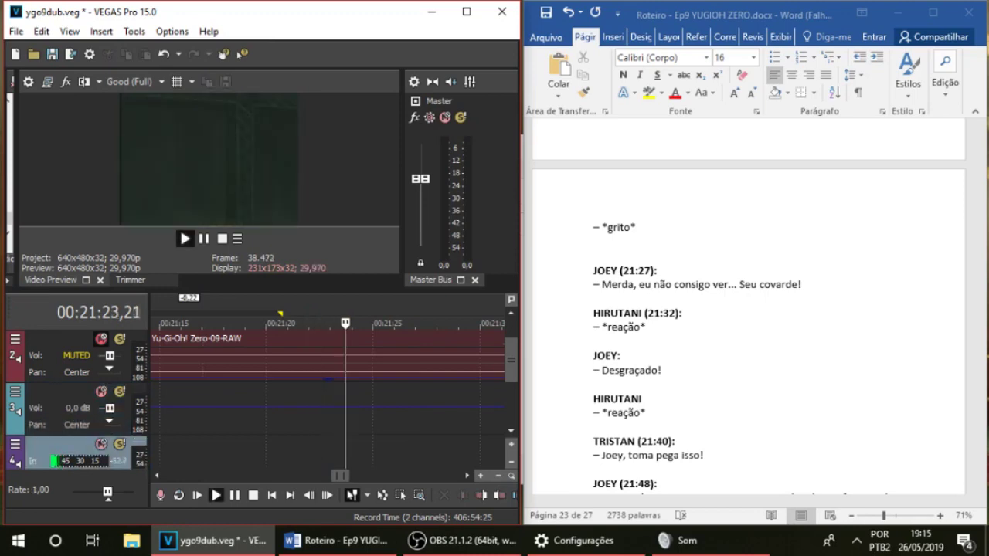
Unmute the original audio and temporarily raise its volume to listen to Joey's 21:27 line from 00:21:22,26
{"action": "left_click", "coordinate": [101, 340]}
{"action": "left_click_drag", "start_coordinate": [426, 378], "coordinate": [427, 363]}
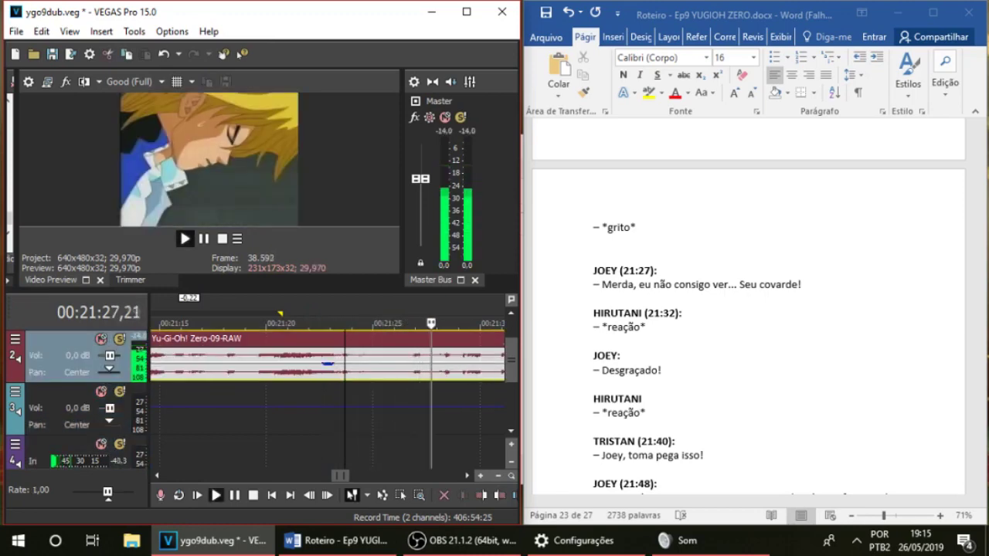
{"action": "left_click_drag", "start_coordinate": [350, 409], "coordinate": [328, 409]}
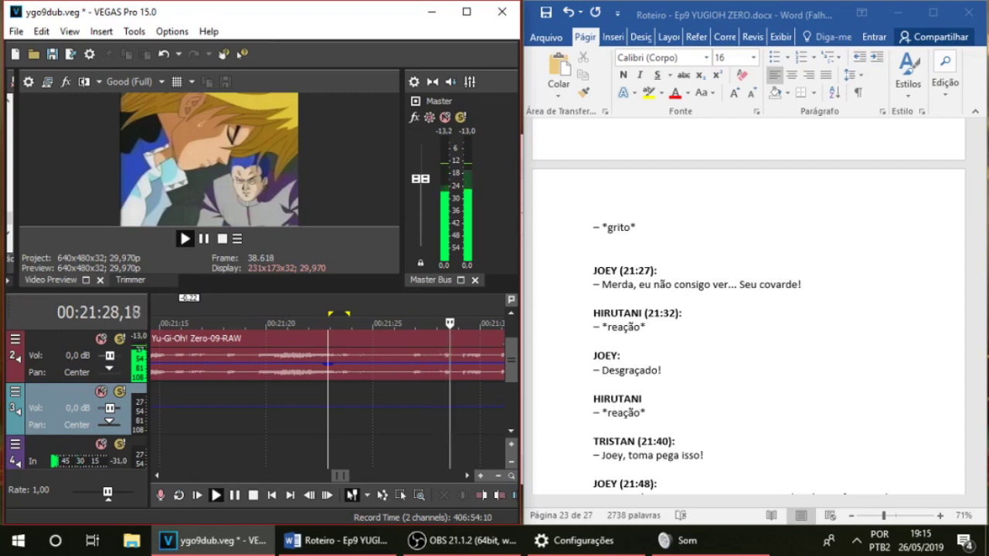
{"action": "key", "text": "space"}
{"action": "key", "text": "space"}
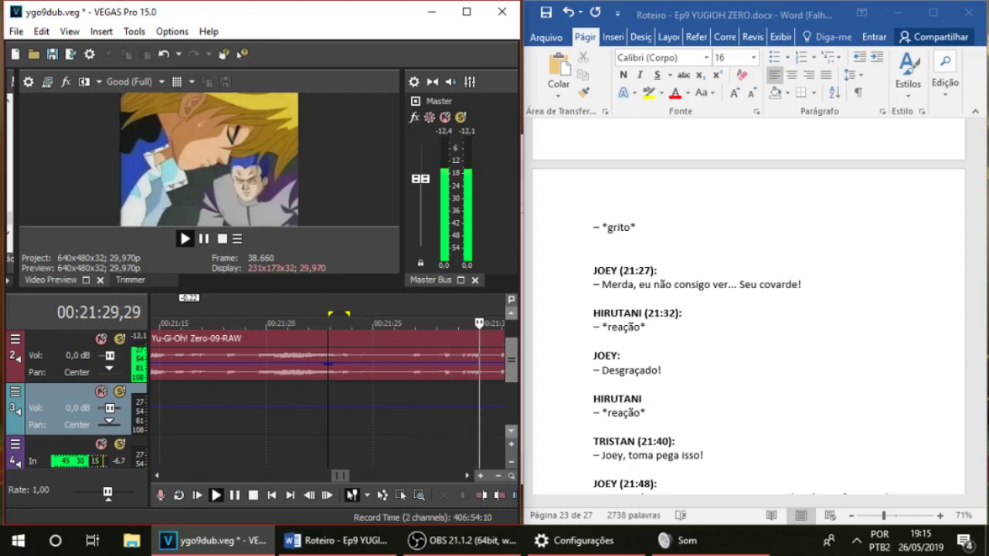
{"action": "key", "text": "space"}
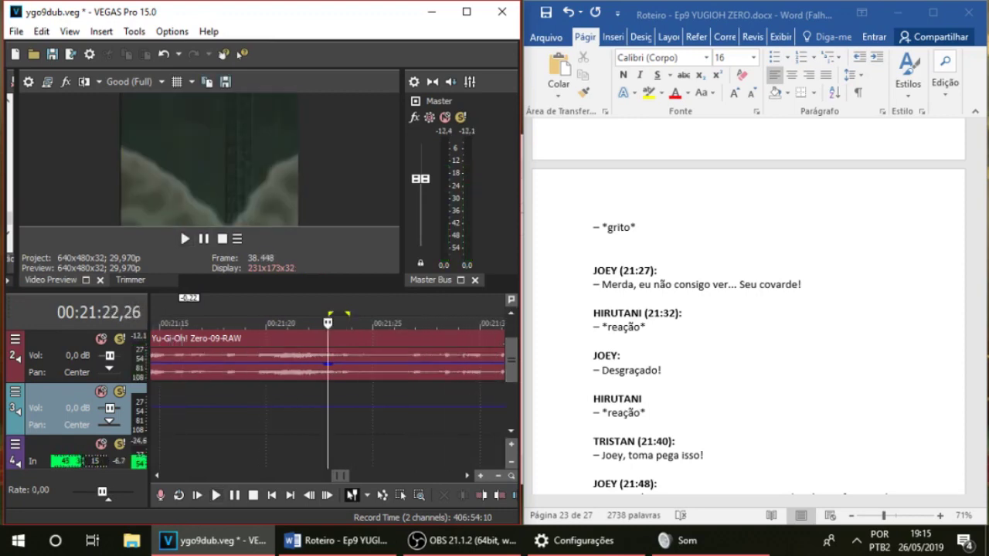
{"action": "left_click_drag", "start_coordinate": [273, 349], "coordinate": [279, 373]}
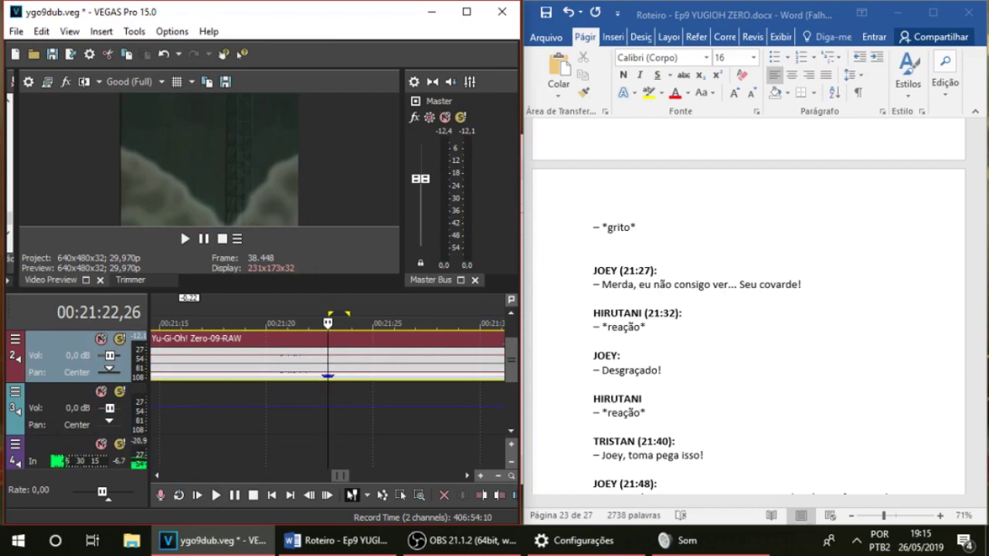
Try recording Joey's 21:27 line twice from 00:21:22,02, deleting each take
{"action": "key", "text": "ctrl+r"}
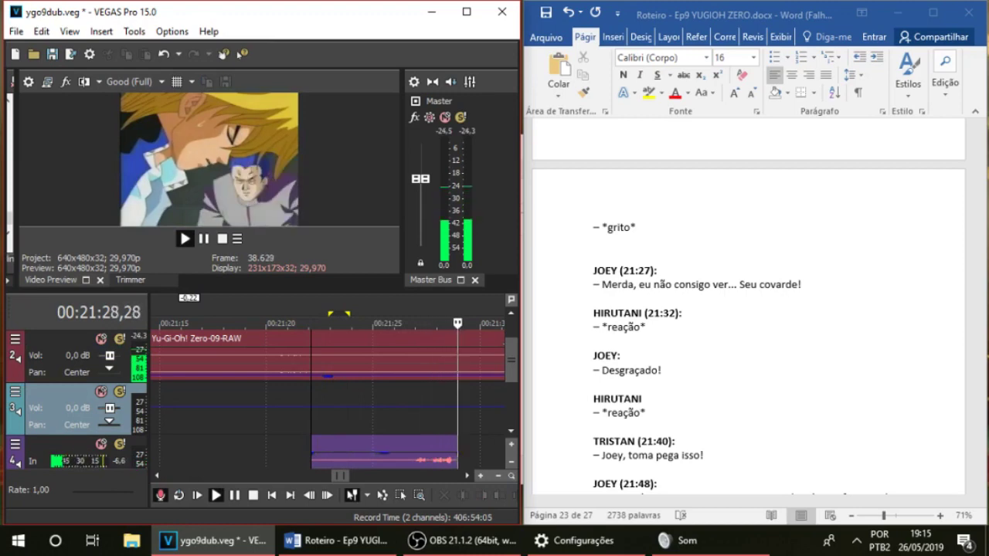
{"action": "key", "text": "space"}
{"action": "key", "text": "Delete"}
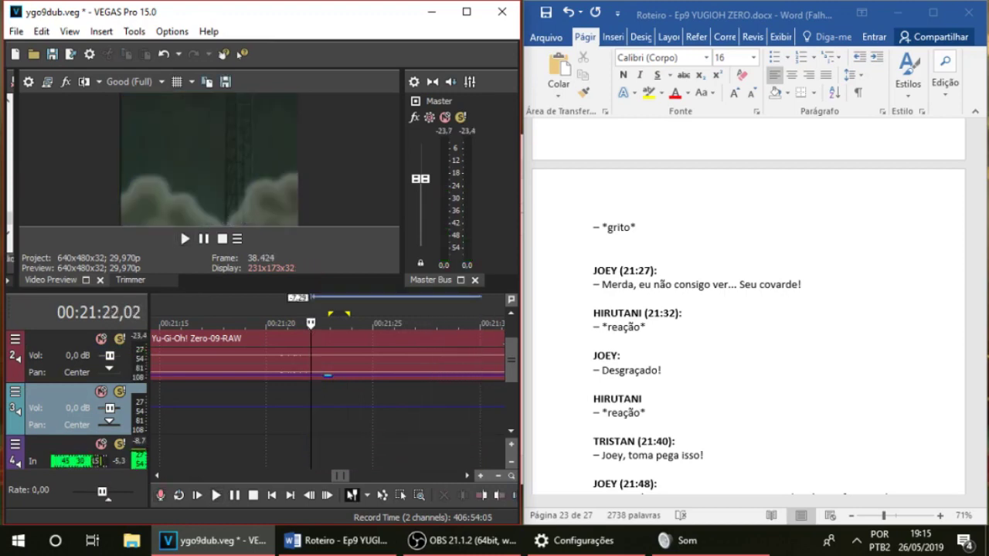
{"action": "key", "text": "ctrl+r"}
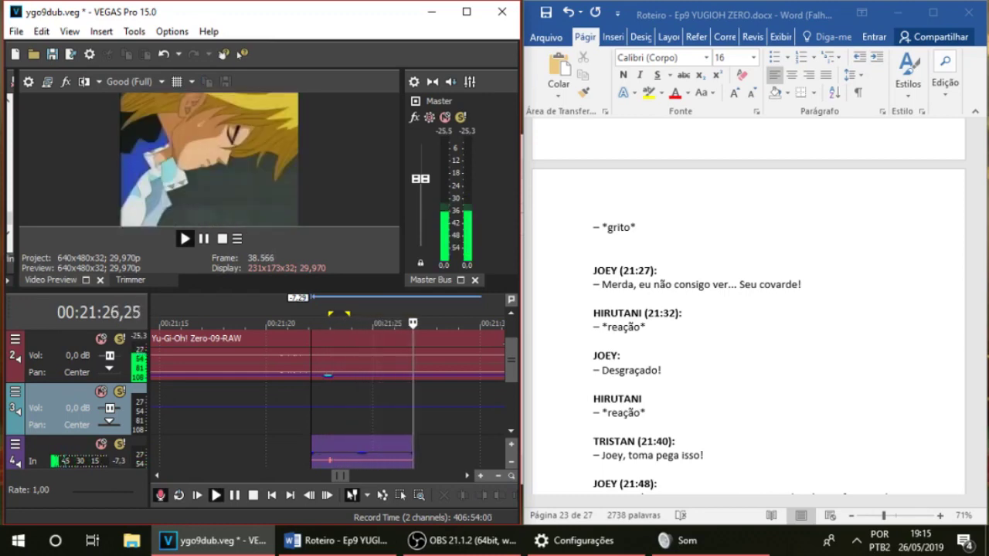
{"action": "key", "text": "space"}
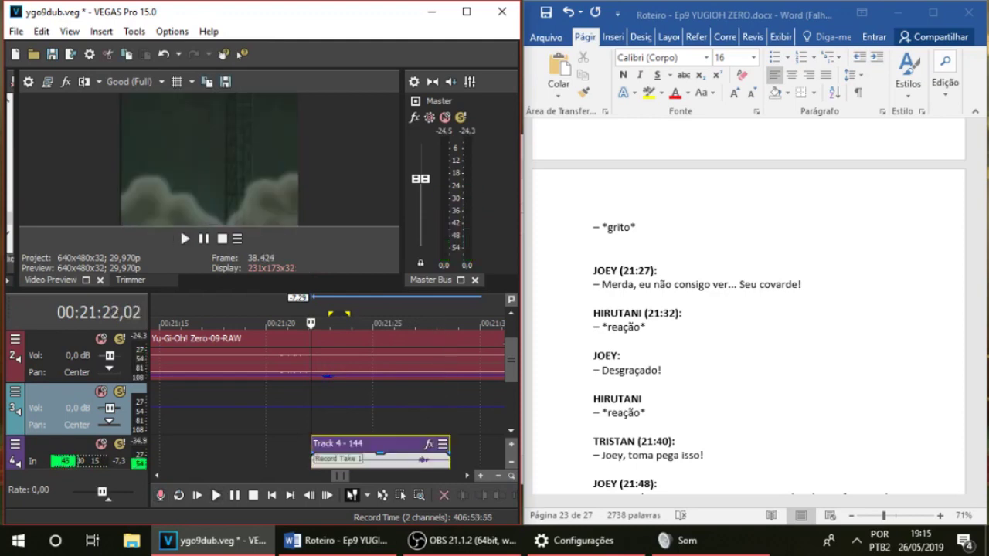
{"action": "key", "text": "Delete"}
Record Joey's 21:27 line from 00:21:25,06, discarding the false starts and keeping the last take
{"action": "left_click", "coordinate": [377, 453]}
{"action": "key", "text": "ctrl+r"}
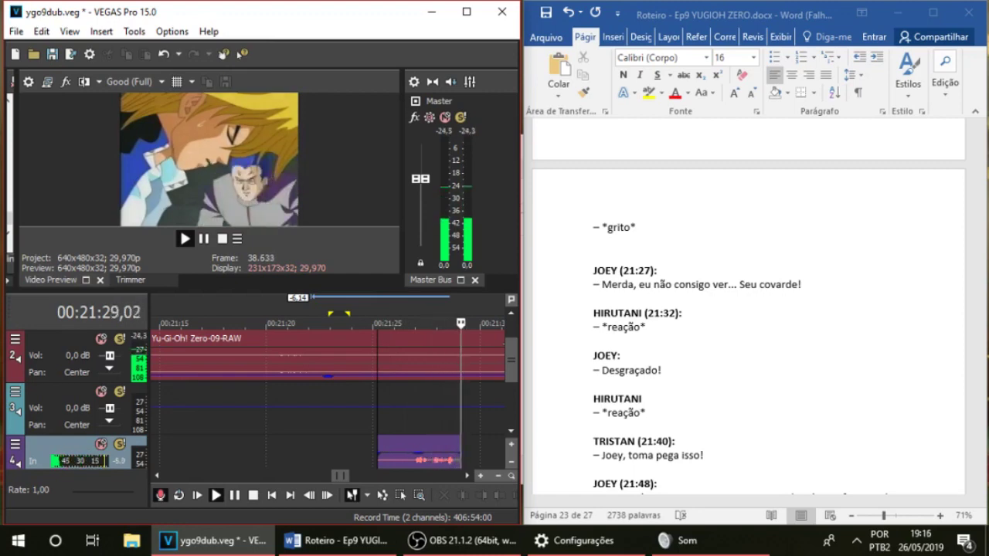
{"action": "key", "text": "Escape"}
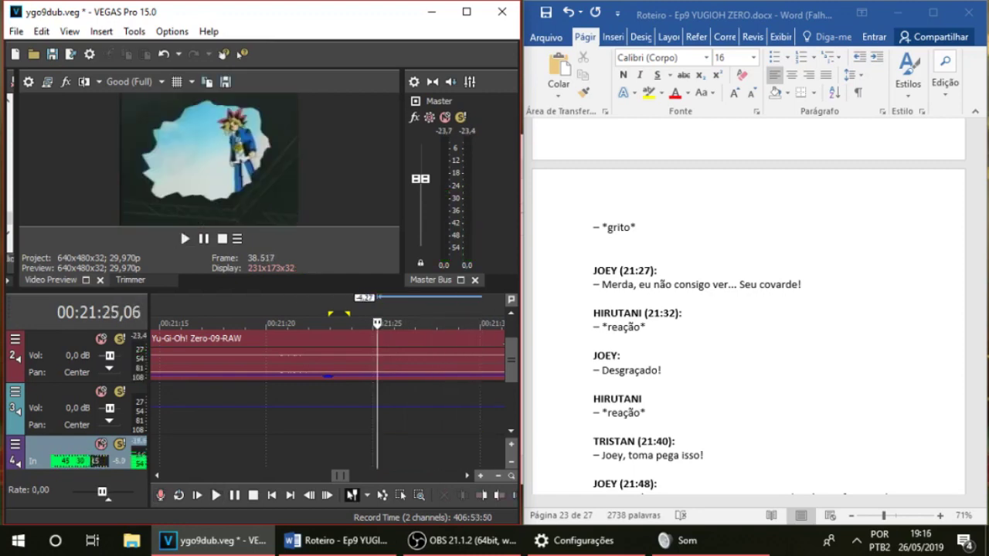
{"action": "key", "text": "ctrl+r"}
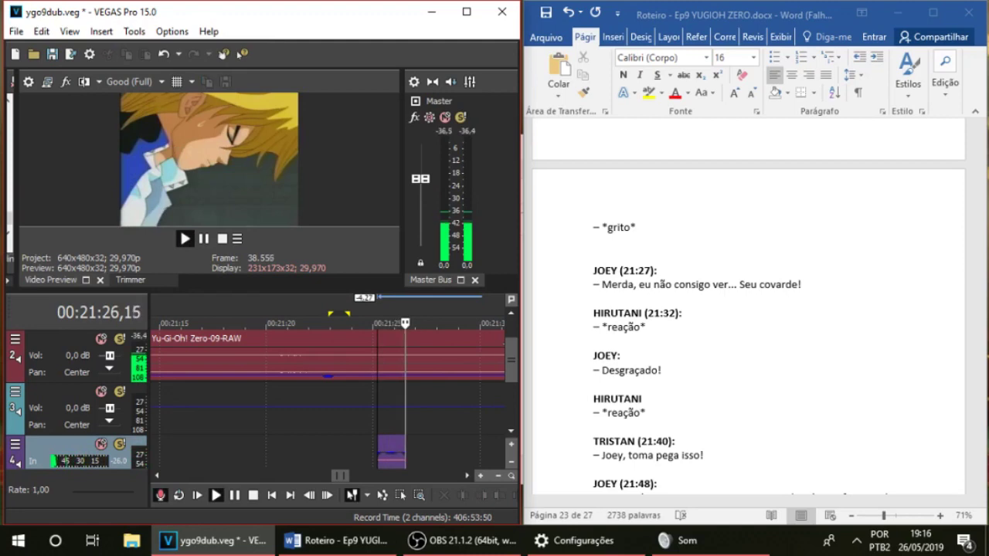
{"action": "key", "text": "Escape"}
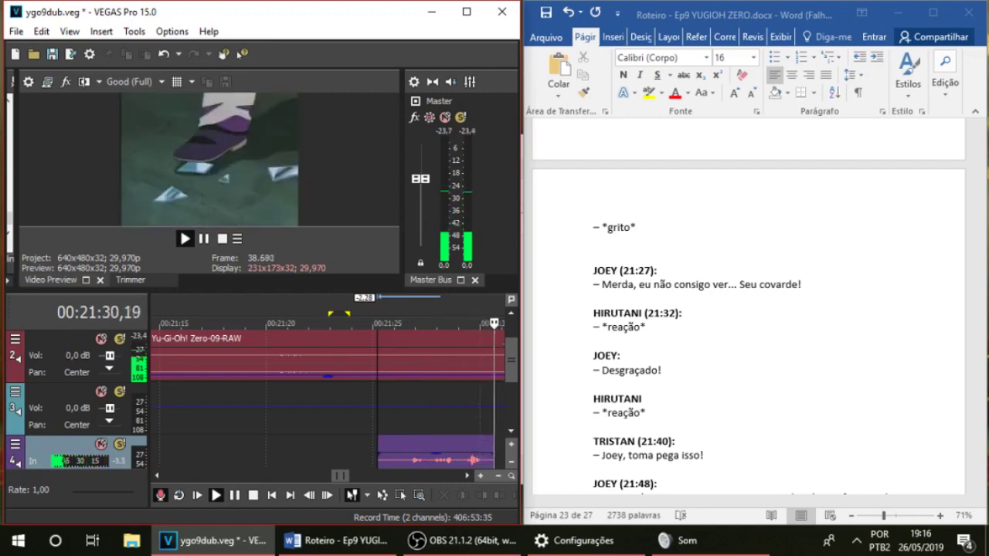
{"action": "key", "text": "Escape"}
Mute the original audio and play back the new take of Joey's 21:27 line
{"action": "left_click", "coordinate": [101, 339]}
{"action": "key", "text": "space"}
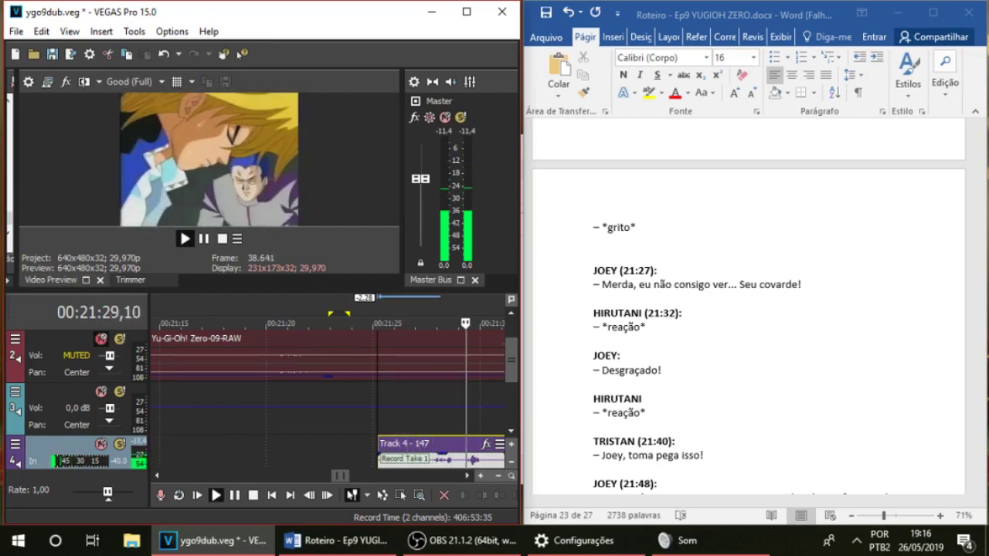
{"action": "key", "text": "space"}
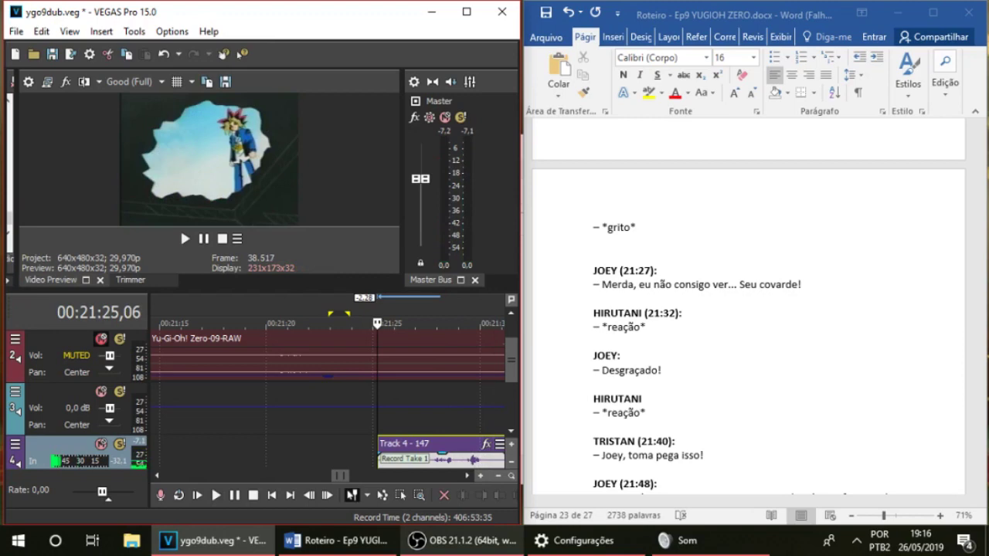
{"action": "left_click", "coordinate": [510, 431]}
{"action": "left_click", "coordinate": [185, 238]}
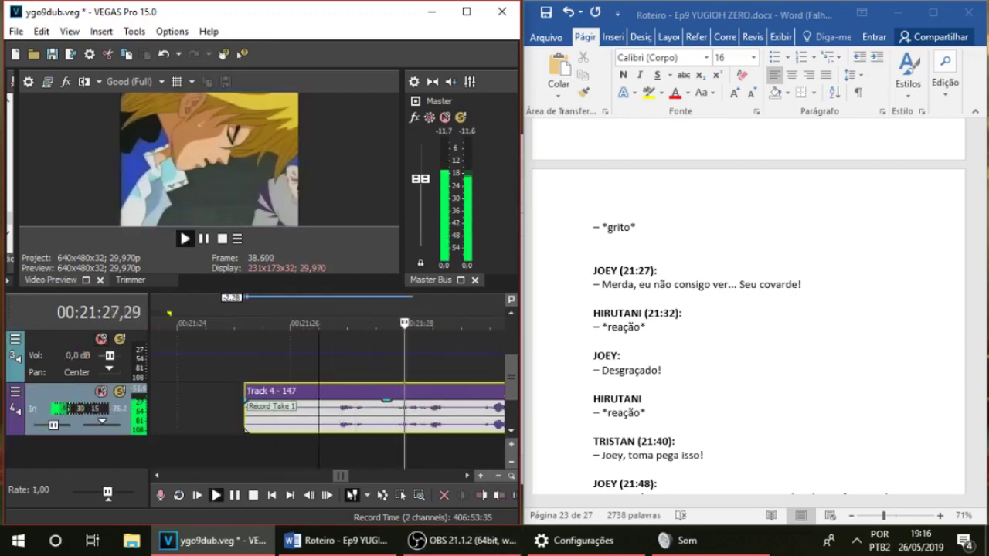
Split the 21:27 take between its phrases, move the second part 4 frames earlier and play back the result
{"action": "key", "text": "Return"}
{"action": "key", "text": "s"}
{"action": "left_click_drag", "start_coordinate": [445, 414], "coordinate": [386, 415]}
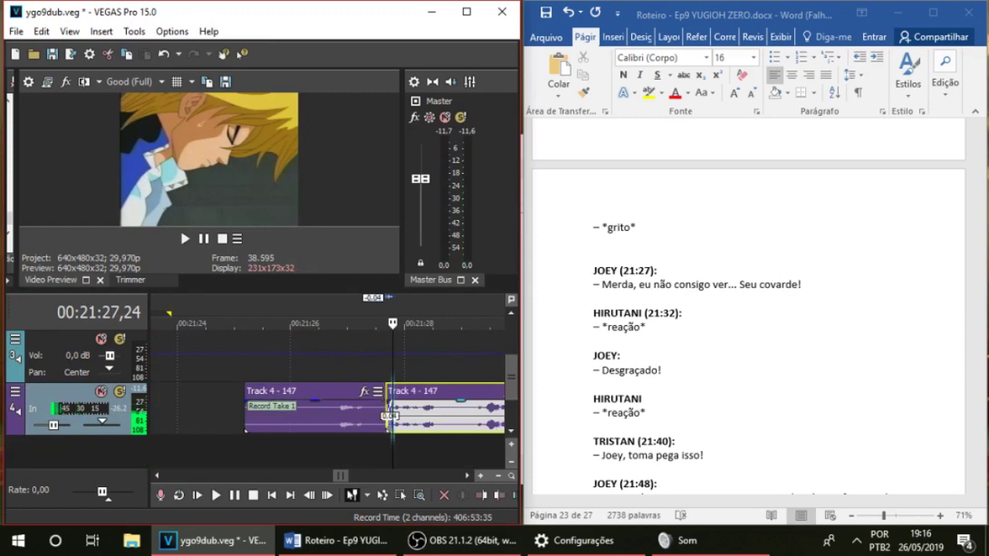
{"action": "left_click", "coordinate": [319, 366]}
{"action": "key", "text": "space"}
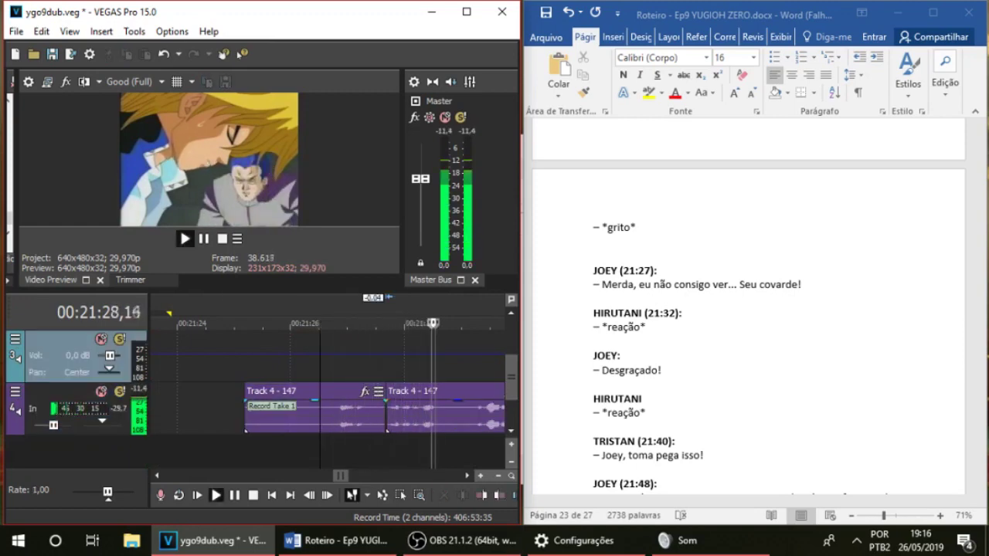
Trim 1 second 10 frames of silence off the start of the 21:27 take's first part
{"action": "scroll", "coordinate": [320, 365], "scroll_direction": "down", "scroll_amount": 2}
{"action": "key", "text": "space"}
{"action": "left_click_drag", "start_coordinate": [176, 415], "coordinate": [215, 410]}
Unmute the original audio and replay the scene from about 00:21:30,23 to hear Joey's next sounds
{"action": "left_click", "coordinate": [330, 365]}
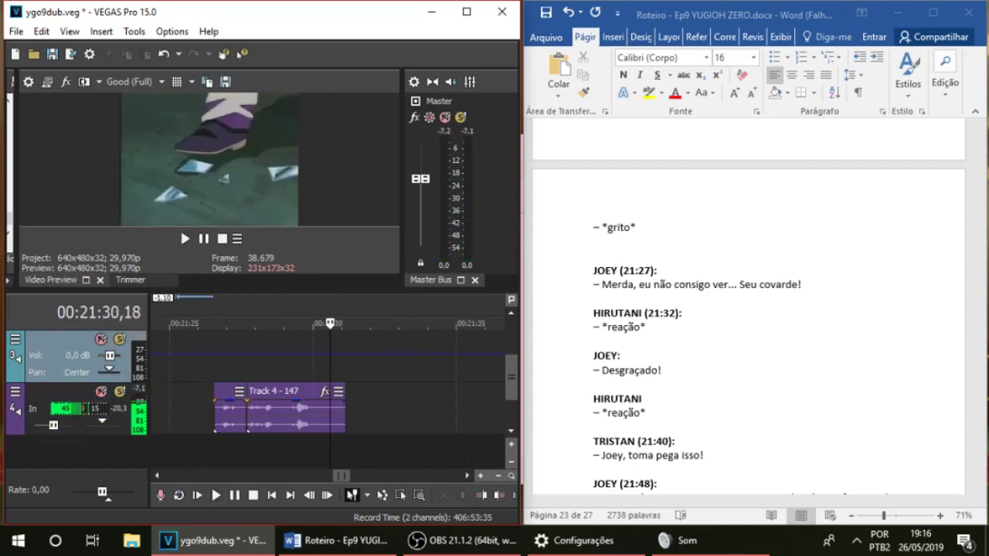
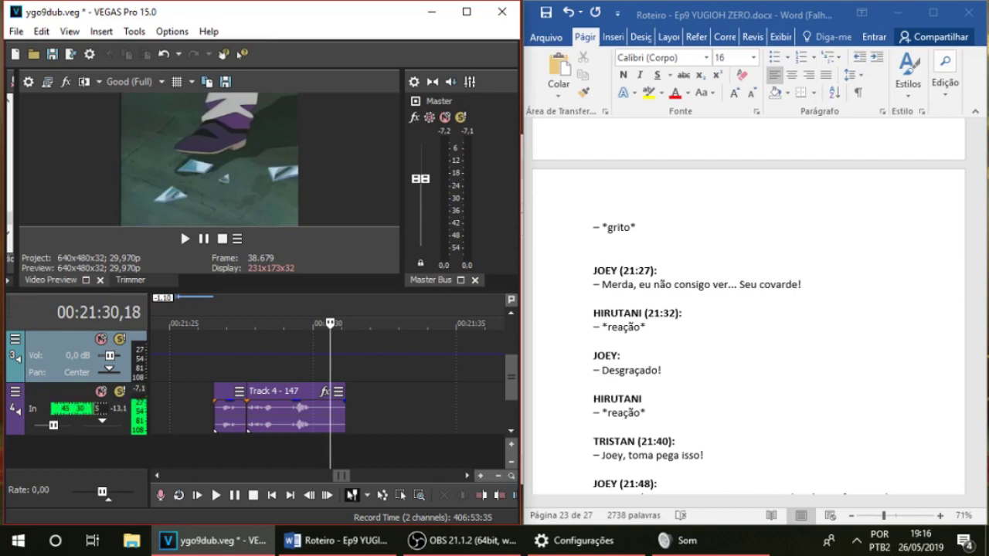
{"action": "left_click", "coordinate": [185, 239]}
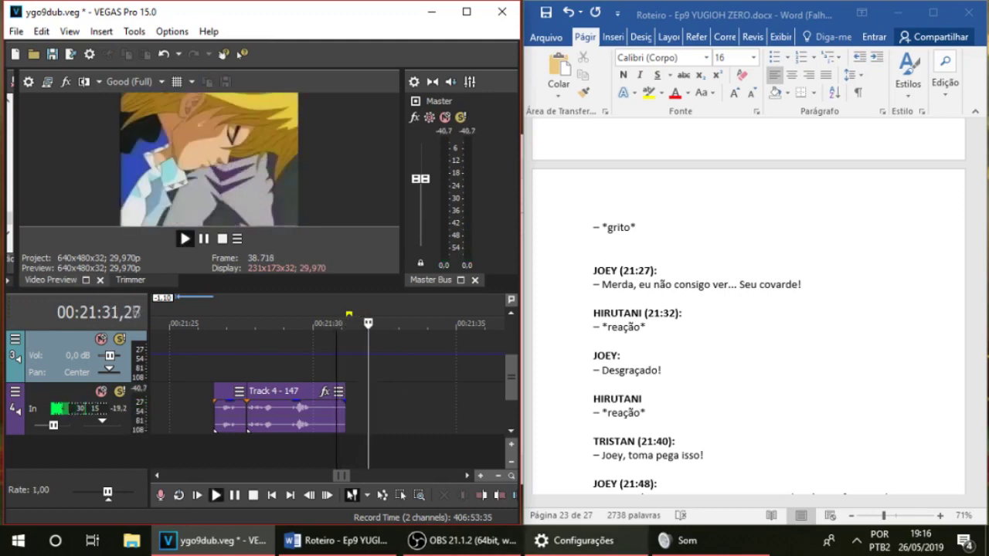
{"action": "scroll", "coordinate": [77, 399], "scroll_direction": "up", "scroll_amount": 1}
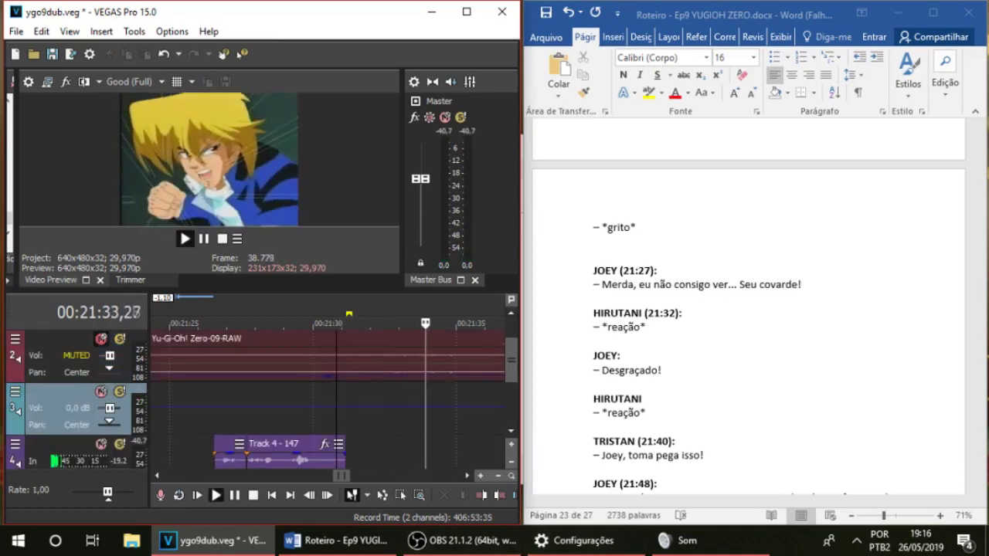
{"action": "left_click", "coordinate": [101, 339]}
{"action": "key", "text": "space"}
{"action": "key", "text": "space"}
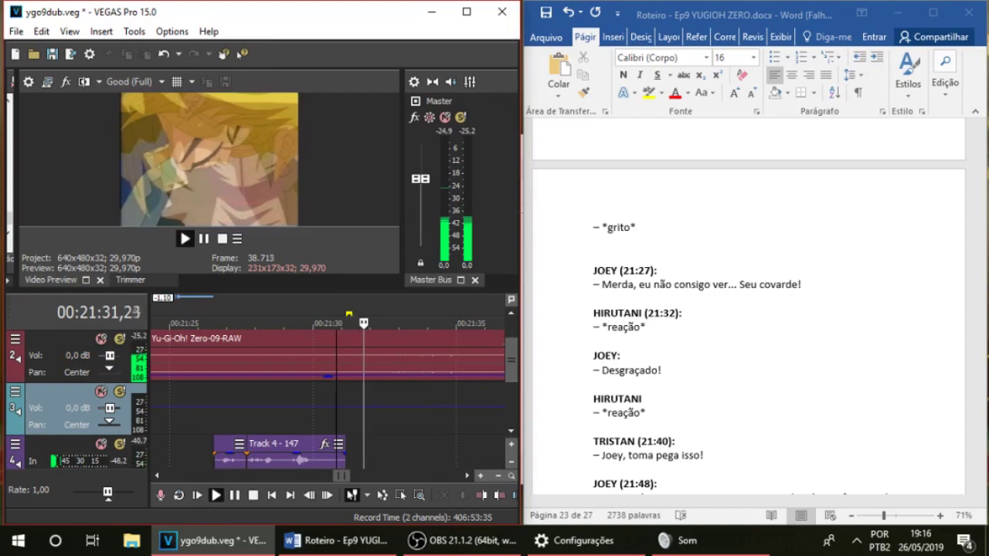
{"action": "key", "text": "space"}
{"action": "key", "text": "space"}
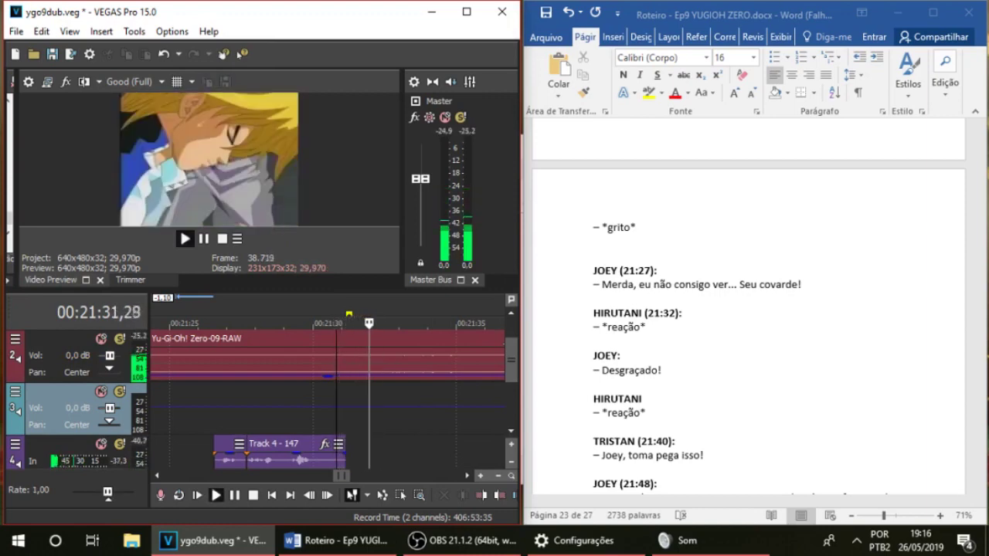
{"action": "key", "text": "space"}
{"action": "key", "text": "space"}
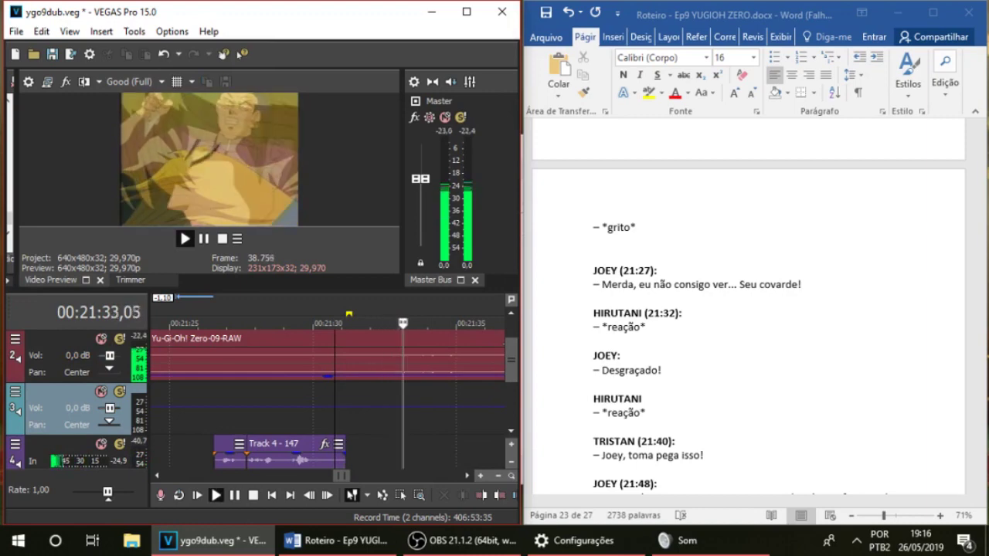
{"action": "key", "text": "space"}
{"action": "key", "text": "space"}
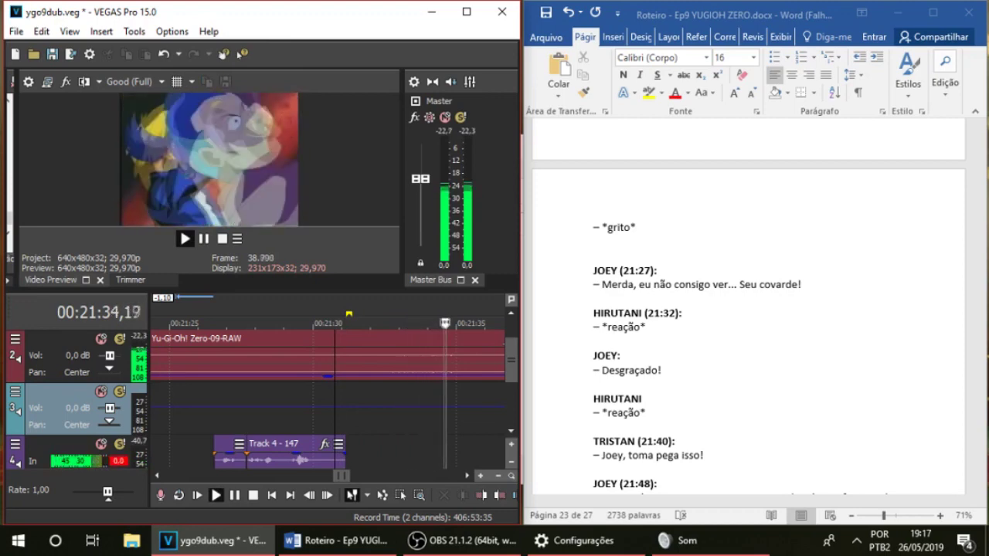
{"action": "key", "text": "space"}
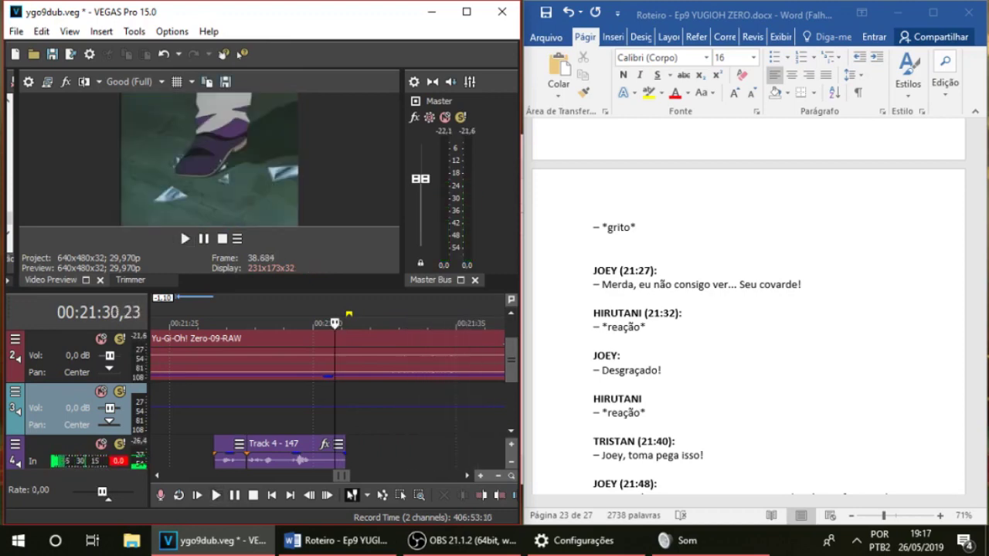
Set the microphone level to 69 and record Joey's short reaction from 00:21:30,23
{"action": "left_click", "coordinate": [679, 540]}
{"action": "key", "text": "alt+Tab"}
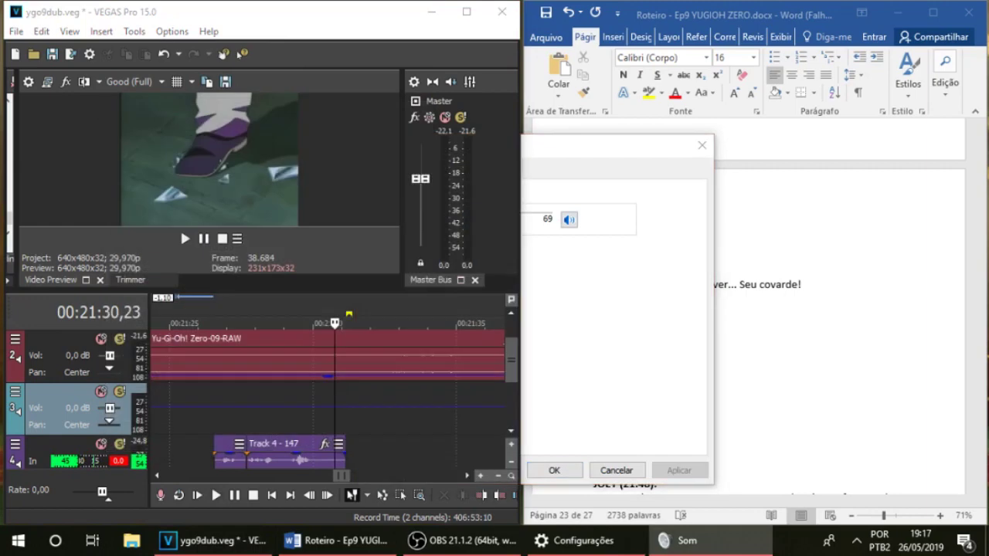
{"action": "key", "text": "ctrl+r"}
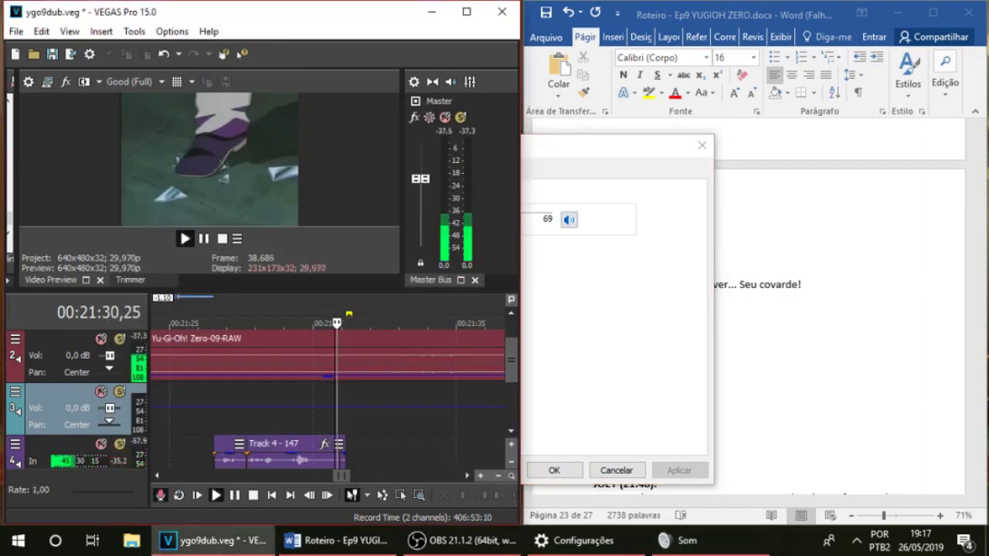
{"action": "key", "text": "space"}
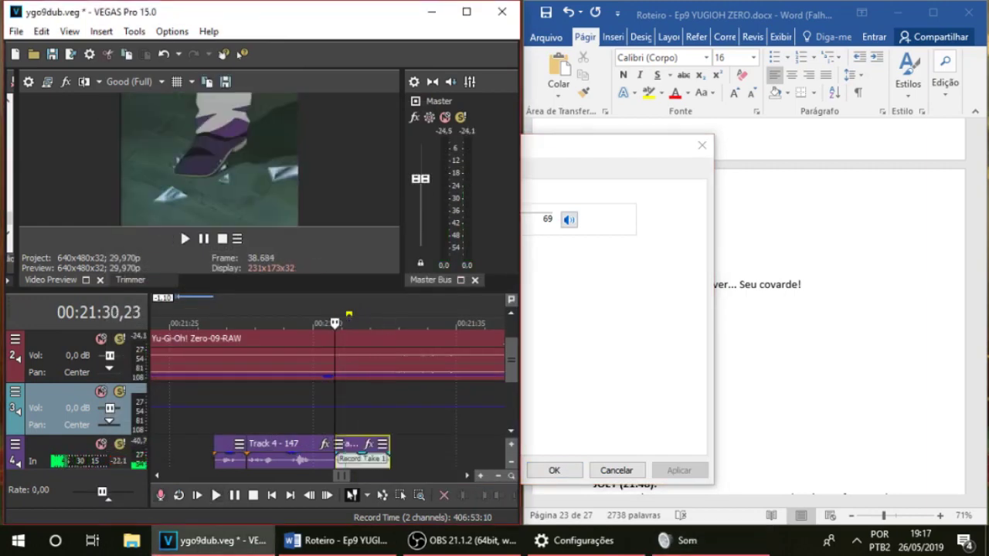
Mute the original audio and play the scene with the newly recorded reaction
{"action": "left_click", "coordinate": [358, 410]}
{"action": "key", "text": "space"}
{"action": "key", "text": "space"}
{"action": "left_click", "coordinate": [101, 339]}
{"action": "key", "text": "space"}
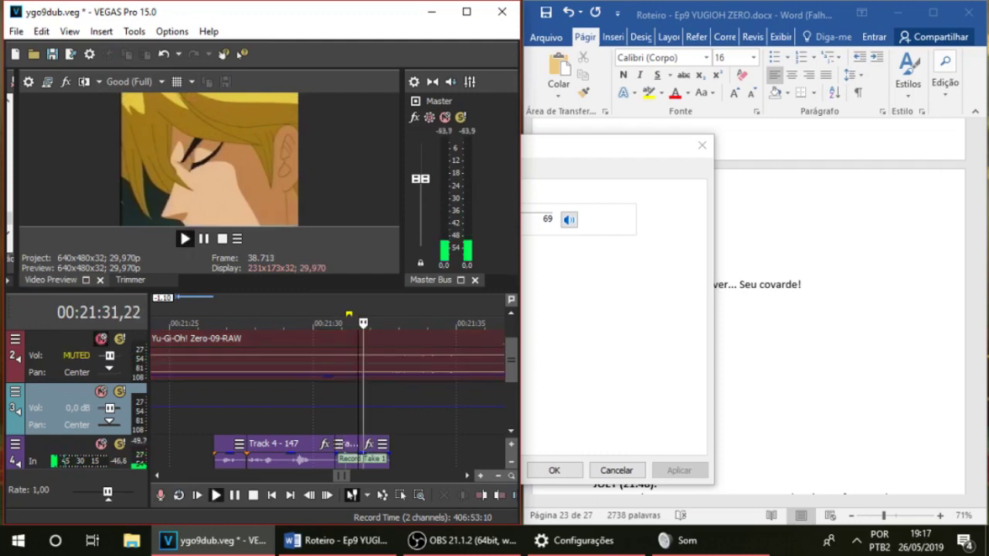
Trim the silent start of the reaction take, move it 13 frames earlier and play it back
{"action": "scroll", "coordinate": [332, 402], "scroll_direction": "up", "scroll_amount": 1}
{"action": "key", "text": "space"}
{"action": "left_click_drag", "start_coordinate": [242, 417], "coordinate": [279, 417]}
{"action": "left_click", "coordinate": [233, 363]}
{"action": "key", "text": "space"}
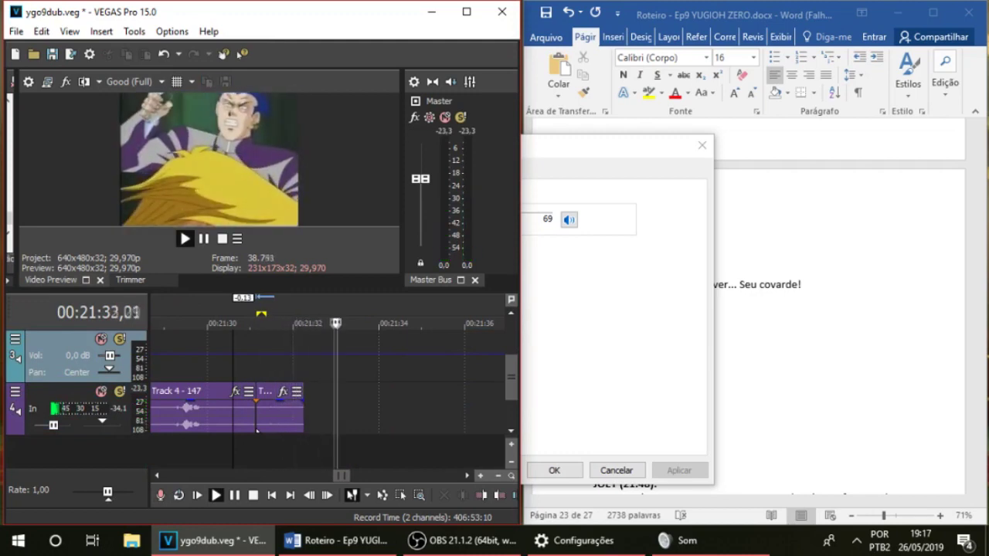
{"action": "key", "text": "space"}
Lower the microphone level to 47 in its recording properties and return to the video project
{"action": "left_click", "coordinate": [323, 418]}
{"action": "key", "text": "alt+Tab"}
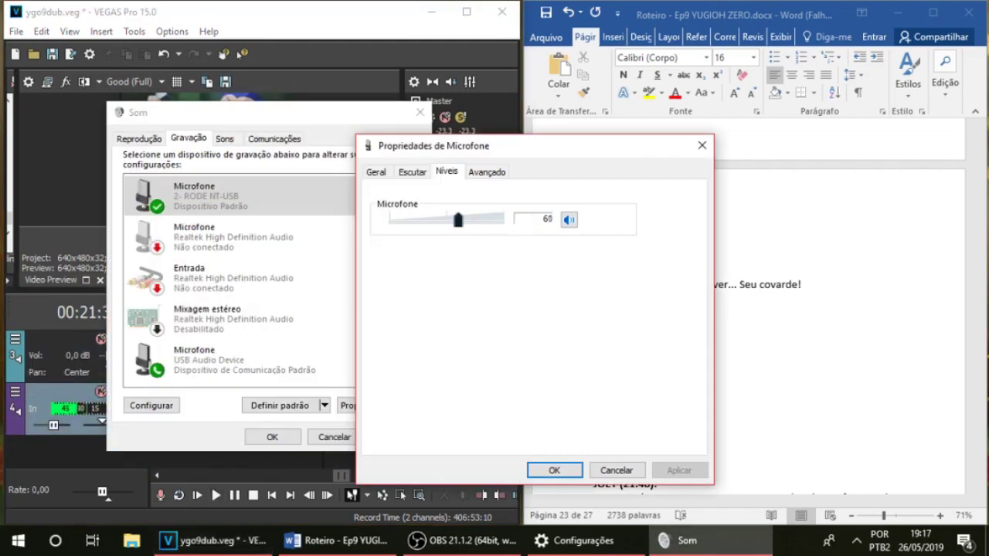
{"action": "key", "text": "alt+Tab"}
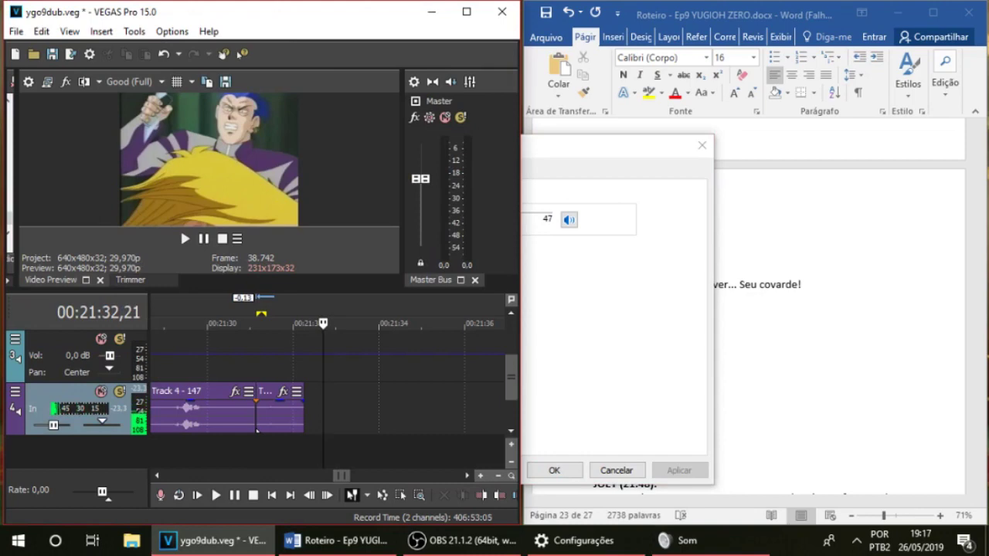
Try recording Joey's "Desgraçado!" line twice from 00:21:31,29, deleting the first take
{"action": "key", "text": "space"}
{"action": "key", "text": "ctrl+r"}
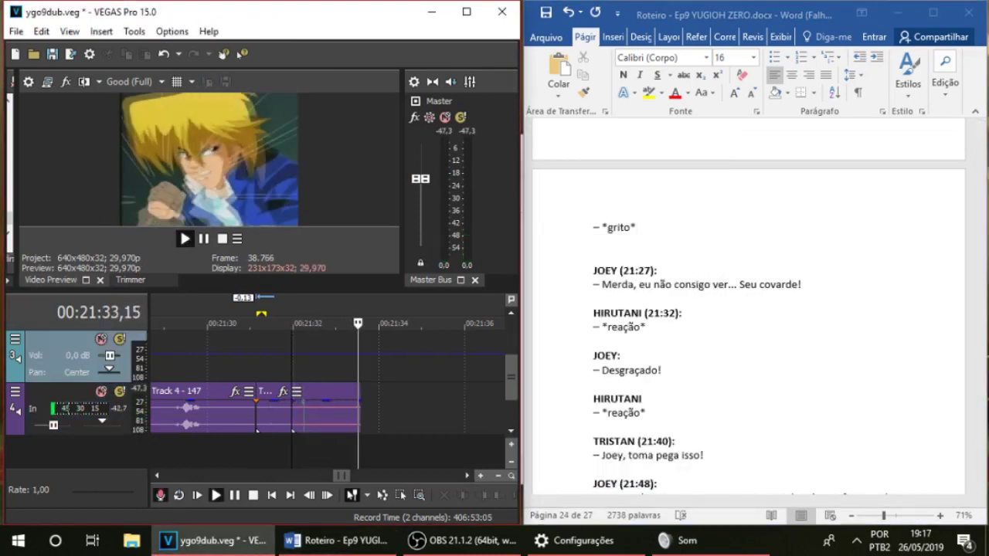
{"action": "key", "text": "space"}
{"action": "key", "text": "Delete"}
{"action": "key", "text": "ctrl+r"}
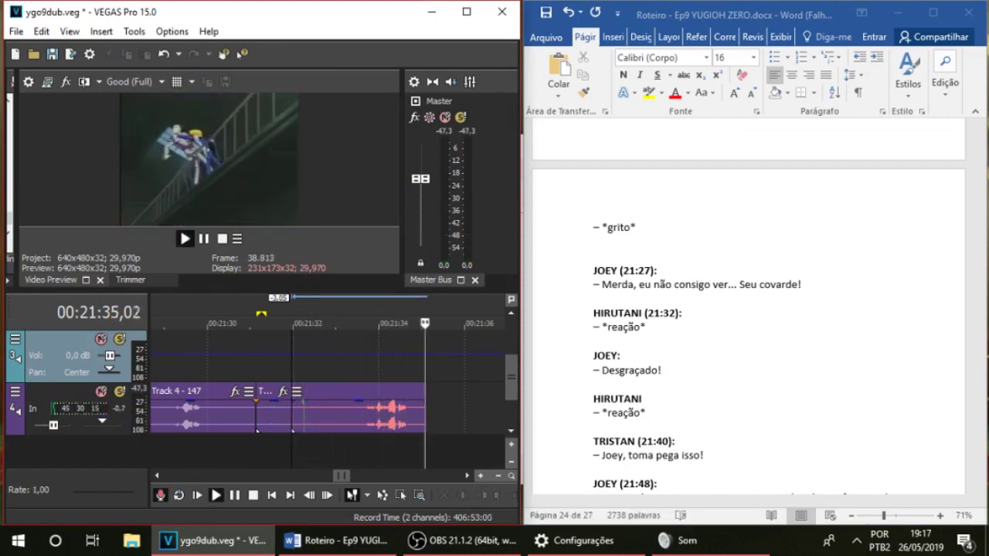
{"action": "key", "text": "space"}
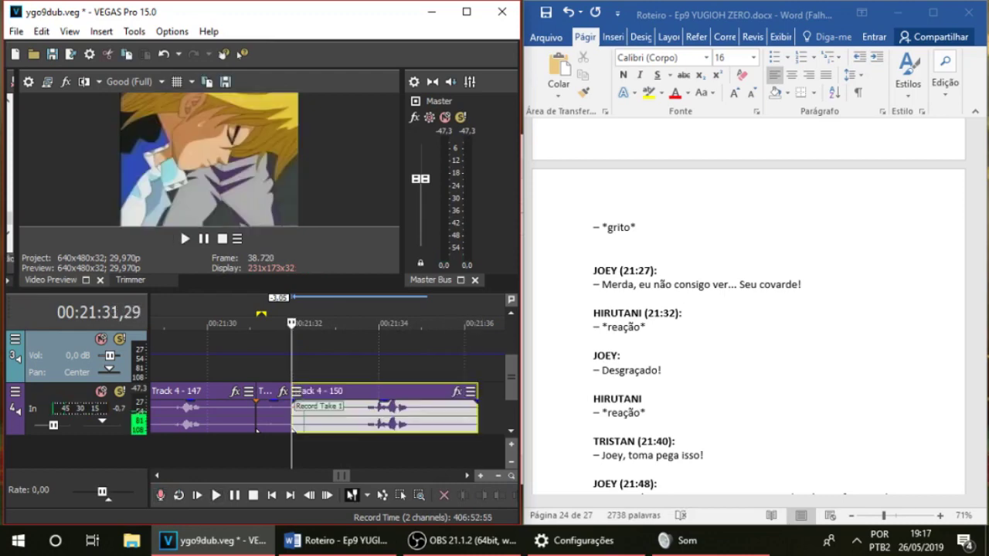
Split the "Desgraçado!" take before the speech, delete the silent beginning and move the rest 8 frames earlier
{"action": "key", "text": "space"}
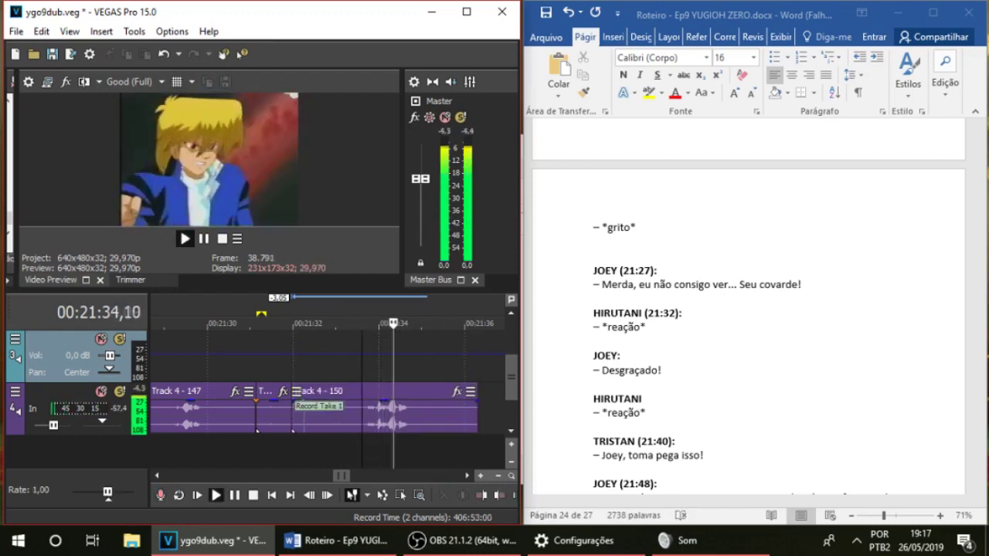
{"action": "key", "text": "space"}
{"action": "key", "text": "s"}
{"action": "left_click", "coordinate": [350, 417]}
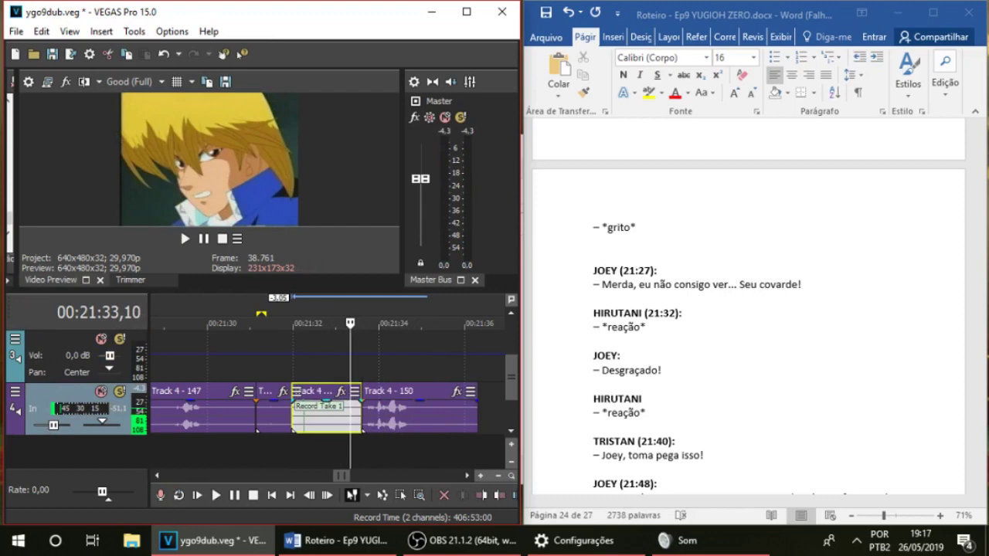
{"action": "key", "text": "Delete"}
{"action": "left_click_drag", "start_coordinate": [386, 409], "coordinate": [375, 410]}
Trim 1 second 9 frames off the end of the "Desgraçado!" take and play it back
{"action": "key", "text": "space"}
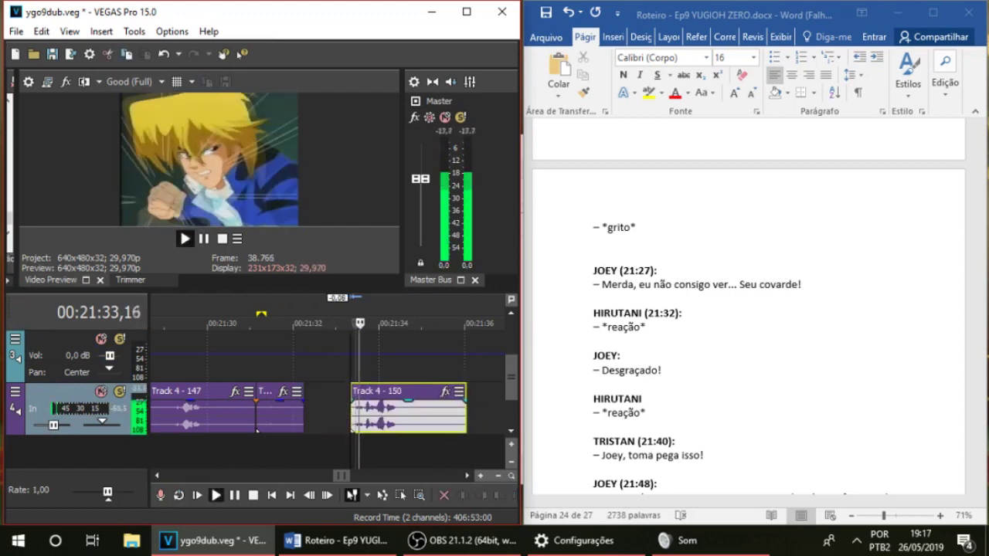
{"action": "key", "text": "space"}
{"action": "left_click_drag", "start_coordinate": [466, 409], "coordinate": [409, 409]}
{"action": "key", "text": "space"}
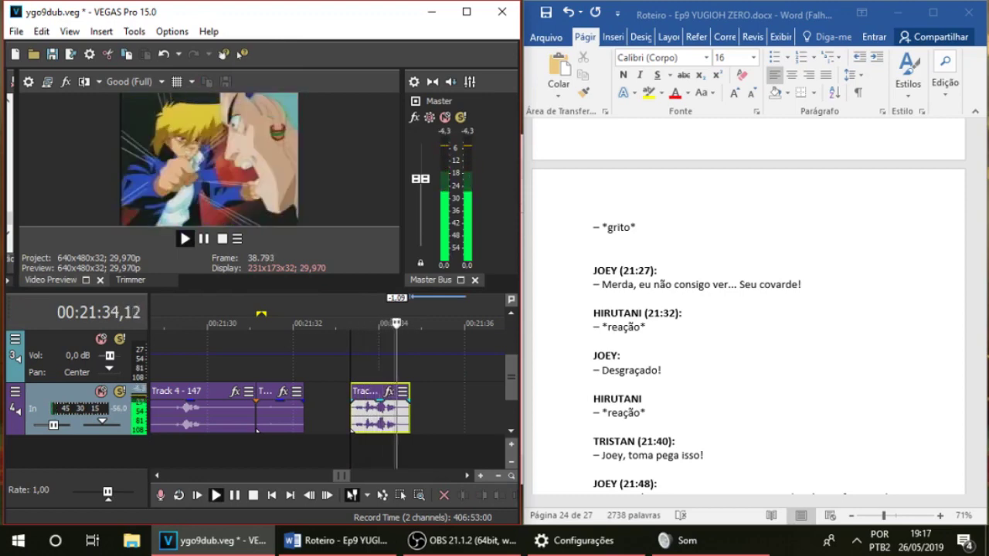
Delete the trimmed "Desgraçado!" take and record the line again from just before 00:21:33
{"action": "key", "text": "space"}
{"action": "key", "text": "Delete"}
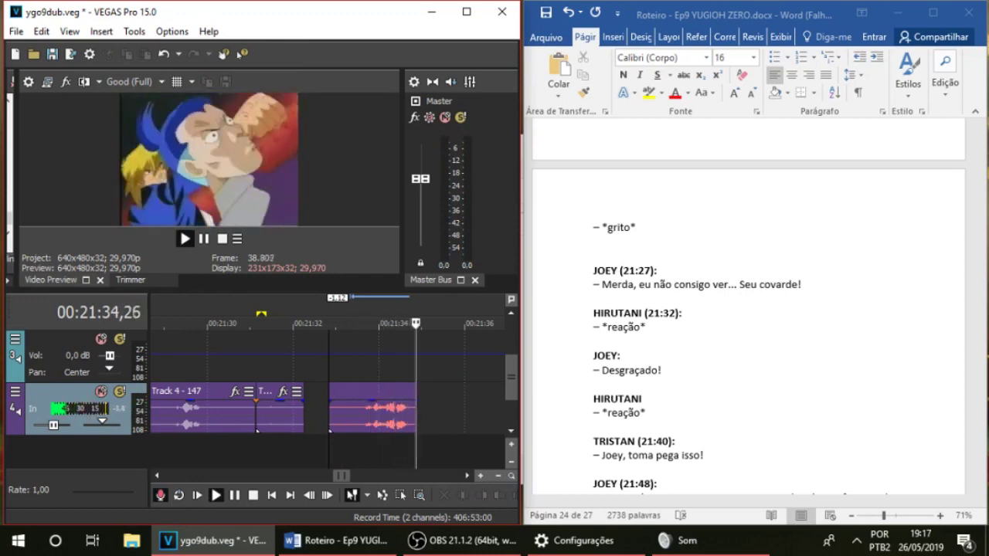
{"action": "key", "text": "space"}
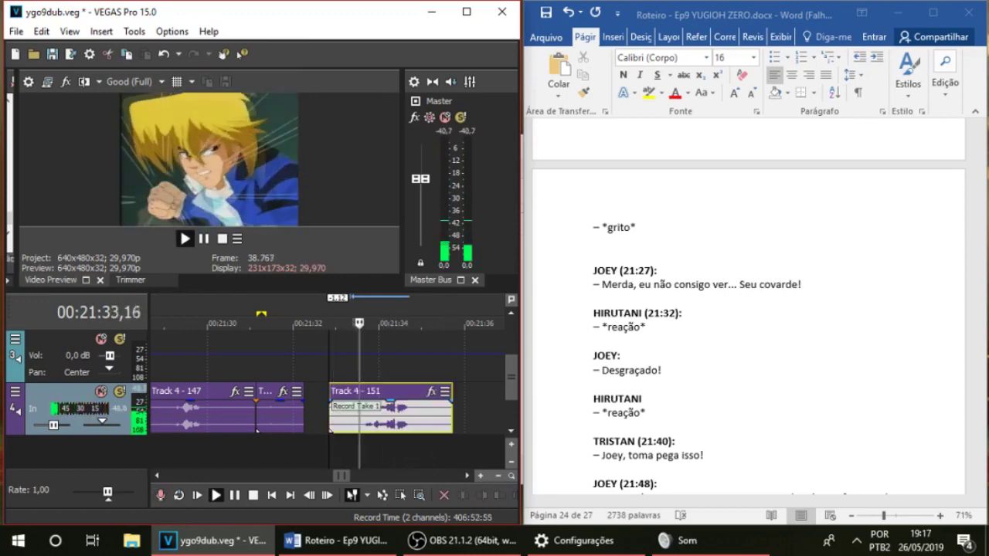
Trim the silent start of the new "Desgraçado!" take, move it one frame earlier and play it back
{"action": "left_click_drag", "start_coordinate": [331, 417], "coordinate": [356, 417]}
{"action": "left_click", "coordinate": [361, 417]}
{"action": "scroll", "coordinate": [361, 417], "scroll_direction": "up", "scroll_amount": 2}
{"action": "left_click_drag", "start_coordinate": [296, 417], "coordinate": [291, 417]}
{"action": "left_click", "coordinate": [285, 368]}
{"action": "key", "text": "space"}
{"action": "key", "text": "space"}
{"action": "scroll", "coordinate": [285, 368], "scroll_direction": "down", "scroll_amount": 1}
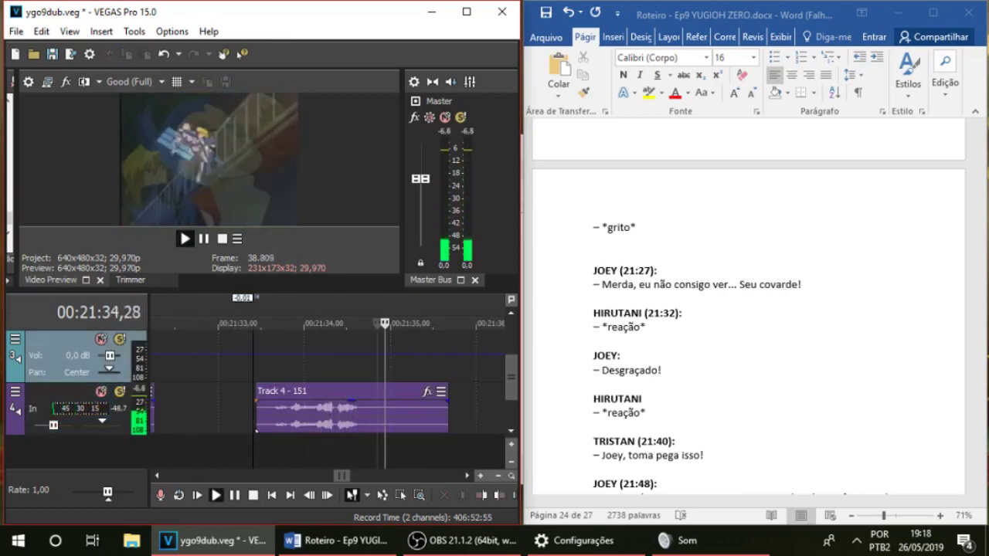
Move the "Desgraçado!" take 6 frames later and play it back
{"action": "key", "text": "space"}
{"action": "mouse_move", "coordinate": [291, 417]}
{"action": "left_mouse_down"}
{"action": "mouse_move", "coordinate": [277, 417]}
{"action": "mouse_move", "coordinate": [295, 417]}
{"action": "left_mouse_up"}
{"action": "key", "text": "space"}
{"action": "key", "text": "space"}
{"action": "key", "text": "space"}
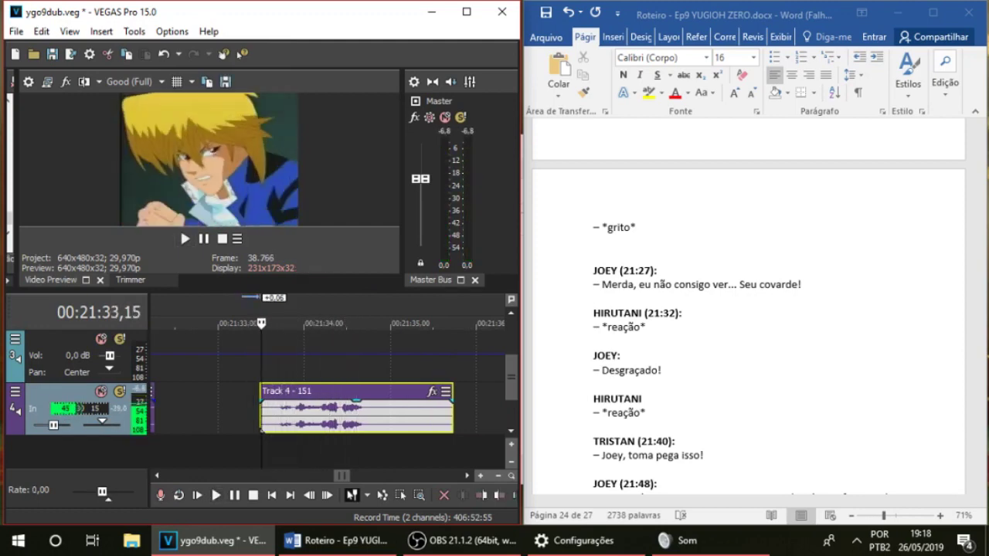
Delete the shifted "Desgraçado!" take, record the line again from about 00:21:33 and play it back
{"action": "key", "text": "Delete"}
{"action": "key", "text": "ctrl+r"}
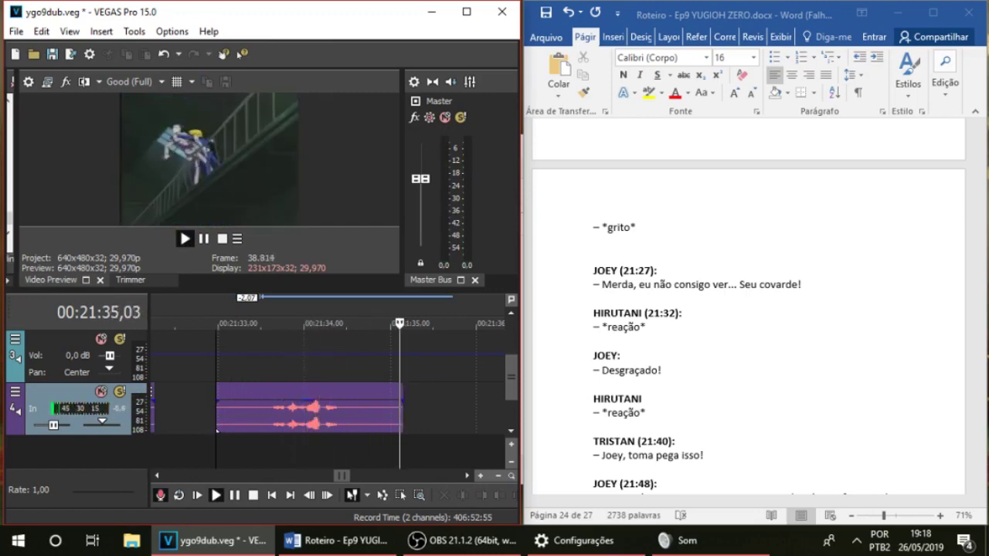
{"action": "key", "text": "space"}
{"action": "key", "text": "space"}
{"action": "key", "text": "space"}
{"action": "key", "text": "space"}
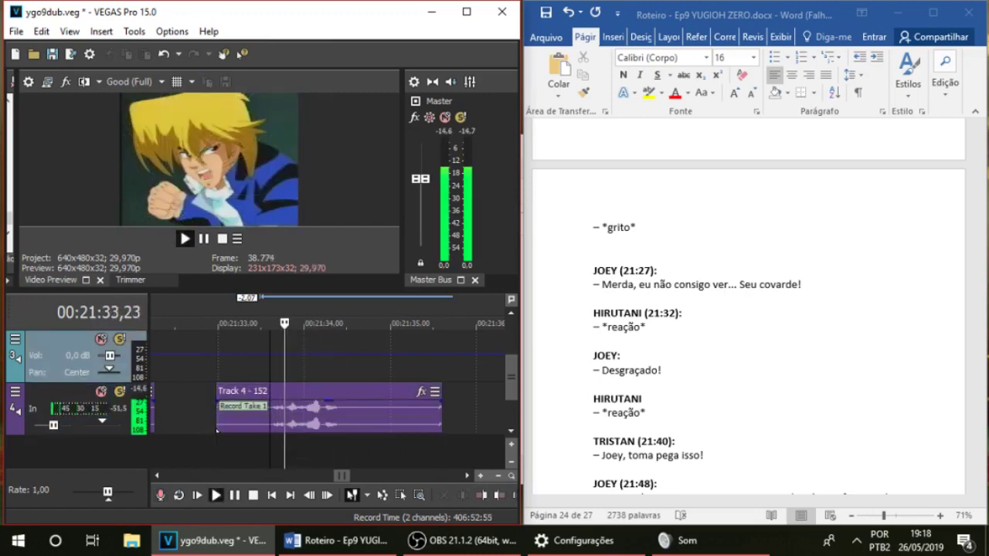
Replace the "Desgraçado!" take with a new recording started at about 00:21:32,21 and play it back
{"action": "left_click", "coordinate": [247, 415]}
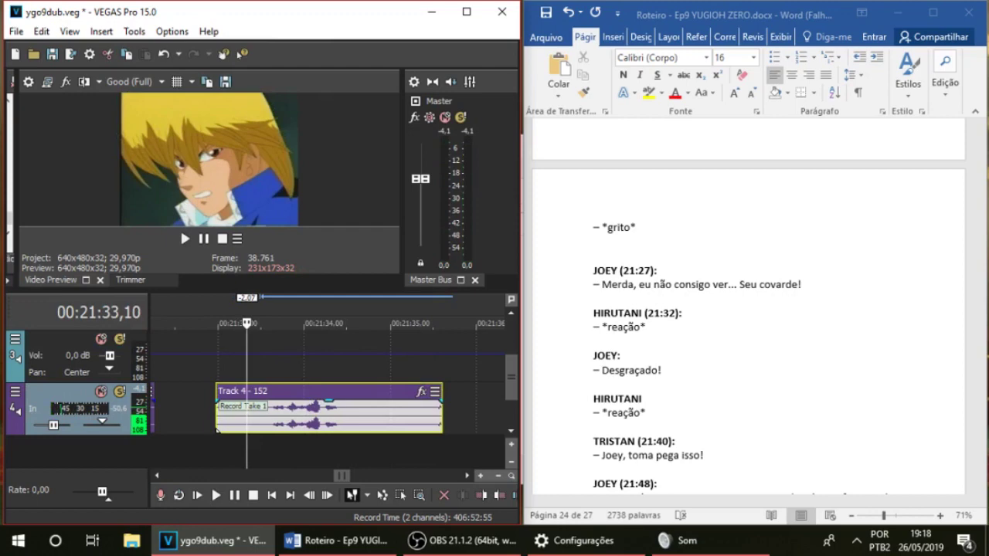
{"action": "key", "text": "Delete"}
{"action": "left_click", "coordinate": [221, 410]}
{"action": "key", "text": "ctrl+r"}
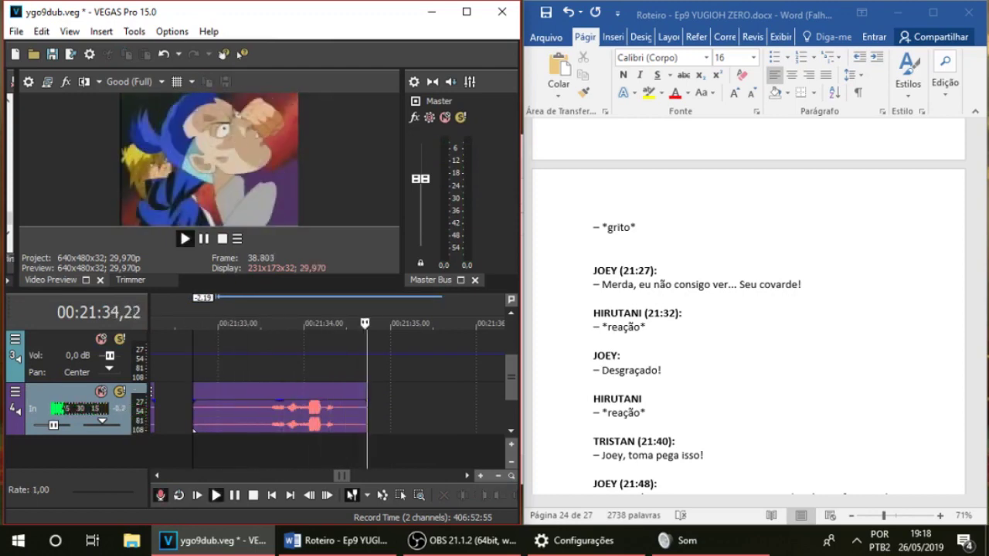
{"action": "key", "text": "space"}
{"action": "key", "text": "space"}
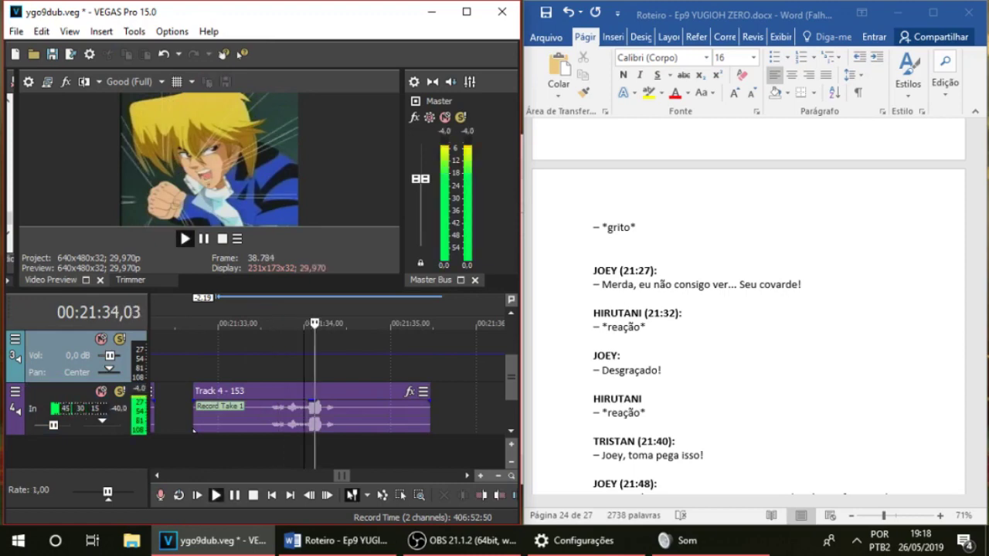
{"action": "key", "text": "space"}
{"action": "key", "text": "space"}
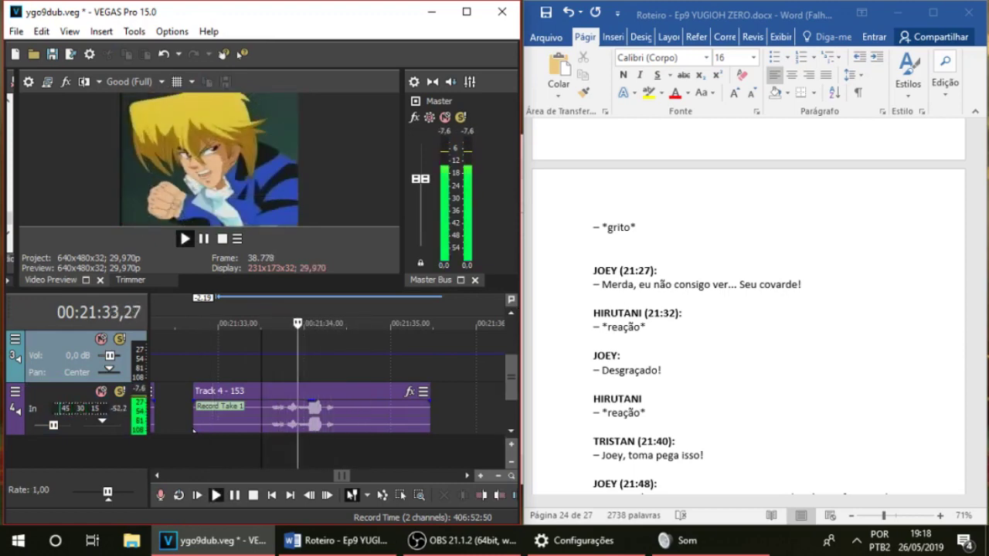
Trim 25 frames off the end and 21 frames off the start of the new "Desgraçado!" take and play it back
{"action": "left_click", "coordinate": [431, 420]}
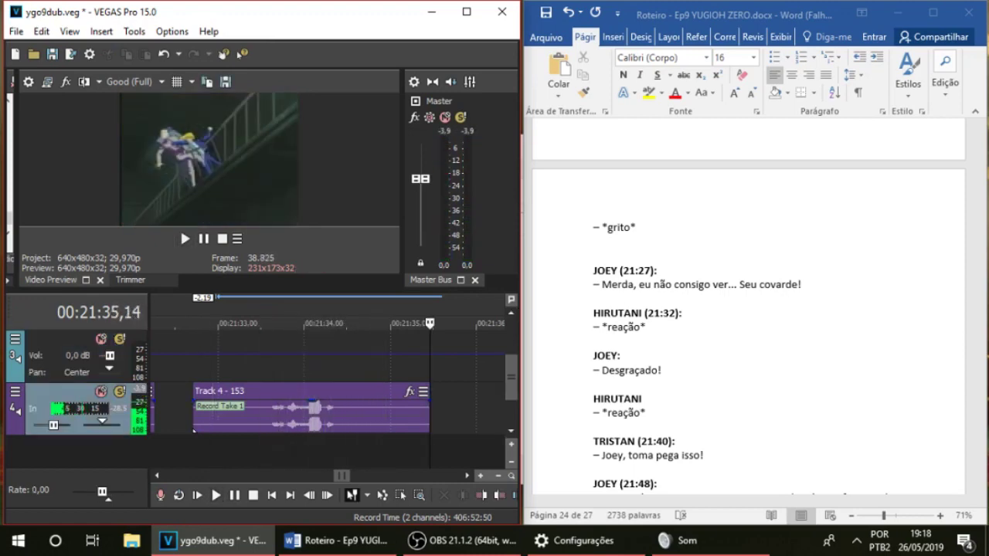
{"action": "left_click", "coordinate": [301, 418]}
{"action": "key", "text": "space"}
{"action": "key", "text": "space"}
{"action": "key", "text": "space"}
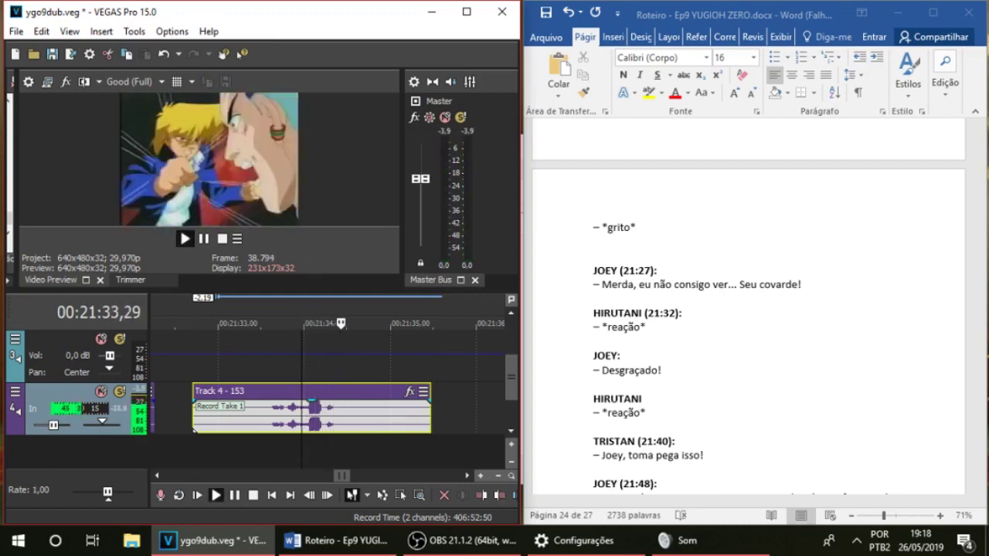
{"action": "key", "text": "space"}
{"action": "left_click_drag", "start_coordinate": [430, 398], "coordinate": [369, 399]}
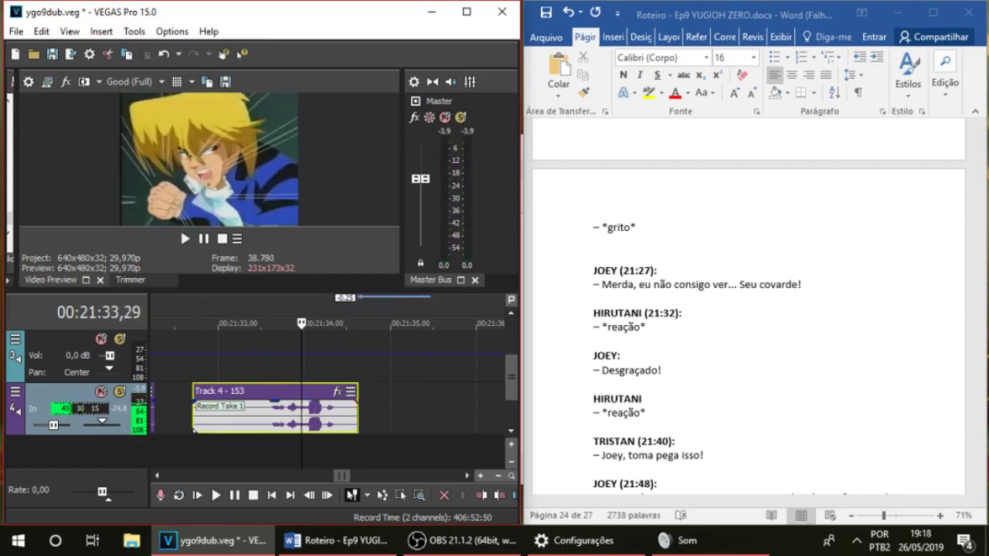
{"action": "left_click_drag", "start_coordinate": [194, 427], "coordinate": [227, 430]}
{"action": "left_click", "coordinate": [270, 367]}
{"action": "key", "text": "space"}
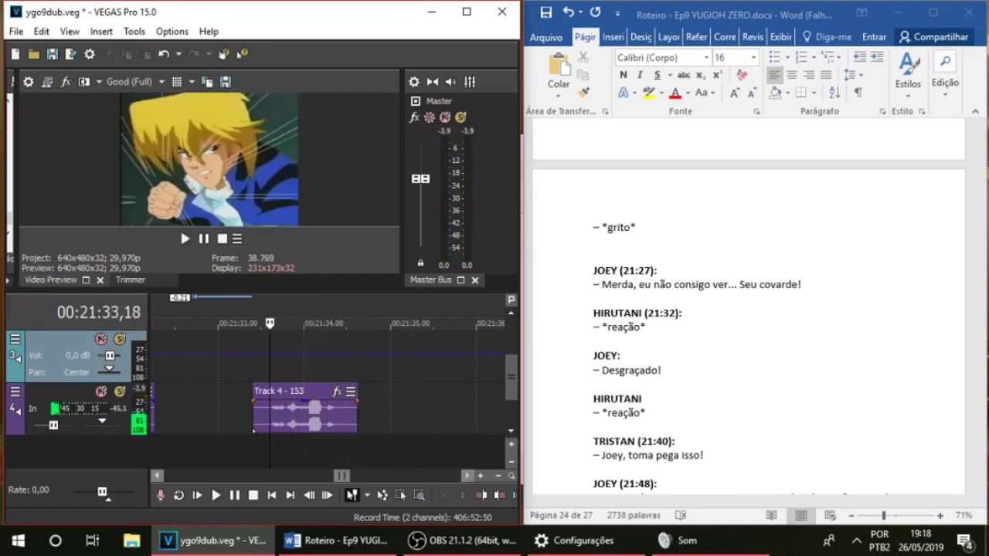
{"action": "key", "text": "space"}
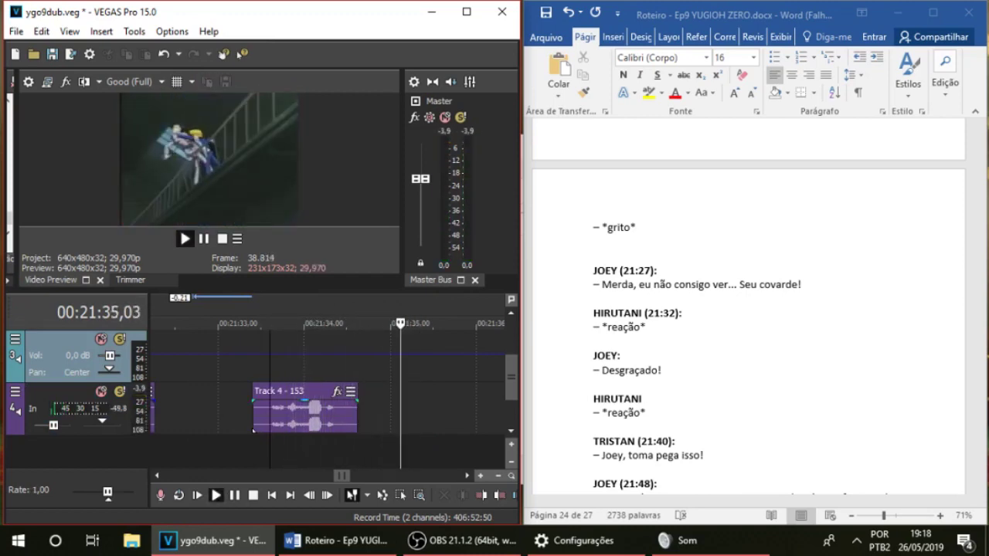
Trim another 3 frames off the end of the "Desgraçado!" take and play it back
{"action": "left_click", "coordinate": [254, 431]}
{"action": "left_click_drag", "start_coordinate": [358, 417], "coordinate": [349, 417]}
{"action": "key", "text": "space"}
{"action": "key", "text": "space"}
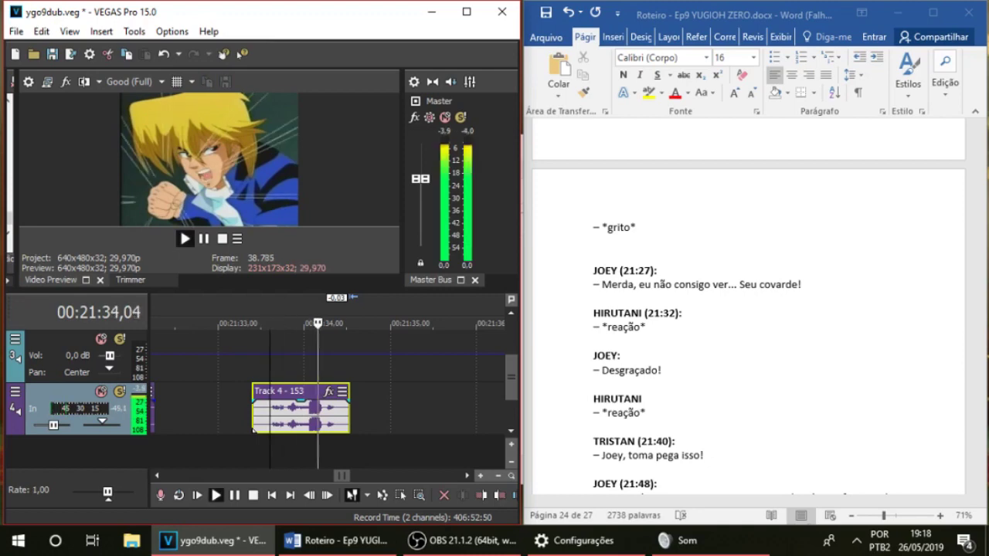
{"action": "key", "text": "space"}
{"action": "left_click", "coordinate": [398, 417]}
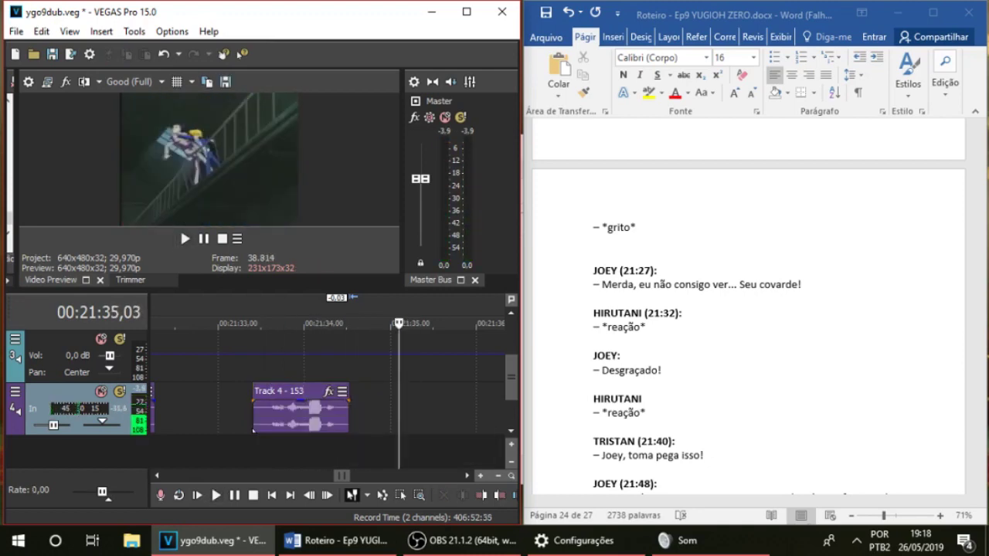
Unmute the original episode audio track and play on from 00:21:35,03 while following the script to Tristan's 21:40 line
{"action": "key", "text": "space"}
{"action": "left_click_drag", "start_coordinate": [512, 378], "coordinate": [512, 360]}
{"action": "key", "text": "space"}
{"action": "key", "text": "space"}
{"action": "left_click", "coordinate": [102, 340]}
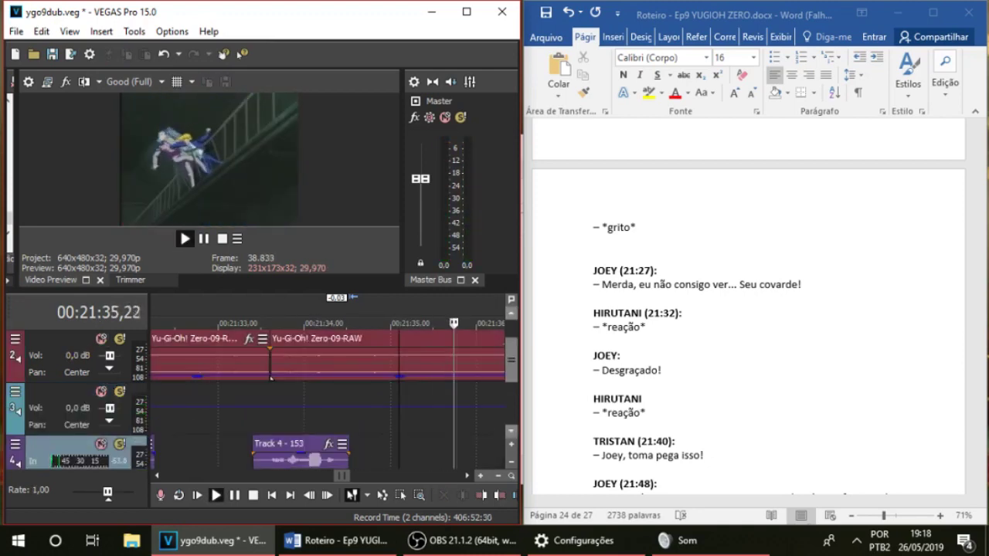
{"action": "scroll", "coordinate": [327, 401], "scroll_direction": "down", "scroll_amount": 1}
{"action": "scroll", "coordinate": [748, 325], "scroll_direction": "down", "scroll_amount": 4}
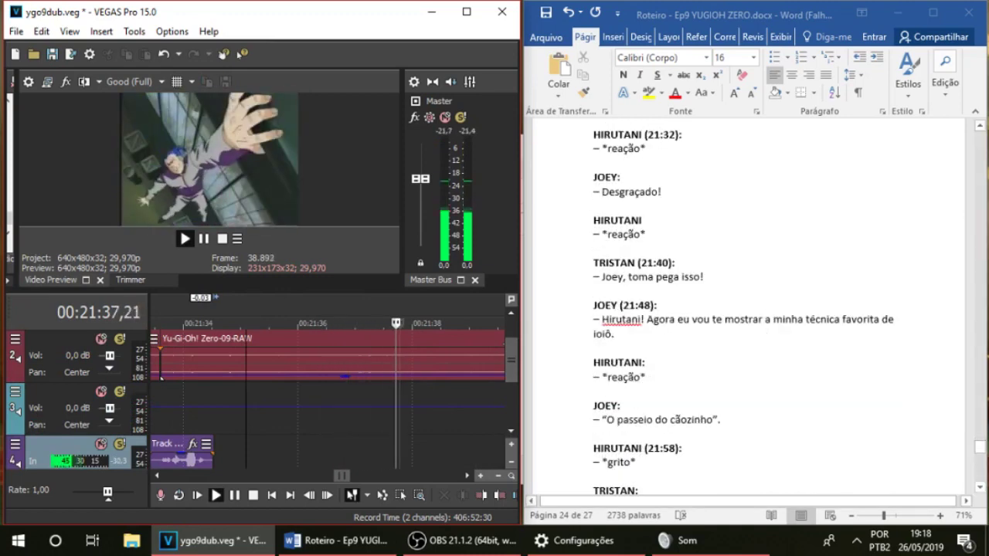
{"action": "scroll", "coordinate": [327, 409], "scroll_direction": "down", "scroll_amount": 3}
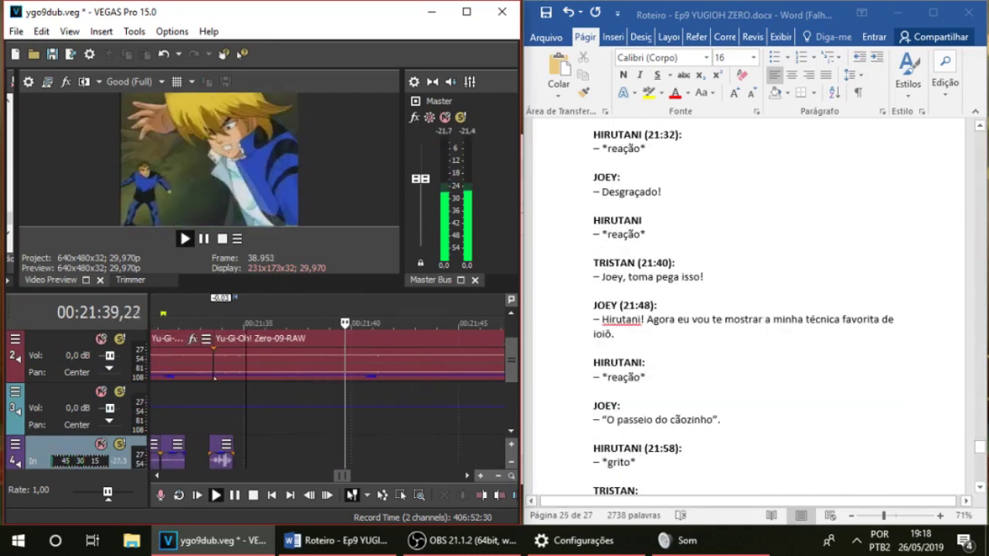
Replay the original audio from 00:21:39,03 to study Joey's reaction before Tristan's 21:40 line
{"action": "left_click", "coordinate": [330, 410]}
{"action": "scroll", "coordinate": [330, 410], "scroll_direction": "up", "scroll_amount": 2}
{"action": "key", "text": "space"}
{"action": "key", "text": "space"}
{"action": "key", "text": "space"}
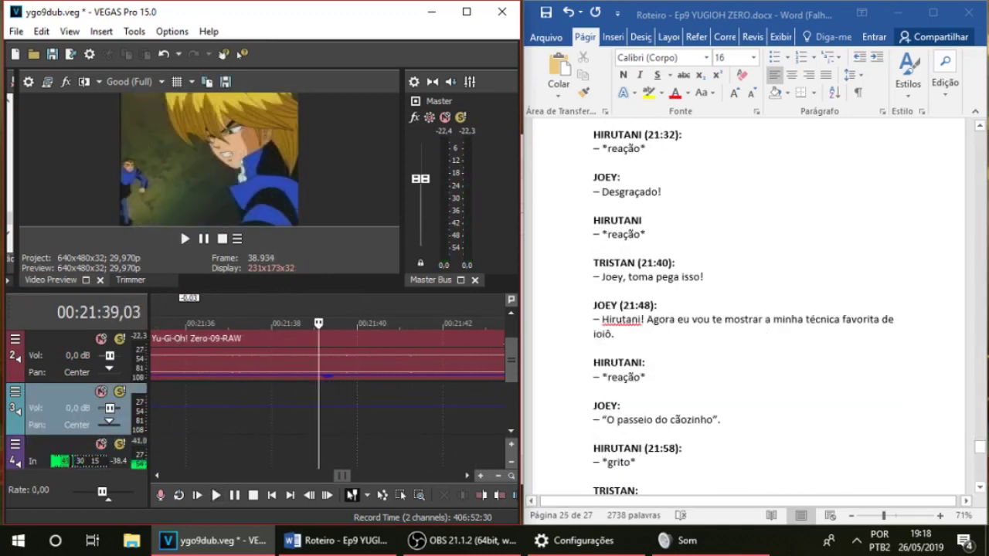
{"action": "key", "text": "space"}
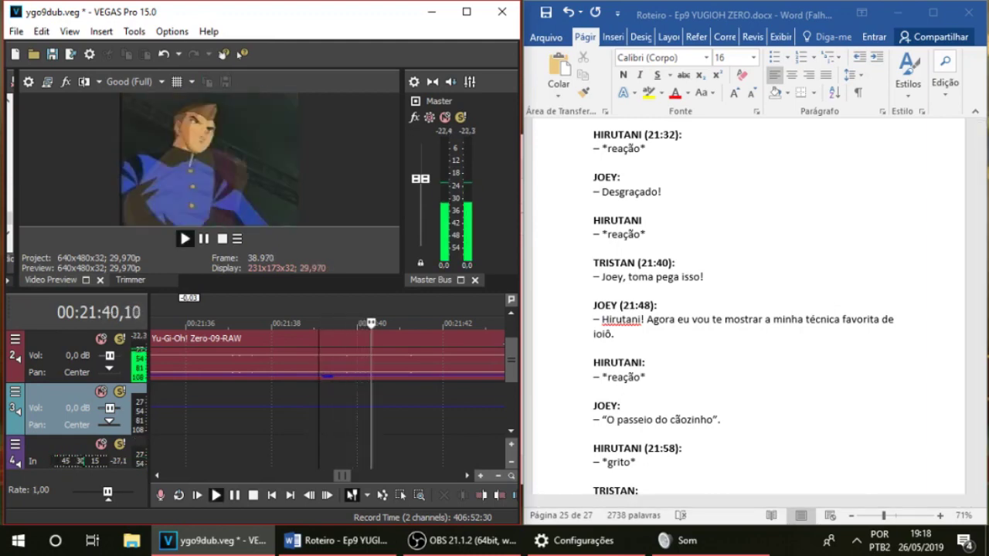
{"action": "key", "text": "space"}
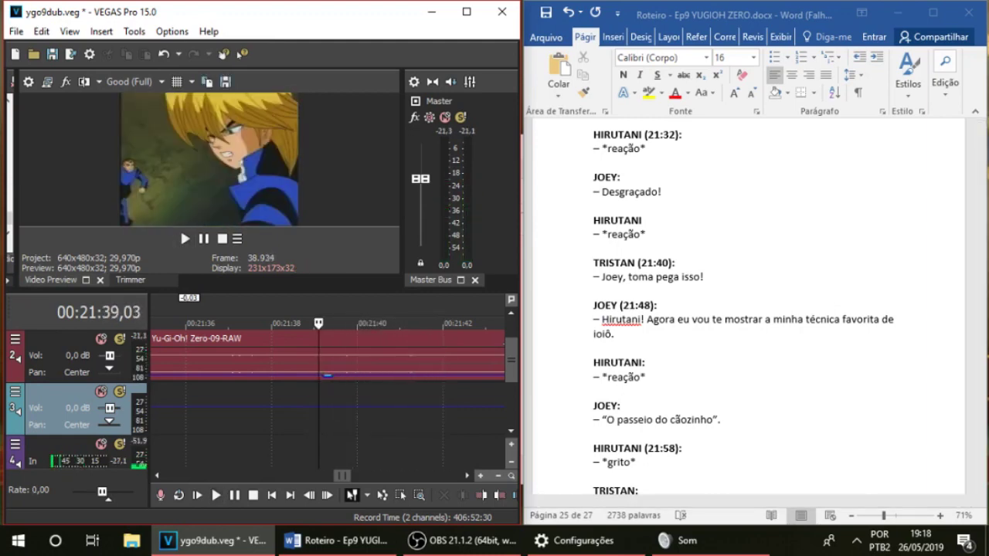
Mute the original episode audio track and record Joey's reaction from 00:21:39,03
{"action": "left_click", "coordinate": [461, 541]}
{"action": "left_click", "coordinate": [461, 541]}
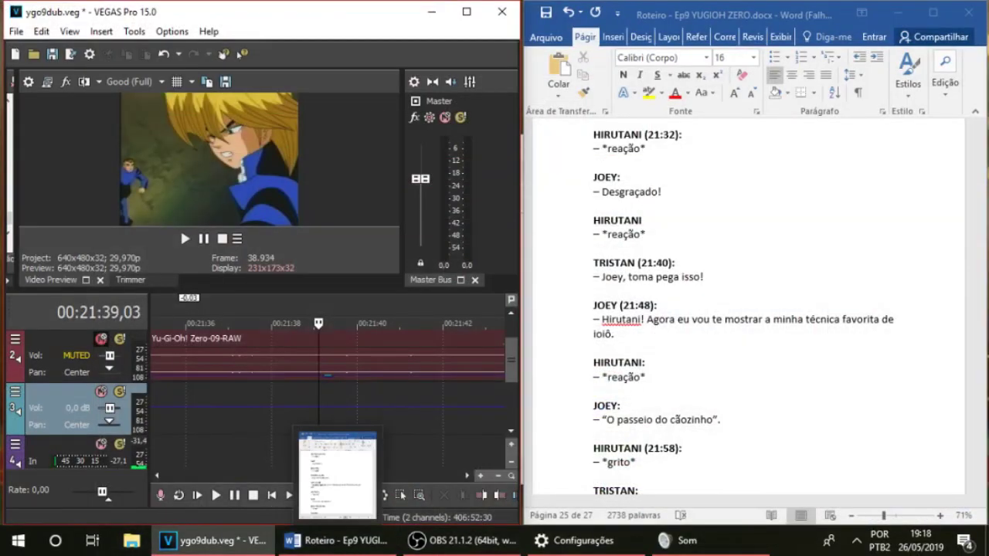
{"action": "key", "text": "ctrl+r"}
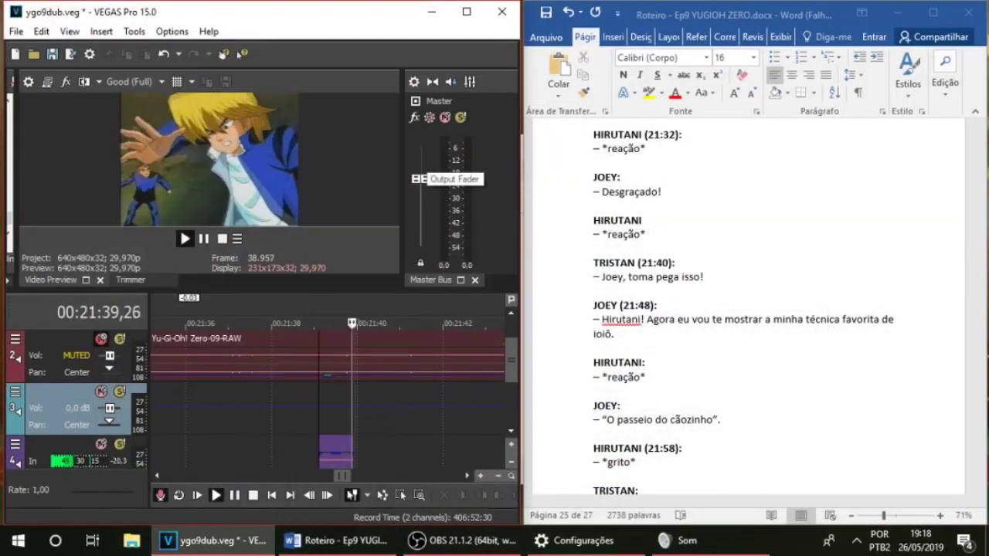
{"action": "key", "text": "space"}
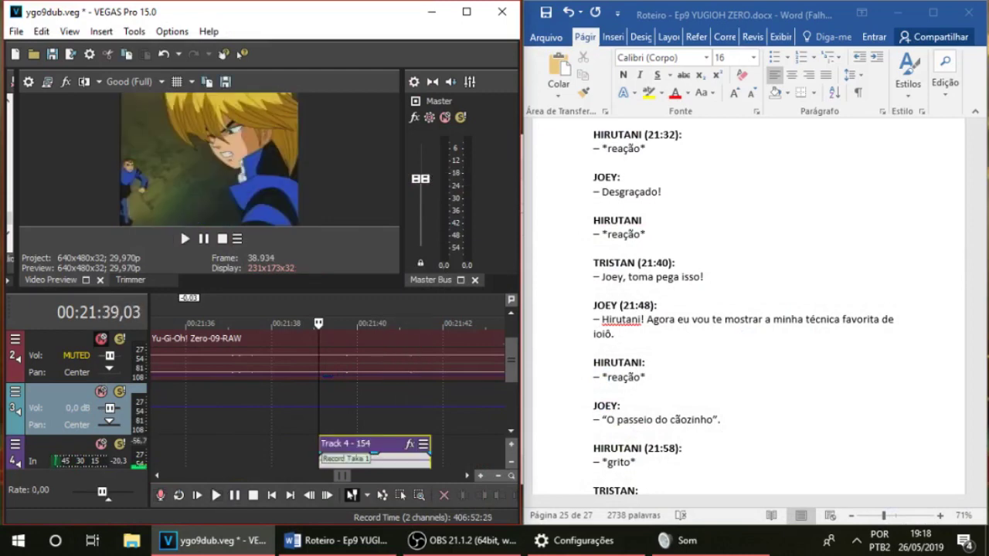
Try recording Joey's reaction again from 00:21:39,03 after switching to the Word script and back
{"action": "left_click", "coordinate": [709, 540]}
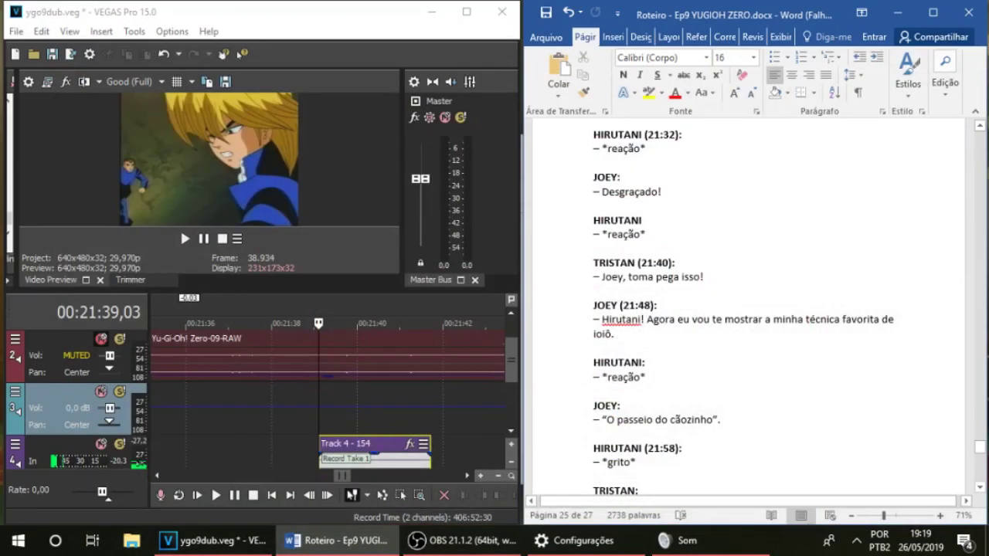
{"action": "key", "text": "alt+Tab"}
{"action": "key", "text": "ctrl+r"}
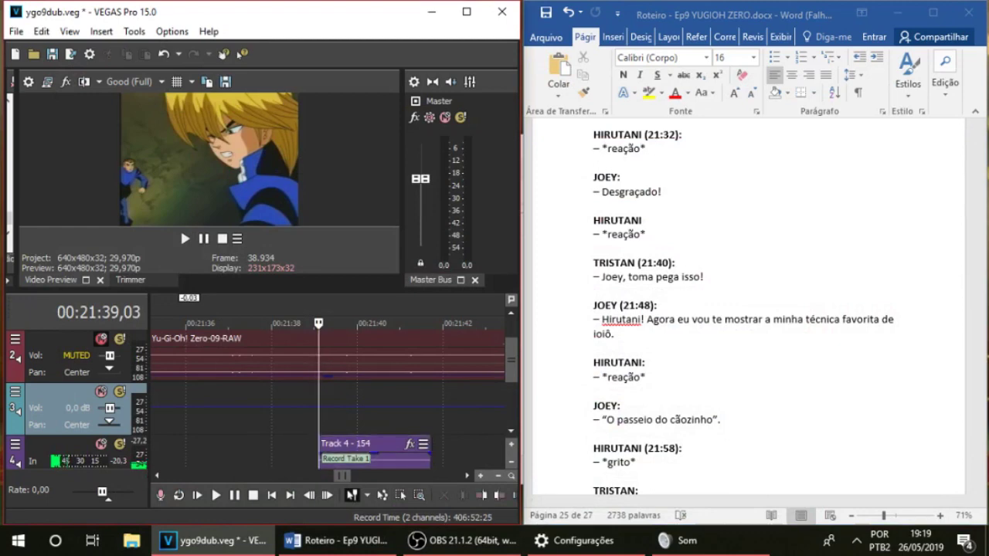
{"action": "key", "text": "space"}
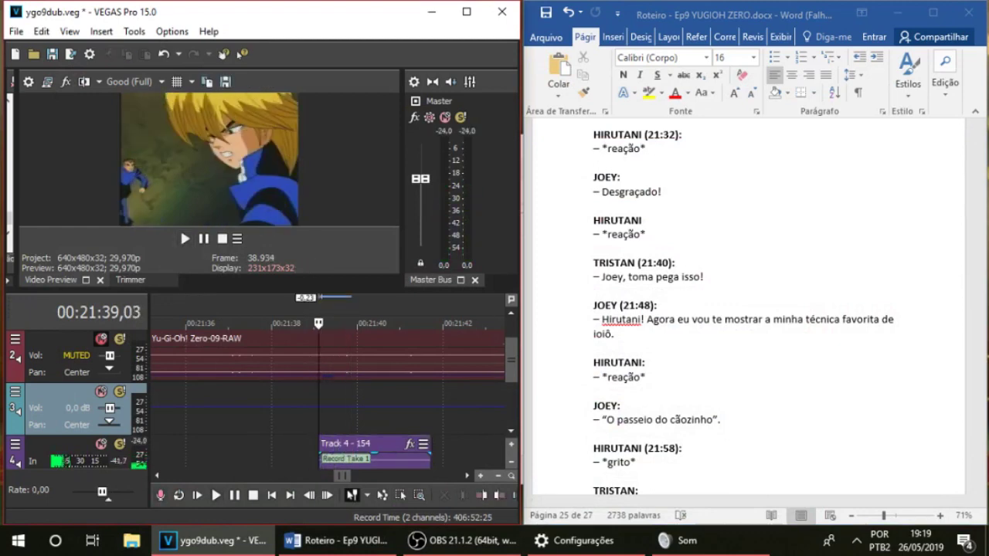
Delete the reaction take, record it again from just before 00:21:39 and play it back
{"action": "left_click", "coordinate": [362, 455]}
{"action": "key", "text": "Delete"}
{"action": "left_click", "coordinate": [307, 454]}
{"action": "key", "text": "ctrl+r"}
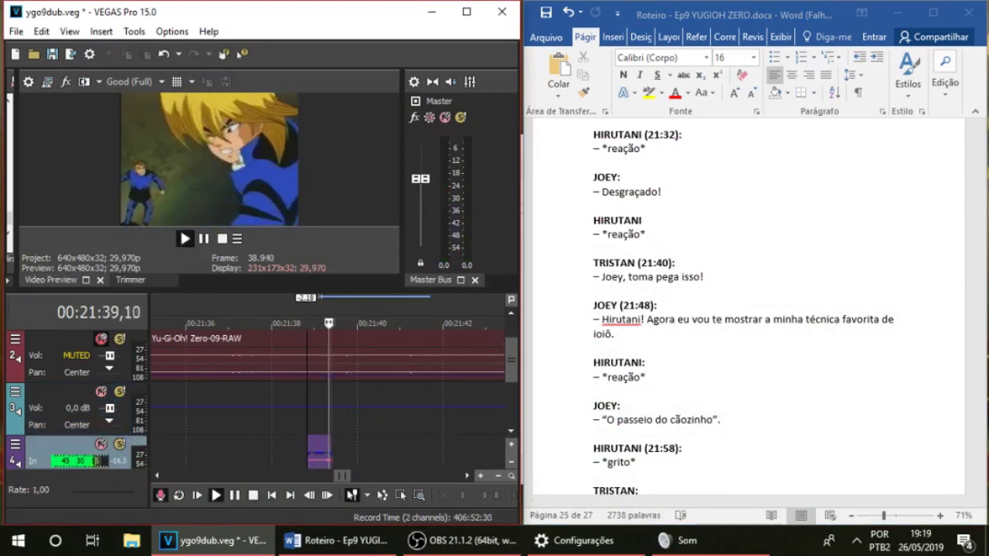
{"action": "key", "text": "space"}
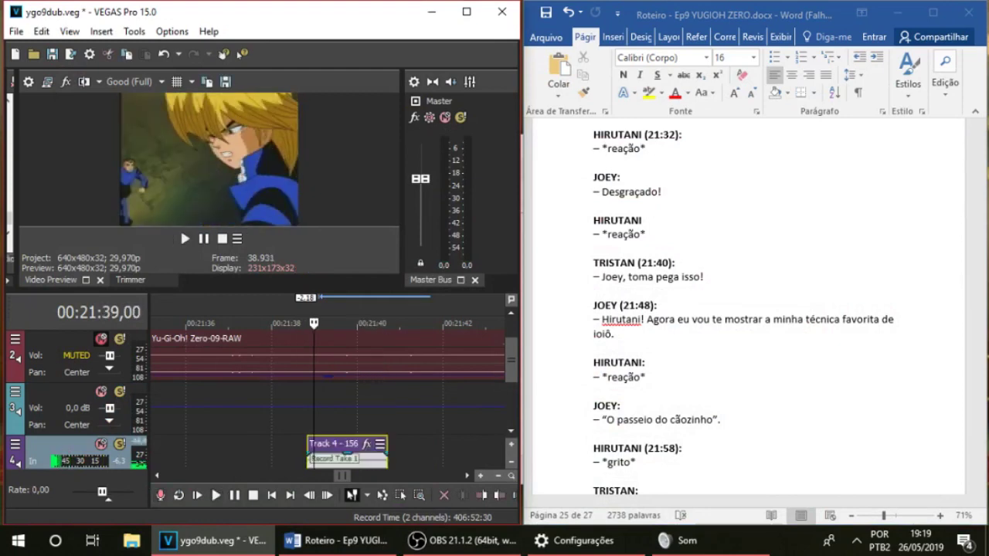
{"action": "key", "text": "space"}
{"action": "key", "text": "space"}
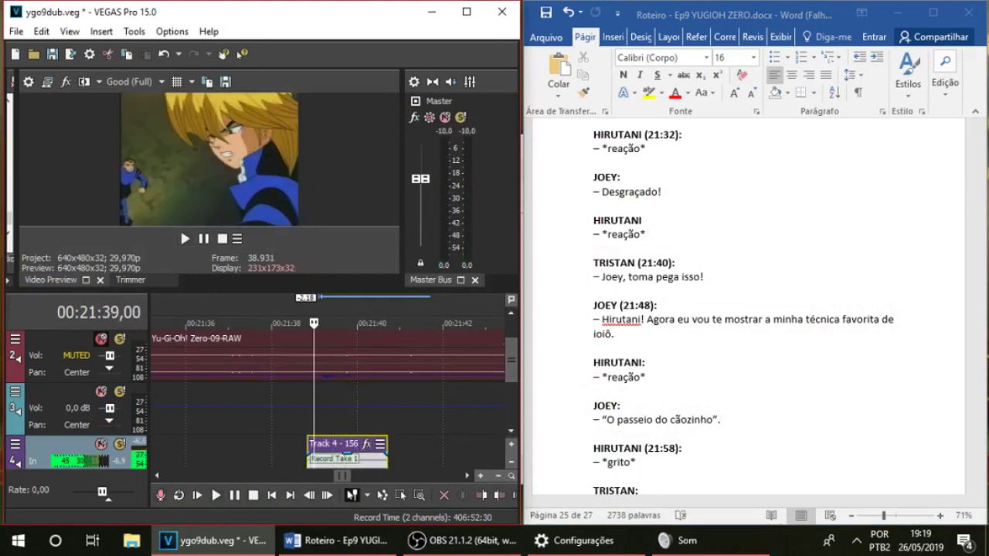
Undo the last reaction recording, record Joey's reaction once more from just before 00:21:39 and play it back
{"action": "key", "text": "ctrl+z"}
{"action": "key", "text": "ctrl+r"}
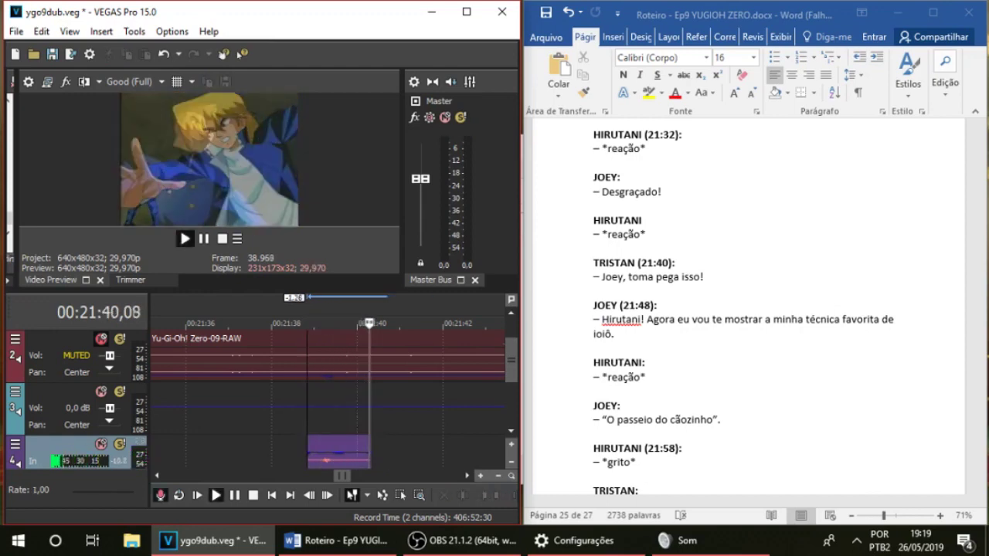
{"action": "key", "text": "space"}
{"action": "key", "text": "space"}
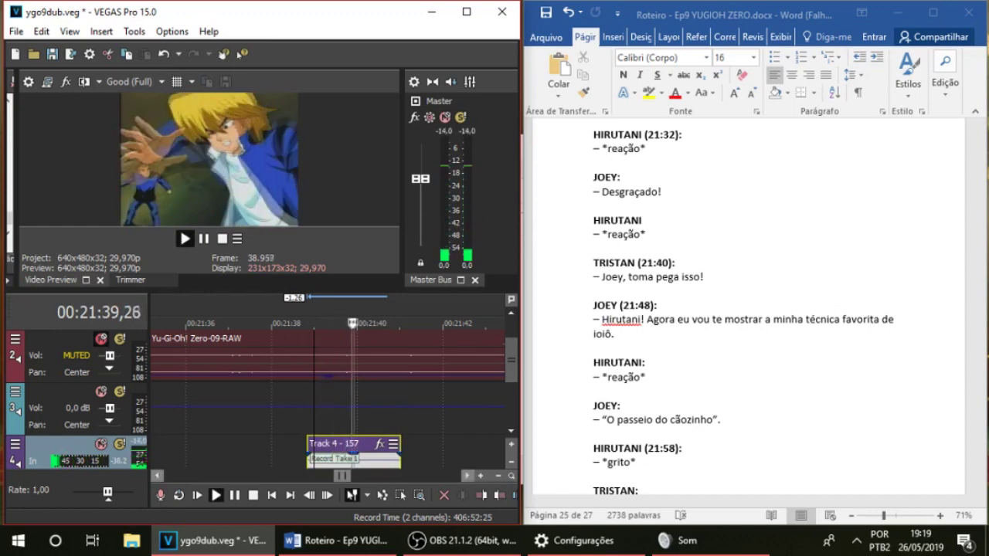
Trim both ends of the new reaction take, starting it 9 frames after 00:21:39, and unmute the original audio track
{"action": "key", "text": "space"}
{"action": "key", "text": "space"}
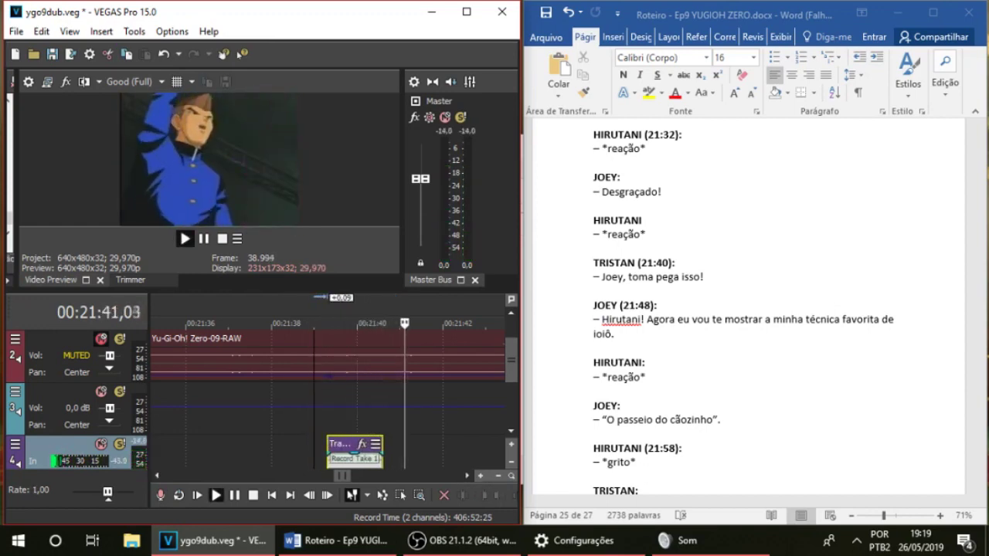
{"action": "key", "text": "space"}
{"action": "key", "text": "space"}
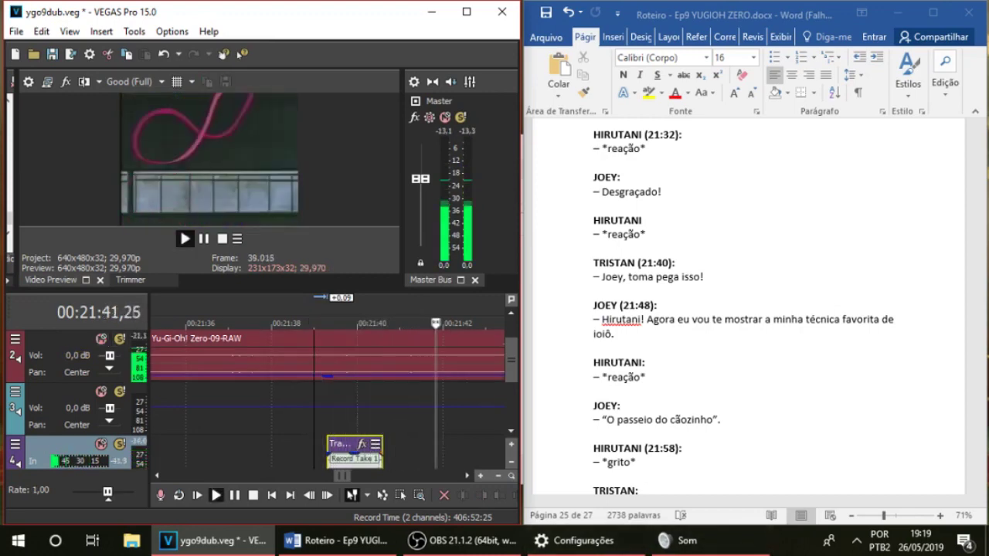
Check the Word script, mute the original audio track and record Joey's reaction from 00:21:42,17 on track 4
{"action": "key", "text": "alt+Tab"}
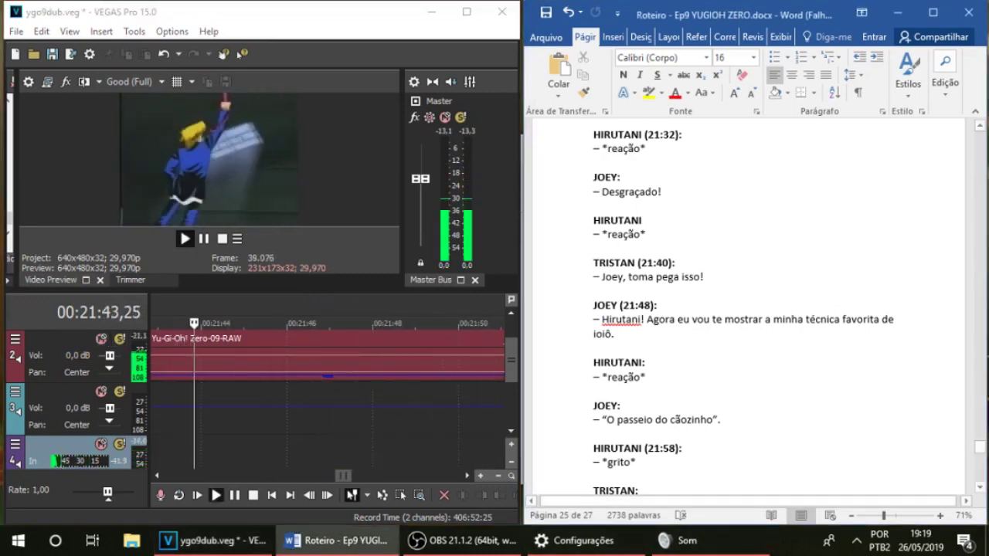
{"action": "scroll", "coordinate": [328, 402], "scroll_direction": "down", "scroll_amount": 1}
{"action": "left_click", "coordinate": [277, 408]}
{"action": "scroll", "coordinate": [278, 408], "scroll_direction": "up", "scroll_amount": 1}
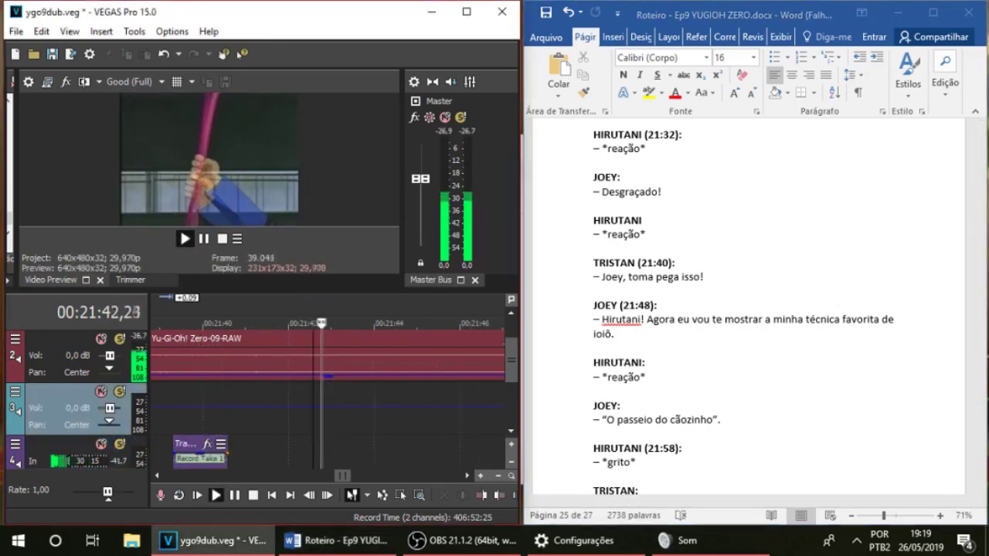
{"action": "key", "text": "space"}
{"action": "left_click", "coordinate": [101, 339]}
{"action": "key", "text": "ctrl+r"}
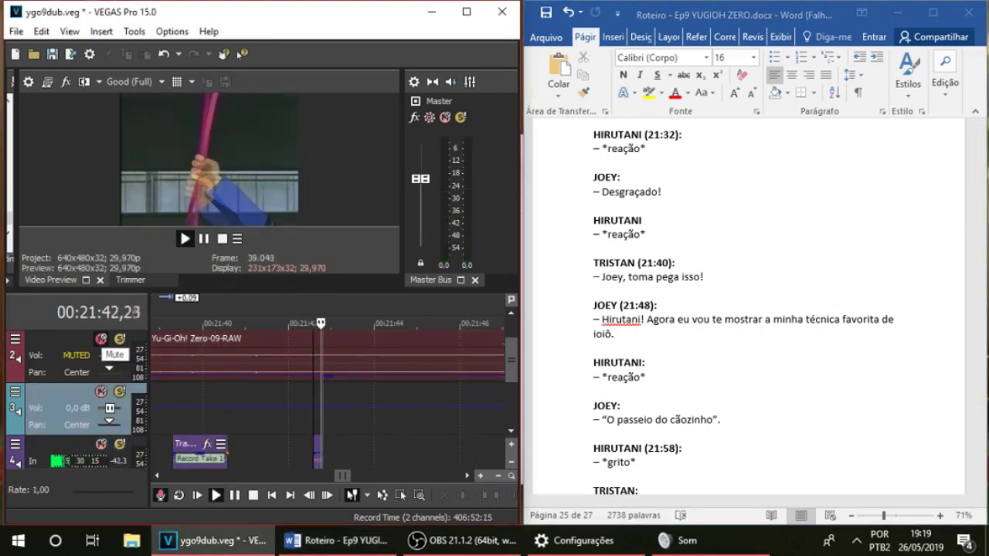
{"action": "key", "text": "space"}
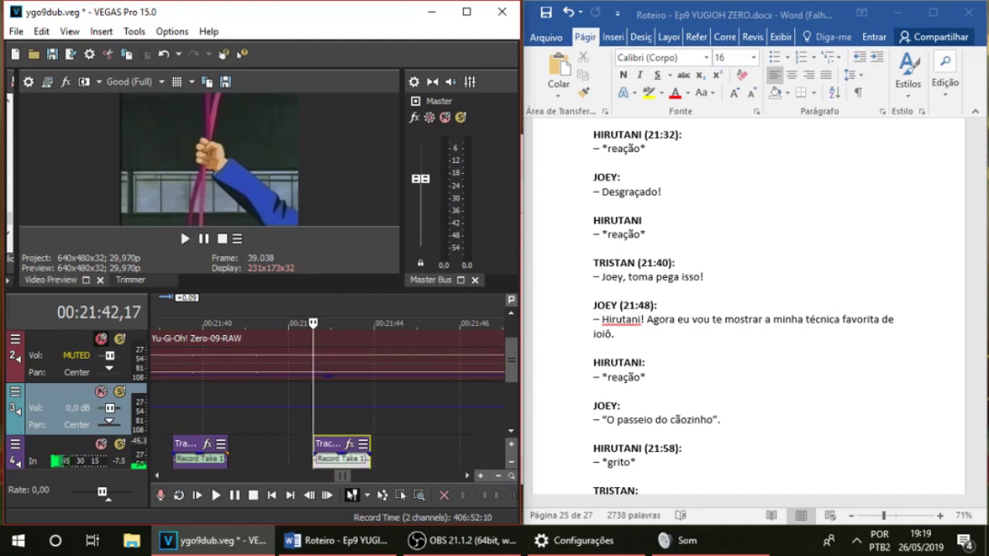
Play back the new reaction take near 00:21:42 and trim it down to the short reaction sound
{"action": "key", "text": "space"}
{"action": "key", "text": "space"}
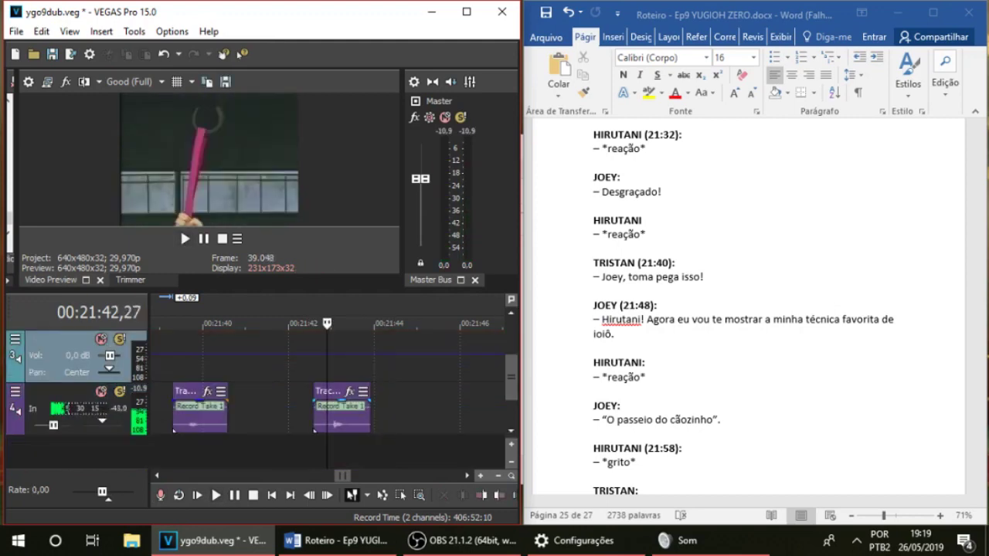
{"action": "left_click", "coordinate": [370, 418]}
{"action": "left_click", "coordinate": [342, 418]}
{"action": "key", "text": "space"}
{"action": "key", "text": "space"}
{"action": "left_click_drag", "start_coordinate": [371, 418], "coordinate": [330, 418]}
{"action": "key", "text": "space"}
{"action": "key", "text": "space"}
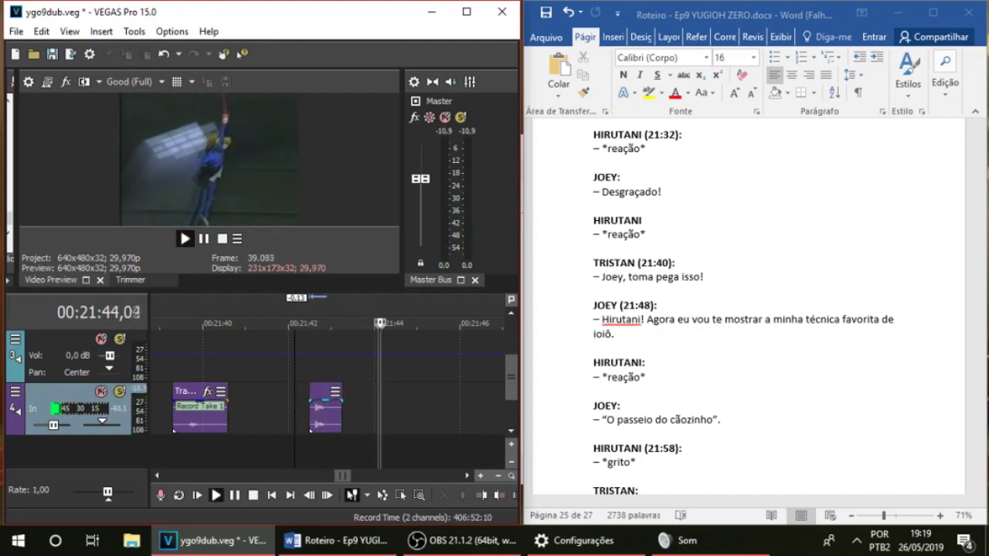
Shift the trimmed reaction take 4 frames later and play it back against the picture
{"action": "left_click_drag", "start_coordinate": [326, 418], "coordinate": [331, 418]}
{"action": "key", "text": "space"}
{"action": "key", "text": "space"}
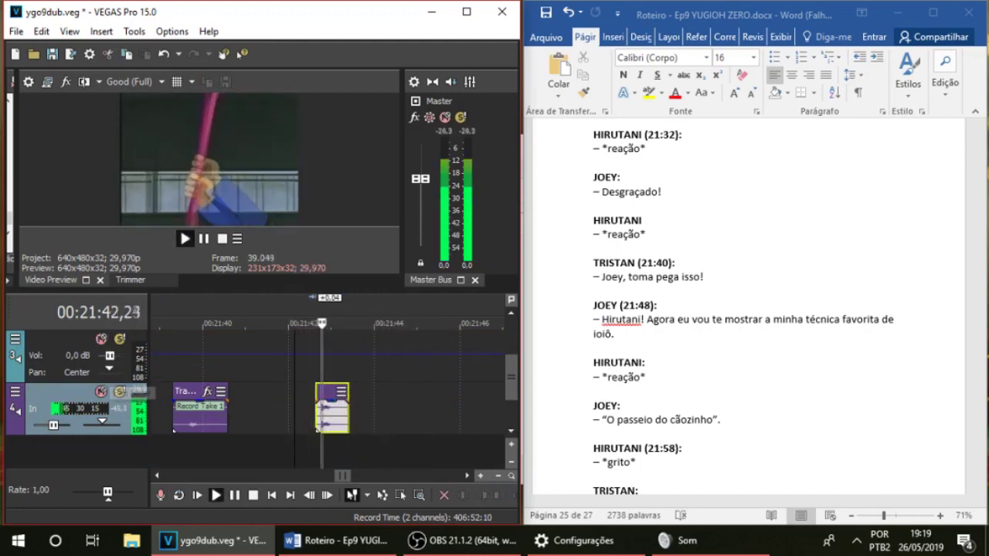
{"action": "key", "text": "space"}
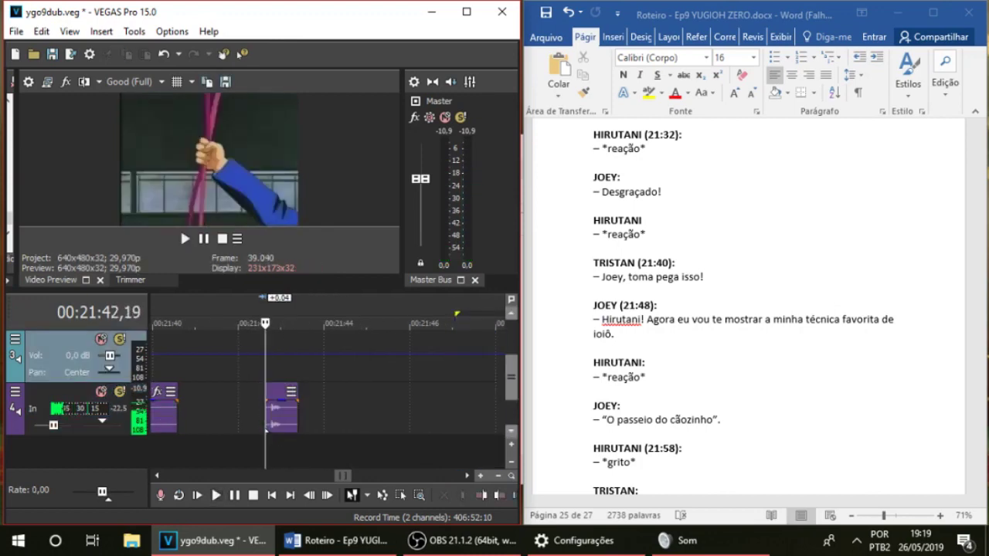
Unmute the original audio track and listen to Joey's 21:48 line, replaying it from just after 00:21:47
{"action": "key", "text": "space"}
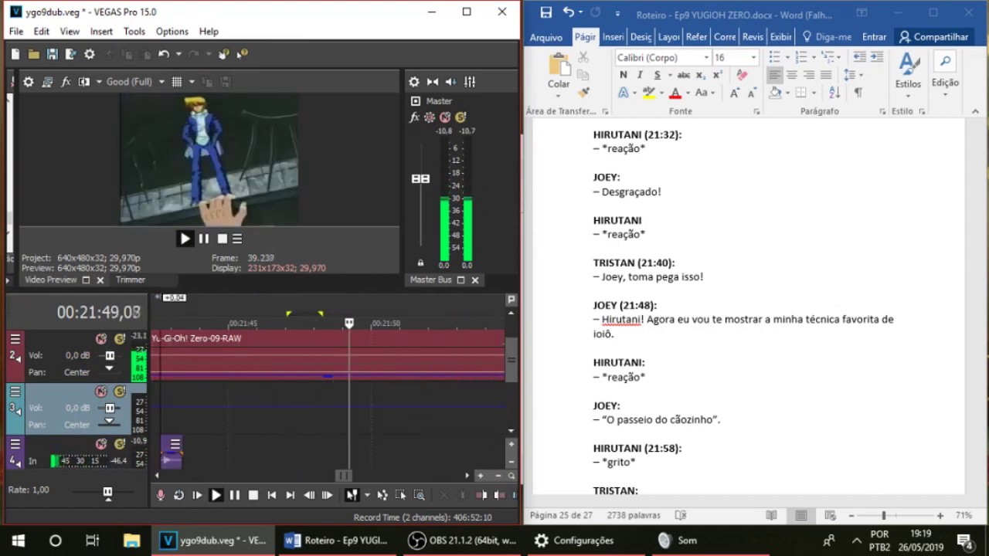
{"action": "left_click", "coordinate": [289, 417]}
{"action": "scroll", "coordinate": [289, 417], "scroll_direction": "up", "scroll_amount": 1}
{"action": "key", "text": "space"}
{"action": "key", "text": "space"}
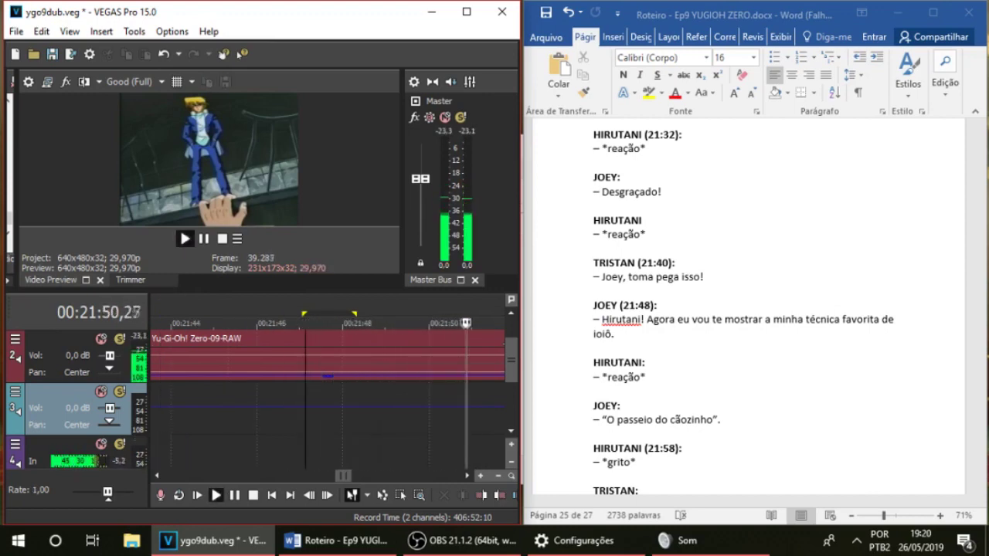
{"action": "scroll", "coordinate": [382, 413], "scroll_direction": "down", "scroll_amount": 1}
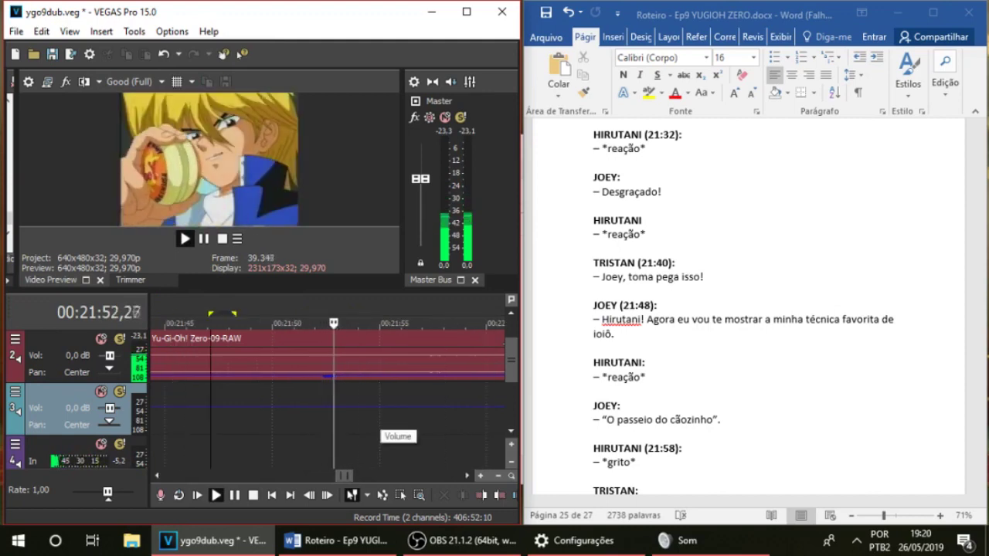
Try recording Joey's 21:48 line on track 4 from 00:21:46,27 and delete the take
{"action": "key", "text": "space"}
{"action": "key", "text": "Up"}
{"action": "left_click", "coordinate": [311, 453]}
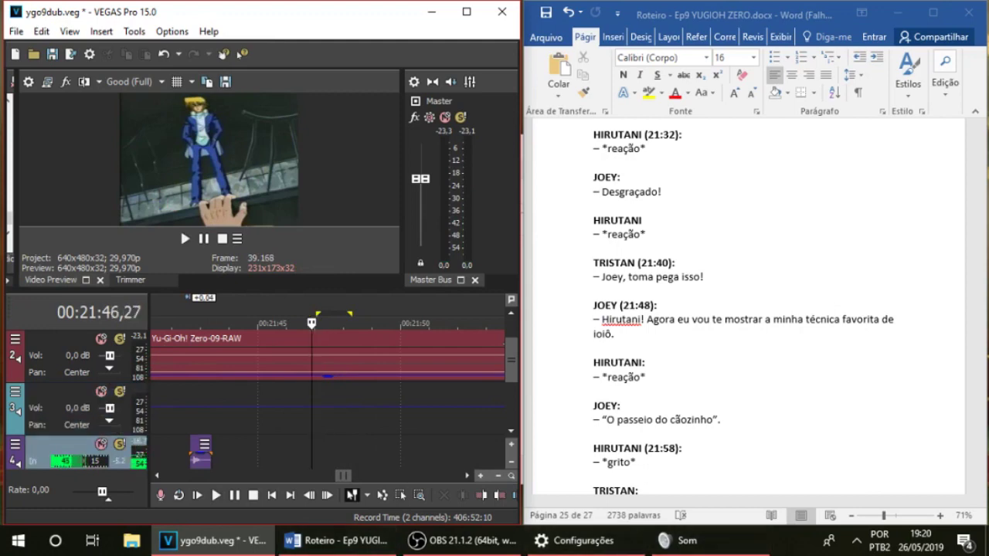
{"action": "key", "text": "ctrl+r"}
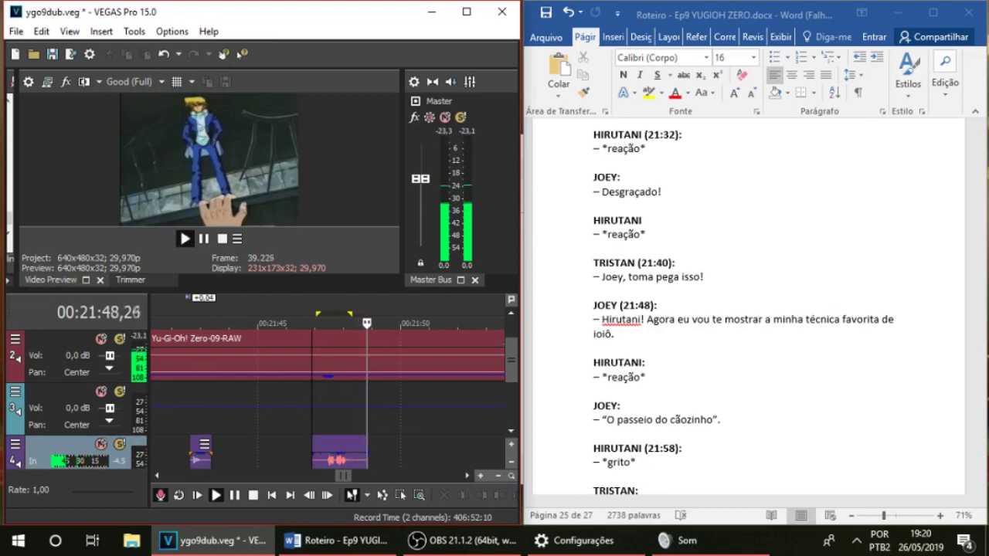
{"action": "key", "text": "space"}
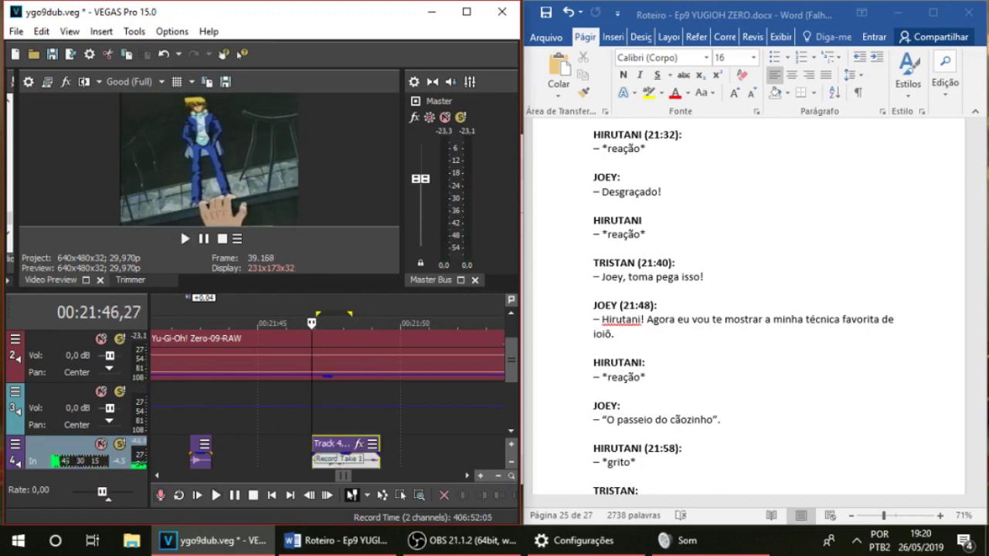
{"action": "key", "text": "Delete"}
Record Joey's 21:48 line and "O passeio do cãozinho" in one take on track 4 from 00:21:45,23
{"action": "left_click", "coordinate": [327, 376]}
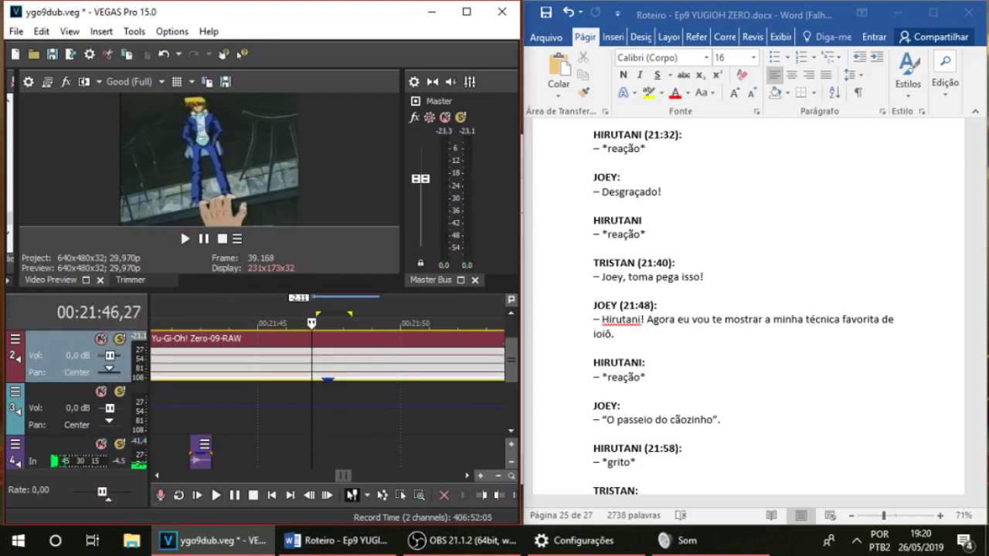
{"action": "left_click", "coordinate": [279, 452]}
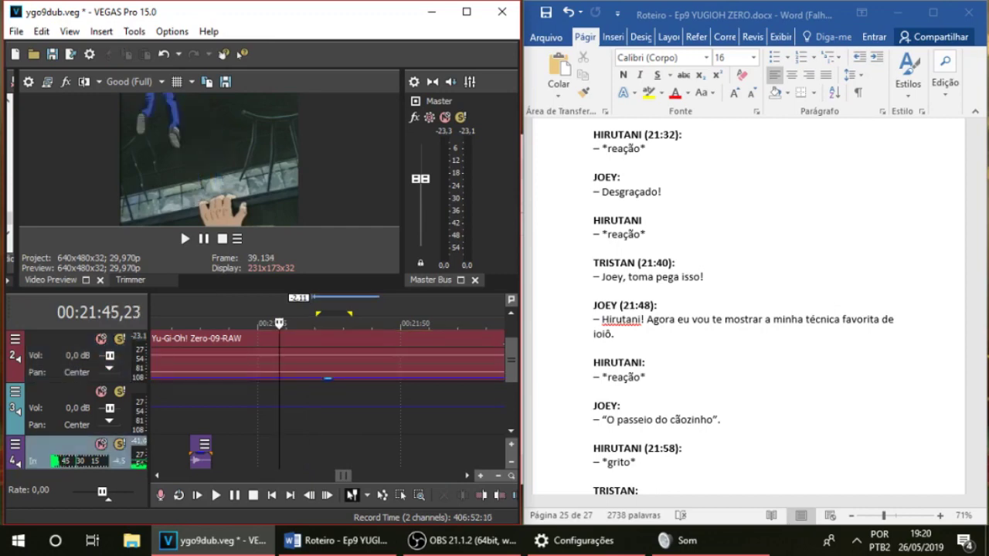
{"action": "key", "text": "ctrl+r"}
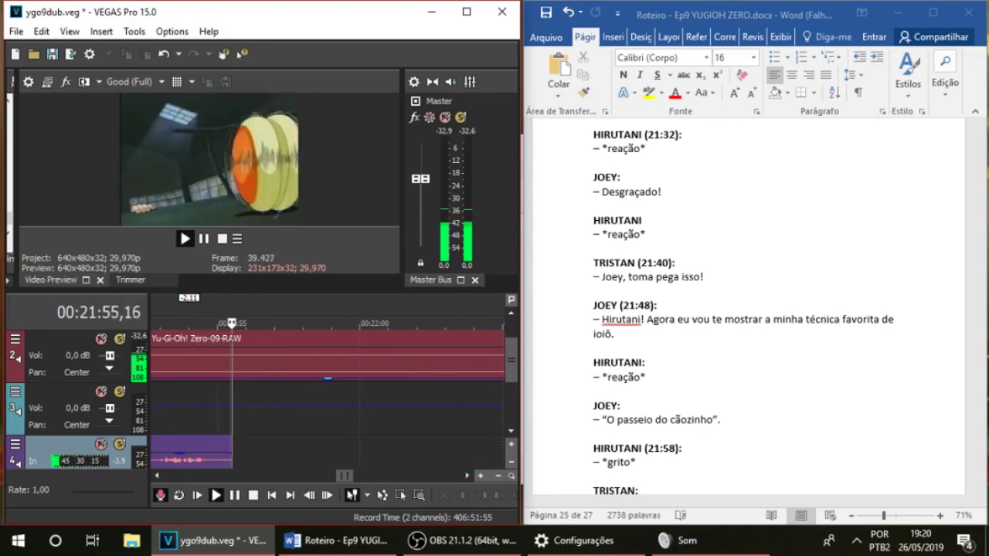
{"action": "key", "text": "Down"}
{"action": "key", "text": "Down"}
{"action": "key", "text": "space"}
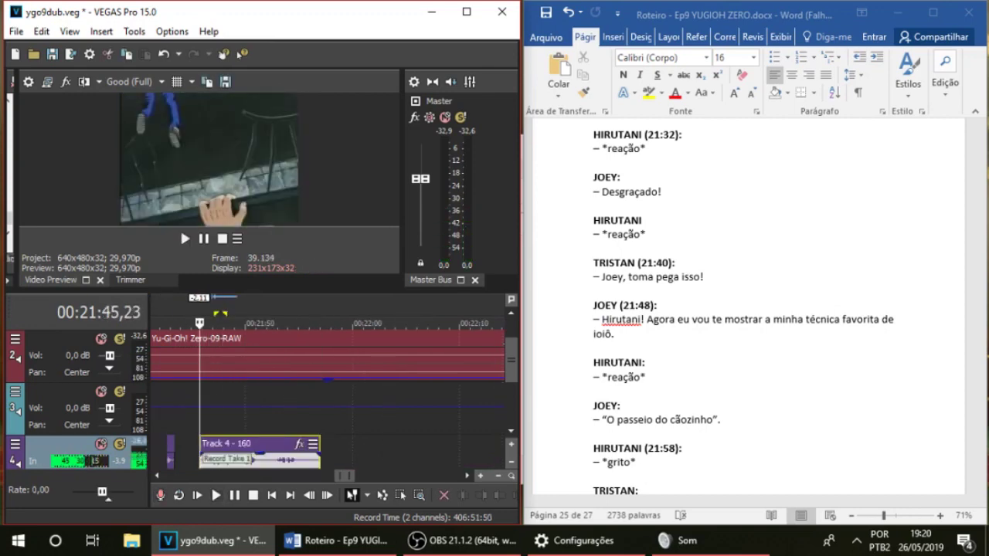
Mute the original audio track and play back the long take of Joey's two lines from its start
{"action": "key", "text": "space"}
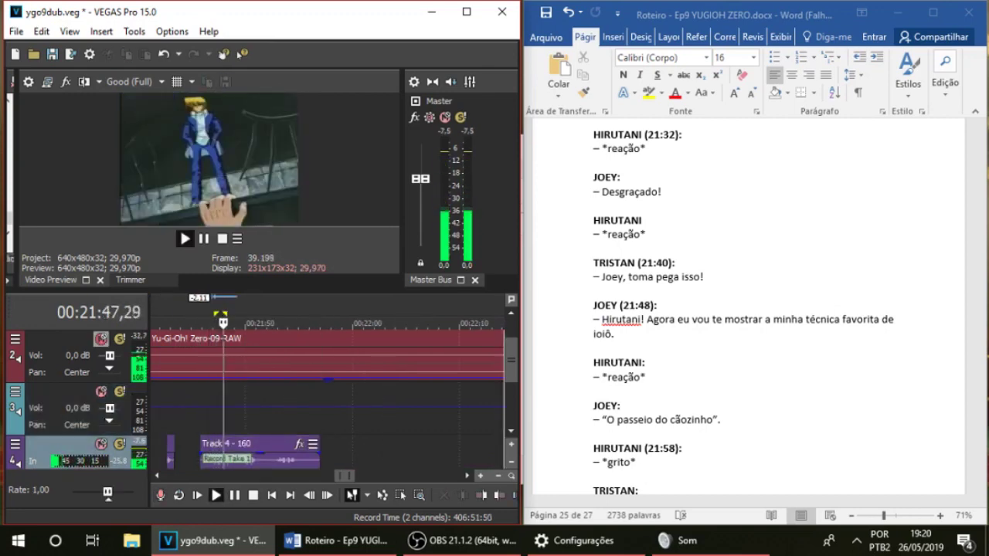
{"action": "left_click", "coordinate": [102, 338]}
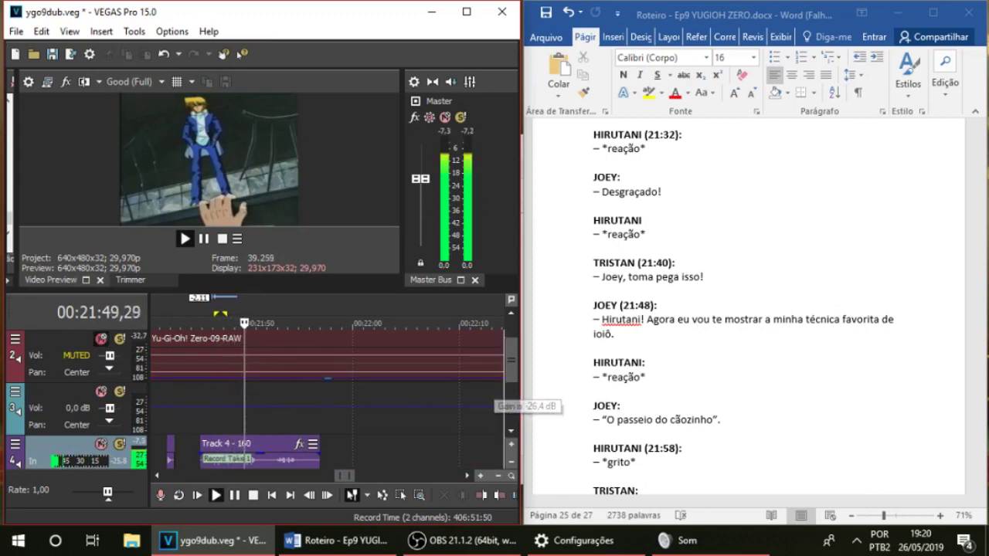
{"action": "scroll", "coordinate": [327, 386], "scroll_direction": "down", "scroll_amount": 3}
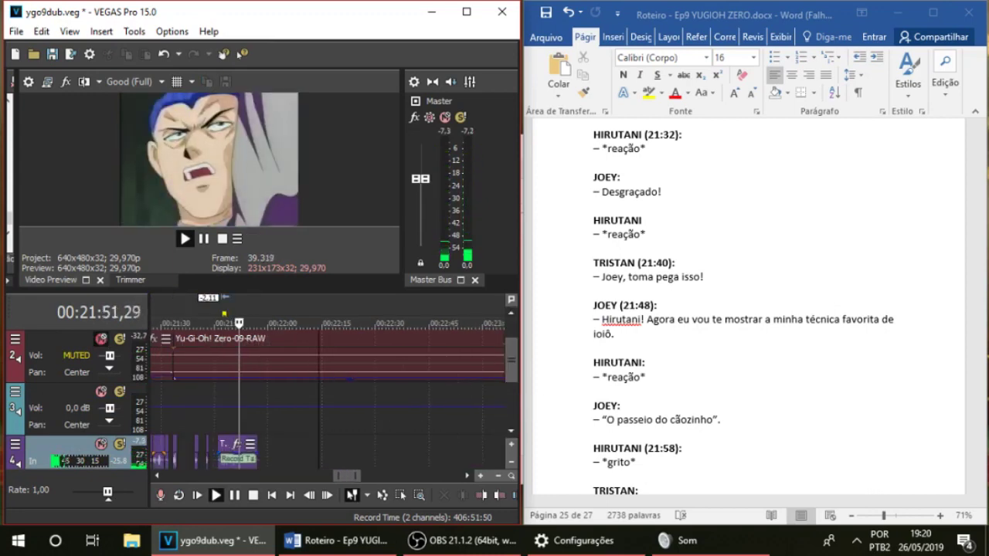
{"action": "left_click", "coordinate": [219, 408]}
{"action": "key", "text": "space"}
{"action": "key", "text": "space"}
{"action": "scroll", "coordinate": [218, 408], "scroll_direction": "up", "scroll_amount": 3}
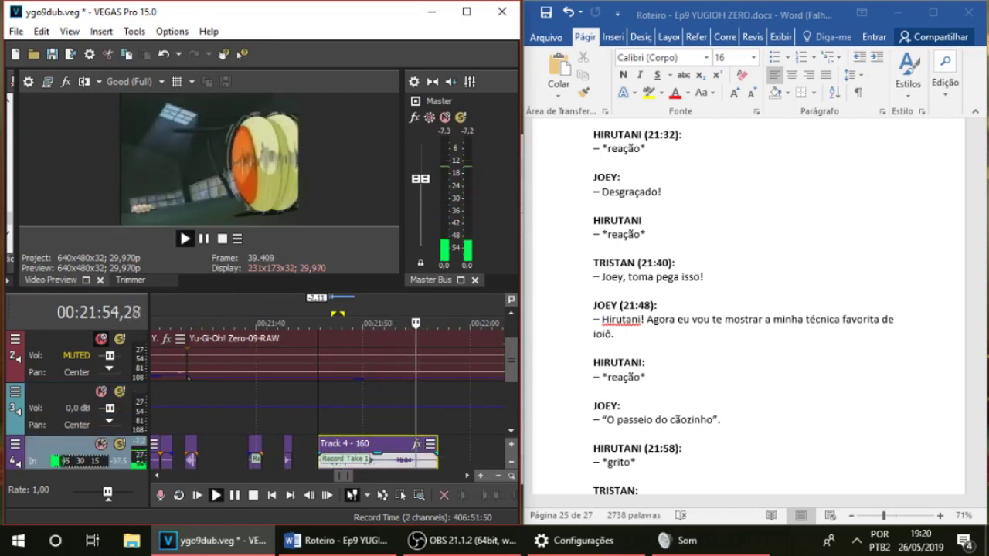
Split the long take before "O passeio do cãozinho", shift the second part 11 frames earlier and play it back
{"action": "key", "text": "space"}
{"action": "left_click_drag", "start_coordinate": [363, 459], "coordinate": [355, 460]}
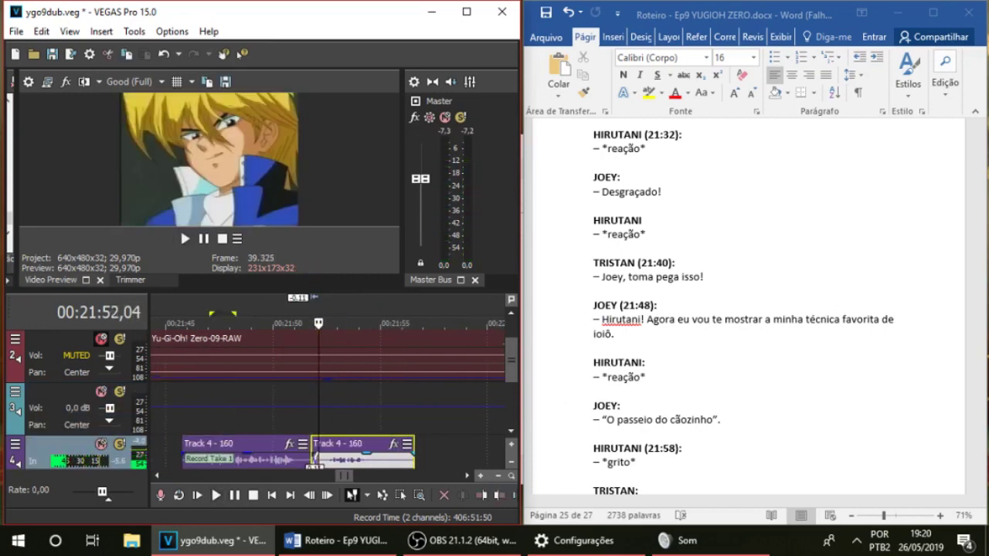
{"action": "left_click", "coordinate": [311, 417]}
{"action": "key", "text": "space"}
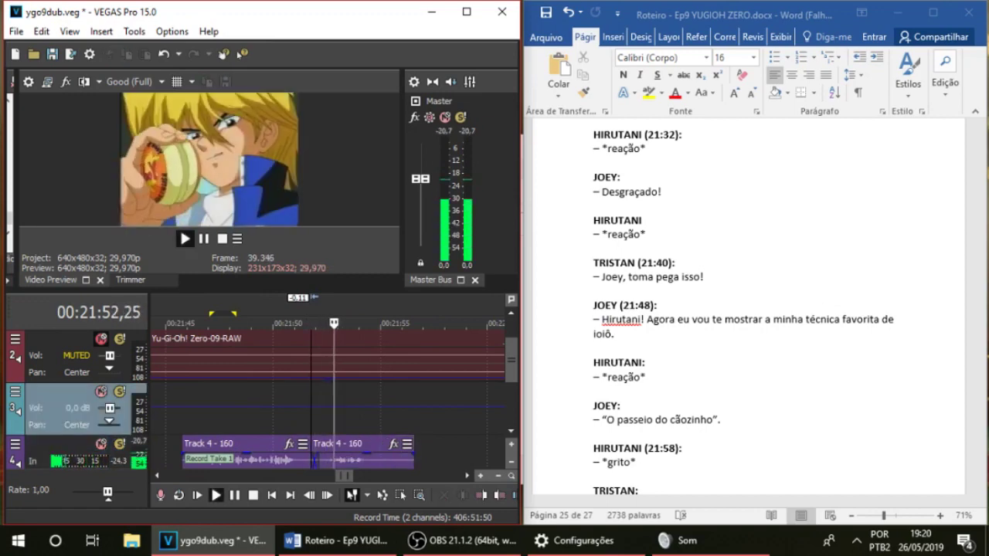
Shift the "O passeio do cãozinho" part 5 frames later and play across the join between the two parts
{"action": "key", "text": "space"}
{"action": "scroll", "coordinate": [341, 458], "scroll_direction": "up", "scroll_amount": 2}
{"action": "left_click_drag", "start_coordinate": [319, 459], "coordinate": [325, 460]}
{"action": "left_click", "coordinate": [271, 410]}
{"action": "key", "text": "space"}
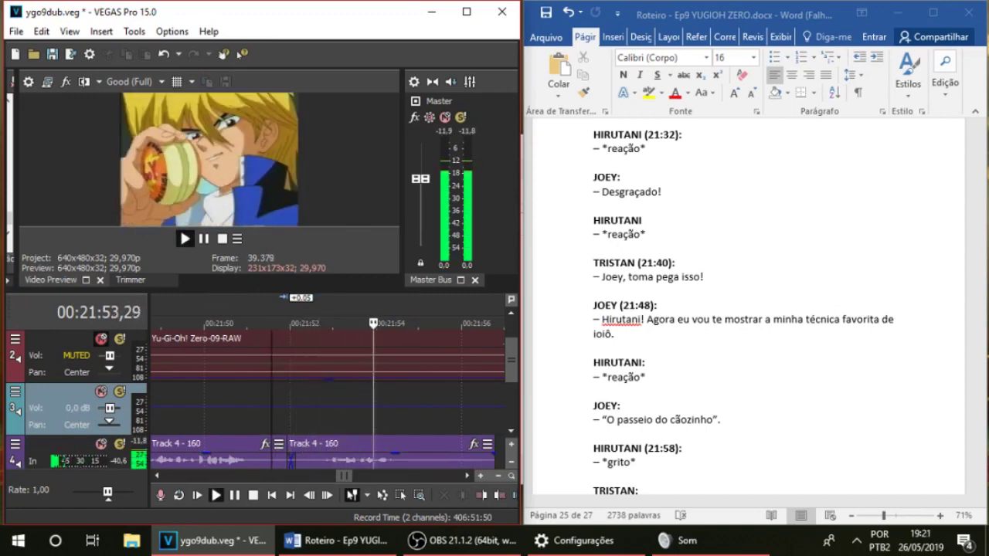
Play back the part holding Joey's 21:48 line from 00:21:46,20 to check its timing
{"action": "scroll", "coordinate": [271, 409], "scroll_direction": "down", "scroll_amount": 5}
{"action": "key", "text": "space"}
{"action": "left_click", "coordinate": [258, 413]}
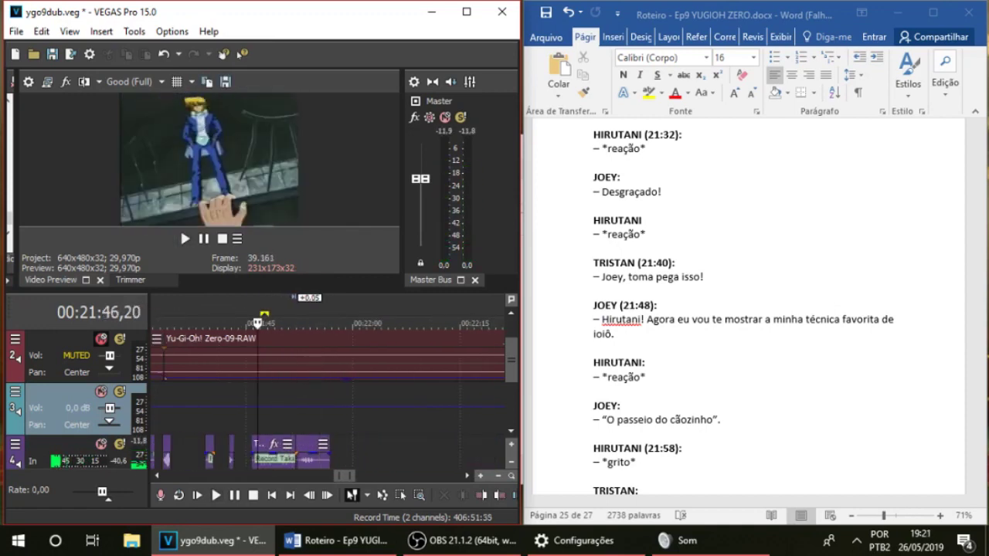
{"action": "key", "text": "space"}
{"action": "left_click_drag", "start_coordinate": [511, 360], "coordinate": [511, 377]}
{"action": "scroll", "coordinate": [324, 410], "scroll_direction": "up", "scroll_amount": 2}
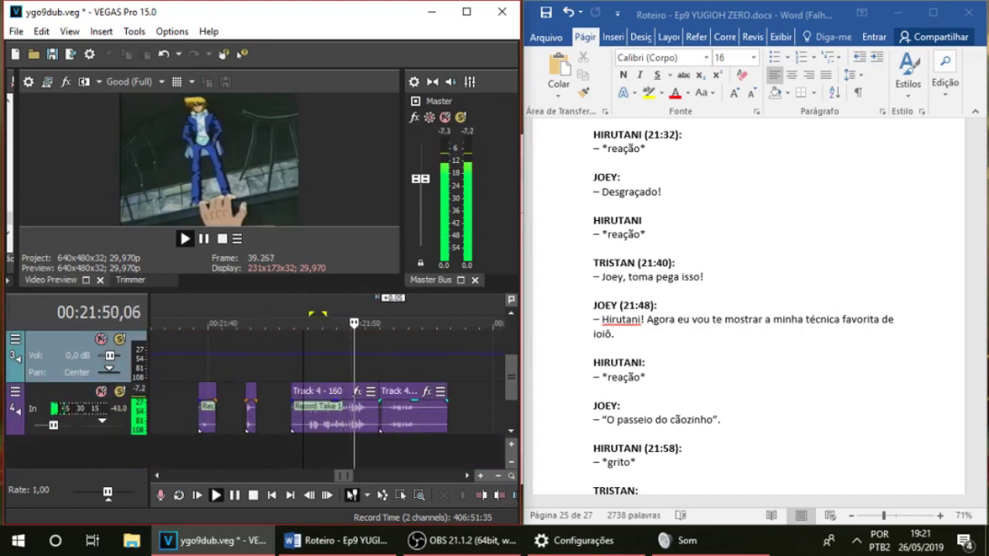
{"action": "key", "text": "space"}
Try adjusting the part with Joey's 21:48 line and delete it, keeping only the "O passeio do cãozinho" part
{"action": "left_click", "coordinate": [342, 450]}
{"action": "key", "text": "space"}
{"action": "left_click_drag", "start_coordinate": [320, 450], "coordinate": [315, 450]}
{"action": "key", "text": "space"}
{"action": "key", "text": "space"}
{"action": "key", "text": "space"}
{"action": "key", "text": "Delete"}
Try recording Joey's 21:48 line again on track 4 from 00:21:45,11 and delete the take
{"action": "left_click", "coordinate": [252, 449]}
{"action": "scroll", "coordinate": [252, 449], "scroll_direction": "down", "scroll_amount": 2}
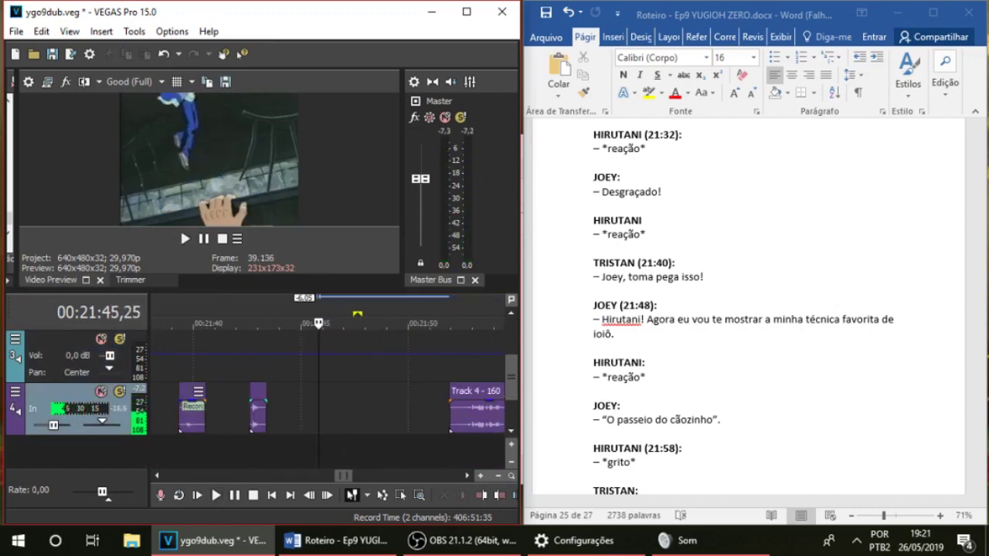
{"action": "scroll", "coordinate": [306, 450], "scroll_direction": "up", "scroll_amount": 1}
{"action": "left_click", "coordinate": [305, 450]}
{"action": "key", "text": "ctrl+r"}
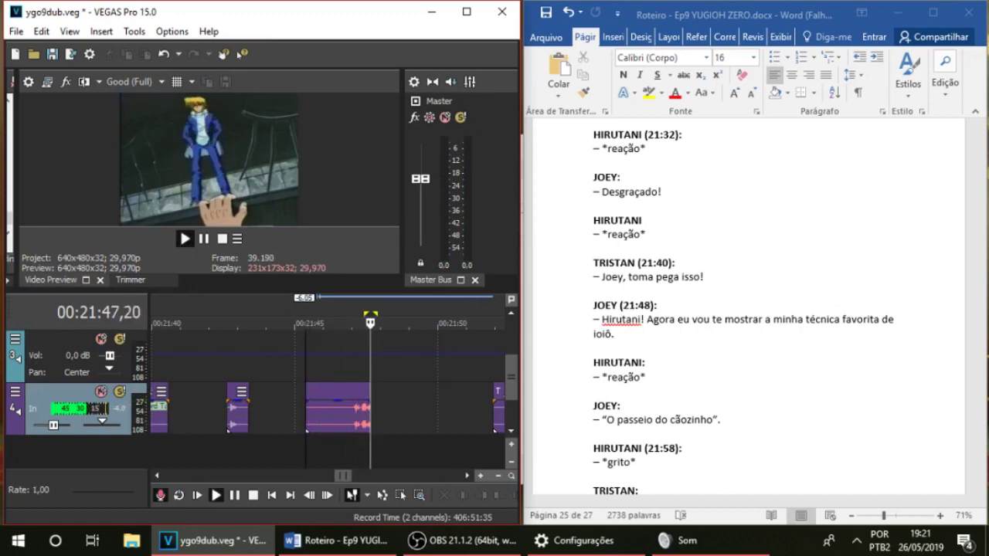
{"action": "key", "text": "space"}
{"action": "key", "text": "Delete"}
Record Joey's 21:48 line two more times from 00:21:45,11, discarding both takes
{"action": "key", "text": "ctrl+r"}
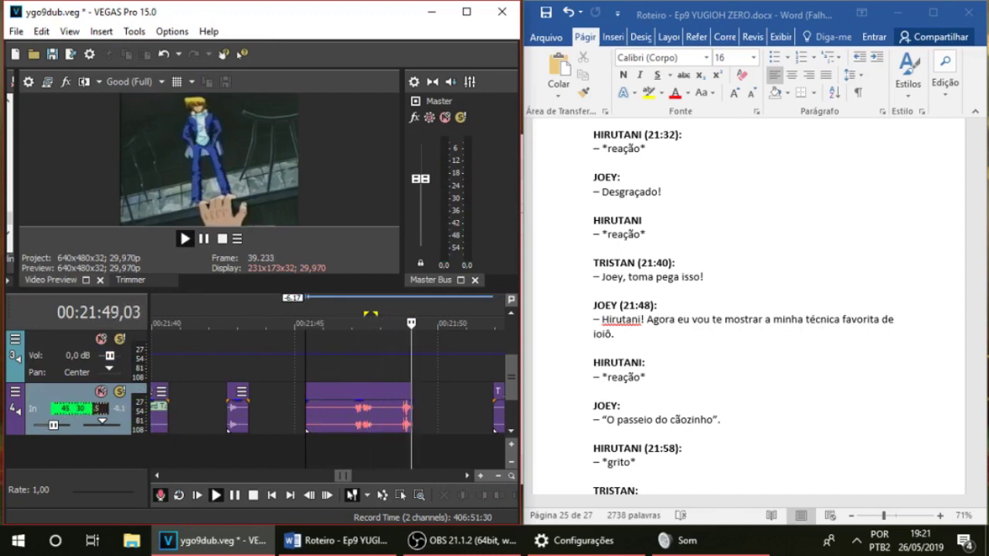
{"action": "key", "text": "space"}
{"action": "key", "text": "Delete"}
{"action": "key", "text": "ctrl+r"}
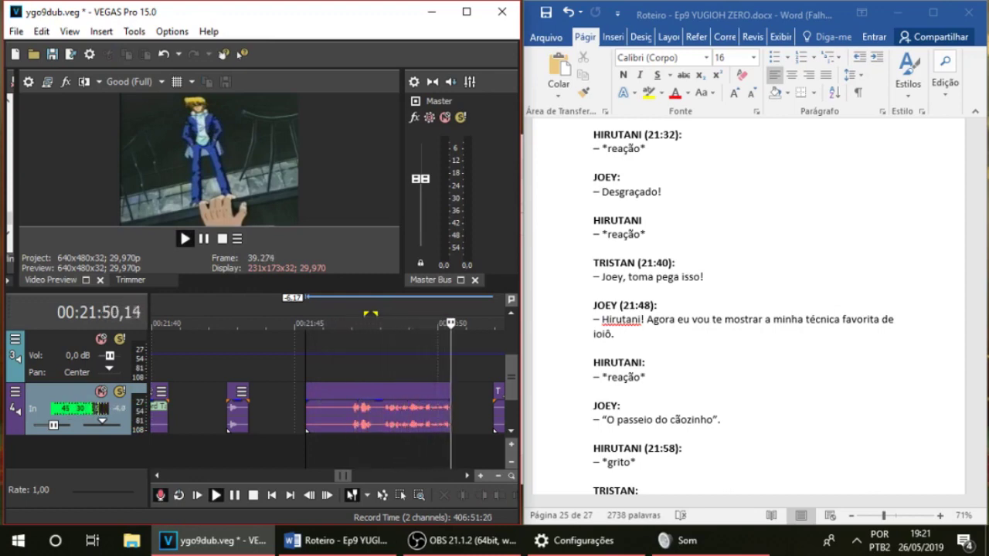
{"action": "key", "text": "space"}
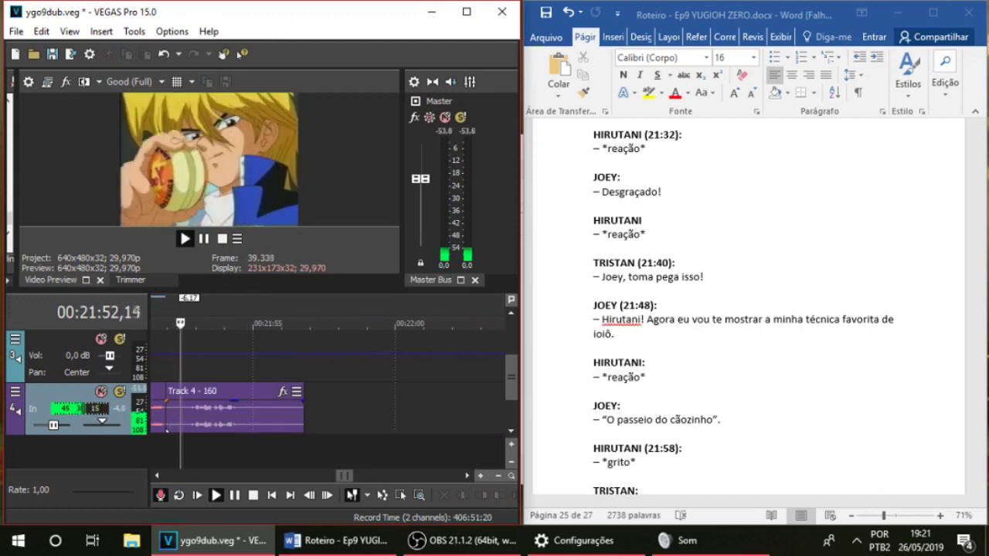
{"action": "key", "text": "ctrl+z"}
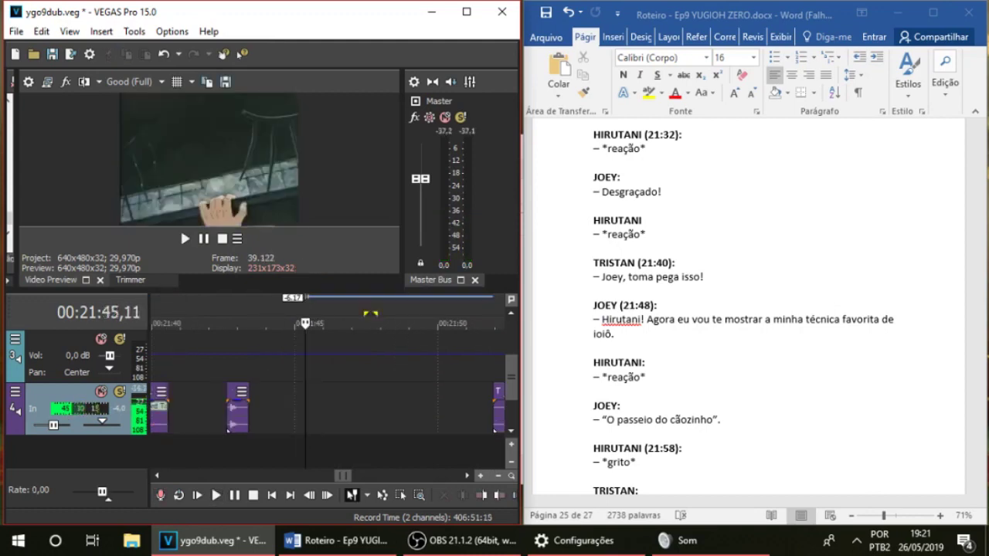
Try recording Joey's 21:48 line twice on track 4 from 00:21:45,11 and undo both takes
{"action": "key", "text": "ctrl+r"}
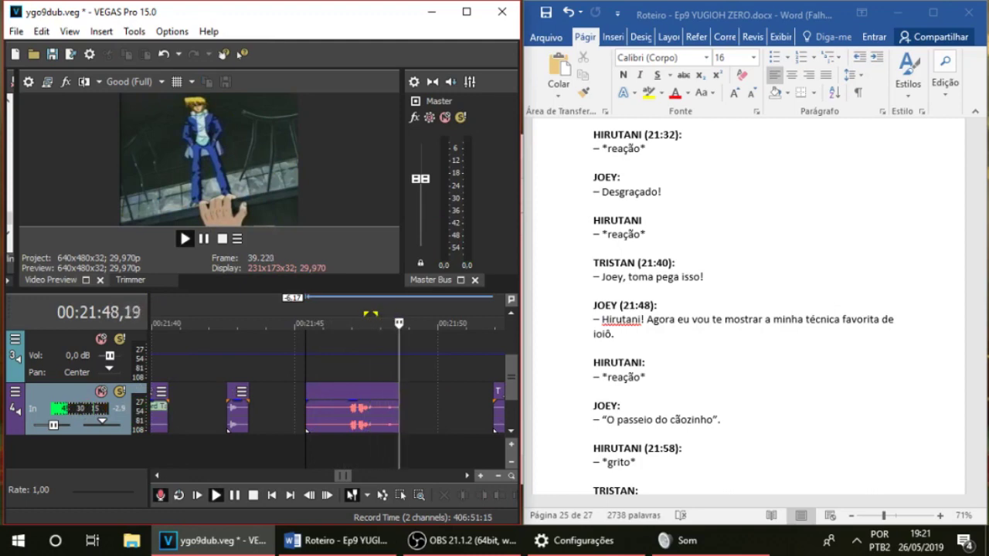
{"action": "key", "text": "space"}
{"action": "key", "text": "ctrl+z"}
{"action": "key", "text": "ctrl+r"}
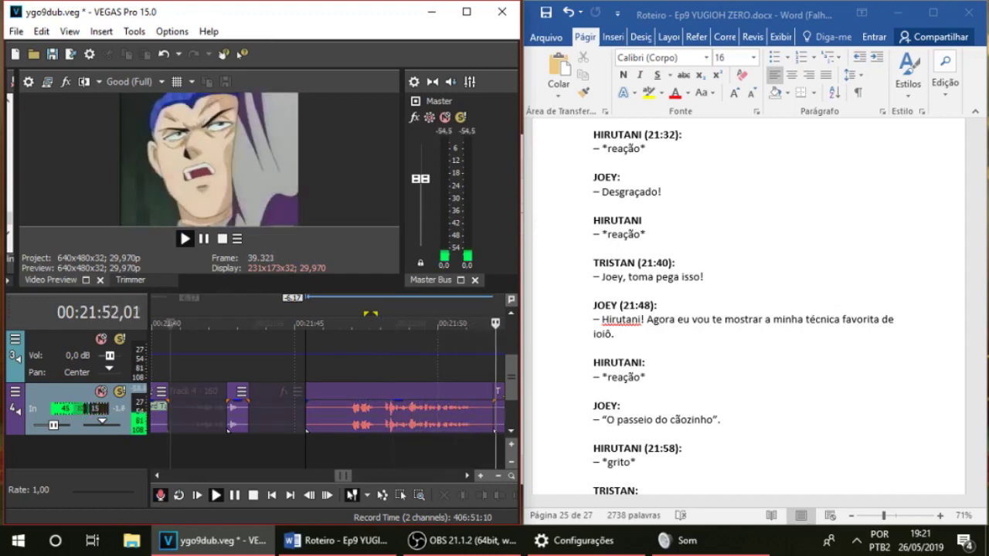
{"action": "key", "text": "space"}
{"action": "key", "text": "ctrl+z"}
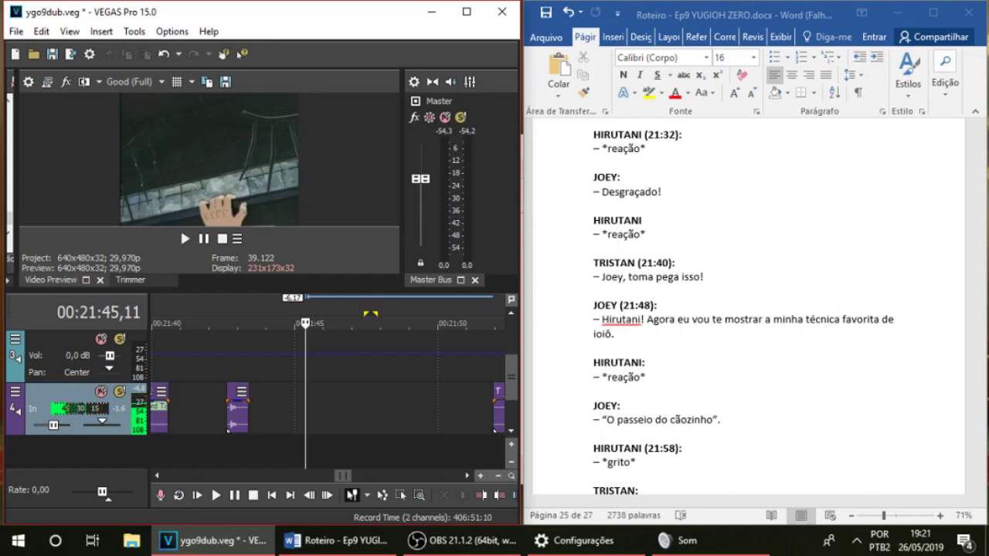
Record two further takes of Joey's 21:48 line from 00:21:45,11 and remove each one
{"action": "key", "text": "ctrl+r"}
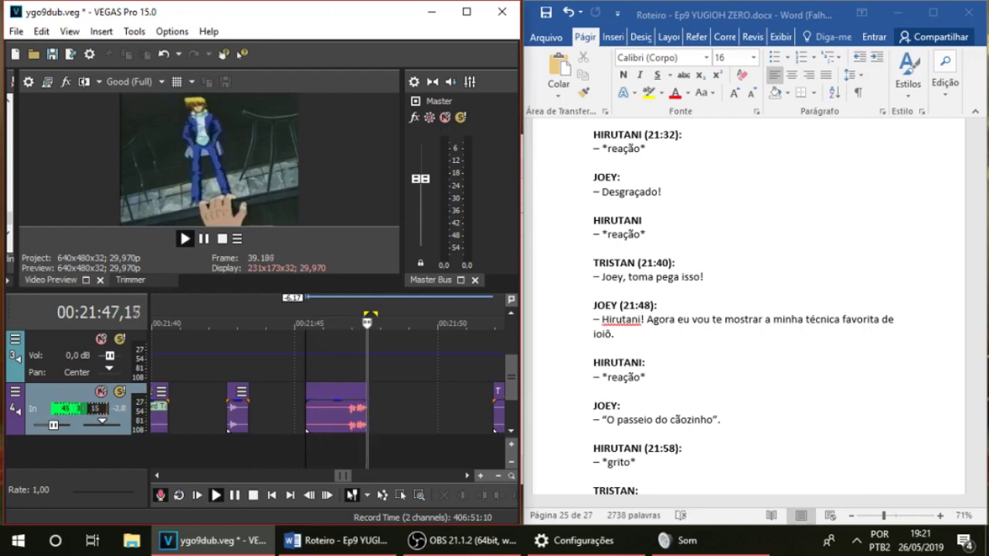
{"action": "key", "text": "space"}
{"action": "key", "text": "Delete"}
{"action": "key", "text": "ctrl+r"}
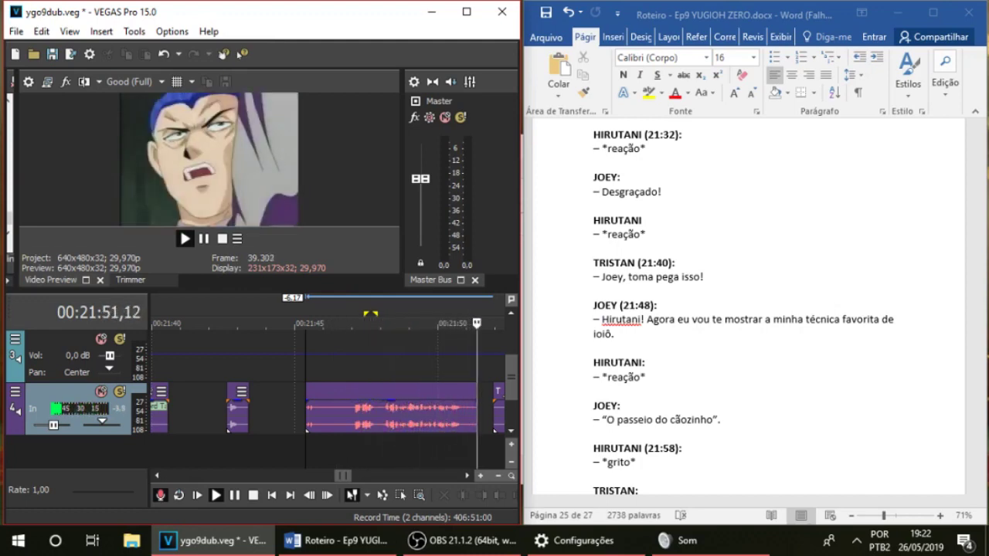
{"action": "key", "text": "space"}
{"action": "key", "text": "ctrl+z"}
Try recording Joey's 21:48 line and trimming the silence before it, and delete the take
{"action": "key", "text": "ctrl+r"}
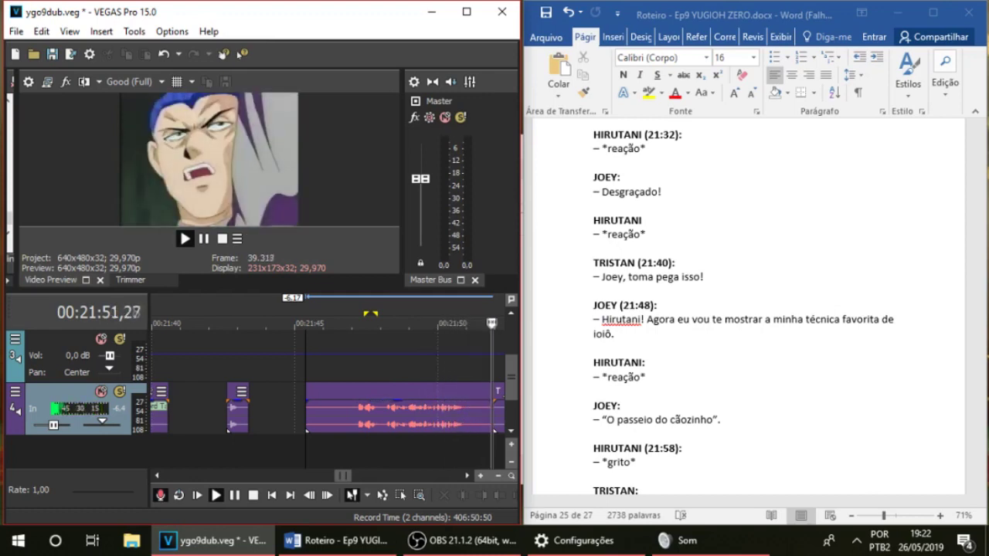
{"action": "key", "text": "space"}
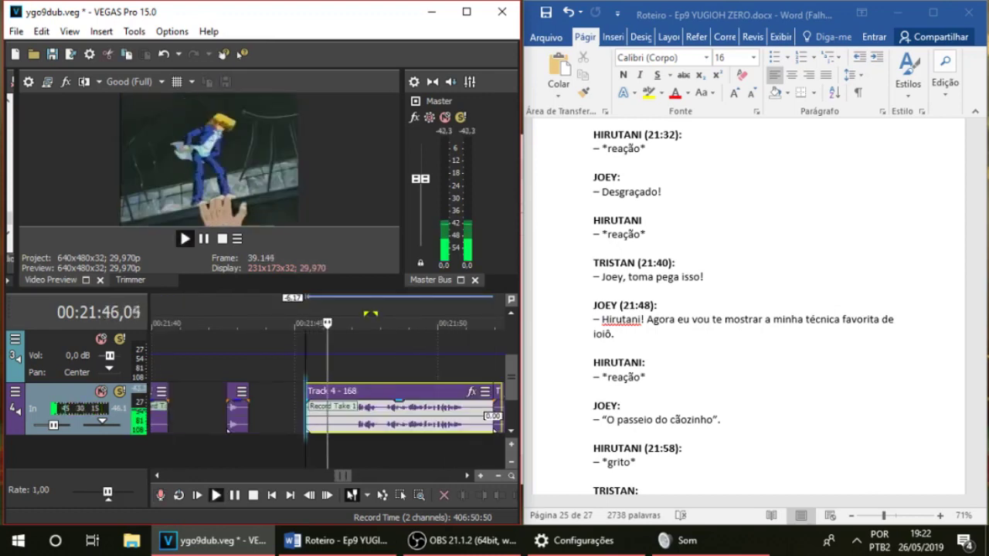
{"action": "left_click_drag", "start_coordinate": [307, 417], "coordinate": [356, 417]}
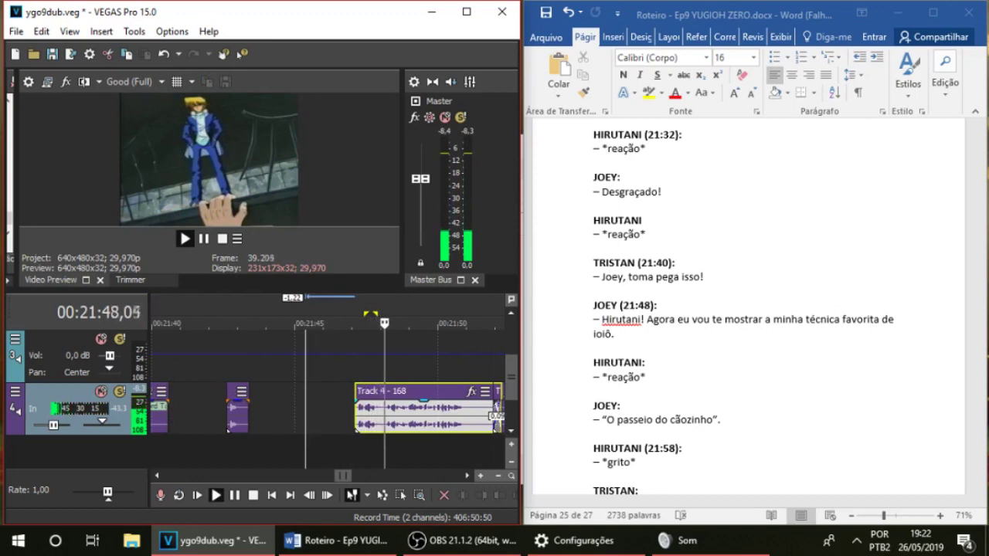
{"action": "key", "text": "space"}
{"action": "key", "text": "space"}
{"action": "left_click", "coordinate": [348, 418]}
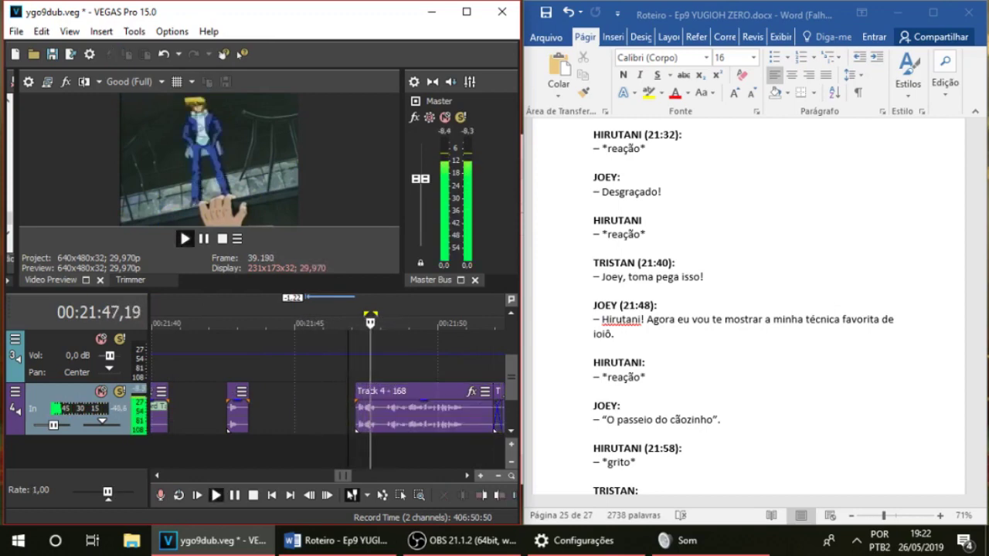
{"action": "key", "text": "space"}
{"action": "left_click", "coordinate": [365, 417]}
{"action": "key", "text": "Delete"}
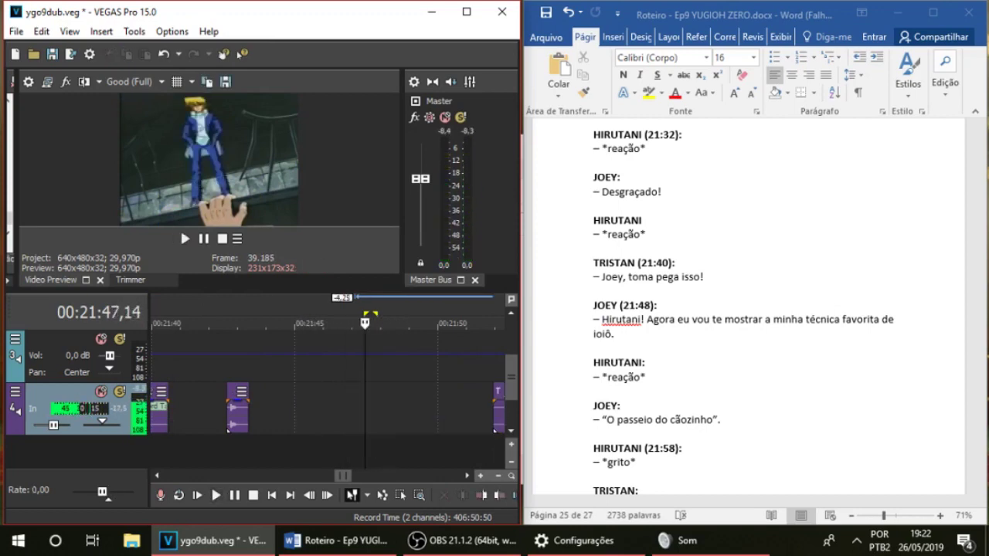
Record another take of Joey's 21:48 line on track 4 from about 00:21:45 and play it back
{"action": "left_click", "coordinate": [303, 417]}
{"action": "key", "text": "ctrl+r"}
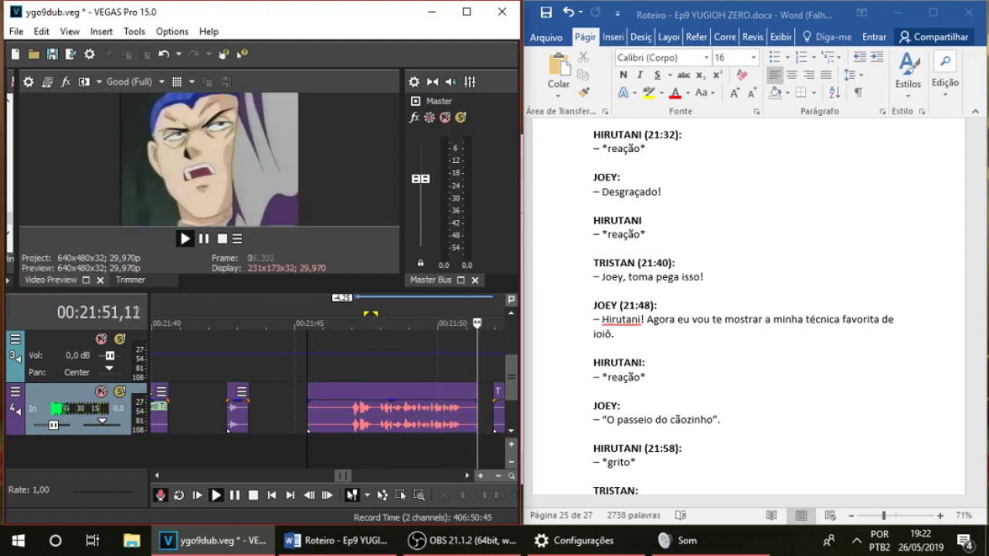
{"action": "key", "text": "space"}
{"action": "key", "text": "space"}
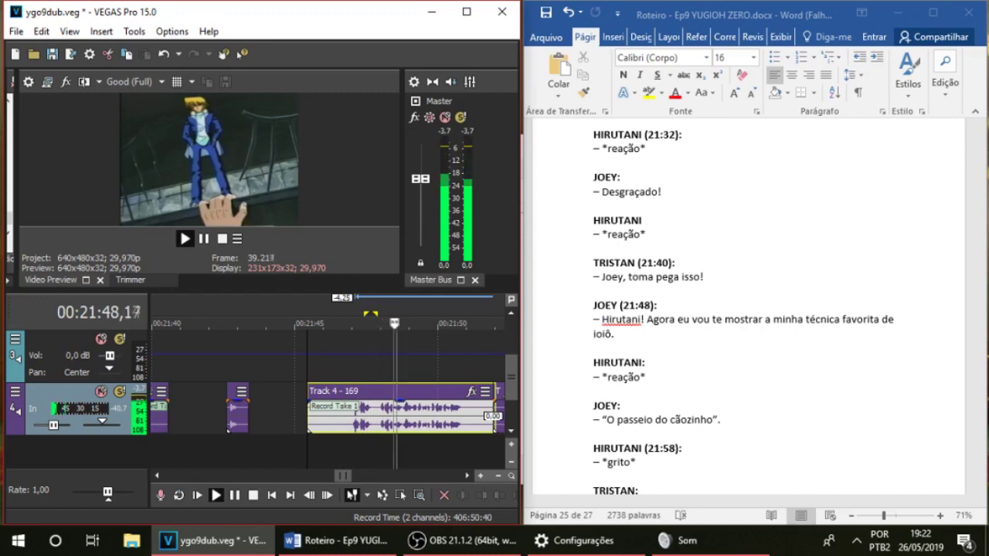
{"action": "left_click", "coordinate": [381, 361]}
{"action": "left_click", "coordinate": [356, 361]}
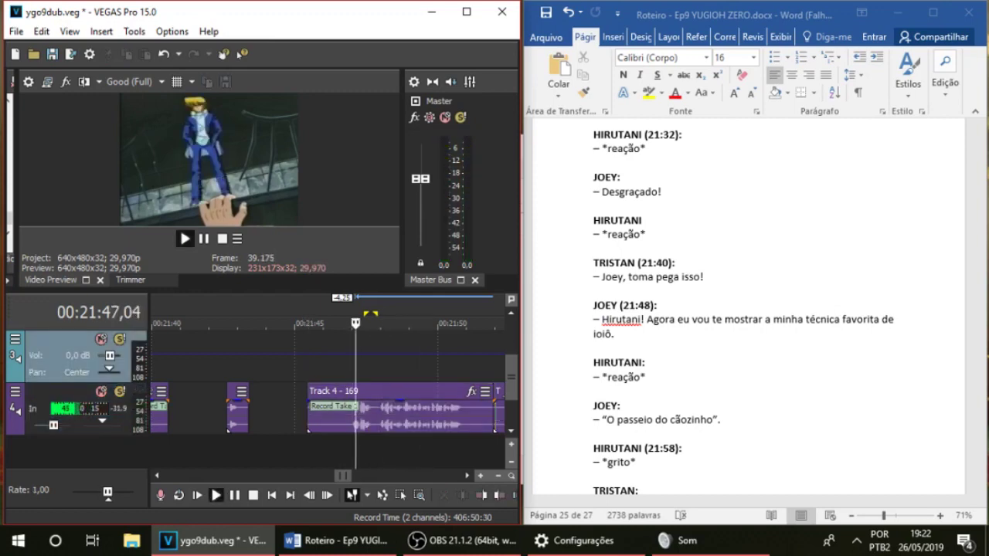
{"action": "key", "text": "space"}
Replay this take of Joey's 21:48 line from 00:21:47,18 and delete it
{"action": "left_click", "coordinate": [374, 417]}
{"action": "scroll", "coordinate": [373, 417], "scroll_direction": "up", "scroll_amount": 4}
{"action": "left_click_drag", "start_coordinate": [374, 323], "coordinate": [334, 323]}
{"action": "scroll", "coordinate": [333, 409], "scroll_direction": "down", "scroll_amount": 5}
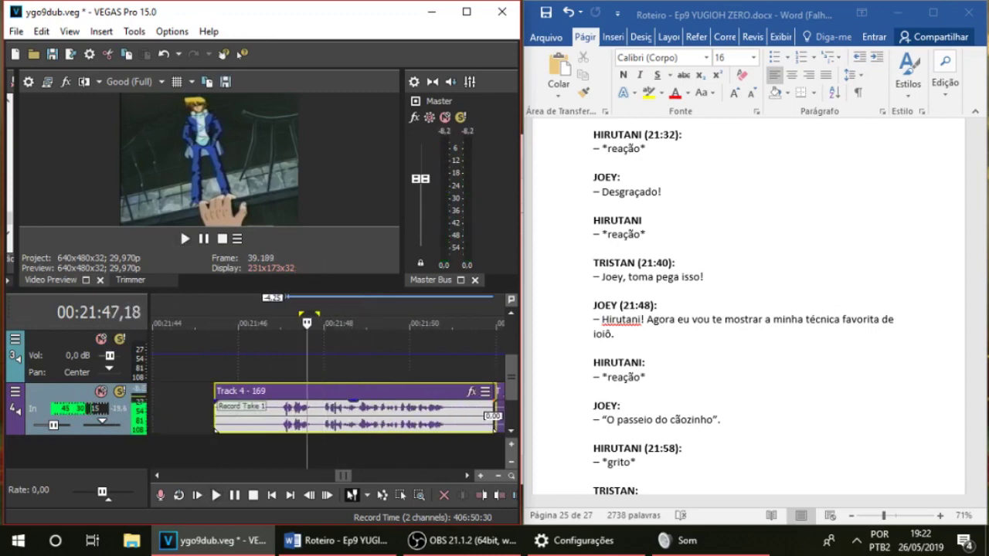
{"action": "key", "text": "space"}
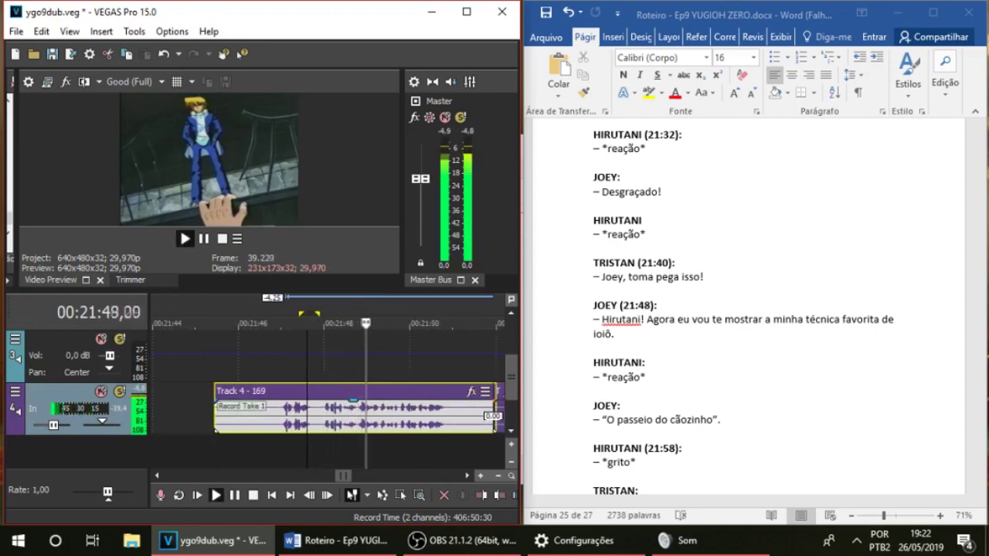
{"action": "key", "text": "space"}
{"action": "scroll", "coordinate": [203, 409], "scroll_direction": "down", "scroll_amount": 1}
{"action": "left_click", "coordinate": [202, 409]}
{"action": "key", "text": "Delete"}
Try recording Joey's 21:48 line from 00:21:44,26, listen to the take and delete it
{"action": "left_click", "coordinate": [186, 409]}
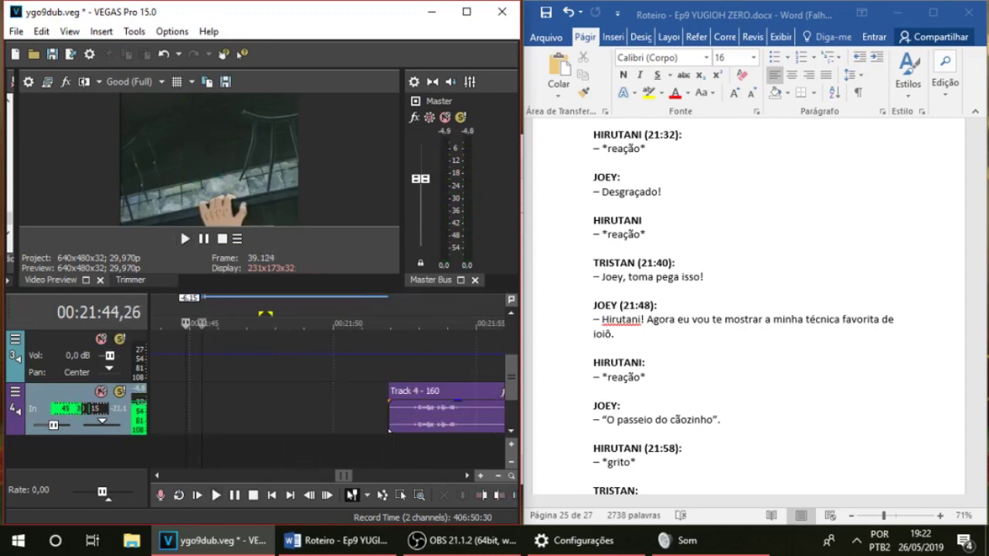
{"action": "key", "text": "ctrl+r"}
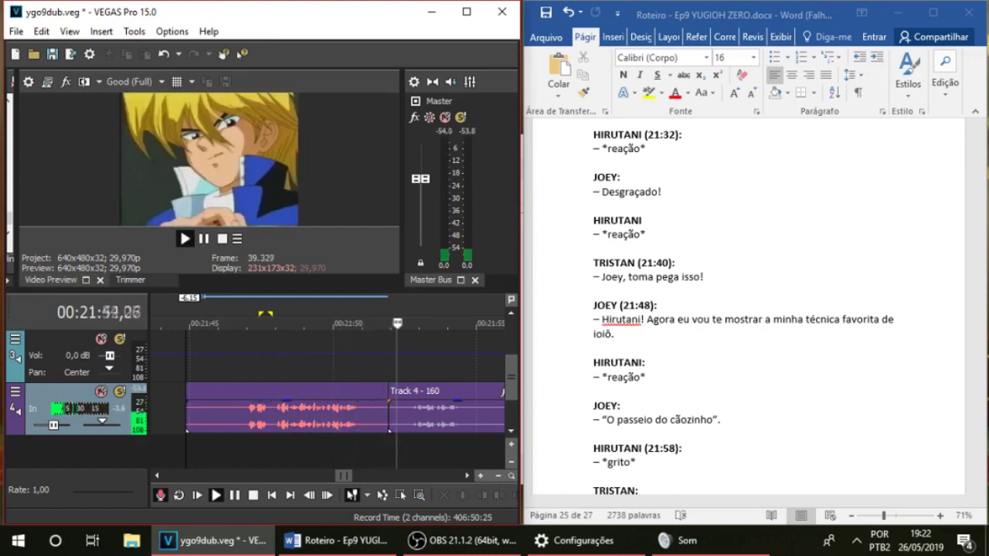
{"action": "key", "text": "Escape"}
{"action": "key", "text": "space"}
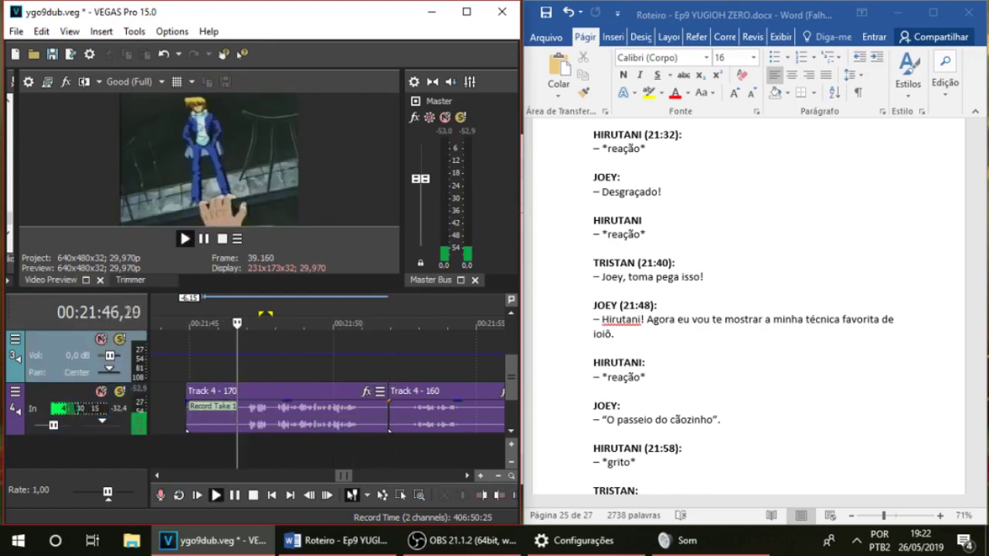
{"action": "key", "text": "Up"}
{"action": "key", "text": "Down"}
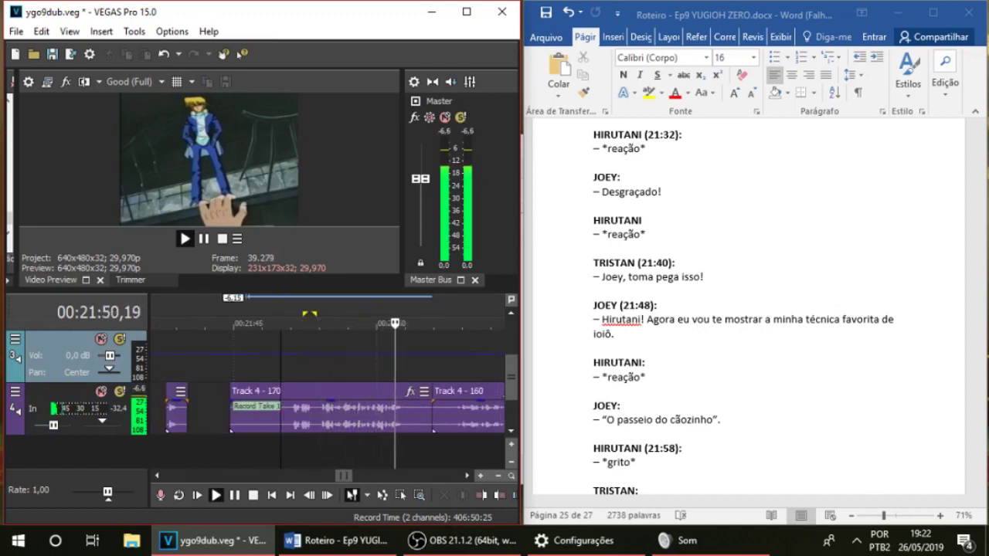
{"action": "key", "text": "space"}
{"action": "left_click", "coordinate": [260, 417]}
{"action": "key", "text": "Delete"}
Retry Joey's 21:48 line from about 00:21:45, listen to its opening and discard the take
{"action": "left_click", "coordinate": [238, 417]}
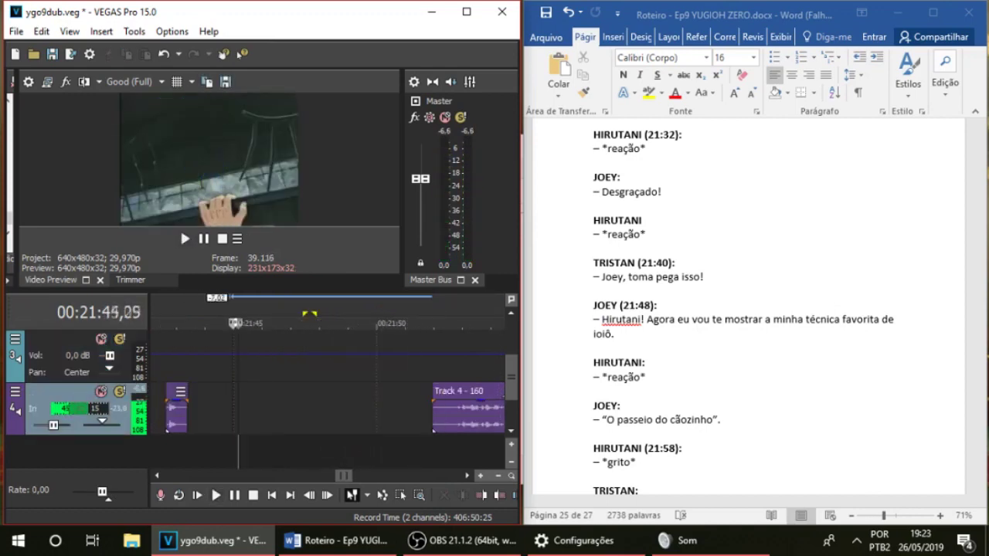
{"action": "key", "text": "ctrl+r"}
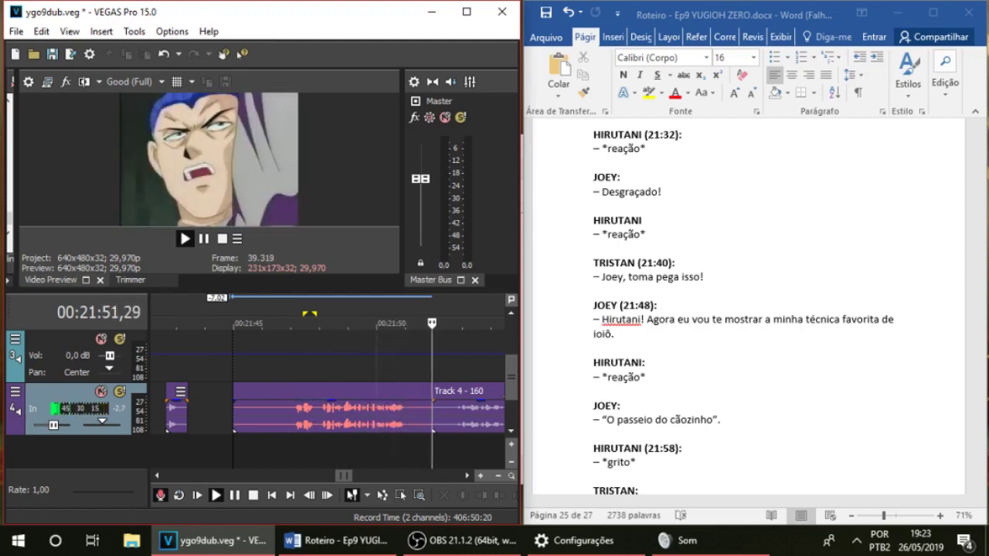
{"action": "key", "text": "space"}
{"action": "left_click", "coordinate": [295, 362]}
{"action": "key", "text": "space"}
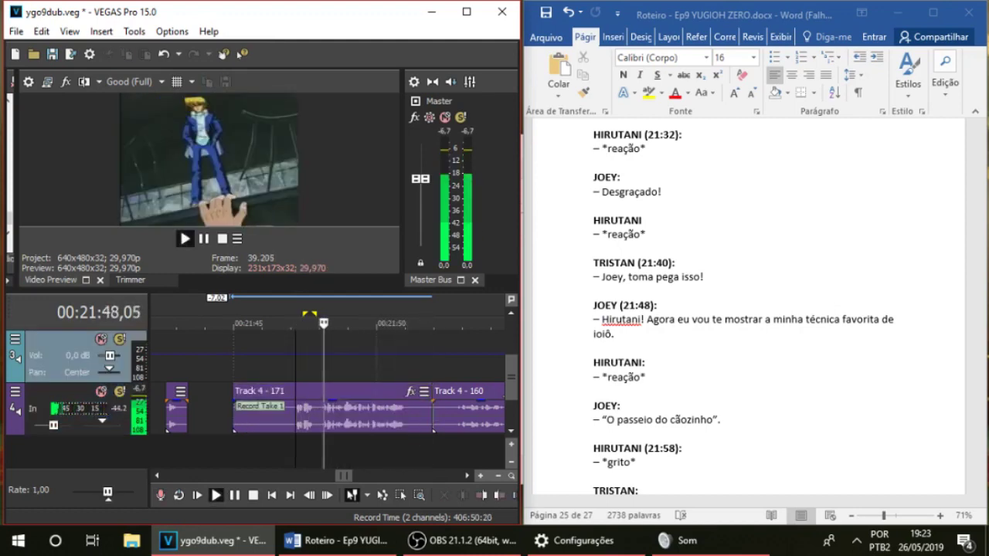
{"action": "key", "text": "space"}
{"action": "left_click", "coordinate": [272, 416]}
{"action": "key", "text": "Delete"}
Record a fresh take of Joey's 21:48 line on track 4 from just before 00:21:45 and play it back
{"action": "left_click", "coordinate": [210, 416]}
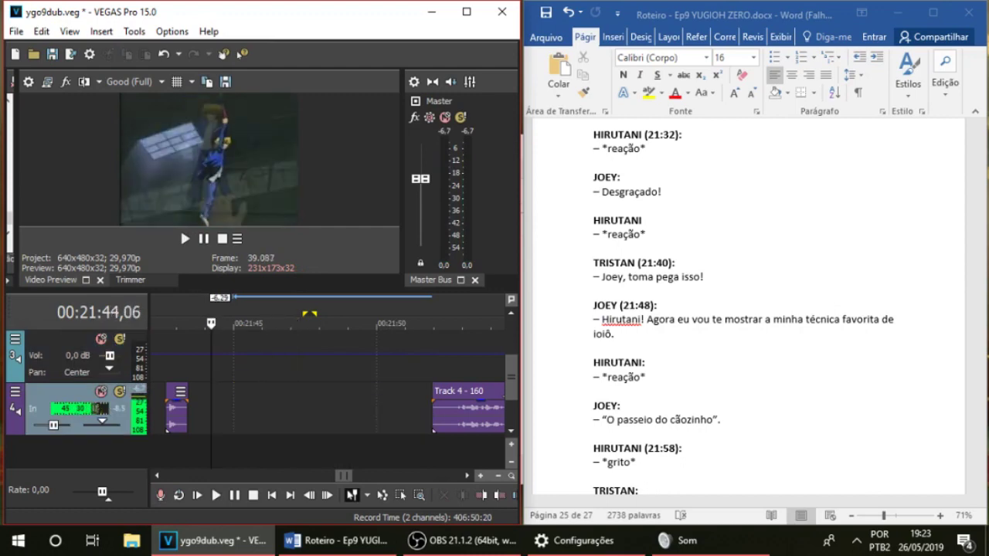
{"action": "left_click", "coordinate": [230, 416]}
{"action": "key", "text": "ctrl+r"}
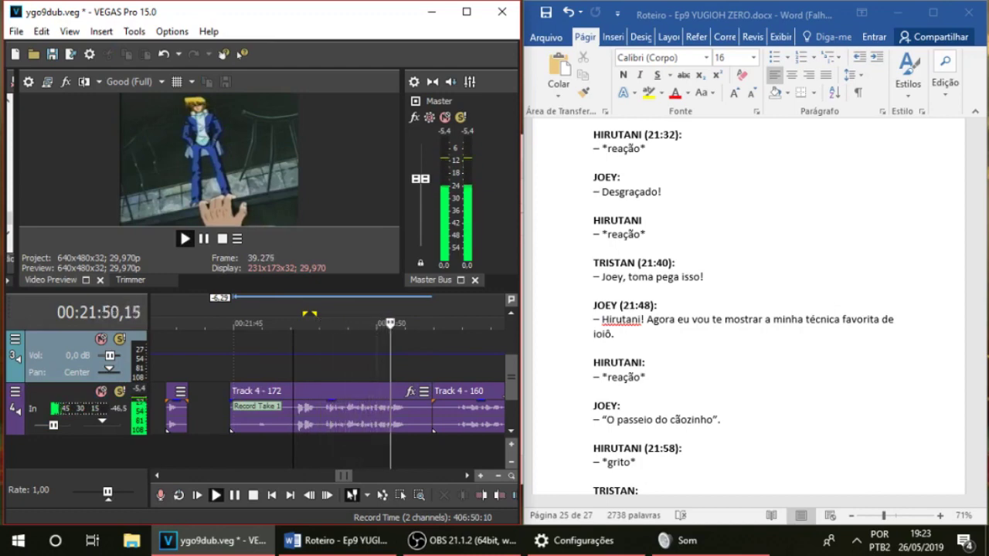
{"action": "key", "text": "space"}
Trim the silent start of Joey's new 21:48 take and cut away everything after 00:21:51,09
{"action": "left_click", "coordinate": [229, 417]}
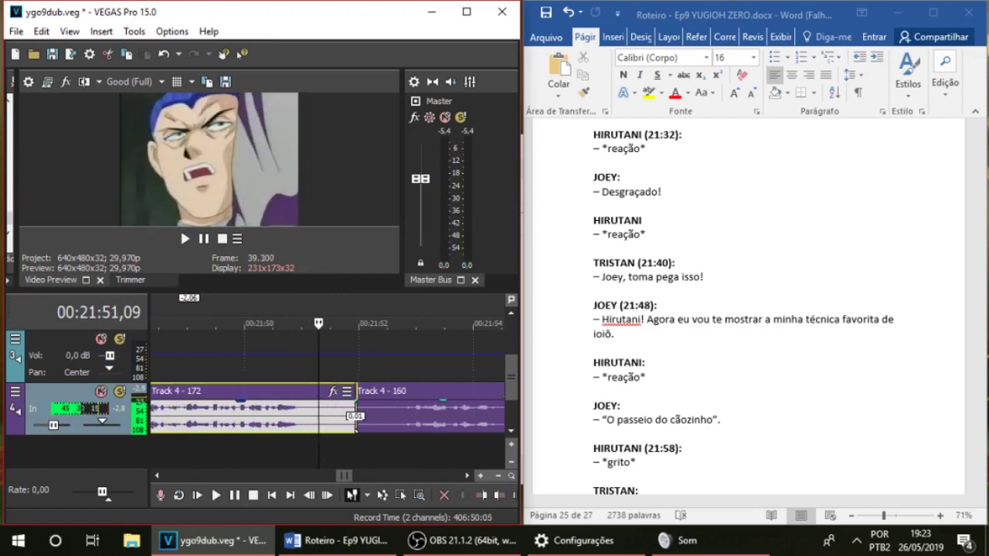
{"action": "key", "text": "s"}
{"action": "left_click", "coordinate": [327, 418]}
{"action": "key", "text": "Delete"}
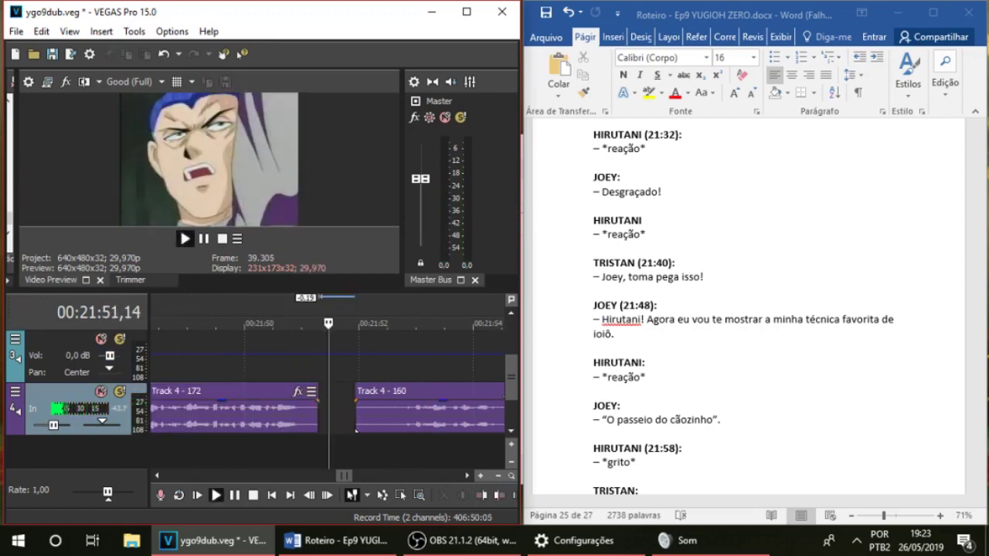
Trim the silence from the start and end of the "O passeio do cãozinho" part on track 4
{"action": "left_click_drag", "start_coordinate": [409, 414], "coordinate": [449, 413]}
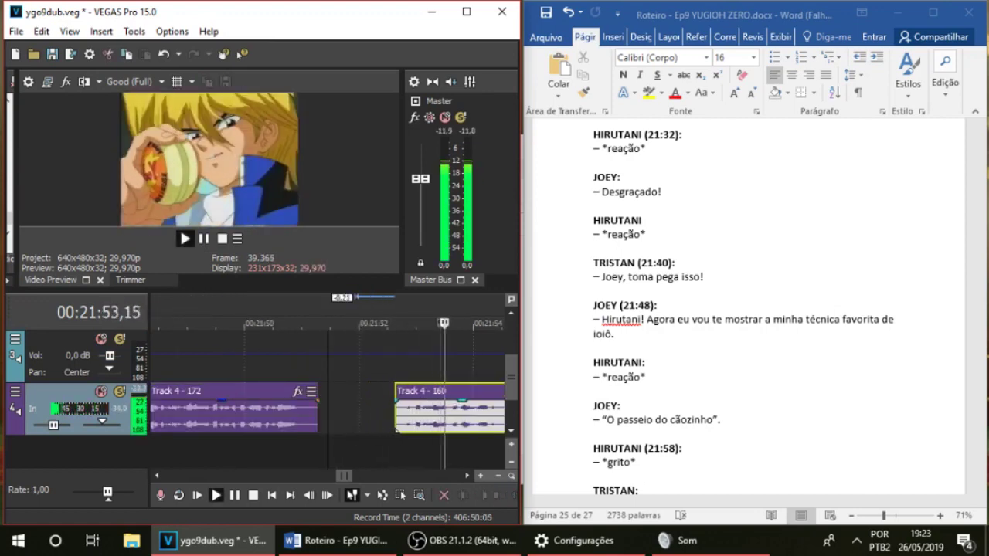
{"action": "scroll", "coordinate": [449, 413], "scroll_direction": "down", "scroll_amount": 2}
{"action": "key", "text": "space"}
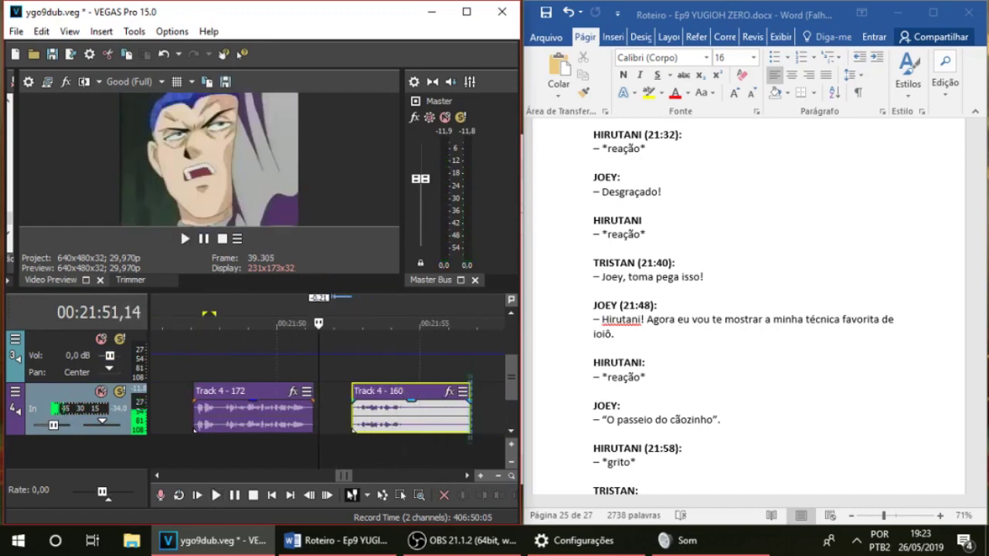
{"action": "left_click_drag", "start_coordinate": [469, 413], "coordinate": [430, 413]}
{"action": "left_click", "coordinate": [442, 413]}
Play the scene from 00:21:55,24 and set the gain of the Yu-Gi-Oh! Zero-09-RAW audio to -12.4 dB
{"action": "scroll", "coordinate": [441, 413], "scroll_direction": "down", "scroll_amount": 2}
{"action": "scroll", "coordinate": [748, 309], "scroll_direction": "up", "scroll_amount": 1}
{"action": "scroll", "coordinate": [748, 309], "scroll_direction": "down", "scroll_amount": 4}
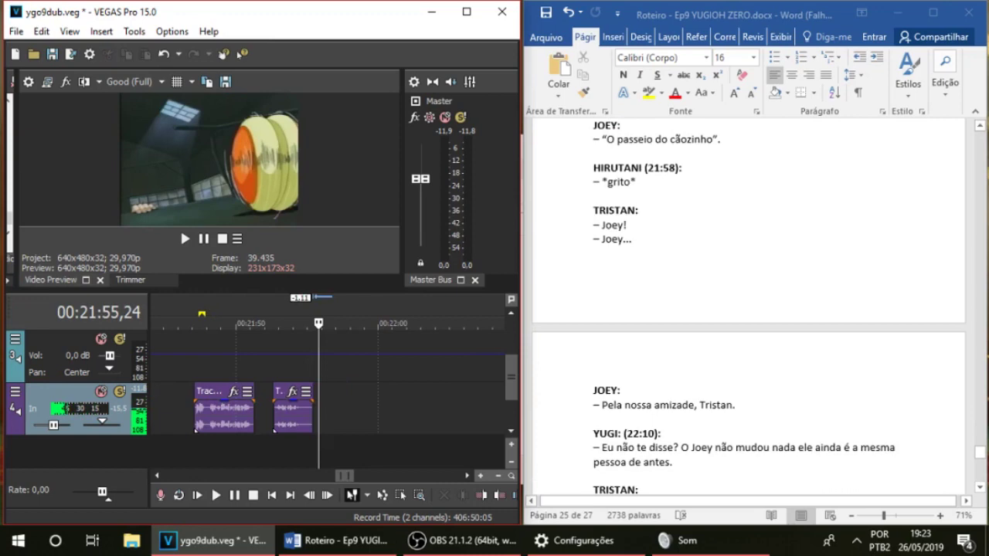
{"action": "left_click", "coordinate": [185, 238]}
{"action": "left_click_drag", "start_coordinate": [521, 377], "coordinate": [511, 342]}
{"action": "left_click", "coordinate": [101, 388]}
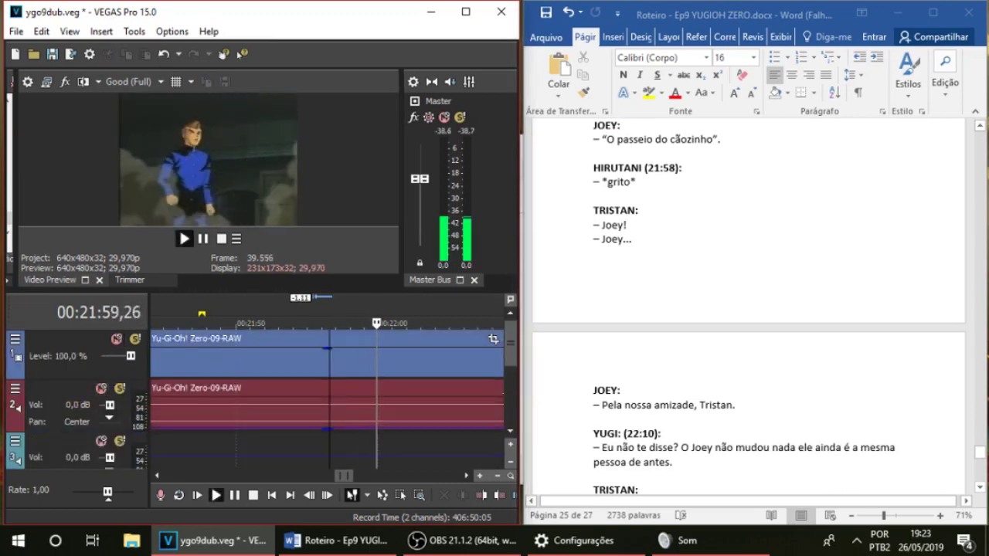
{"action": "left_click_drag", "start_coordinate": [424, 429], "coordinate": [424, 421]}
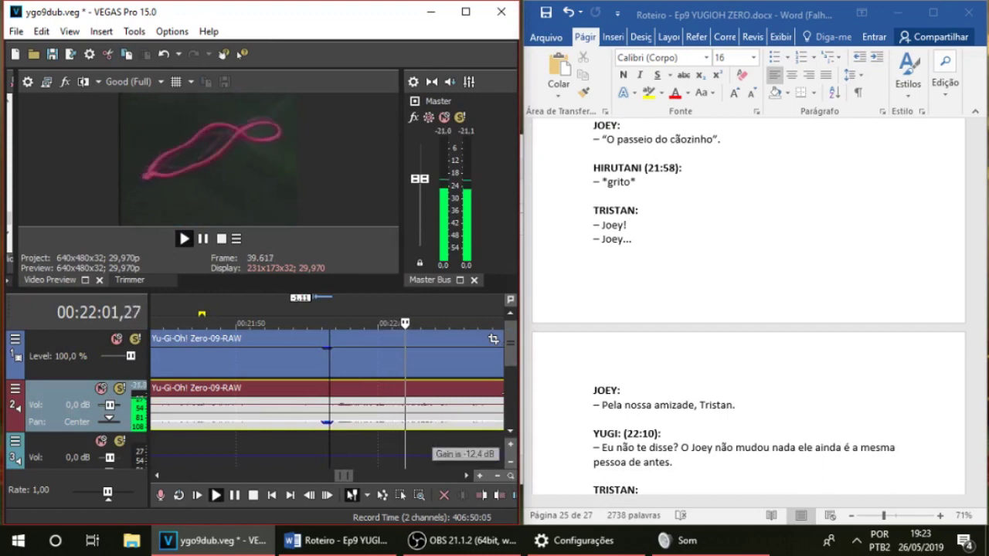
{"action": "left_click_drag", "start_coordinate": [510, 342], "coordinate": [510, 359]}
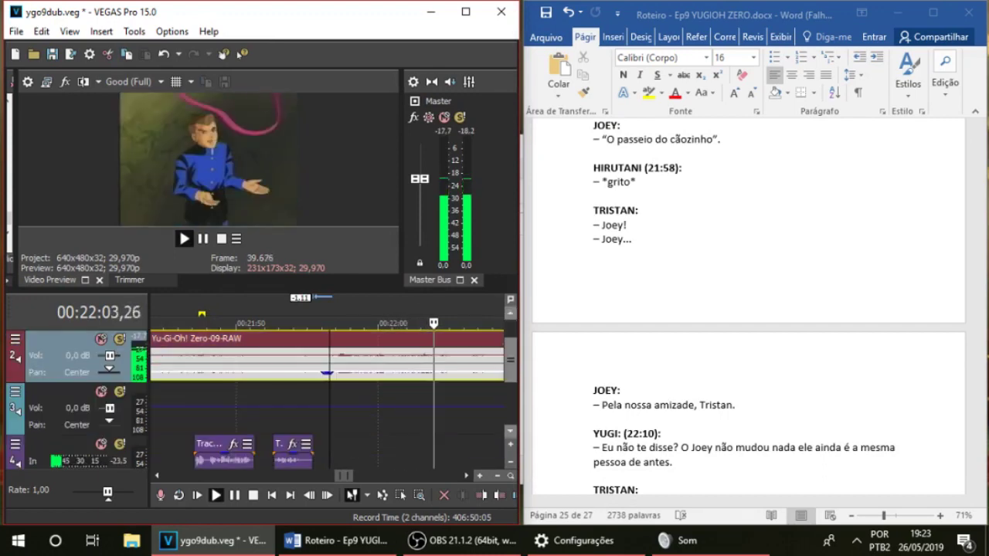
Play the original audio around 00:22:05,28 to locate the start of Joey's line "Pela nossa amizade, Tristan."
{"action": "scroll", "coordinate": [338, 408], "scroll_direction": "down", "scroll_amount": 1}
{"action": "left_click", "coordinate": [338, 407]}
{"action": "scroll", "coordinate": [339, 408], "scroll_direction": "up", "scroll_amount": 2}
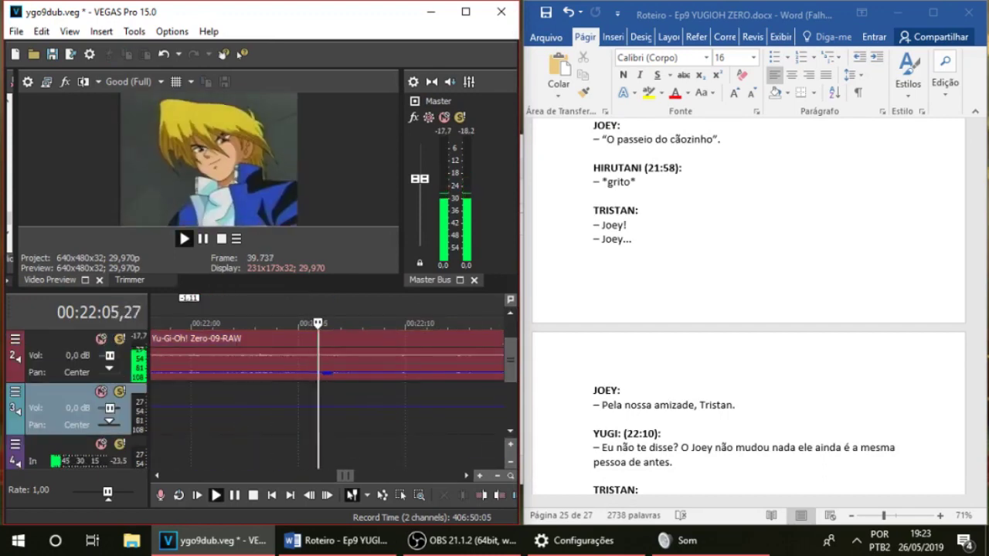
{"action": "scroll", "coordinate": [338, 408], "scroll_direction": "up", "scroll_amount": 3}
{"action": "key", "text": "space"}
{"action": "key", "text": "space"}
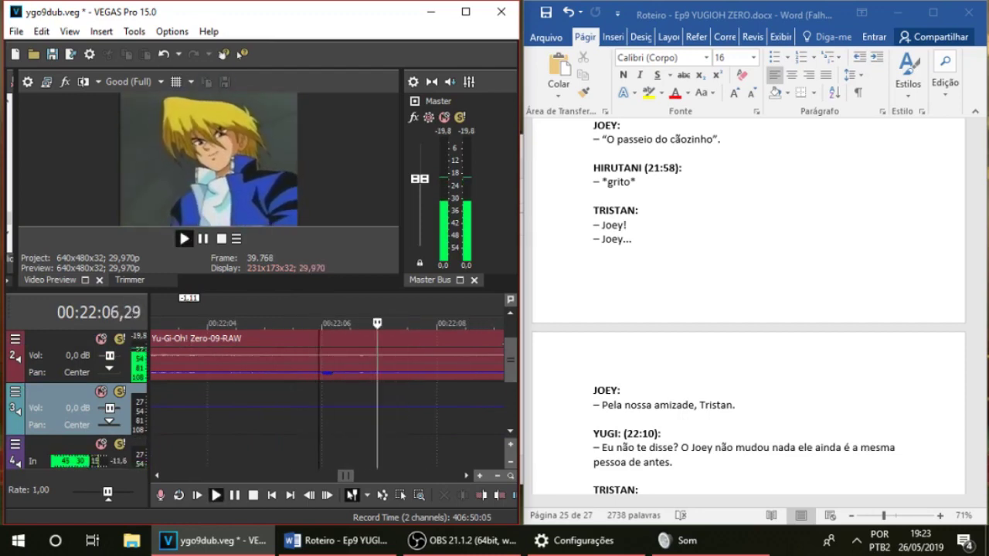
{"action": "key", "text": "space"}
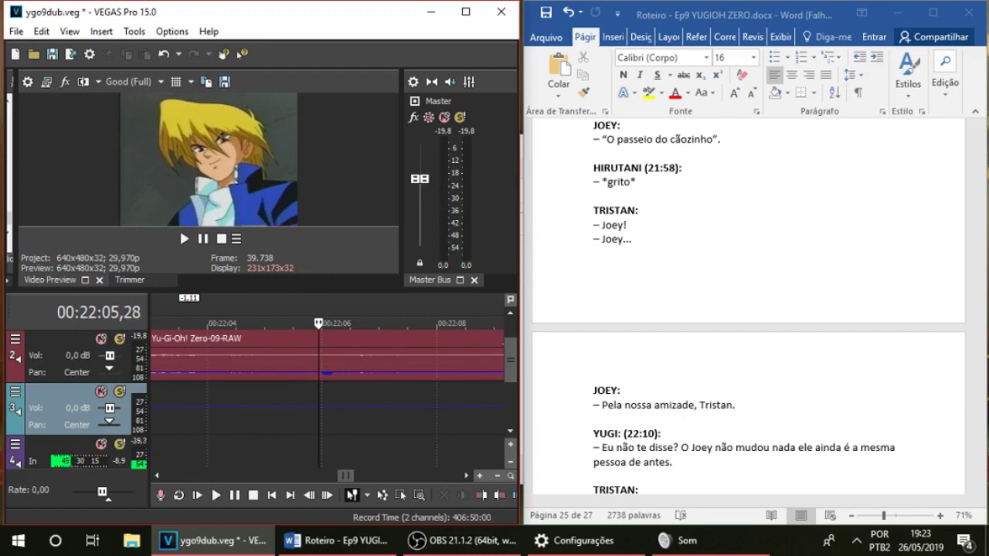
Mute the Yu-Gi-Oh! Zero-09-RAW audio and record Joey's line "Pela nossa amizade, Tristan." on track 4 from 00:22:05,14, replacing rejected takes with a new one
{"action": "left_click", "coordinate": [101, 340]}
{"action": "left_click", "coordinate": [305, 452]}
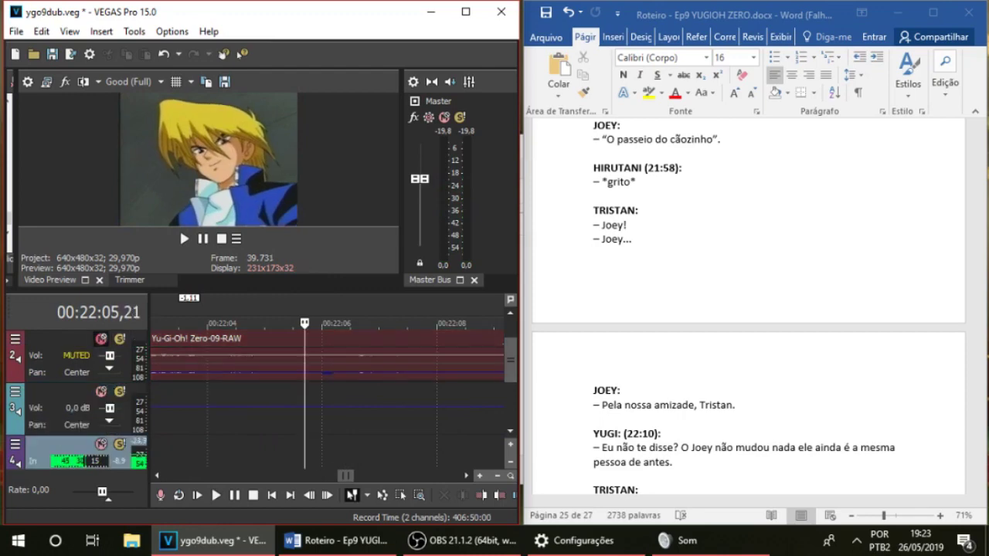
{"action": "left_click", "coordinate": [292, 452]}
{"action": "key", "text": "ctrl+r"}
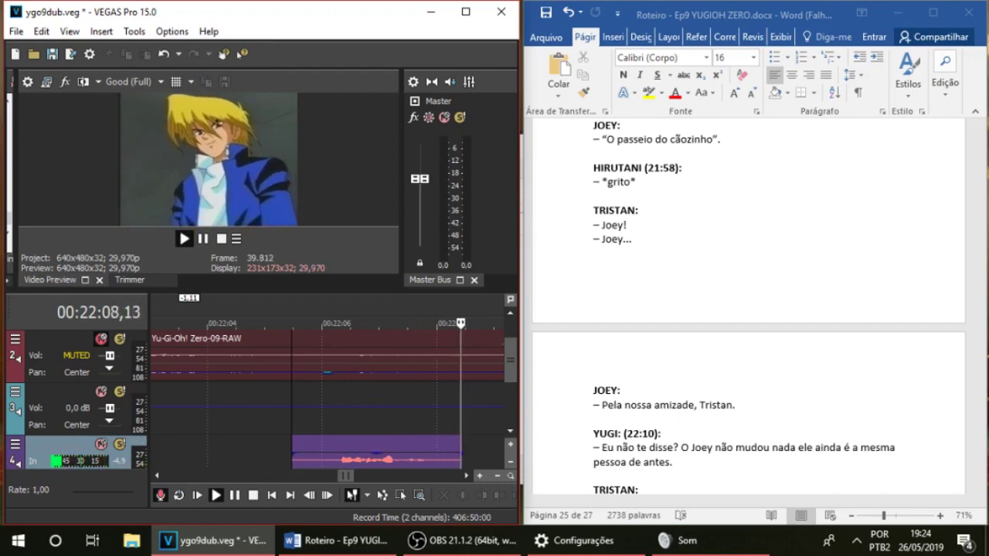
{"action": "key", "text": "space"}
{"action": "key", "text": "ctrl+z"}
{"action": "key", "text": "ctrl+r"}
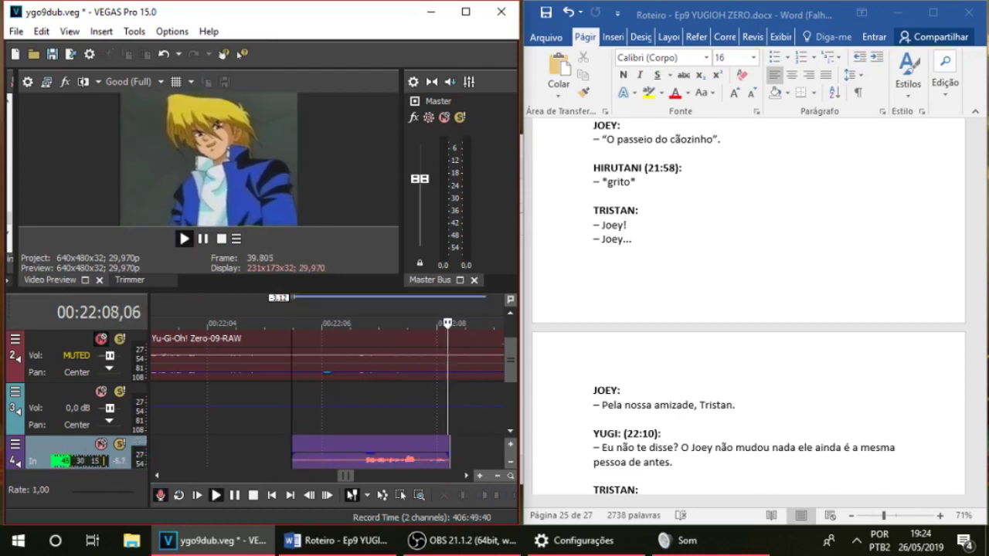
{"action": "key", "text": "space"}
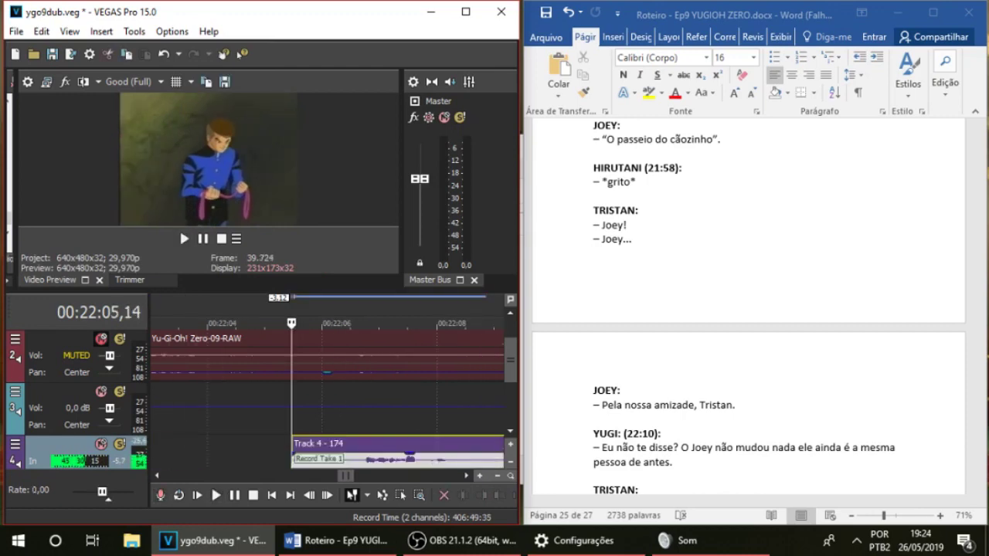
{"action": "key", "text": "ctrl+r"}
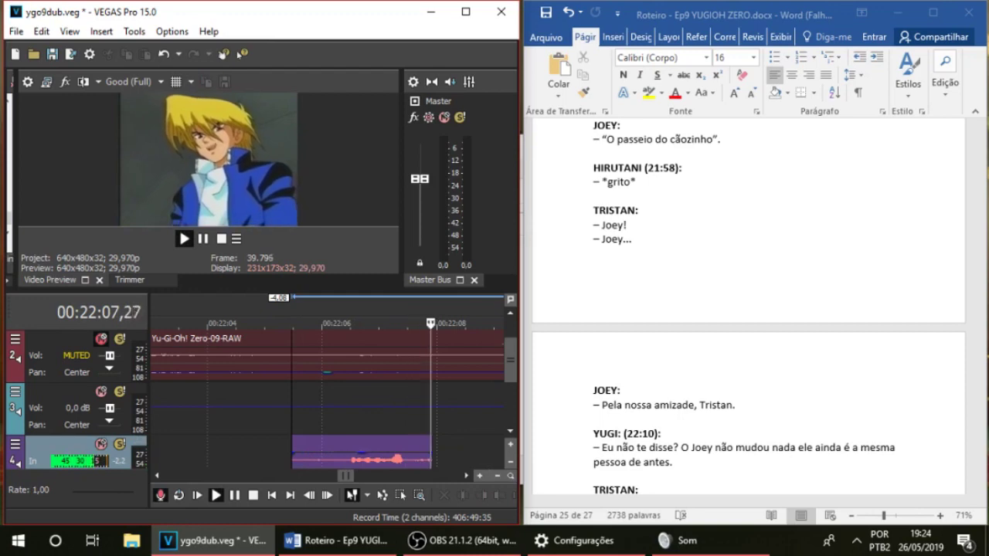
{"action": "key", "text": "space"}
{"action": "key", "text": "ctrl+r"}
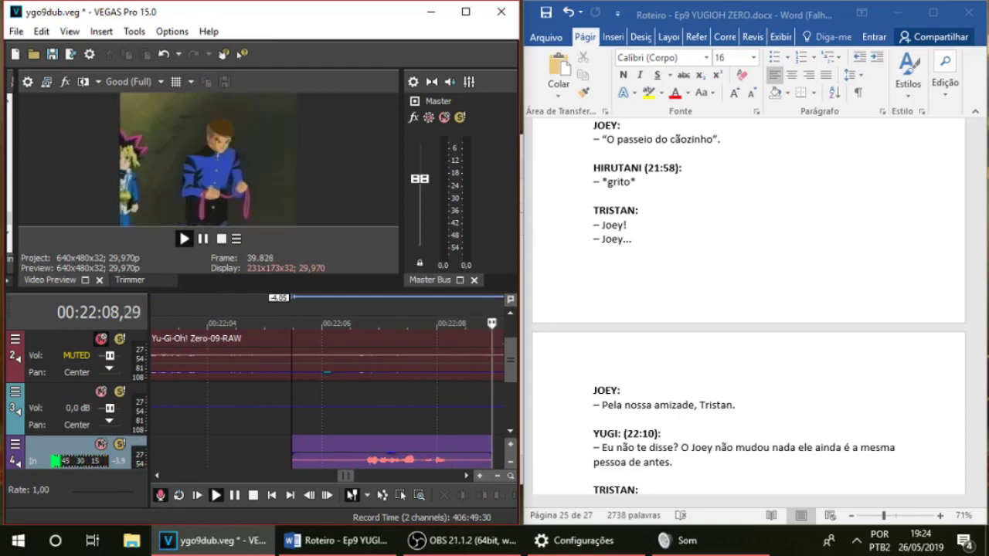
{"action": "key", "text": "space"}
Split the new "Pela nossa amizade, Tristan." take at 00:22:06,17 and delete the silent part before it
{"action": "key", "text": "space"}
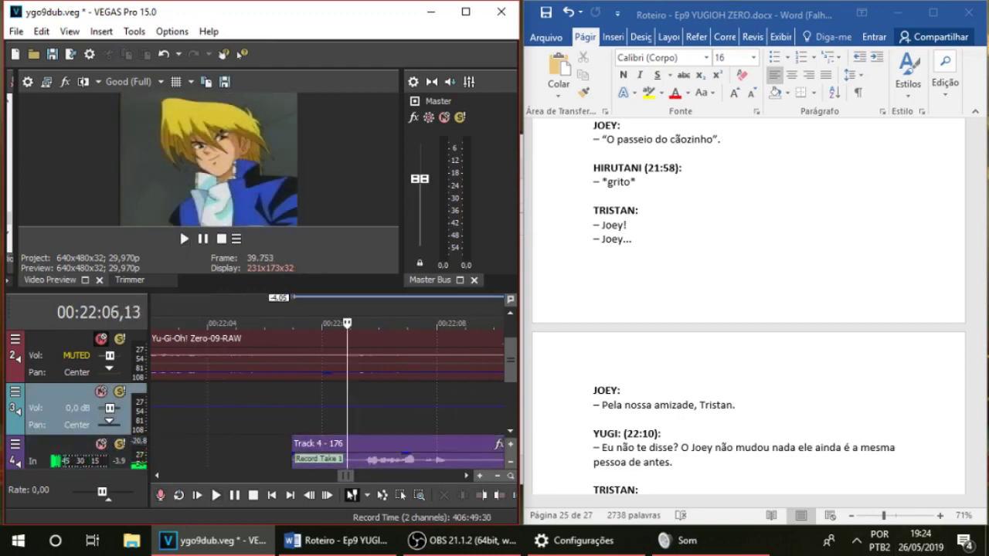
{"action": "key", "text": "space"}
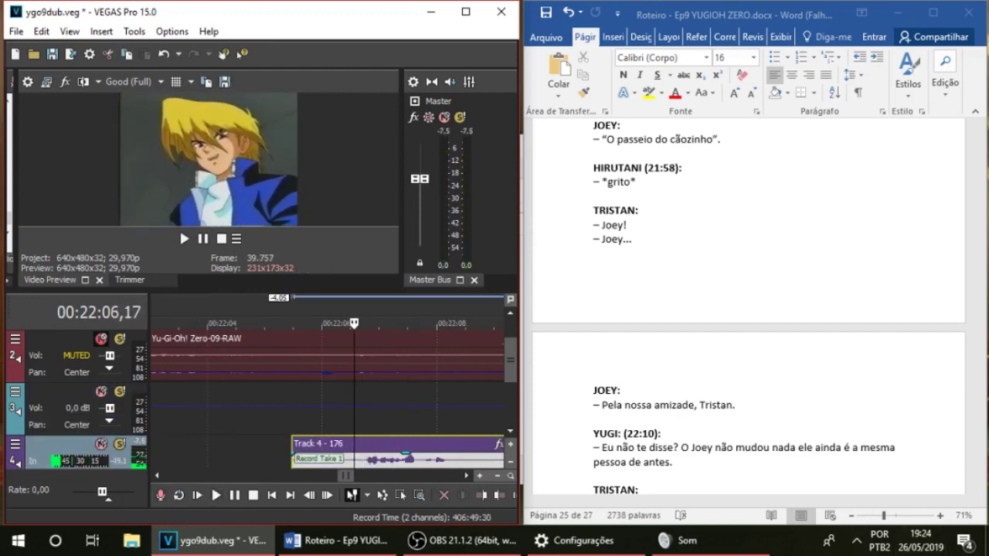
{"action": "key", "text": "s"}
{"action": "left_click", "coordinate": [335, 458]}
{"action": "key", "text": "Delete"}
{"action": "key", "text": "space"}
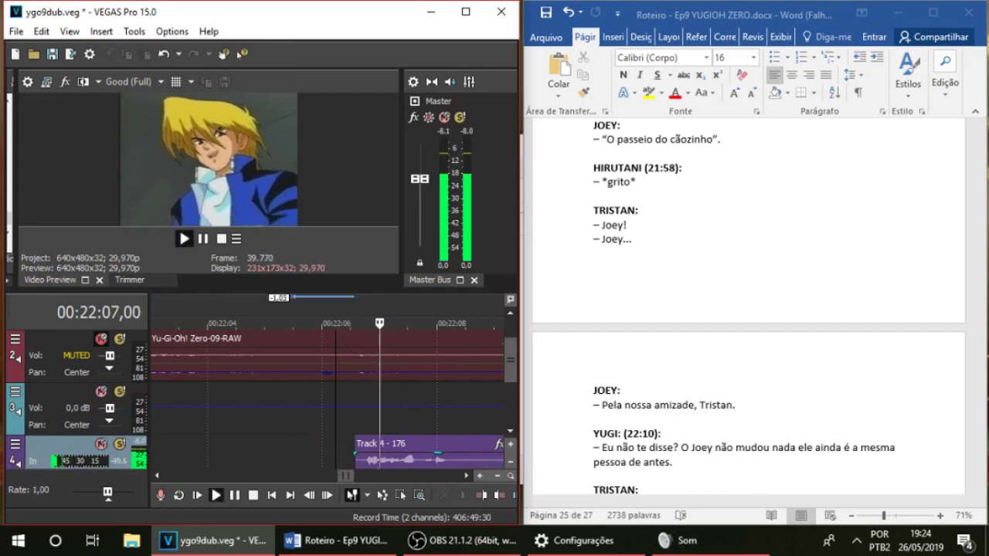
{"action": "key", "text": "space"}
Shift the trimmed take slightly earlier to match Joey's mouth movement and shorten its silent end
{"action": "left_click_drag", "start_coordinate": [510, 360], "coordinate": [510, 378]}
{"action": "left_click_drag", "start_coordinate": [413, 413], "coordinate": [395, 413]}
{"action": "key", "text": "space"}
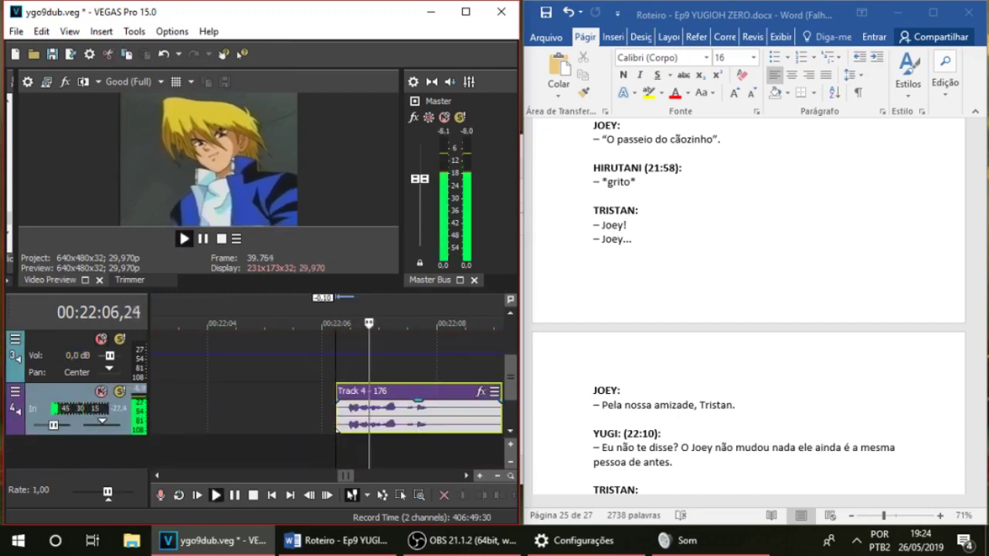
{"action": "left_click_drag", "start_coordinate": [395, 414], "coordinate": [401, 413]}
{"action": "key", "text": "space"}
{"action": "key", "text": "space"}
{"action": "scroll", "coordinate": [402, 414], "scroll_direction": "down", "scroll_amount": 1}
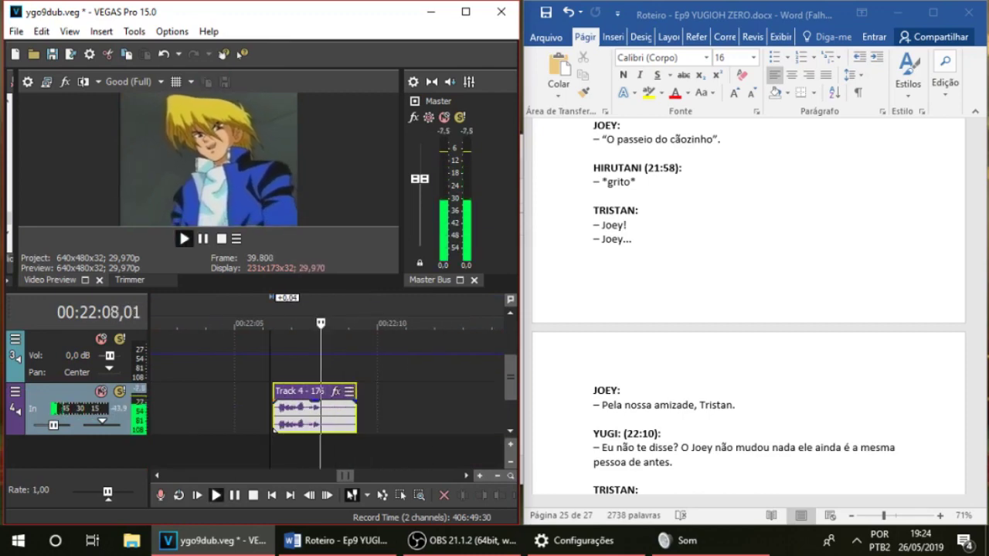
{"action": "left_click_drag", "start_coordinate": [355, 415], "coordinate": [332, 414]}
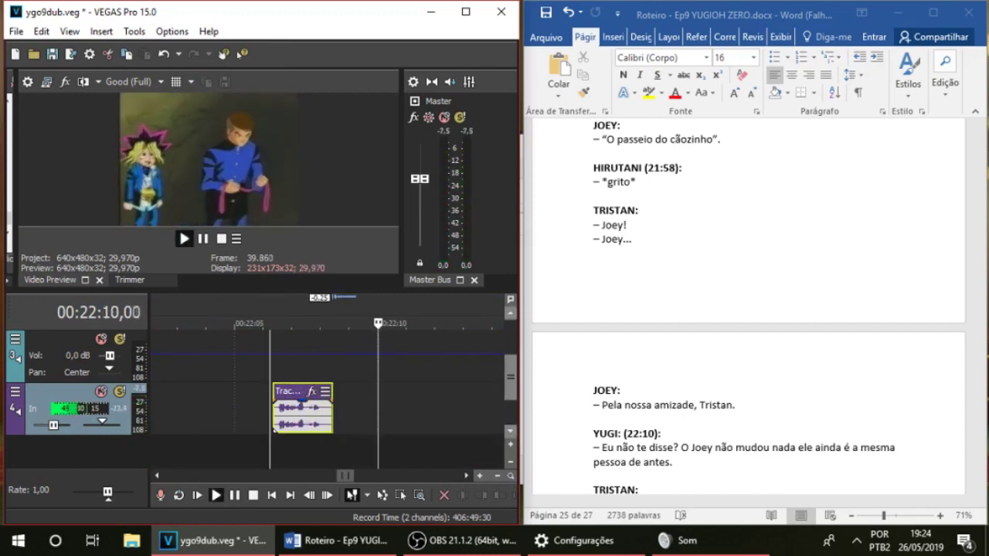
Bring Joey's "Aham. E é um truque secreto que ninguém sabe fazer..." into view in the script and play the unmuted original audio around 00:22:18,21
{"action": "scroll", "coordinate": [748, 309], "scroll_direction": "down", "scroll_amount": 8}
{"action": "scroll", "coordinate": [748, 309], "scroll_direction": "down", "scroll_amount": 2}
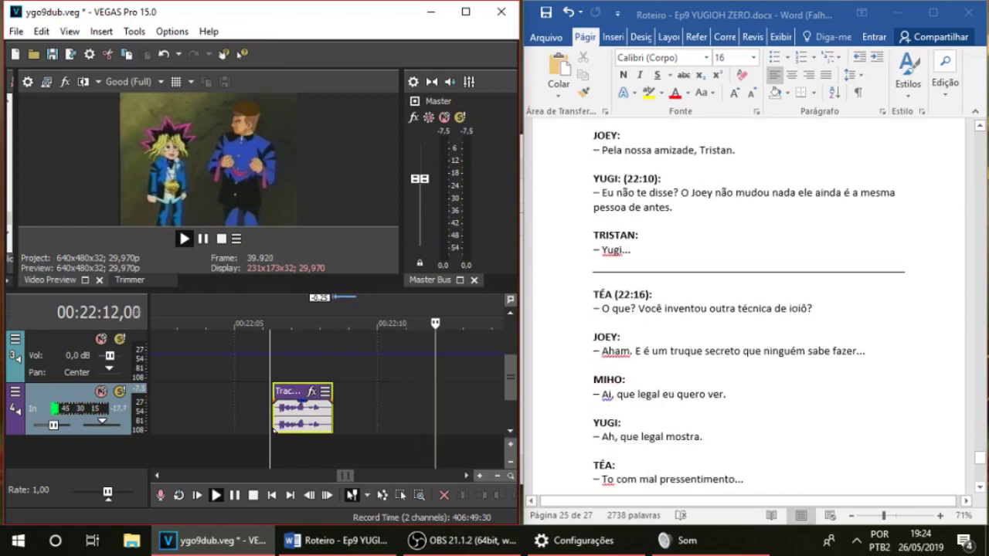
{"action": "left_click_drag", "start_coordinate": [510, 377], "coordinate": [510, 360]}
{"action": "scroll", "coordinate": [332, 406], "scroll_direction": "down", "scroll_amount": 2}
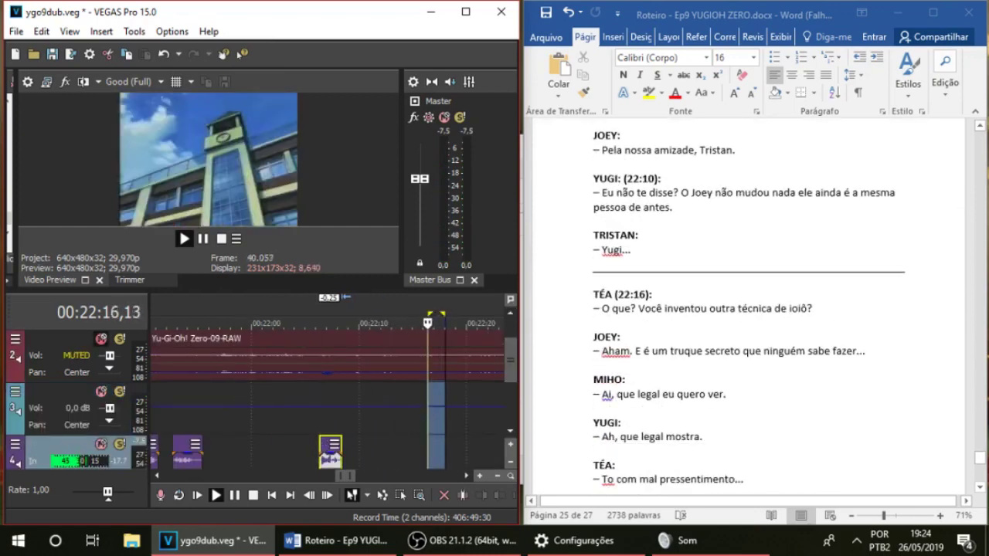
{"action": "left_click", "coordinate": [435, 407]}
{"action": "left_click", "coordinate": [102, 339]}
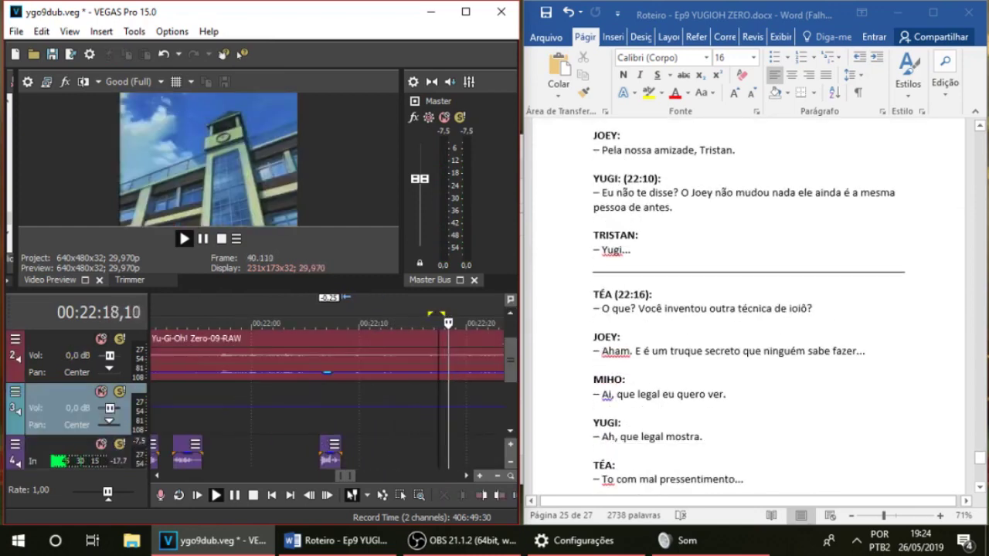
{"action": "left_click", "coordinate": [429, 453]}
{"action": "scroll", "coordinate": [429, 453], "scroll_direction": "up", "scroll_amount": 3}
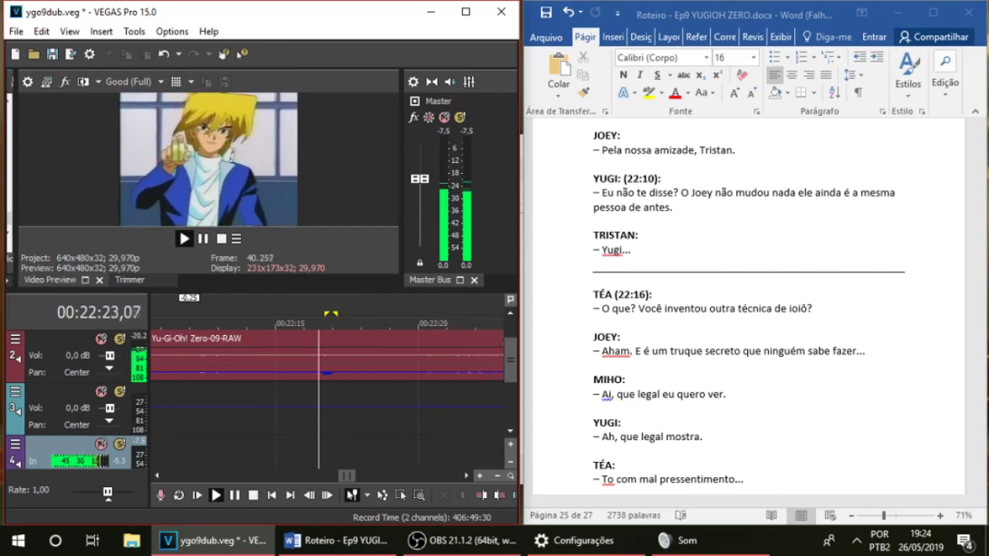
{"action": "scroll", "coordinate": [350, 413], "scroll_direction": "down", "scroll_amount": 1}
{"action": "left_click", "coordinate": [350, 414]}
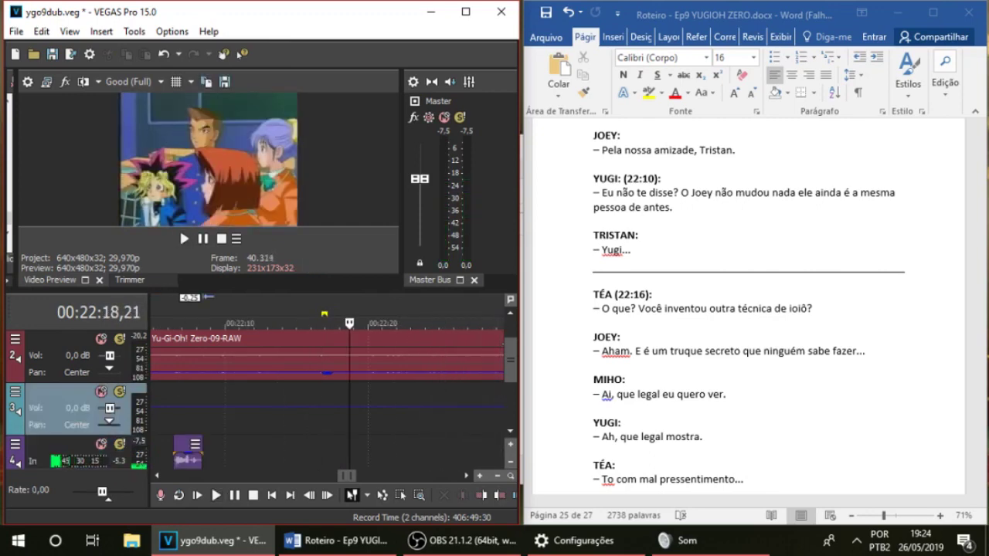
{"action": "key", "text": "space"}
Mute the original audio, rehearse the scene and record Joey's "Aham. E é um truque secreto..." line on track 4 from 00:22:18,21
{"action": "left_click", "coordinate": [101, 339]}
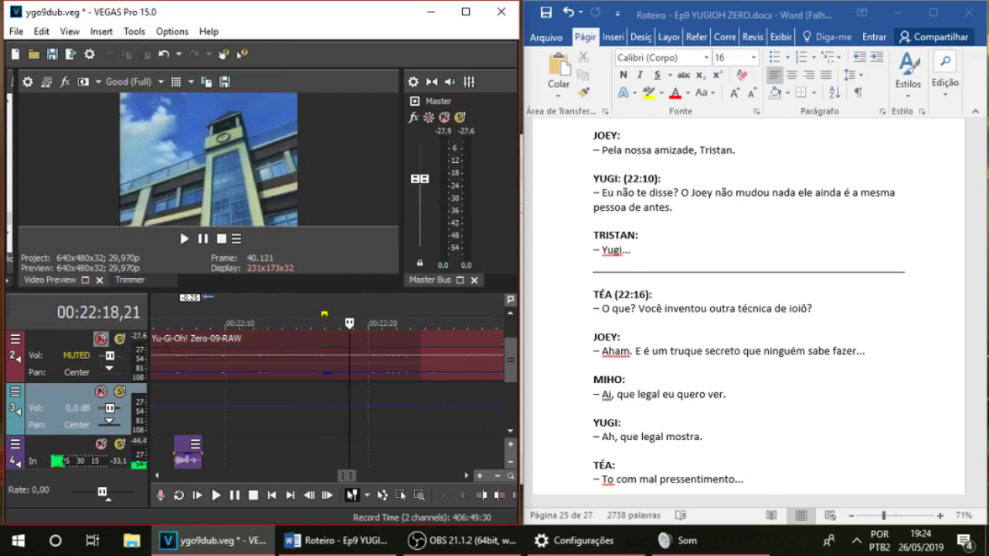
{"action": "key", "text": "space"}
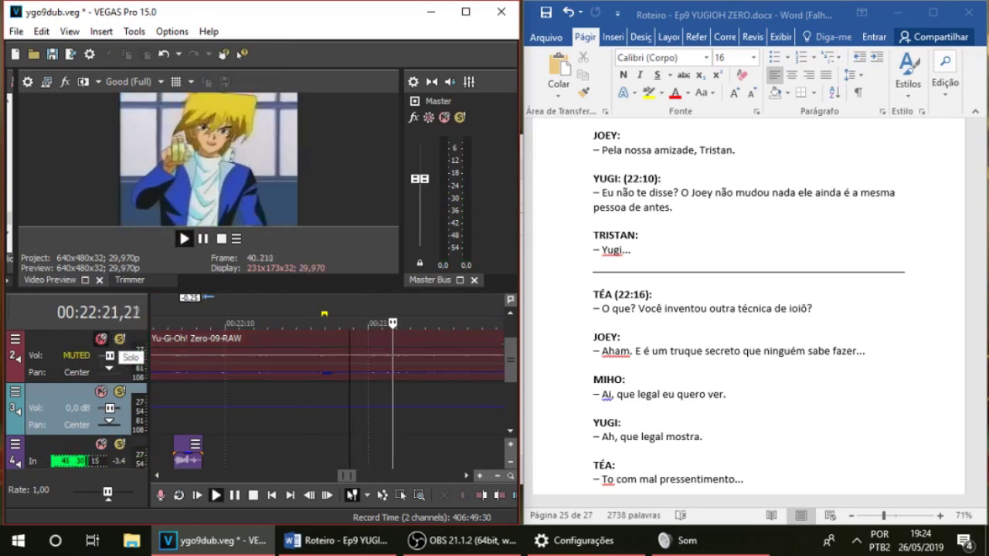
{"action": "key", "text": "space"}
{"action": "key", "text": "space"}
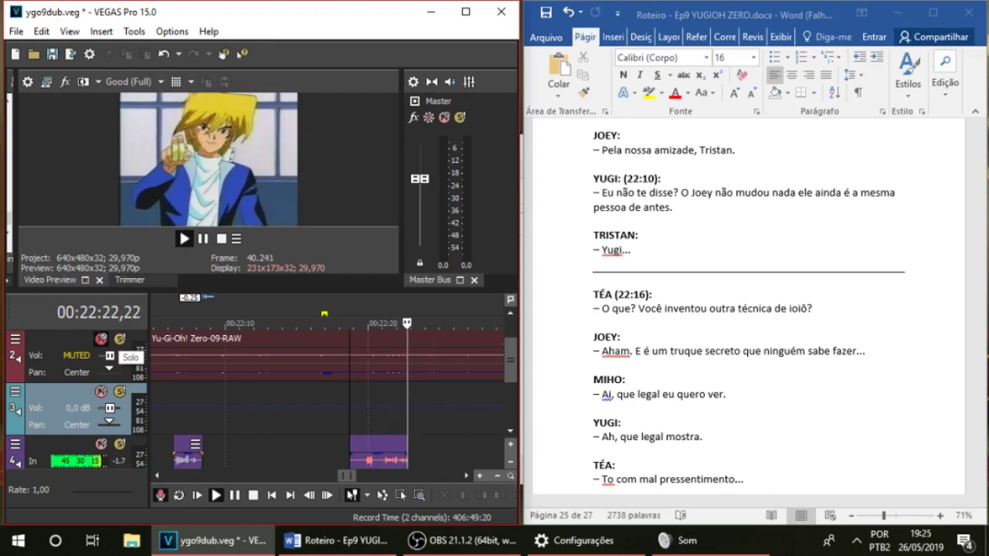
{"action": "key", "text": "space"}
Play the scene with the original audio soloed, then with solo off to check the new take's timing
{"action": "left_click", "coordinate": [119, 340]}
{"action": "key", "text": "space"}
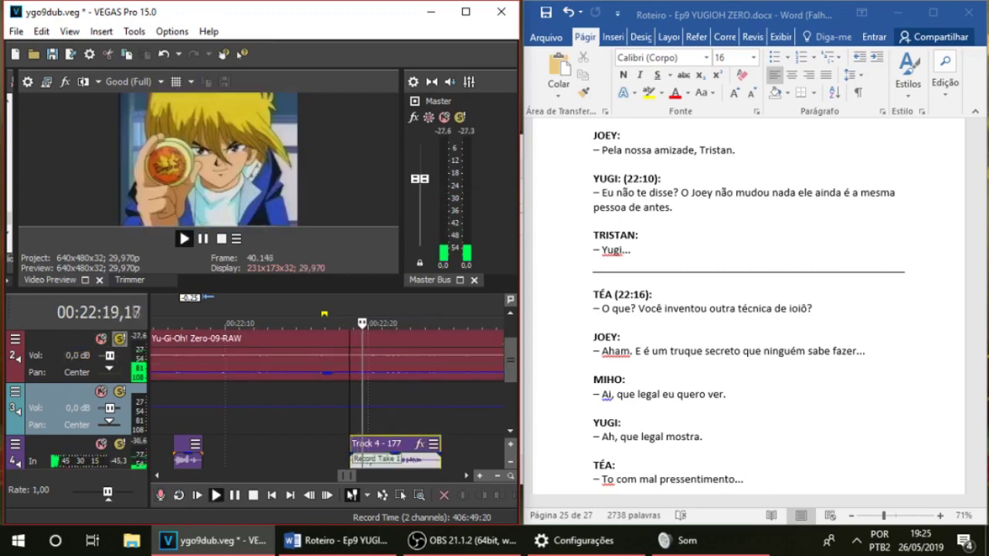
{"action": "left_click", "coordinate": [119, 339]}
{"action": "left_click", "coordinate": [510, 431]}
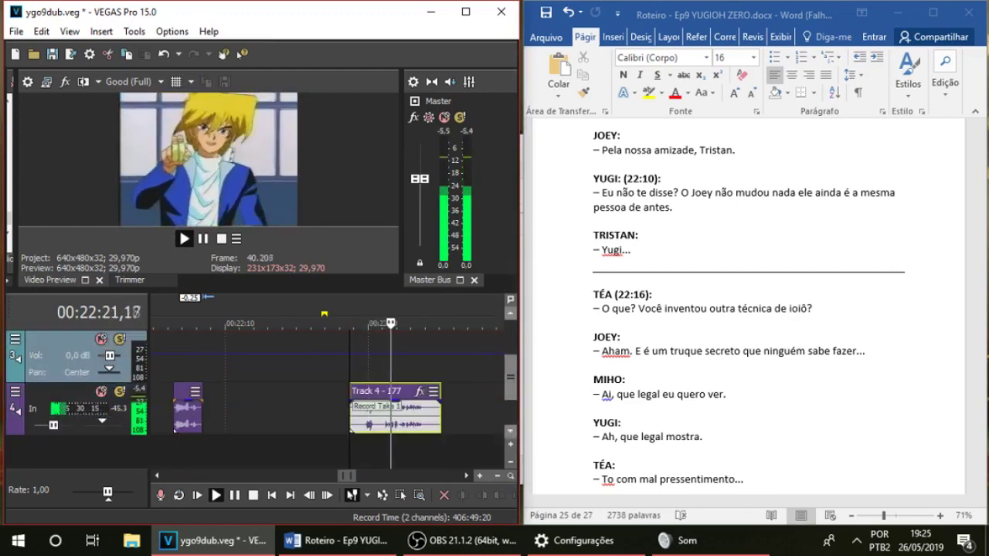
{"action": "key", "text": "space"}
Split the new take just before "Aham" and delete the silent start
{"action": "scroll", "coordinate": [327, 387], "scroll_direction": "up", "scroll_amount": 2}
{"action": "key", "text": "space"}
{"action": "left_click", "coordinate": [364, 413]}
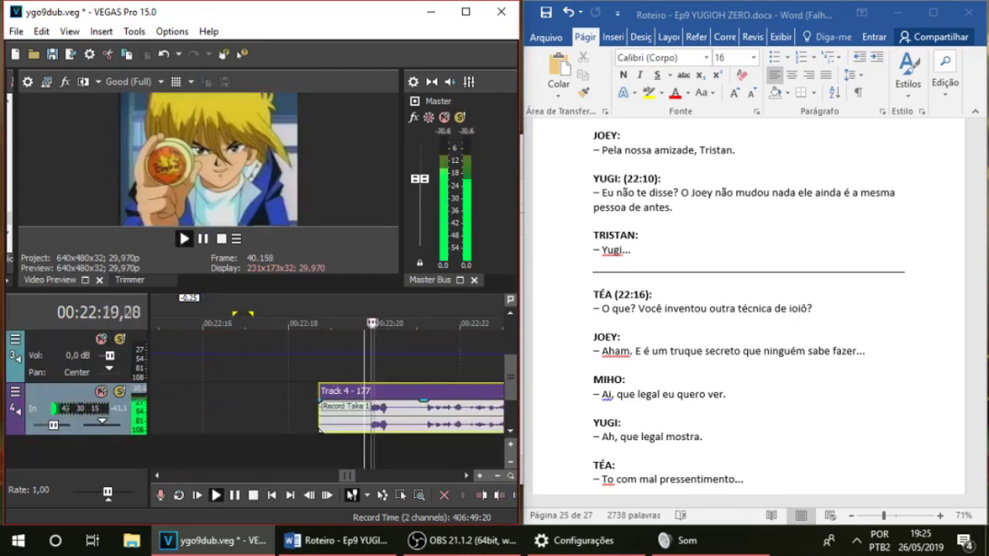
{"action": "key", "text": "space"}
{"action": "key", "text": "s"}
{"action": "left_click", "coordinate": [351, 414]}
{"action": "key", "text": "Delete"}
Split the take at 00:22:20,14 after "Aham", move the second part later to about 00:22:21,01 and play back the result
{"action": "left_click", "coordinate": [394, 414]}
{"action": "key", "text": "s"}
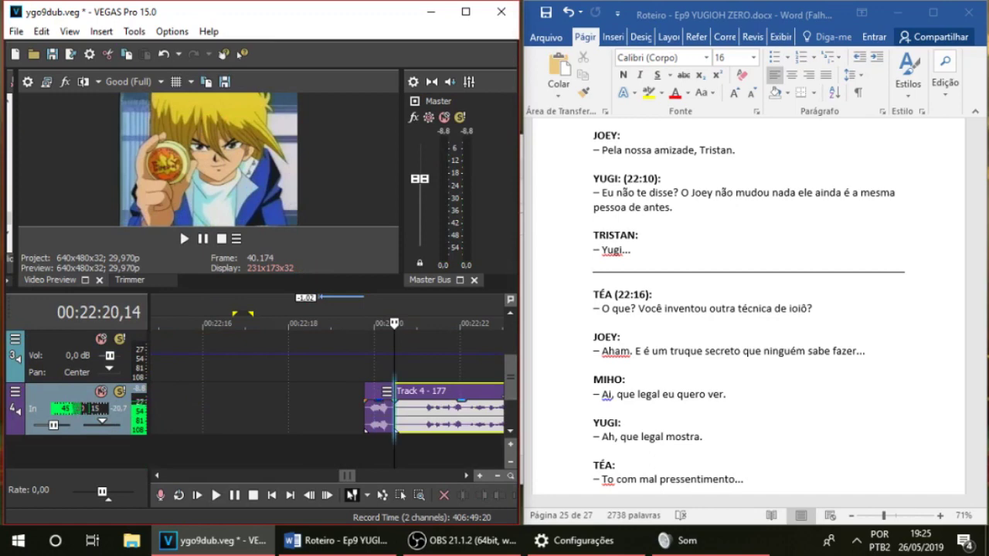
{"action": "left_click_drag", "start_coordinate": [395, 413], "coordinate": [419, 413]}
{"action": "key", "text": "space"}
{"action": "left_click", "coordinate": [319, 363]}
{"action": "left_click", "coordinate": [349, 363]}
{"action": "key", "text": "space"}
{"action": "key", "text": "space"}
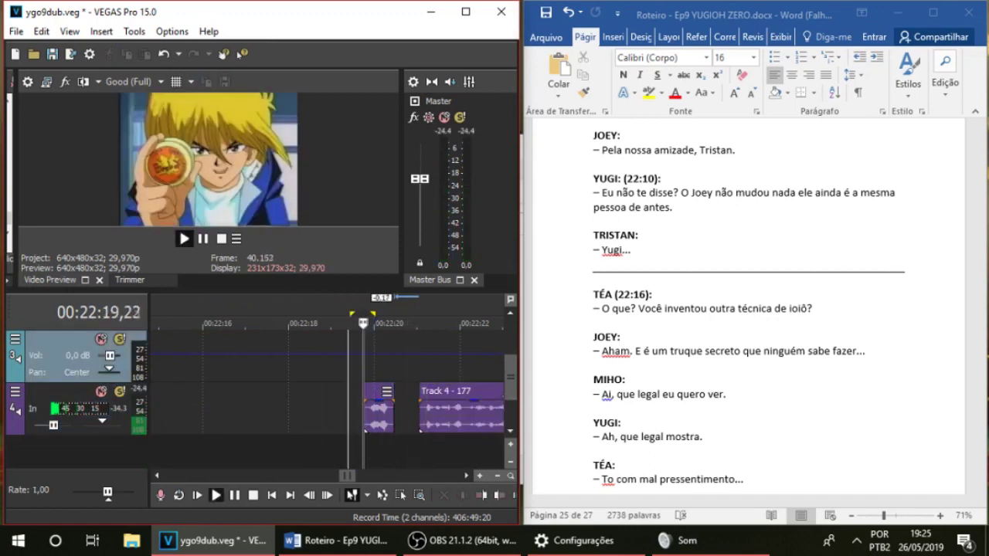
Move the short "Aham" clip slightly earlier on track 4 and play it back
{"action": "key", "text": "space"}
{"action": "left_click_drag", "start_coordinate": [377, 415], "coordinate": [369, 415]}
{"action": "key", "text": "space"}
{"action": "key", "text": "KP_6"}
Play the second part of the take, trim its end, and delete that part from track 4
{"action": "left_click", "coordinate": [434, 415]}
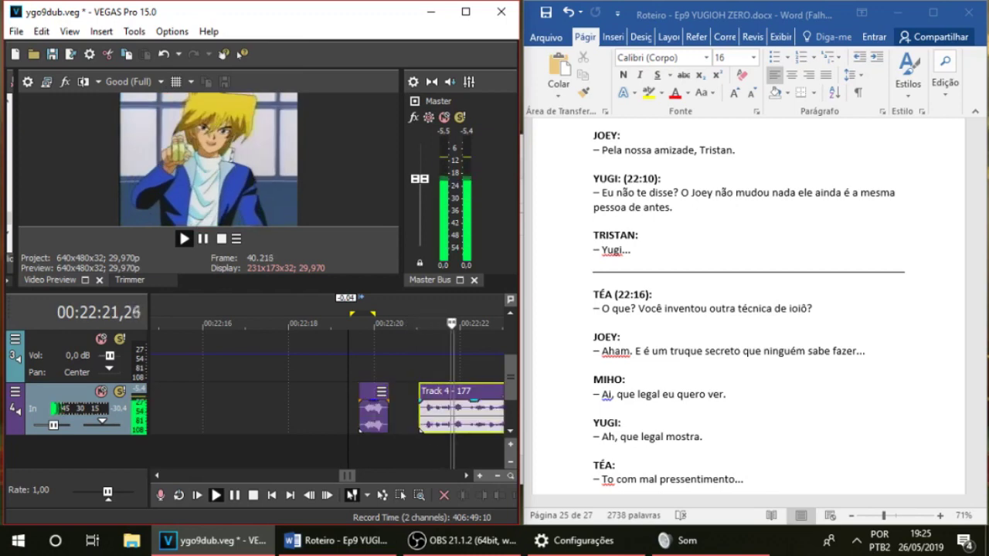
{"action": "scroll", "coordinate": [434, 415], "scroll_direction": "down", "scroll_amount": 1}
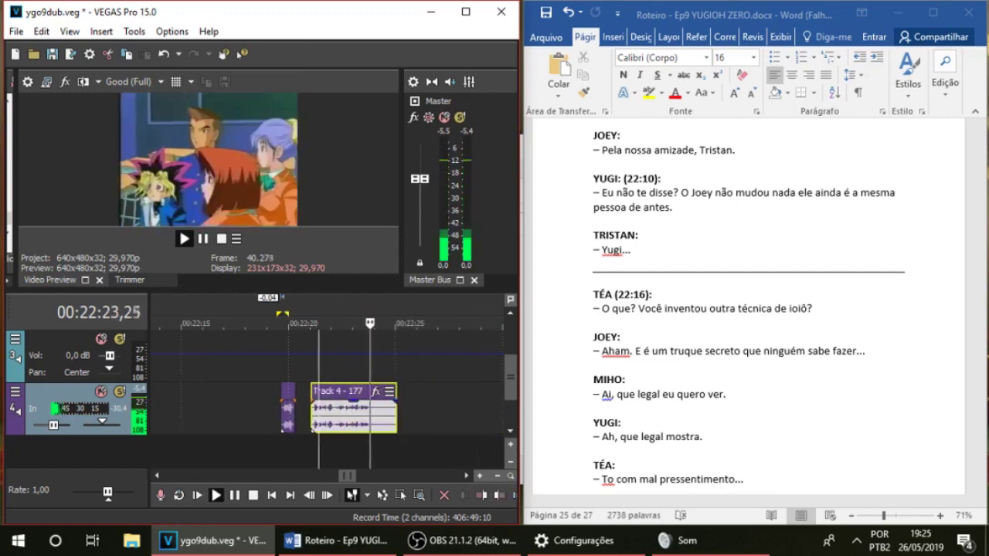
{"action": "left_click_drag", "start_coordinate": [396, 416], "coordinate": [382, 415]}
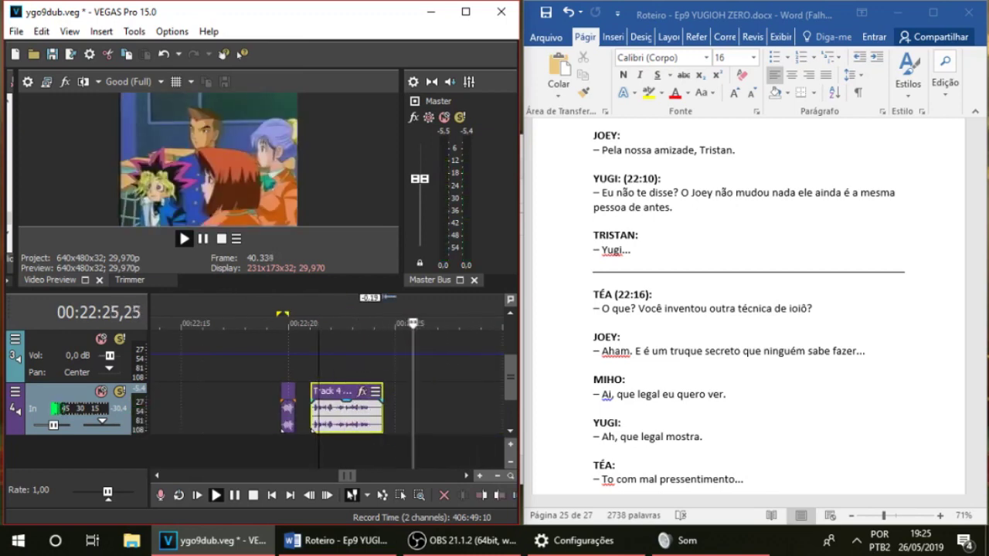
{"action": "key", "text": "space"}
{"action": "key", "text": "Delete"}
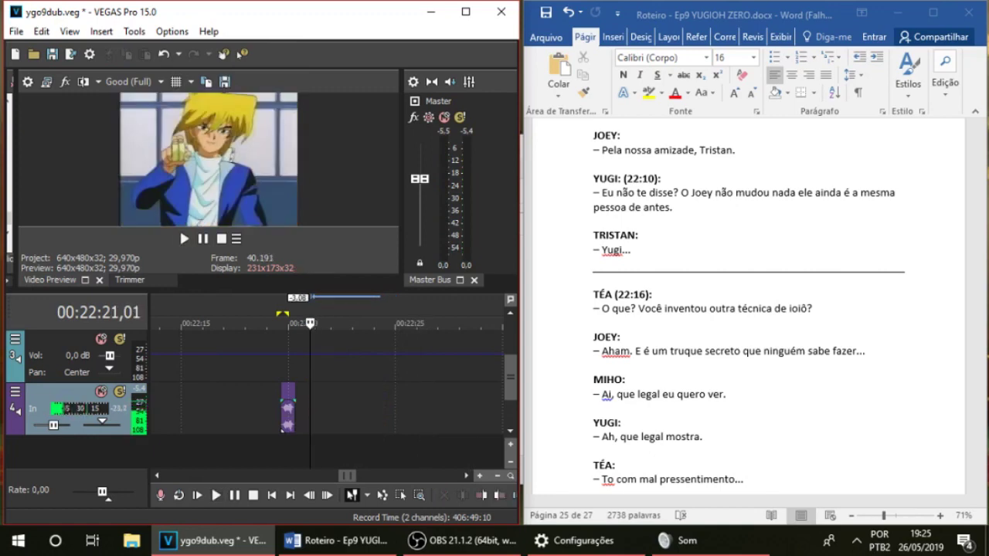
Try to record "E é um truque secreto que ninguém sabe fazer..." on track 4 after the "Aham" clip, then discard the take
{"action": "left_click", "coordinate": [279, 367]}
{"action": "key", "text": "ctrl+r"}
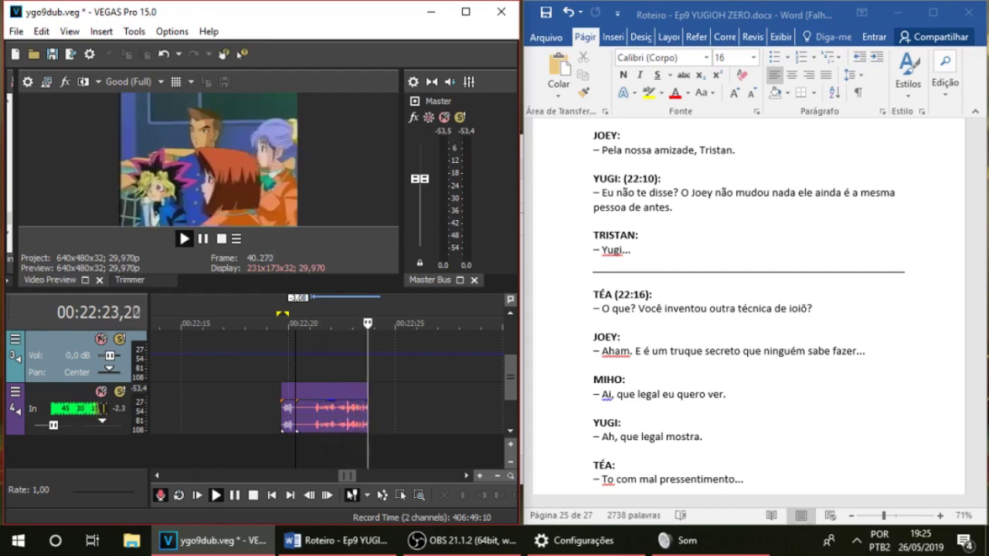
{"action": "key", "text": "space"}
{"action": "key", "text": "Delete"}
{"action": "key", "text": "space"}
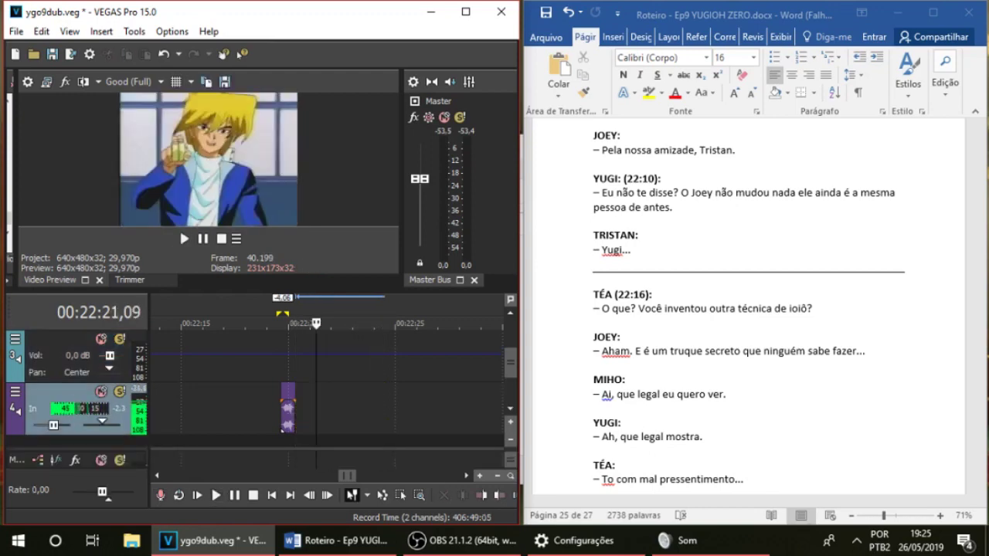
{"action": "key", "text": "space"}
Try repeated takes of "E é um truque secreto que ninguém sabe fazer..." on track 4 from 00:22:20,10, discarding each one
{"action": "left_click", "coordinate": [296, 363]}
{"action": "key", "text": "ctrl+r"}
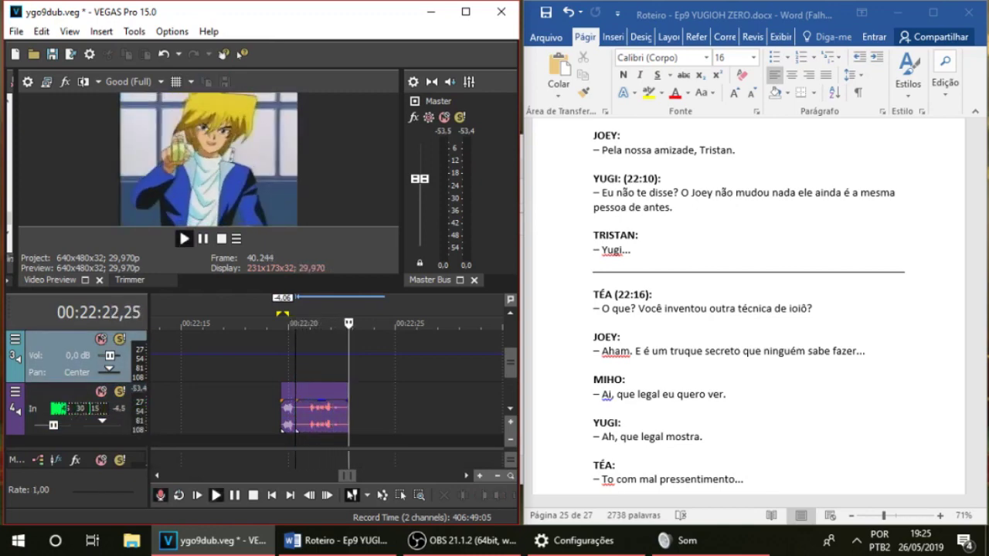
{"action": "key", "text": "space"}
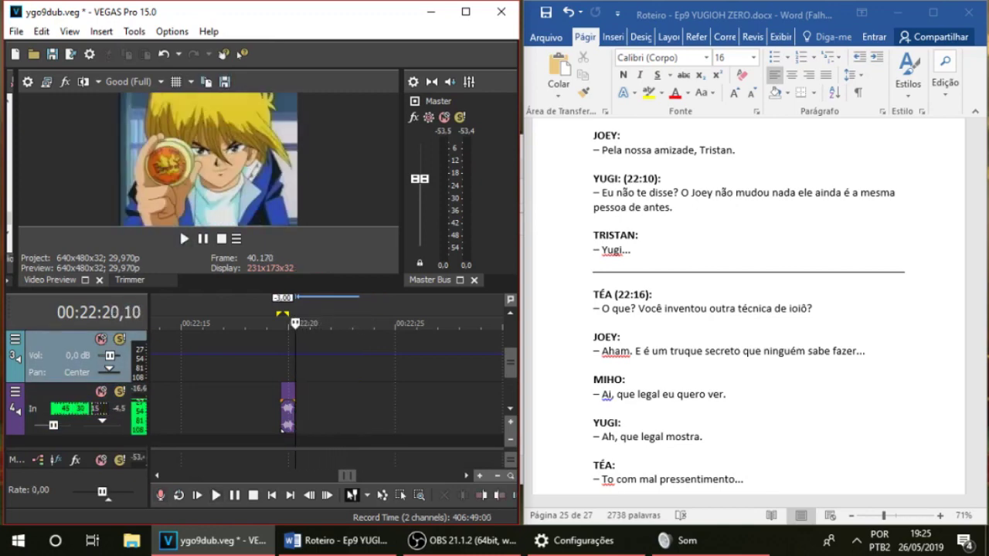
{"action": "key", "text": "ctrl+r"}
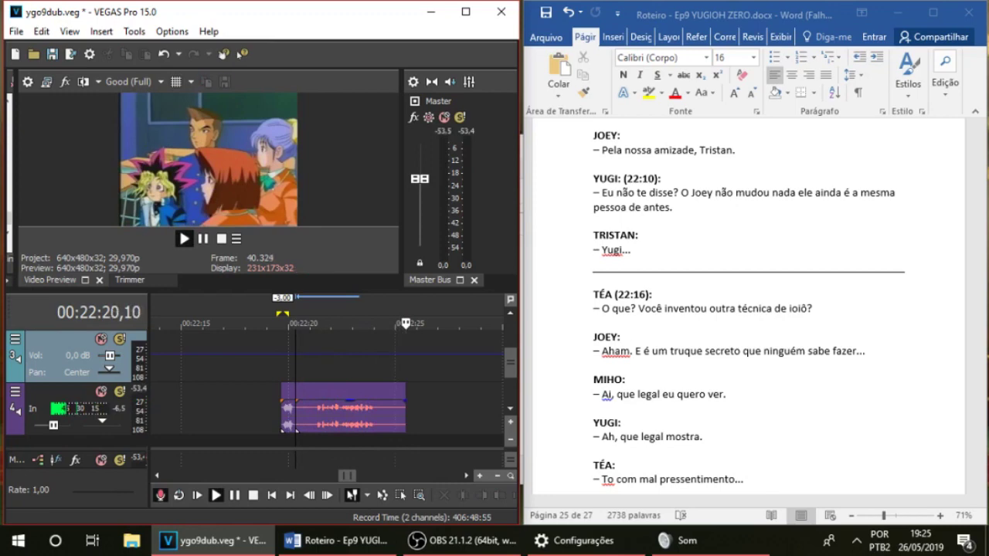
{"action": "key", "text": "space"}
{"action": "key", "text": "ctrl+r"}
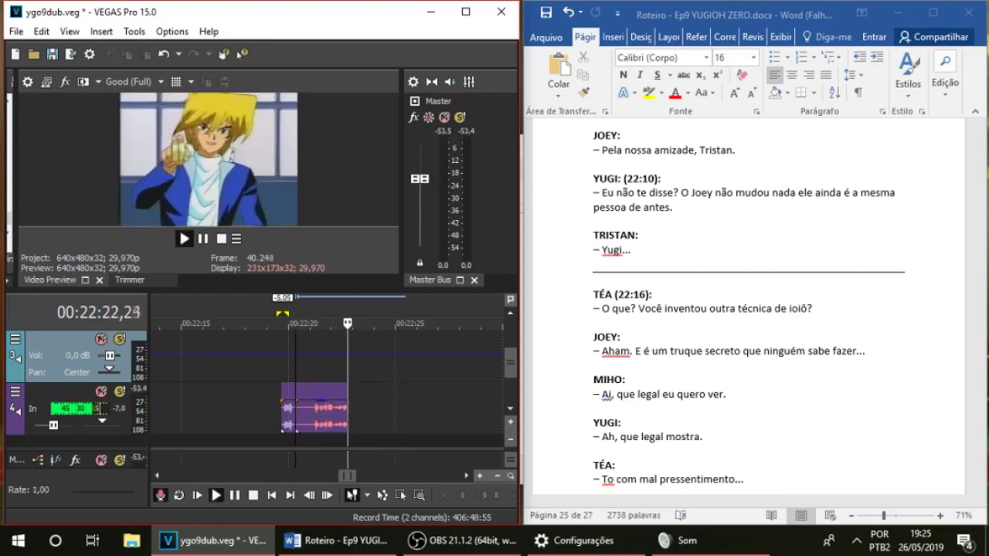
{"action": "key", "text": "space"}
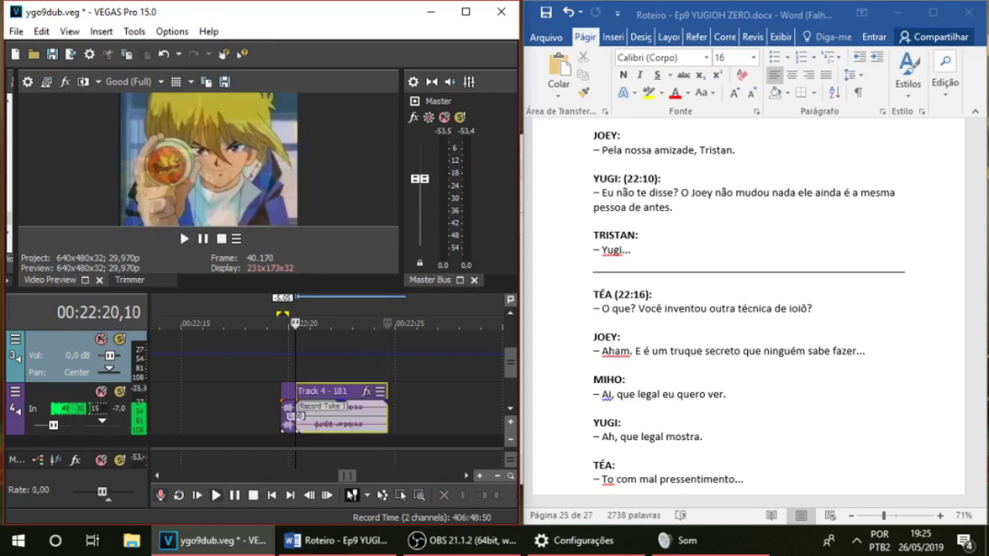
{"action": "key", "text": "ctrl+r"}
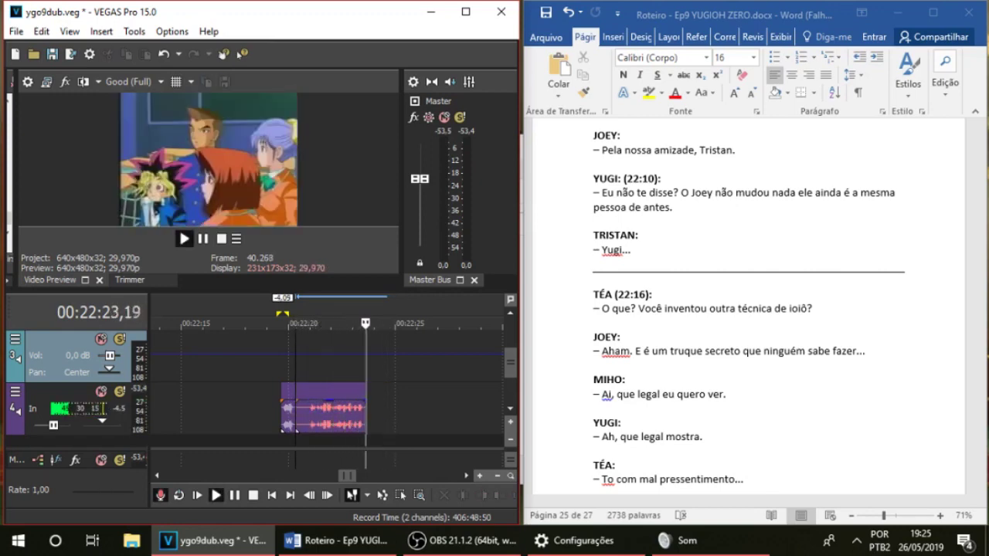
{"action": "key", "text": "space"}
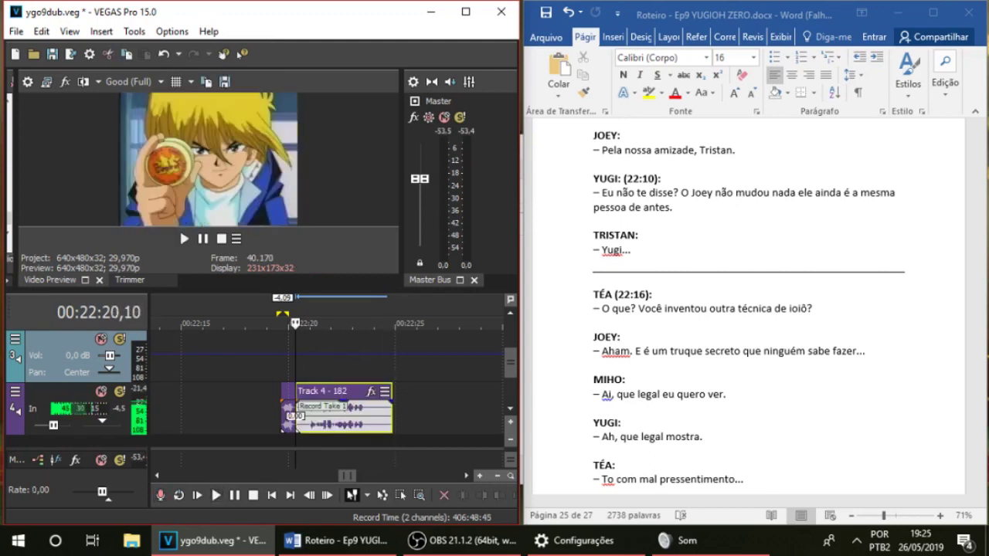
{"action": "key", "text": "Delete"}
Record "E é um truque secreto que ninguém sabe fazer..." on track 4 from 00:22:20,10 and play the take back
{"action": "key", "text": "ctrl+r"}
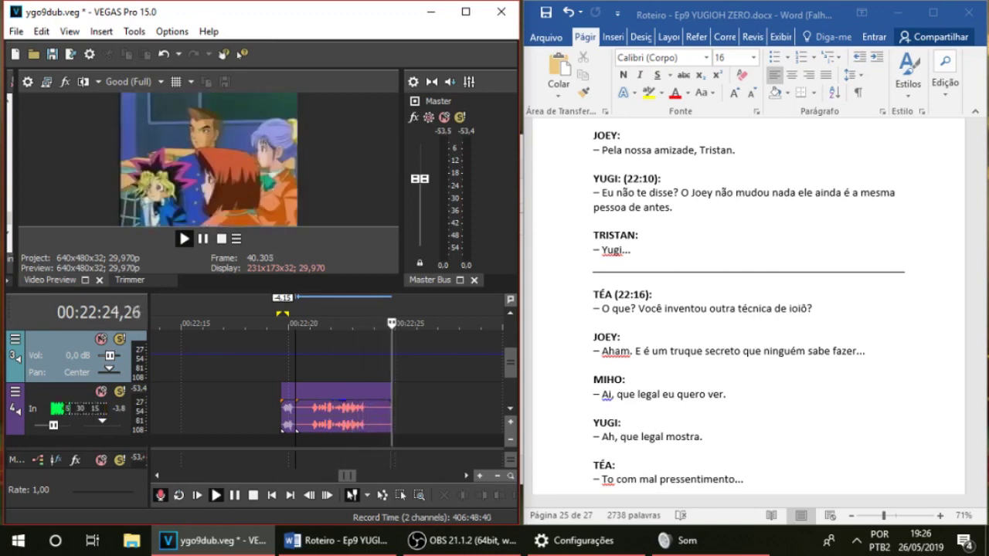
{"action": "key", "text": "space"}
{"action": "key", "text": "space"}
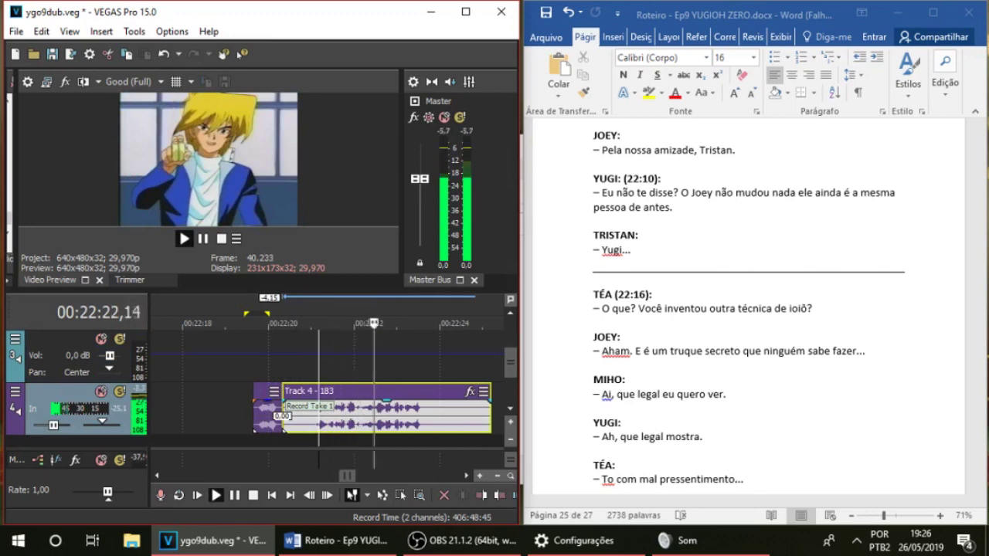
{"action": "key", "text": "space"}
Shift the take 4 frames later and trim its silent start to about 00:22:21,03 while checking the playback
{"action": "left_click_drag", "start_coordinate": [386, 417], "coordinate": [392, 416]}
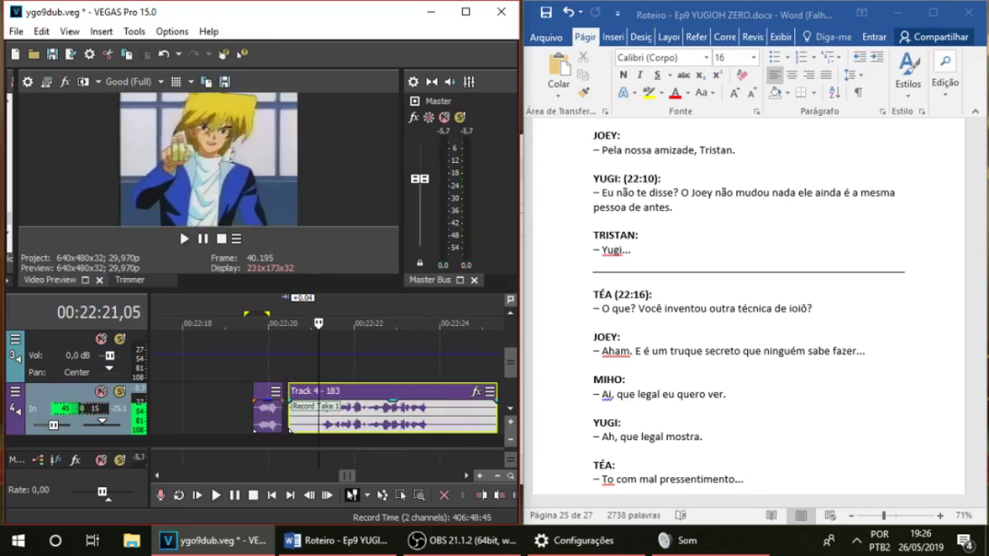
{"action": "key", "text": "space"}
{"action": "left_click", "coordinate": [289, 363]}
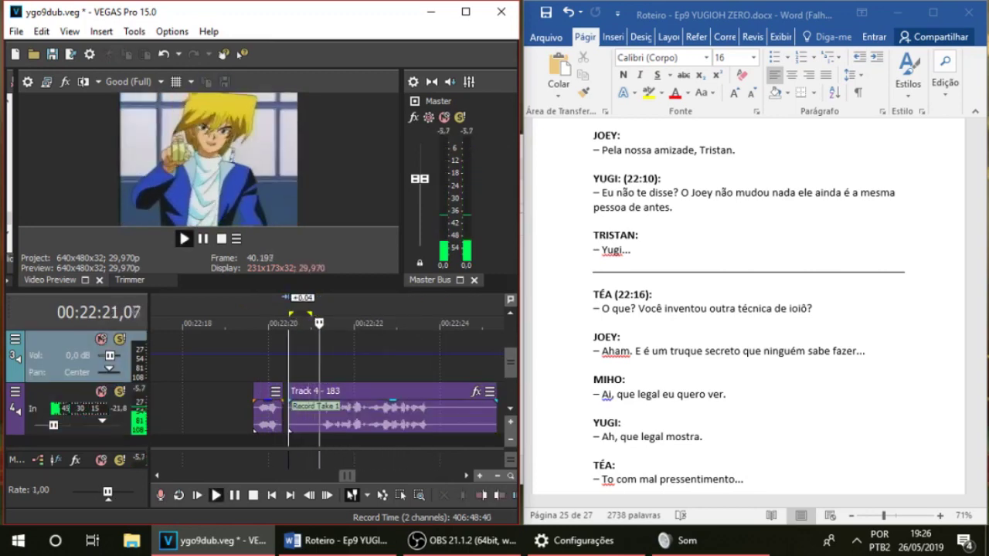
{"action": "left_click_drag", "start_coordinate": [290, 417], "coordinate": [316, 417]}
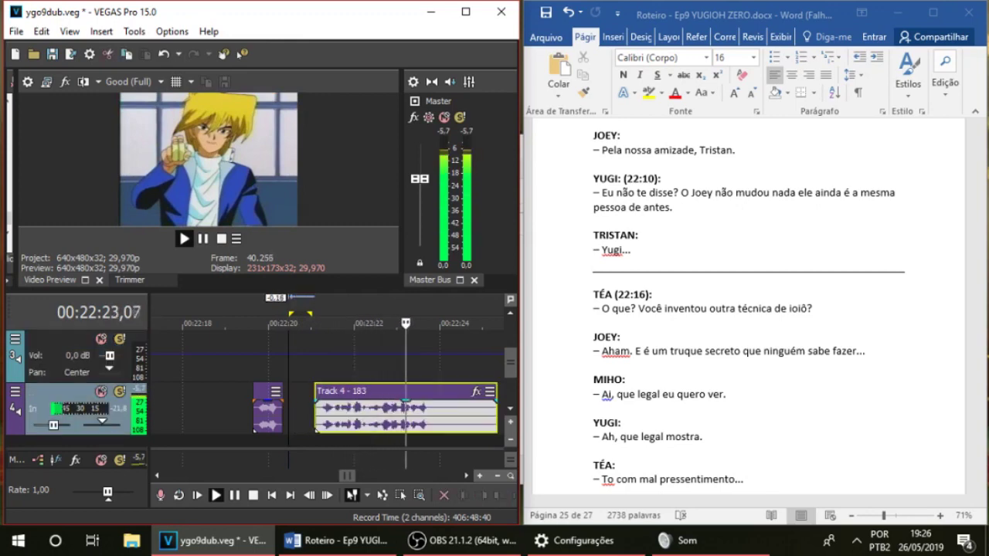
{"action": "key", "text": "space"}
Split the take at about 00:22:24,07 and delete the silent tail from track 4
{"action": "left_click", "coordinate": [449, 417]}
{"action": "key", "text": "s"}
{"action": "left_click", "coordinate": [465, 417]}
{"action": "key", "text": "Delete"}
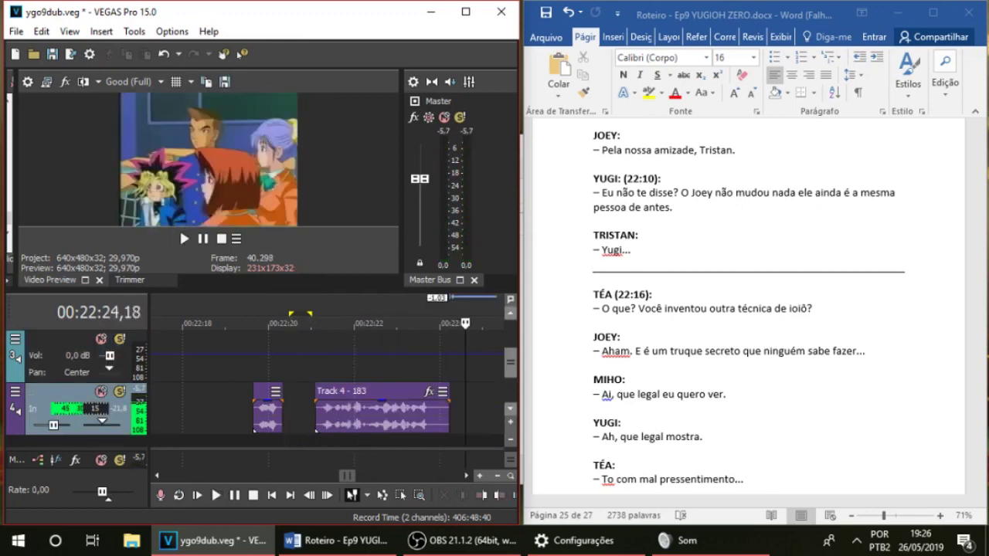
Unmute the original audio on track 2 and play the scene onward from about 00:22:22 while following the script to Joey's next line
{"action": "left_click_drag", "start_coordinate": [509, 363], "coordinate": [510, 334]}
{"action": "left_click", "coordinate": [101, 388]}
{"action": "key", "text": "space"}
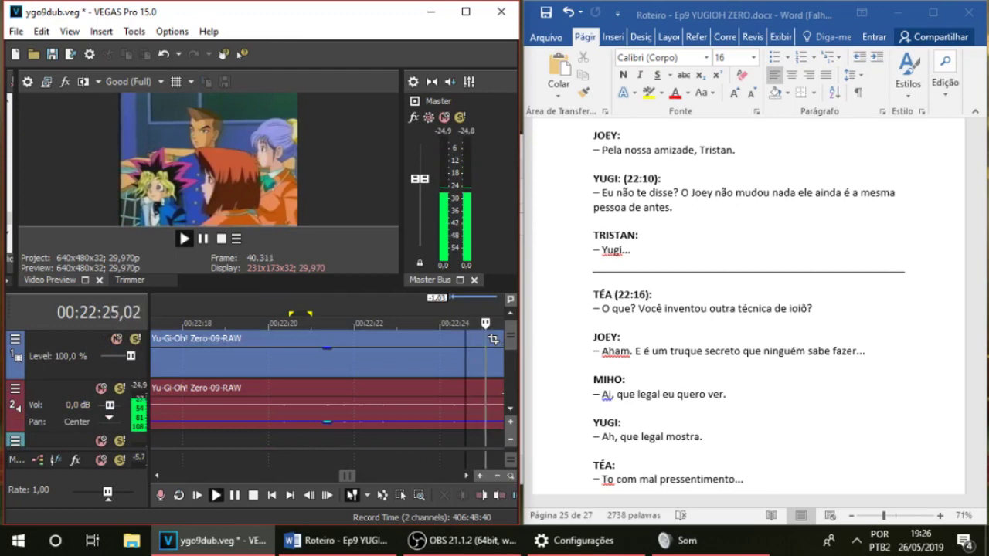
{"action": "left_click", "coordinate": [369, 409]}
{"action": "left_click_drag", "start_coordinate": [510, 335], "coordinate": [510, 364]}
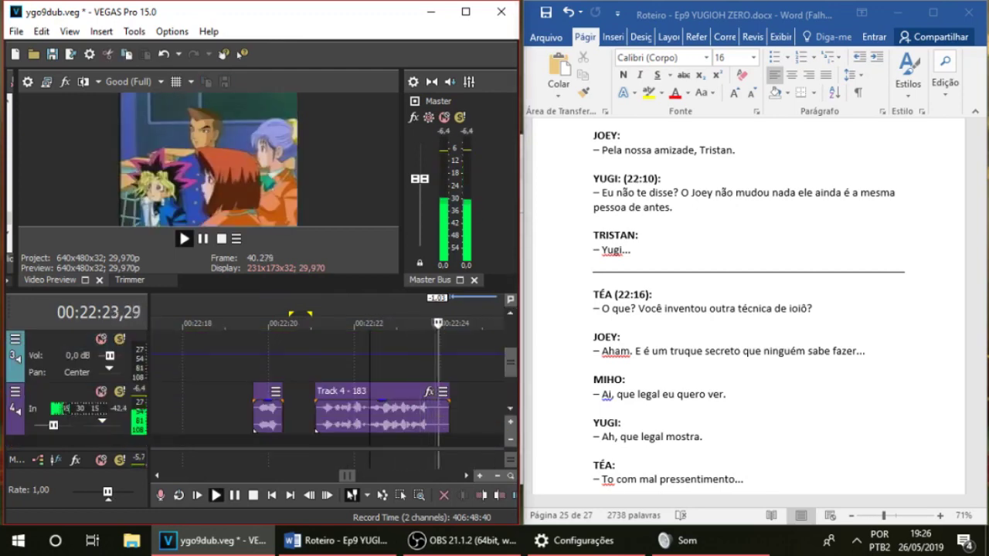
{"action": "scroll", "coordinate": [370, 410], "scroll_direction": "down", "scroll_amount": 2}
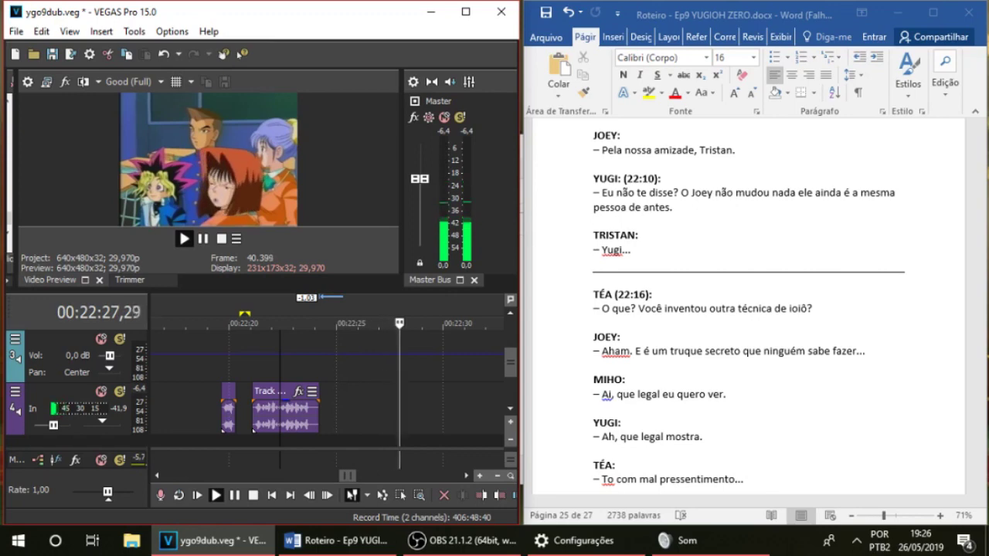
{"action": "scroll", "coordinate": [748, 309], "scroll_direction": "down", "scroll_amount": 3}
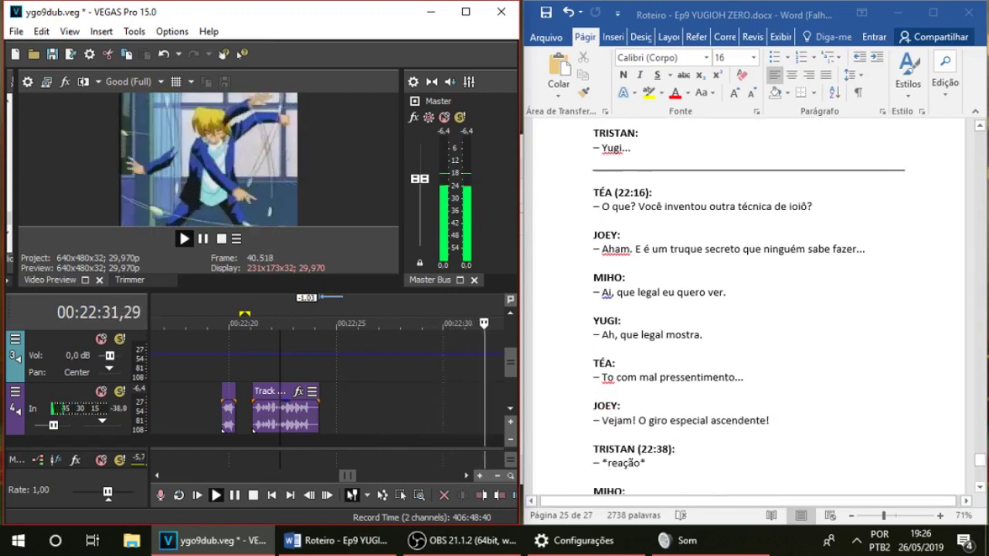
{"action": "scroll", "coordinate": [255, 367], "scroll_direction": "down", "scroll_amount": 2}
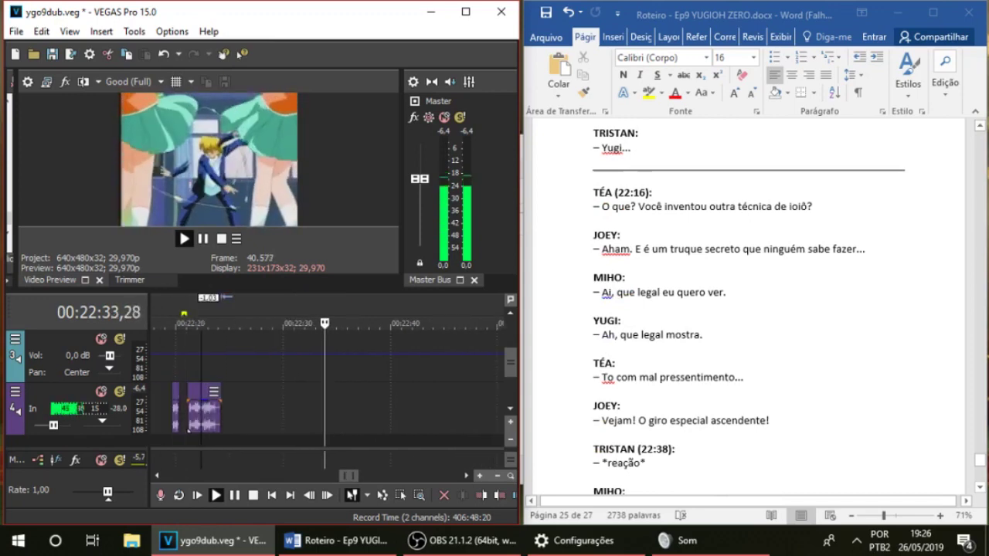
Play the original passage from 00:22:27,19 several times to study the timing of Joey's "Vejam! O giro especial ascendente!"
{"action": "left_click", "coordinate": [255, 367]}
{"action": "scroll", "coordinate": [254, 367], "scroll_direction": "up", "scroll_amount": 1}
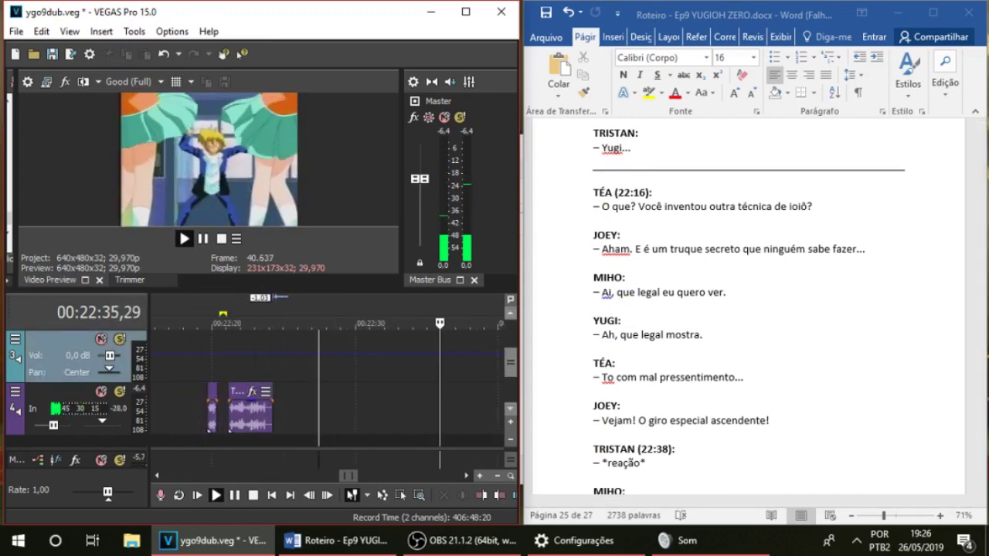
{"action": "key", "text": "space"}
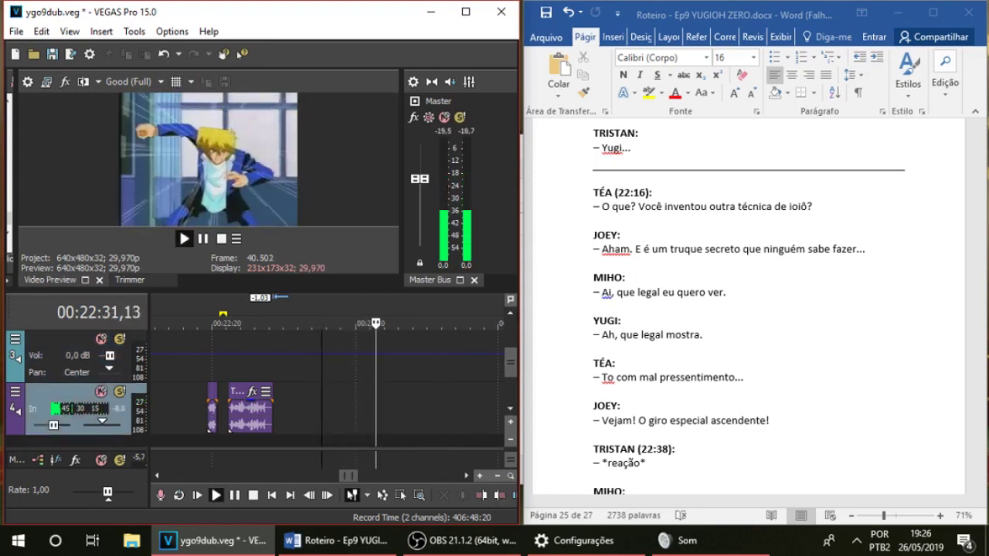
{"action": "key", "text": "space"}
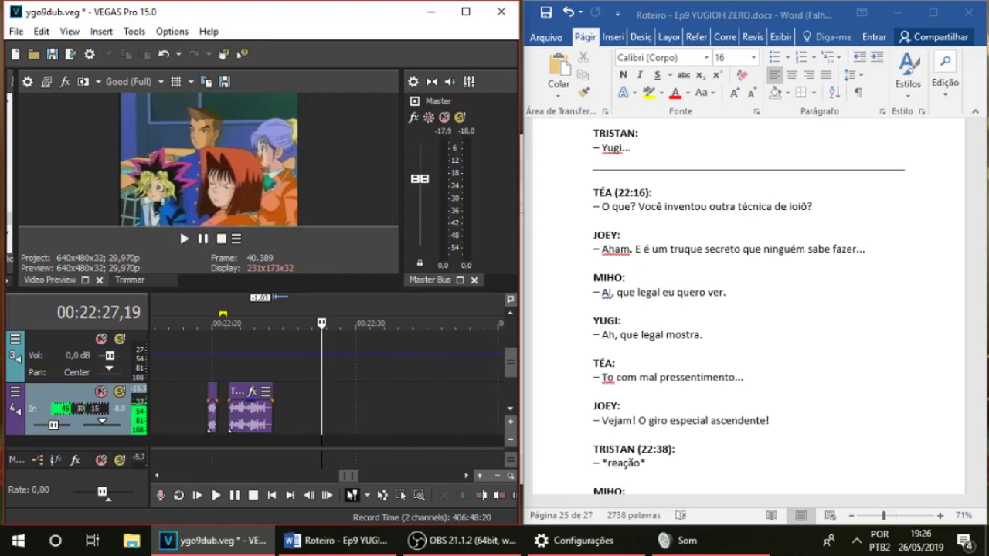
{"action": "left_click", "coordinate": [184, 239]}
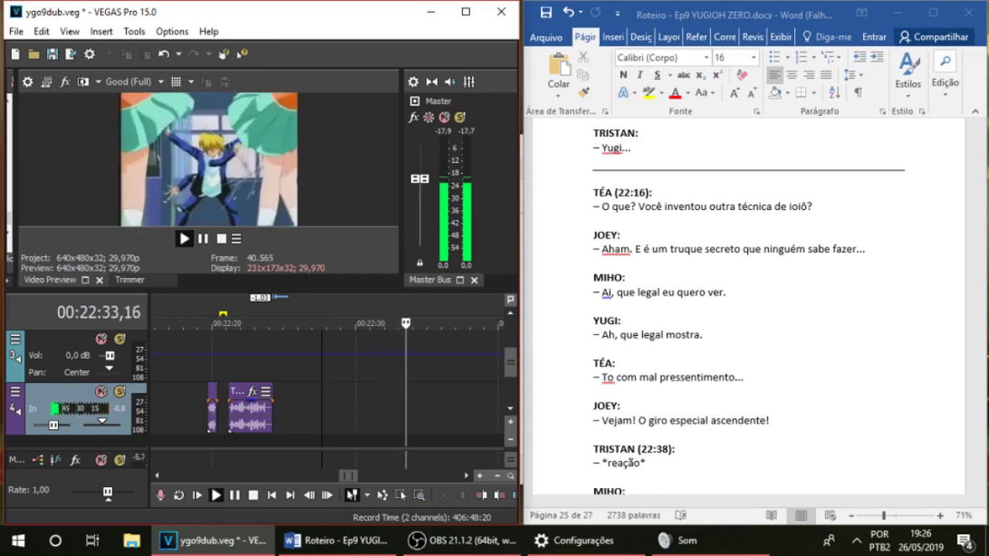
{"action": "key", "text": "space"}
{"action": "key", "text": "space"}
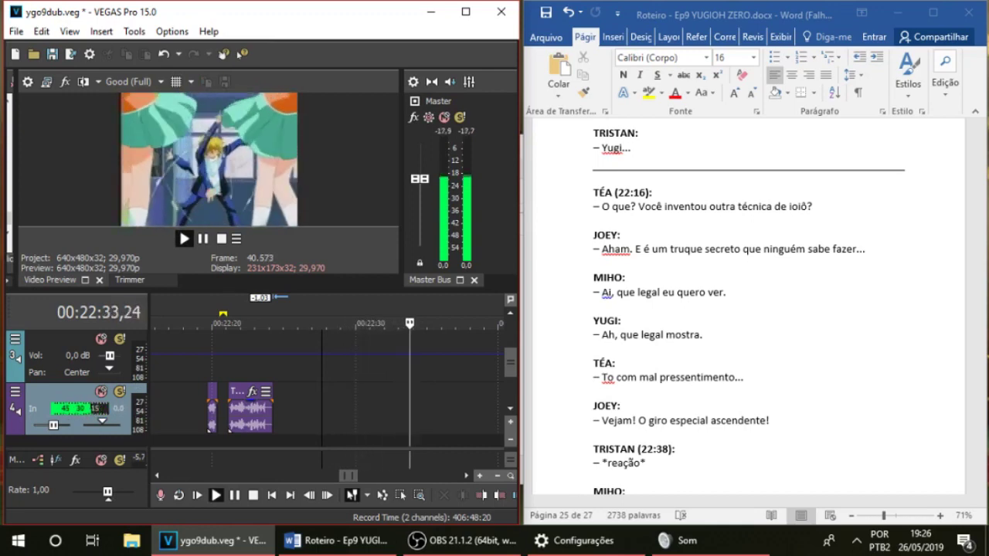
{"action": "key", "text": "space"}
{"action": "key", "text": "space"}
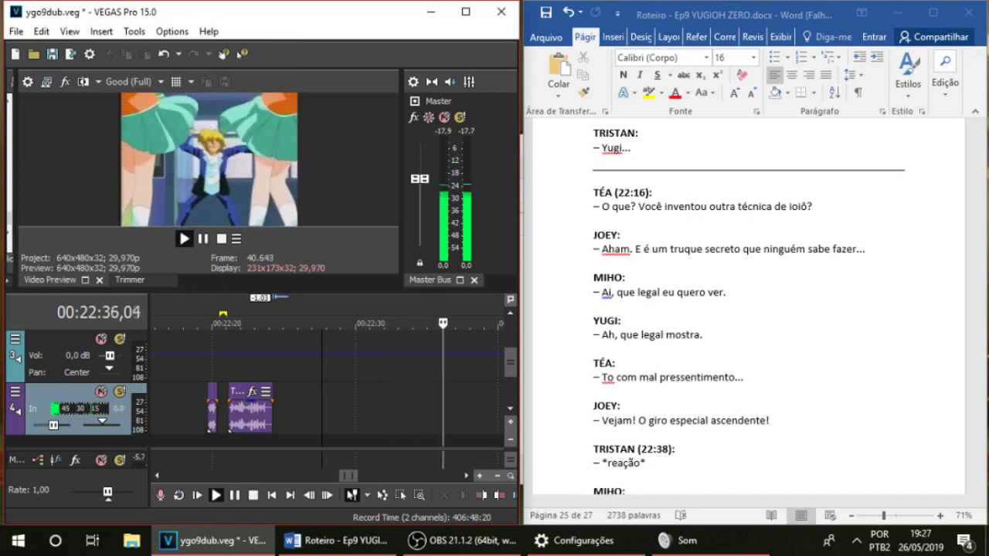
{"action": "key", "text": "space"}
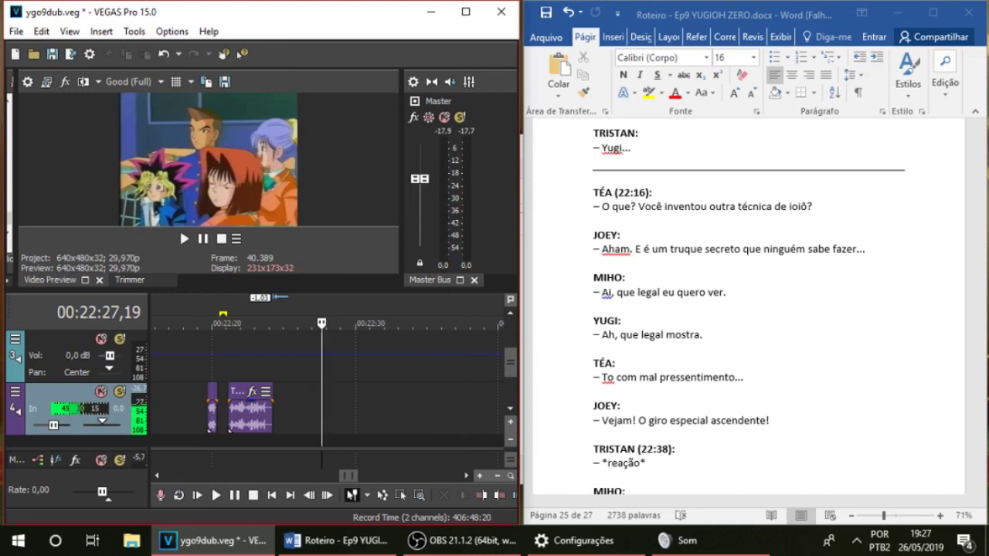
Lower the RODE NT-USB microphone's recording level to 47 in the Windows sound settings and return to the script
{"action": "left_click", "coordinate": [584, 541]}
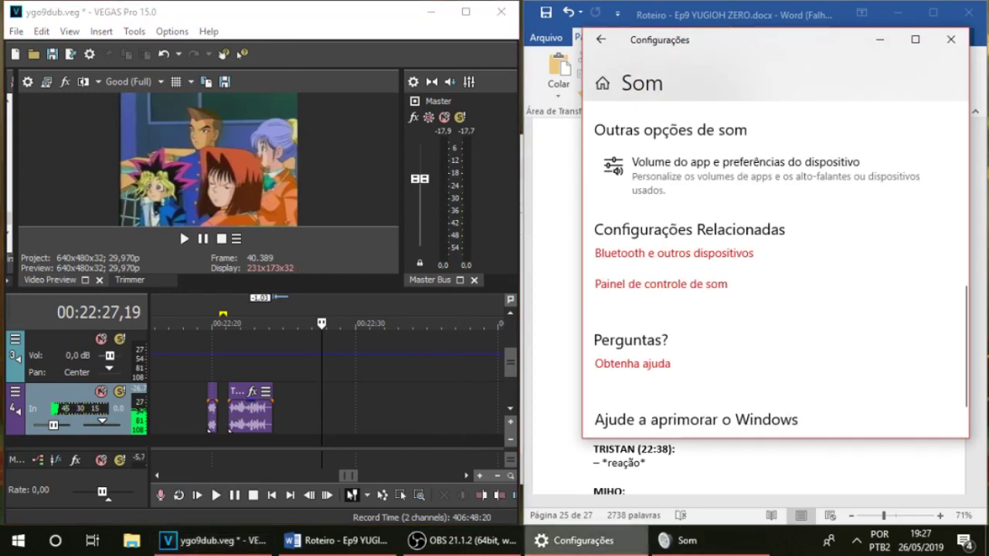
{"action": "left_click", "coordinate": [585, 541]}
{"action": "key", "text": "alt+Tab"}
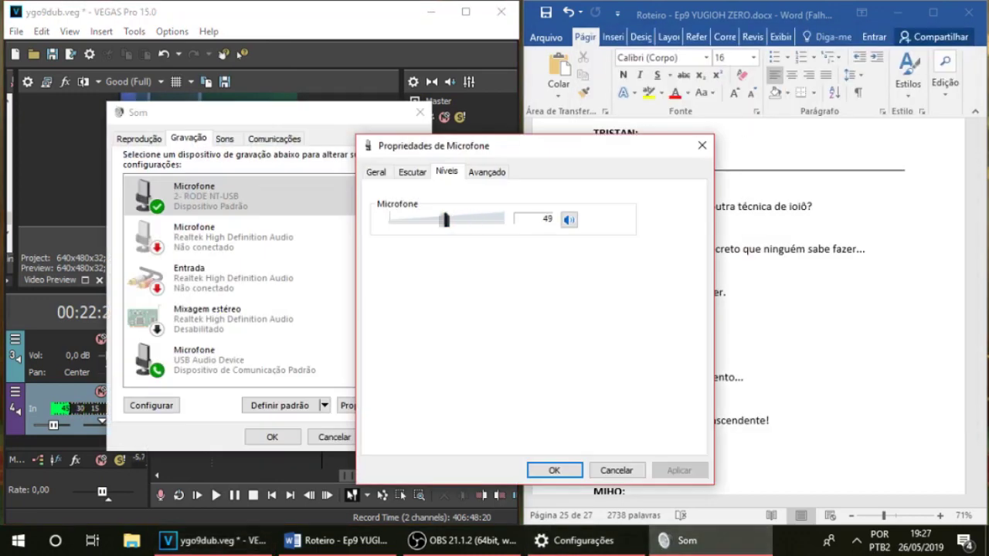
{"action": "left_click", "coordinate": [245, 460]}
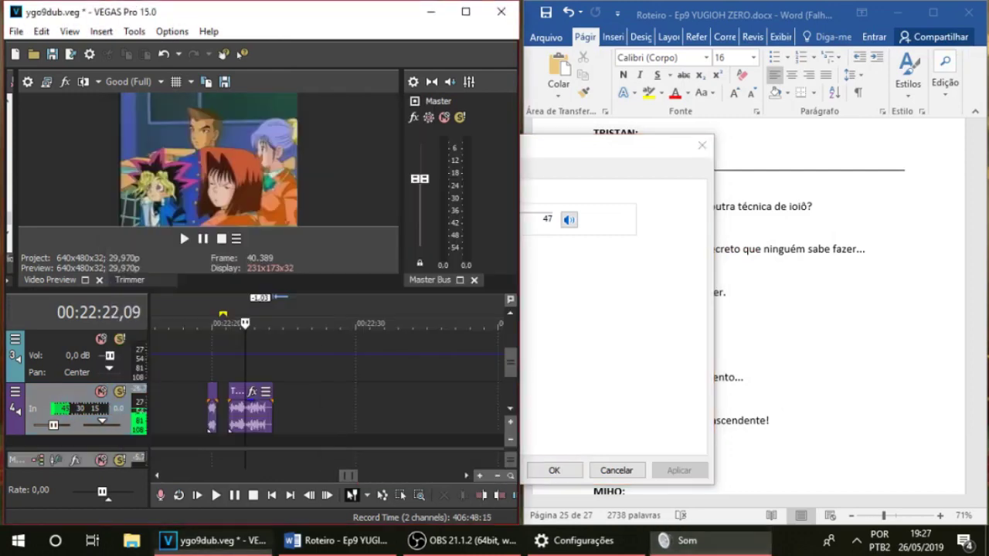
{"action": "left_click", "coordinate": [281, 459]}
{"action": "left_click", "coordinate": [819, 340]}
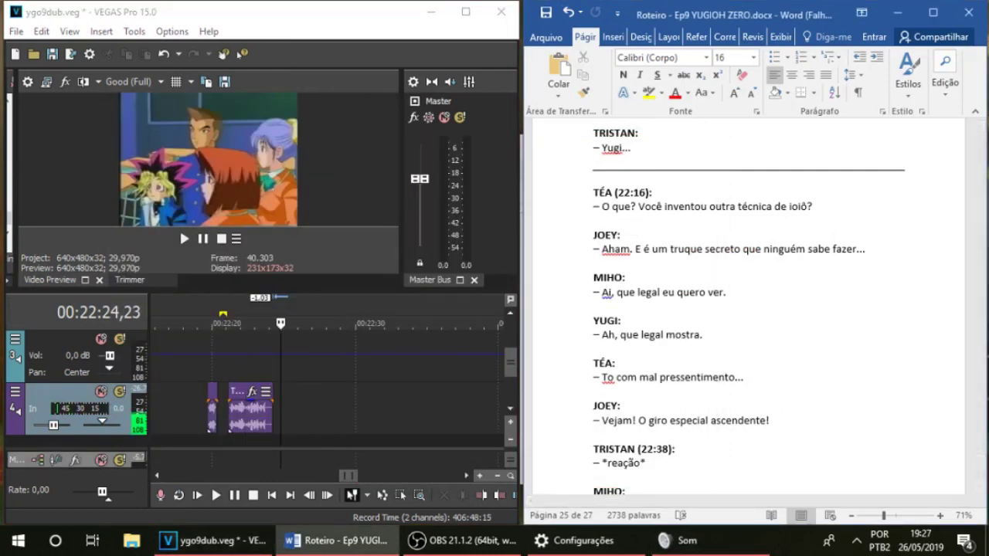
Play the scene from about 00:22:25 to locate the start of Joey's "Vejam! O giro especial ascendente!" line
{"action": "left_click", "coordinate": [288, 358]}
{"action": "key", "text": "space"}
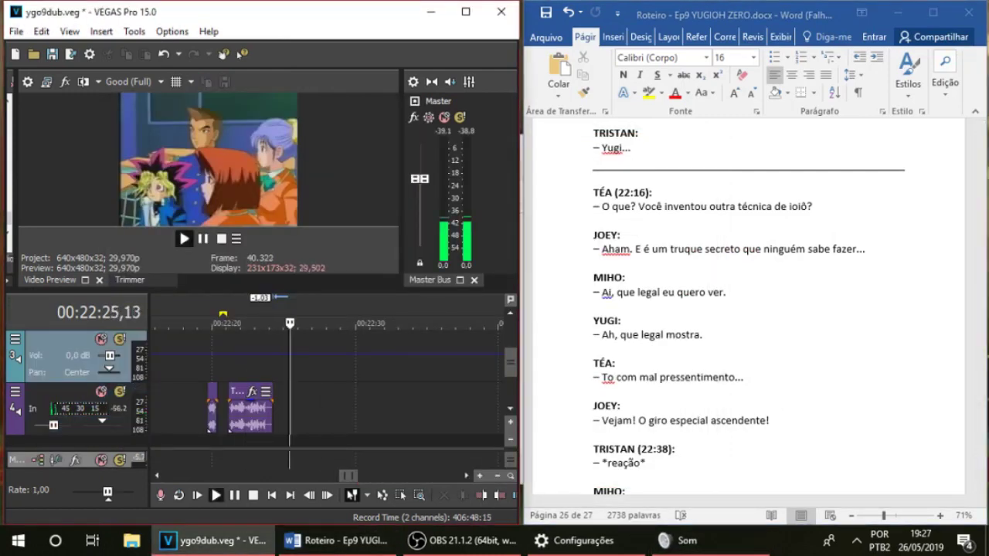
{"action": "key", "text": "space"}
{"action": "key", "text": "space"}
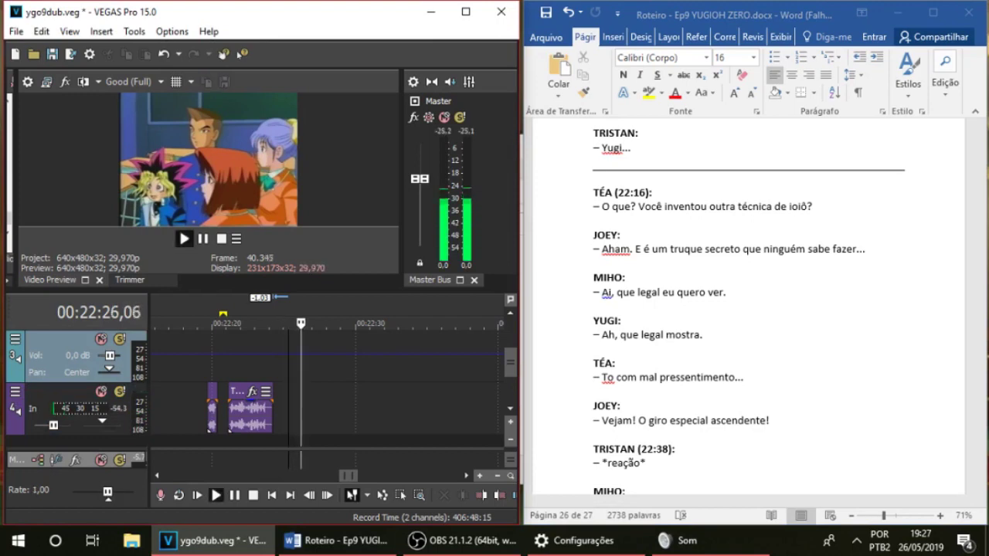
{"action": "left_click", "coordinate": [318, 410]}
{"action": "key", "text": "space"}
{"action": "key", "text": "space"}
{"action": "key", "text": "space"}
Try to record "Vejam! O giro especial ascendente!" on track 4 from 00:22:28,05, then discard the take
{"action": "left_click", "coordinate": [330, 410]}
{"action": "key", "text": "ctrl+r"}
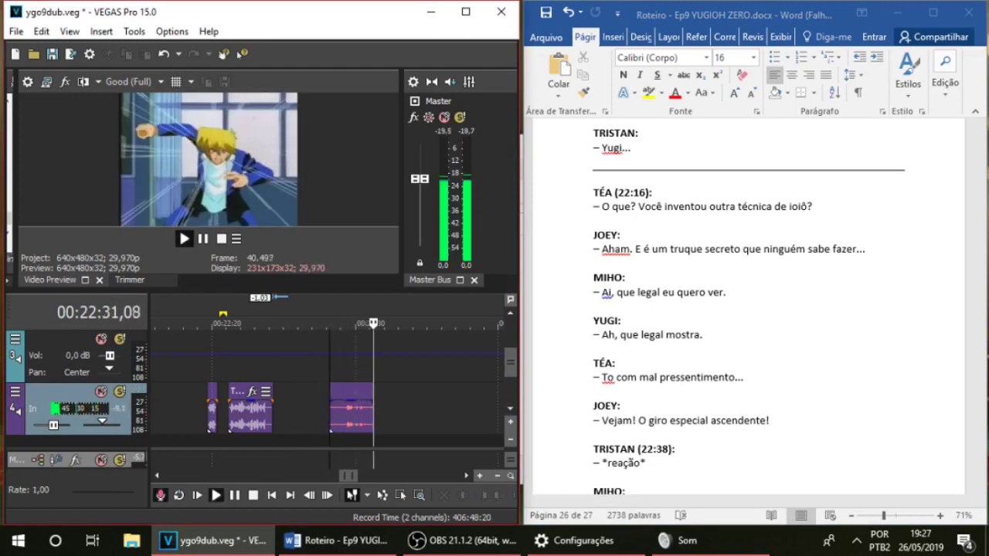
{"action": "key", "text": "space"}
{"action": "key", "text": "Delete"}
Check the RODE NT-USB microphone's recording level in the Windows sound settings and return to the video project
{"action": "left_click", "coordinate": [687, 541]}
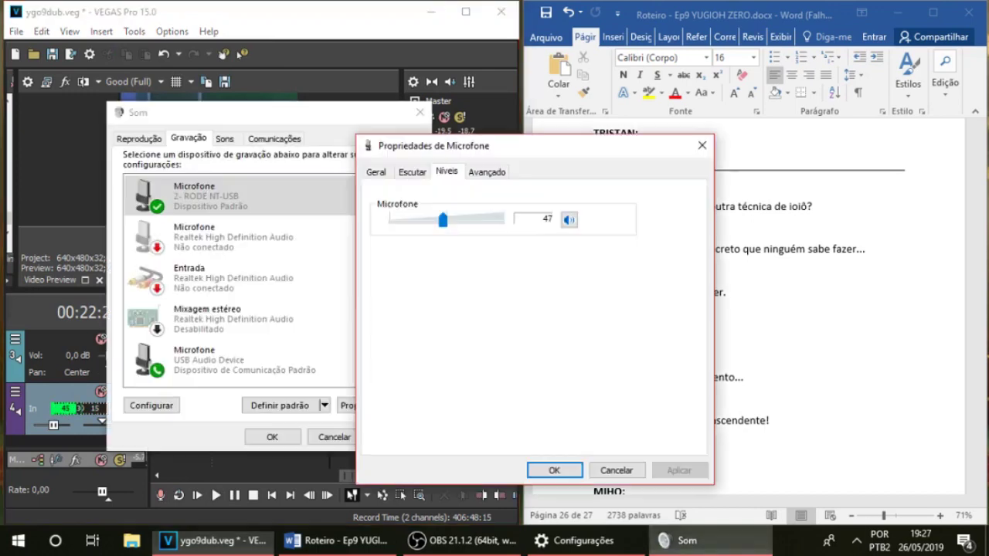
{"action": "left_click", "coordinate": [213, 541]}
{"action": "key", "text": "alt+Tab"}
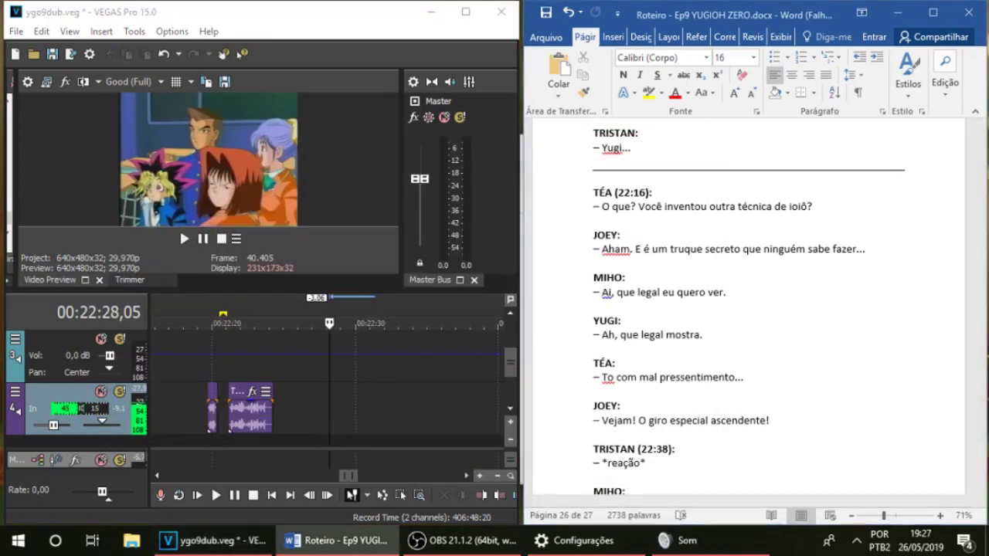
{"action": "key", "text": "alt+Tab"}
Try several takes of "Vejam! O giro especial ascendente!" on track 4 from 00:22:28,05 and discard each one
{"action": "key", "text": "ctrl+r"}
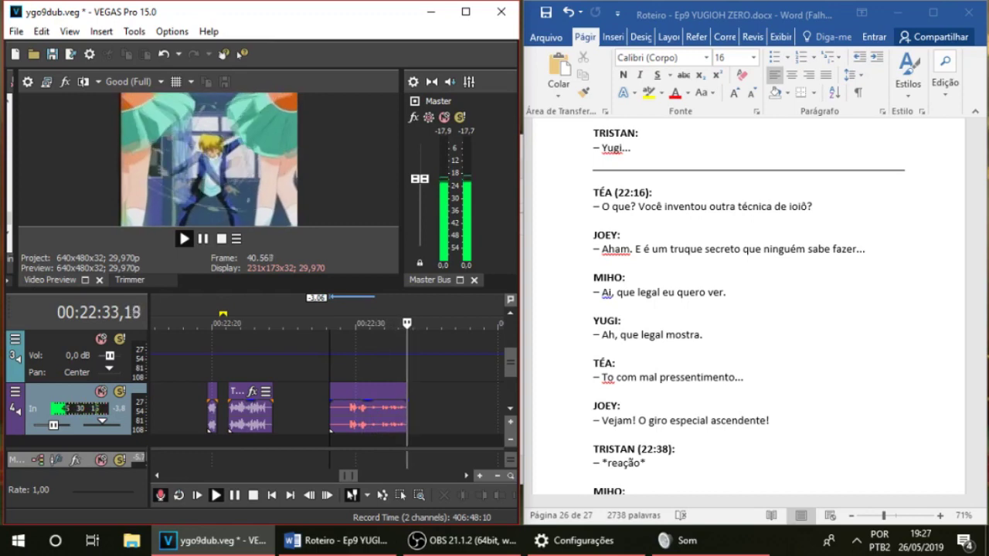
{"action": "key", "text": "space"}
{"action": "key", "text": "ctrl+z"}
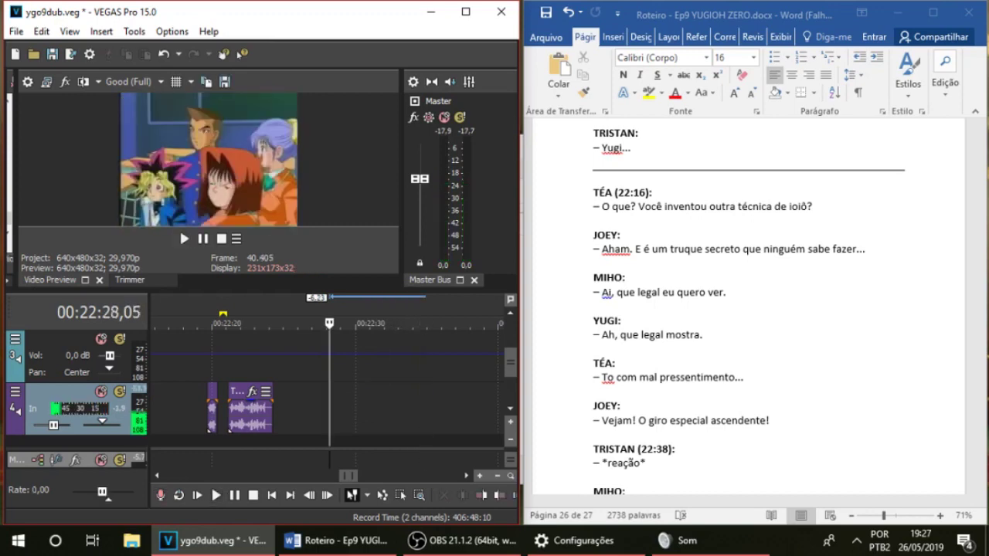
{"action": "key", "text": "ctrl+r"}
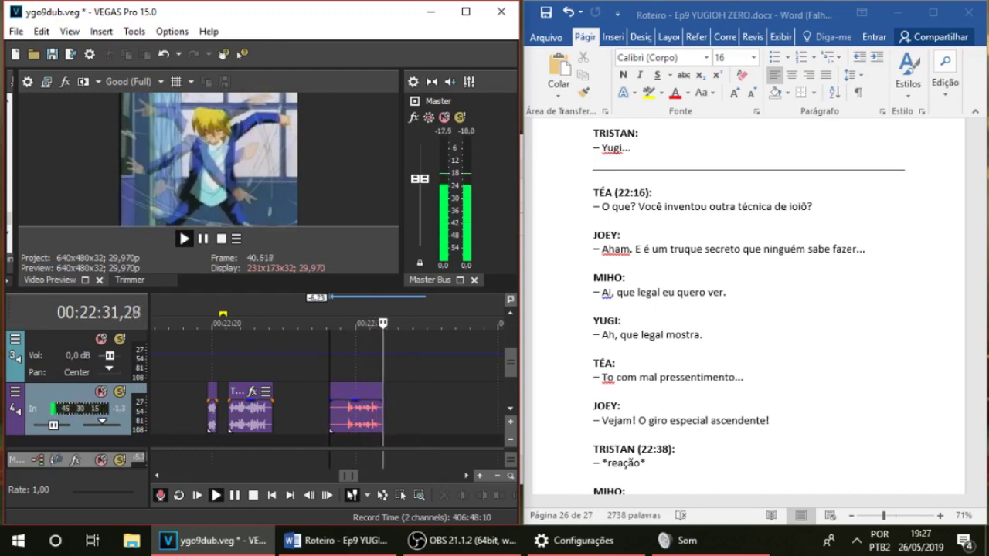
{"action": "key", "text": "space"}
{"action": "key", "text": "ctrl+z"}
{"action": "key", "text": "ctrl+r"}
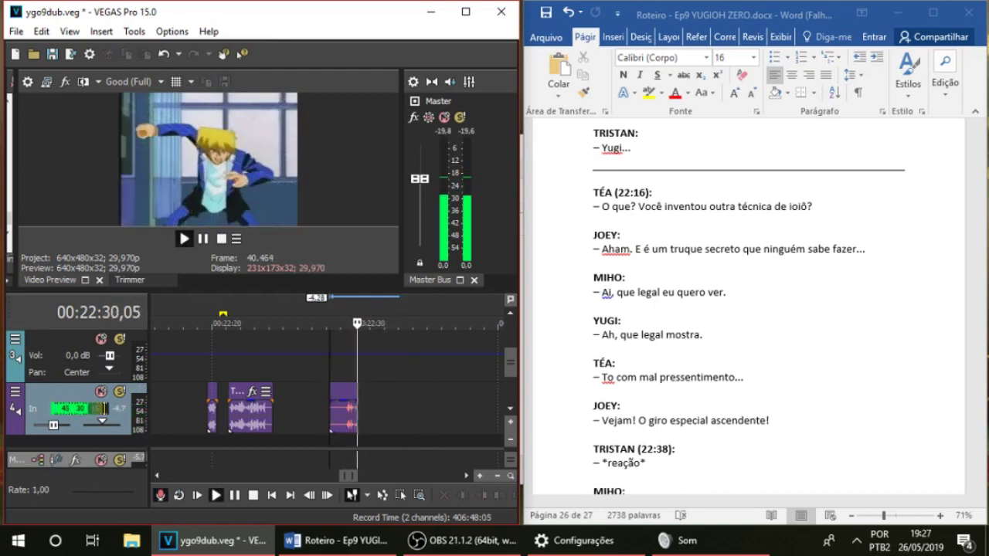
{"action": "key", "text": "space"}
{"action": "key", "text": "ctrl+z"}
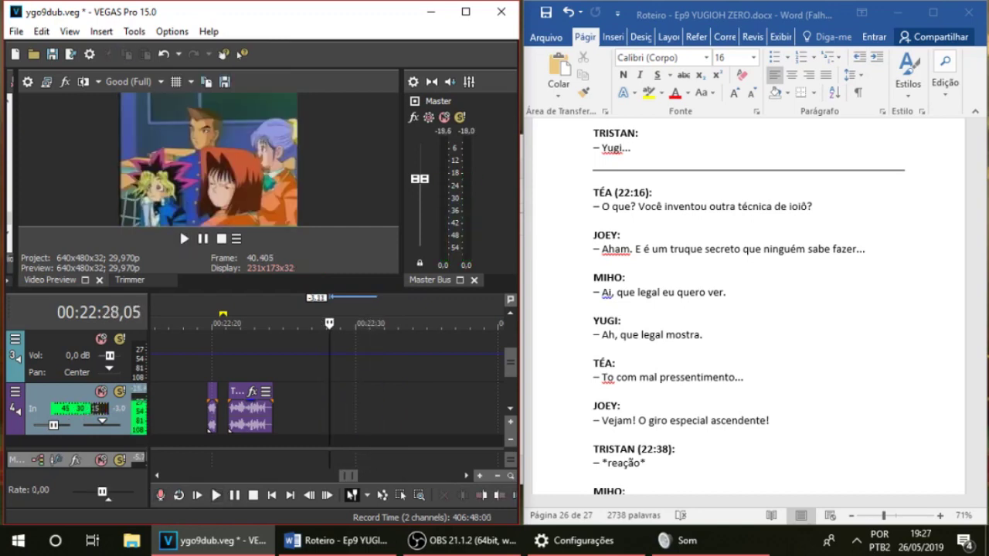
Record "Vejam! O giro especial ascendente!" on track 4 from 00:22:28,05 and play the take back
{"action": "key", "text": "ctrl+r"}
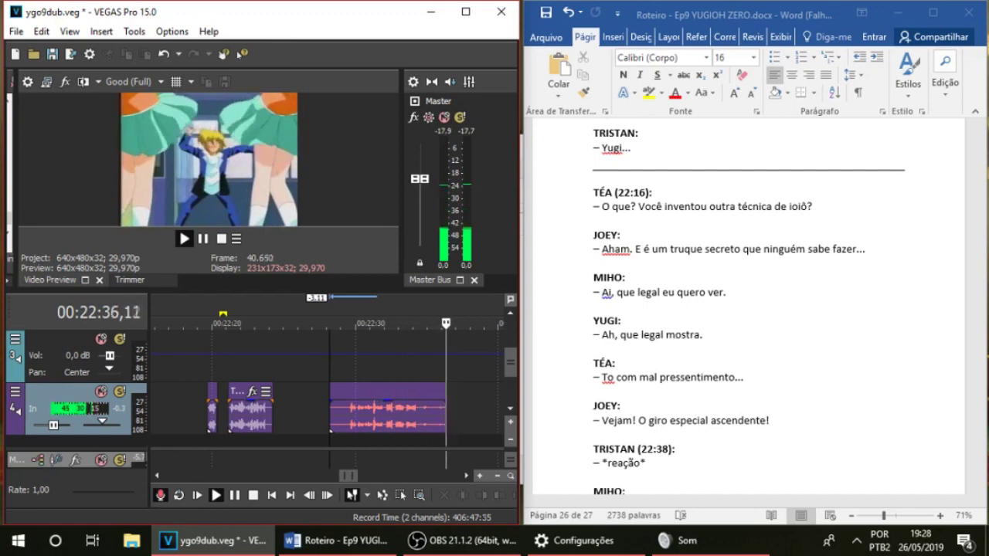
{"action": "key", "text": "space"}
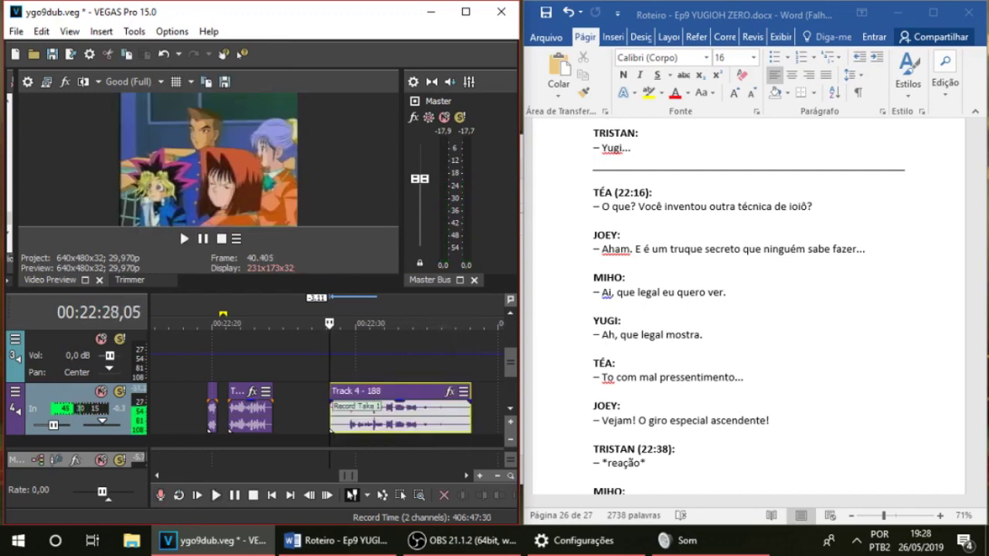
{"action": "scroll", "coordinate": [378, 416], "scroll_direction": "up", "scroll_amount": 2}
{"action": "key", "text": "space"}
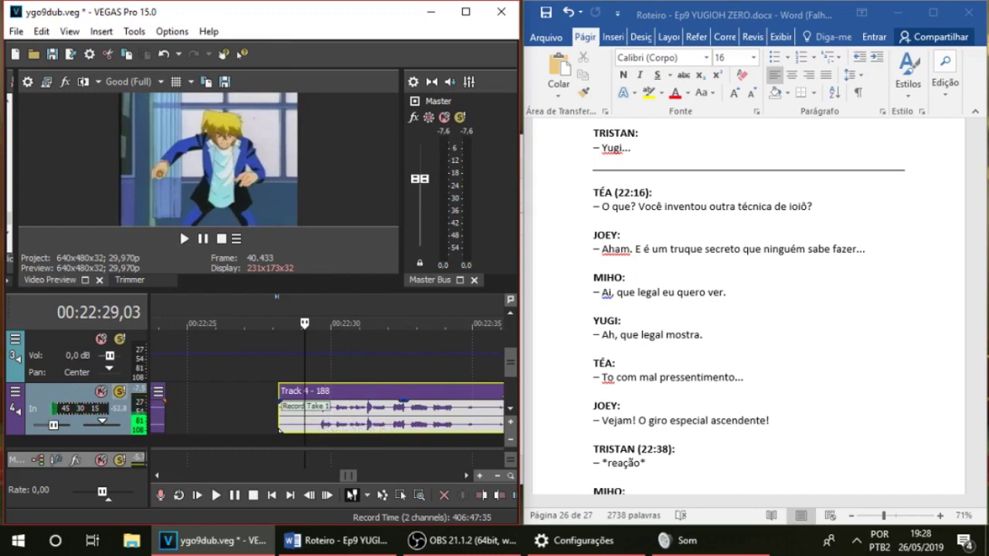
{"action": "key", "text": "space"}
Trim the silence before the new Joey clip so it starts at about 00:22:29, checking it with track 4 soloed
{"action": "left_click_drag", "start_coordinate": [279, 429], "coordinate": [316, 430]}
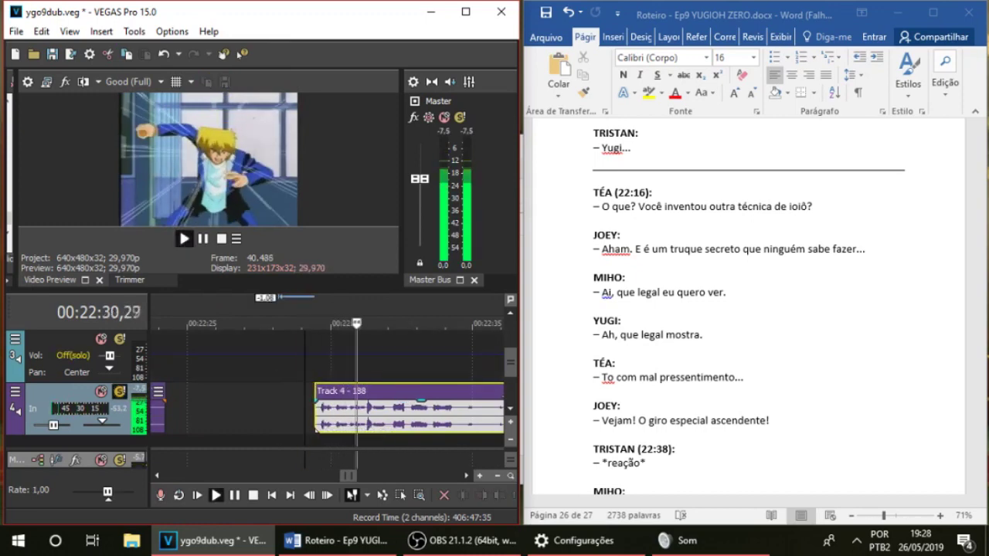
{"action": "key", "text": "space"}
{"action": "key", "text": "Up"}
{"action": "key", "text": "Up"}
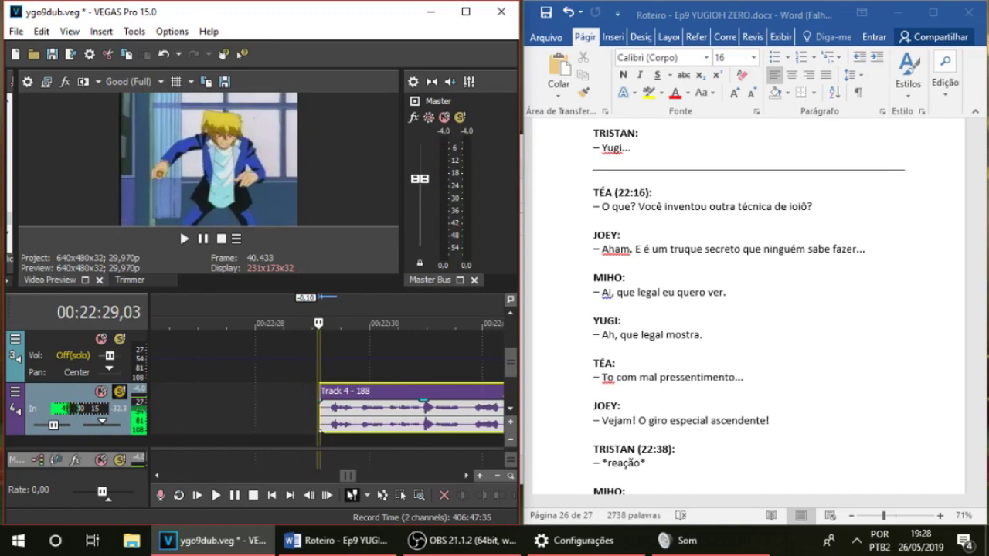
{"action": "key", "text": "space"}
{"action": "left_click_drag", "start_coordinate": [320, 429], "coordinate": [328, 429]}
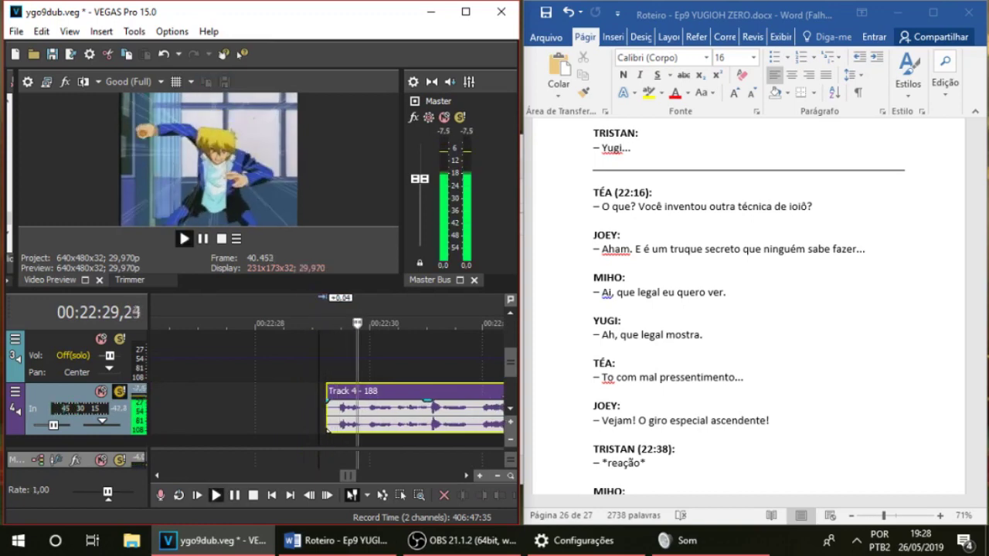
Play through the Joey clip, split it at about 00:22:37, delete the remainder and end the track 4 solo
{"action": "key", "text": "Down"}
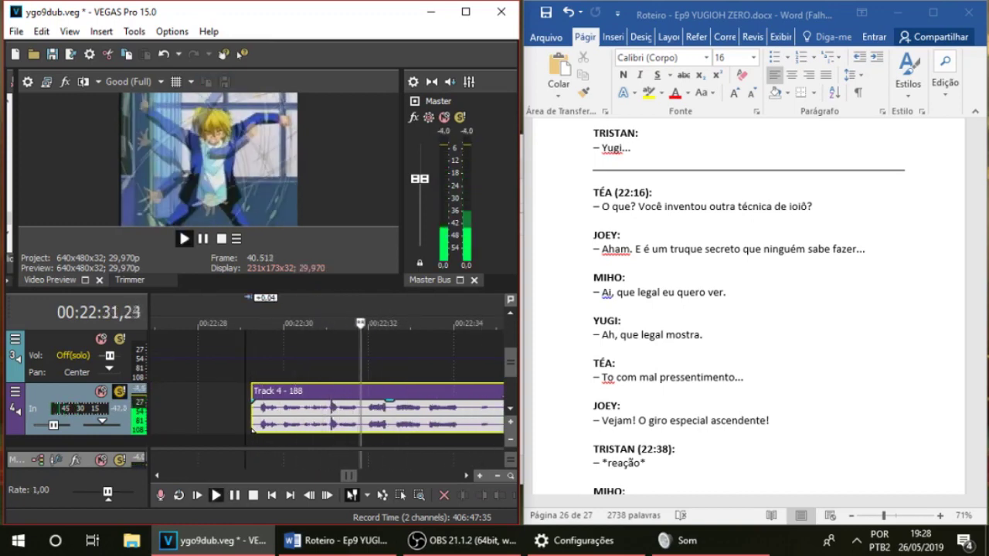
{"action": "key", "text": "Down"}
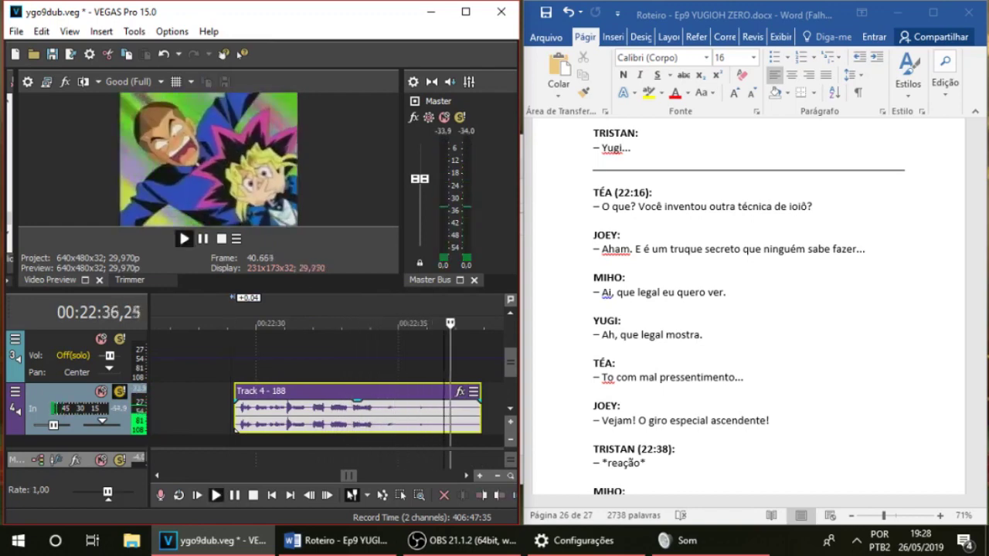
{"action": "key", "text": "s"}
{"action": "key", "text": "Return"}
{"action": "key", "text": "Delete"}
{"action": "key", "text": "x"}
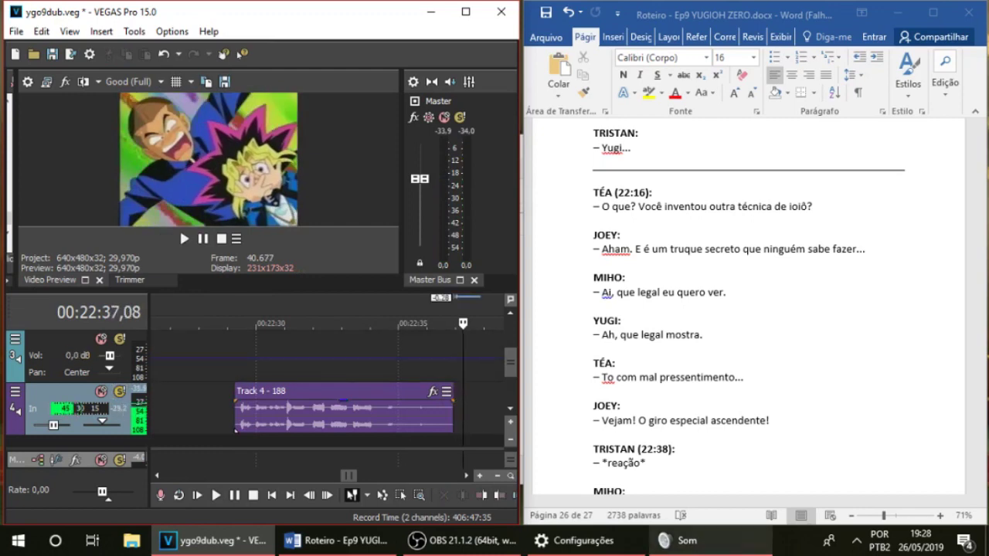
Raise the microphone's recording level to 100 in the Windows sound settings and return to the project
{"action": "left_click", "coordinate": [686, 541]}
{"action": "key", "text": "alt+Tab"}
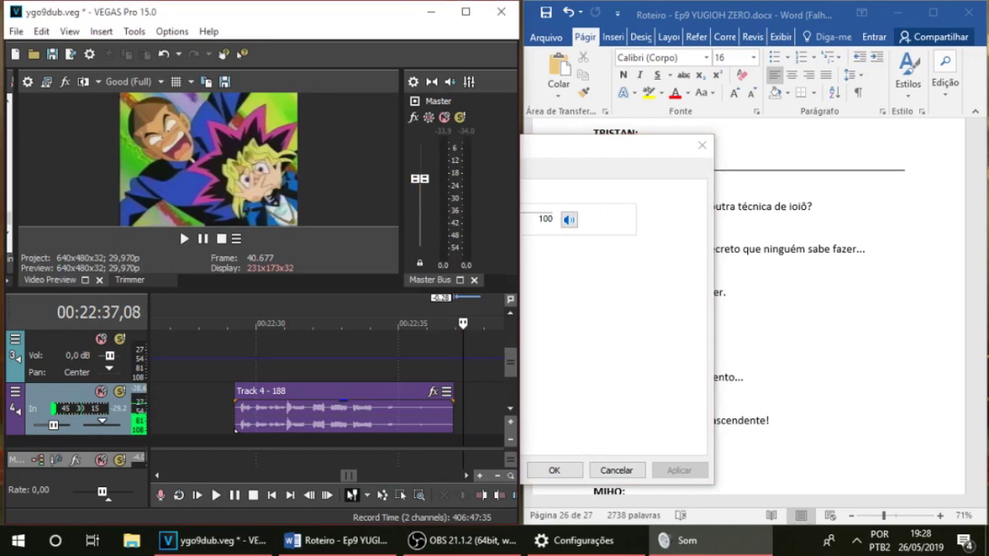
Replay the end of the Joey clip, split it at about 00:22:34 and delete the part after the split
{"action": "left_click", "coordinate": [374, 411]}
{"action": "key", "text": "space"}
{"action": "key", "text": "space"}
{"action": "key", "text": "Return"}
{"action": "key", "text": "s"}
{"action": "key", "text": "space"}
{"action": "key", "text": "Delete"}
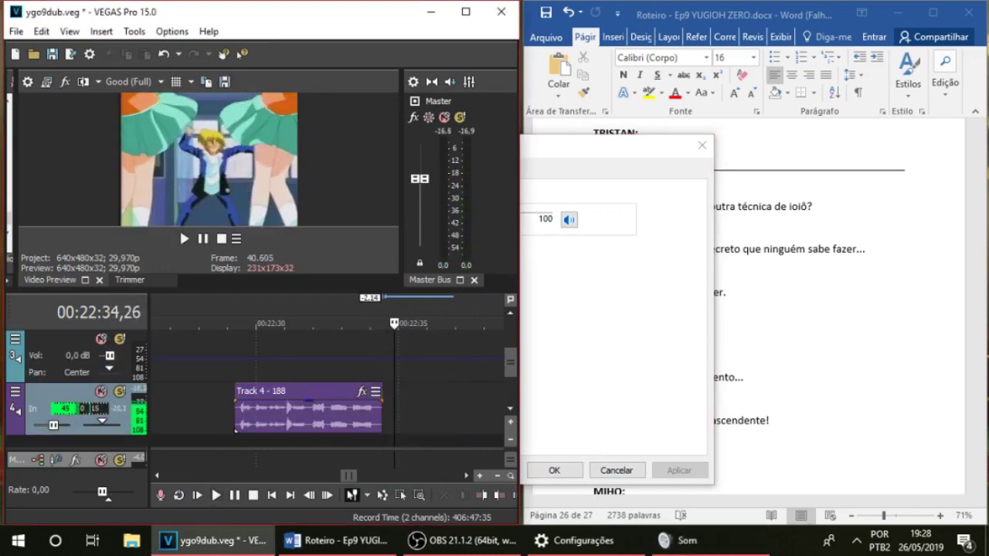
Record a trial take for the ending of Joey's line from about 00:22:33, then lower the microphone level to 69
{"action": "key", "text": "ctrl+r"}
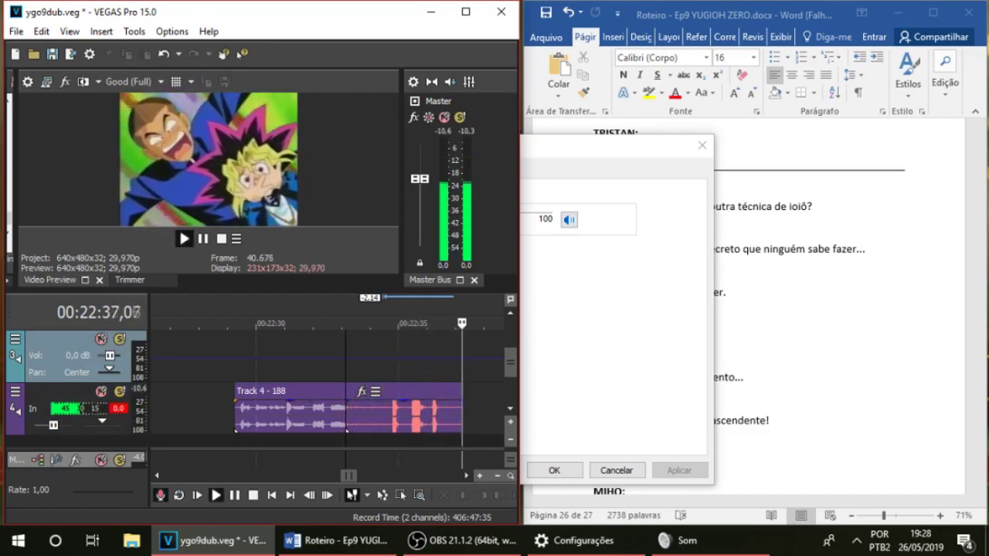
{"action": "key", "text": "space"}
{"action": "key", "text": "alt+Tab"}
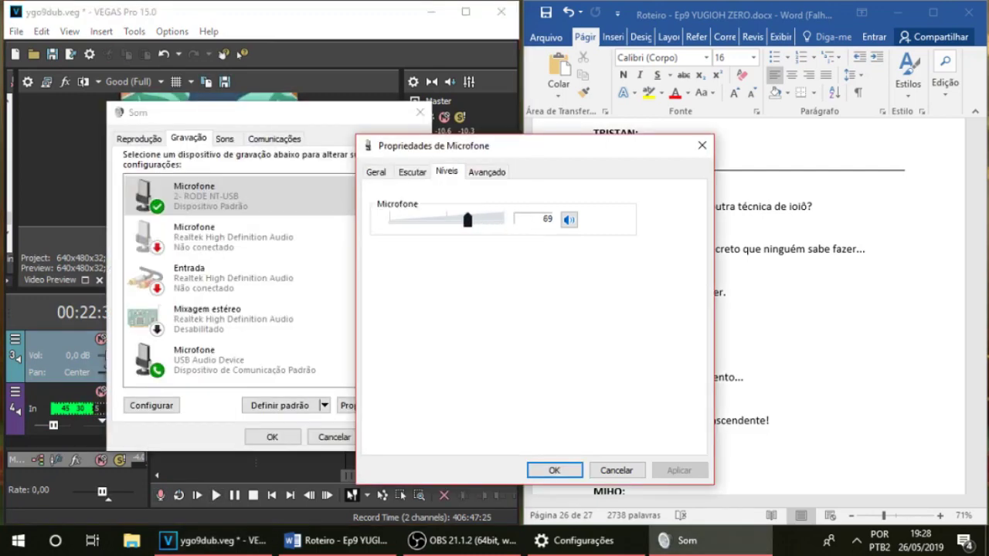
{"action": "key", "text": "alt+Tab"}
Play back the trial take of the line's ending and undo its recording
{"action": "key", "text": "space"}
{"action": "left_click_drag", "start_coordinate": [402, 367], "coordinate": [395, 357]}
{"action": "key", "text": "space"}
{"action": "left_click", "coordinate": [395, 416]}
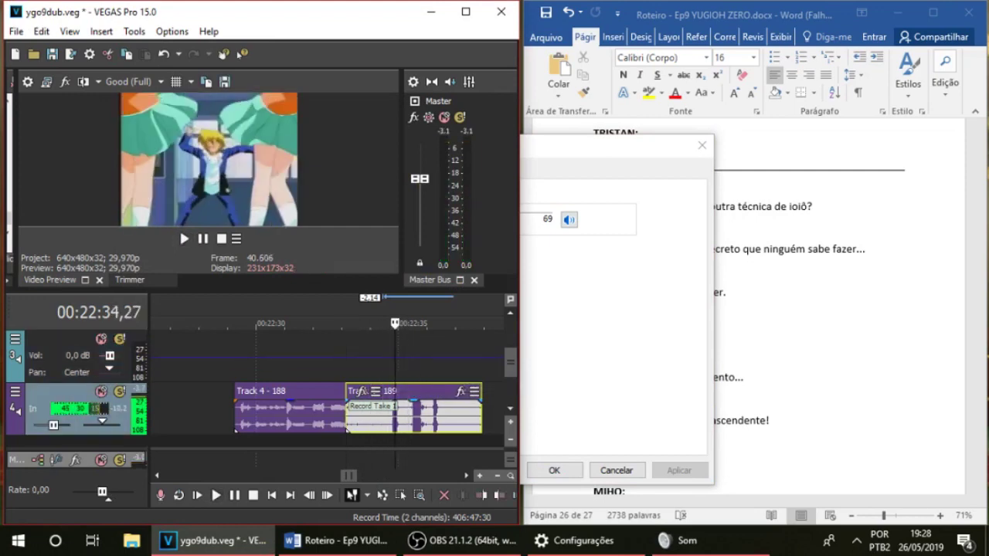
{"action": "key", "text": "ctrl+z"}
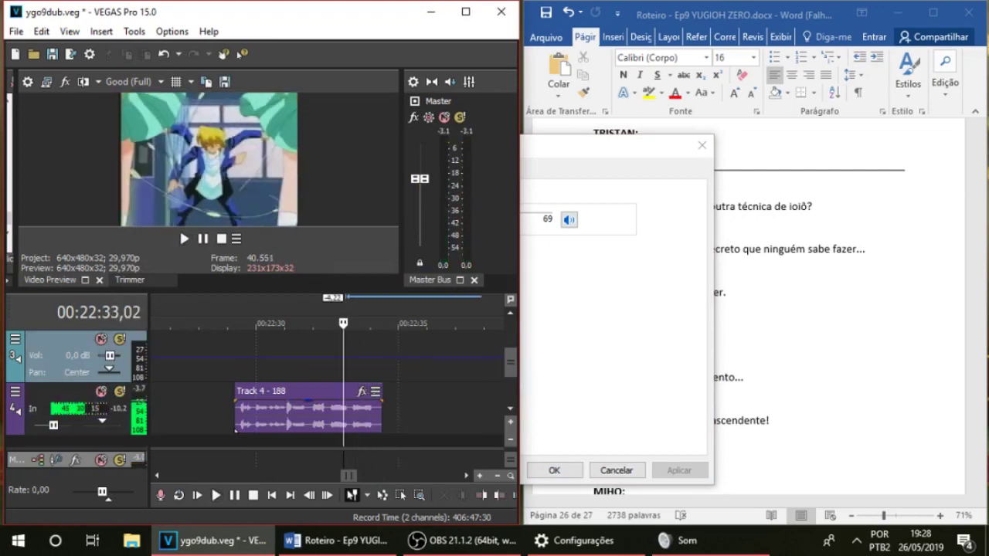
Record the ending again on track 4 from 00:22:33,02, trim the new clip's start to about 00:22:34,16 and play it back
{"action": "key", "text": "ctrl+r"}
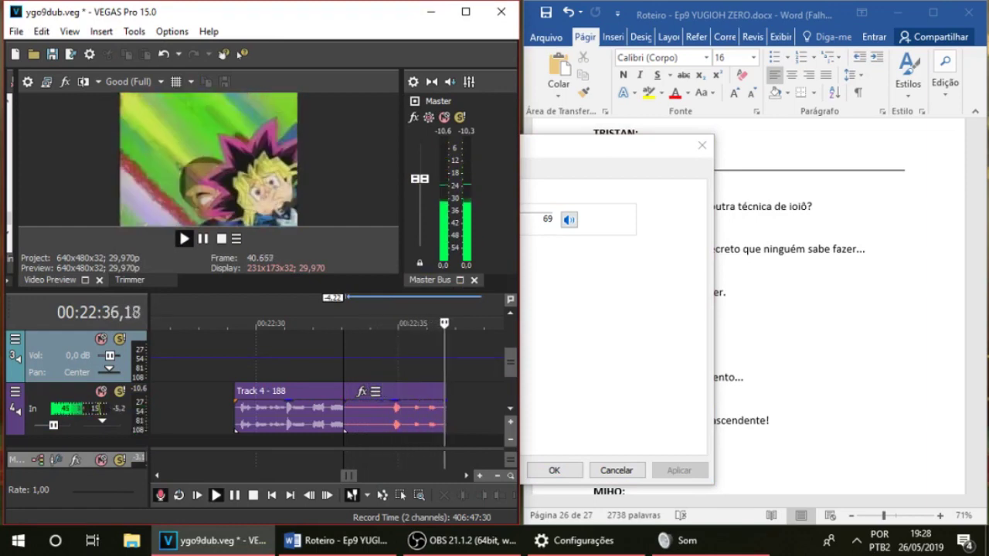
{"action": "key", "text": "space"}
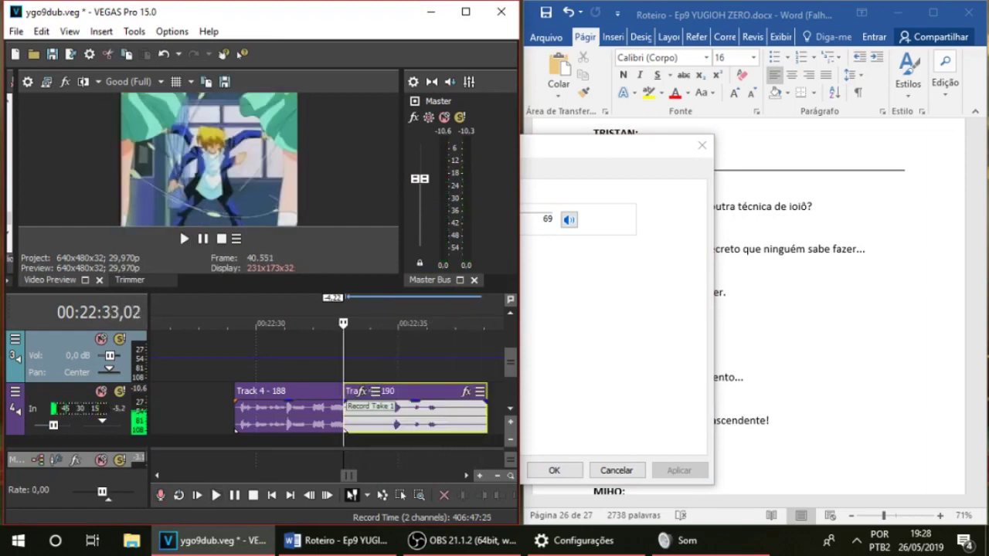
{"action": "left_click", "coordinate": [385, 347]}
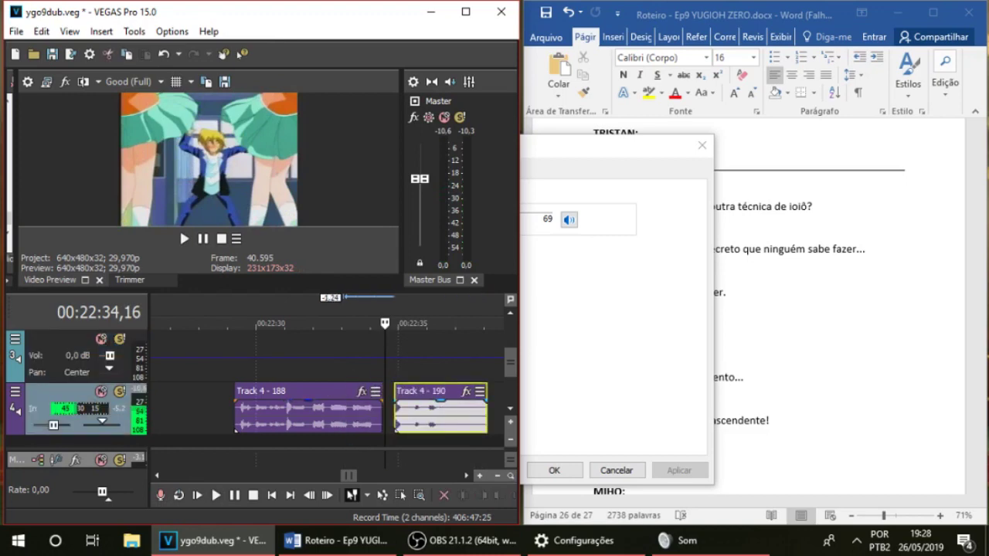
{"action": "left_click", "coordinate": [334, 351]}
{"action": "key", "text": "space"}
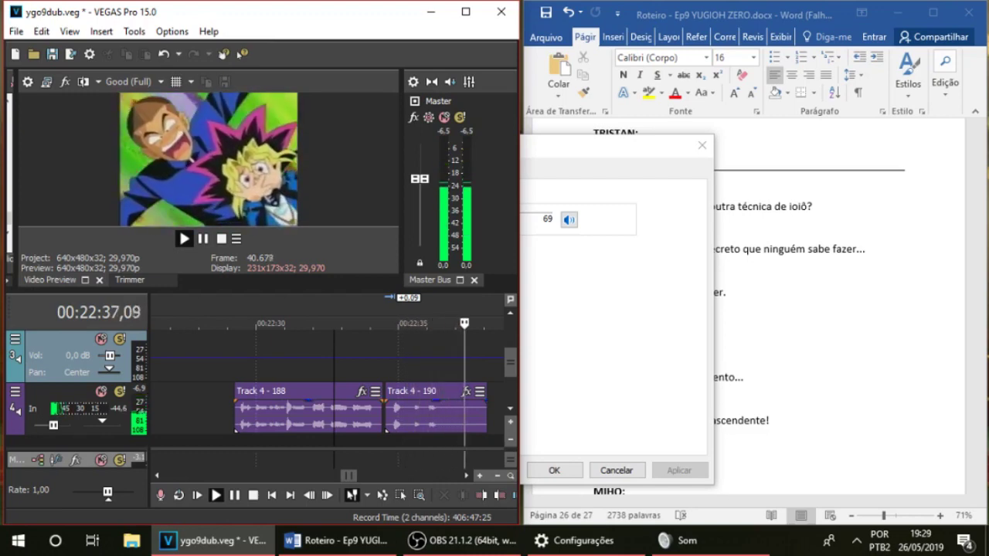
{"action": "key", "text": "space"}
Solo track 4 and extend the start of the new ending clip back to meet the previous Joey clip
{"action": "left_click", "coordinate": [119, 392]}
{"action": "key", "text": "space"}
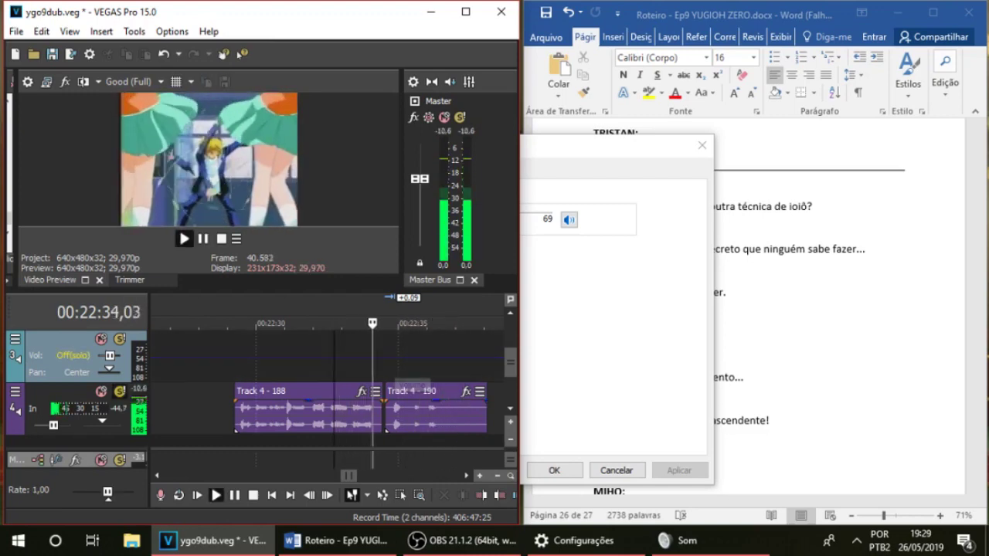
{"action": "left_click", "coordinate": [382, 414]}
{"action": "scroll", "coordinate": [381, 413], "scroll_direction": "up", "scroll_amount": 1}
{"action": "left_click", "coordinate": [323, 428]}
{"action": "left_click_drag", "start_coordinate": [323, 429], "coordinate": [320, 429]}
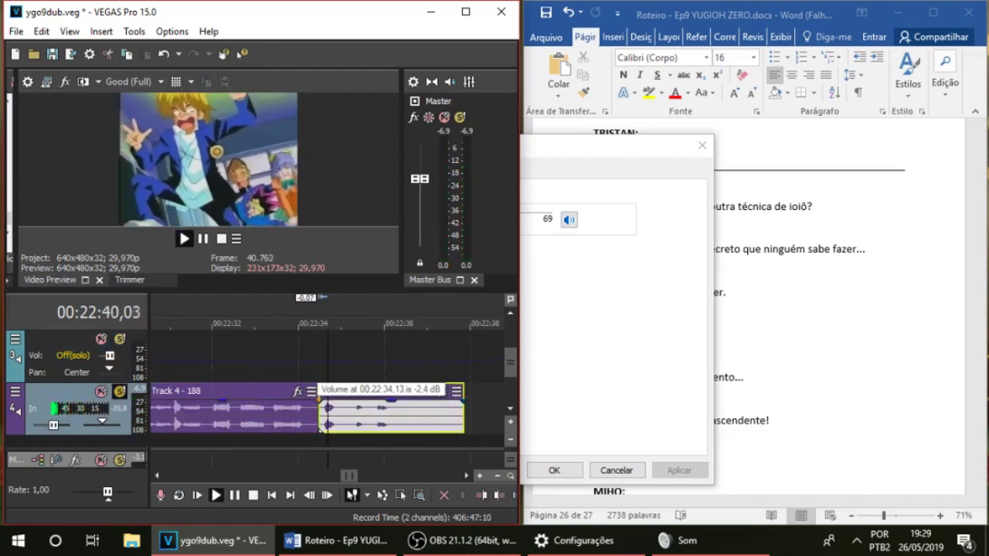
Play the join between the two Joey clips, then split the ending clip at about 00:22:37 and delete its tail
{"action": "left_click_drag", "start_coordinate": [307, 357], "coordinate": [288, 357]}
{"action": "left_click", "coordinate": [288, 357]}
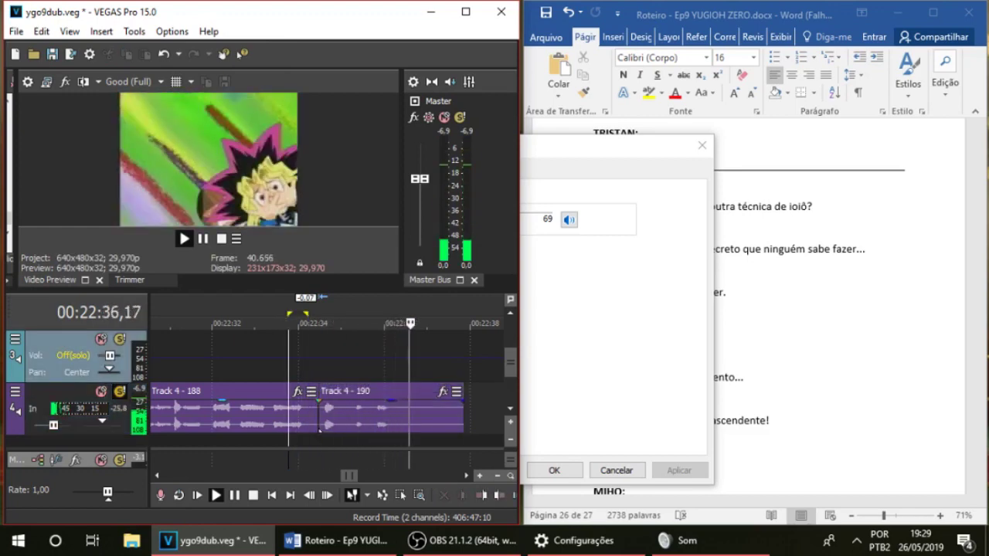
{"action": "key", "text": "space"}
{"action": "left_click", "coordinate": [429, 417]}
{"action": "key", "text": "s"}
{"action": "left_click", "coordinate": [440, 417]}
{"action": "key", "text": "Delete"}
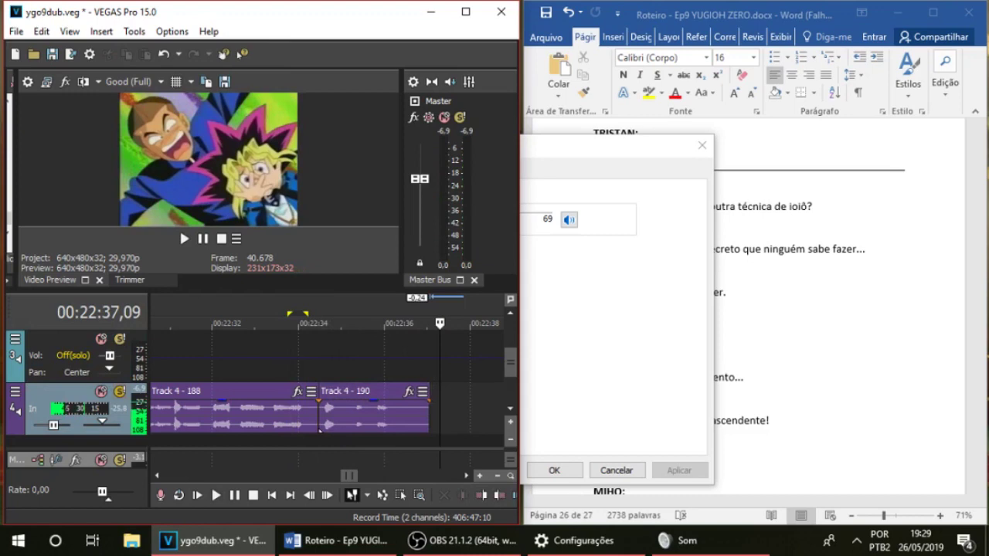
Find Joey's next "*reação*" in the script and play the scene from 00:22:37,26 to study its timing
{"action": "left_click", "coordinate": [811, 339]}
{"action": "scroll", "coordinate": [811, 340], "scroll_direction": "down", "scroll_amount": 3}
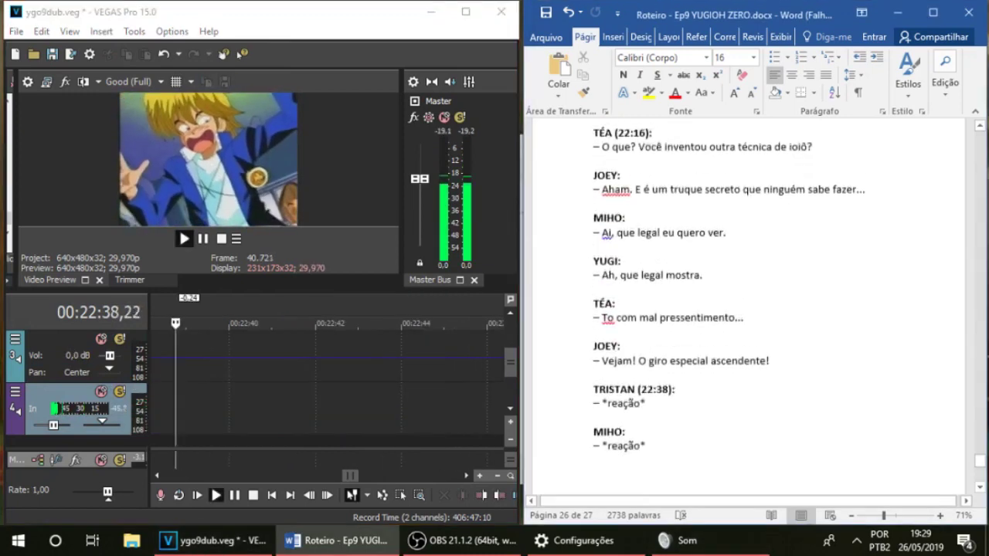
{"action": "scroll", "coordinate": [811, 340], "scroll_direction": "down", "scroll_amount": 2}
{"action": "scroll", "coordinate": [275, 405], "scroll_direction": "down", "scroll_amount": 2}
{"action": "left_click", "coordinate": [271, 413]}
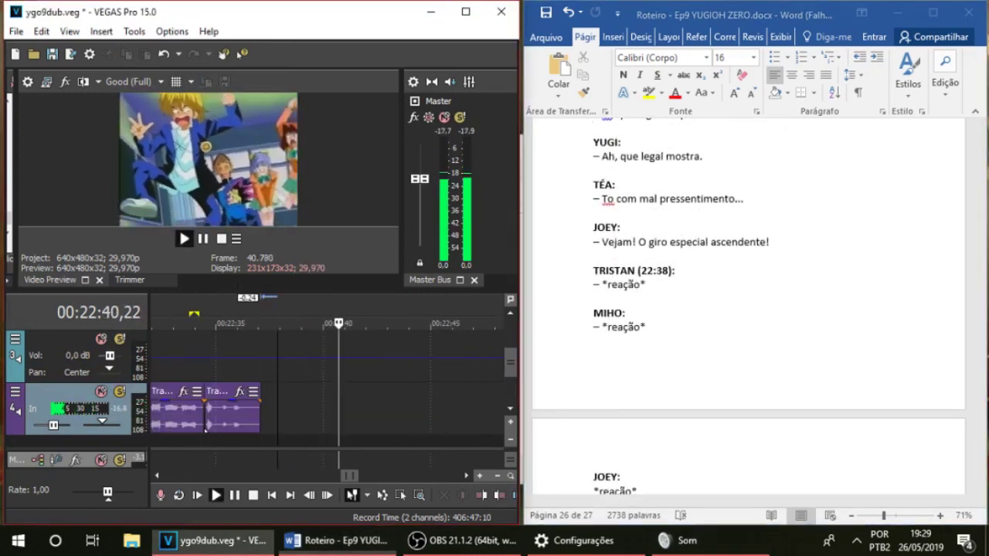
{"action": "key", "text": "space"}
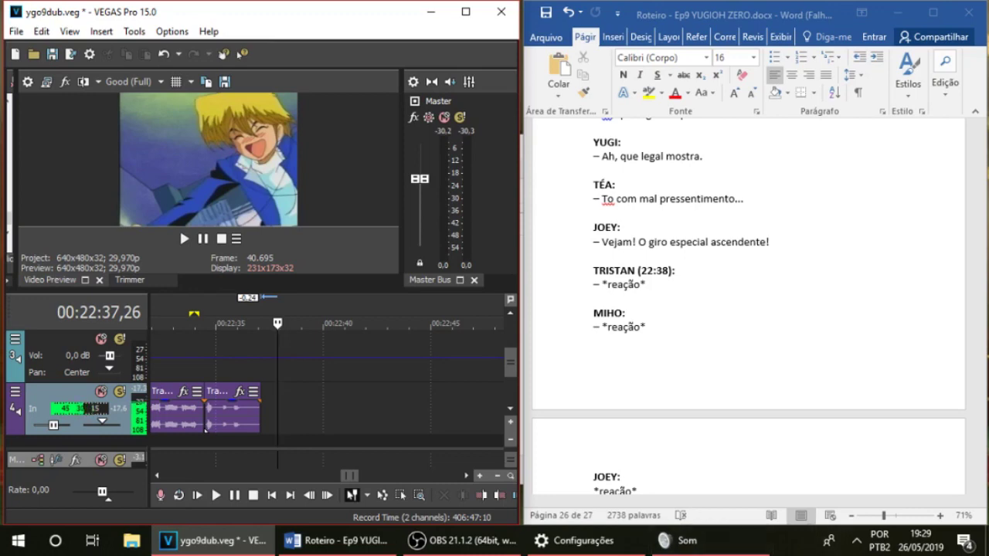
Record Joey's reaction on track 4 from 00:22:37,26 and play the take back
{"action": "key", "text": "ctrl+r"}
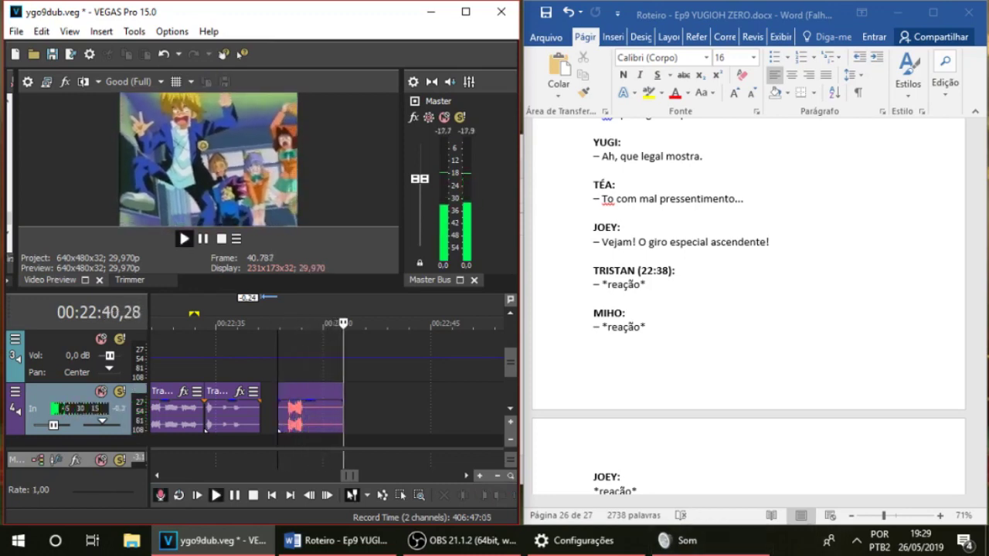
{"action": "key", "text": "space"}
{"action": "key", "text": "space"}
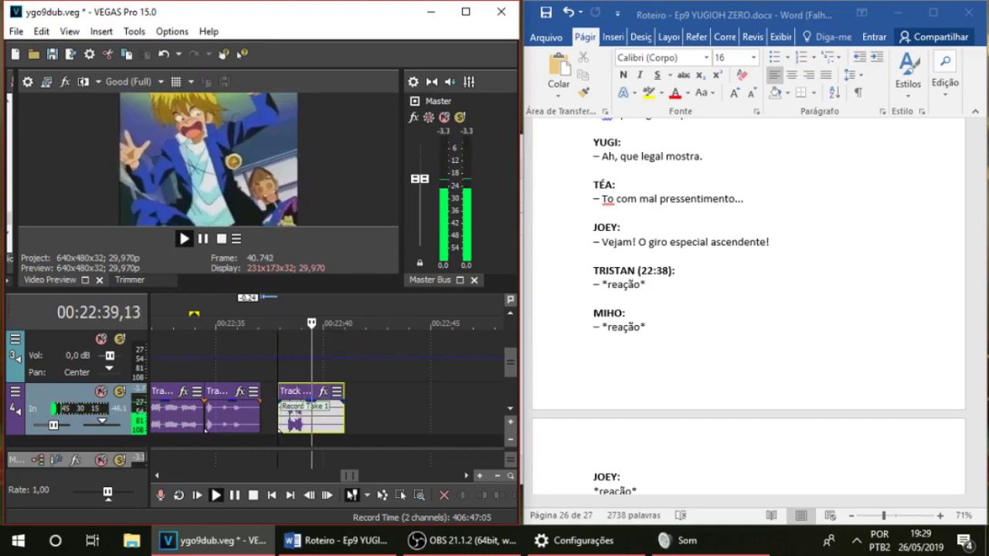
Play back the new reaction take, then solo track 4 and replay it from 00:22:37,26
{"action": "key", "text": "space"}
{"action": "key", "text": "x"}
{"action": "key", "text": "space"}
{"action": "key", "text": "Up"}
{"action": "key", "text": "Up"}
{"action": "key", "text": "Up"}
{"action": "key", "text": "space"}
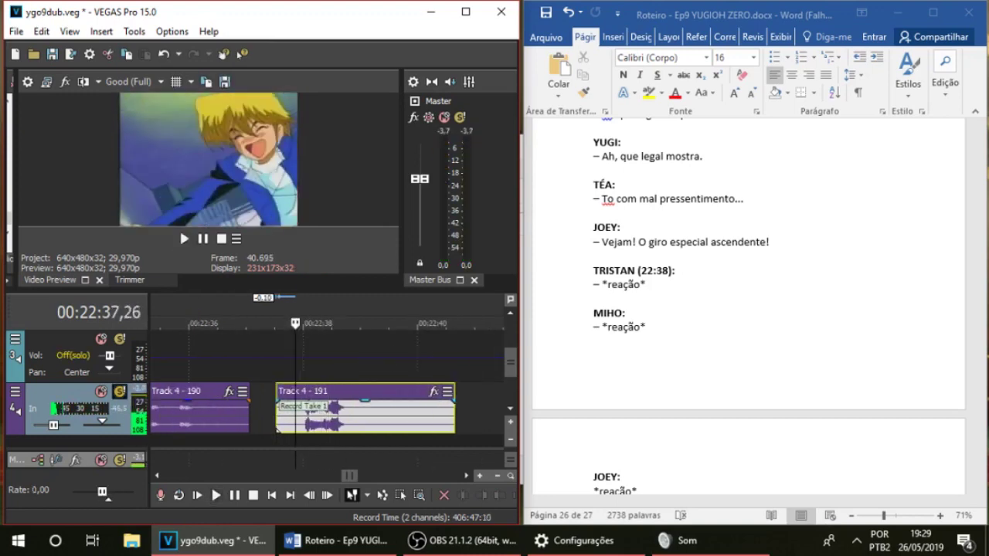
Nudge the reaction clip on track 4 back and forth by a few frames, replaying it to match the scene
{"action": "key", "text": "KP_4"}
{"action": "key", "text": "KP_4"}
{"action": "key", "text": "KP_4"}
{"action": "key", "text": "space"}
{"action": "key", "text": "KP_6"}
{"action": "key", "text": "KP_6"}
{"action": "key", "text": "KP_6"}
{"action": "key", "text": "KP_6"}
{"action": "key", "text": "KP_6"}
{"action": "key", "text": "space"}
{"action": "key", "text": "space"}
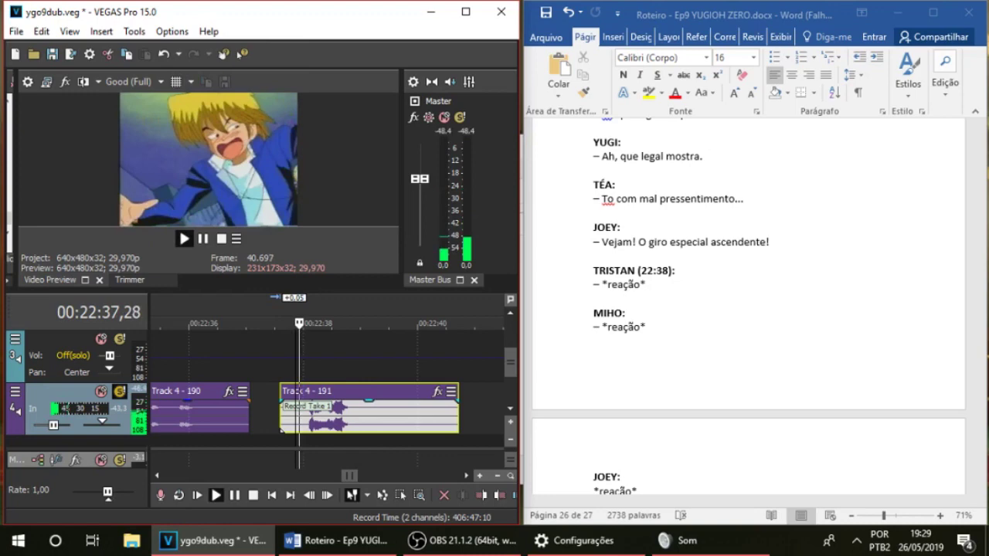
Trim the reaction clip's start to 00:22:37,26 and its end to about 00:22:39, then unsolo track 4
{"action": "key", "text": "alt+bracketleft"}
{"action": "key", "text": "space"}
{"action": "left_click_drag", "start_coordinate": [458, 417], "coordinate": [378, 417]}
{"action": "key", "text": "space"}
{"action": "key", "text": "x"}
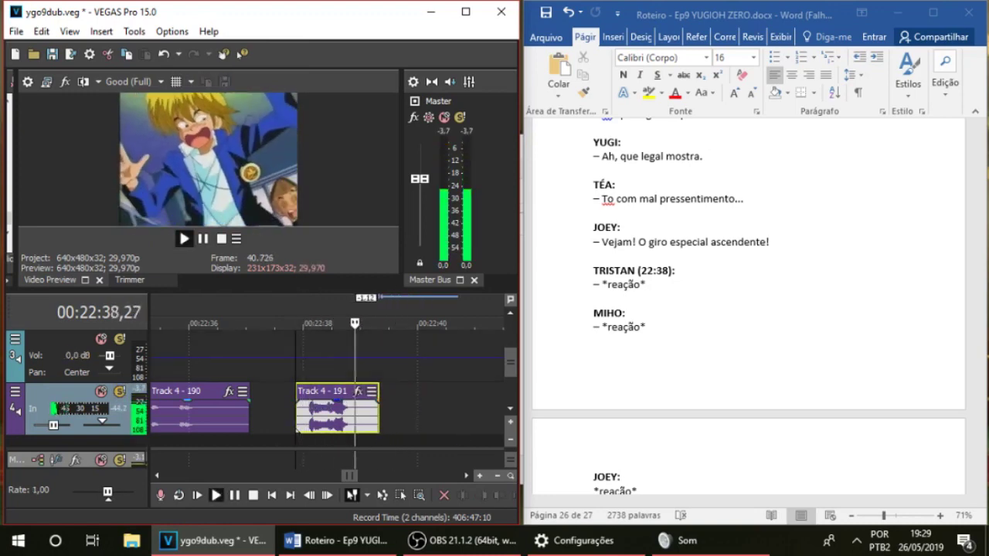
Find Joey's line "Foi um acidente, eu juro!" in the script and play the scene around 00:22:40 to study its timing
{"action": "scroll", "coordinate": [748, 309], "scroll_direction": "down", "scroll_amount": 6}
{"action": "left_click", "coordinate": [319, 443]}
{"action": "scroll", "coordinate": [318, 443], "scroll_direction": "down", "scroll_amount": 4}
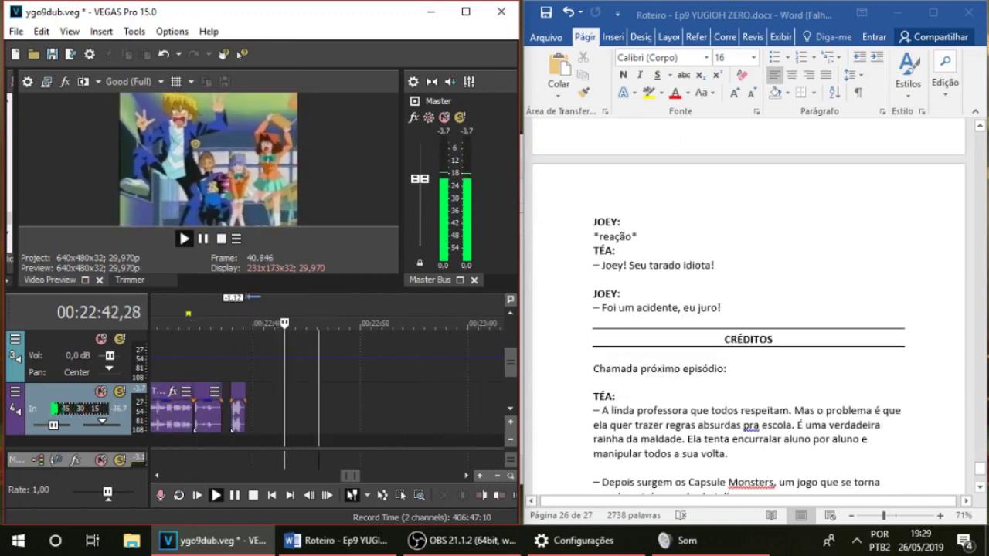
{"action": "key", "text": "Up"}
{"action": "key", "text": "Up"}
{"action": "key", "text": "Up"}
{"action": "left_click", "coordinate": [293, 417]}
{"action": "key", "text": "space"}
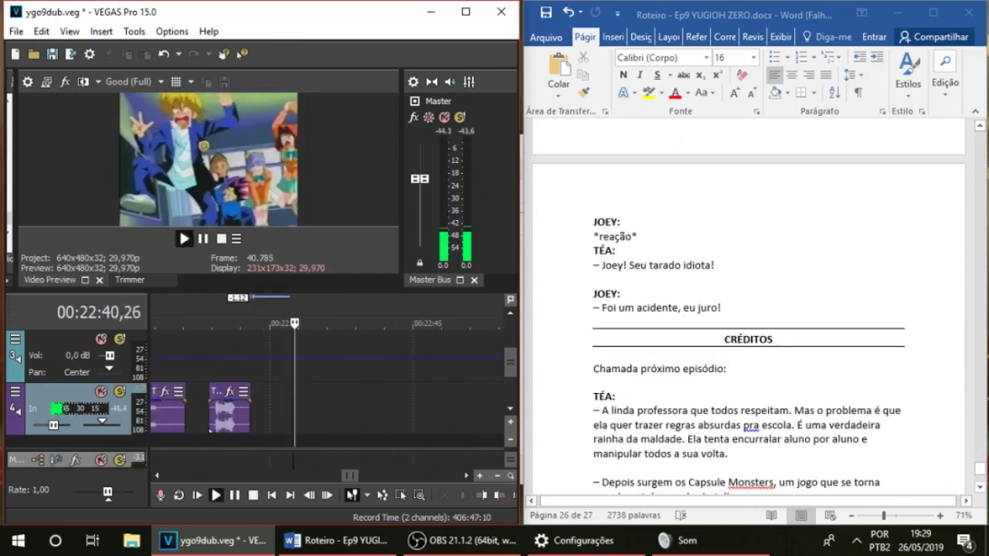
{"action": "scroll", "coordinate": [293, 417], "scroll_direction": "up", "scroll_amount": 1}
{"action": "left_click", "coordinate": [289, 417]}
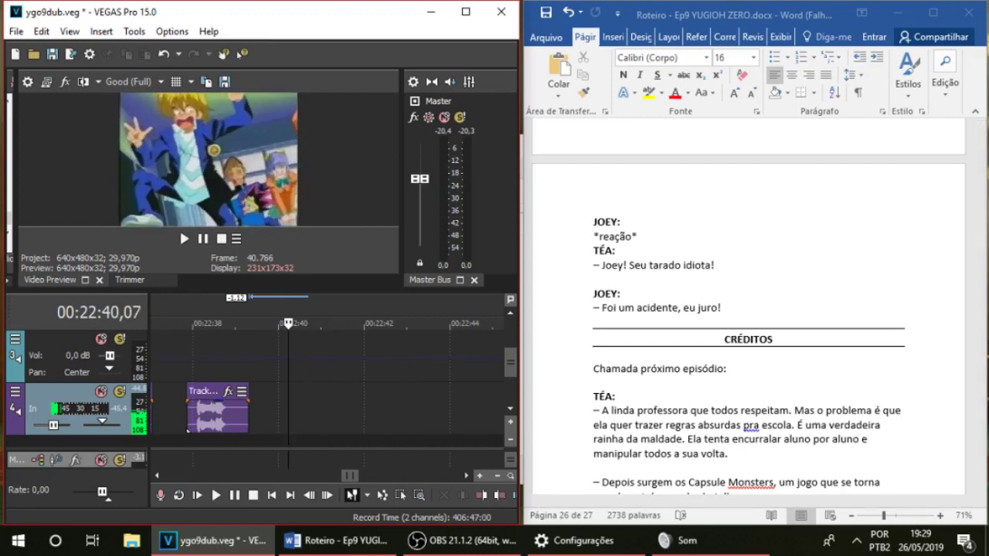
{"action": "key", "text": "ctrl+r"}
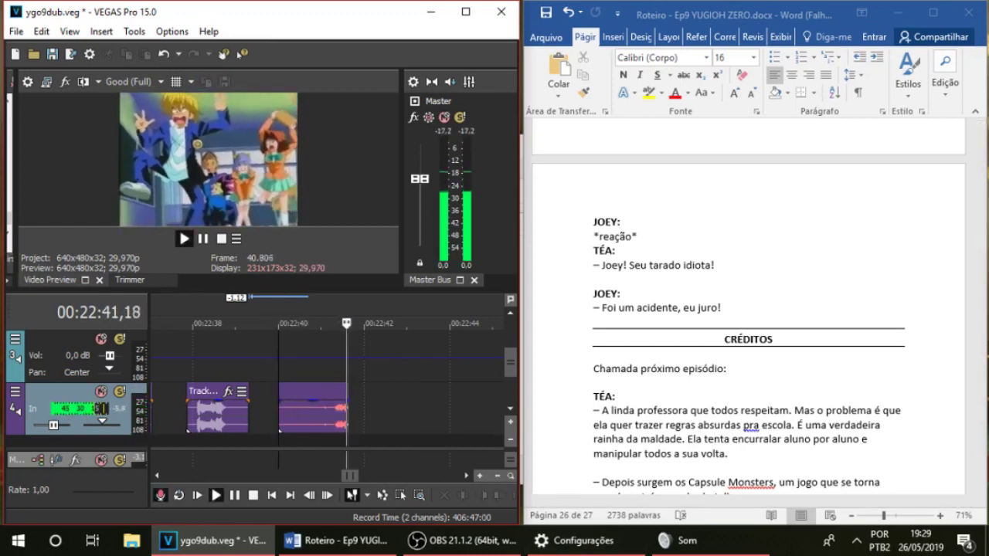
{"action": "key", "text": "space"}
{"action": "left_click", "coordinate": [337, 413]}
{"action": "key", "text": "Delete"}
Try recording Joey's "Foi um acidente, eu juro!" on track 4 from 00:22:39,26 and play the take back
{"action": "left_click", "coordinate": [273, 413]}
{"action": "key", "text": "ctrl+r"}
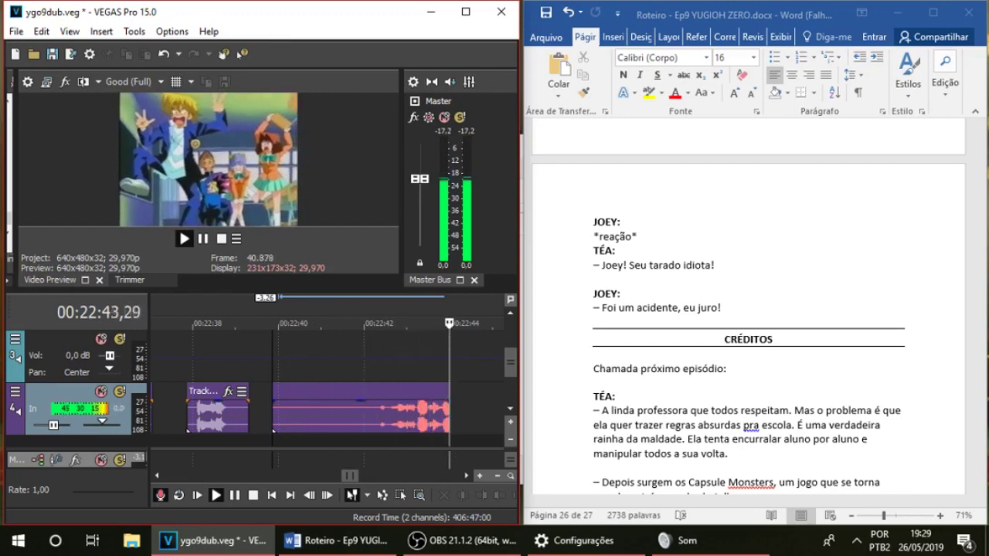
{"action": "key", "text": "space"}
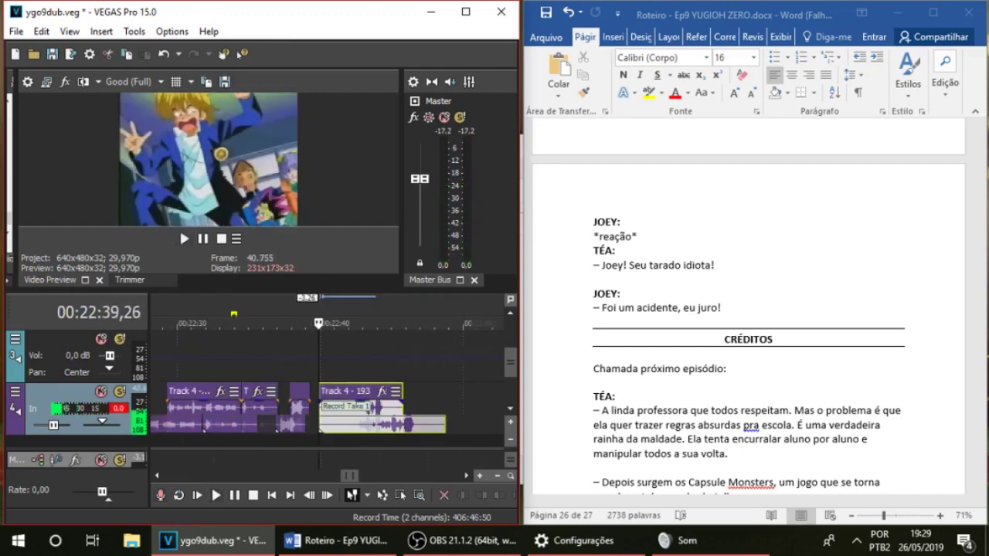
{"action": "key", "text": "space"}
{"action": "key", "text": "space"}
{"action": "scroll", "coordinate": [345, 386], "scroll_direction": "up", "scroll_amount": 2}
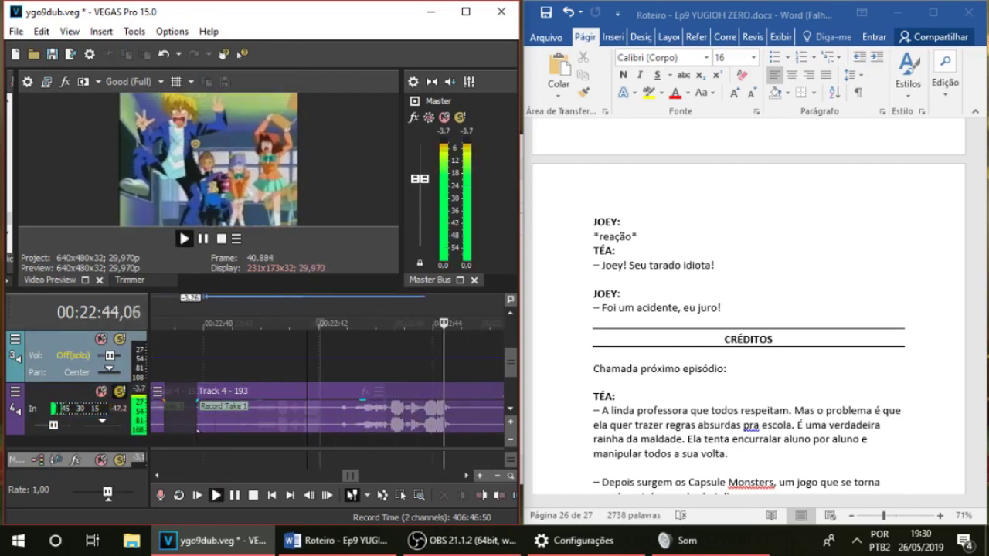
Solo track 4 and trim the start of the new take to about 00:22:42
{"action": "key", "text": "Down"}
{"action": "key", "text": "space"}
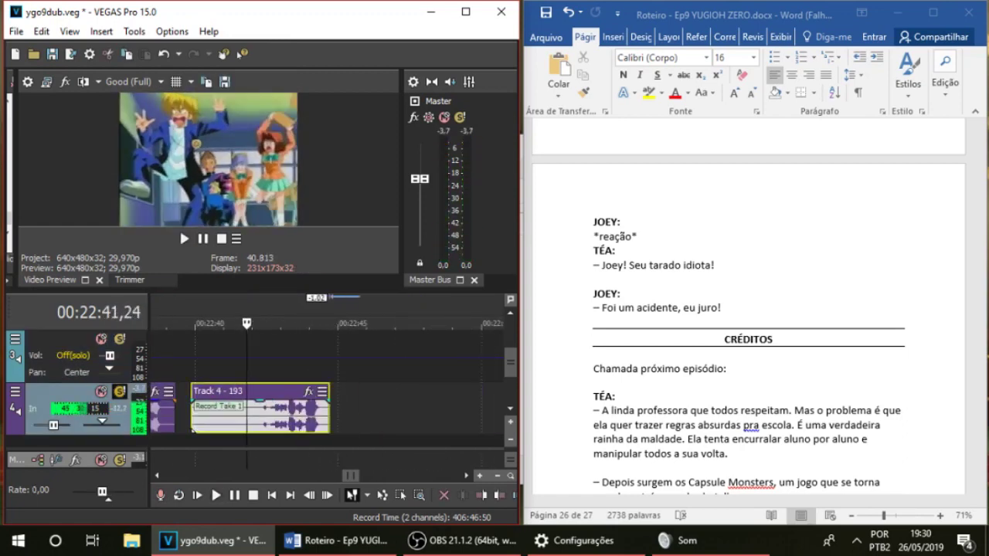
{"action": "left_click_drag", "start_coordinate": [193, 429], "coordinate": [253, 429]}
{"action": "key", "text": "space"}
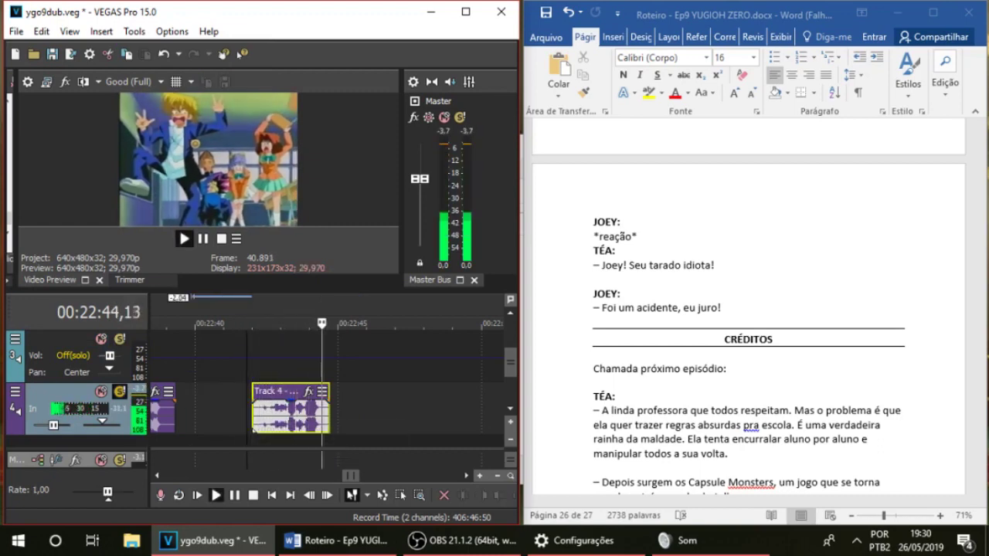
Replay the trimmed take against the scene and delete it from track 4
{"action": "key", "text": "space"}
{"action": "left_click", "coordinate": [302, 363]}
{"action": "scroll", "coordinate": [302, 363], "scroll_direction": "up", "scroll_amount": 1}
{"action": "key", "text": "space"}
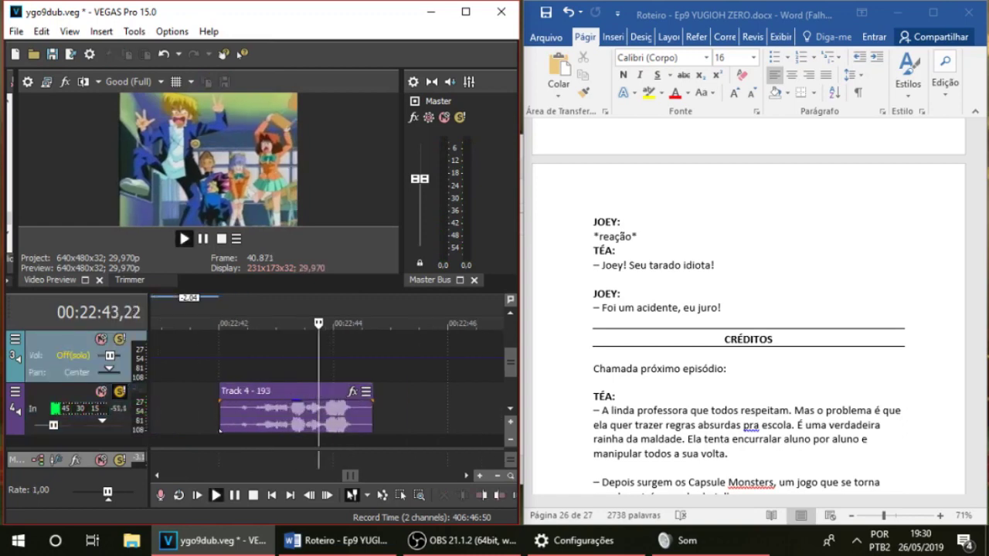
{"action": "key", "text": "space"}
{"action": "left_click", "coordinate": [207, 425]}
{"action": "left_click", "coordinate": [219, 430]}
{"action": "key", "text": "Delete"}
Place the cursor at 00:22:41,17 and check the microphone's recording level in its properties
{"action": "left_click", "coordinate": [206, 425]}
{"action": "left_click", "coordinate": [680, 540]}
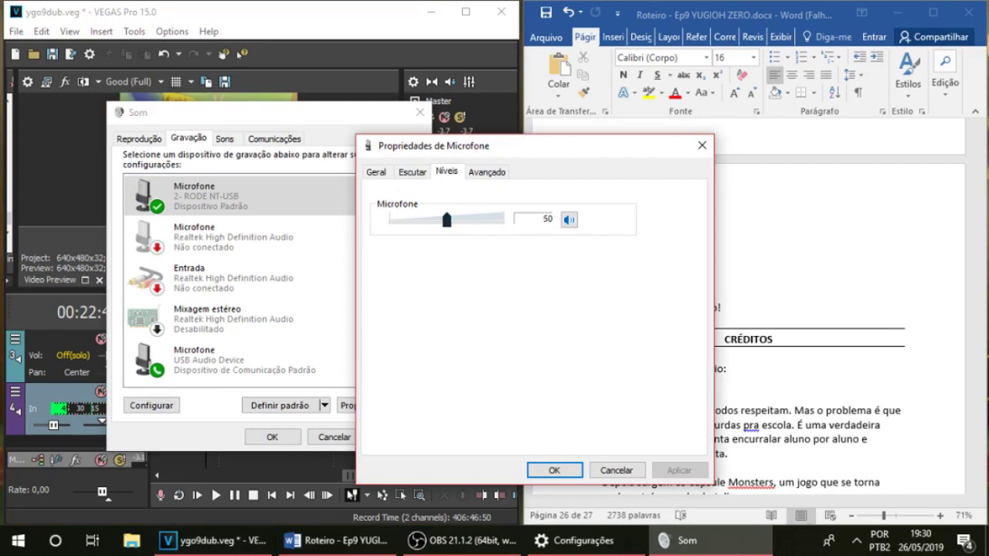
{"action": "left_click", "coordinate": [180, 227]}
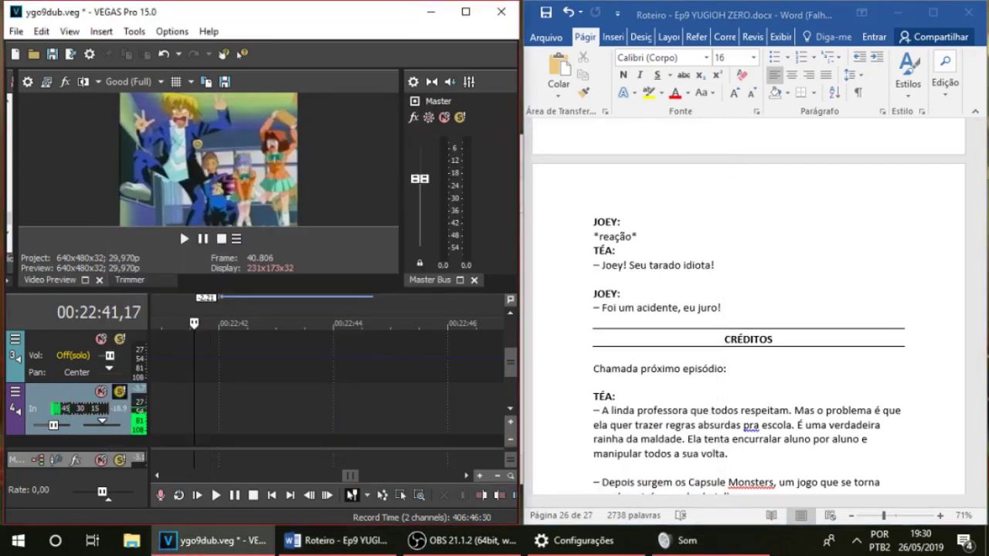
Record Joey's "Foi um acidente, eu juro!" on track 4 from 00:22:41,17 and play the take back
{"action": "key", "text": "ctrl+r"}
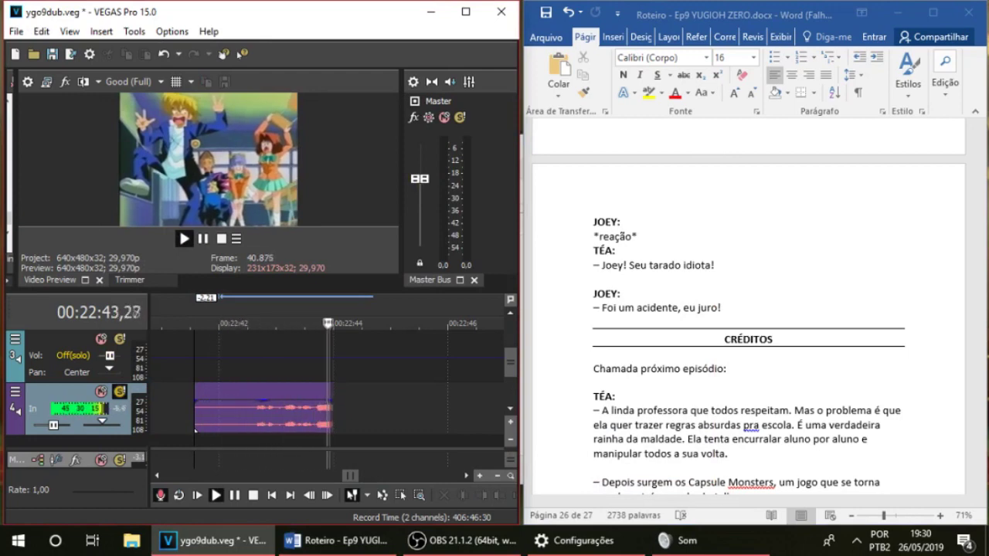
{"action": "key", "text": "space"}
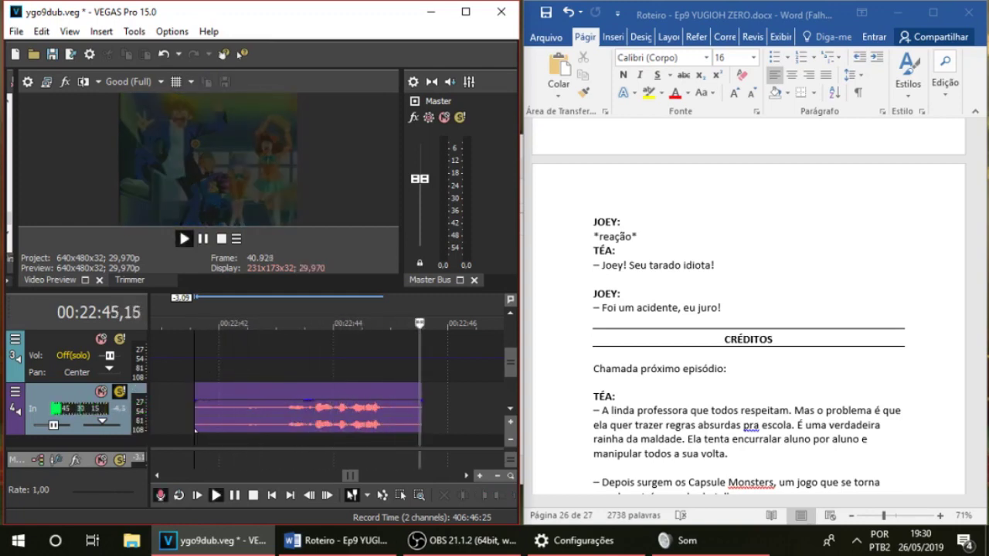
{"action": "key", "text": "space"}
{"action": "key", "text": "space"}
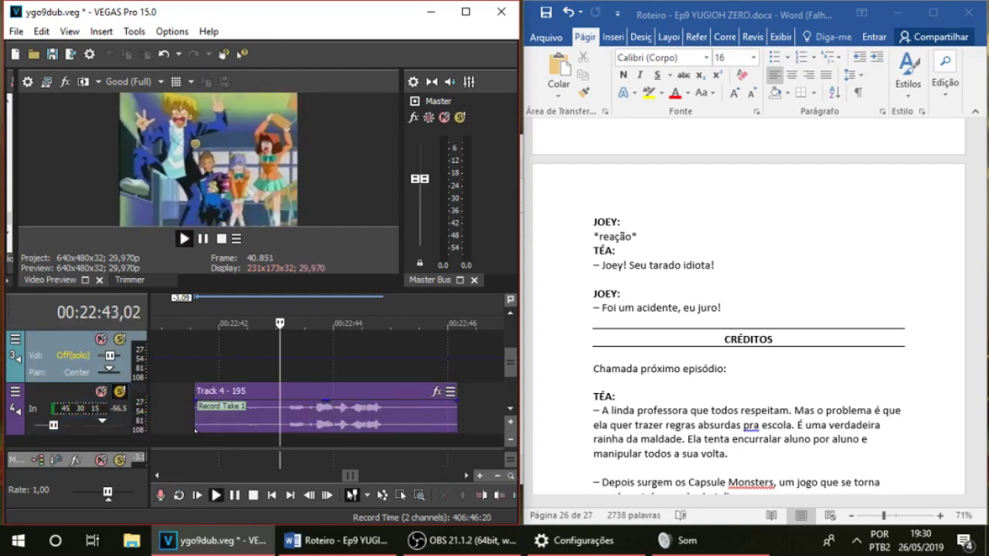
Trim the new Joey clip's start to about 00:22:42, then split off its silent end and delete it
{"action": "left_click", "coordinate": [236, 358]}
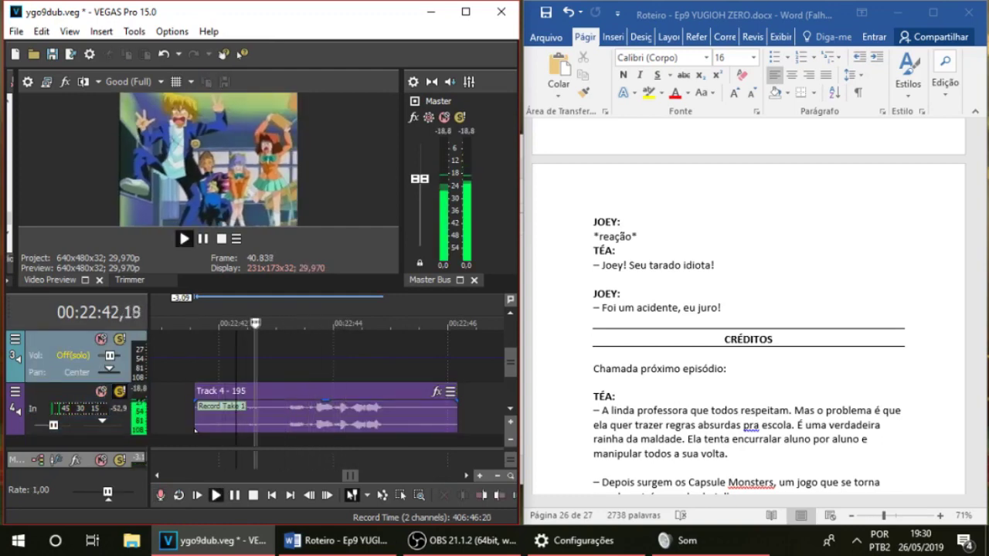
{"action": "left_click_drag", "start_coordinate": [195, 418], "coordinate": [236, 417]}
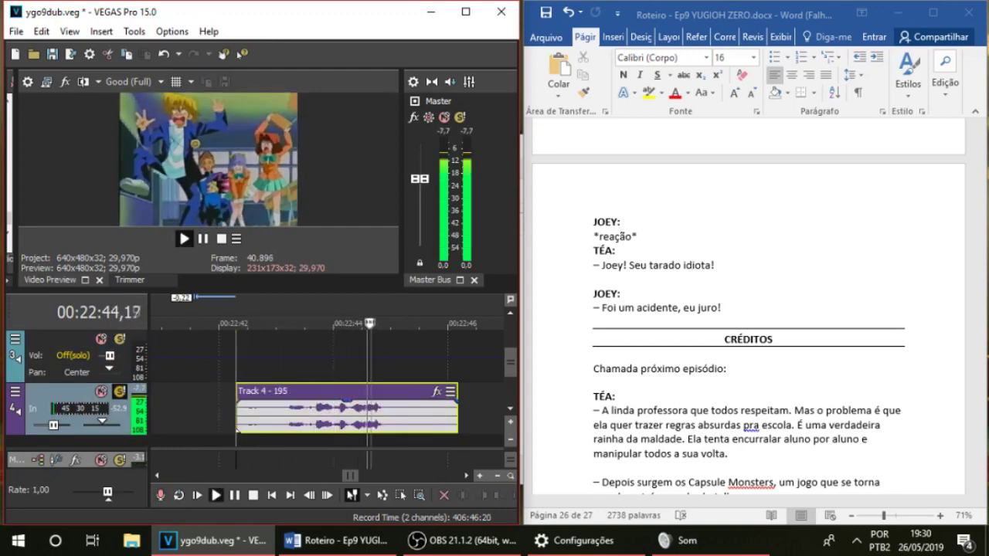
{"action": "key", "text": "Return"}
{"action": "key", "text": "s"}
{"action": "left_click", "coordinate": [426, 417]}
{"action": "key", "text": "Delete"}
Move the Joey clip 15 frames earlier, unsolo track 4 and play it together with the scene
{"action": "left_click_drag", "start_coordinate": [348, 417], "coordinate": [320, 417]}
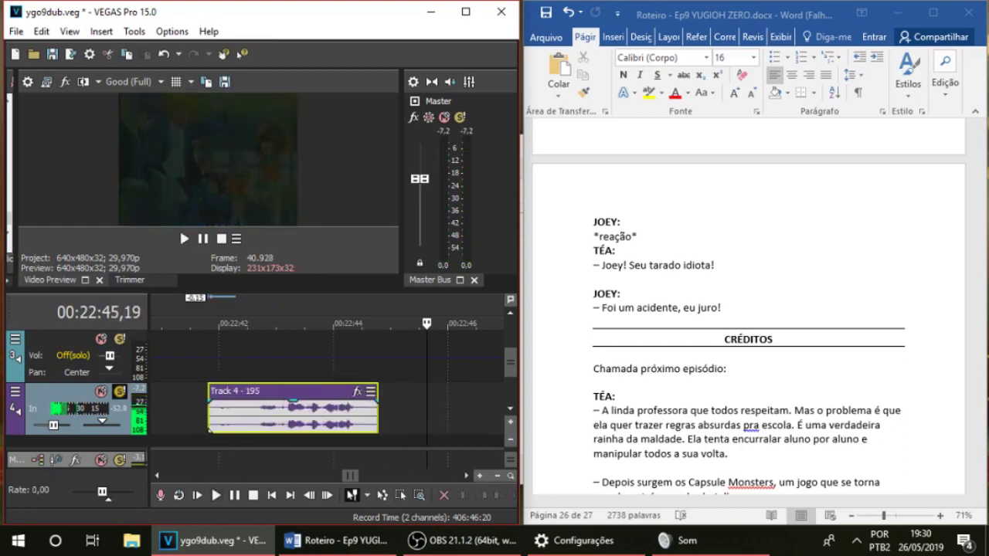
{"action": "scroll", "coordinate": [320, 417], "scroll_direction": "down", "scroll_amount": 3}
{"action": "left_click", "coordinate": [247, 359]}
{"action": "key", "text": "space"}
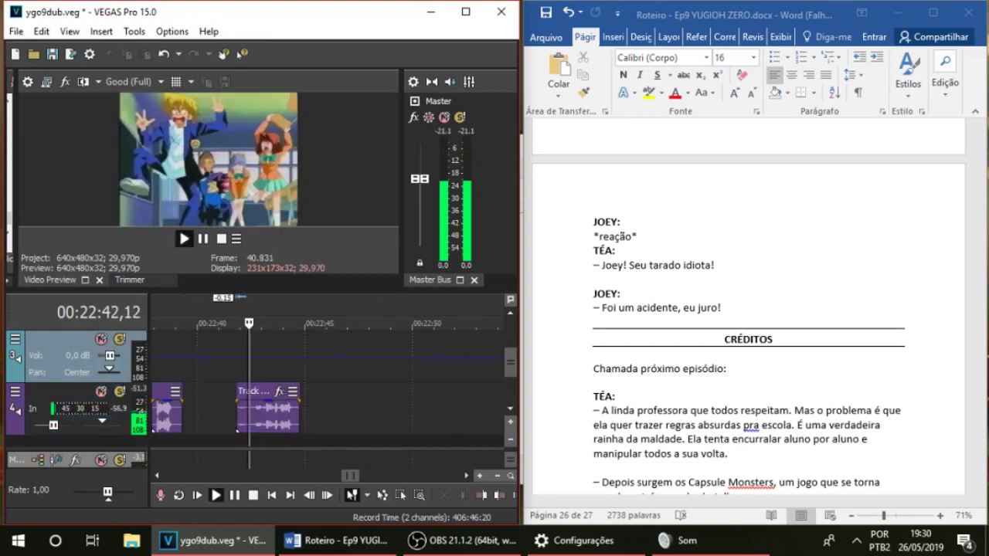
{"action": "scroll", "coordinate": [247, 358], "scroll_direction": "down", "scroll_amount": 2}
{"action": "scroll", "coordinate": [247, 358], "scroll_direction": "up", "scroll_amount": 2}
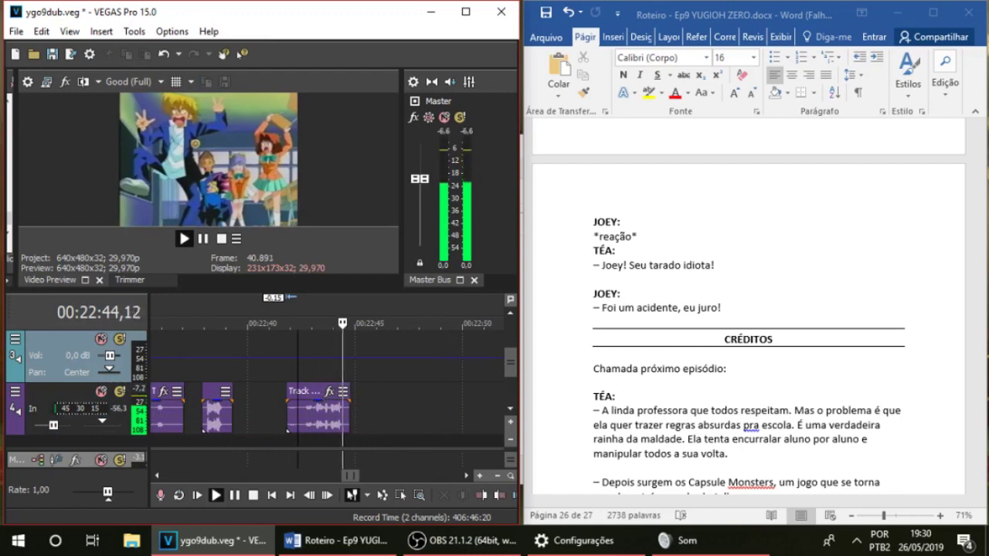
Split the episode's video and audio at 00:22:46,28, delete everything after the cut and save the project
{"action": "scroll", "coordinate": [328, 386], "scroll_direction": "up", "scroll_amount": 1}
{"action": "left_click", "coordinate": [395, 410]}
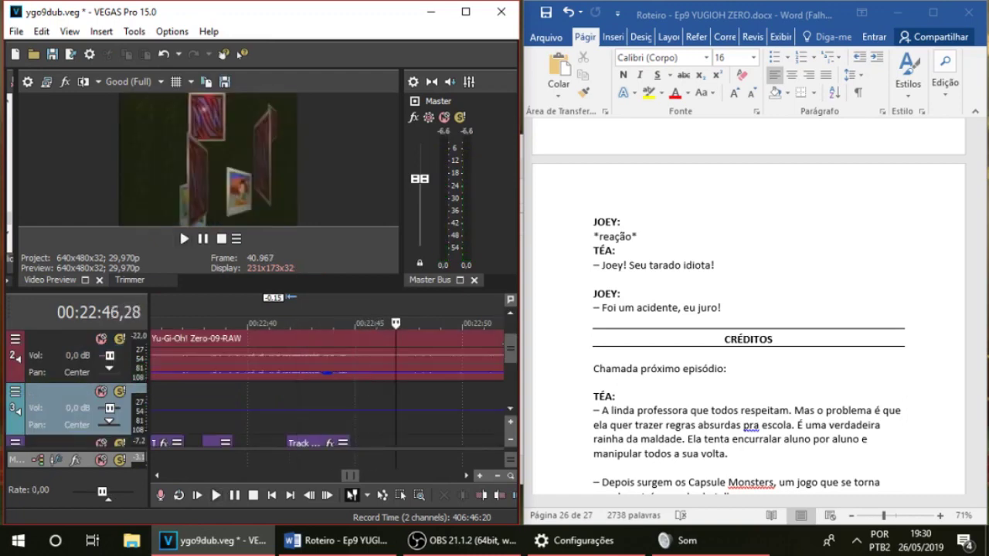
{"action": "key", "text": "s"}
{"action": "scroll", "coordinate": [395, 410], "scroll_direction": "up", "scroll_amount": 1}
{"action": "left_click", "coordinate": [422, 362]}
{"action": "key", "text": "Delete"}
{"action": "left_click", "coordinate": [431, 405]}
{"action": "key", "text": "Delete"}
{"action": "scroll", "coordinate": [431, 405], "scroll_direction": "down", "scroll_amount": 6}
{"action": "left_click_drag", "start_coordinate": [511, 336], "coordinate": [511, 363]}
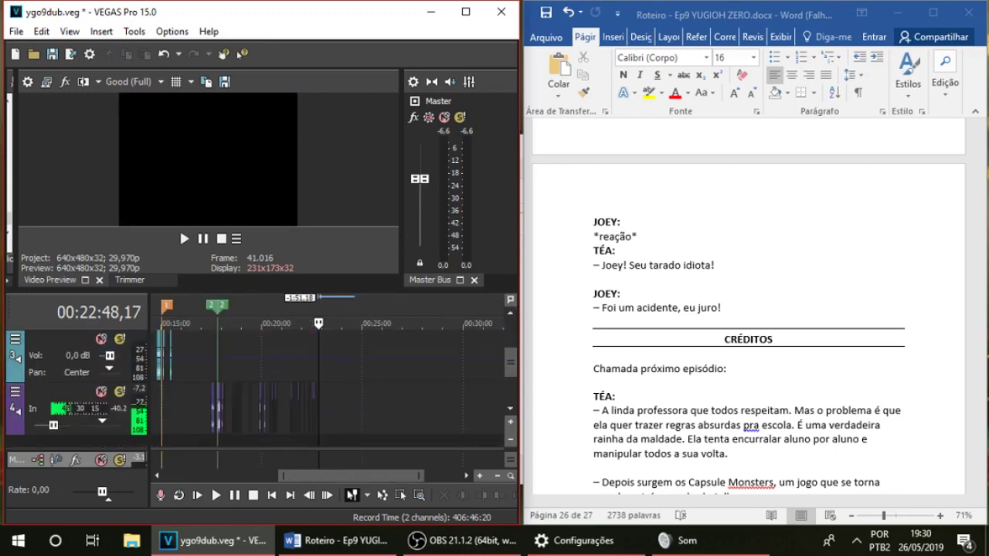
{"action": "scroll", "coordinate": [371, 402], "scroll_direction": "up", "scroll_amount": 2}
{"action": "scroll", "coordinate": [371, 402], "scroll_direction": "down", "scroll_amount": 4}
{"action": "key", "text": "ctrl+s"}
Select a stretch of time on track 3, delete its contents and save the project again
{"action": "left_click", "coordinate": [304, 363]}
{"action": "scroll", "coordinate": [305, 363], "scroll_direction": "up", "scroll_amount": 4}
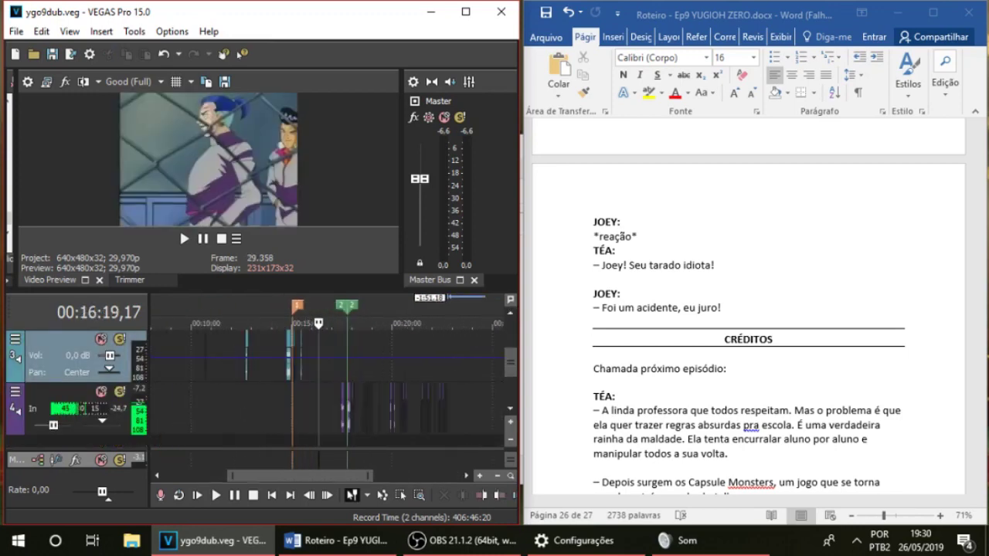
{"action": "left_click_drag", "start_coordinate": [364, 367], "coordinate": [452, 371]}
{"action": "key", "text": "Delete"}
{"action": "scroll", "coordinate": [452, 371], "scroll_direction": "down", "scroll_amount": 4}
{"action": "key", "text": "ctrl+s"}
Switch to the OBS Studio window
{"action": "left_click", "coordinate": [583, 540]}
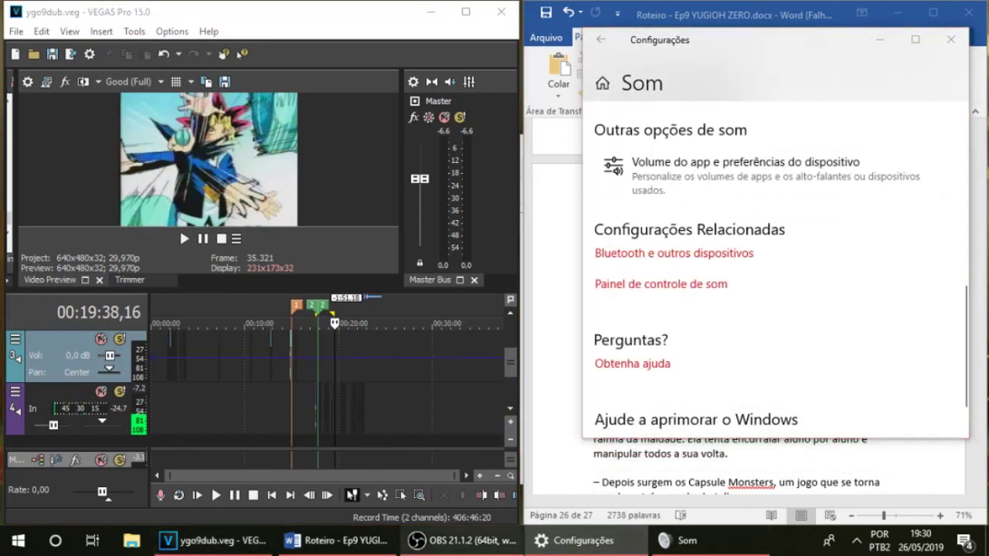
{"action": "left_click", "coordinate": [462, 540]}
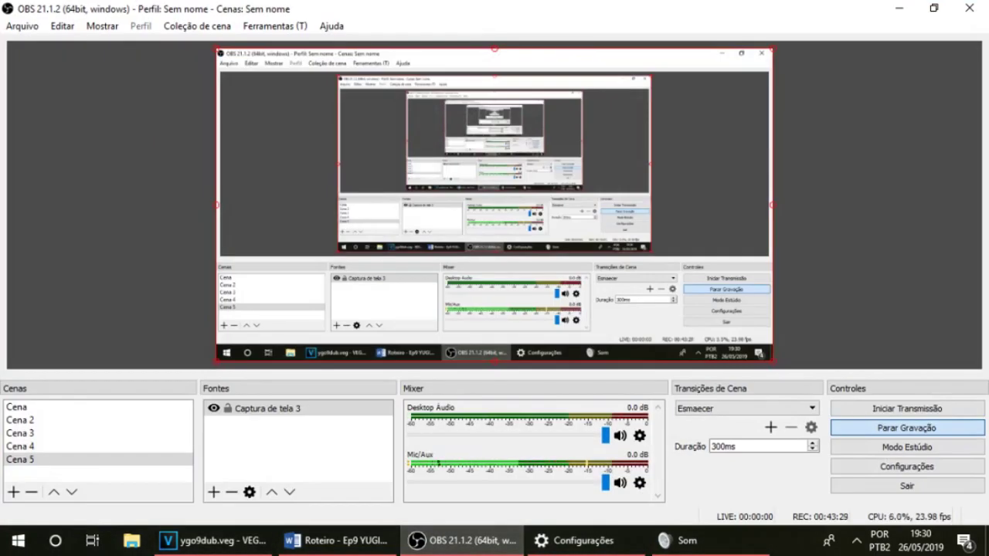